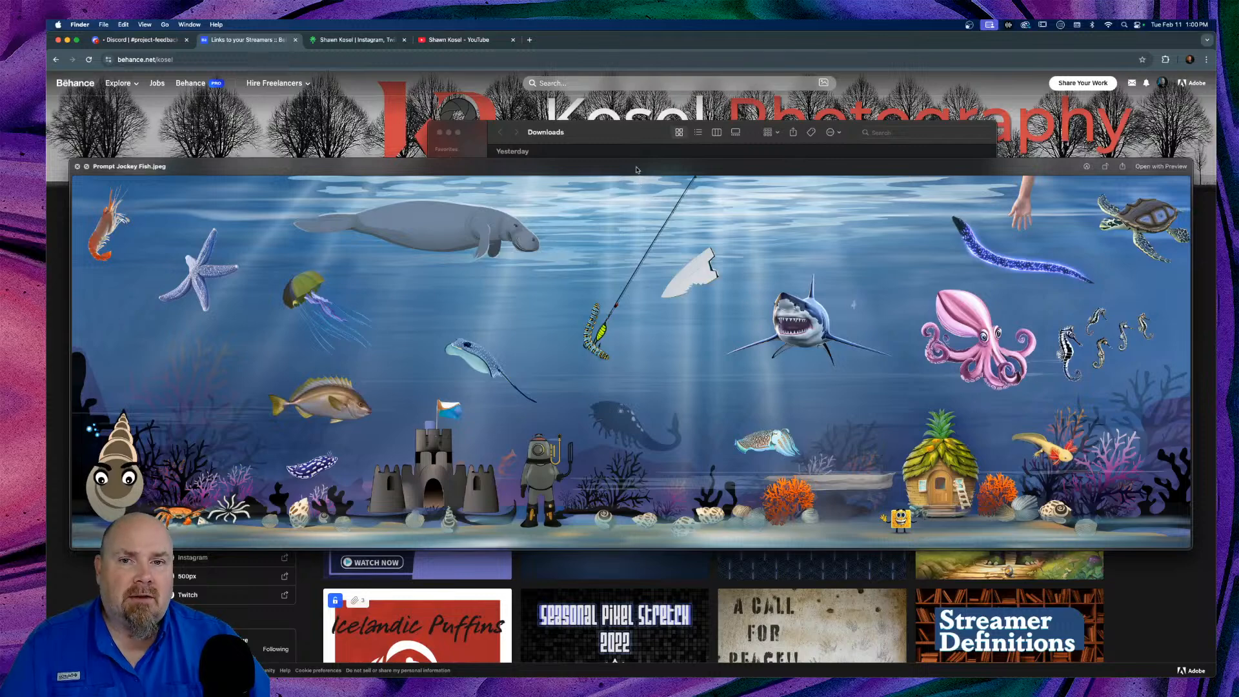
# Step: Dismiss the fish image Quick Look preview and close the Finder Downloads window
pyautogui.press('space')
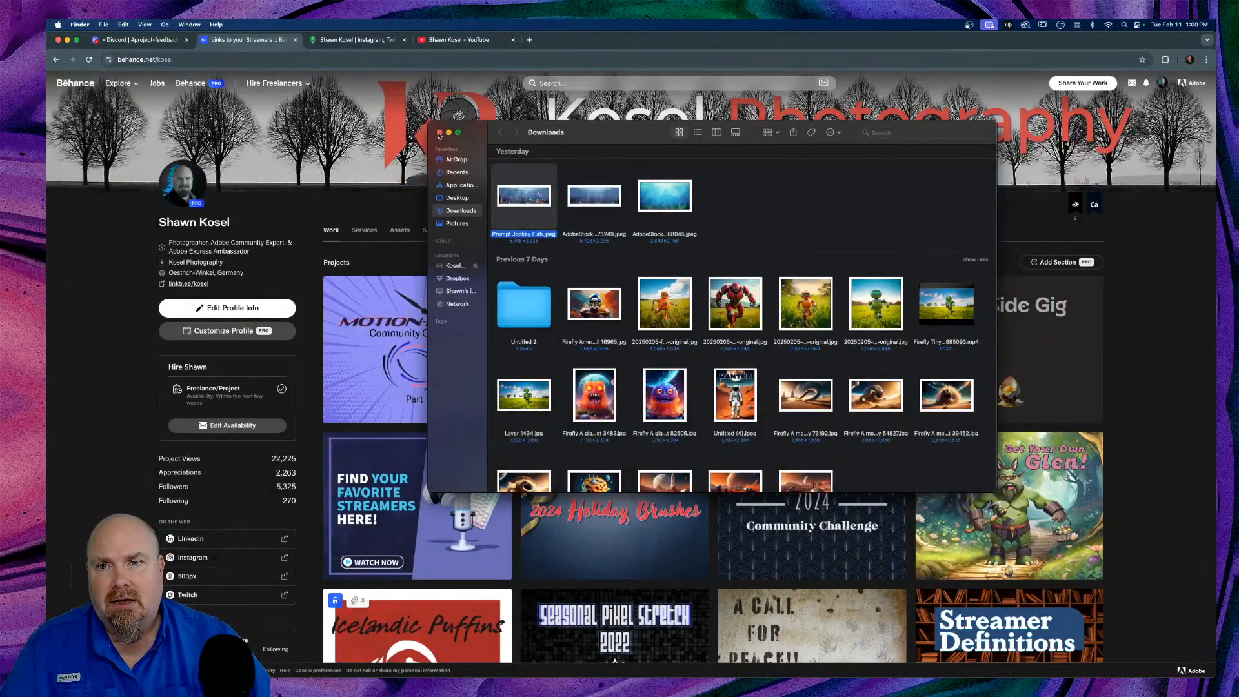
pyautogui.click(439, 132)
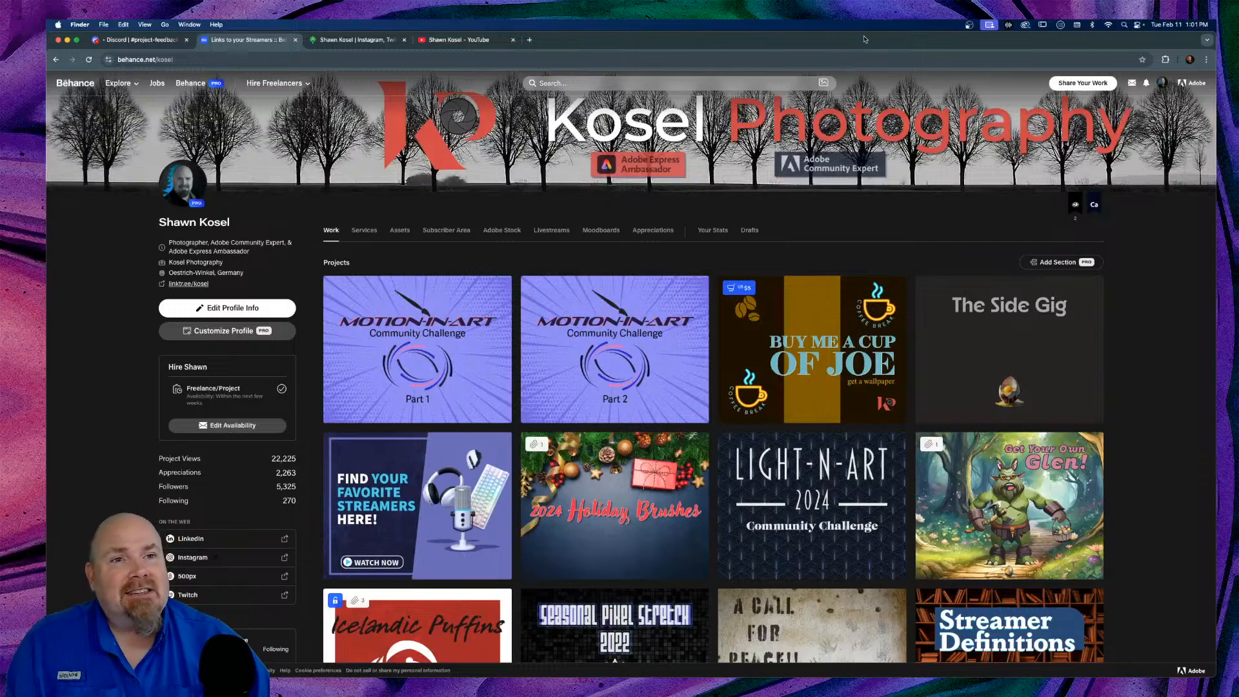
# Step: Open the Creative Cloud desktop app from the menu bar to its Home screen
pyautogui.click(1025, 25)
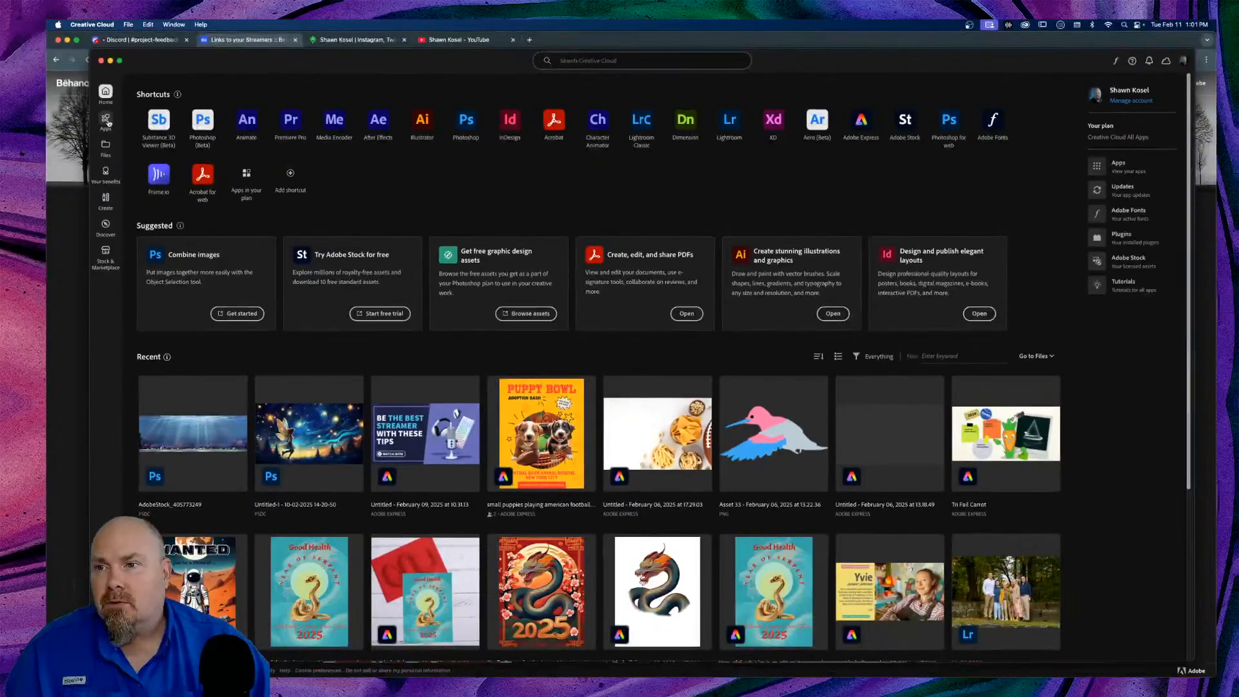
# Step: Filter Creative Cloud apps to Photo apps on Web and open Photoshop in the browser
pyautogui.click(107, 124)
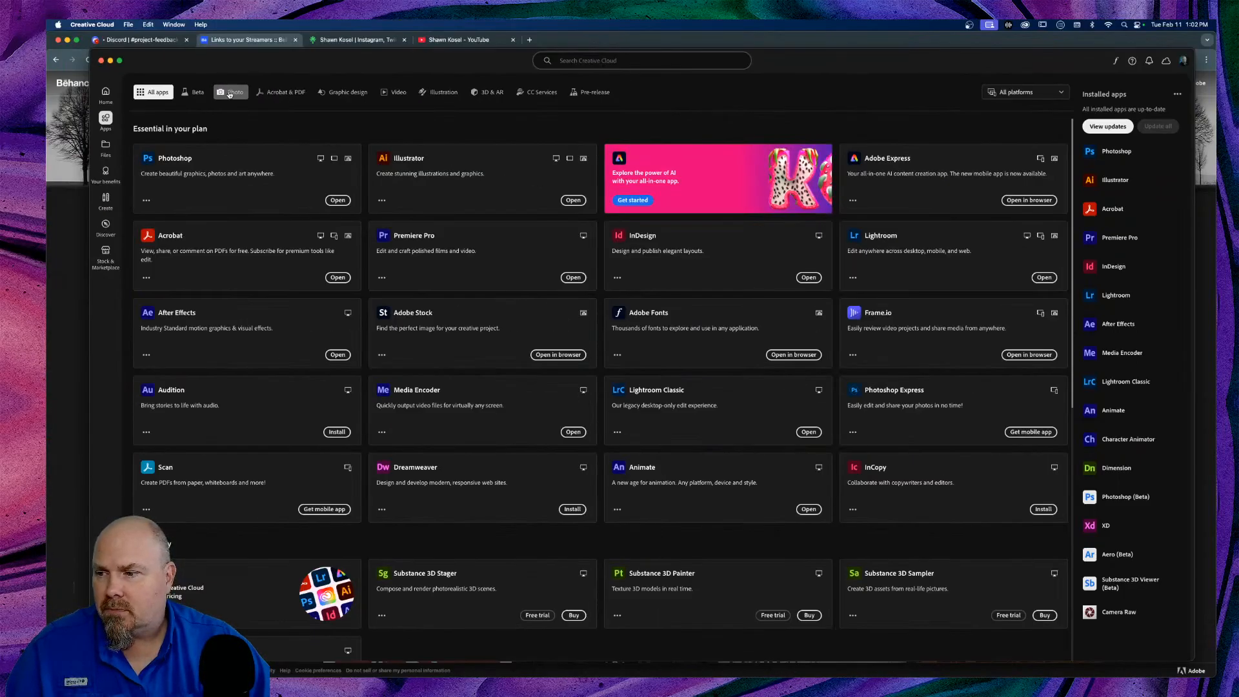
pyautogui.click(229, 94)
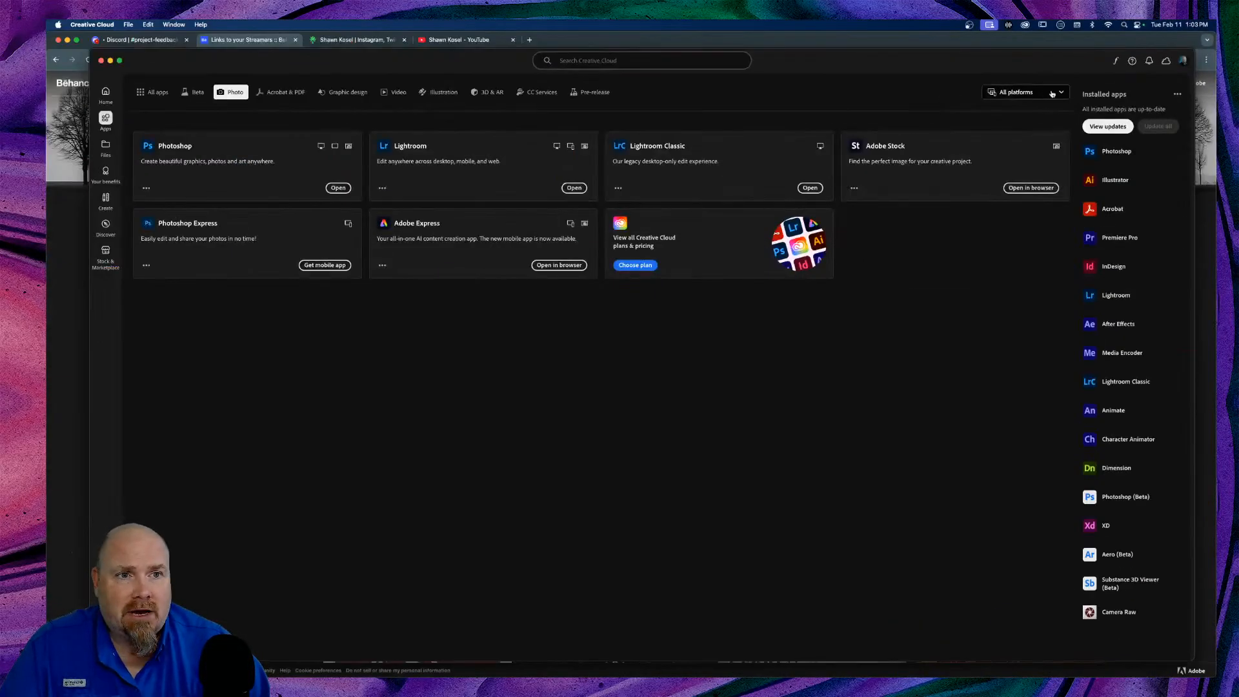
pyautogui.click(1050, 94)
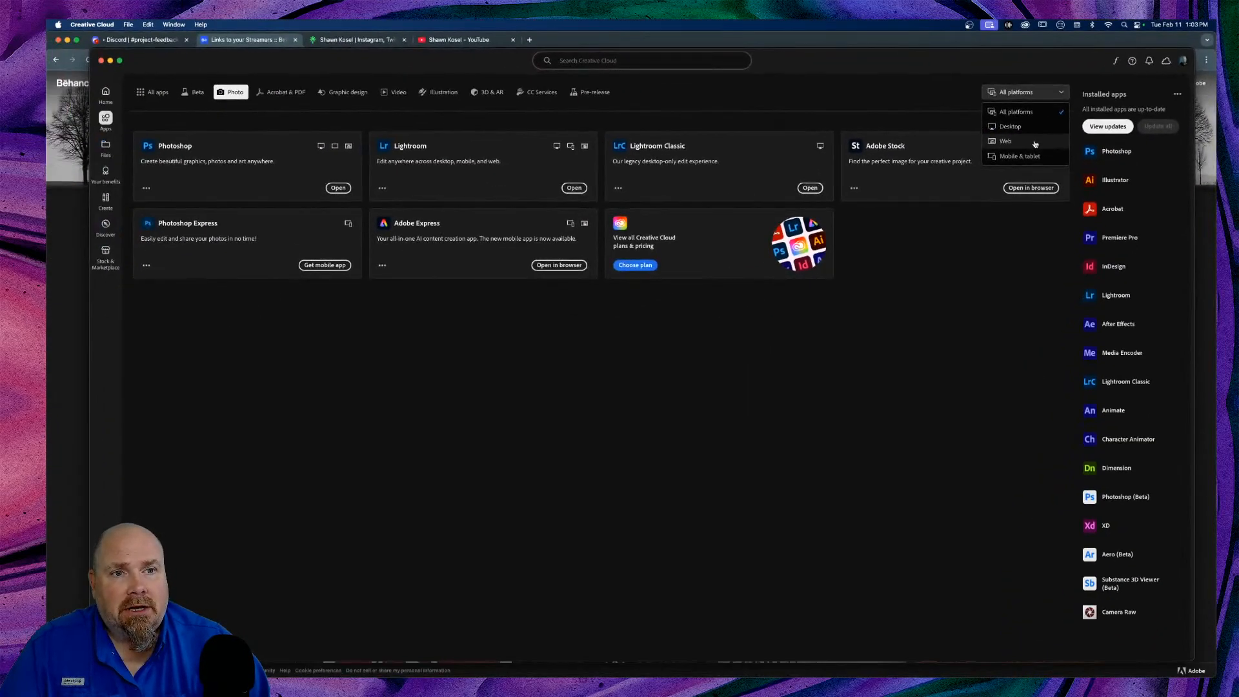
pyautogui.click(1035, 144)
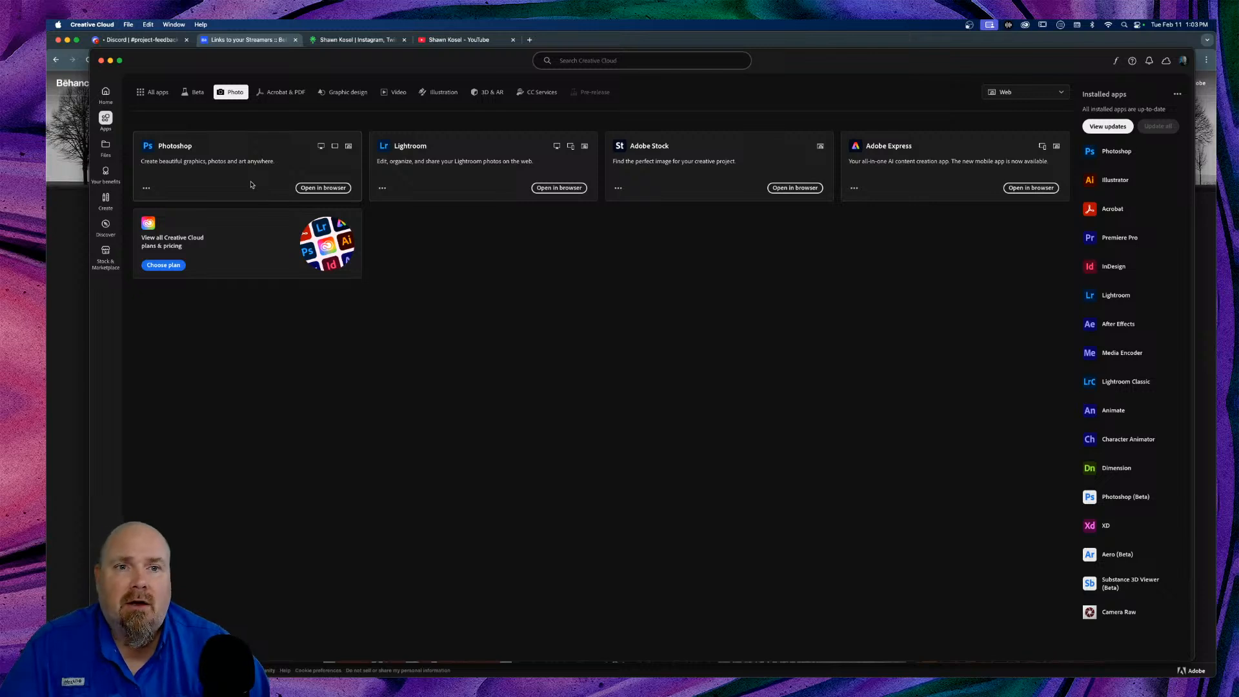
pyautogui.click(325, 188)
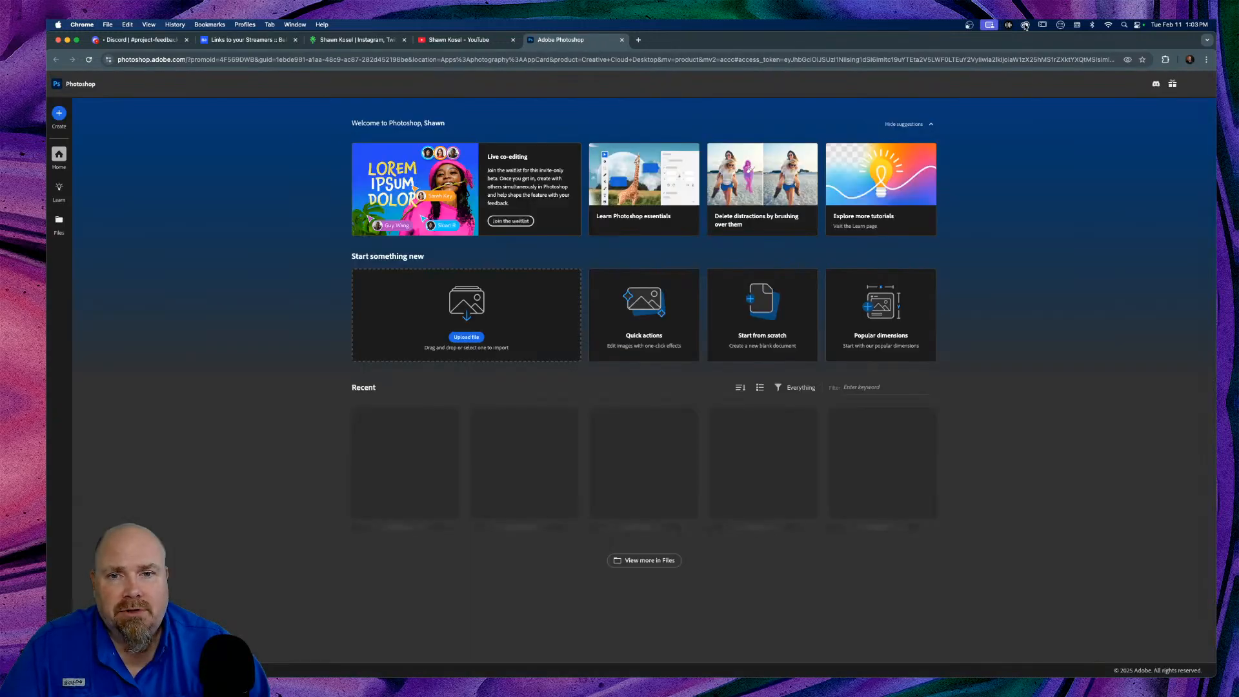
# Step: Close the Creative Cloud window and scroll through Photoshop web's Recent files
pyautogui.click(1024, 25)
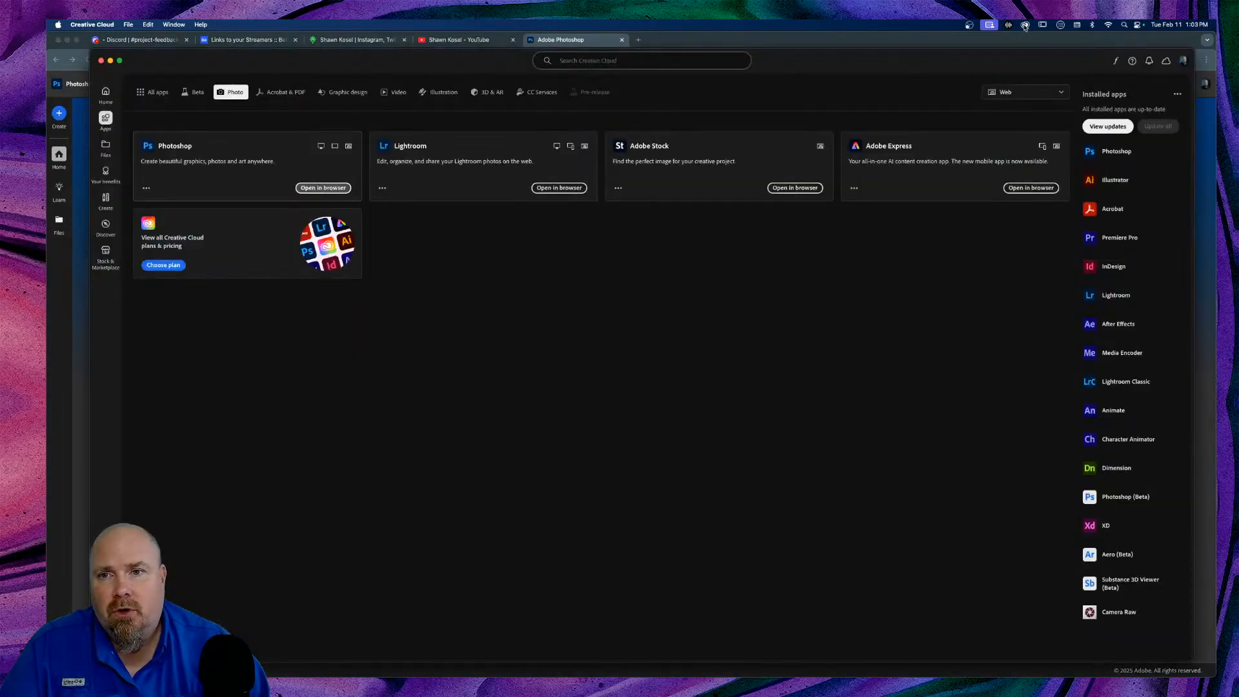
pyautogui.click(100, 60)
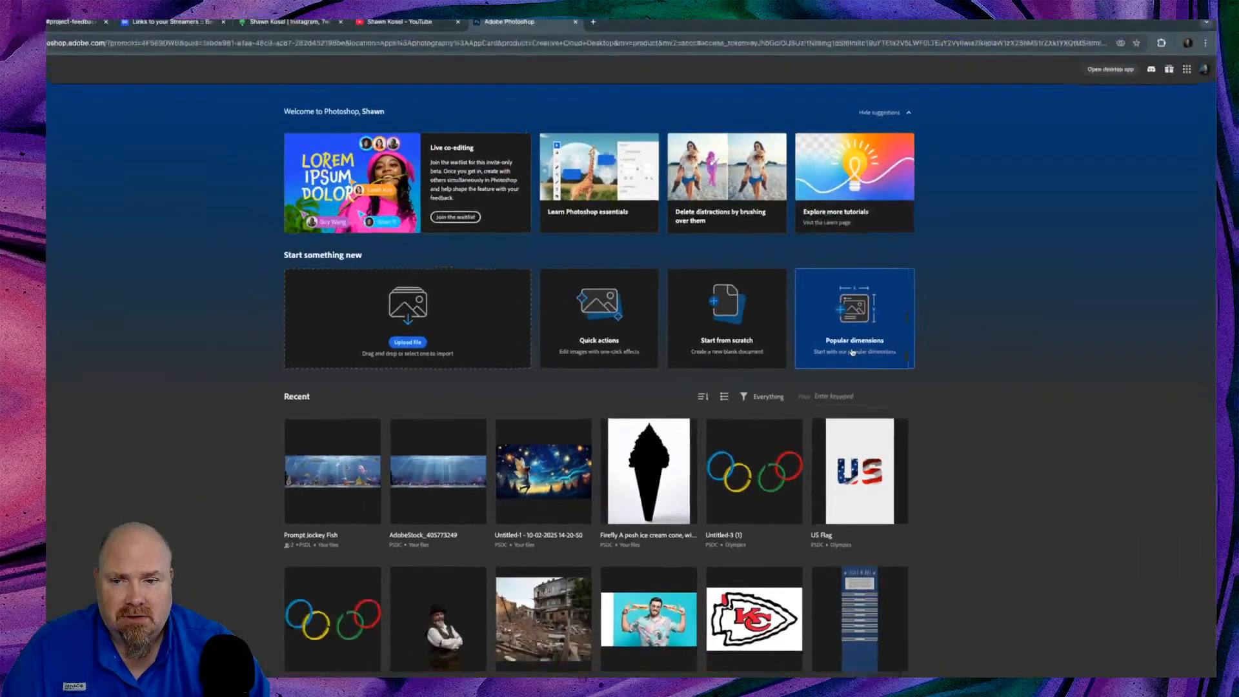
pyautogui.scroll(-5, 581, 387)
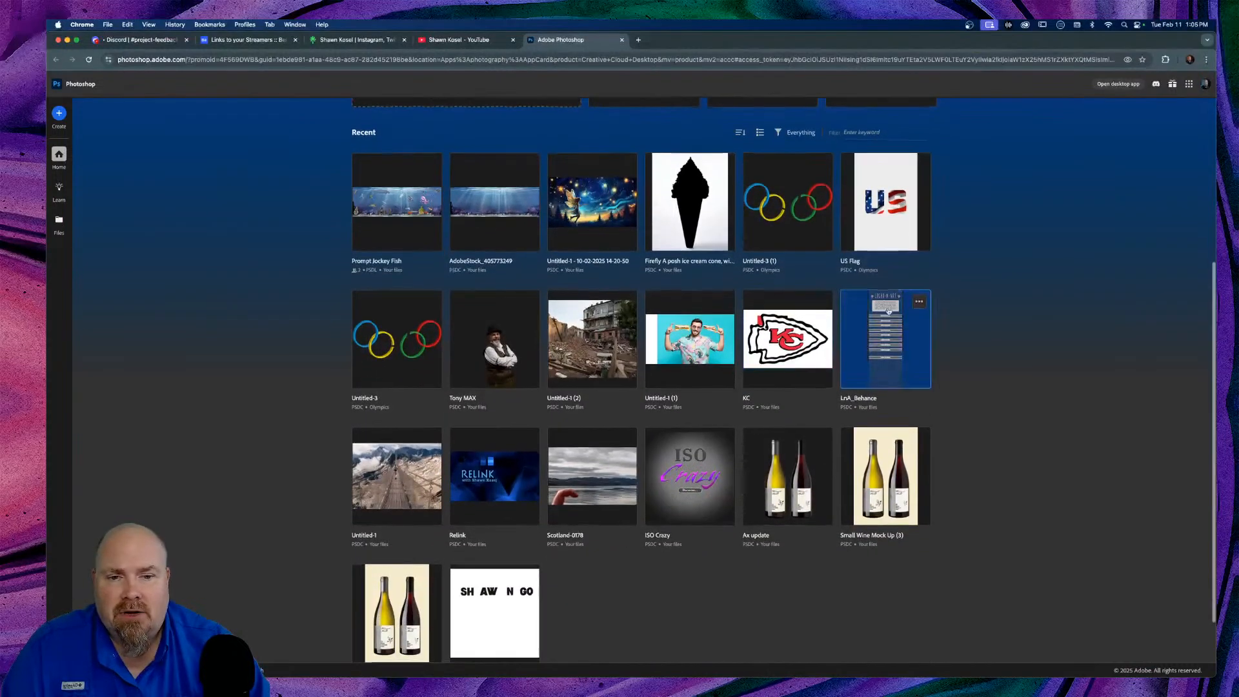
pyautogui.scroll(1, 497, 426)
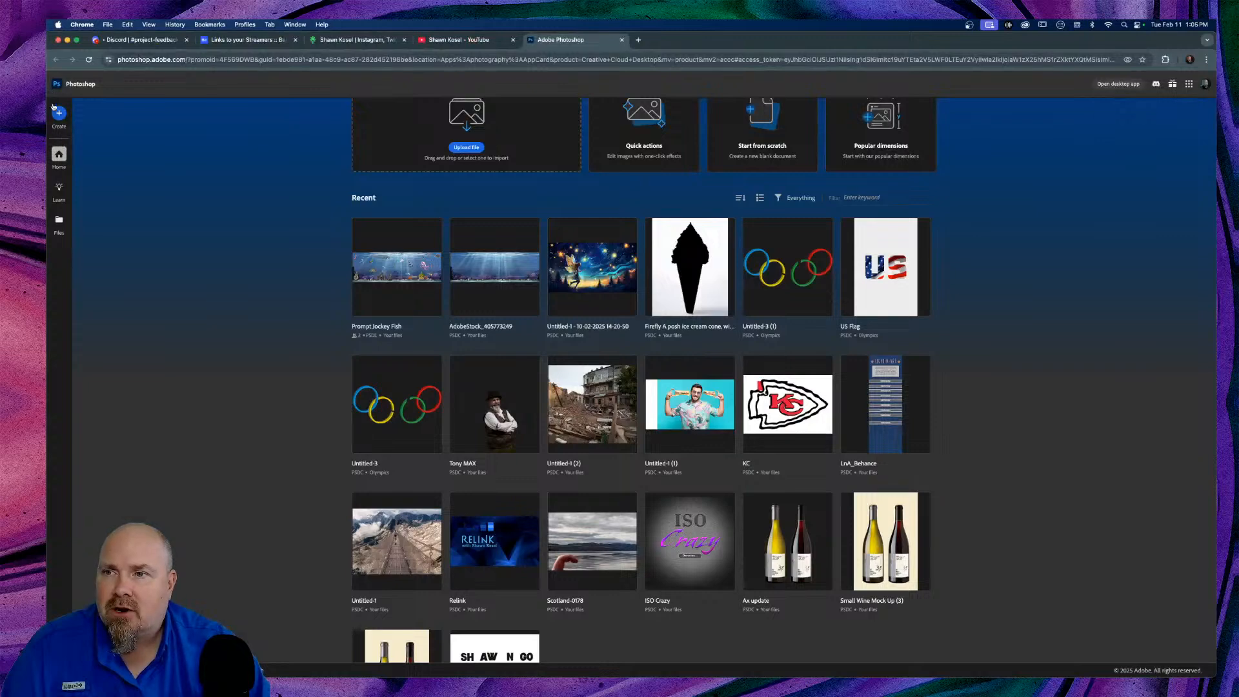
# Step: Browse all quick actions, then show blank document presets including Default 1080 × 1080 px
pyautogui.click(58, 113)
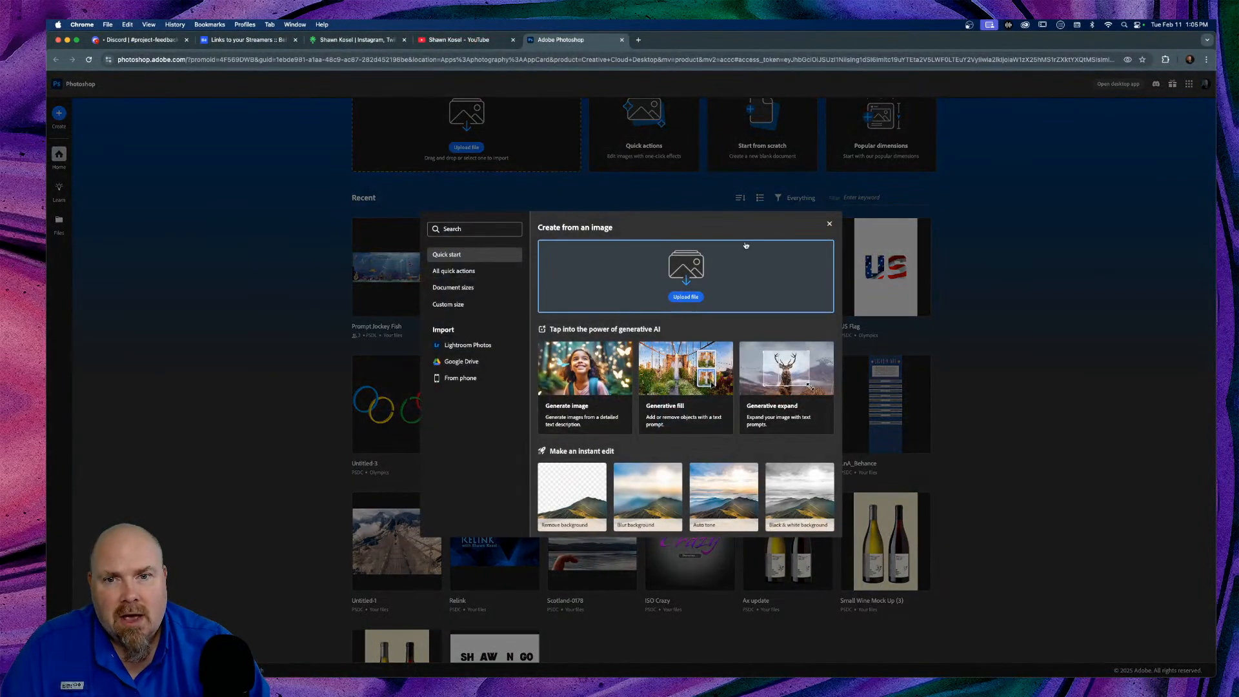
pyautogui.moveTo(690, 225); pyautogui.dragTo(656, 219)
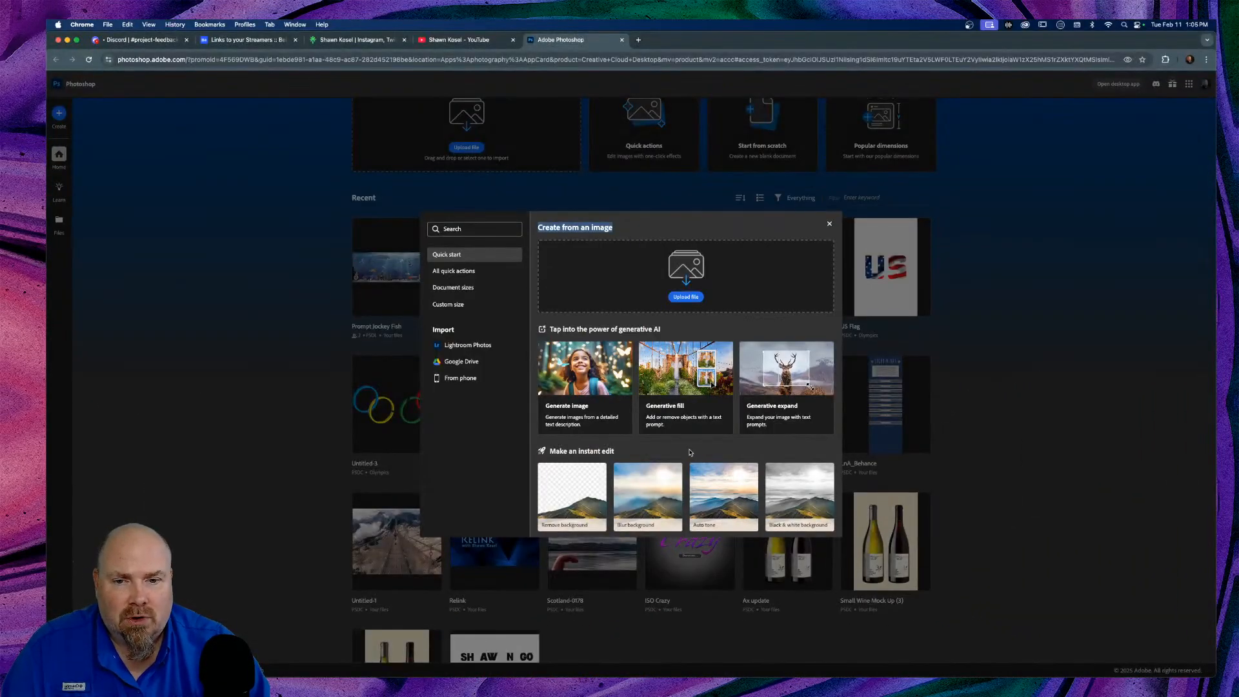
pyautogui.click(459, 271)
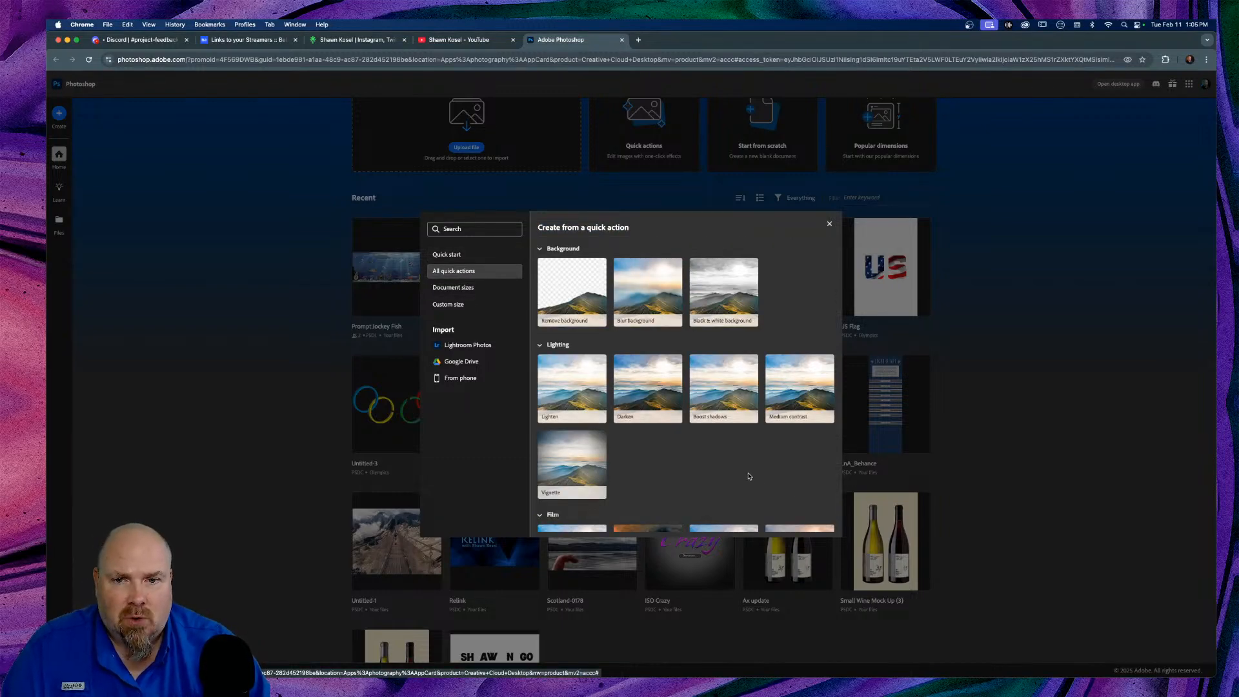
pyautogui.scroll(-3, 748, 477)
pyautogui.scroll(3, 748, 477)
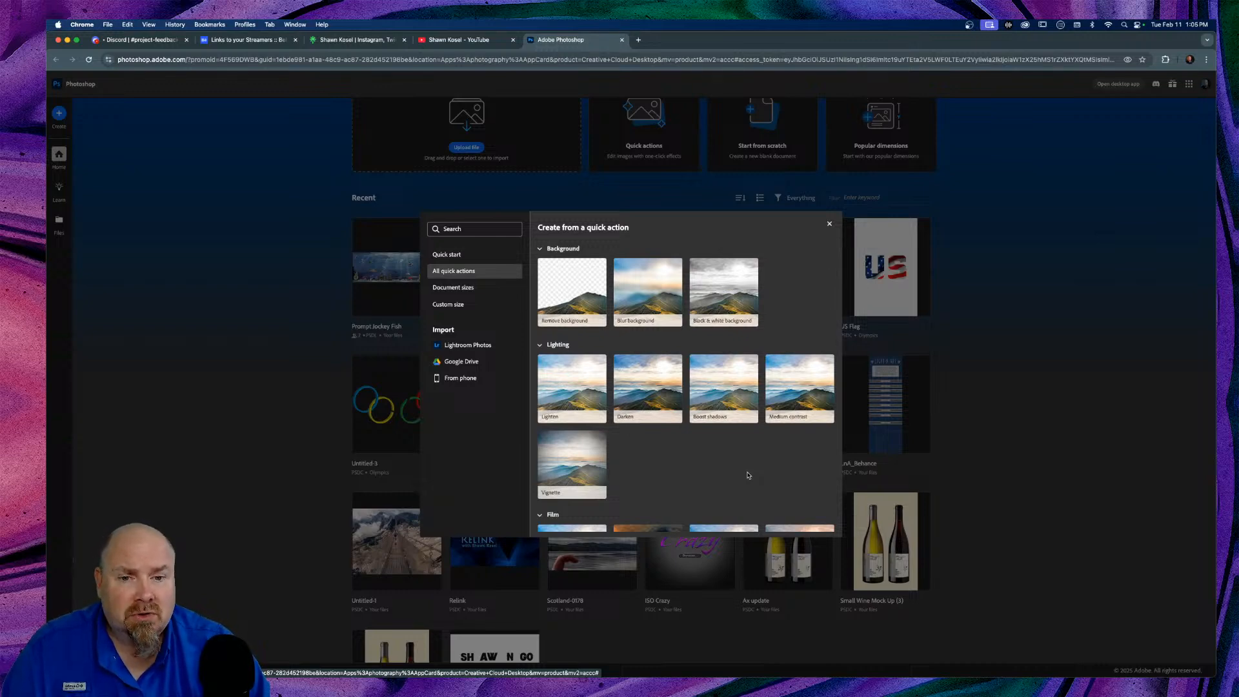
pyautogui.scroll(-3, 748, 476)
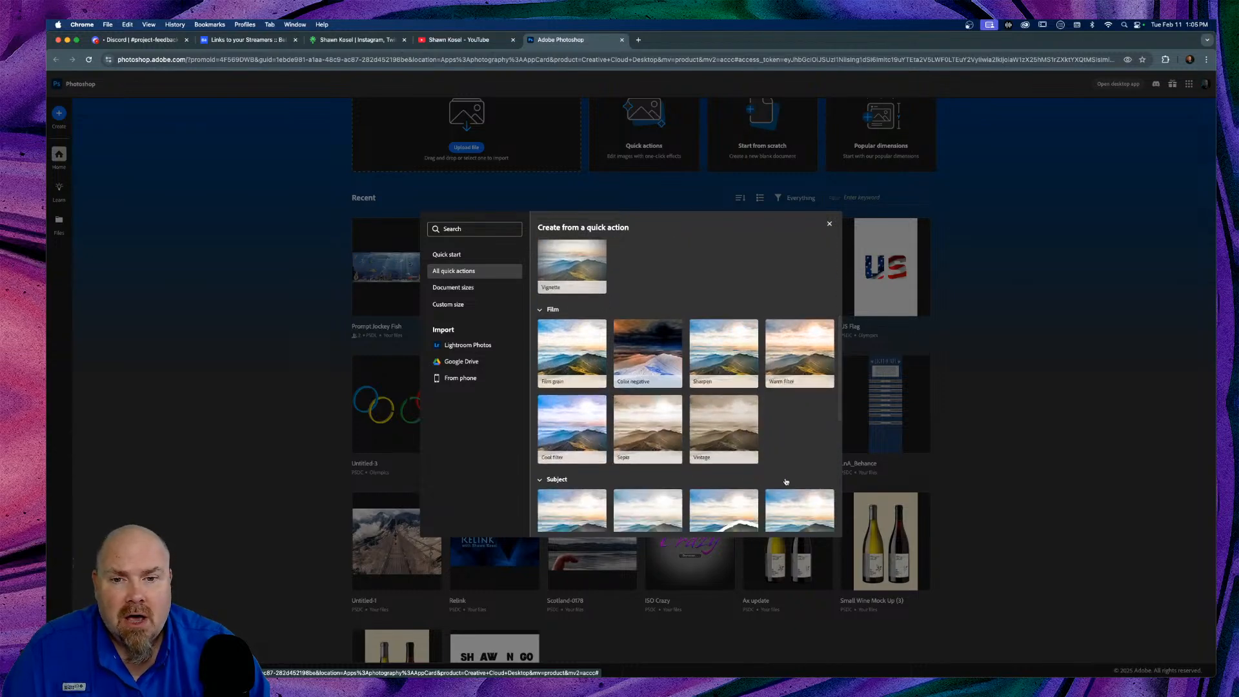
pyautogui.scroll(-5, 807, 471)
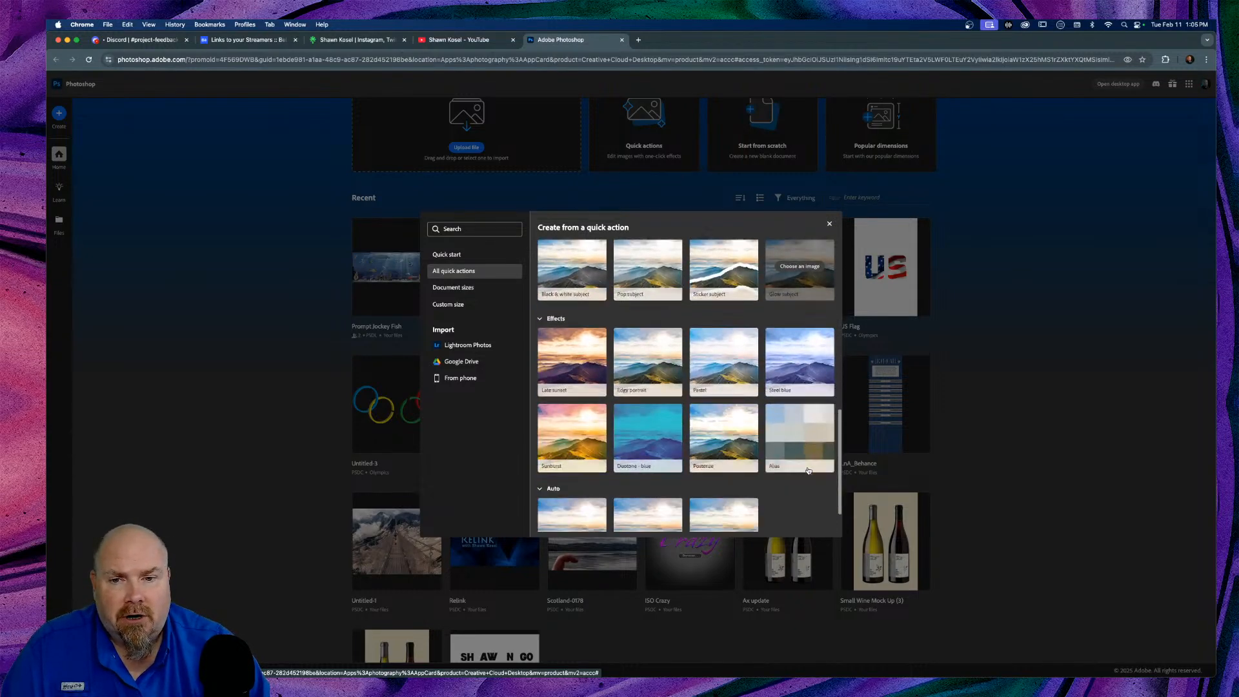
pyautogui.click(474, 292)
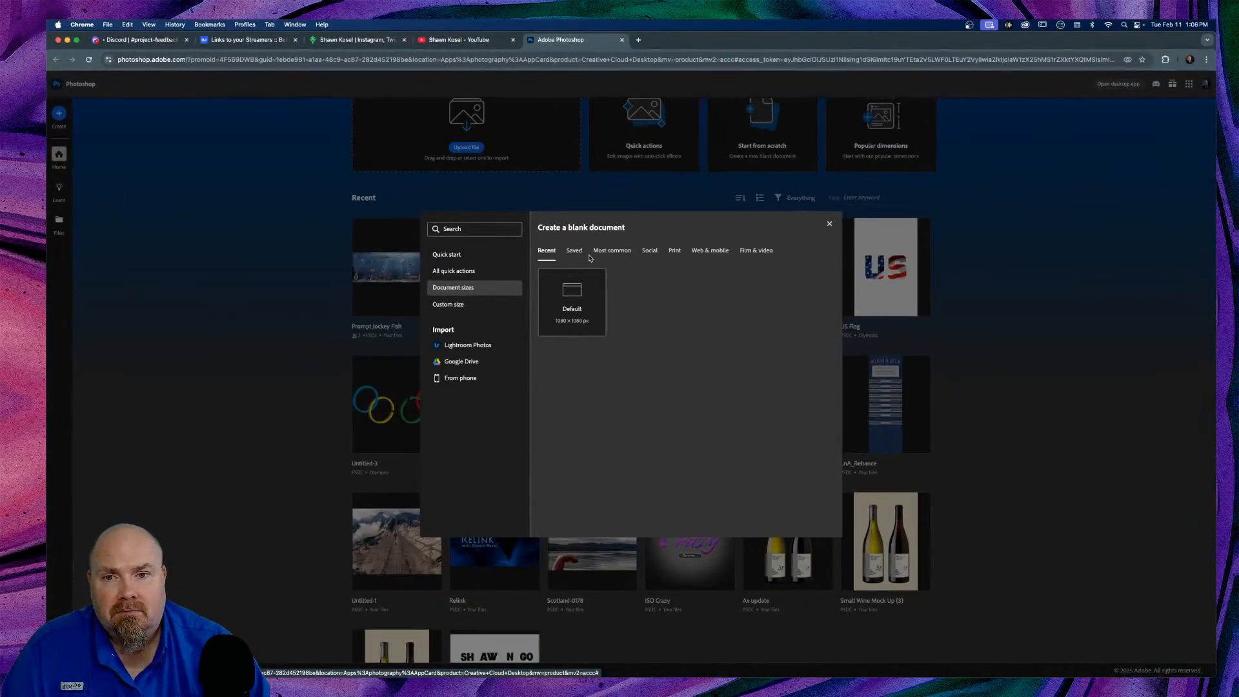
# Step: Switch to Custom size, checking the preset and units lists while keeping 1920 × 1080 pixels
pyautogui.moveTo(639, 400)
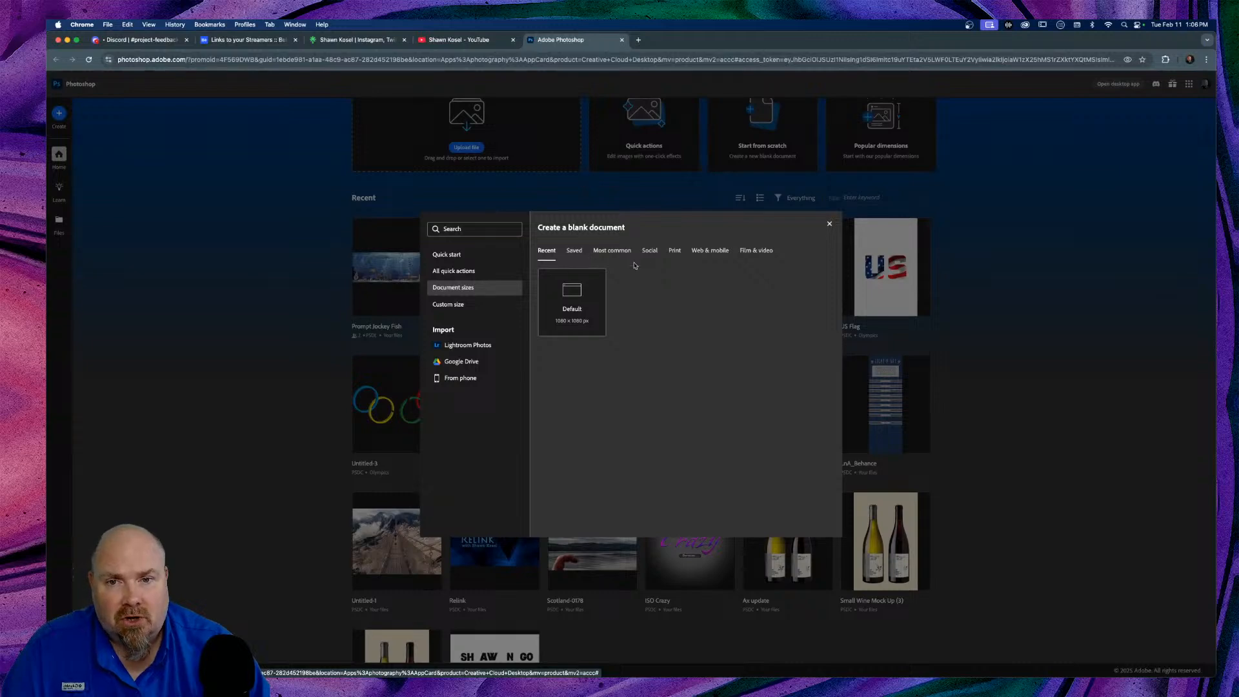
pyautogui.click(460, 305)
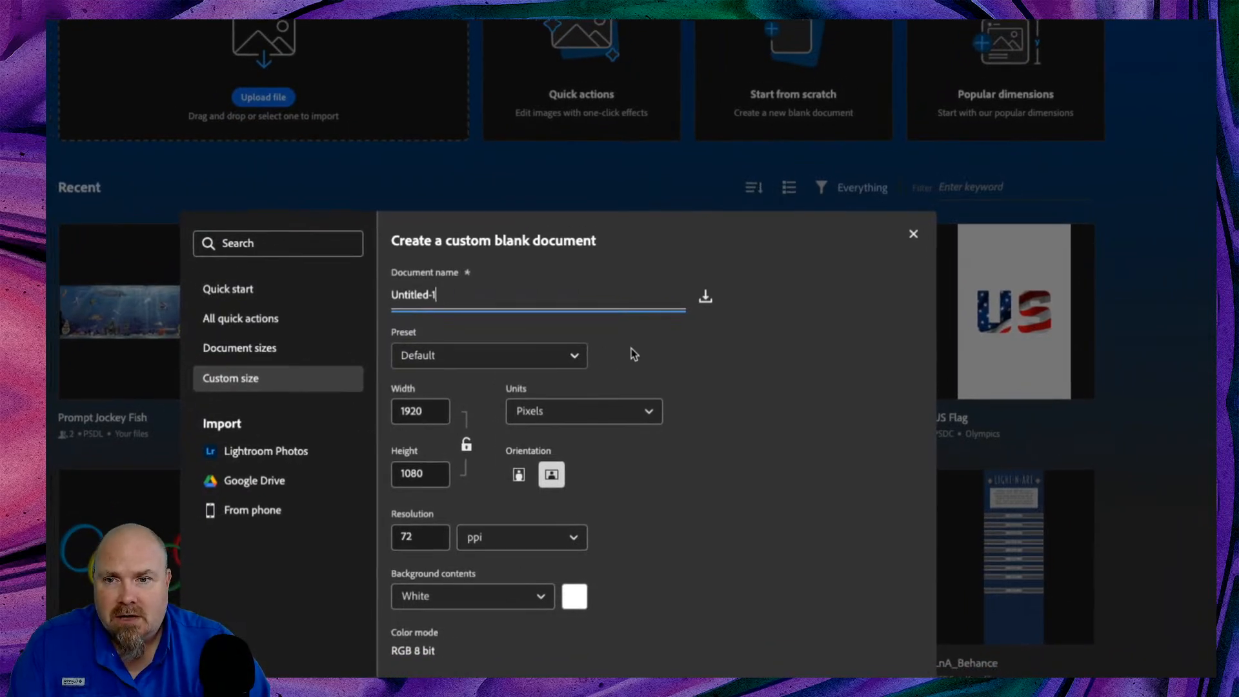
pyautogui.click(576, 357)
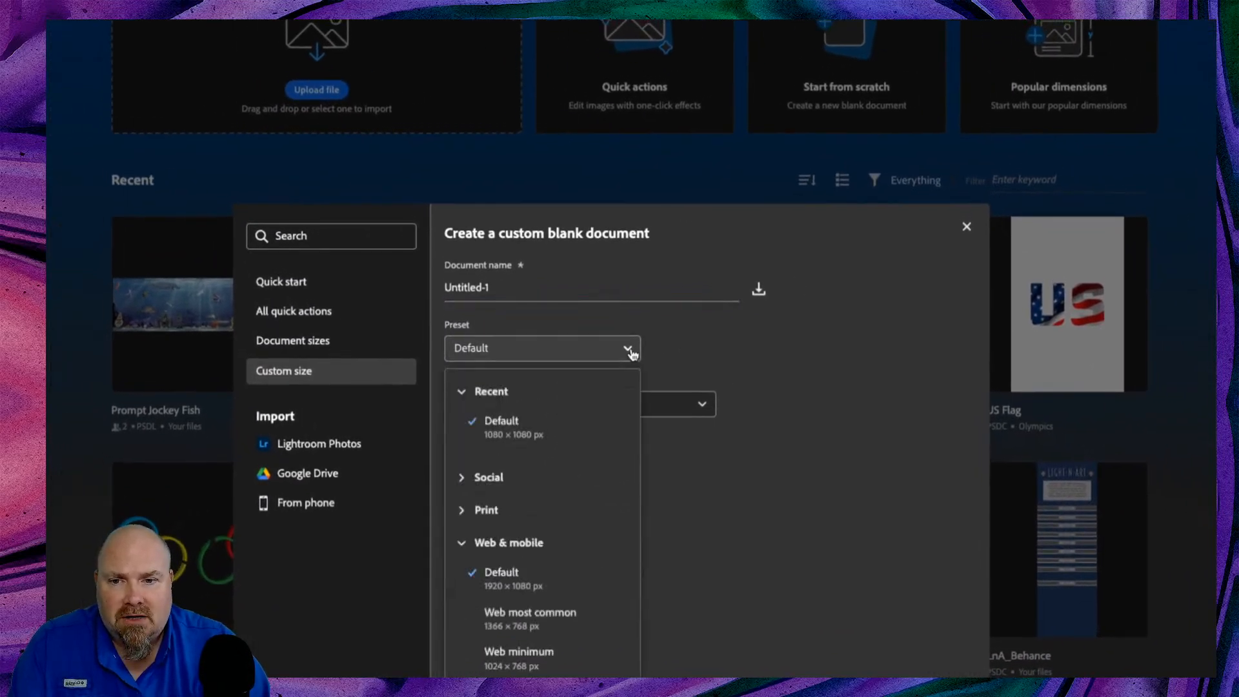
pyautogui.click(630, 350)
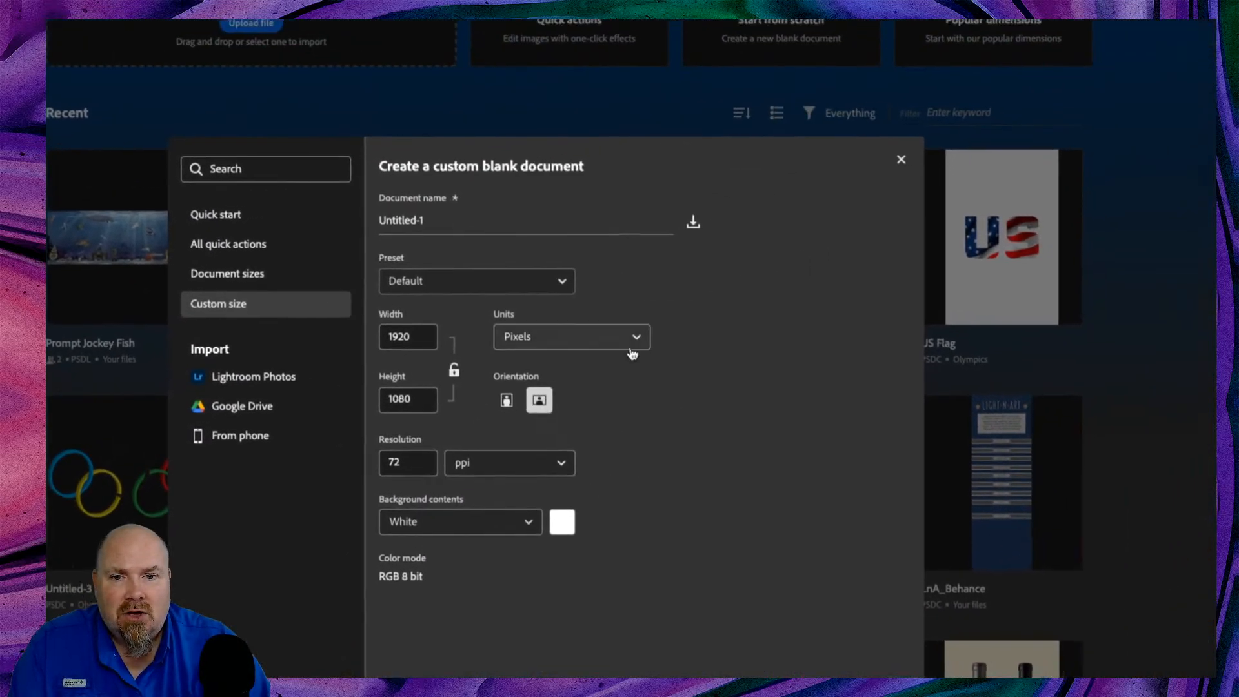
pyautogui.click(631, 349)
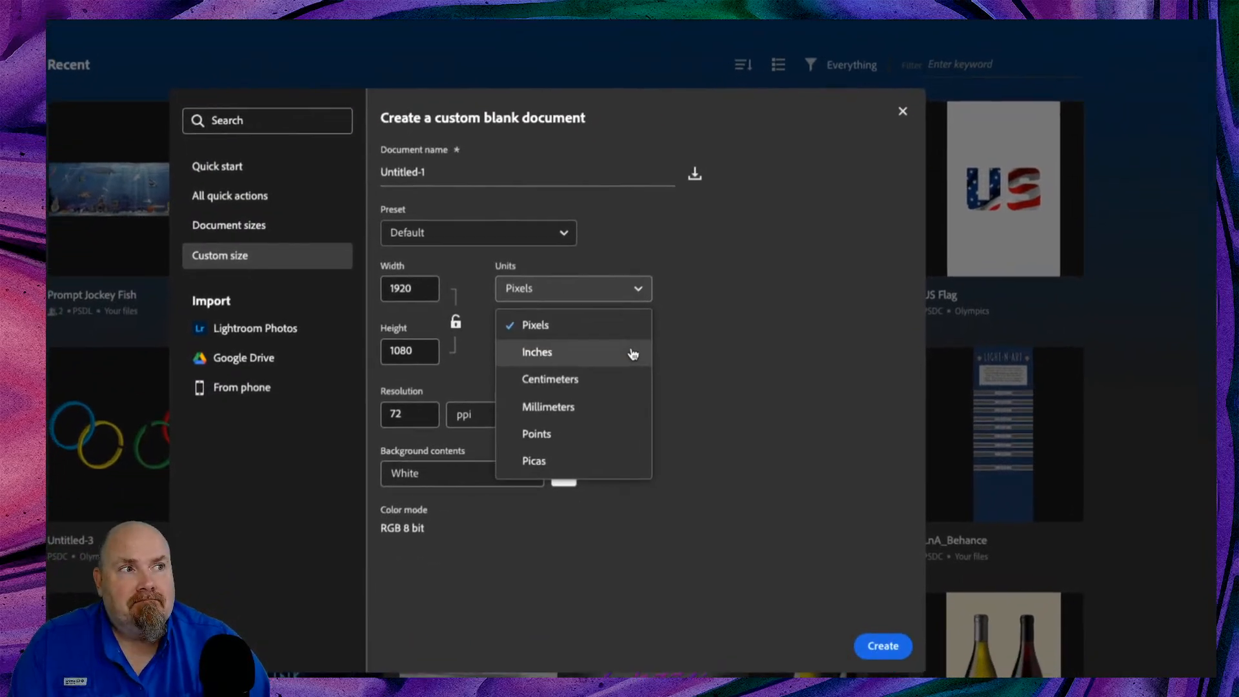
pyautogui.click(685, 322)
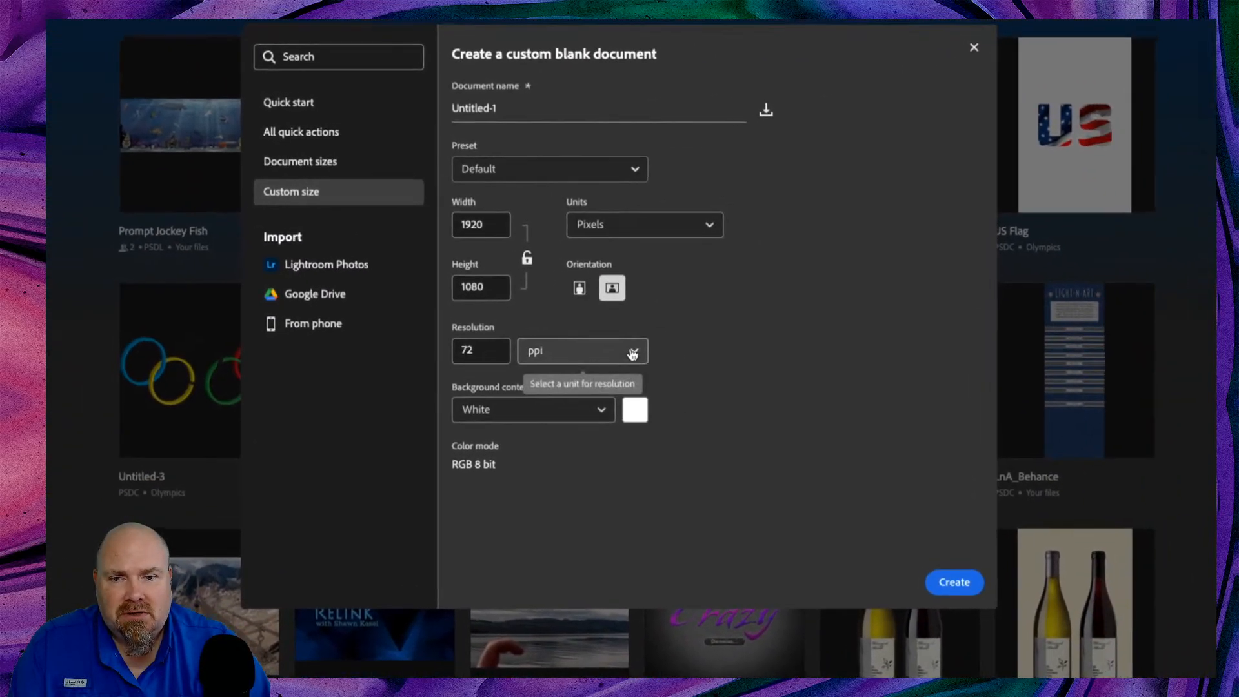
# Step: Keep 72 ppi and a white background, then bring up the Lightroom Photos import
pyautogui.click(641, 371)
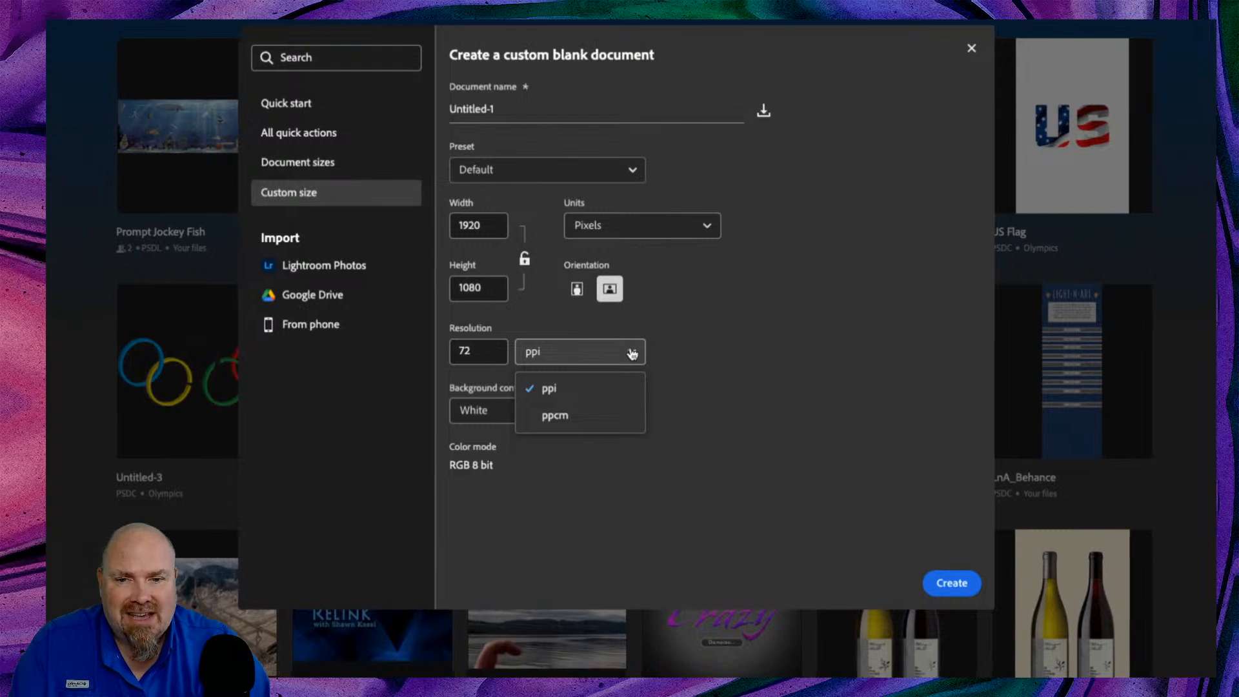
pyautogui.click(660, 352)
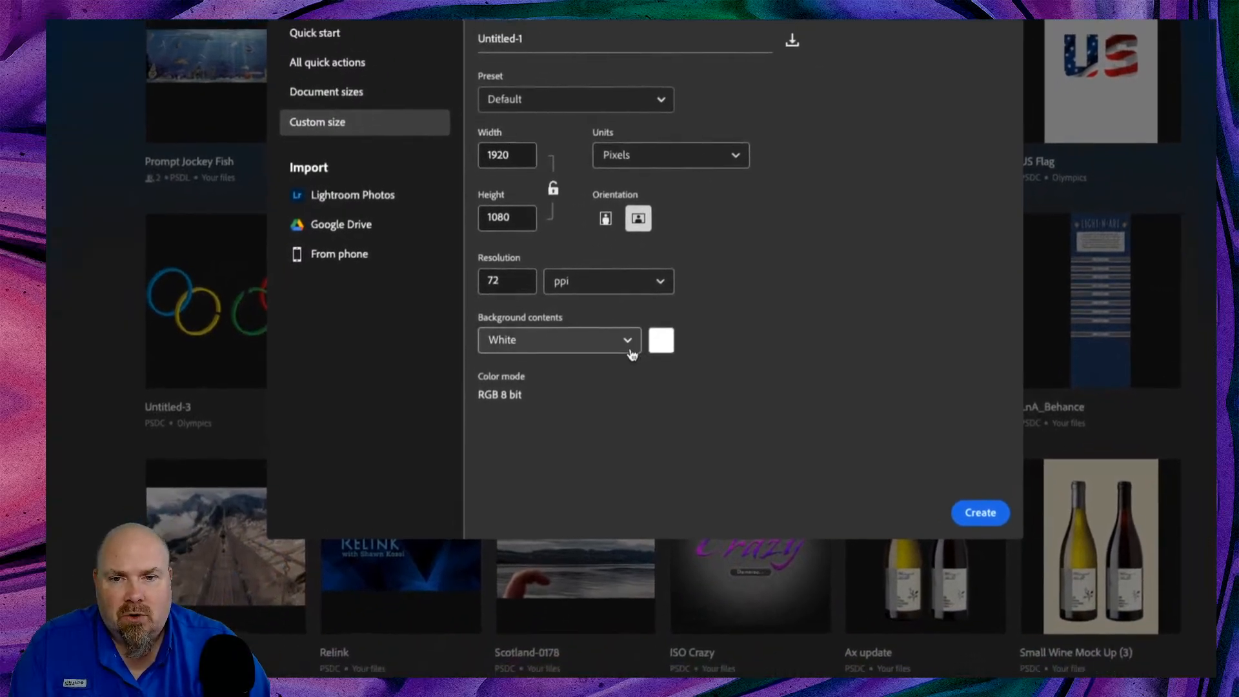
pyautogui.click(630, 348)
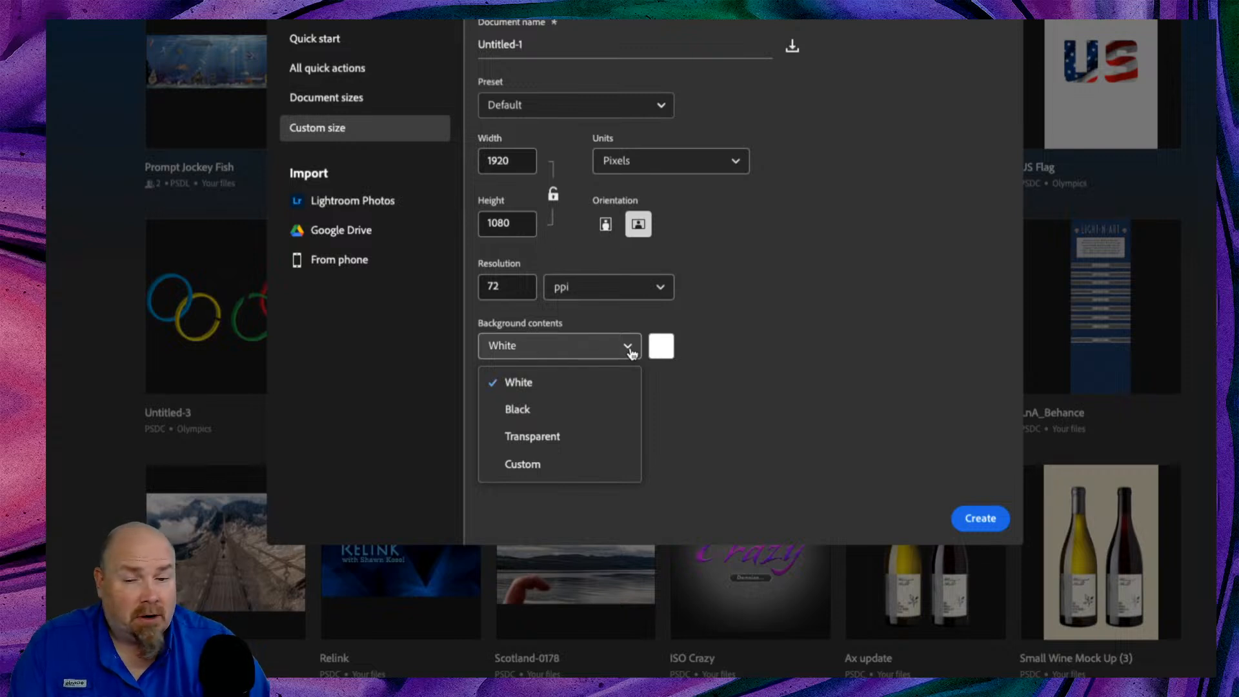
pyautogui.click(632, 352)
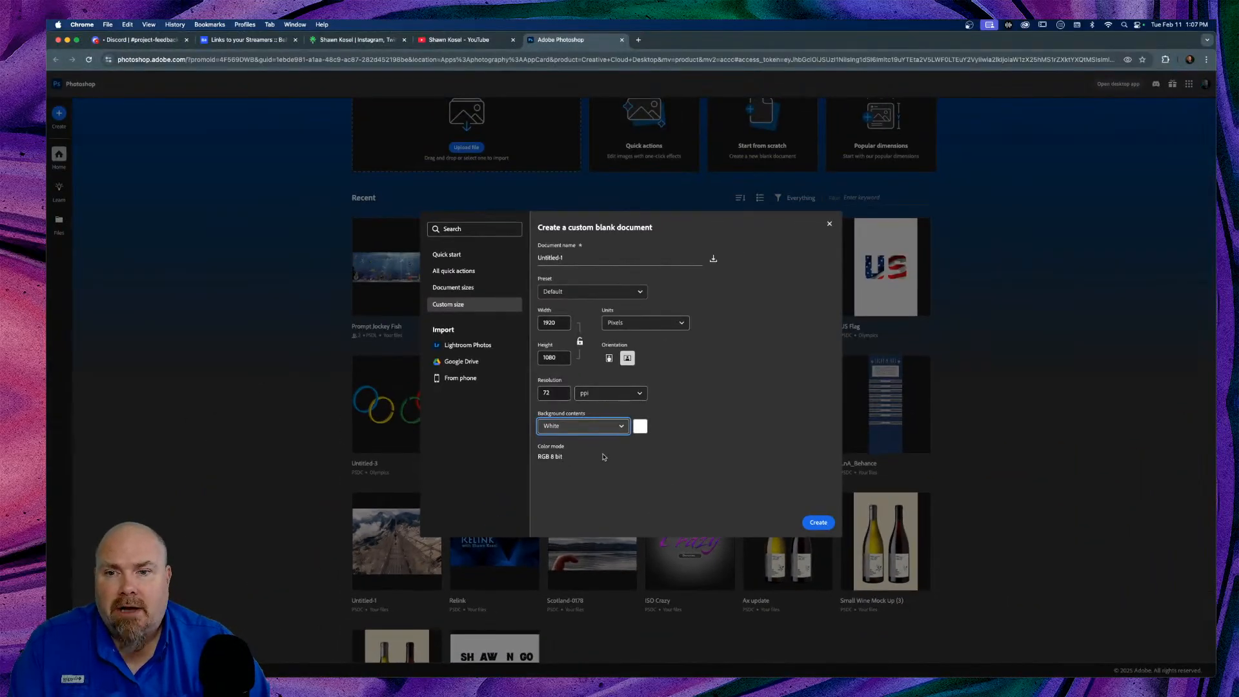
pyautogui.click(459, 348)
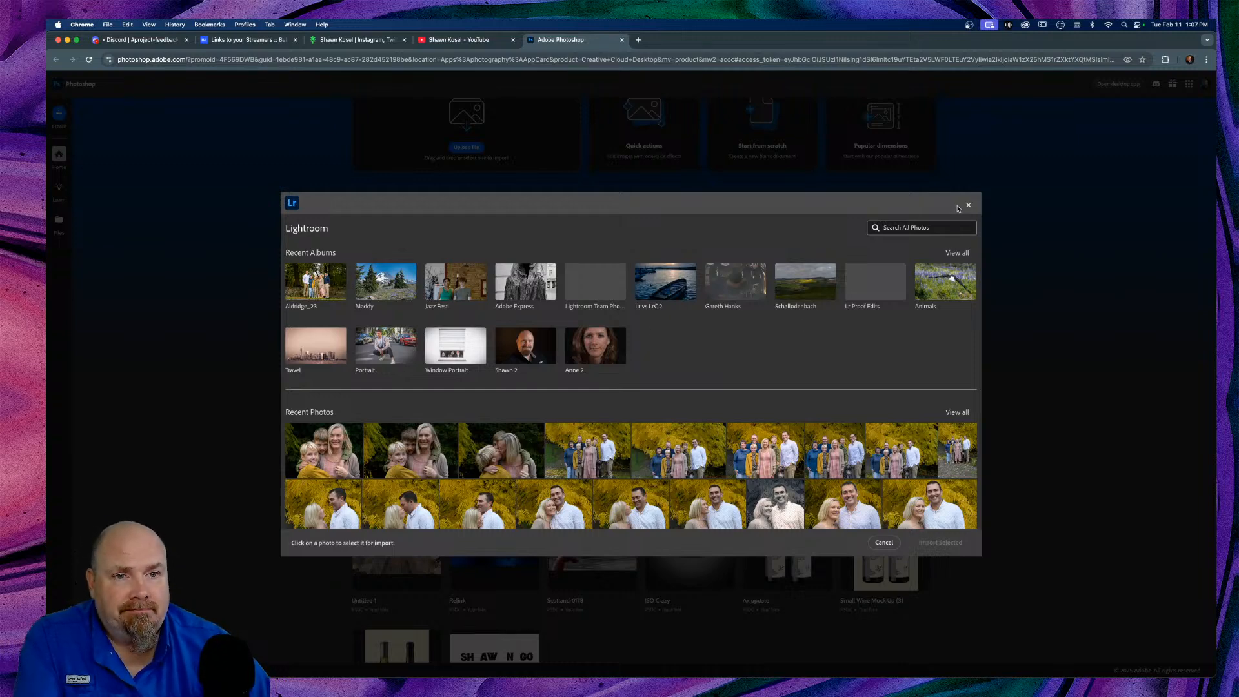
# Step: Cancel the Lightroom import and close the blank document dialog without creating a file
pyautogui.click(882, 544)
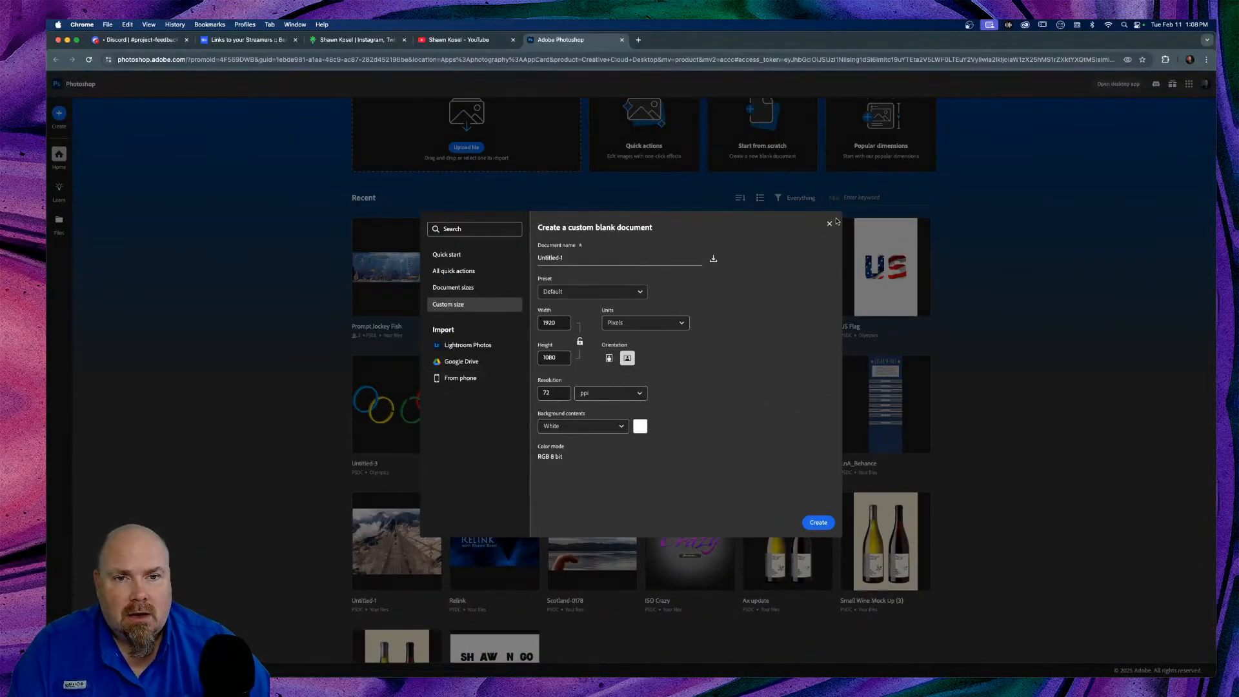
pyautogui.click(830, 223)
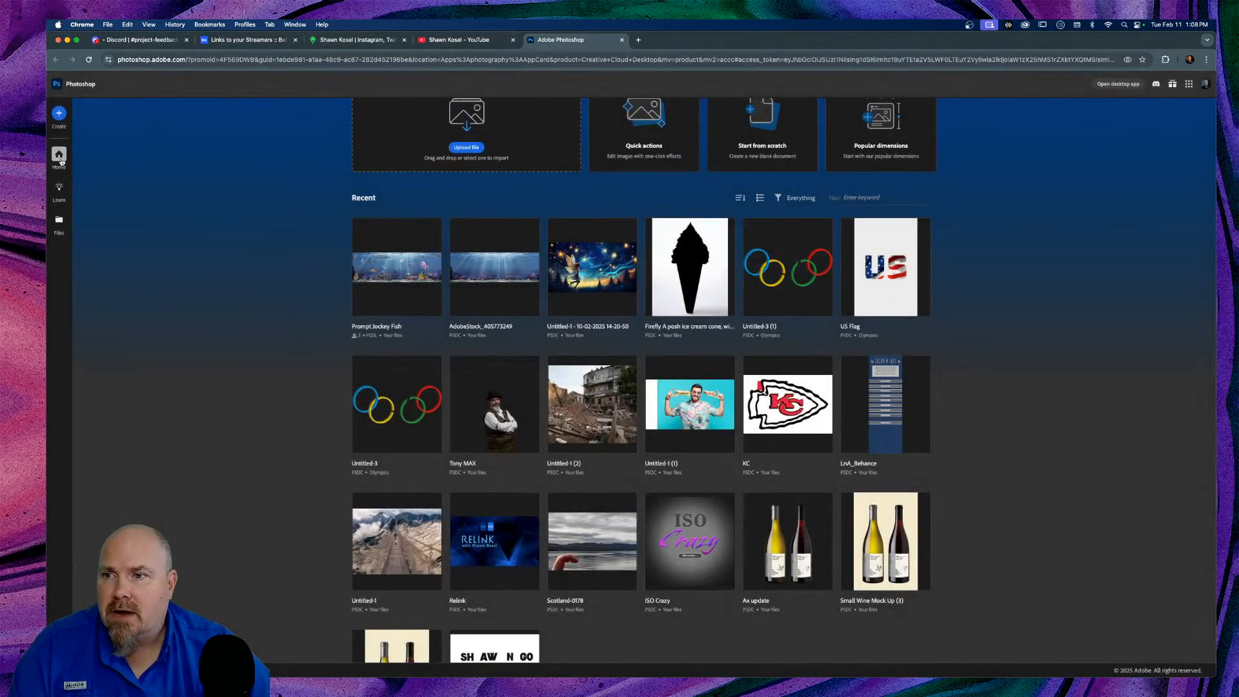
# Step: Visit the Learn tutorials page, then switch to the Files view of recent cloud documents
pyautogui.scroll(5, 260, 198)
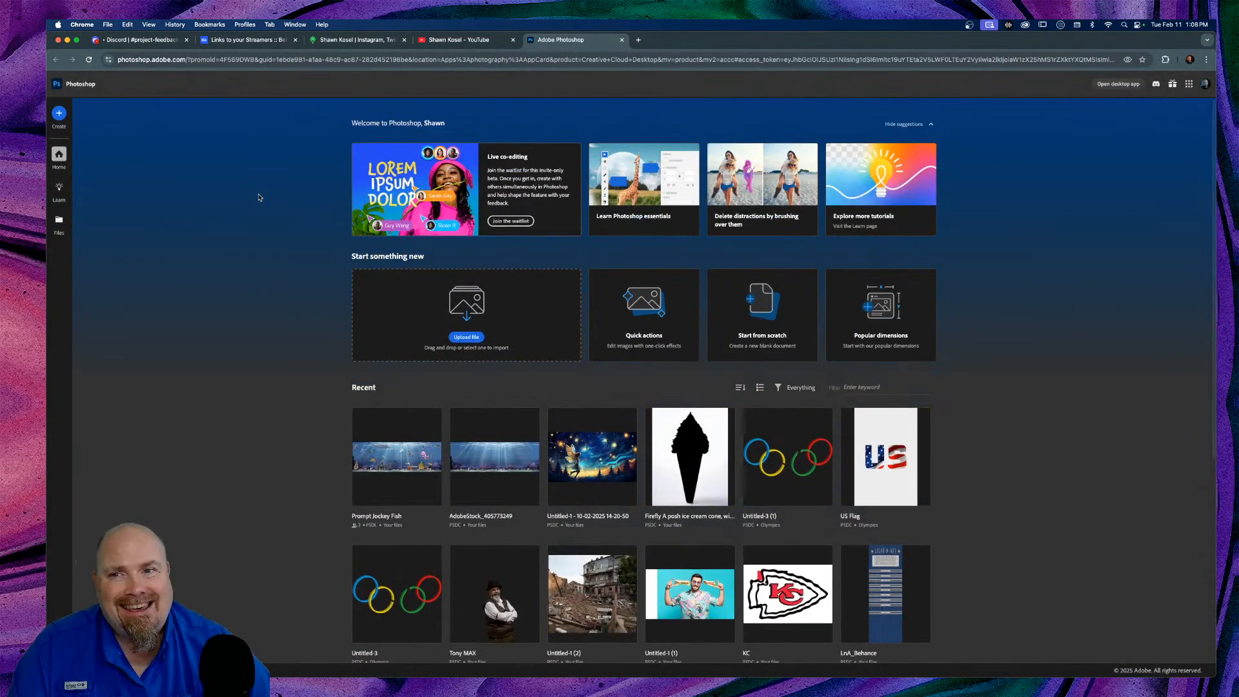
pyautogui.click(61, 188)
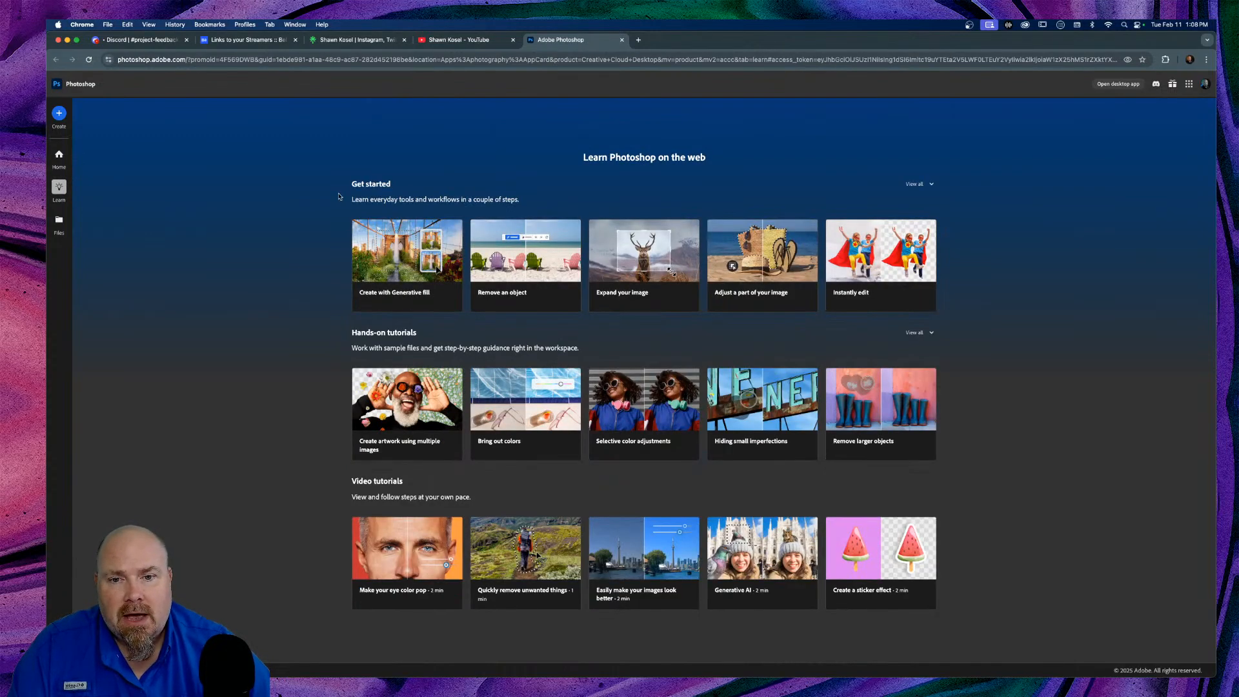
pyautogui.click(58, 221)
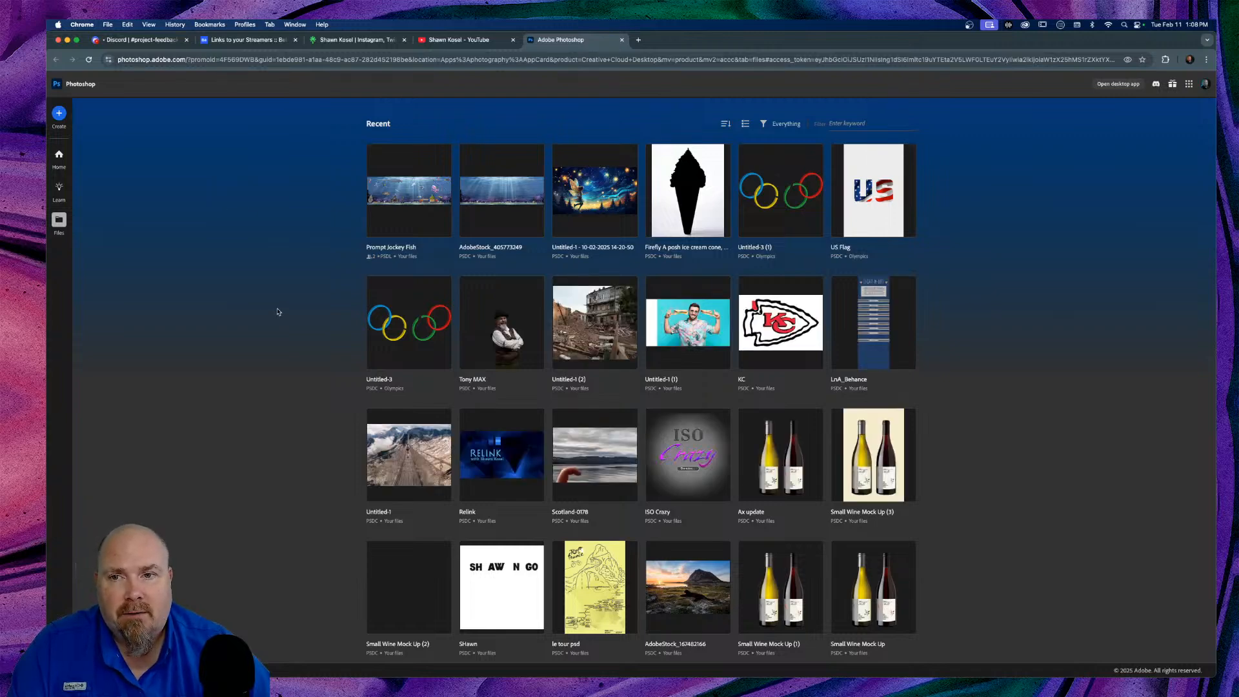
# Step: Scroll through the Recent files grid, then go back to the Home page
pyautogui.scroll(-5, 307, 305)
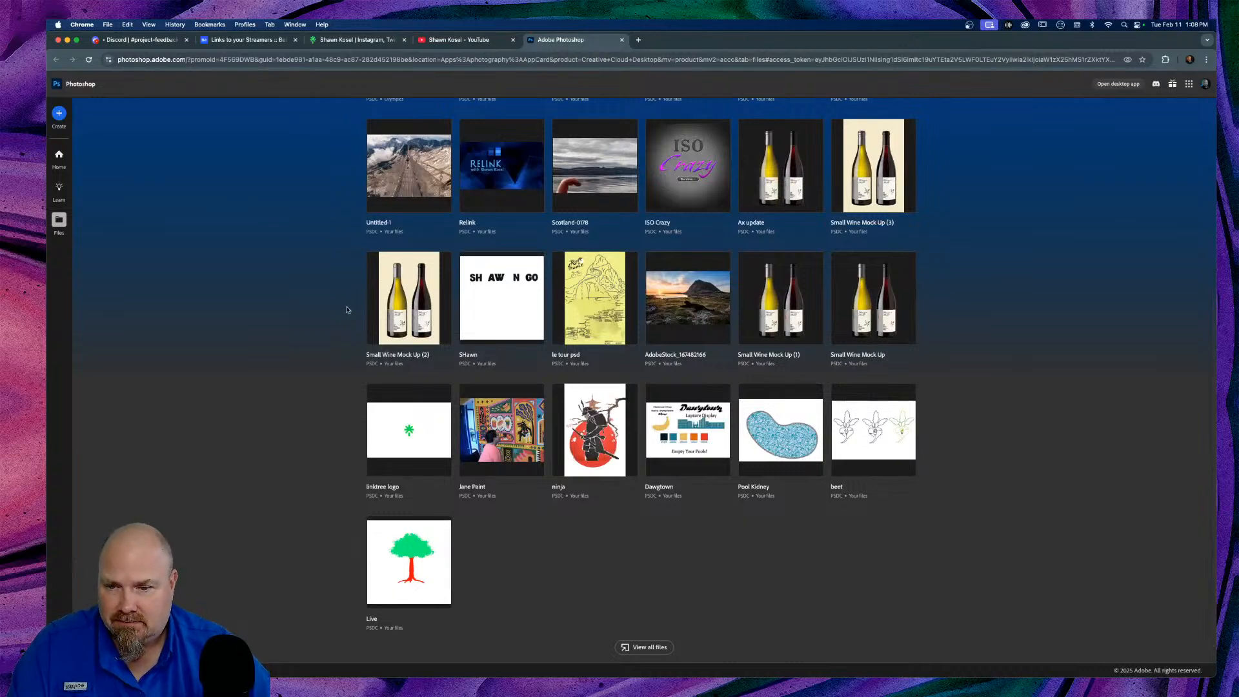
pyautogui.scroll(5, 346, 310)
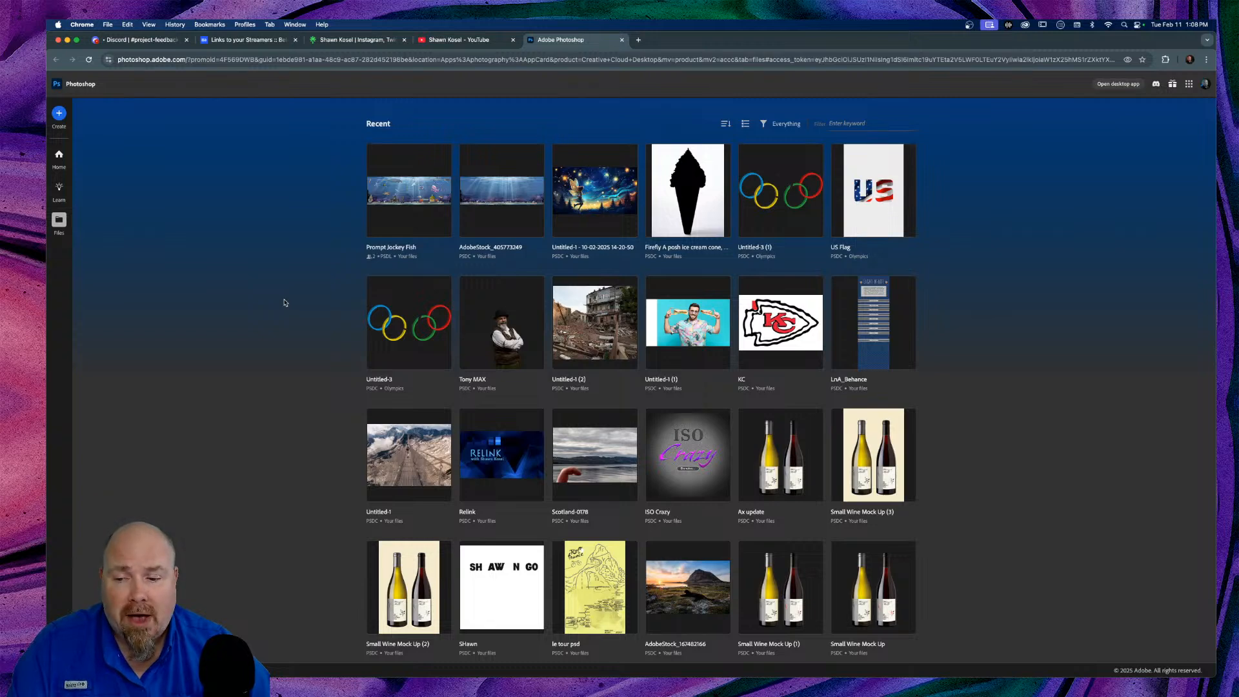
pyautogui.click(60, 159)
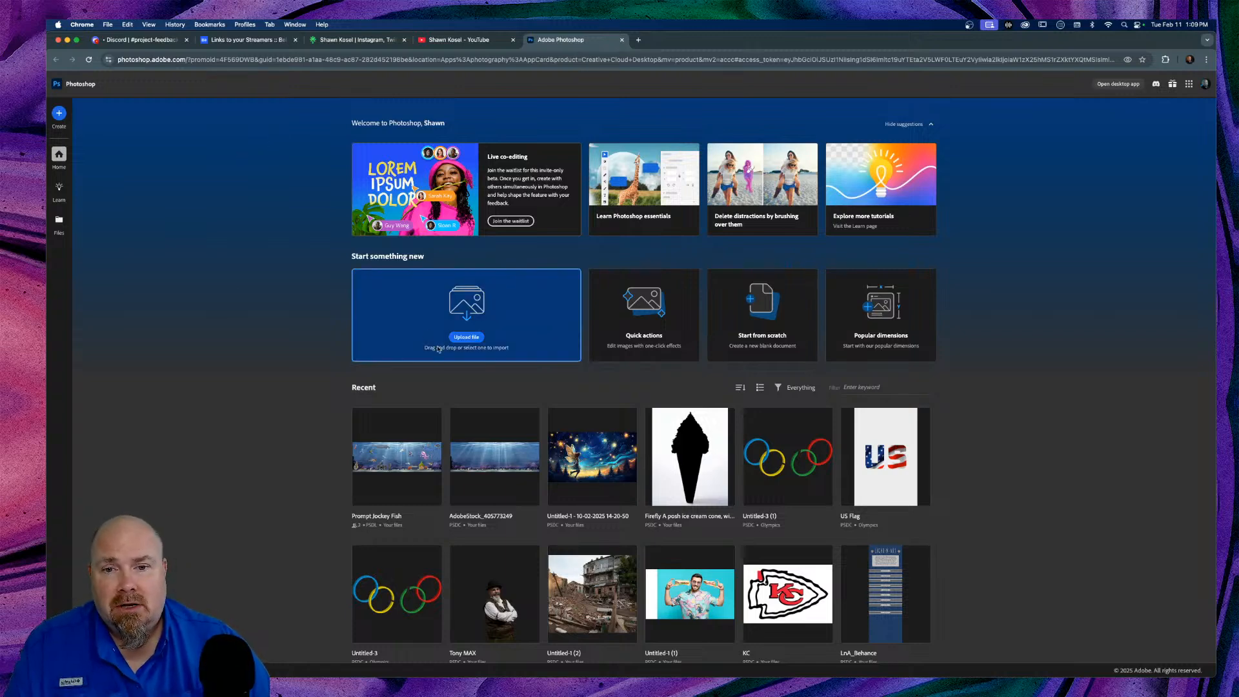
# Step: Upload the orange robot-in-grass JPG from Downloads and open it as a new document
pyautogui.click(456, 338)
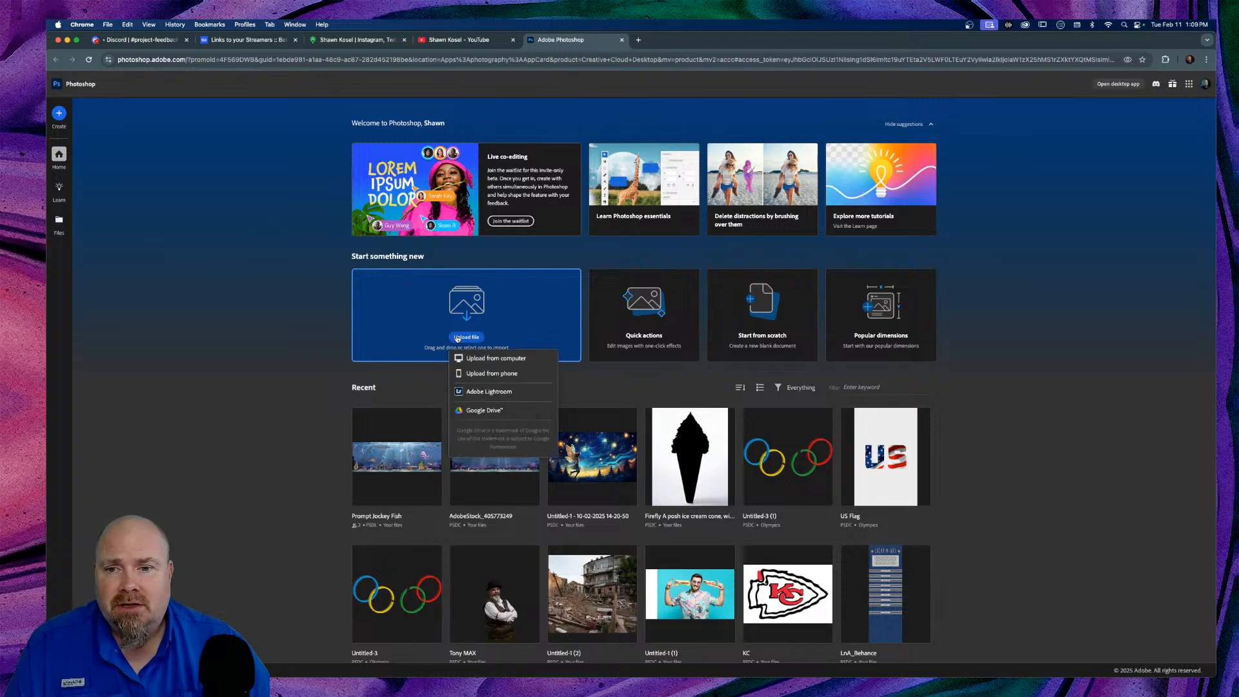
pyautogui.click(508, 361)
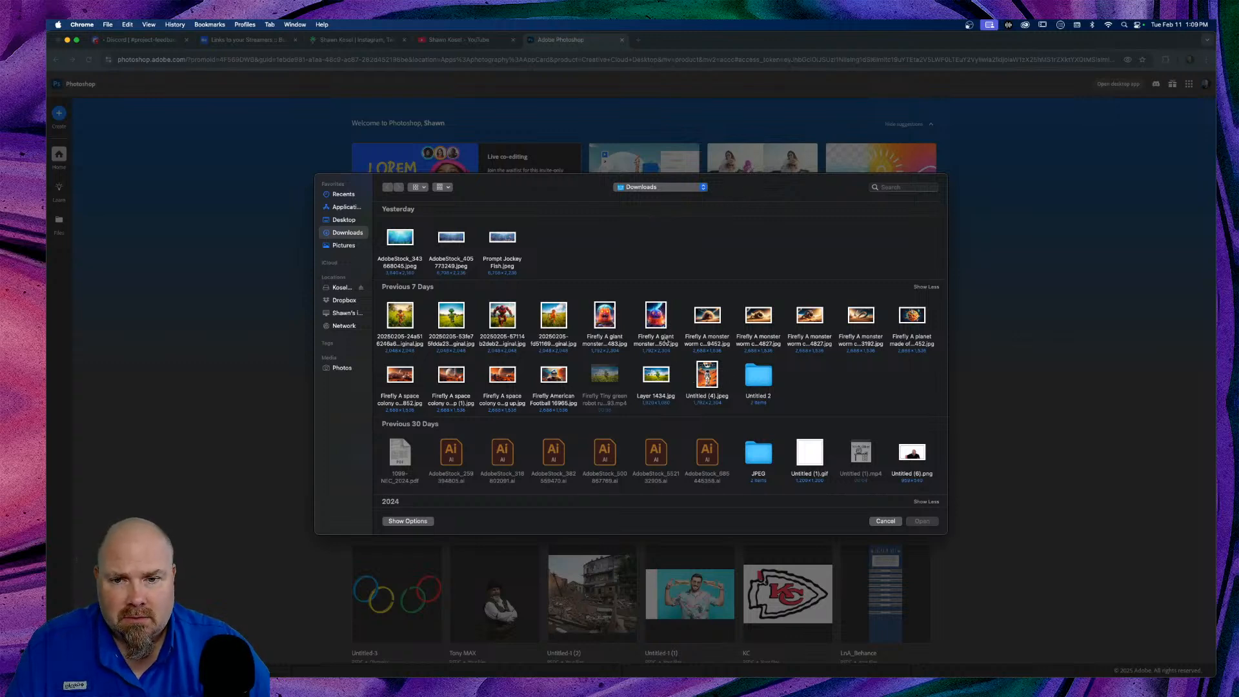
pyautogui.click(560, 318)
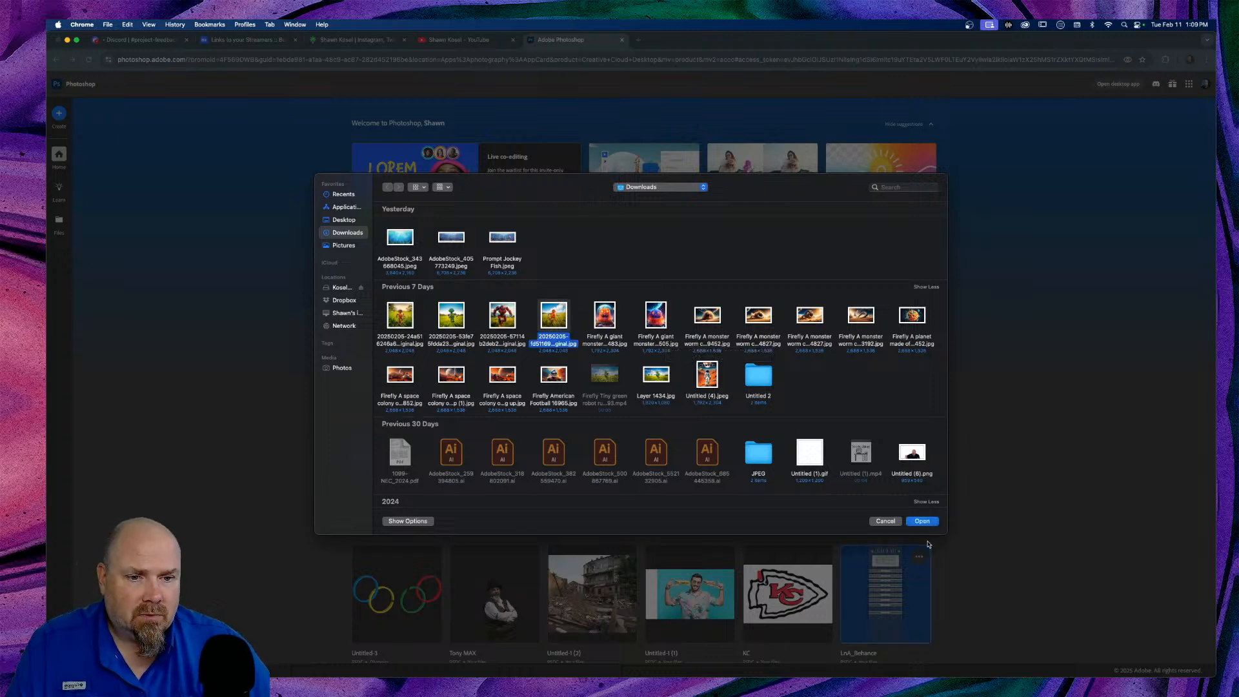
pyautogui.click(923, 521)
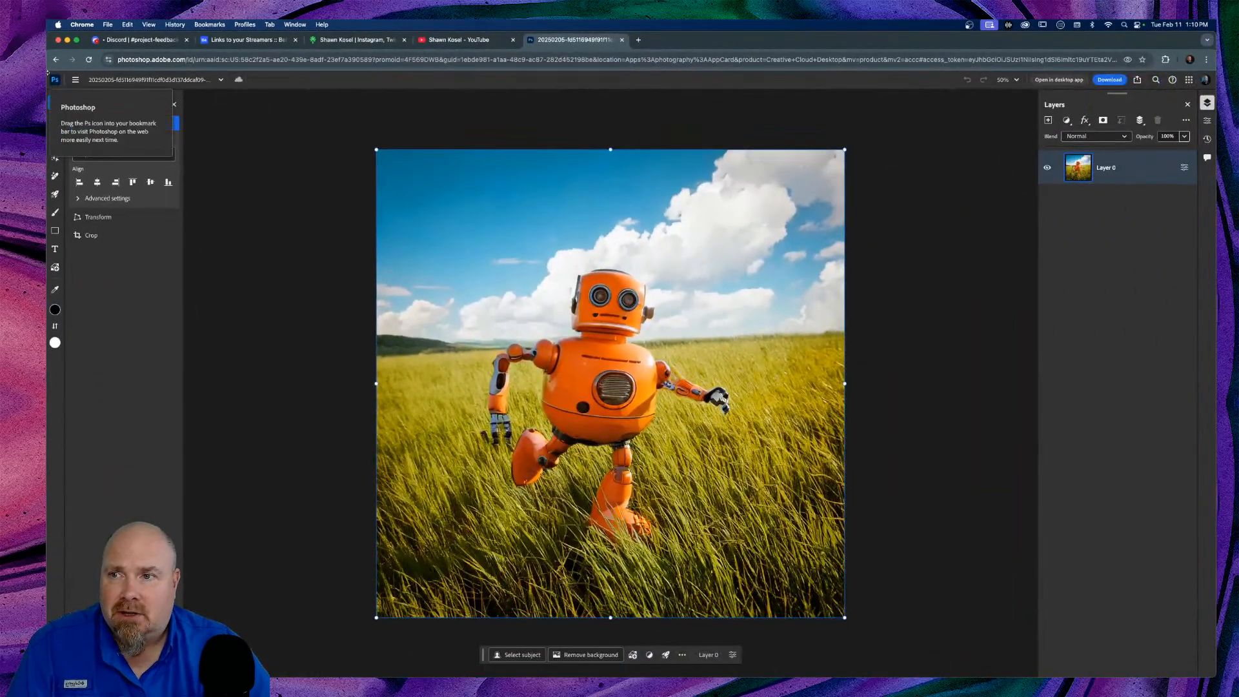
# Step: Browse the main menu's Edit, Image, Select, View and Filter submenus to review their commands
pyautogui.click(75, 80)
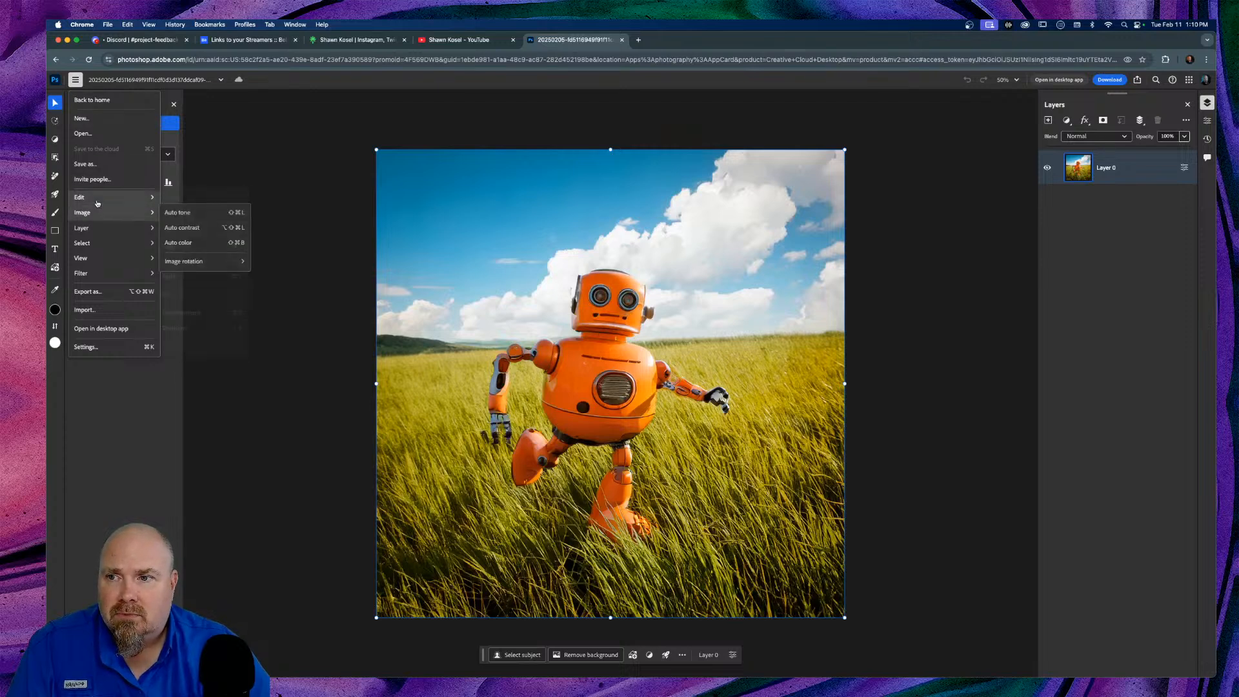
pyautogui.moveTo(98, 196)
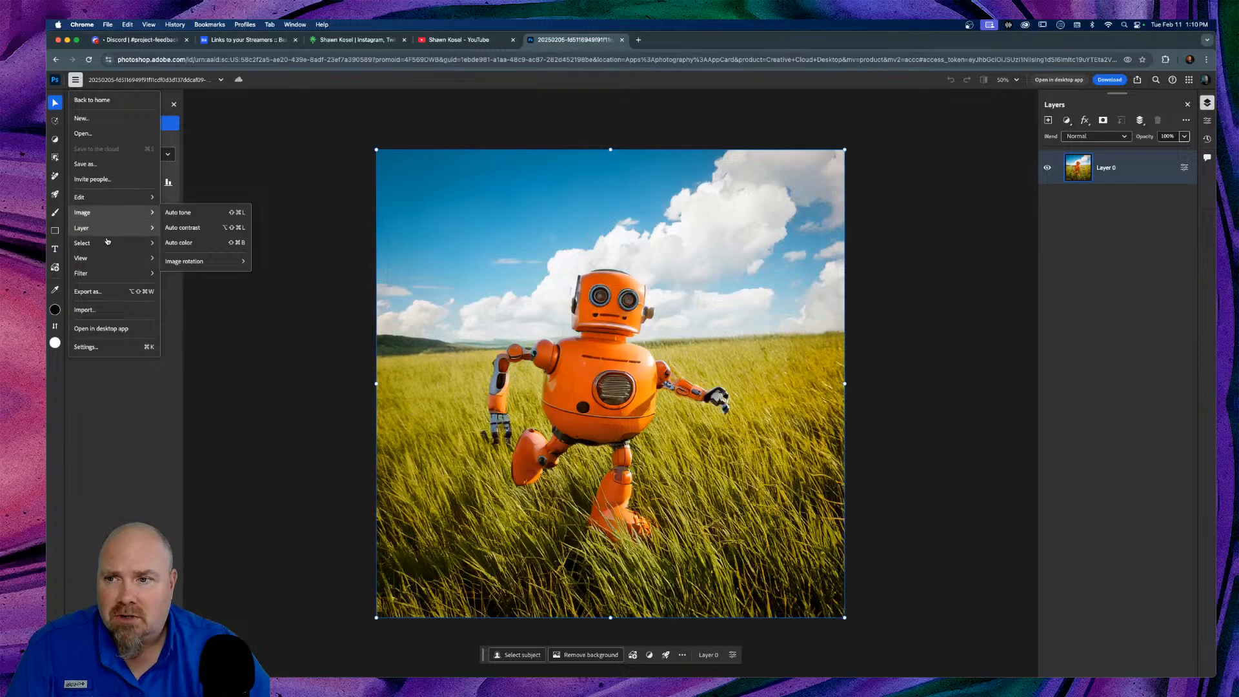
pyautogui.moveTo(109, 237)
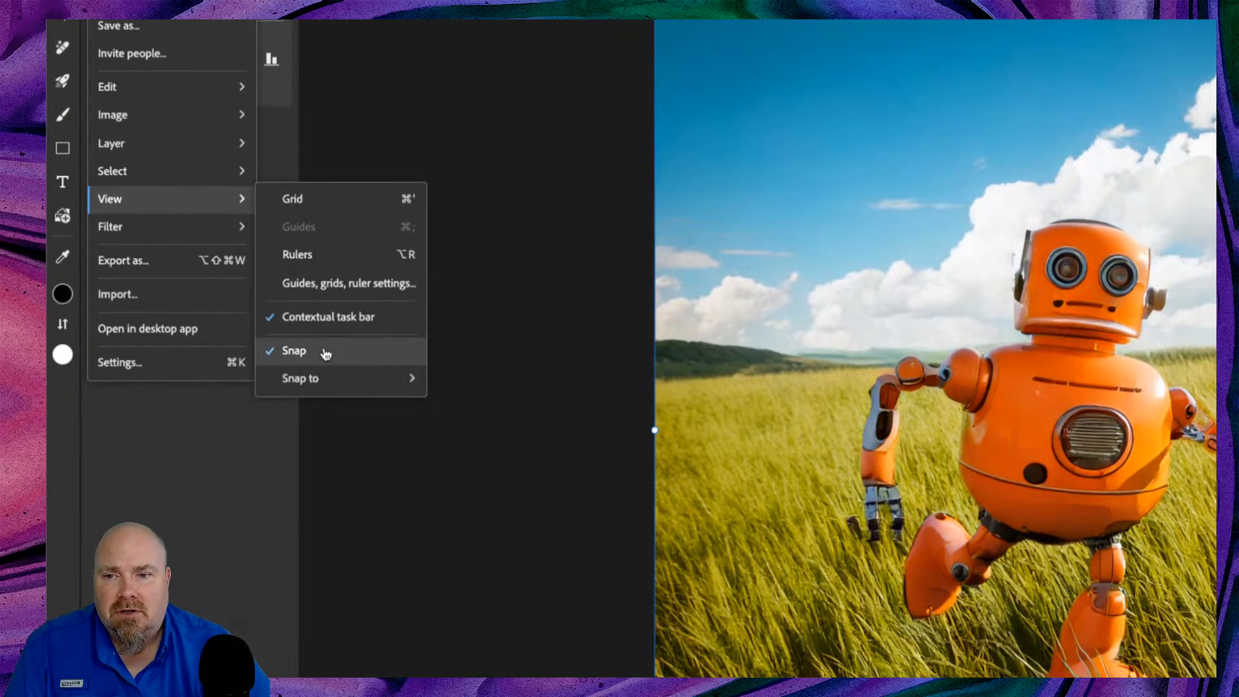
pyautogui.moveTo(340, 381)
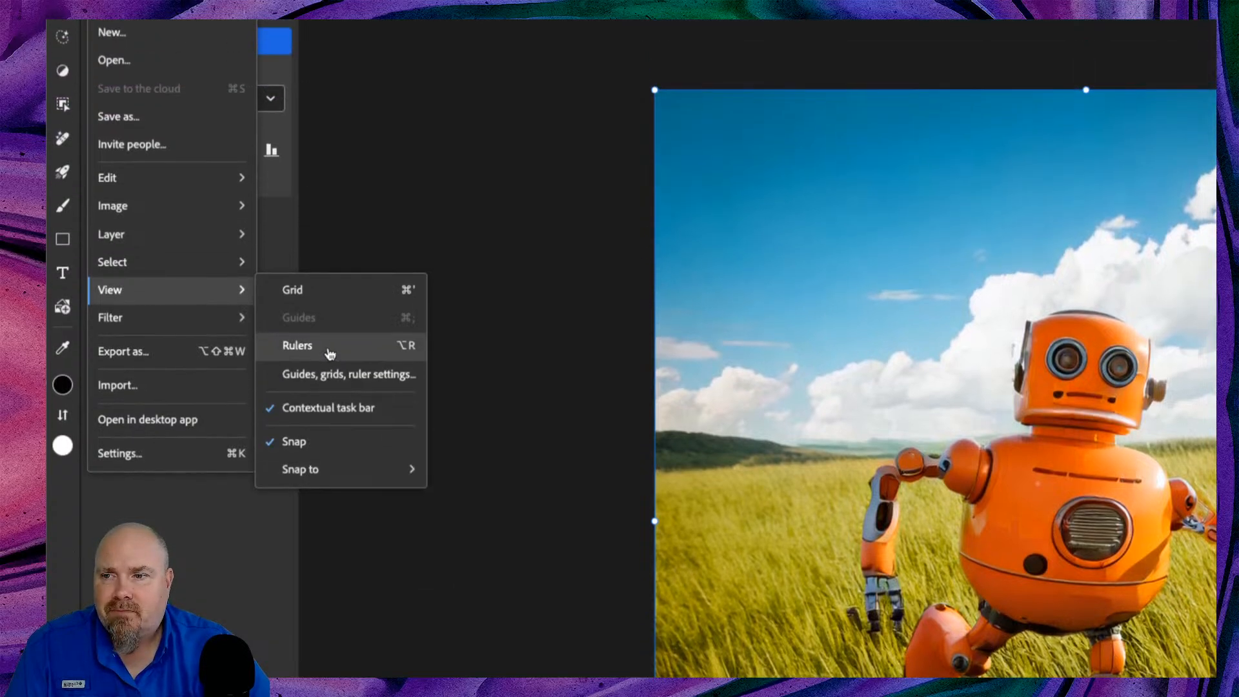
pyautogui.moveTo(200, 201)
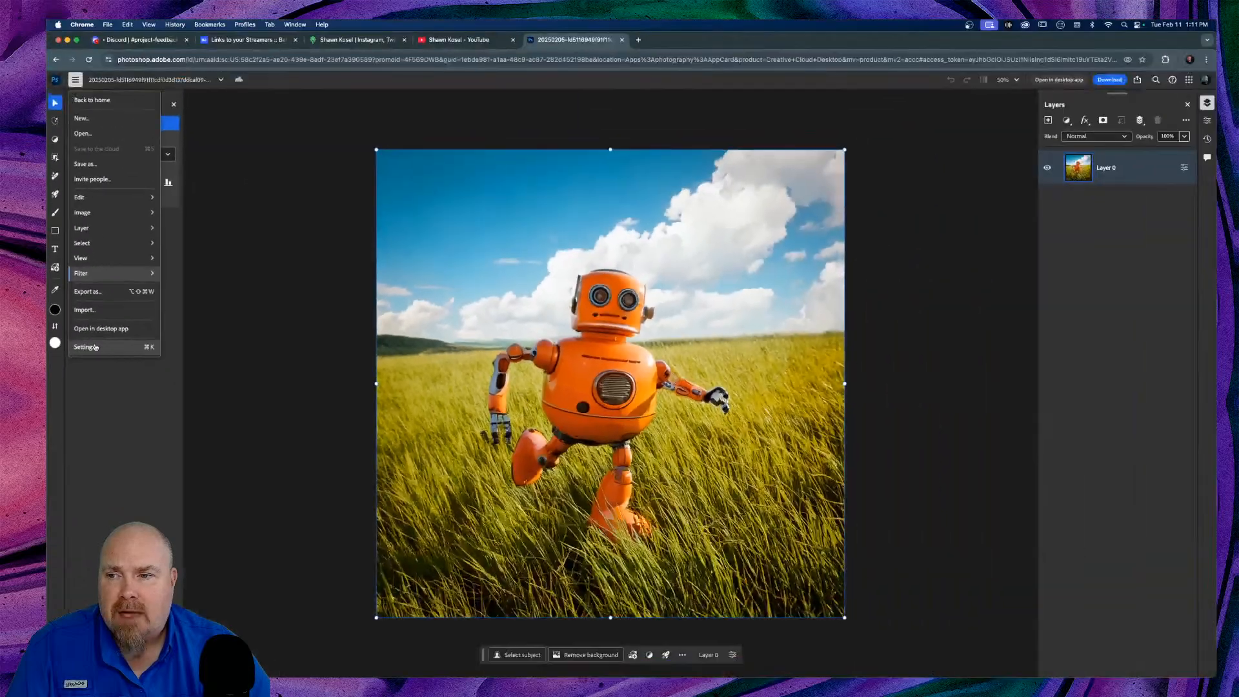
# Step: In App settings, keep the system colour theme, enlarge the interface and keep Large layer thumbnails
pyautogui.click(90, 347)
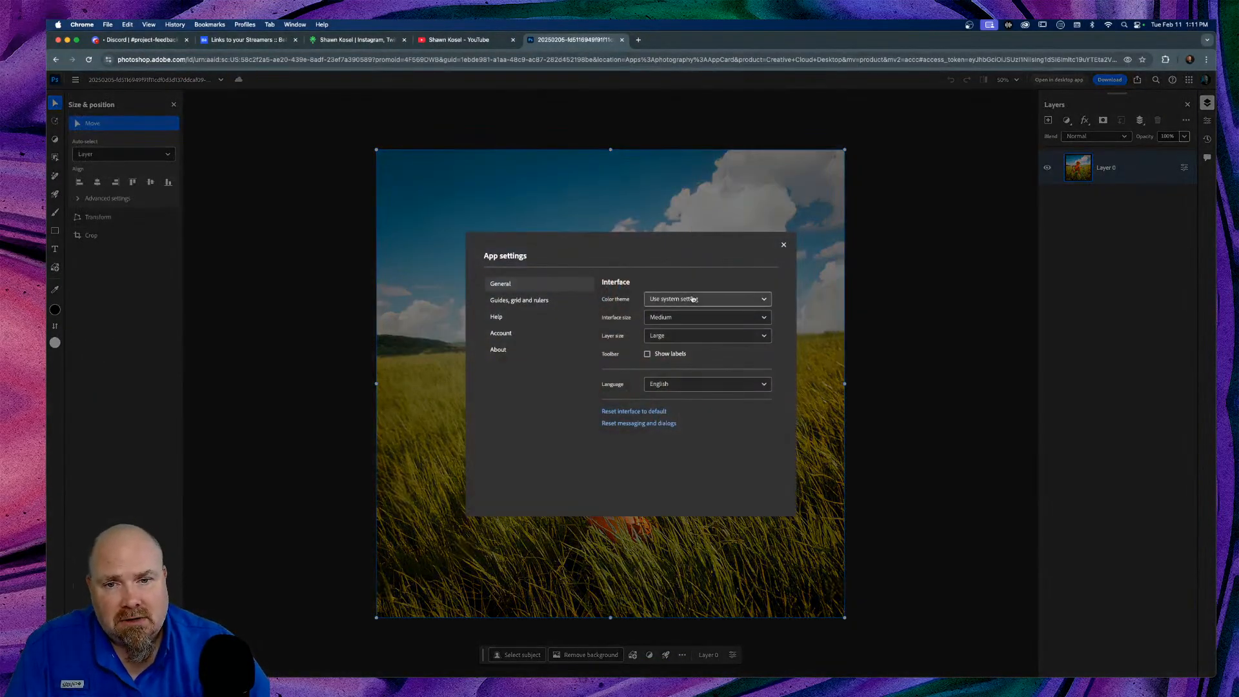
pyautogui.click(765, 301)
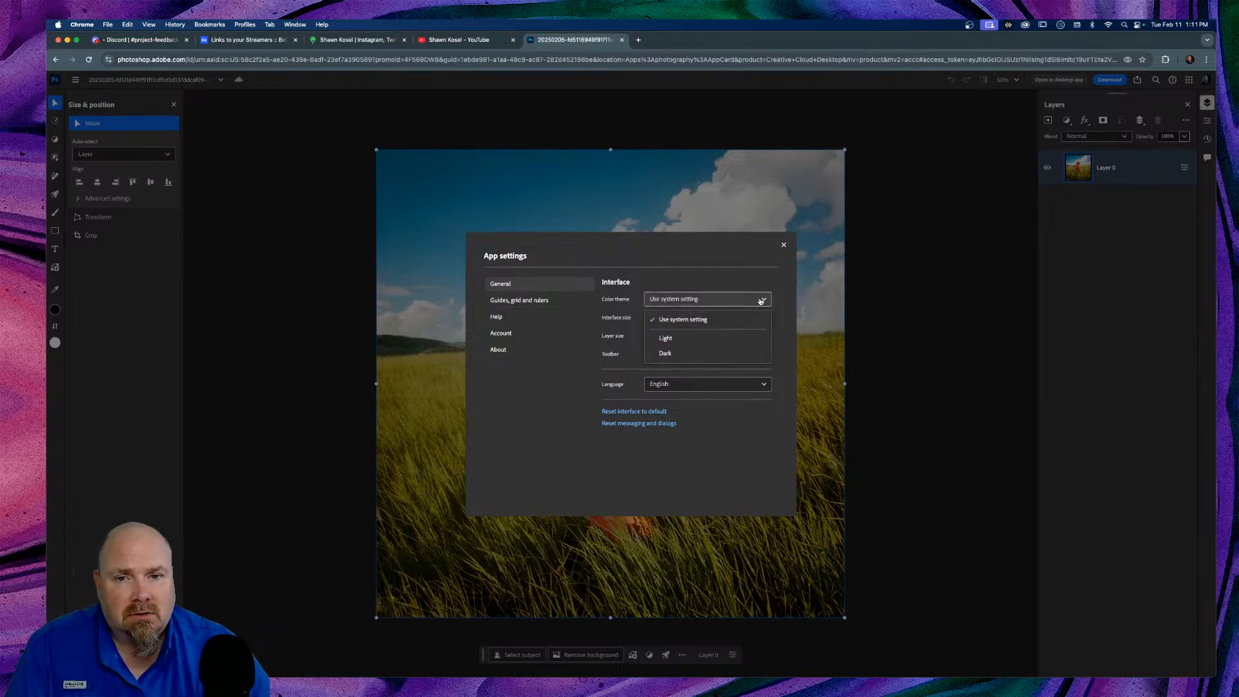
pyautogui.click(761, 300)
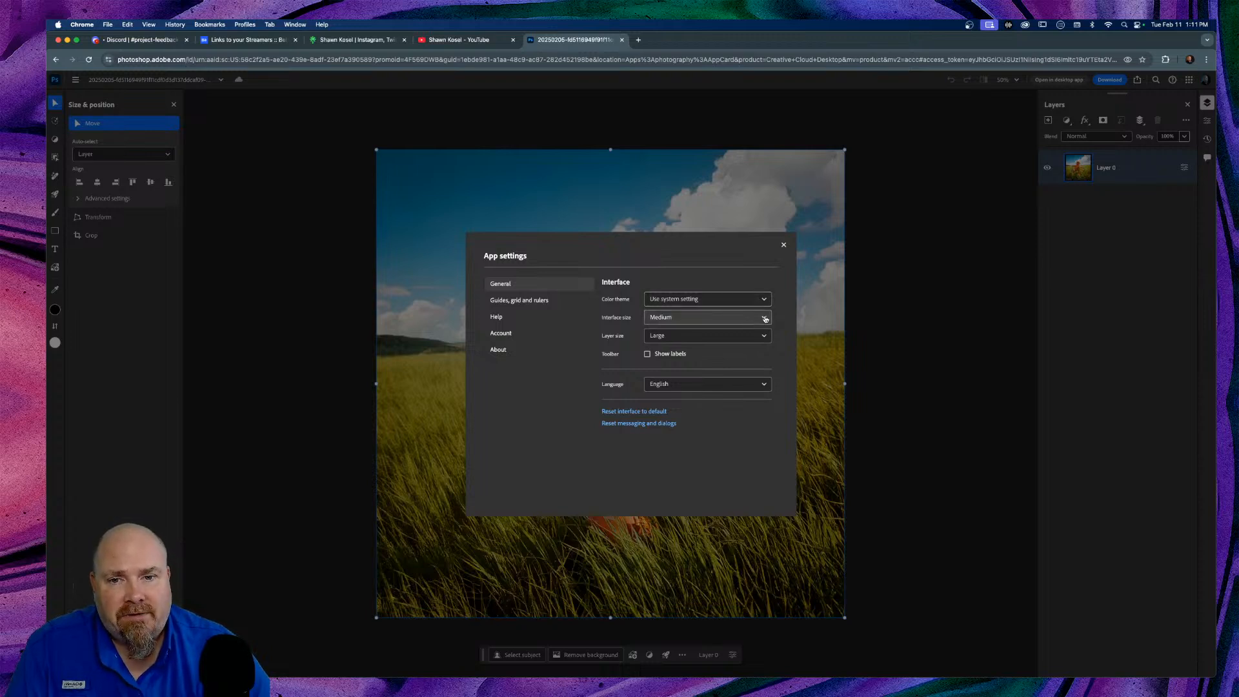
pyautogui.click(766, 318)
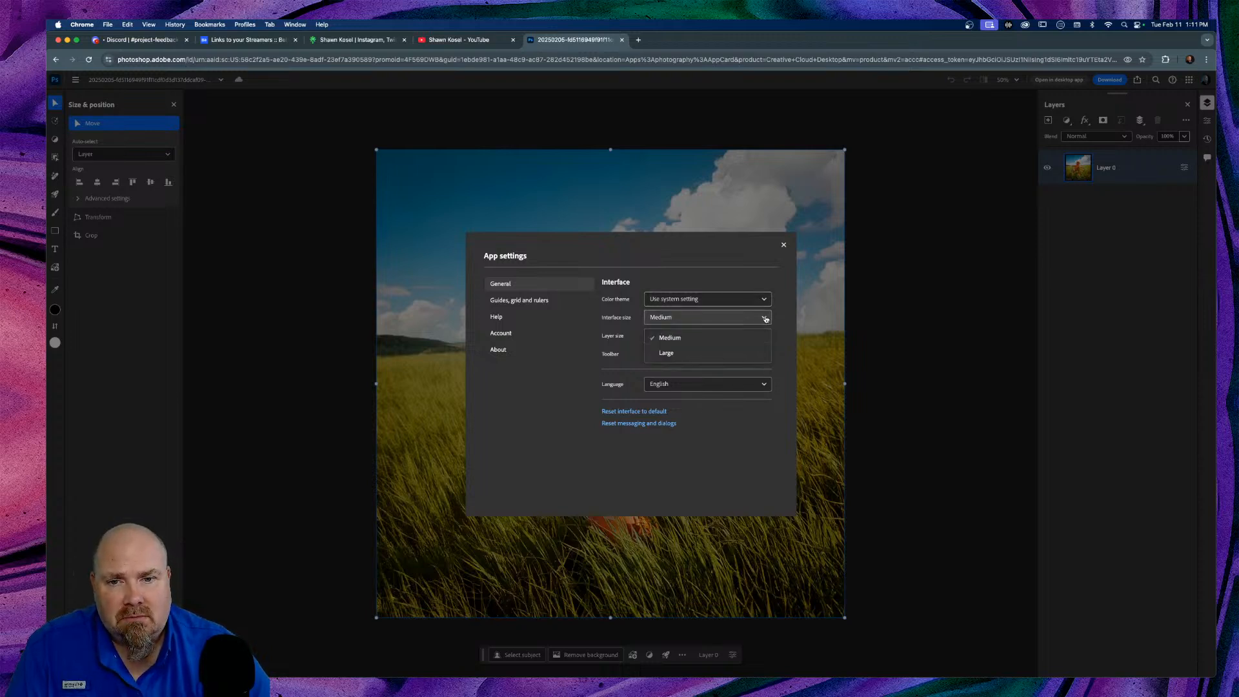
pyautogui.click(675, 353)
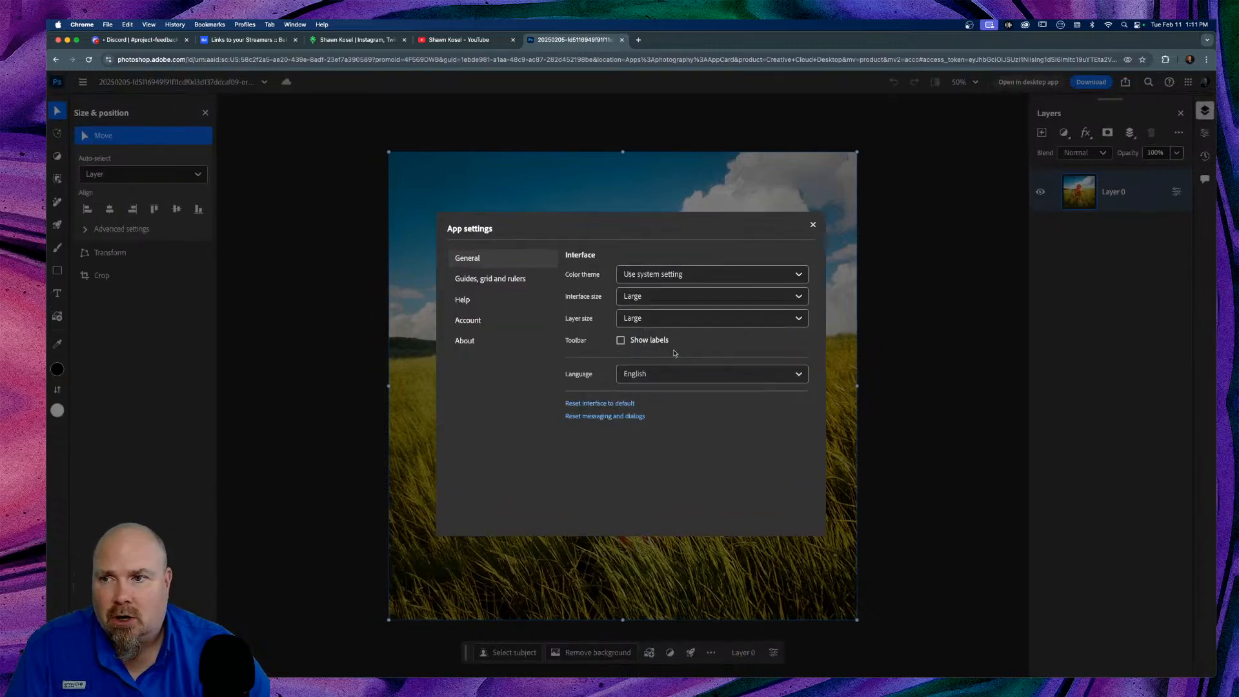
pyautogui.click(799, 319)
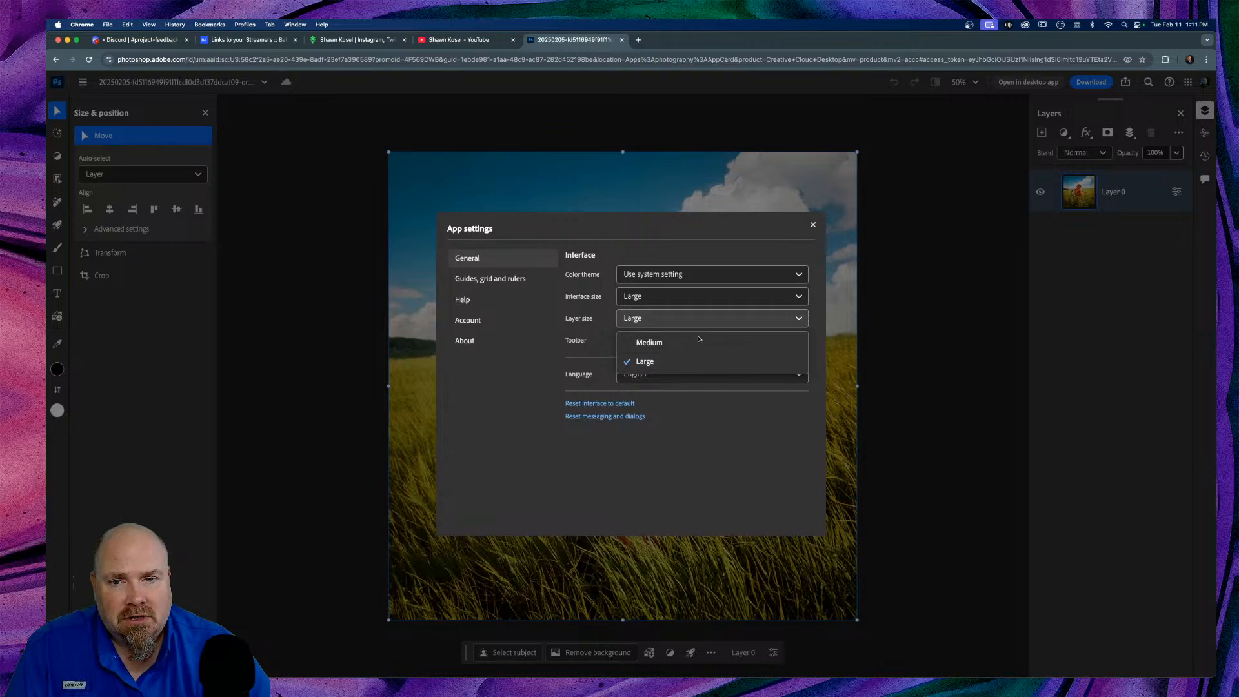
pyautogui.click(686, 366)
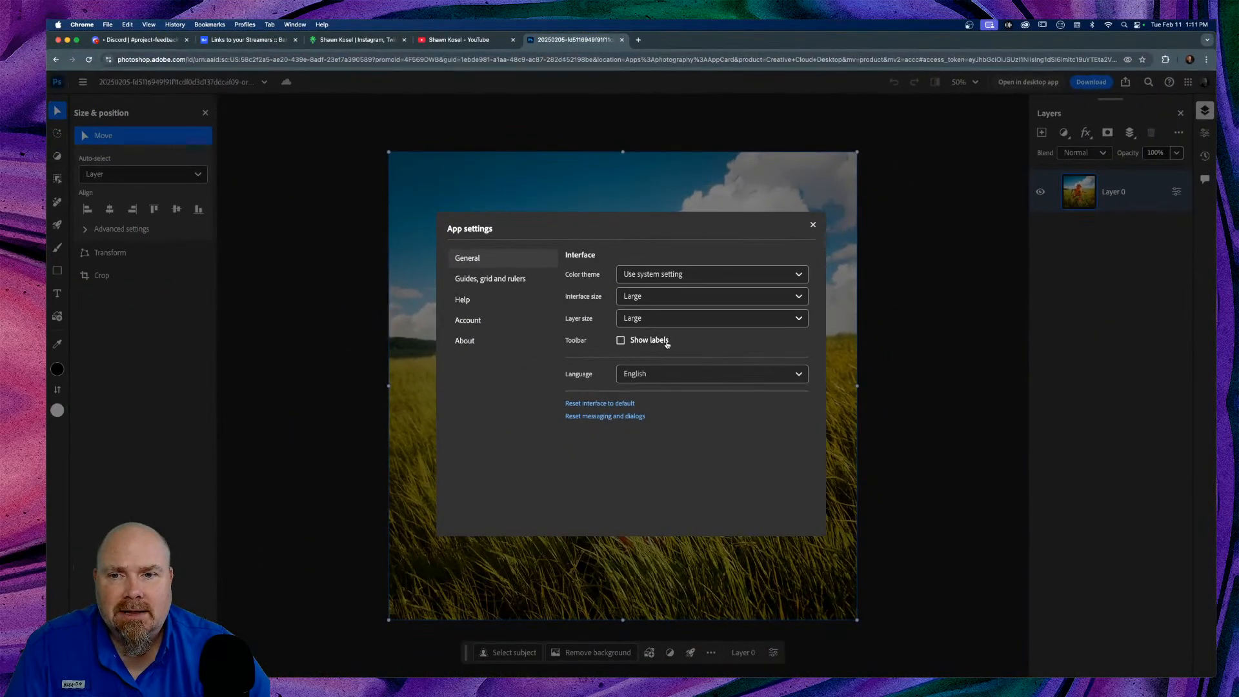
# Step: Check the guides, grid and rulers settings, keeping rulers measured in Pixels
pyautogui.click(487, 282)
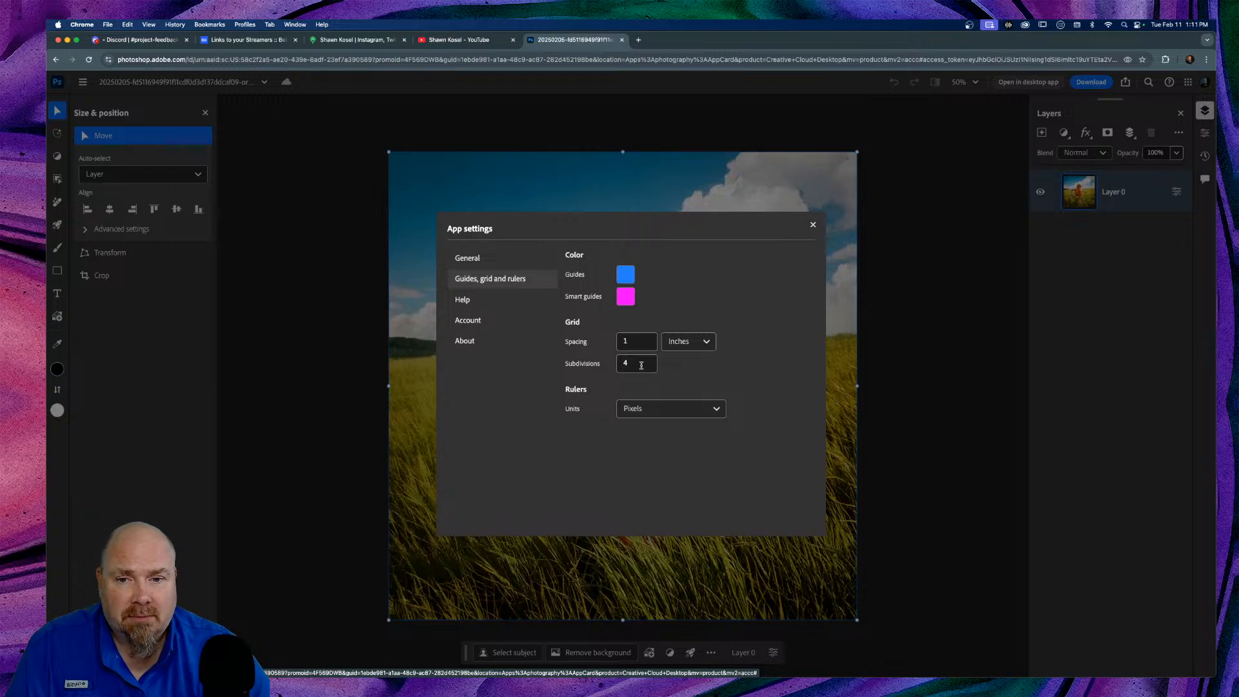
pyautogui.click(673, 414)
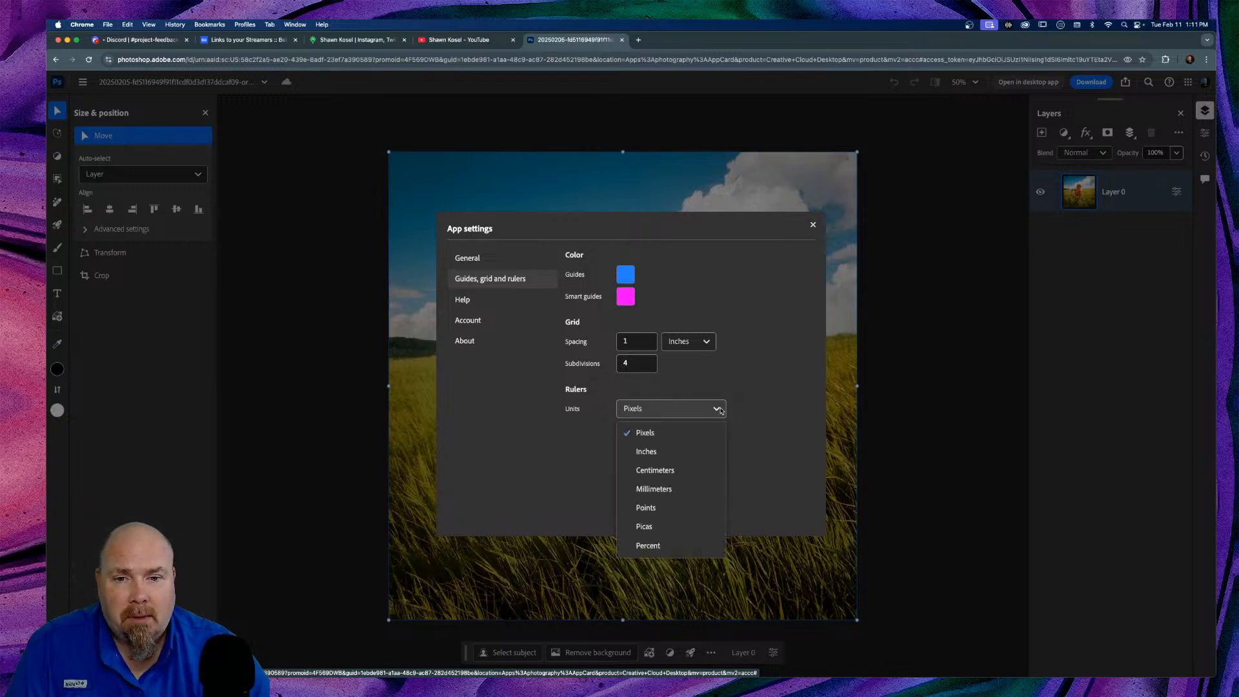
pyautogui.click(733, 388)
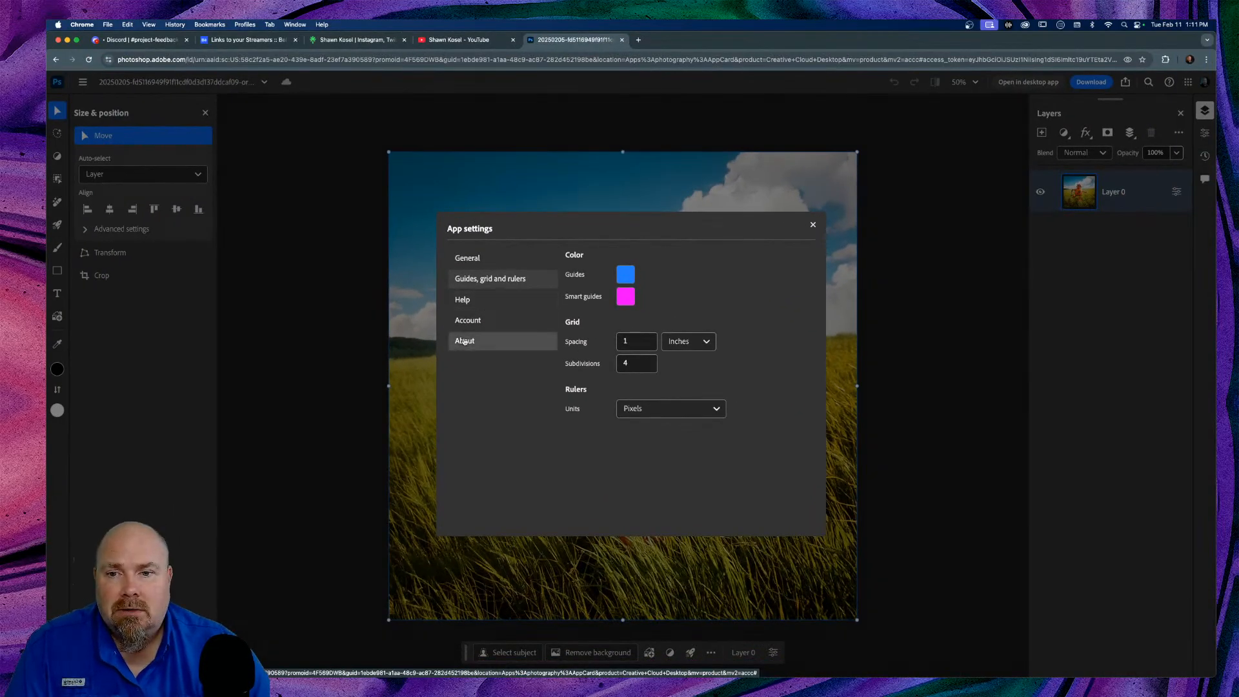
# Step: Read through the About version and legal information, then close App settings
pyautogui.click(460, 362)
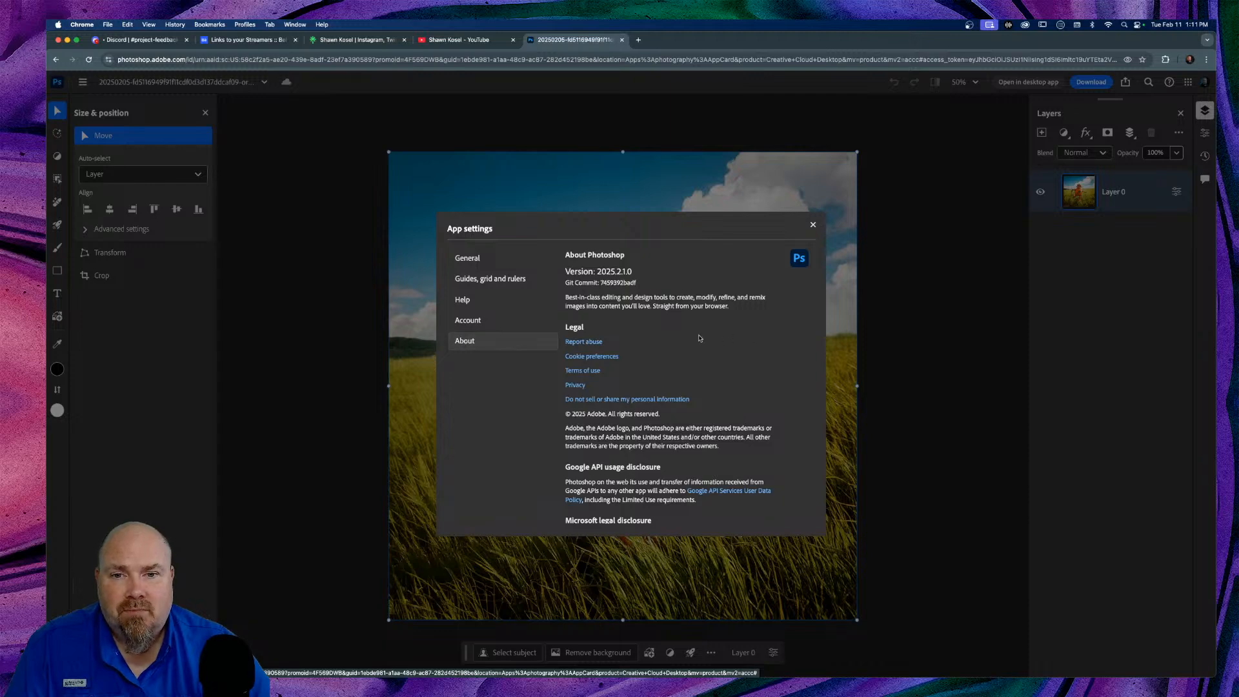
pyautogui.scroll(-10, 699, 333)
pyautogui.scroll(8, 699, 333)
pyautogui.scroll(-3, 699, 334)
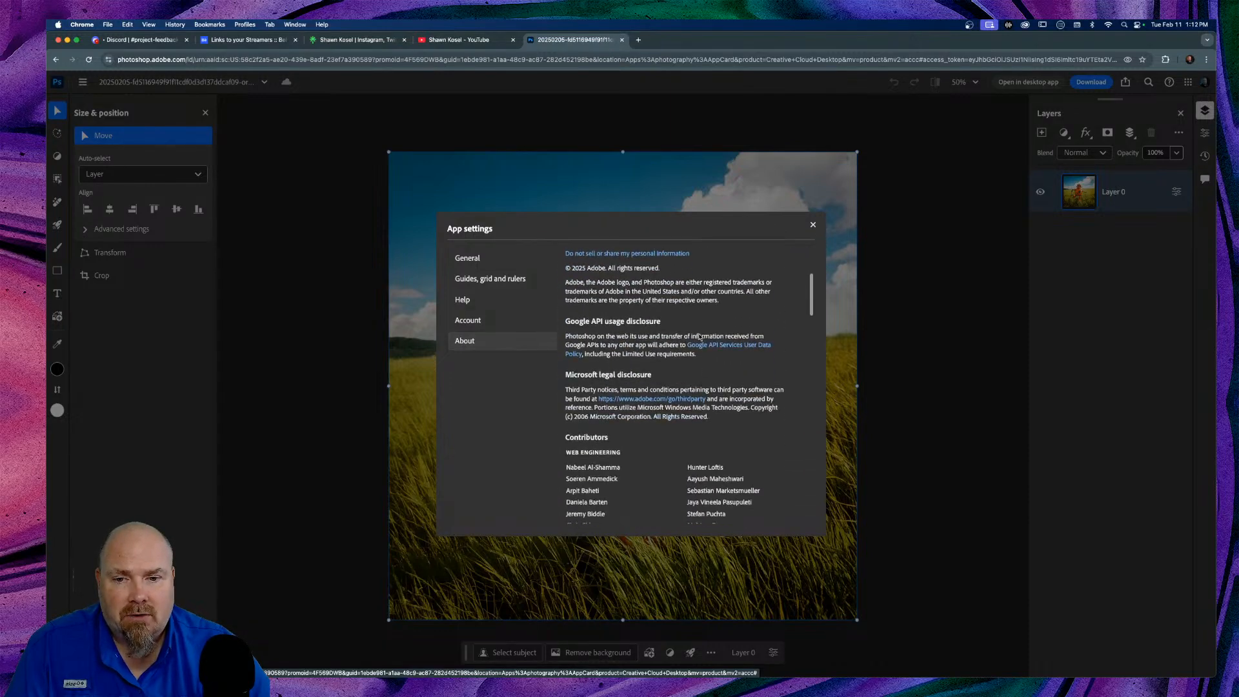
pyautogui.scroll(5, 700, 334)
pyautogui.click(813, 225)
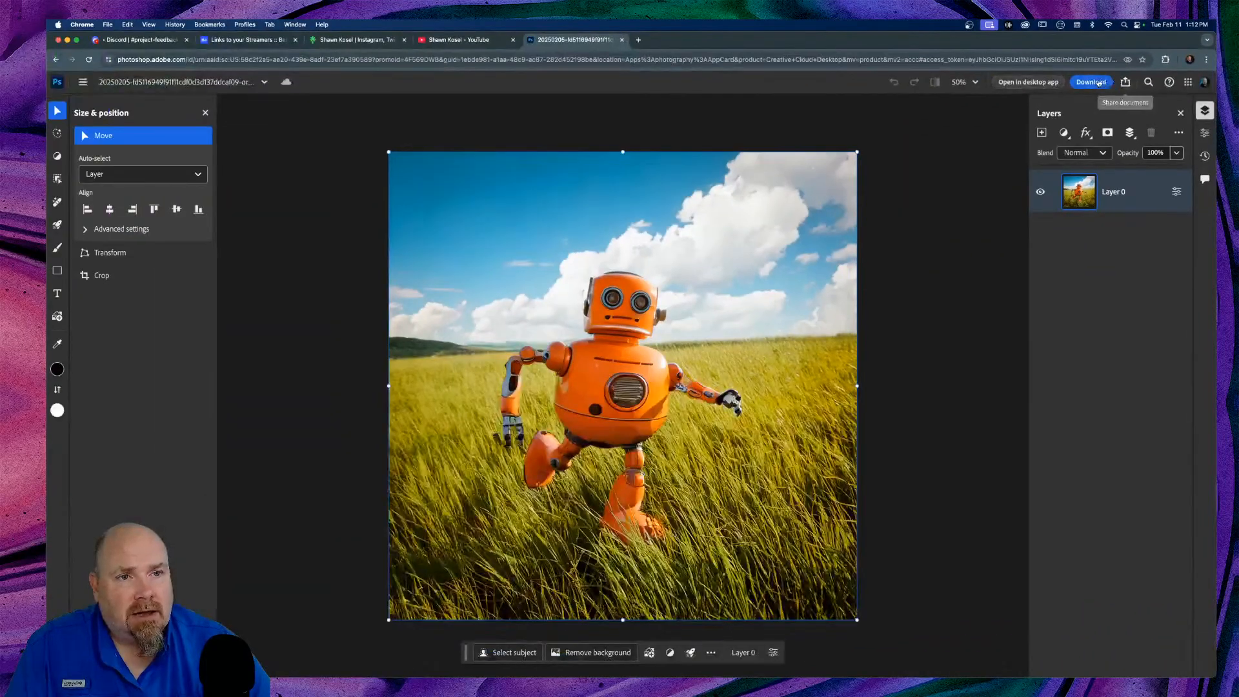
# Step: View the computer and phone download options, then bring up the document's share menu
pyautogui.click(1100, 83)
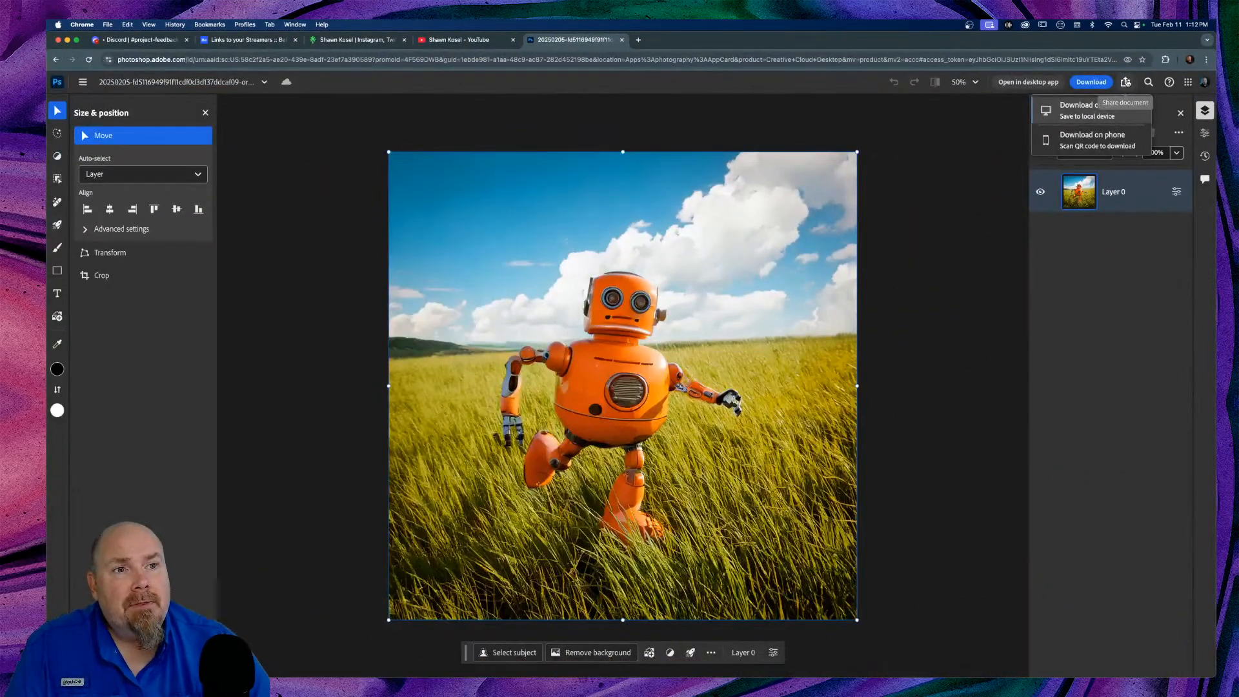
pyautogui.click(1126, 83)
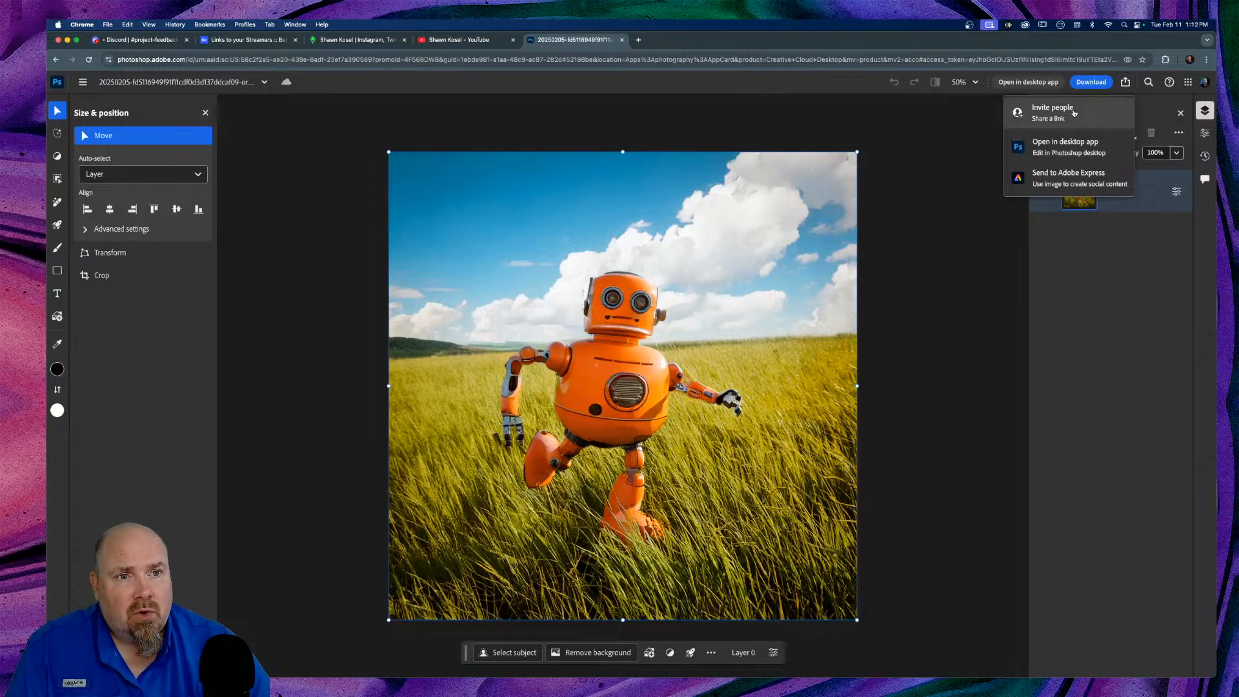
# Step: Check who can access the document in Share document, then return to the Photoshop home page
pyautogui.click(1051, 116)
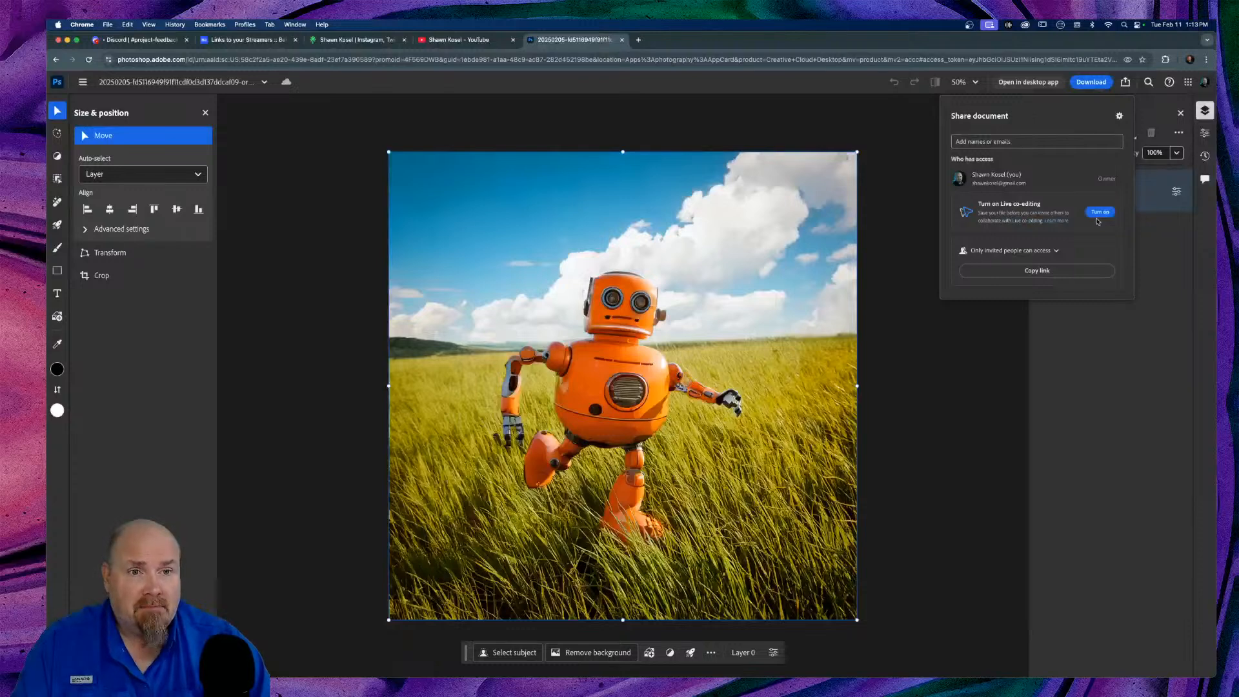
pyautogui.click(777, 110)
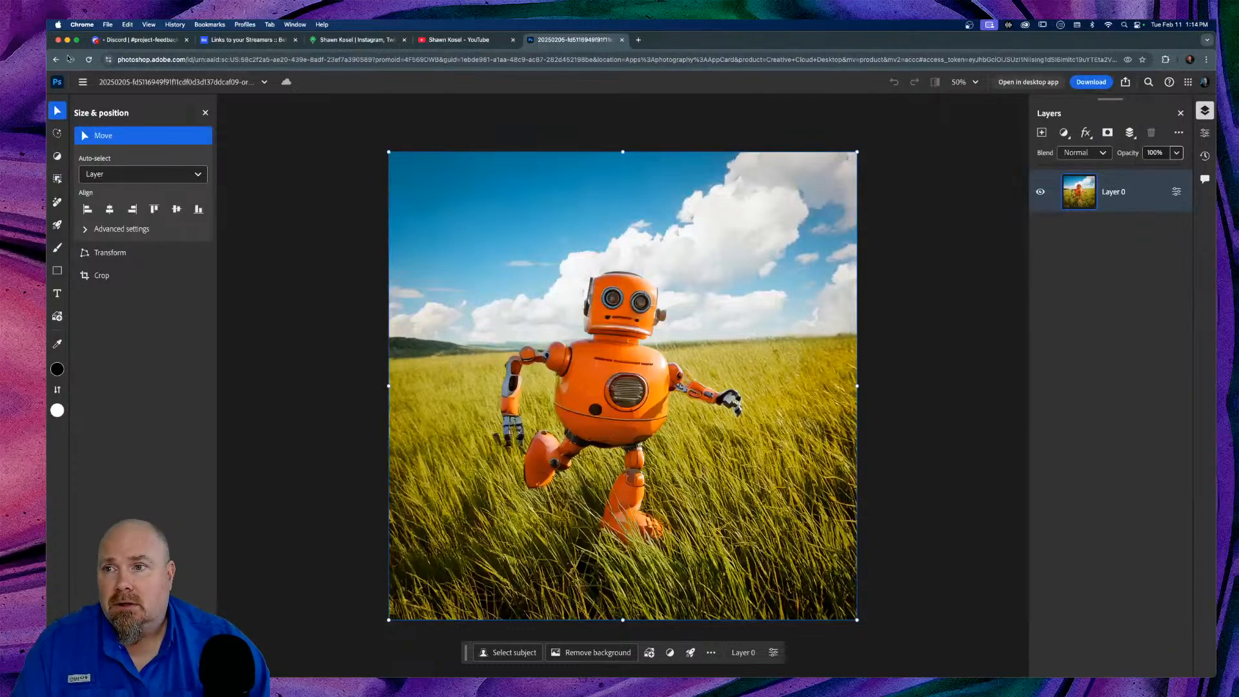
pyautogui.click(55, 87)
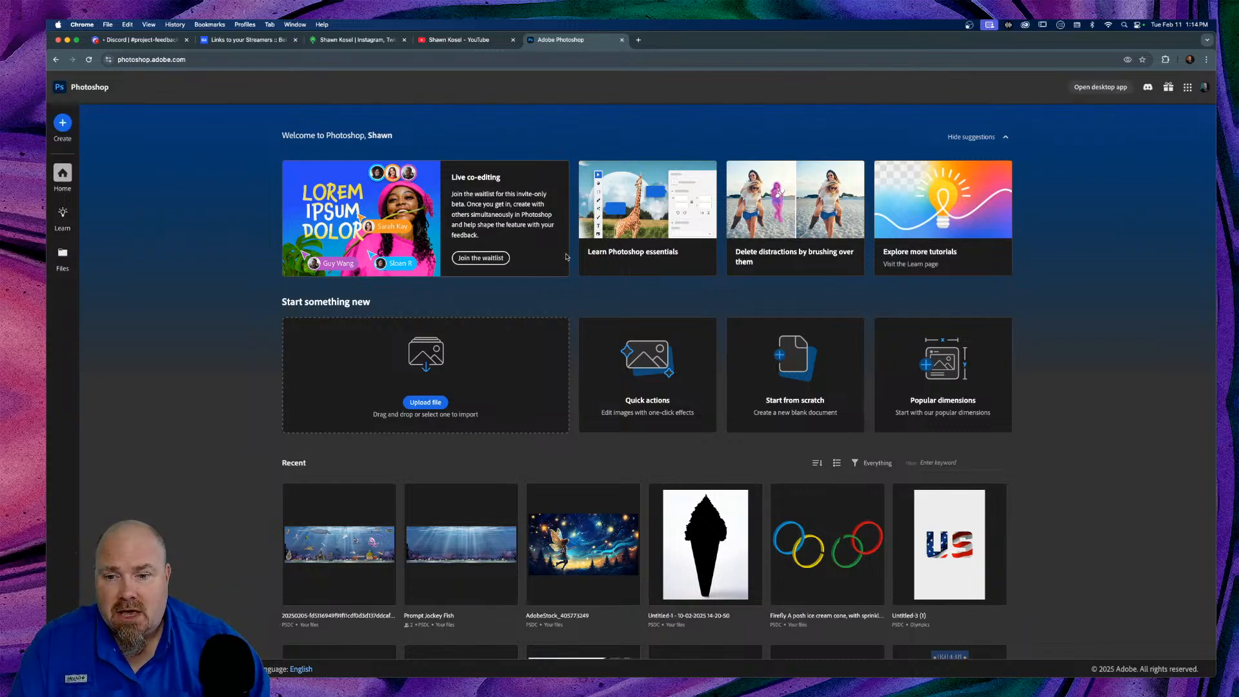
# Step: Scroll down the Home page to look over the Recent files grid
pyautogui.scroll(-5, 566, 256)
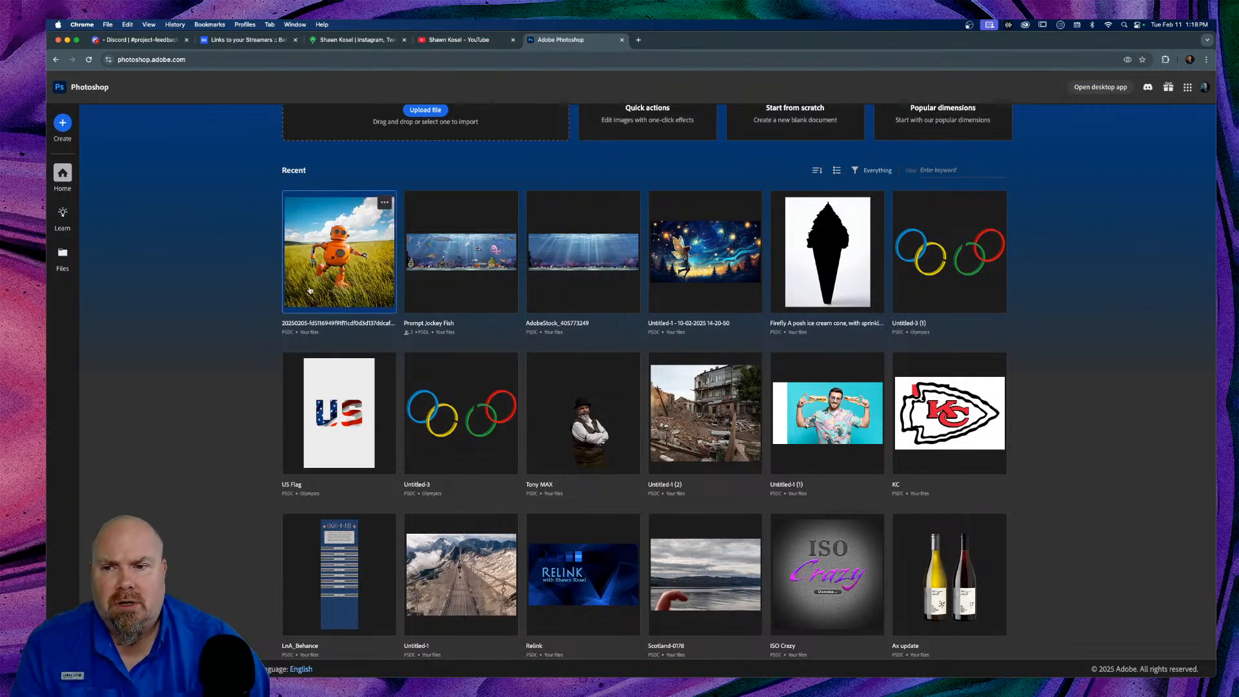
# Step: Reopen the orange robot-in-grass photo from the first Recent files thumbnail
pyautogui.click(349, 281)
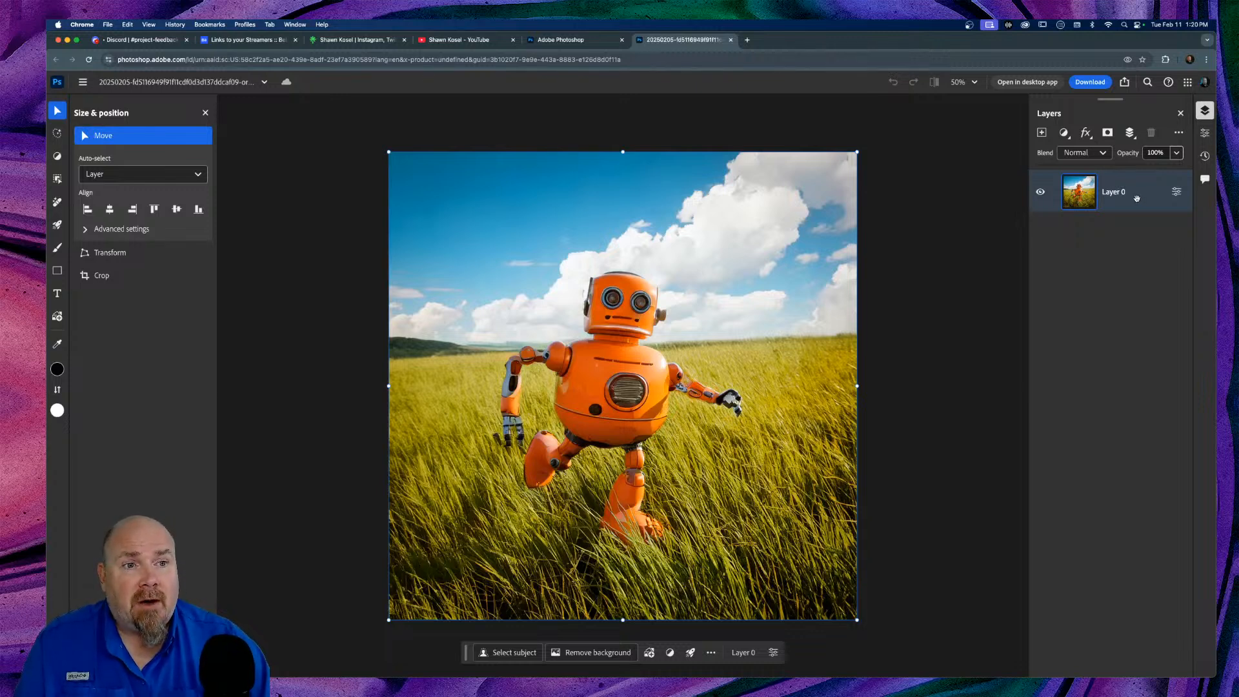
# Step: Add a Hue/Saturation adjustment layer with Hue 118, recolouring the robot green
pyautogui.click(1064, 132)
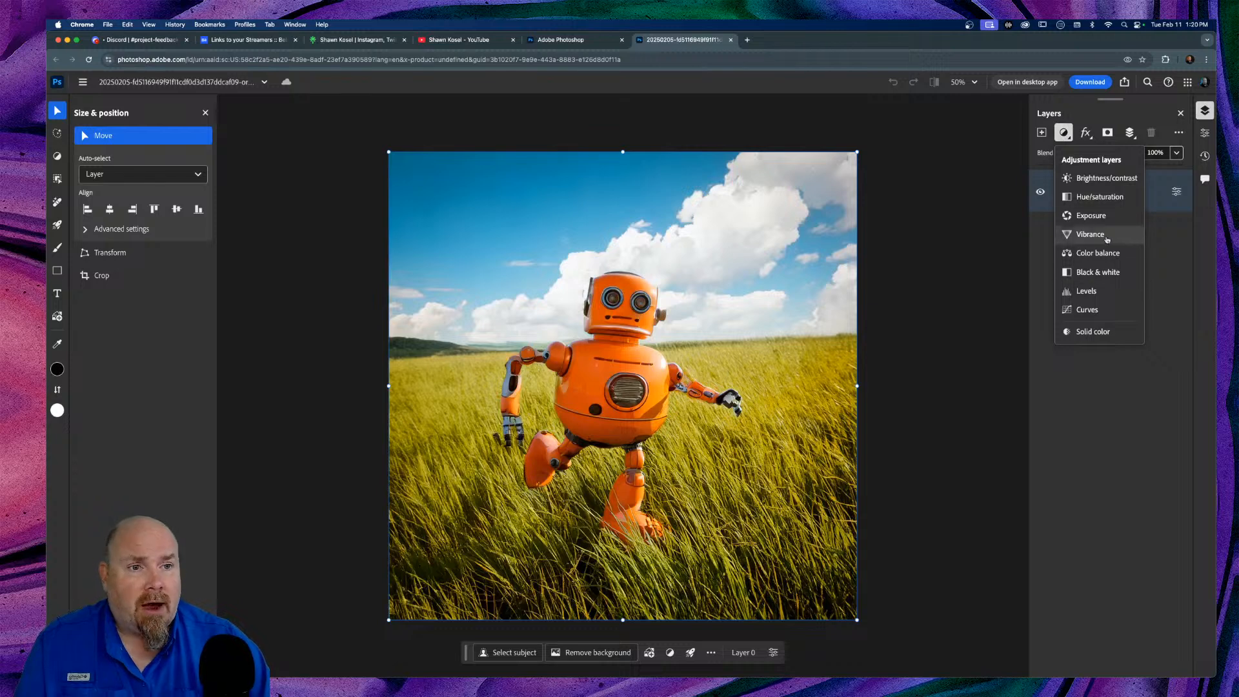
pyautogui.click(1107, 200)
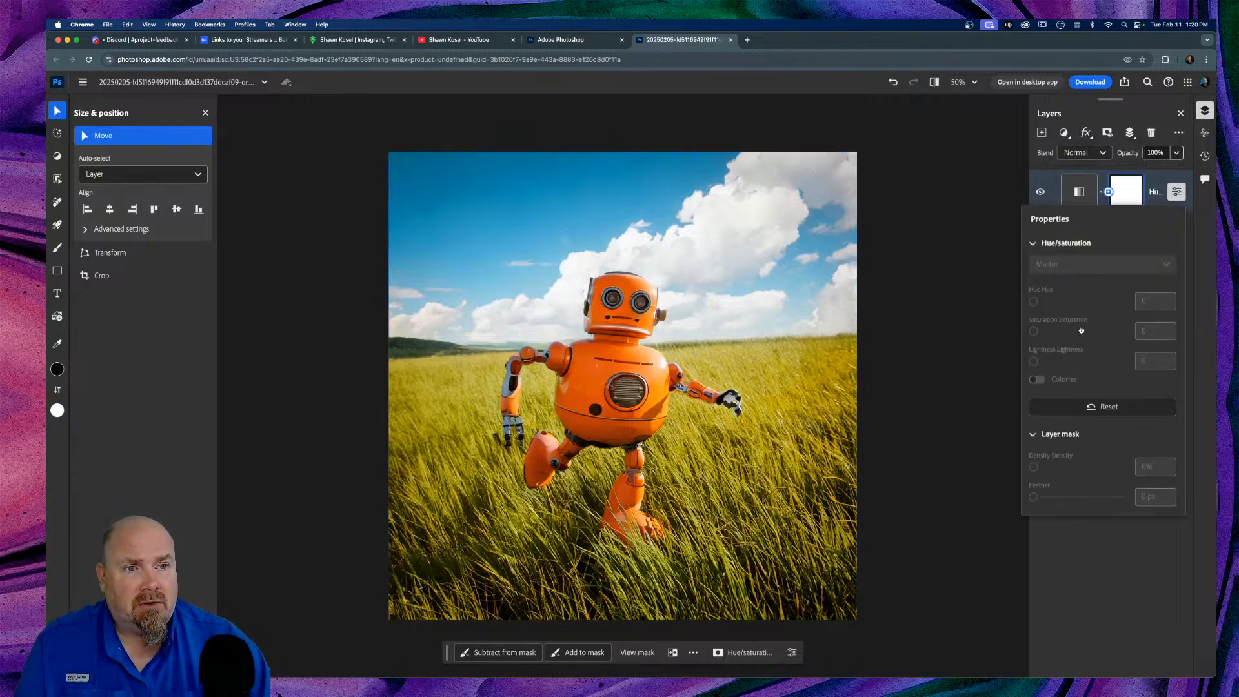
pyautogui.moveTo(1077, 301); pyautogui.dragTo(1089, 363)
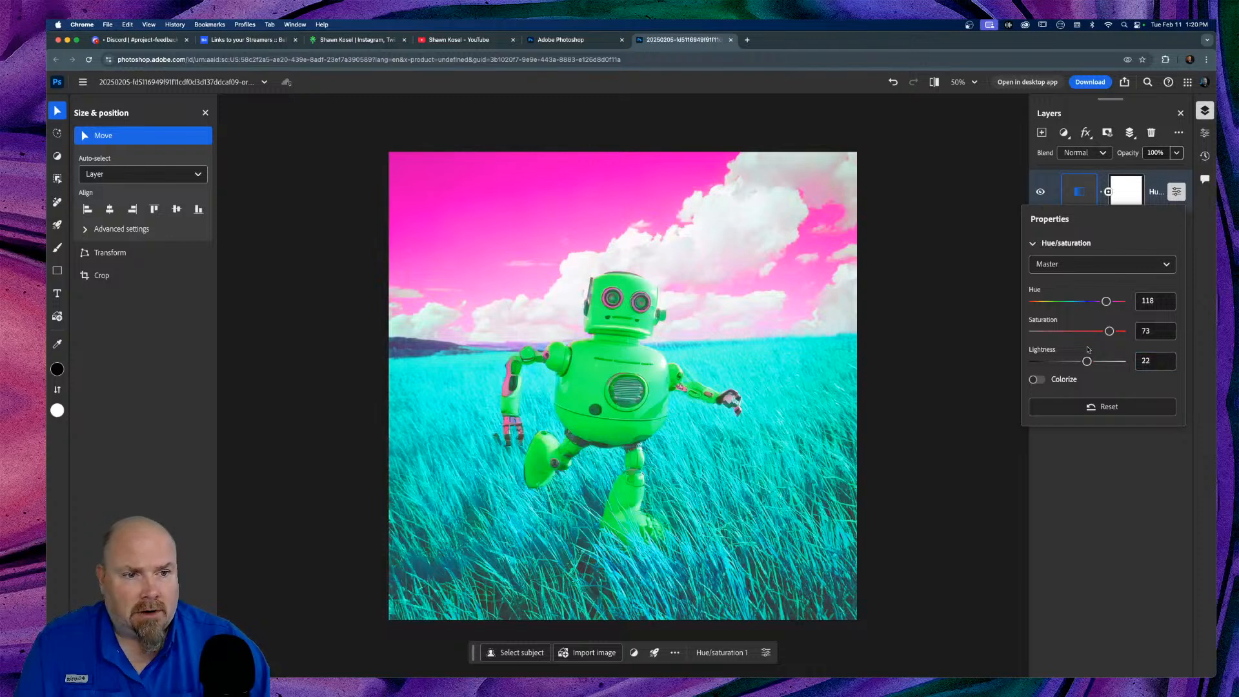
pyautogui.click(1096, 443)
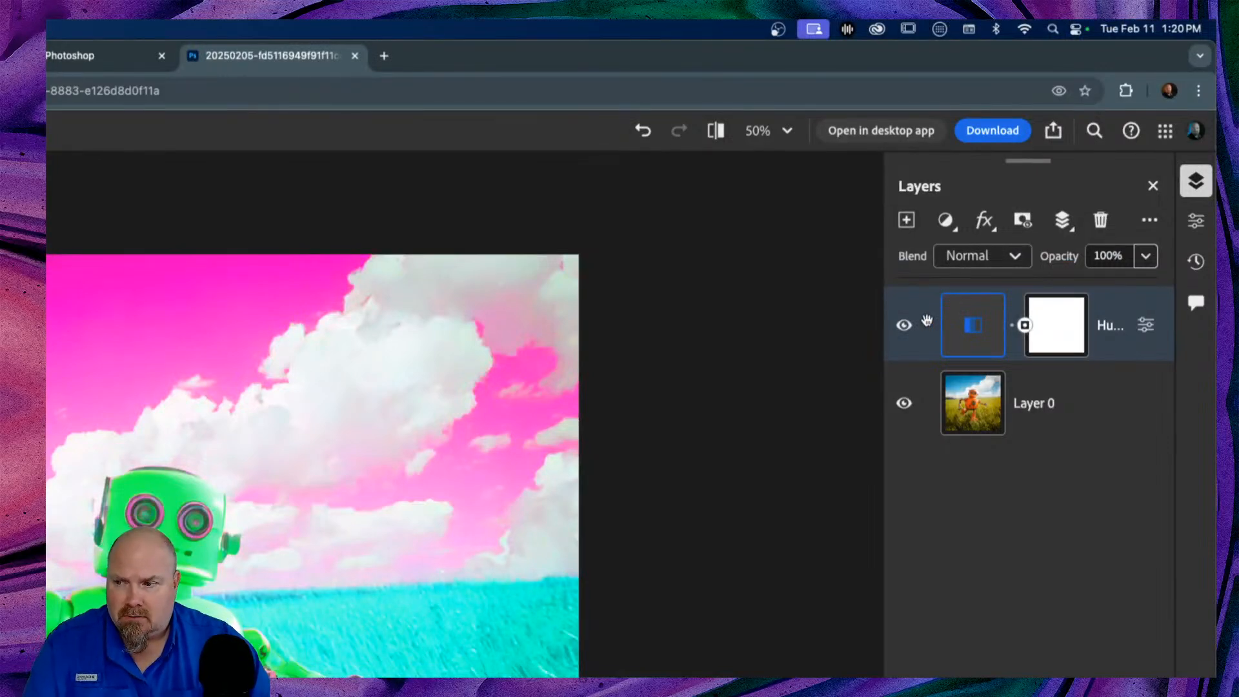
# Step: Lock the Hue/Saturation layer and confirm it reads Hue 118, Saturation 73, Lightness 22
pyautogui.rightClick(927, 321)
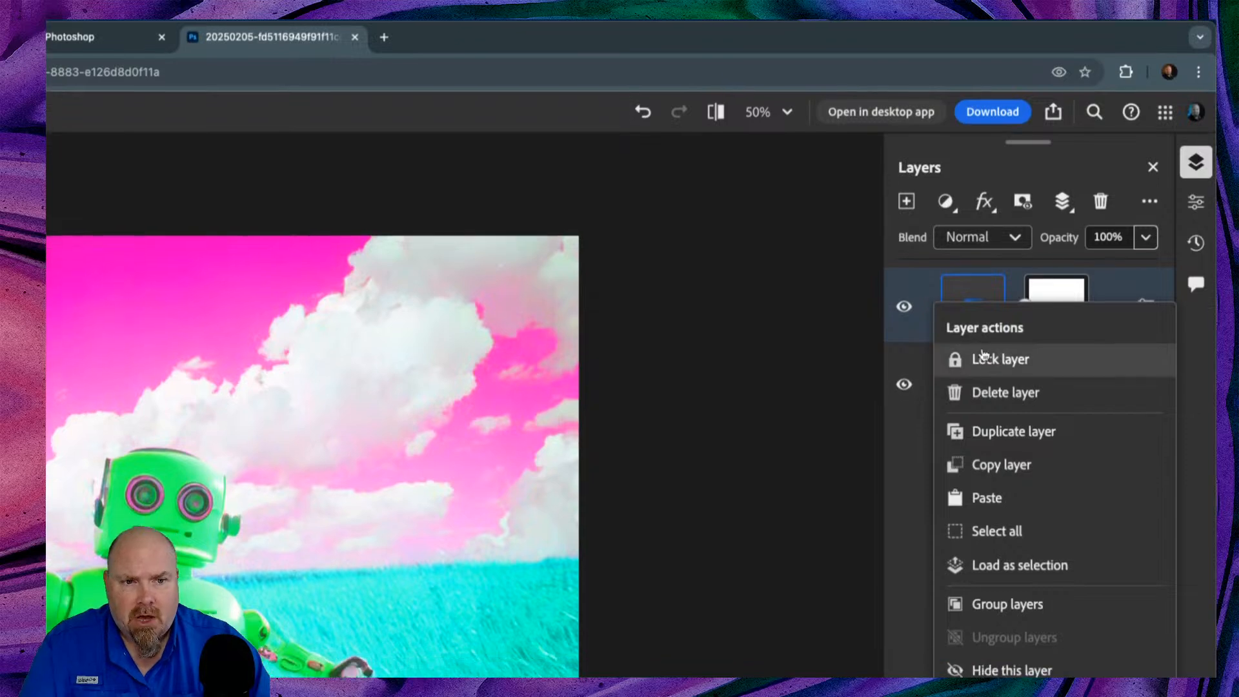
pyautogui.click(1000, 354)
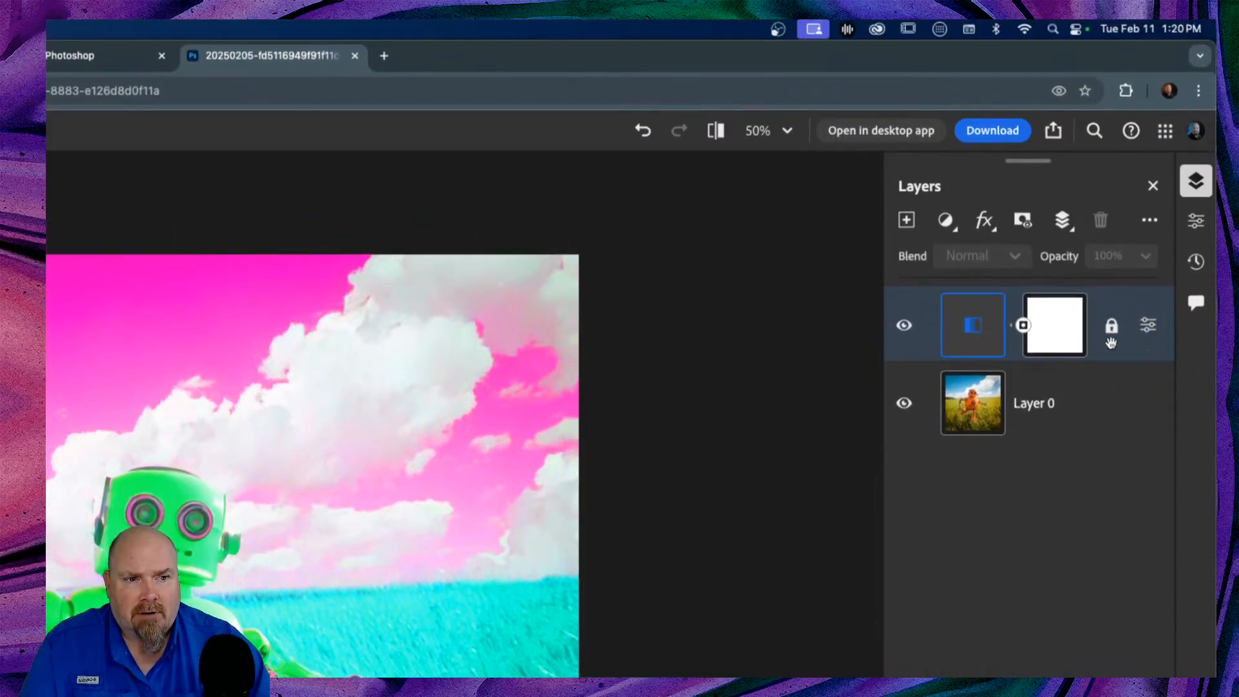
pyautogui.click(1147, 327)
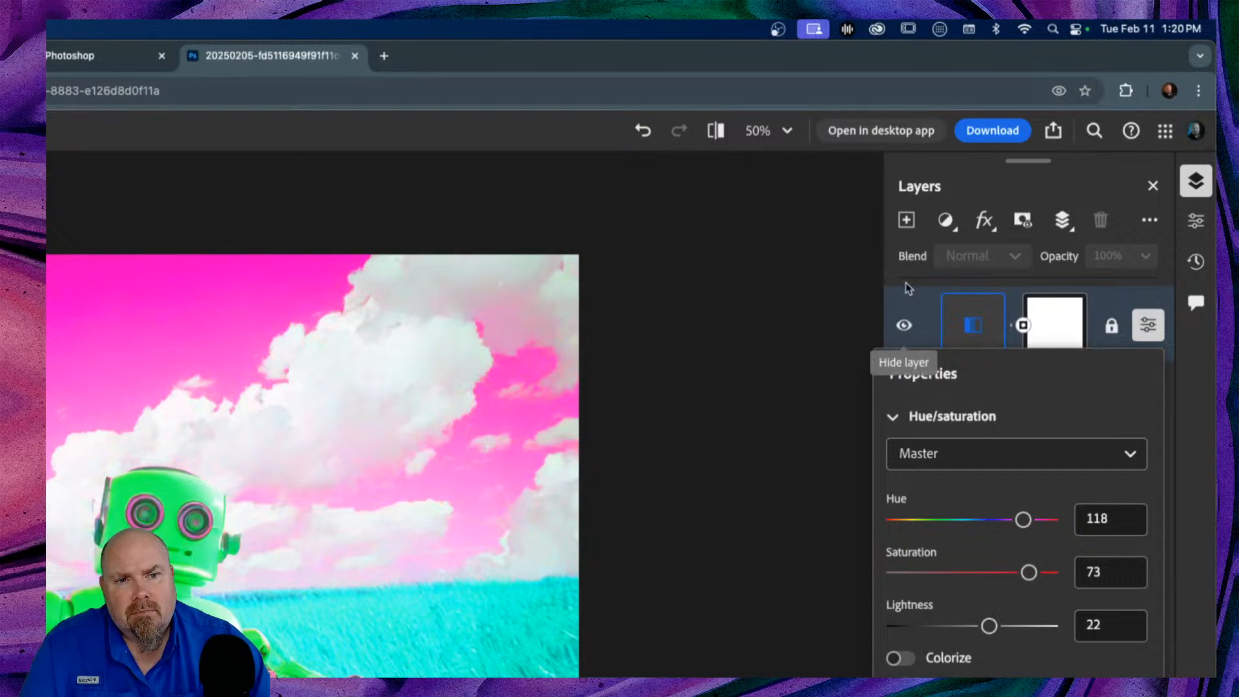
pyautogui.click(904, 284)
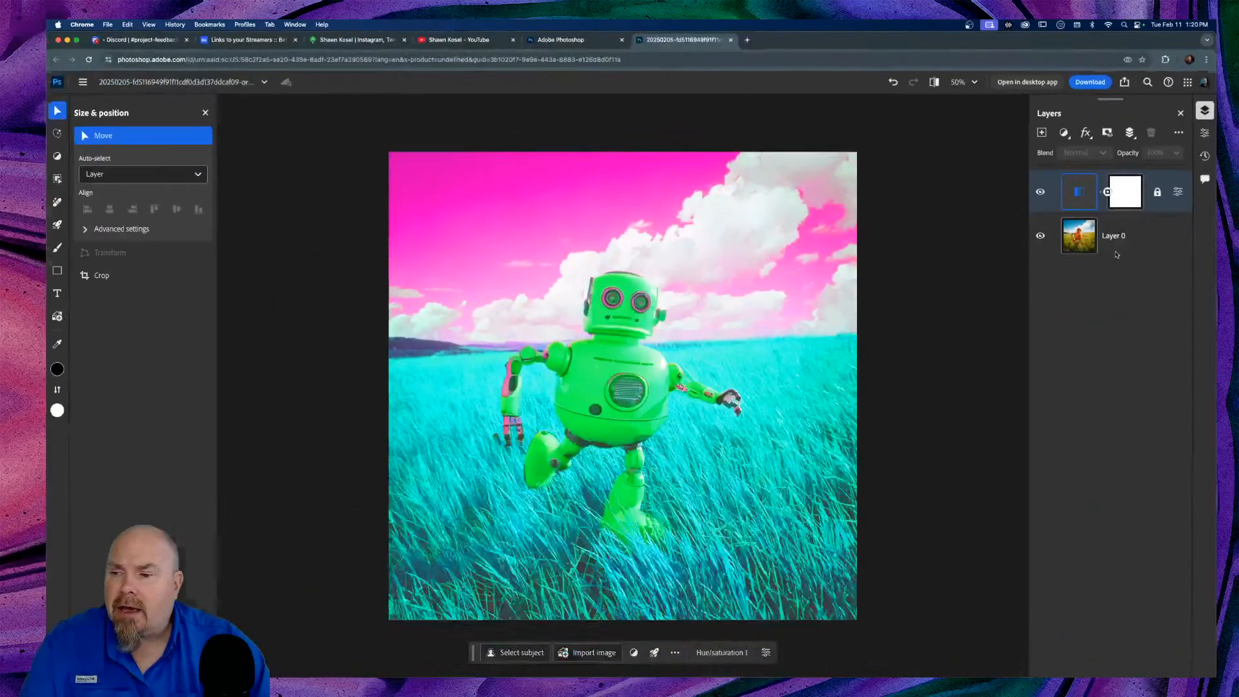
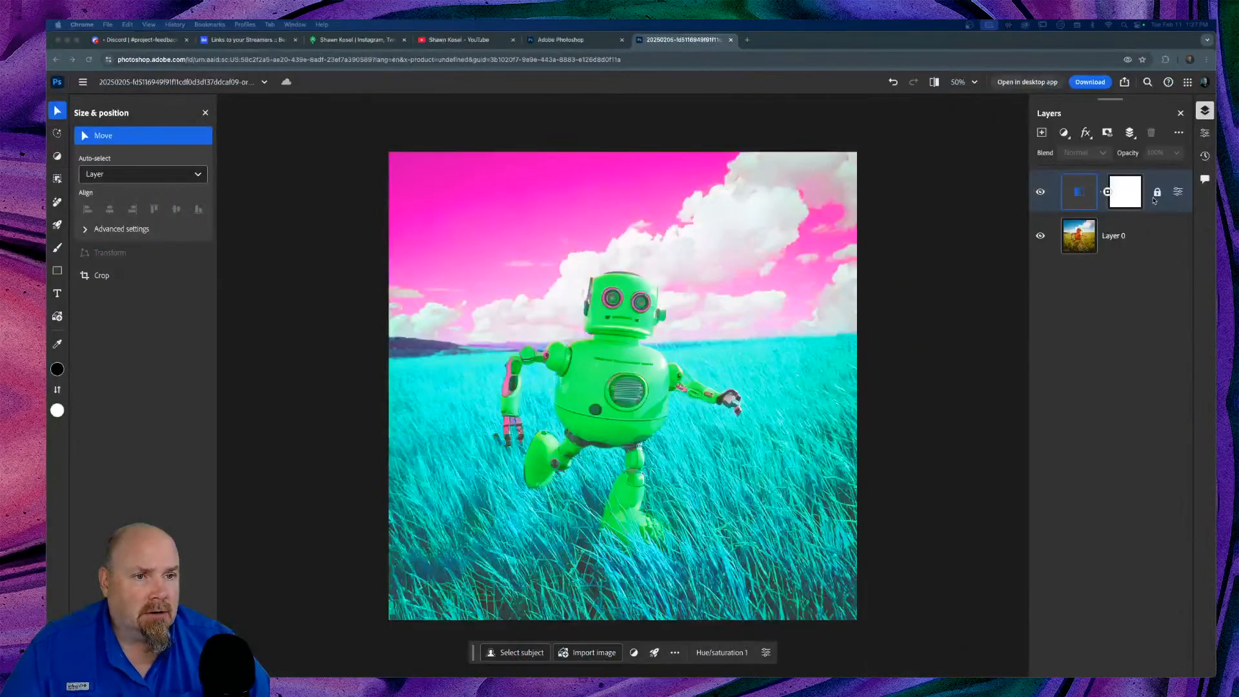
# Step: Unlock and delete the Hue/Saturation layer, leaving only Layer 0, then open the Share menu
pyautogui.rightClick(1101, 362)
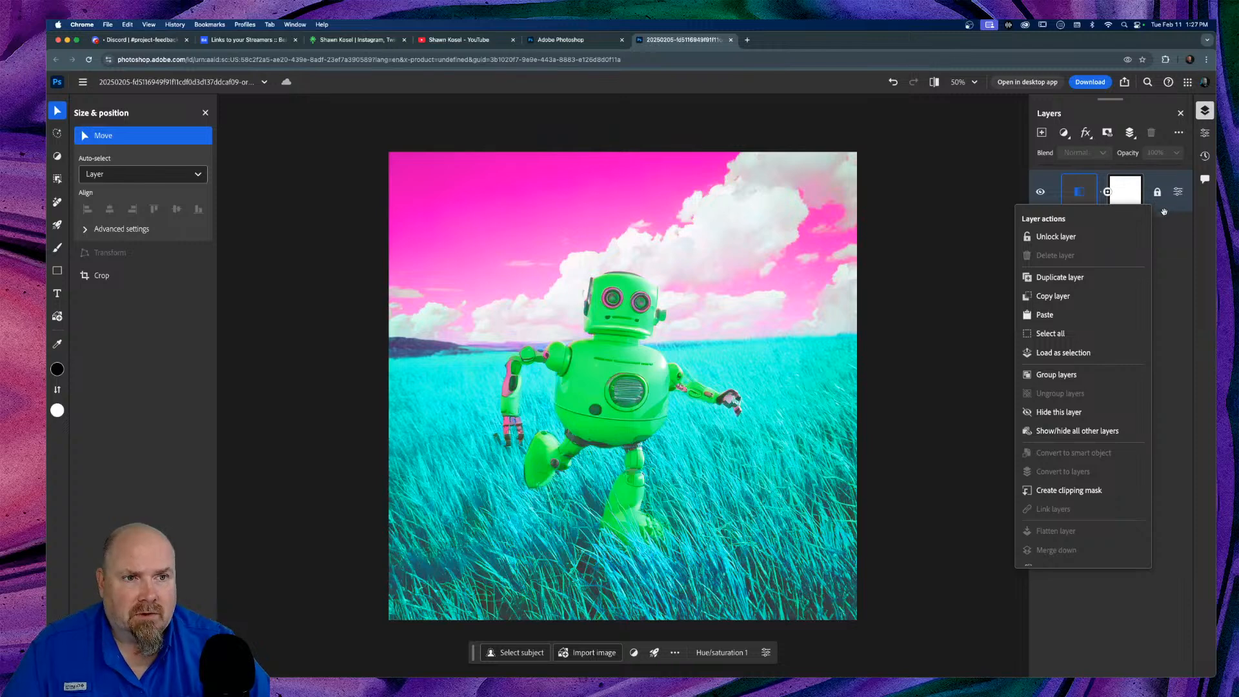
pyautogui.click(1168, 236)
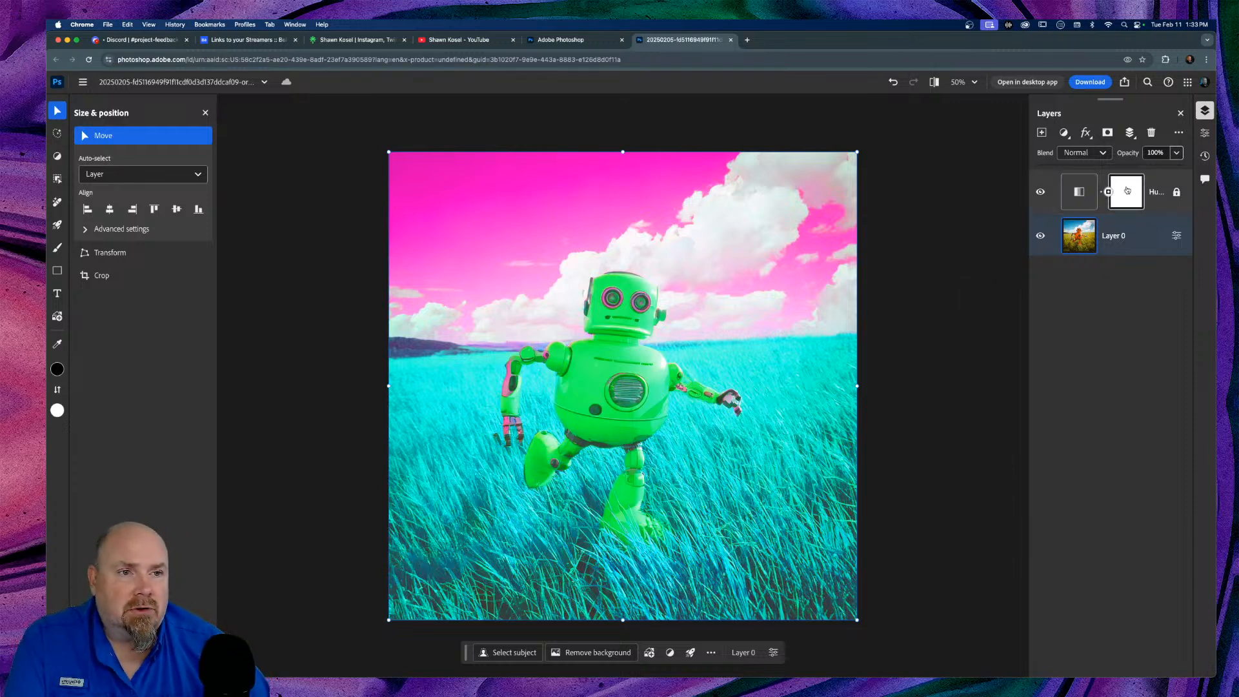
pyautogui.click(1162, 181)
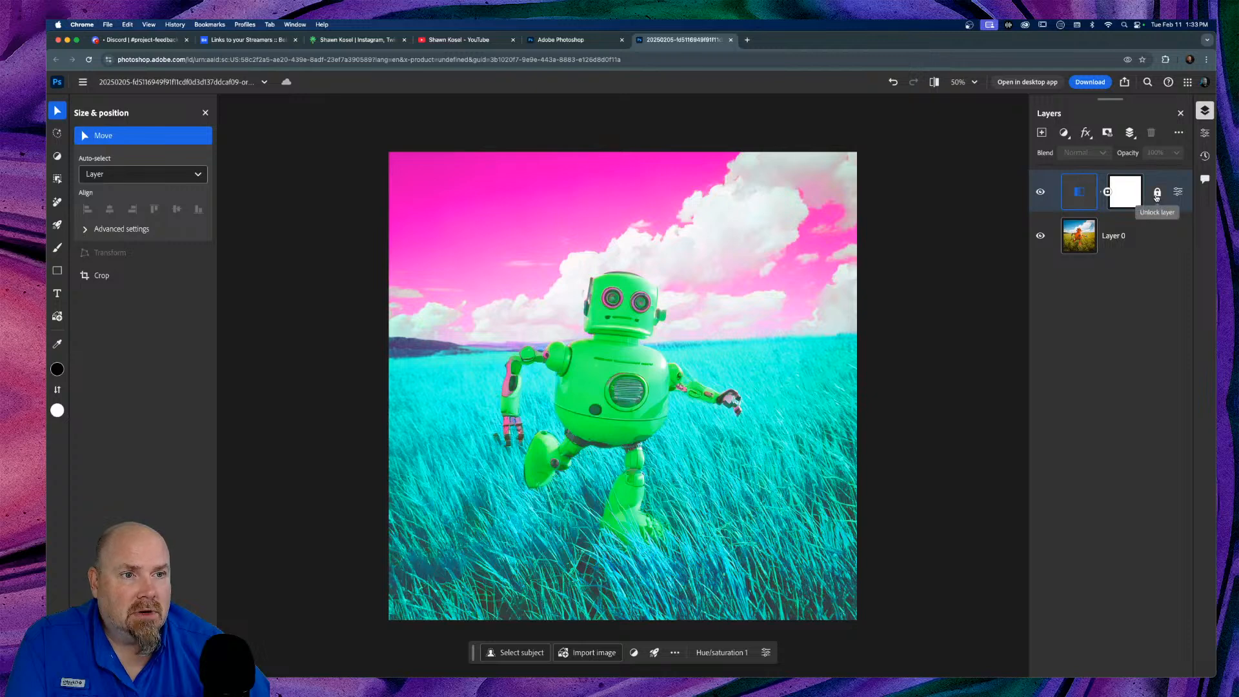
pyautogui.click(1156, 191)
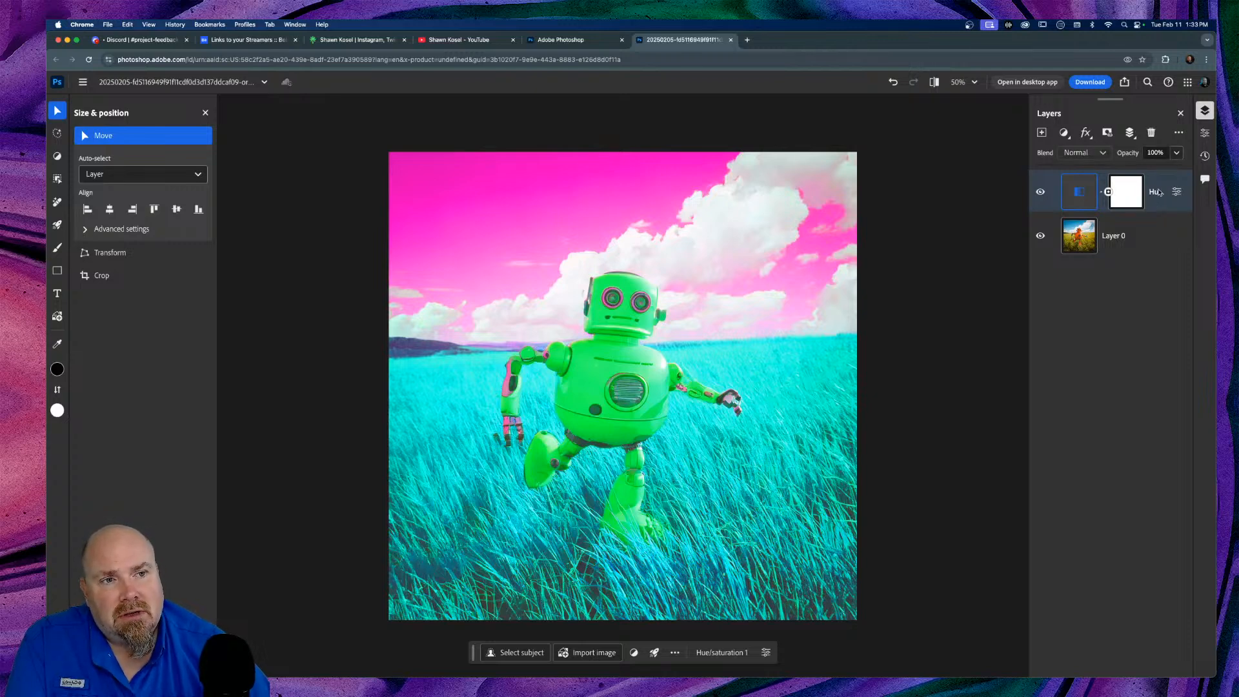
pyautogui.click(1152, 132)
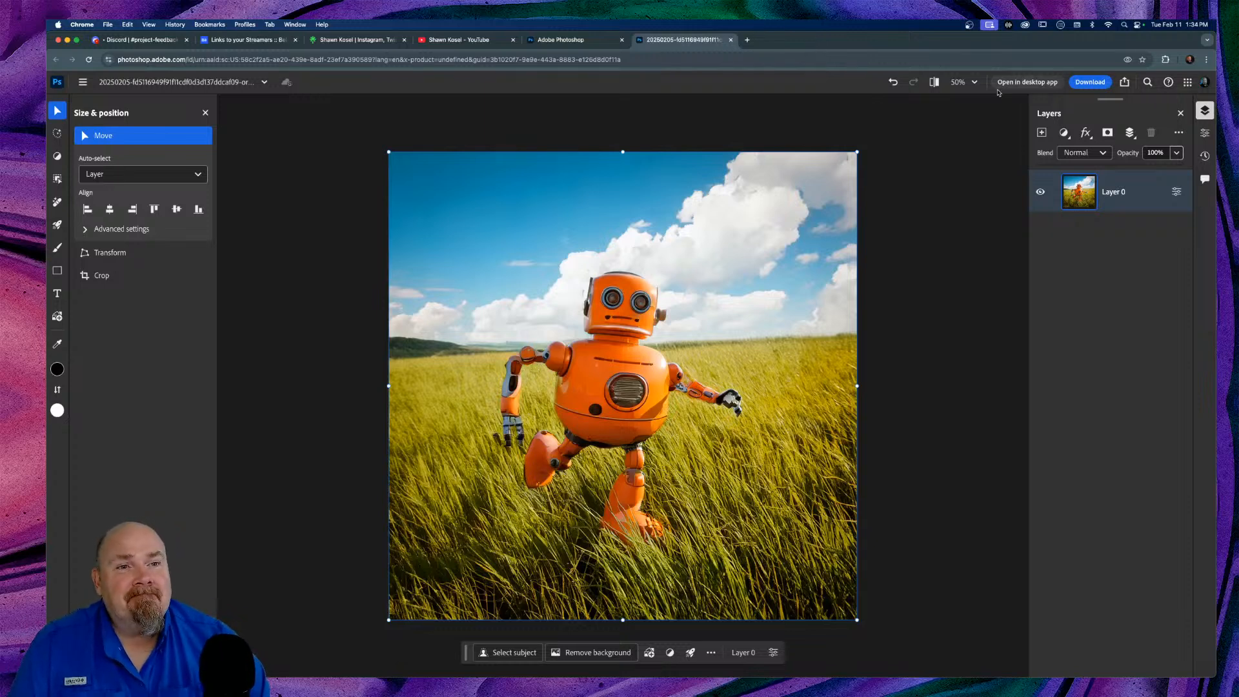
pyautogui.click(1126, 83)
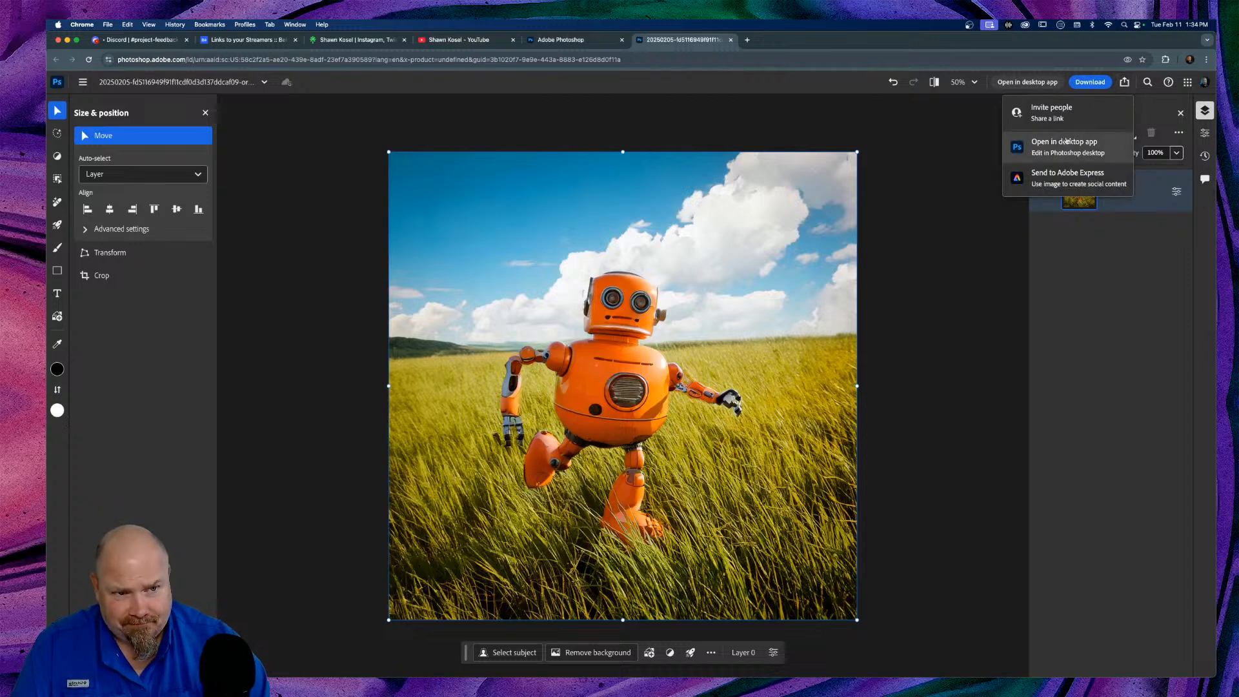
# Step: Check Invite people access levels and link-recipient settings without changing them, with saving a copy left disallowed
pyautogui.click(1046, 113)
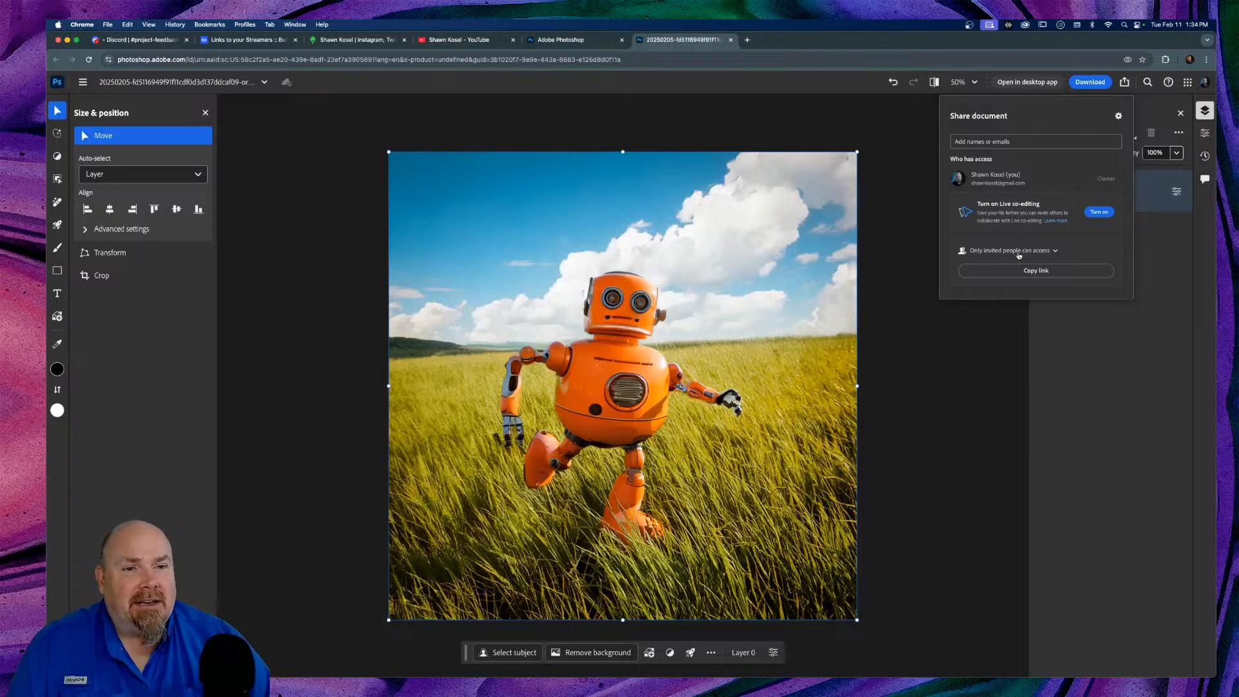
pyautogui.click(1055, 252)
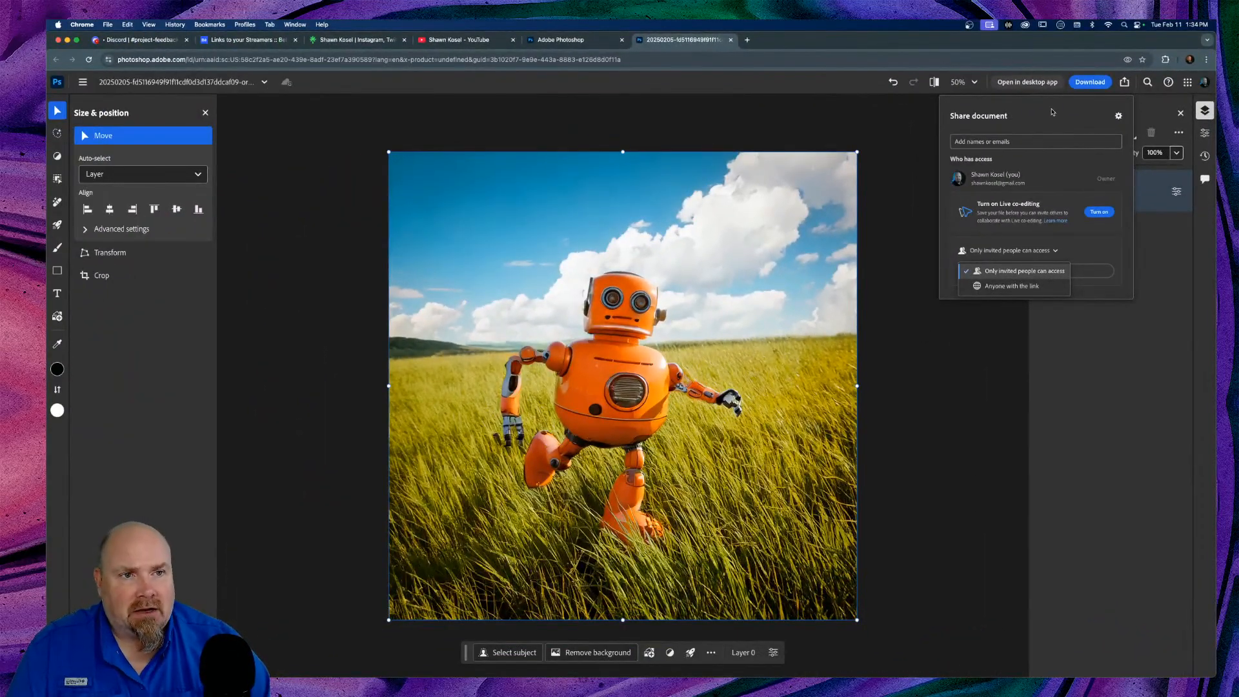
pyautogui.click(1119, 116)
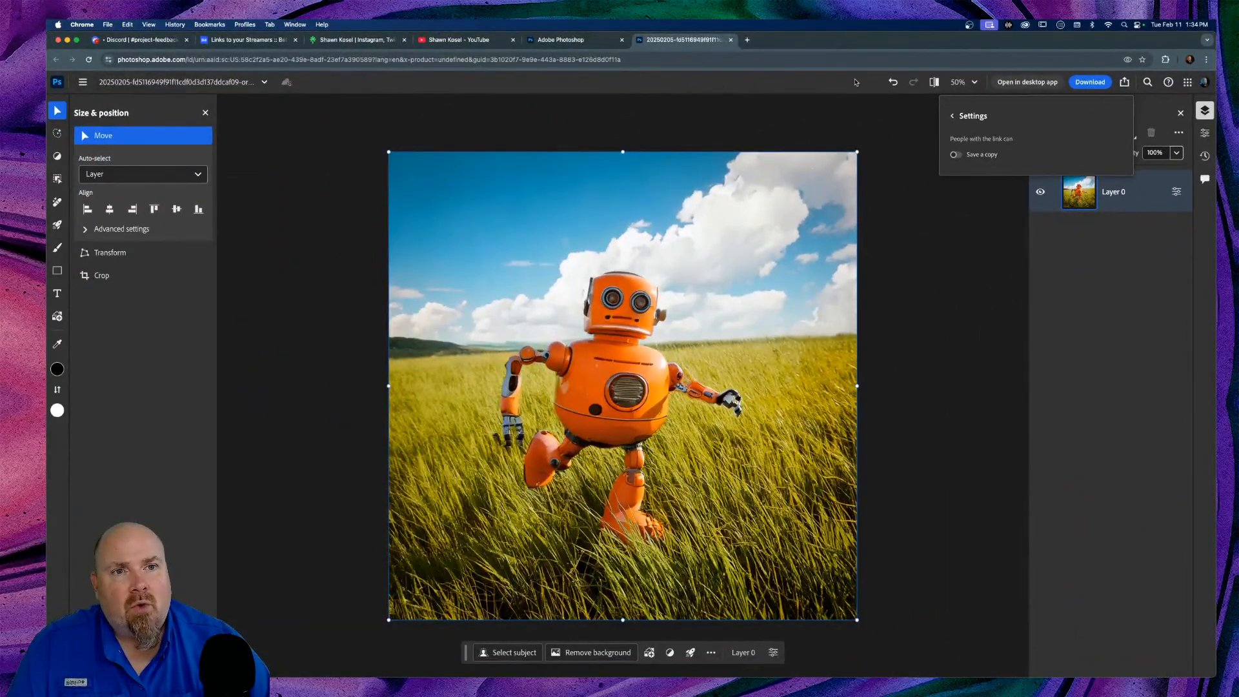
pyautogui.click(857, 80)
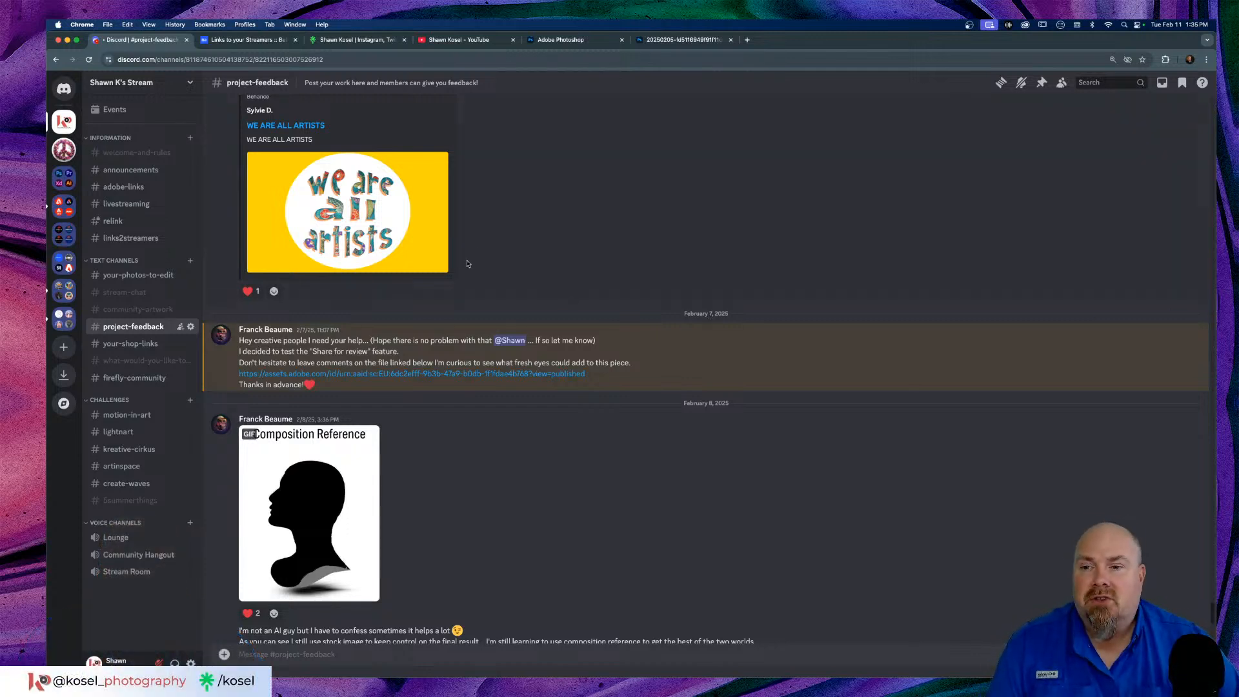
# Step: Open the assets.adobe.com review link for 2025-02-07_AI_Face_Splatter, then return to the Photoshop home tab
pyautogui.click(401, 375)
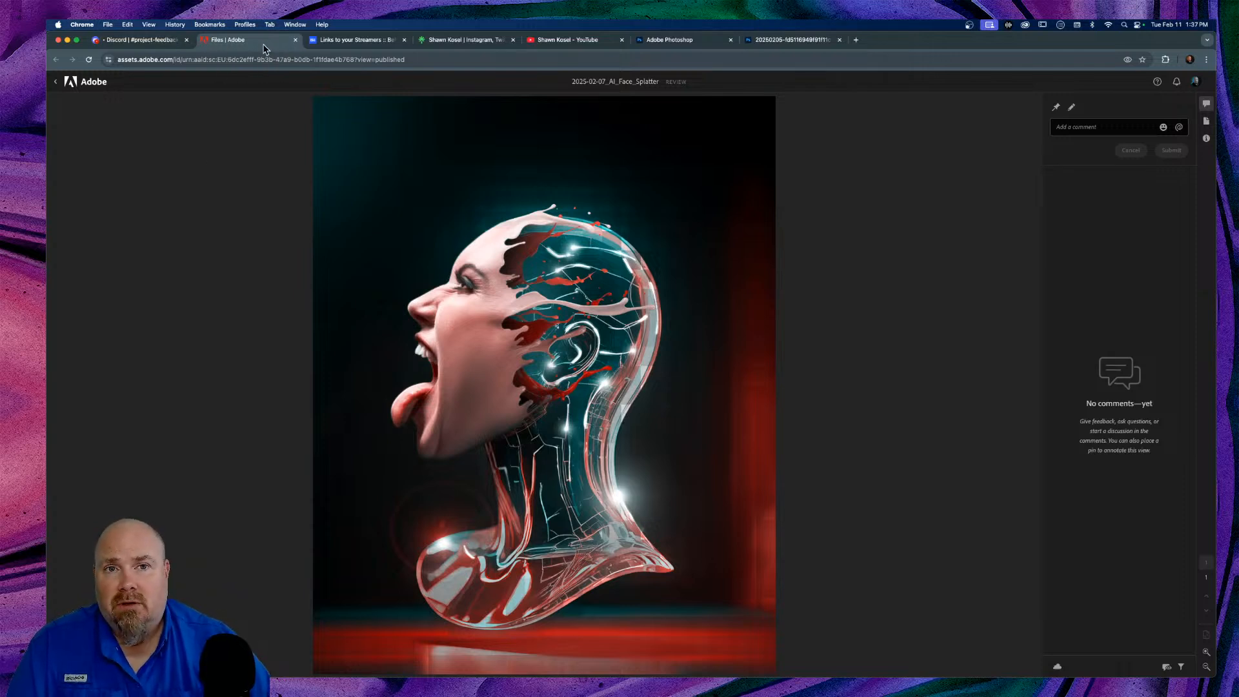
pyautogui.click(688, 41)
# Step: Go back to the robot document and glance at the Share and account menus, closing both unchanged
pyautogui.click(773, 43)
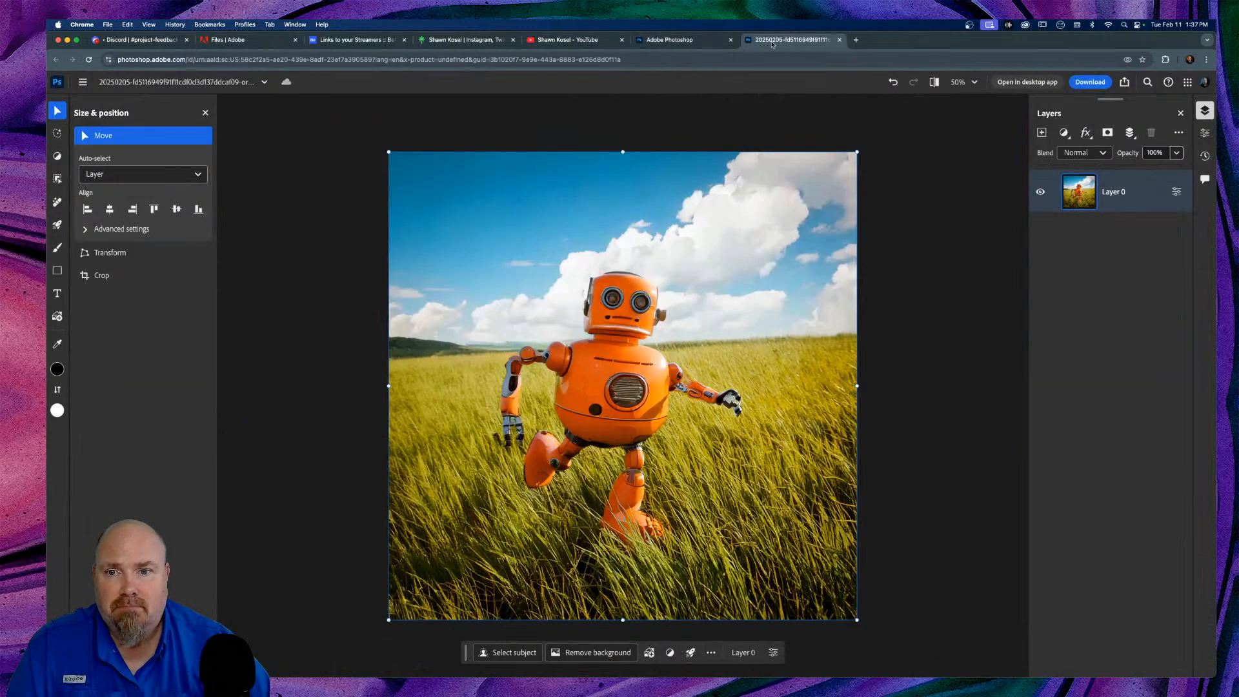
pyautogui.click(1125, 82)
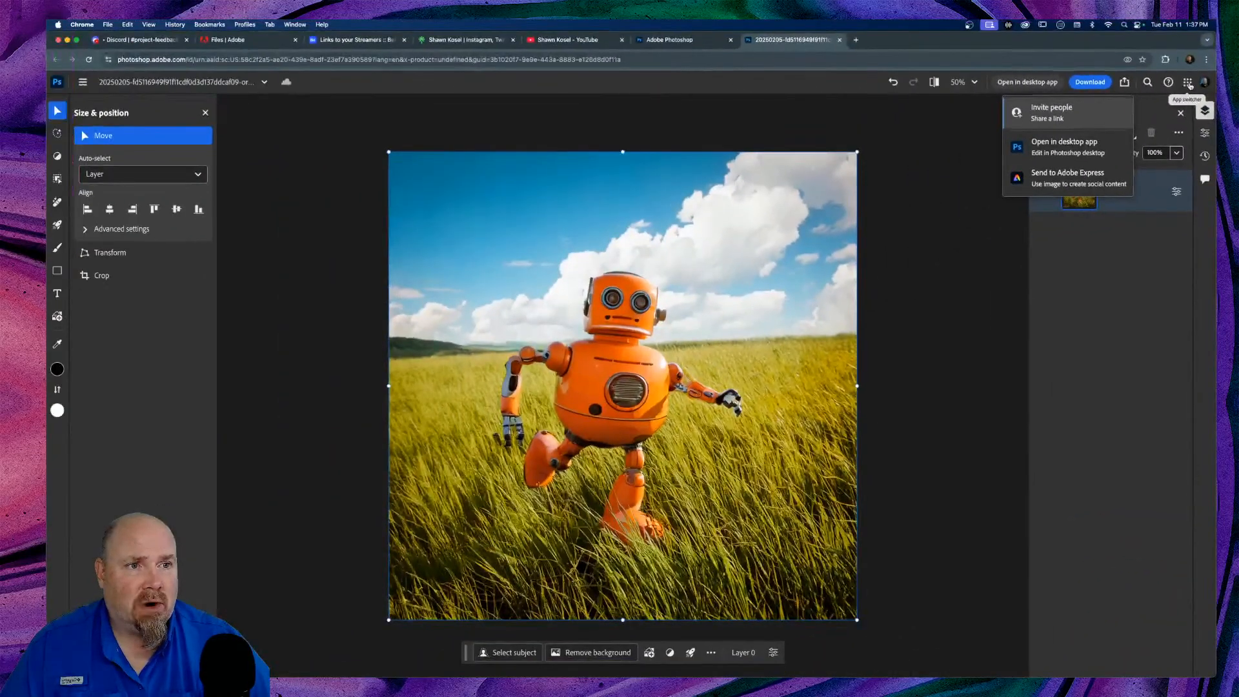
pyautogui.click(524, 348)
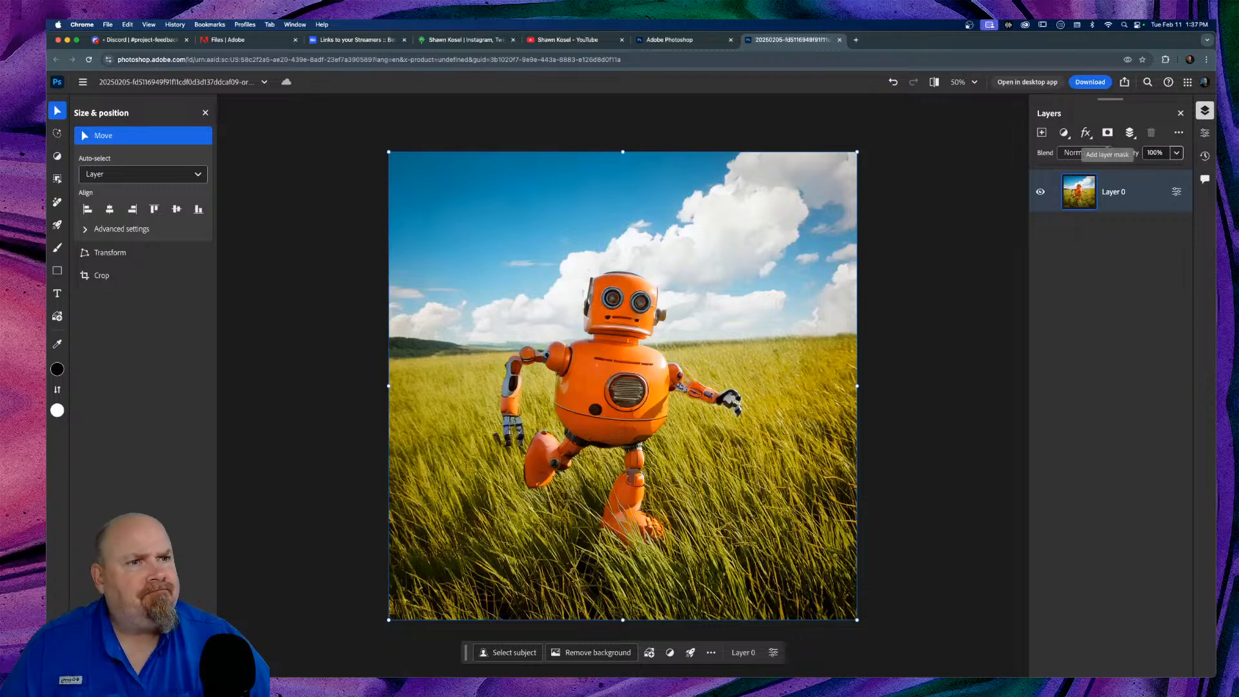
pyautogui.click(1203, 83)
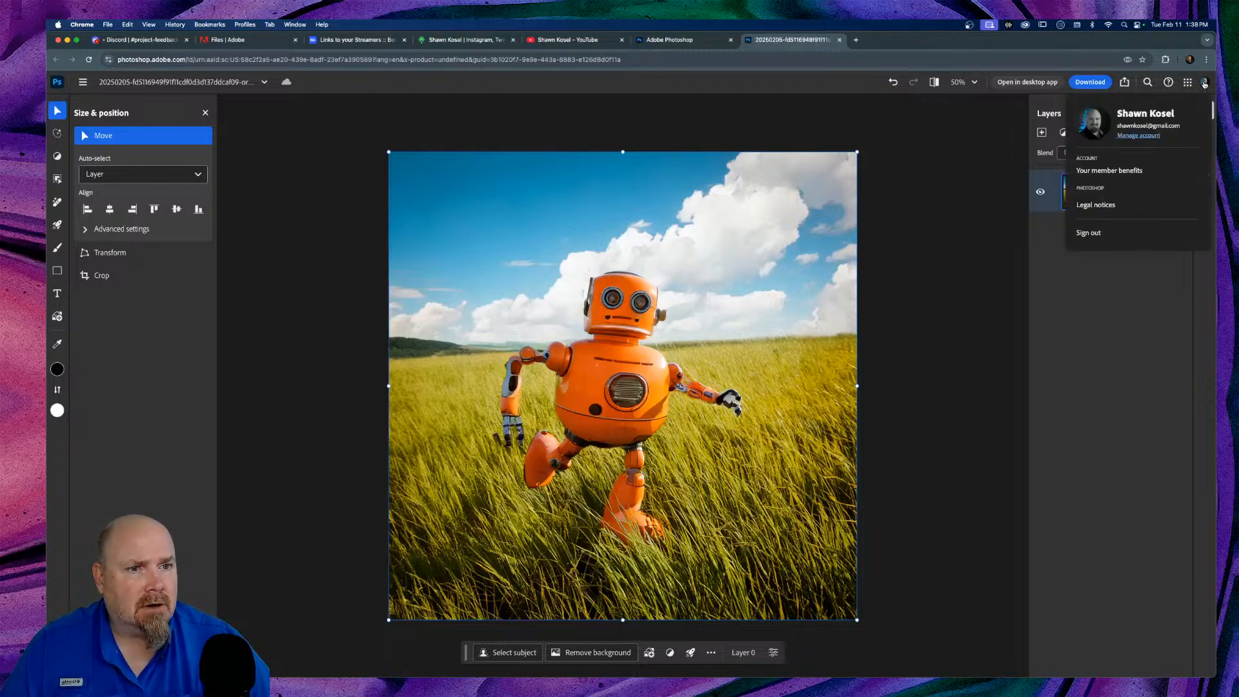
pyautogui.click(955, 240)
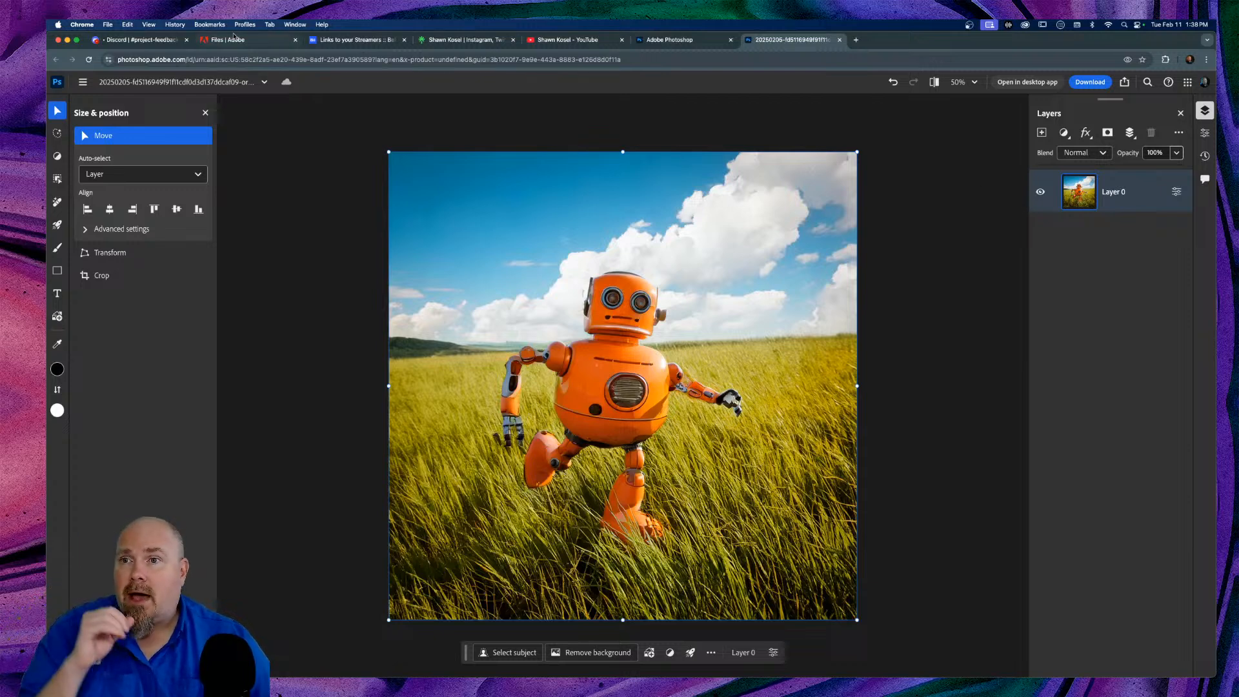
# Step: Switch to the Files | Adobe tab showing the AI_Face_Splatter review page
pyautogui.click(252, 41)
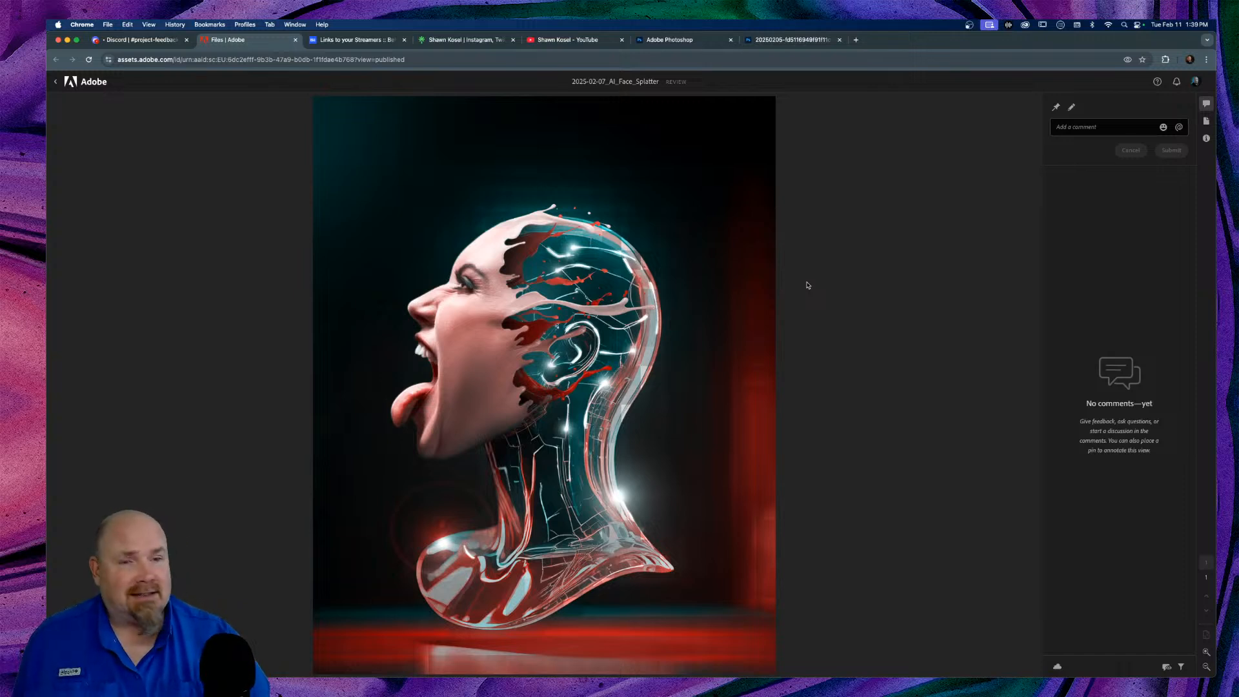
# Step: Return briefly to the robot document, then go back to Discord's project-feedback channel
pyautogui.click(792, 44)
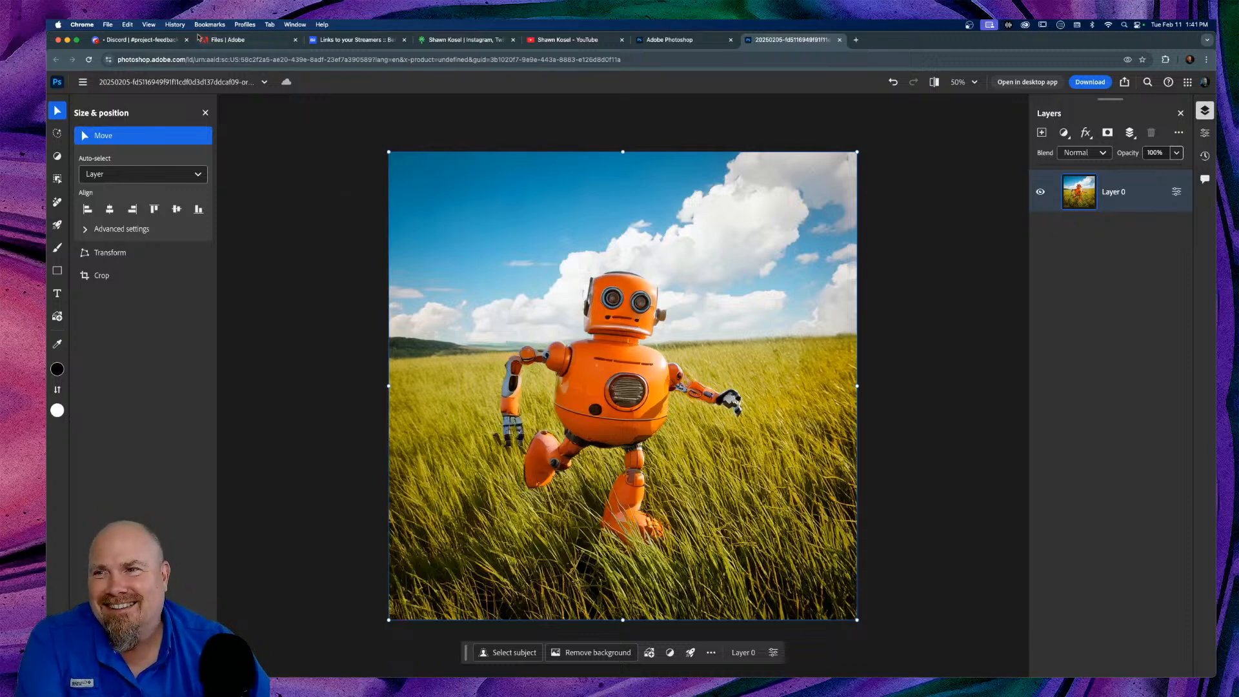
pyautogui.click(155, 42)
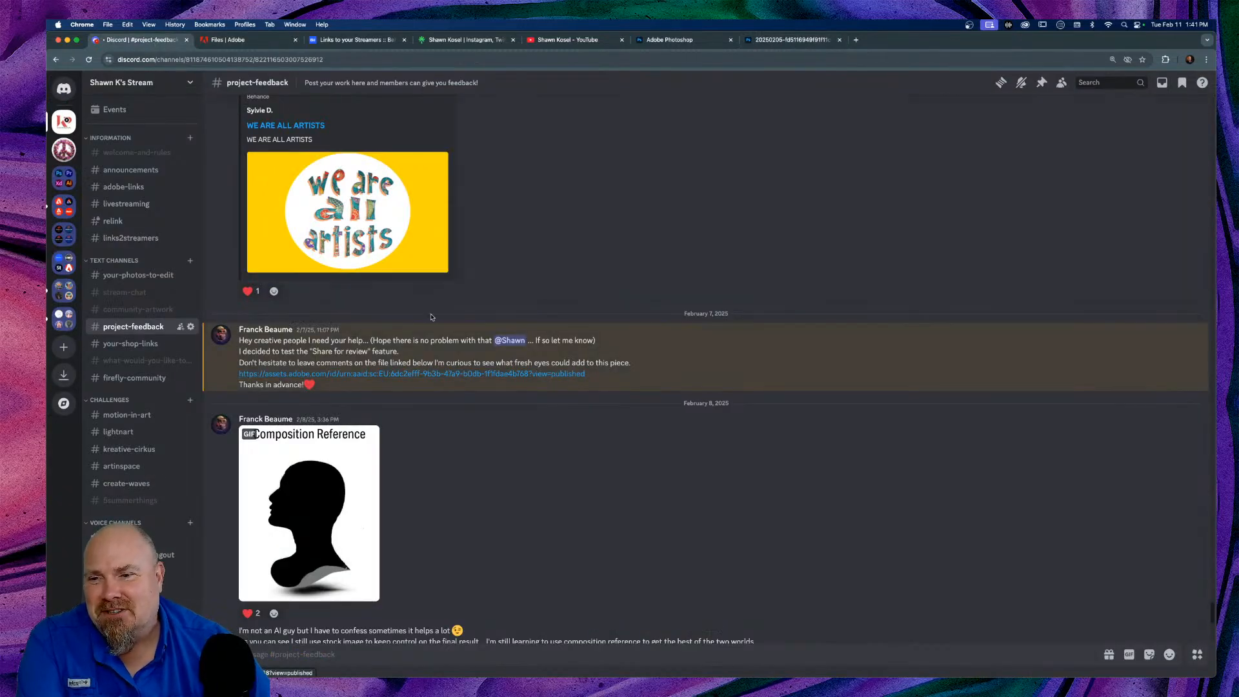
# Step: View and close the badger picture in stream-chat, then open the Downloads folder from the Dock
pyautogui.scroll(-6, 217, 282)
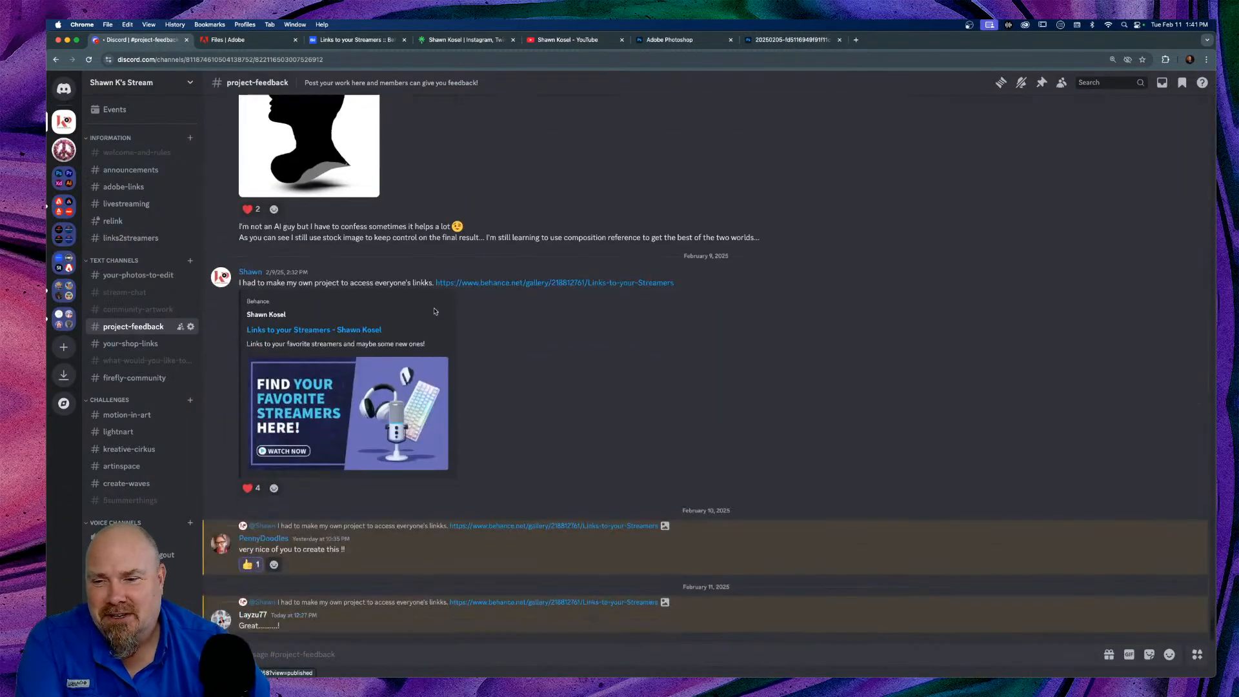
pyautogui.click(147, 312)
pyautogui.click(132, 292)
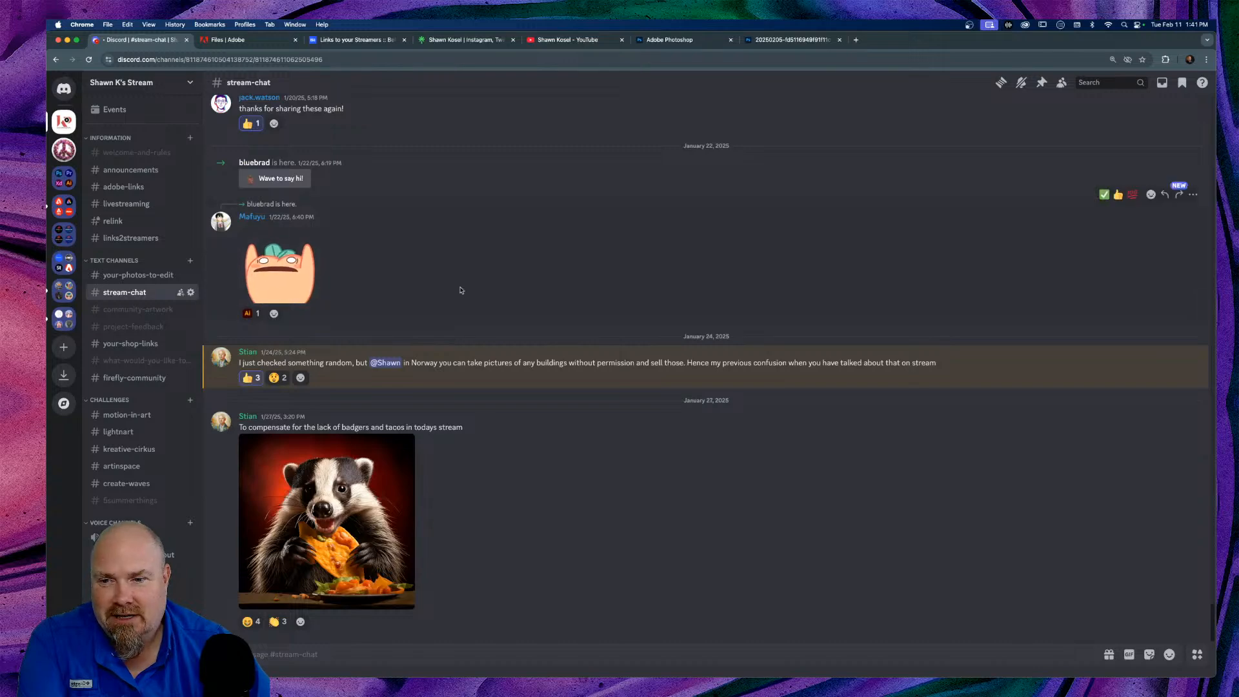
pyautogui.click(349, 503)
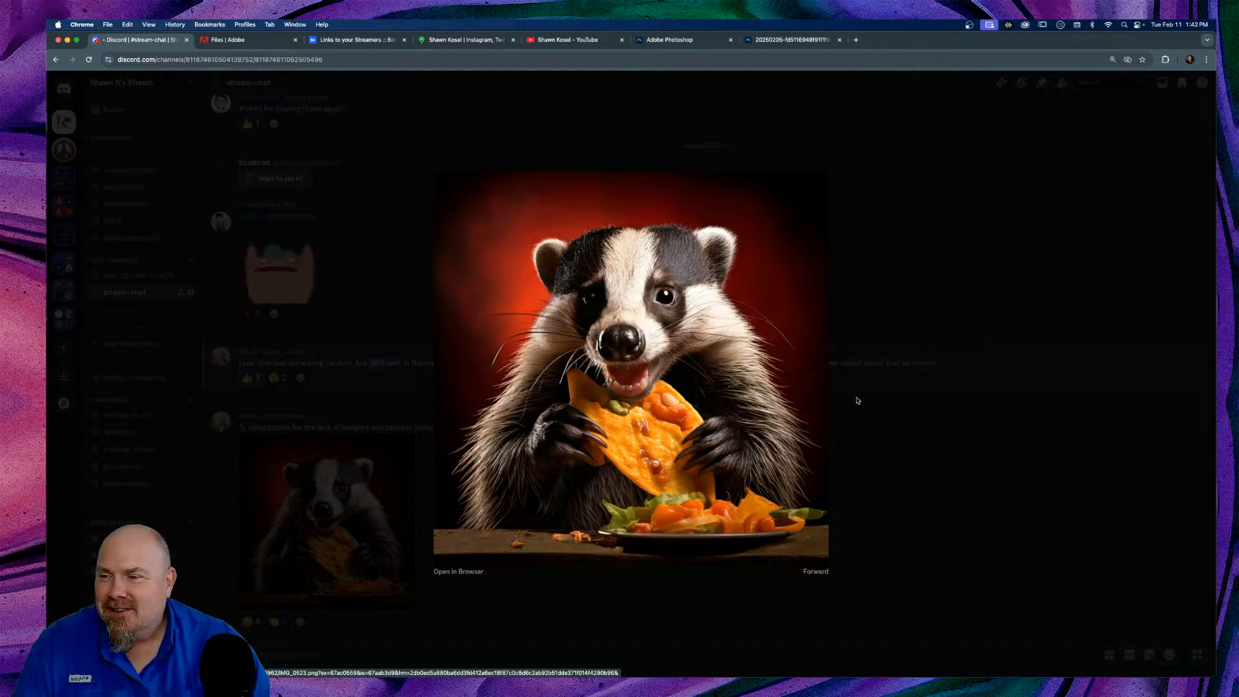
pyautogui.click(952, 367)
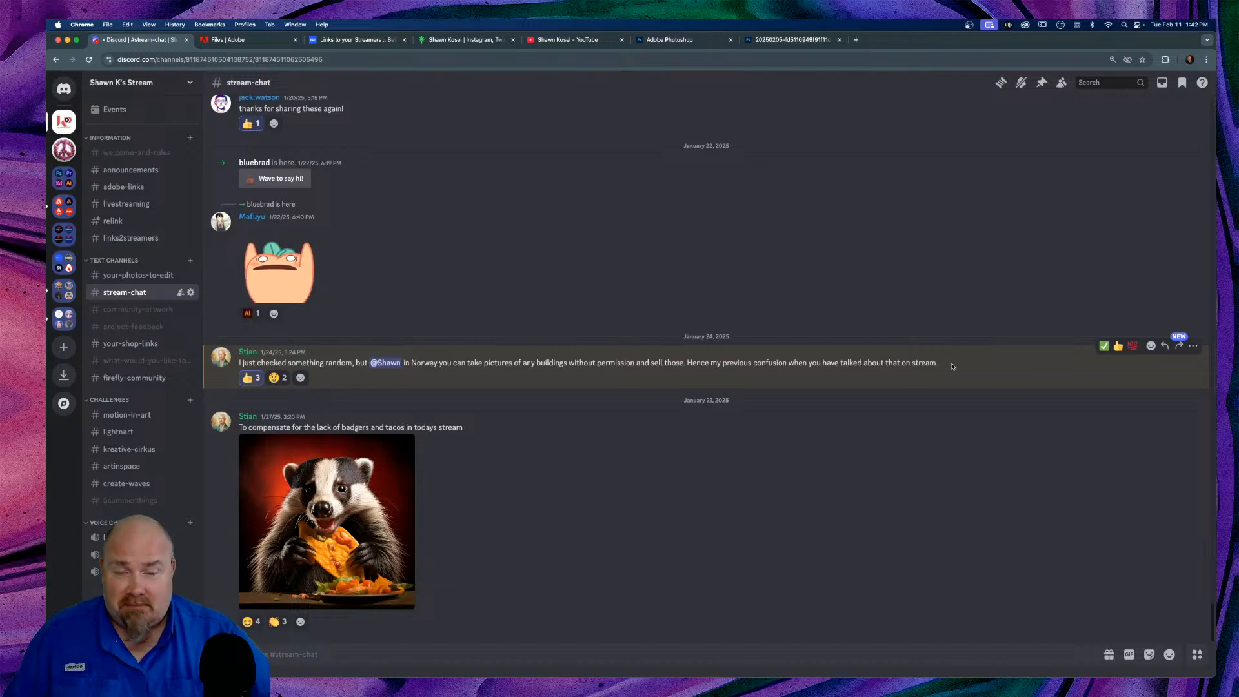
pyautogui.moveTo(378, 646)
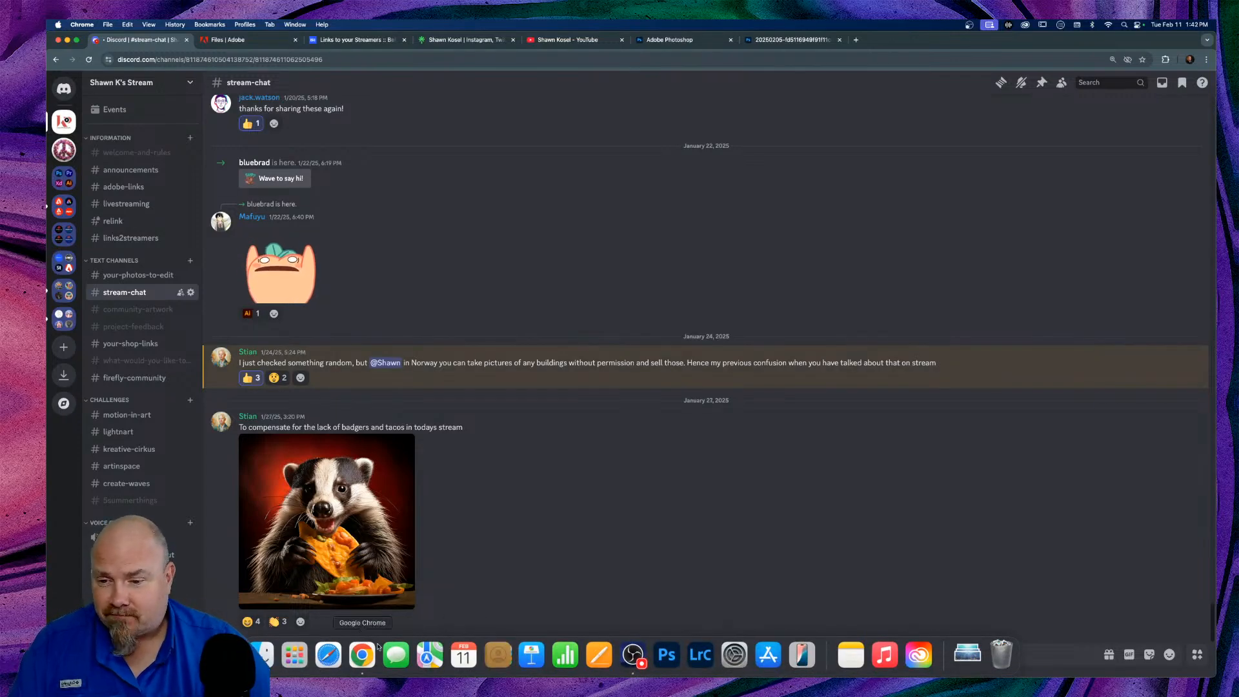
pyautogui.click(263, 654)
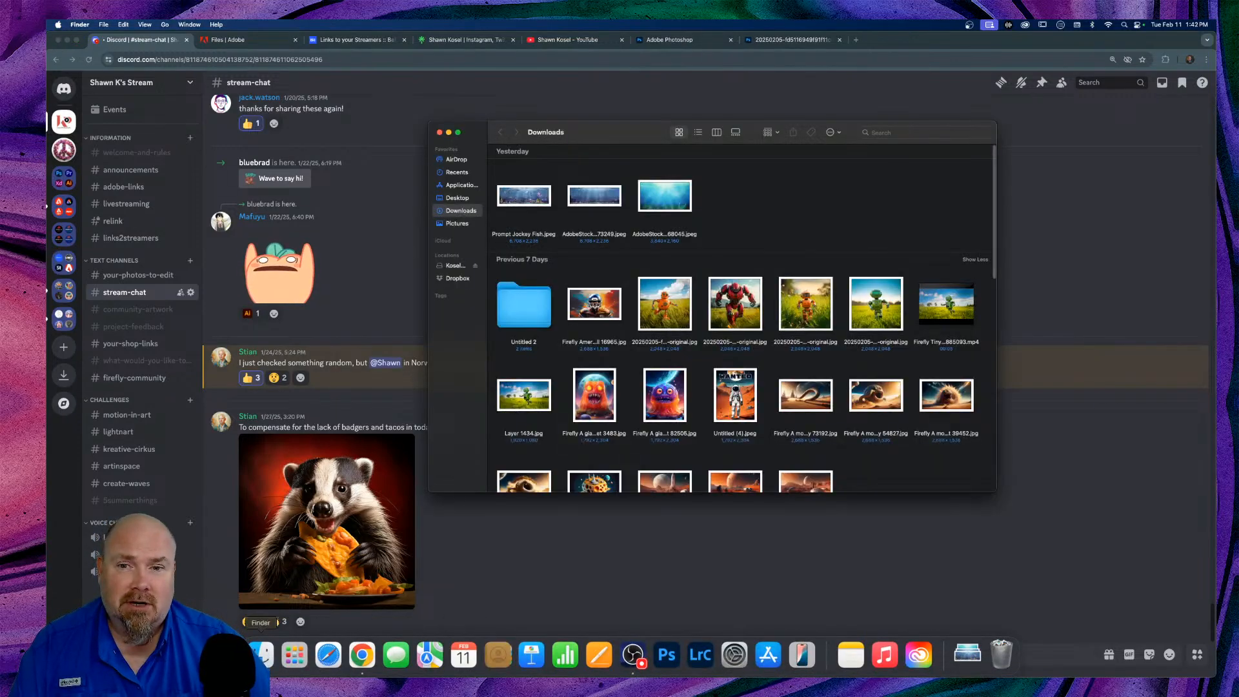
pyautogui.click(525, 195)
pyautogui.press('space')
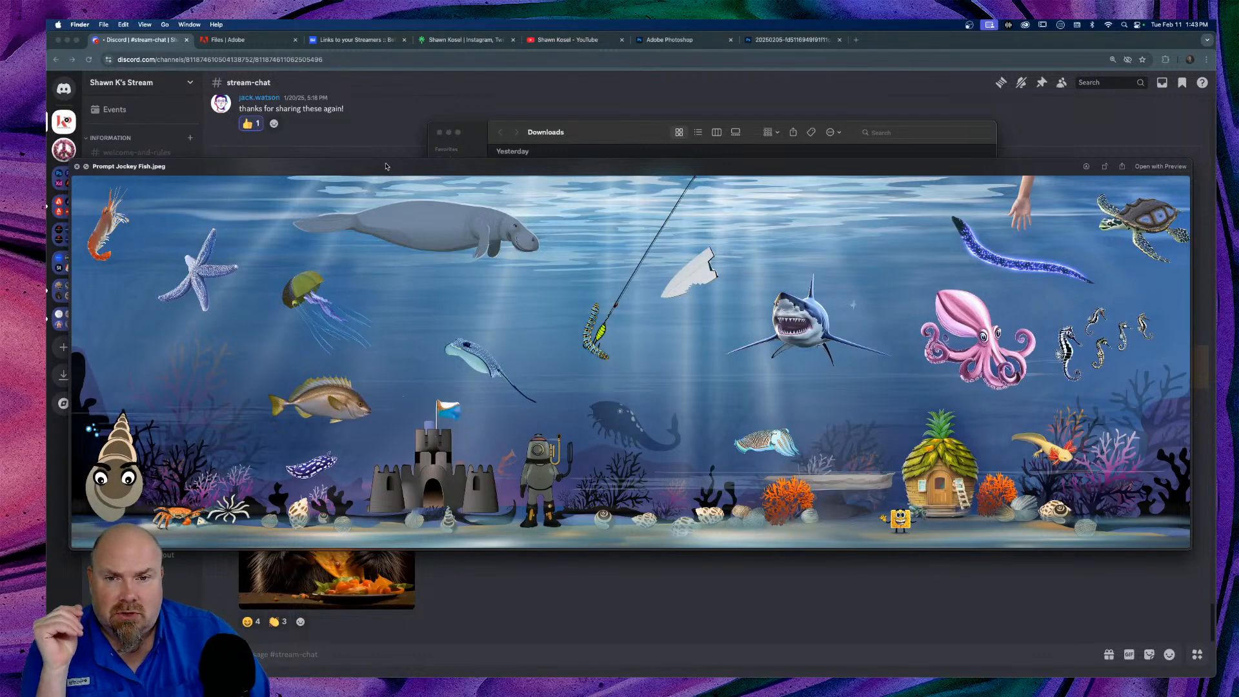
pyautogui.press('Right')
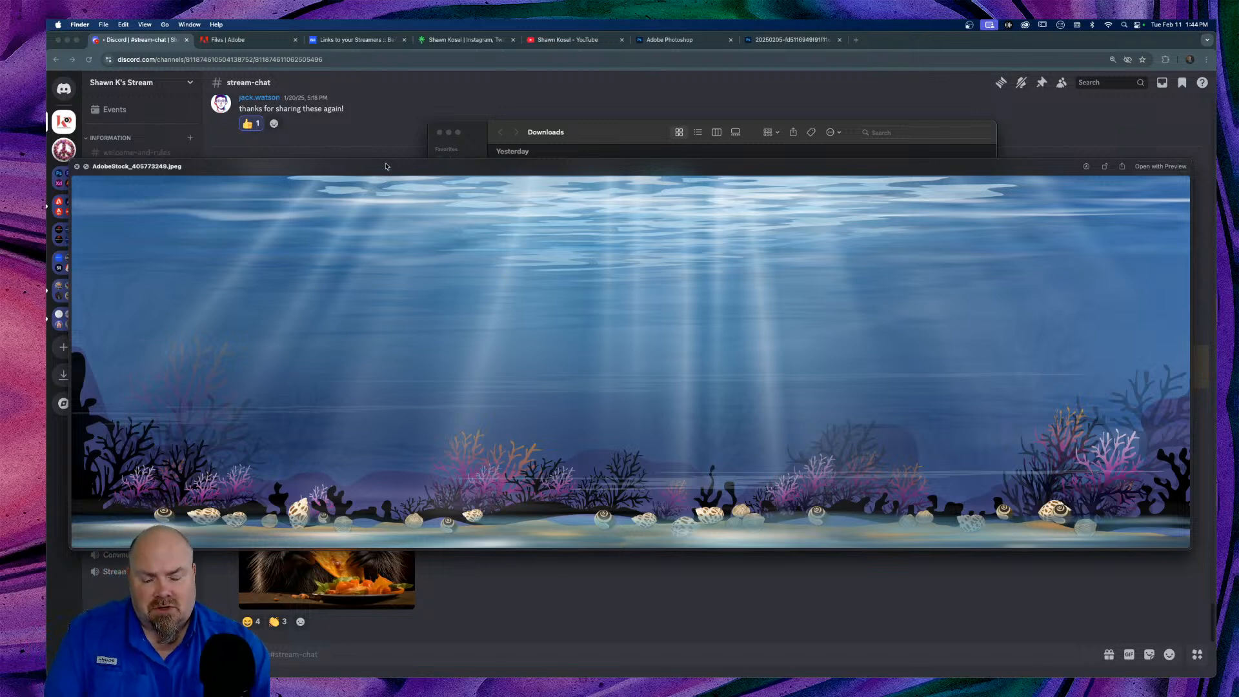
pyautogui.press('Right')
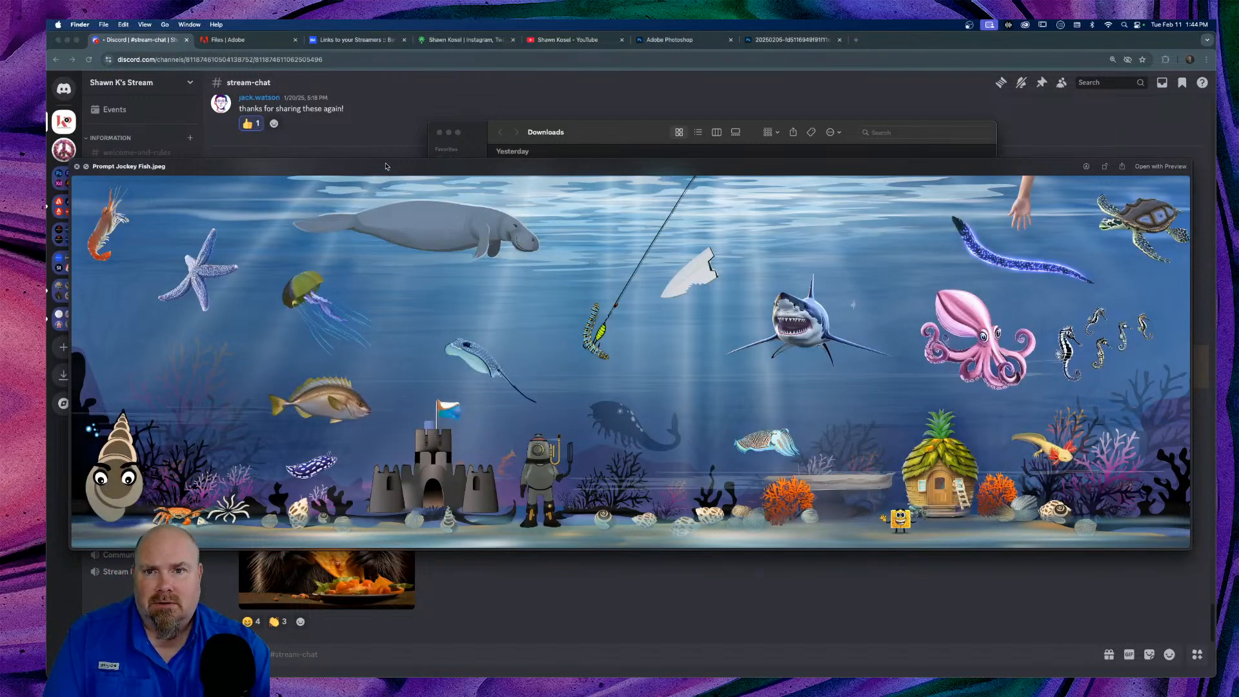
pyautogui.press('space')
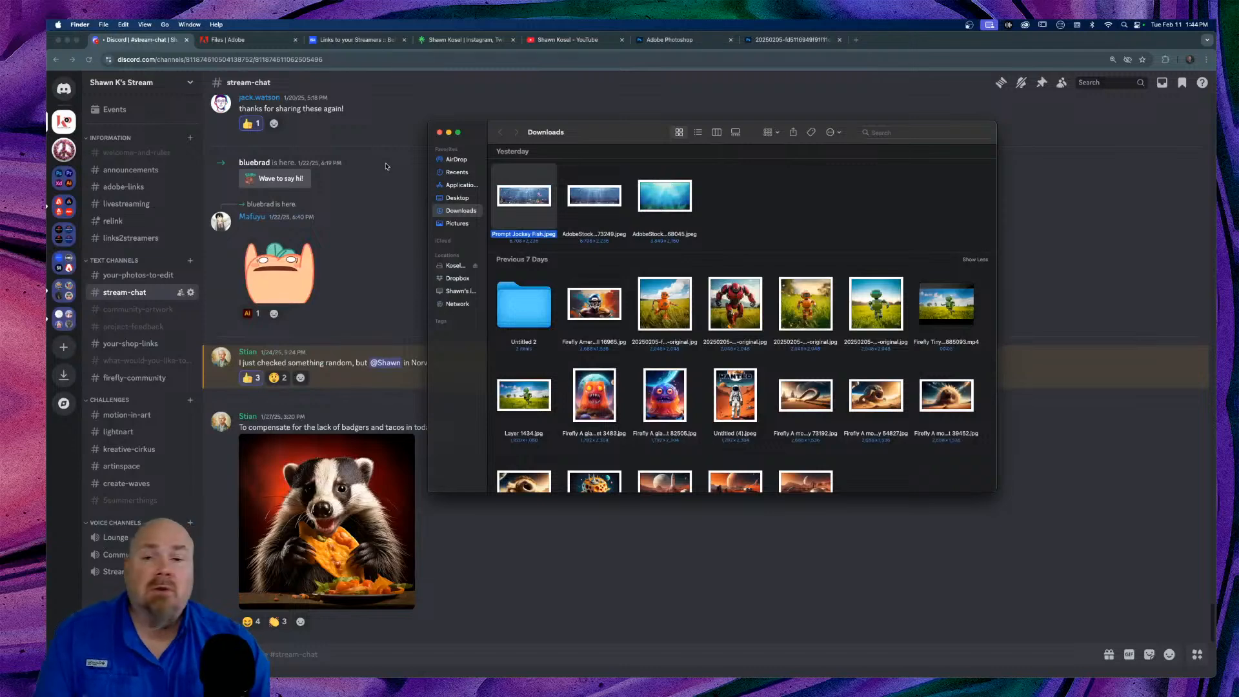
pyautogui.moveTo(619, 139); pyautogui.dragTo(618, 137)
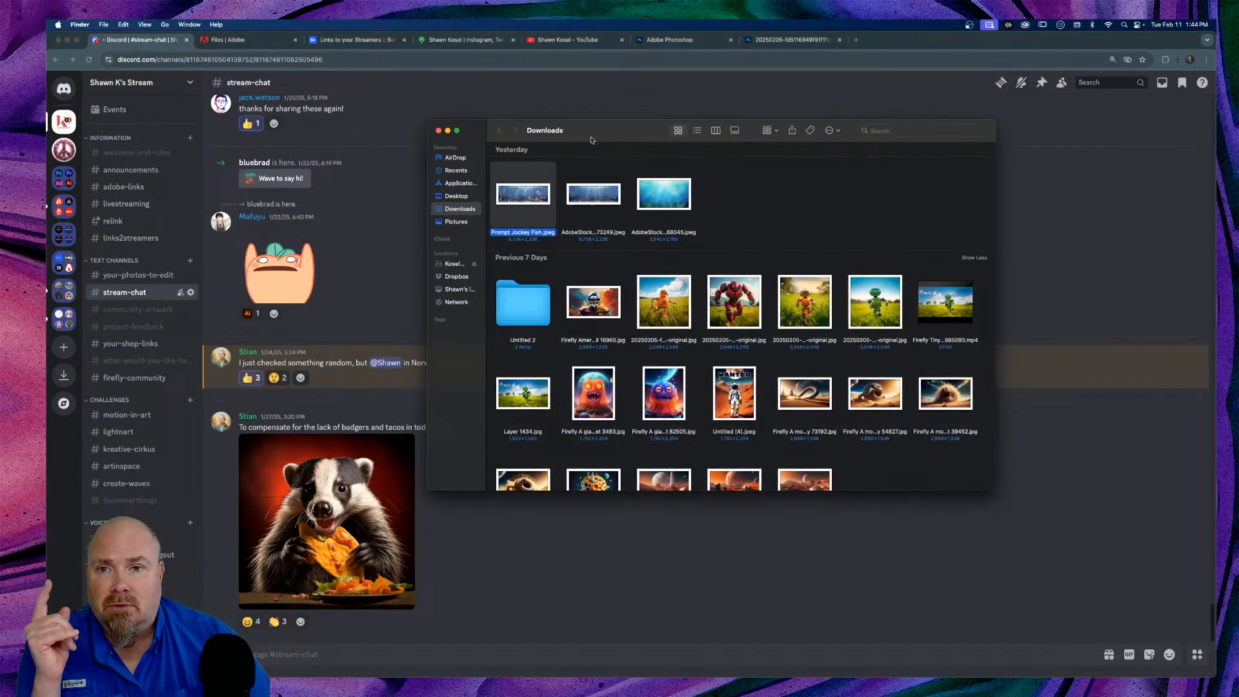
pyautogui.click(447, 131)
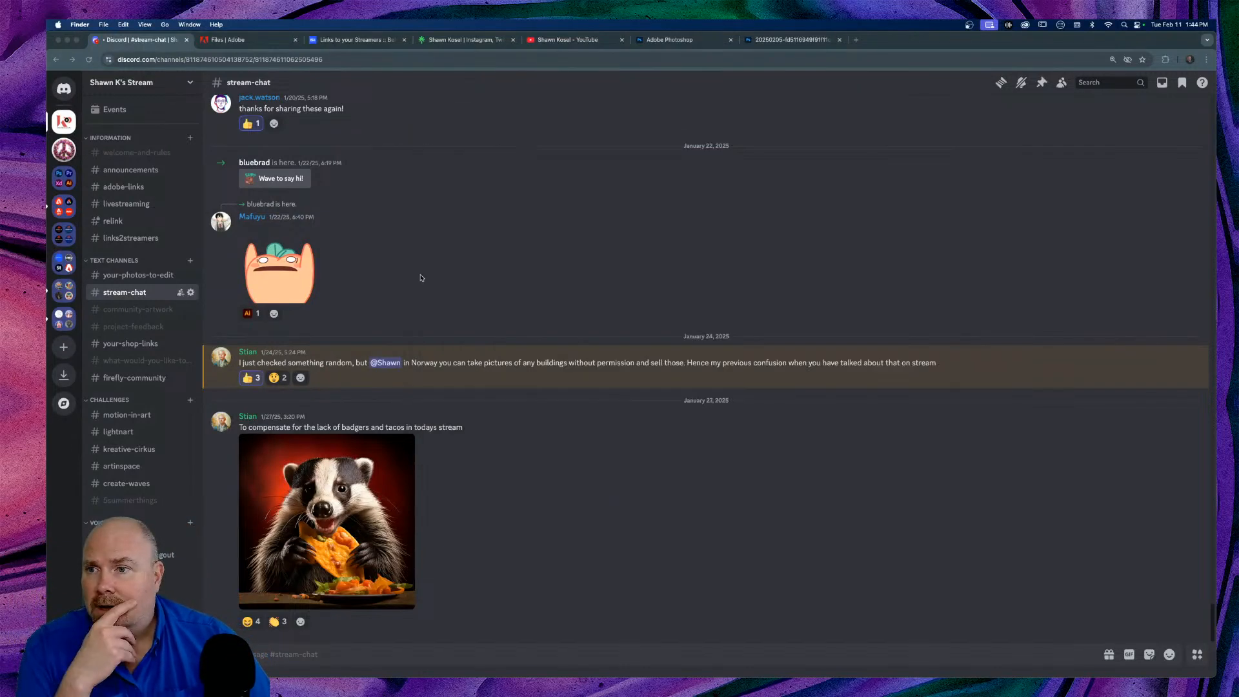
pyautogui.click(59, 207)
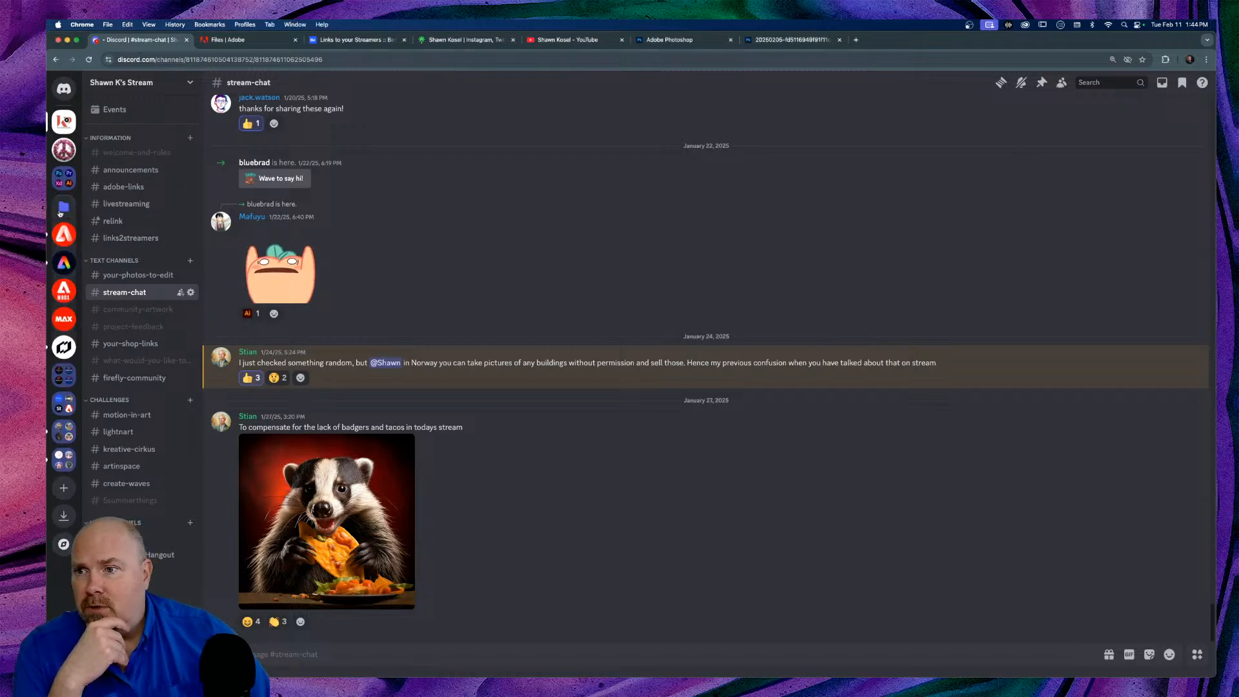
pyautogui.click(63, 234)
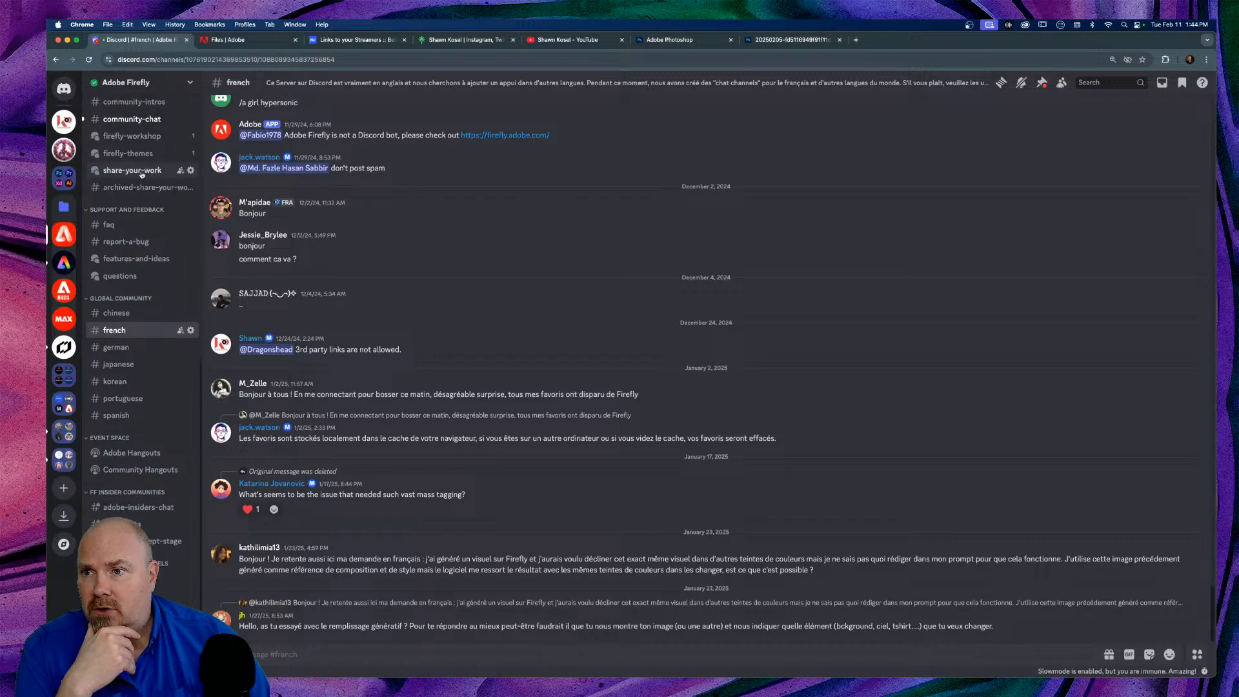
pyautogui.click(132, 170)
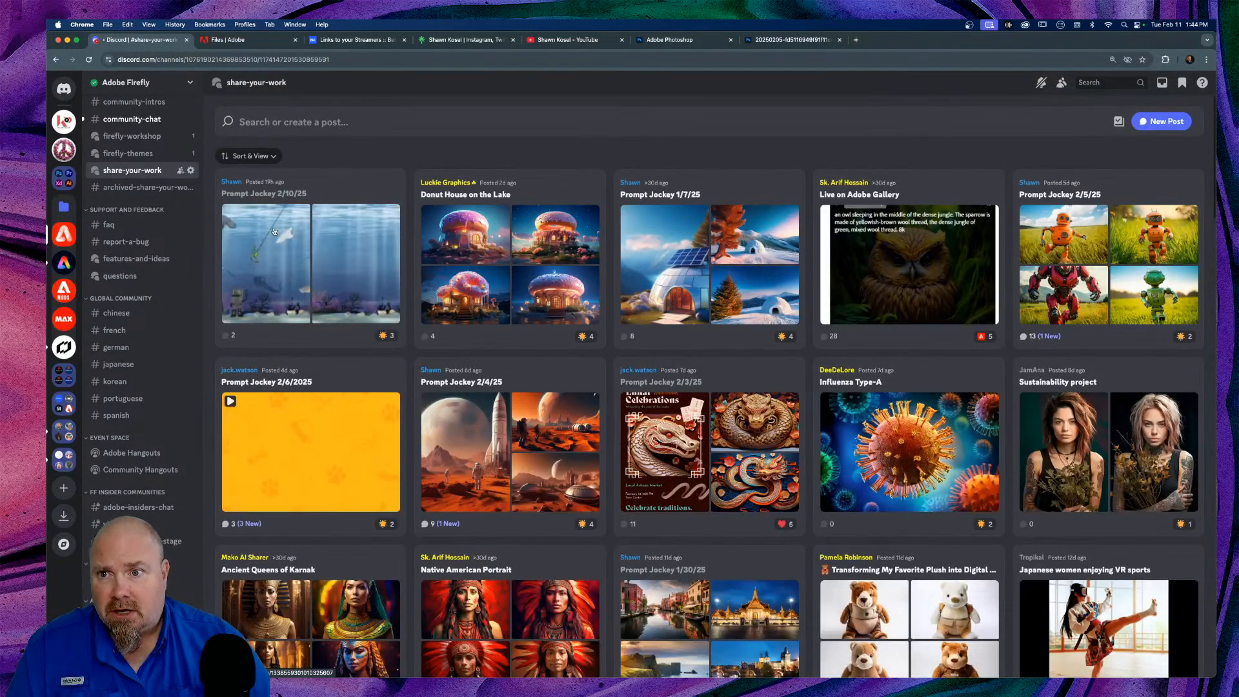
pyautogui.click(325, 203)
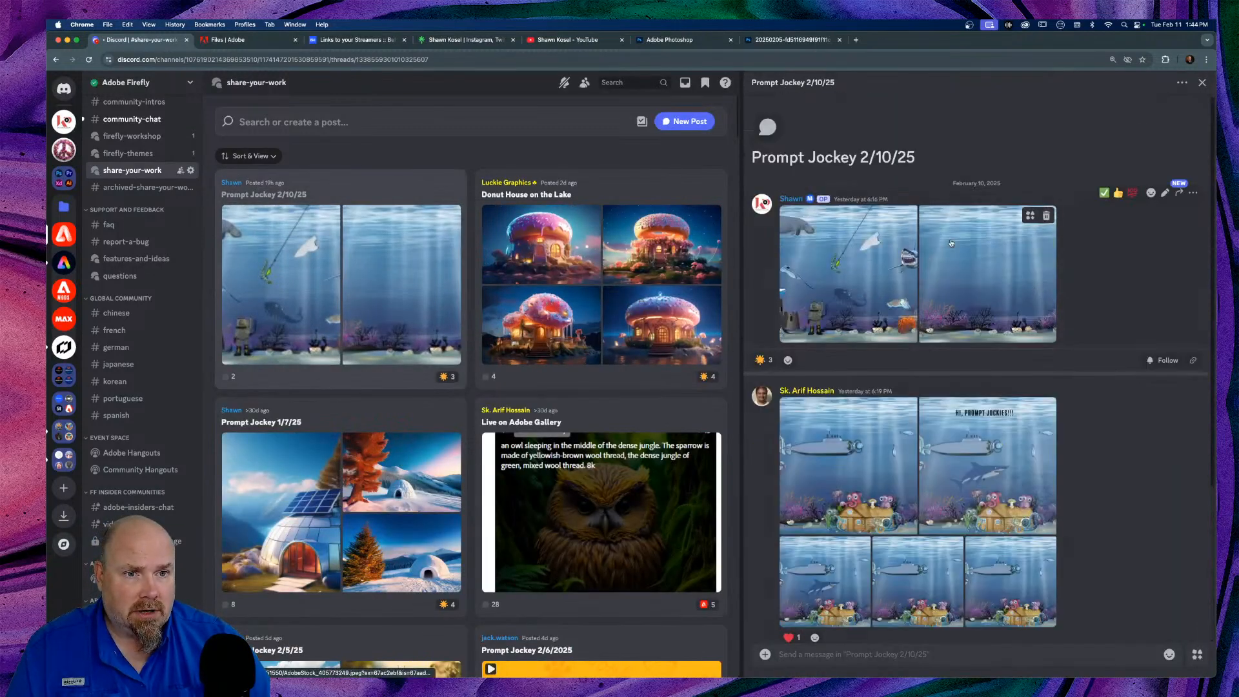
pyautogui.click(951, 242)
pyautogui.rightClick(629, 352)
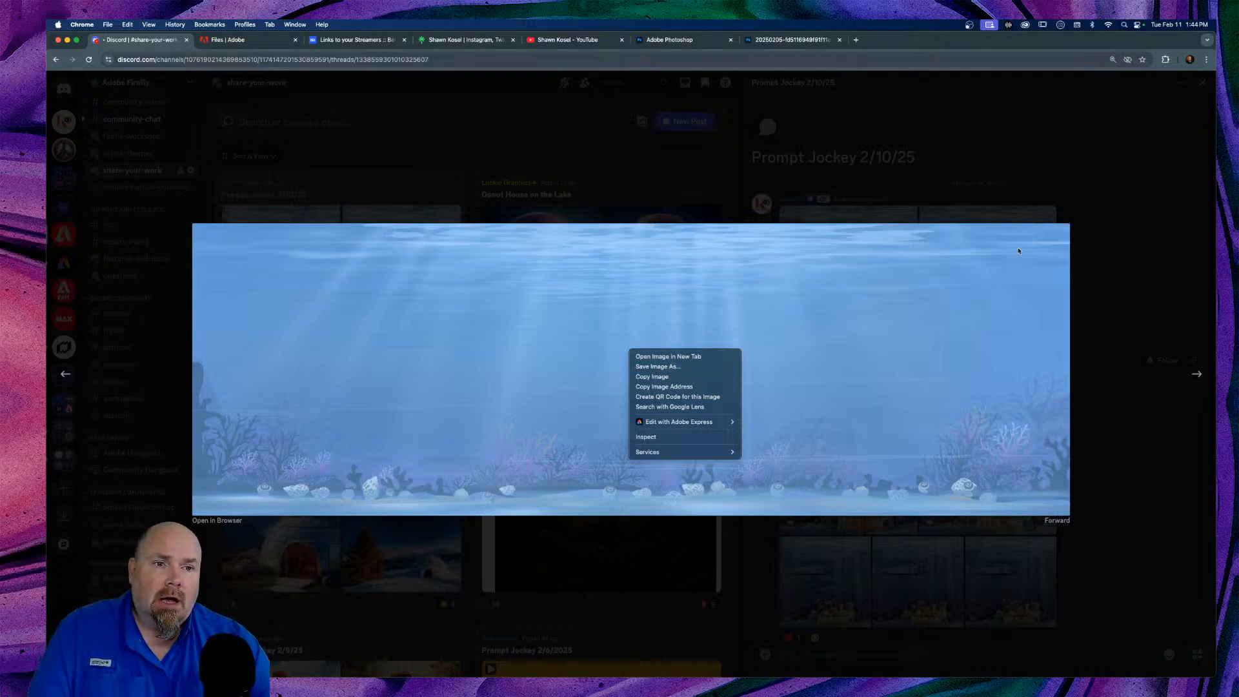
pyautogui.click(1121, 190)
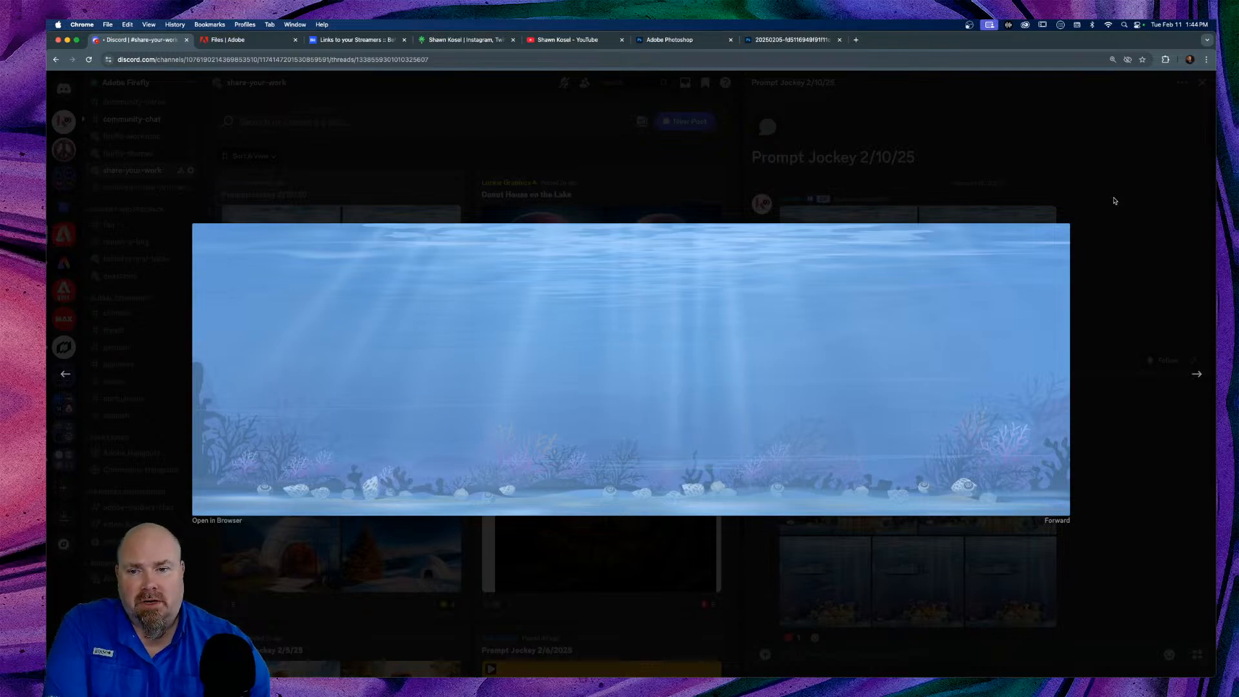
pyautogui.click(1111, 200)
pyautogui.click(859, 275)
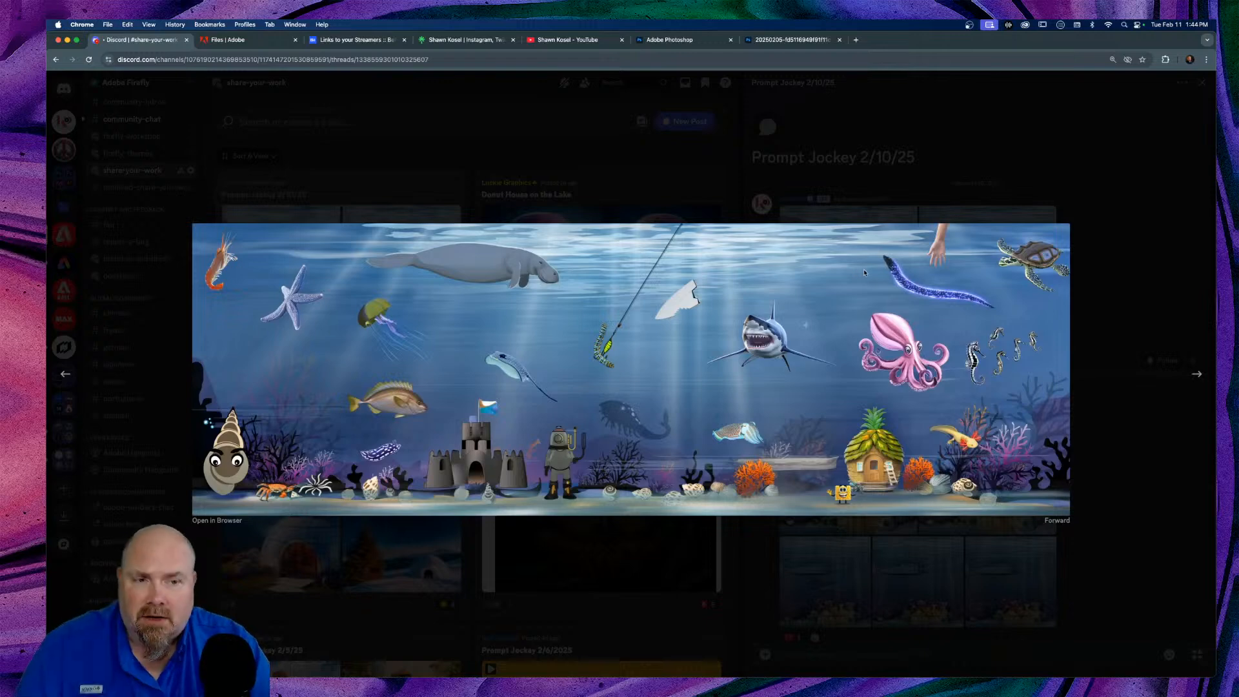
pyautogui.click(1158, 283)
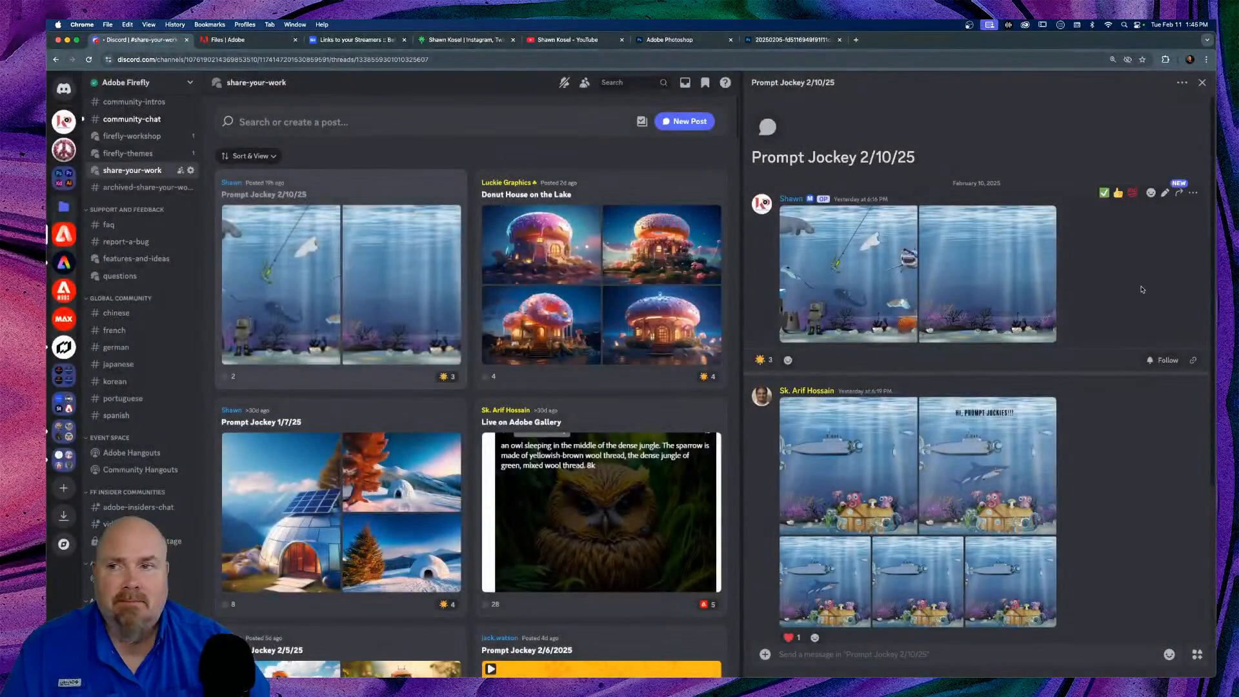
pyautogui.click(57, 126)
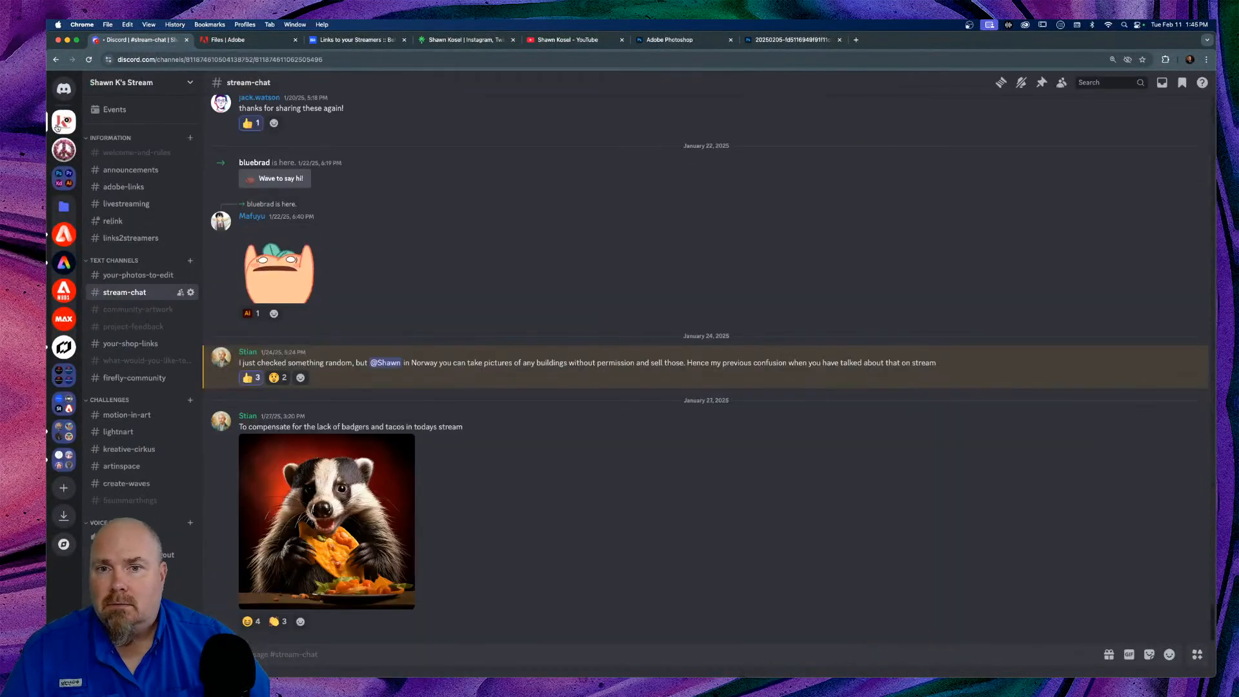
# Step: Switch to the Photoshop home tab, then open the robot-in-grass document in the editor
pyautogui.click(703, 41)
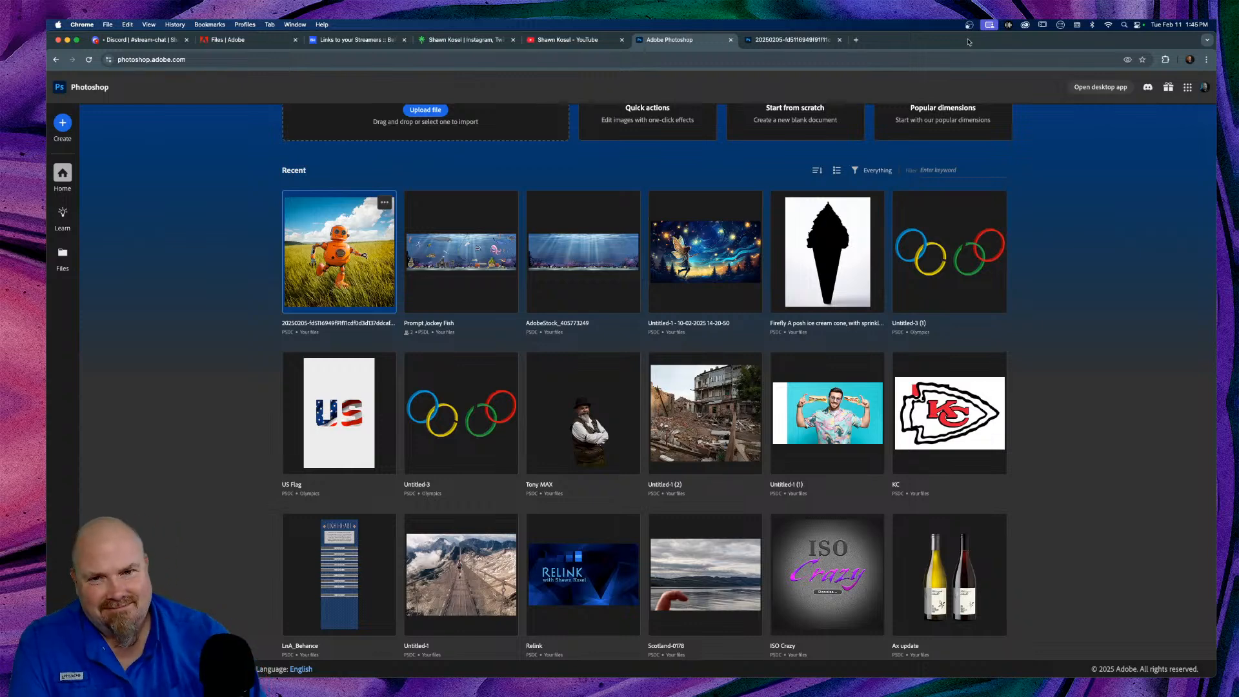
pyautogui.click(814, 39)
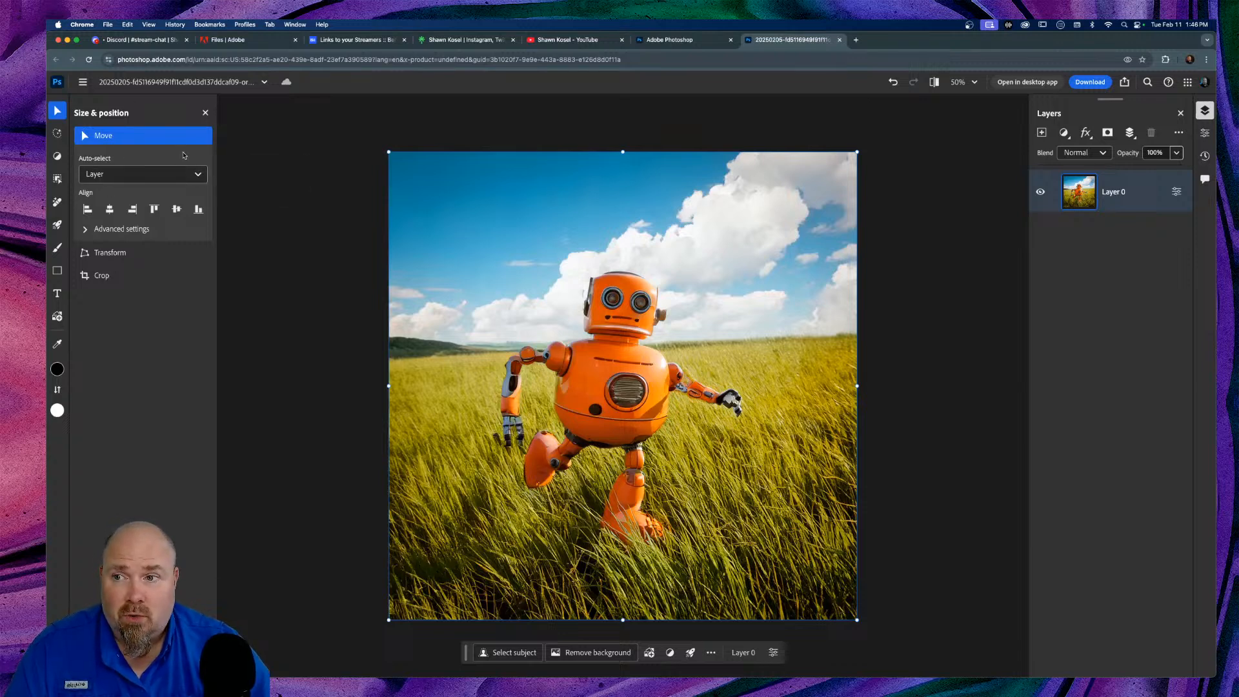
# Step: Set auto-select to None, keep Align to on Canvas, and start a numeric Transform of the photo
pyautogui.click(200, 176)
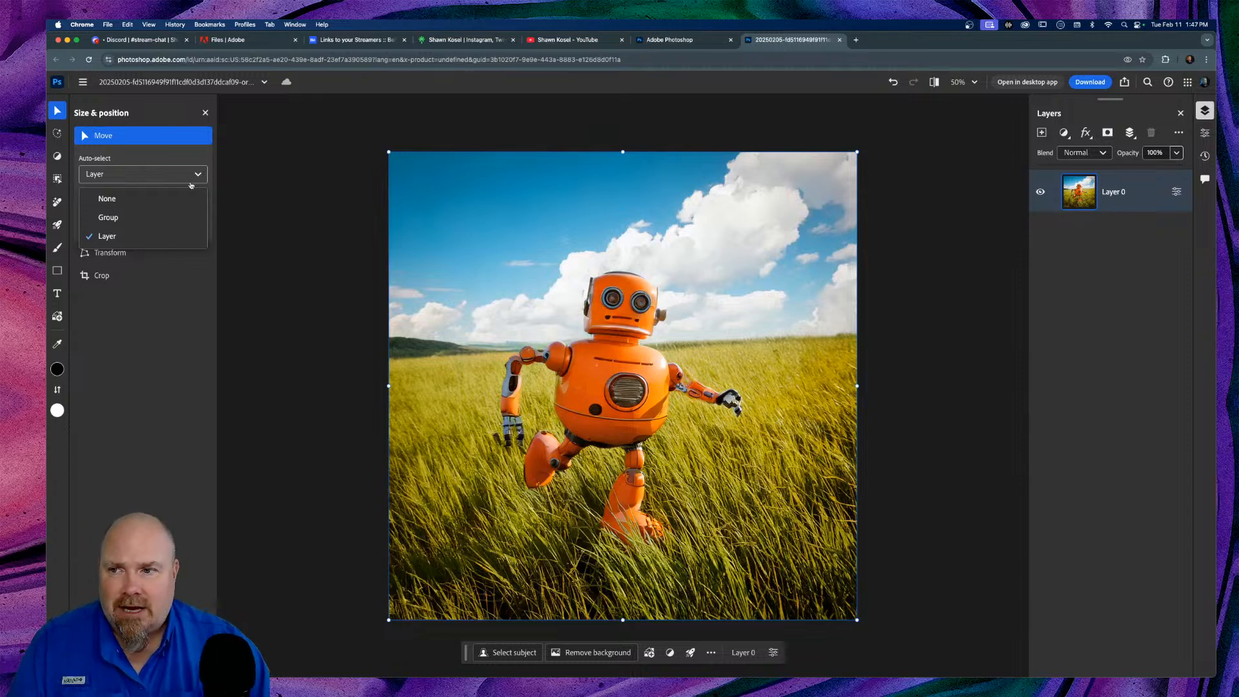
pyautogui.click(137, 198)
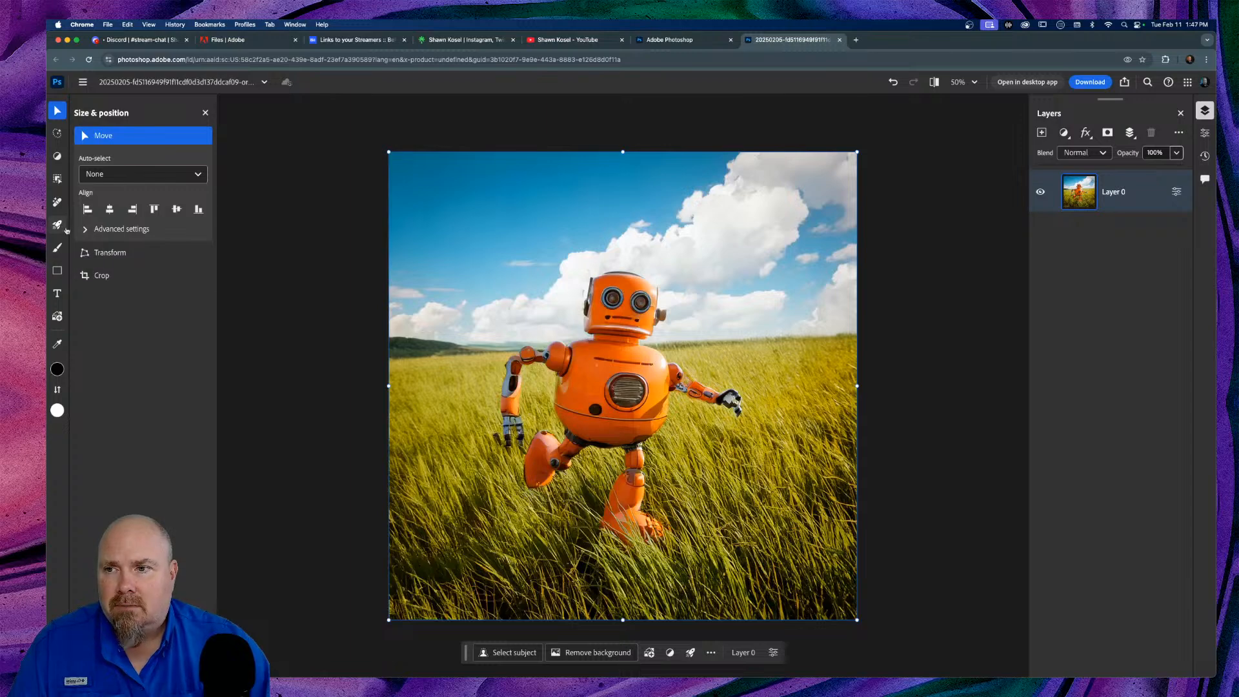
pyautogui.click(86, 231)
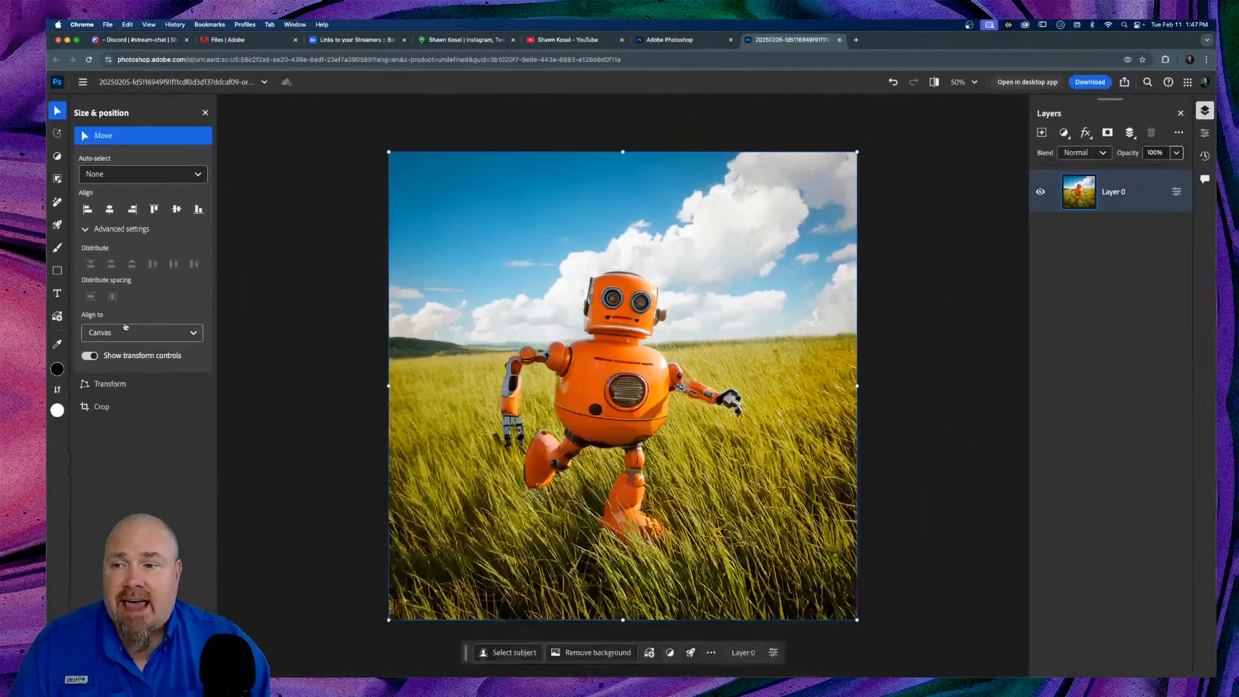
pyautogui.click(194, 333)
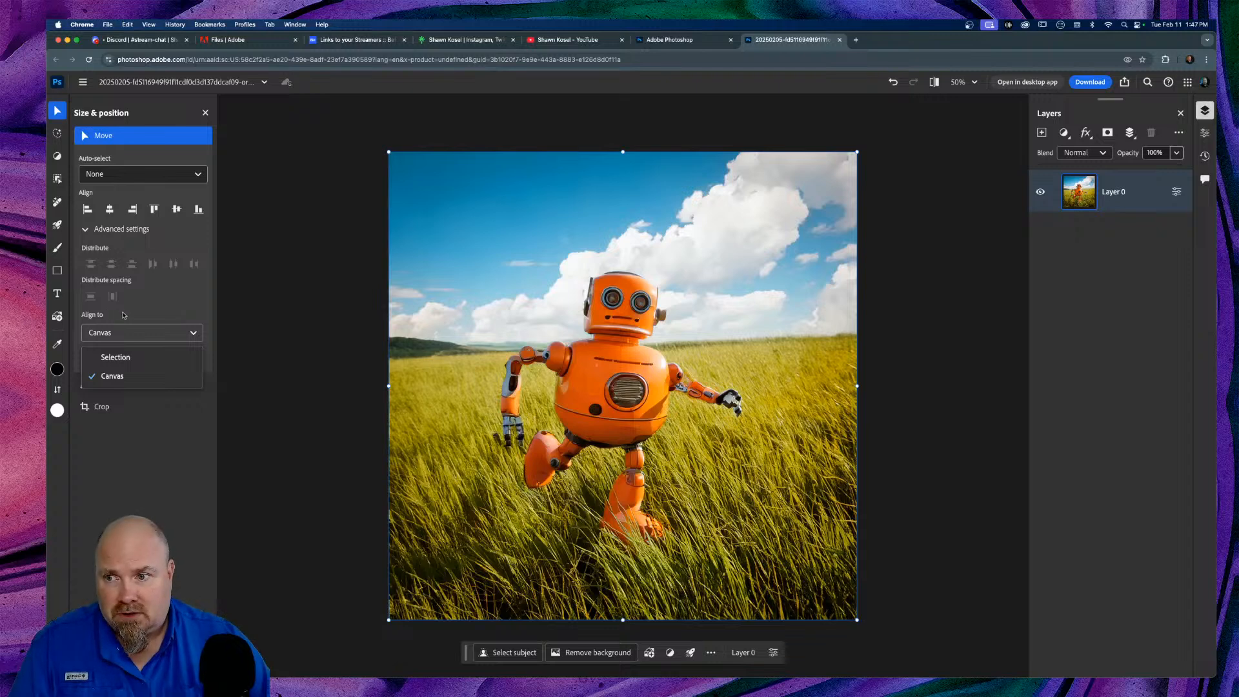
pyautogui.click(173, 312)
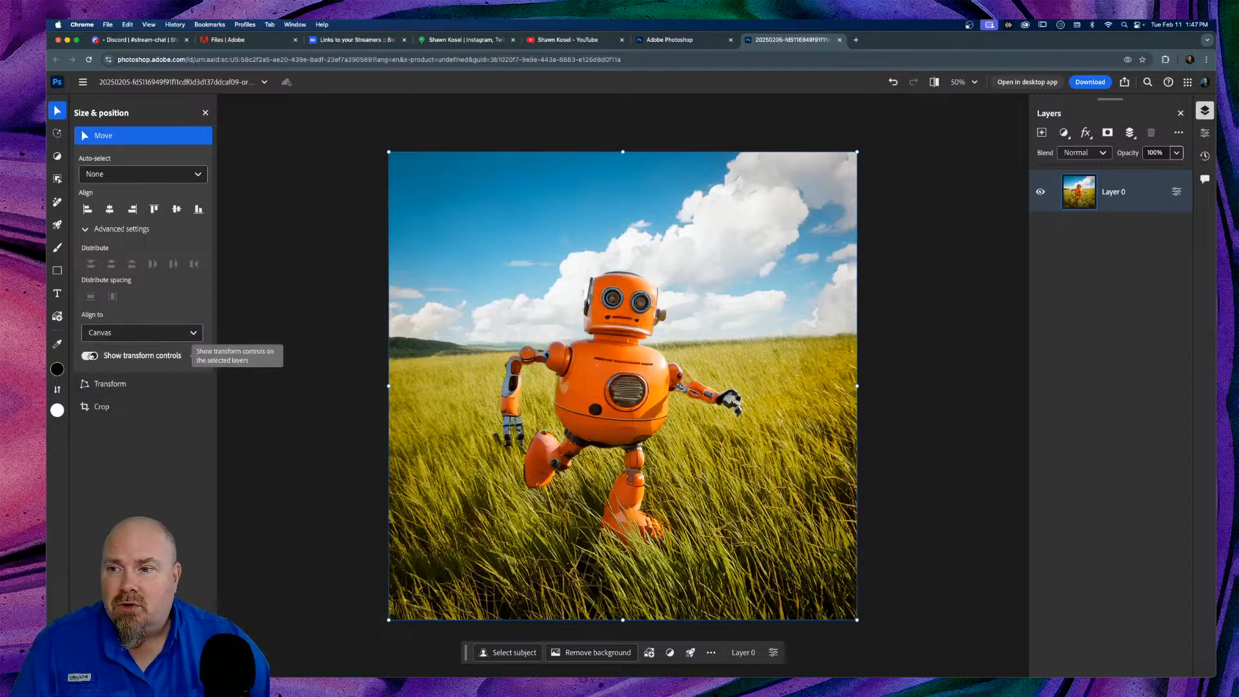
pyautogui.click(120, 387)
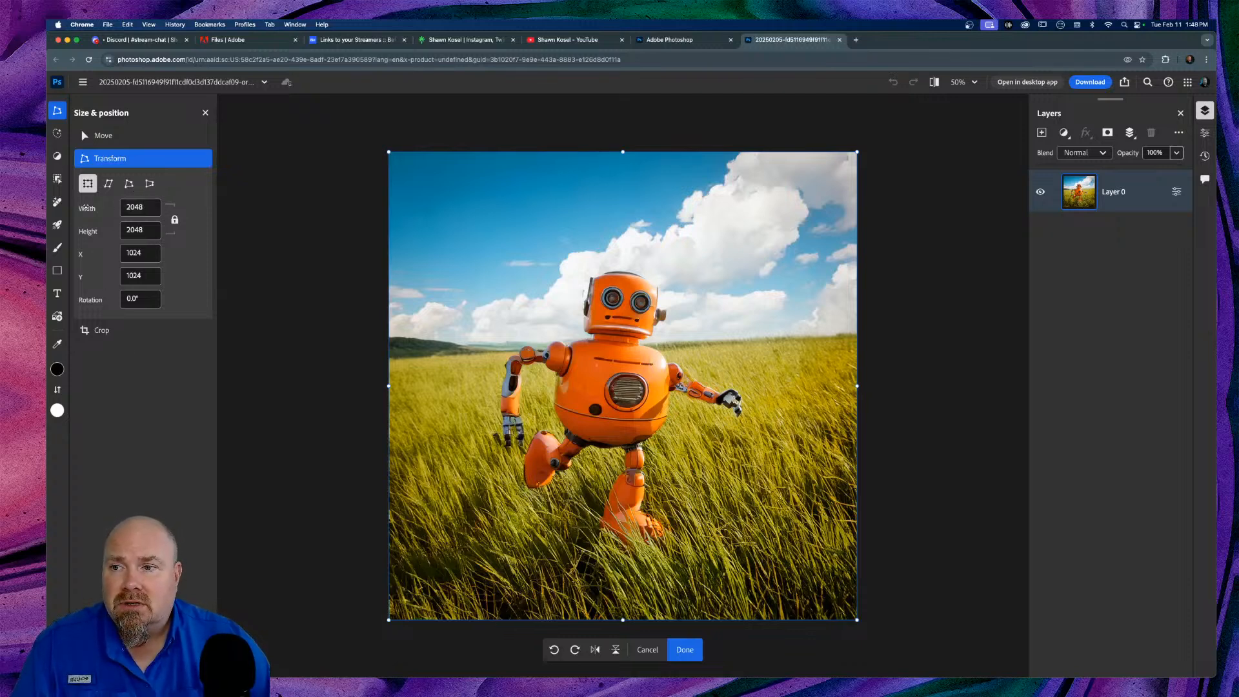
# Step: Undo the scrubbed resize and set the photo's width to 2000 pixels
pyautogui.moveTo(84, 208); pyautogui.dragTo(119, 211)
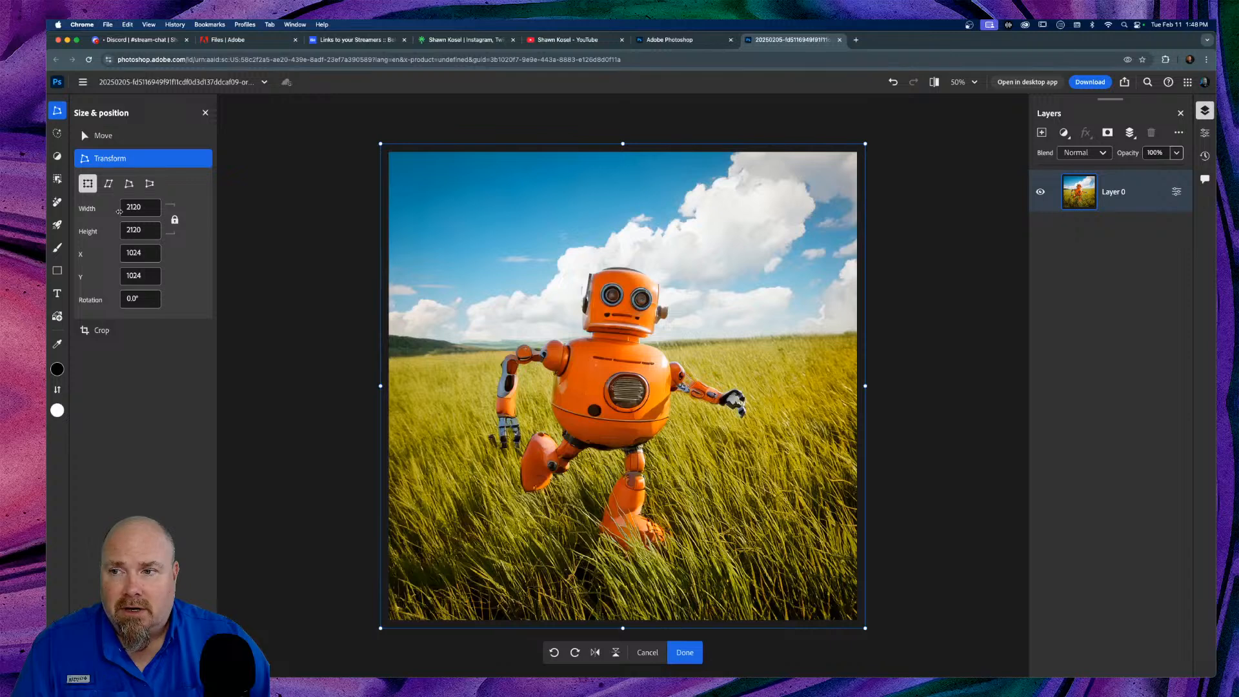
pyautogui.press('super+z')
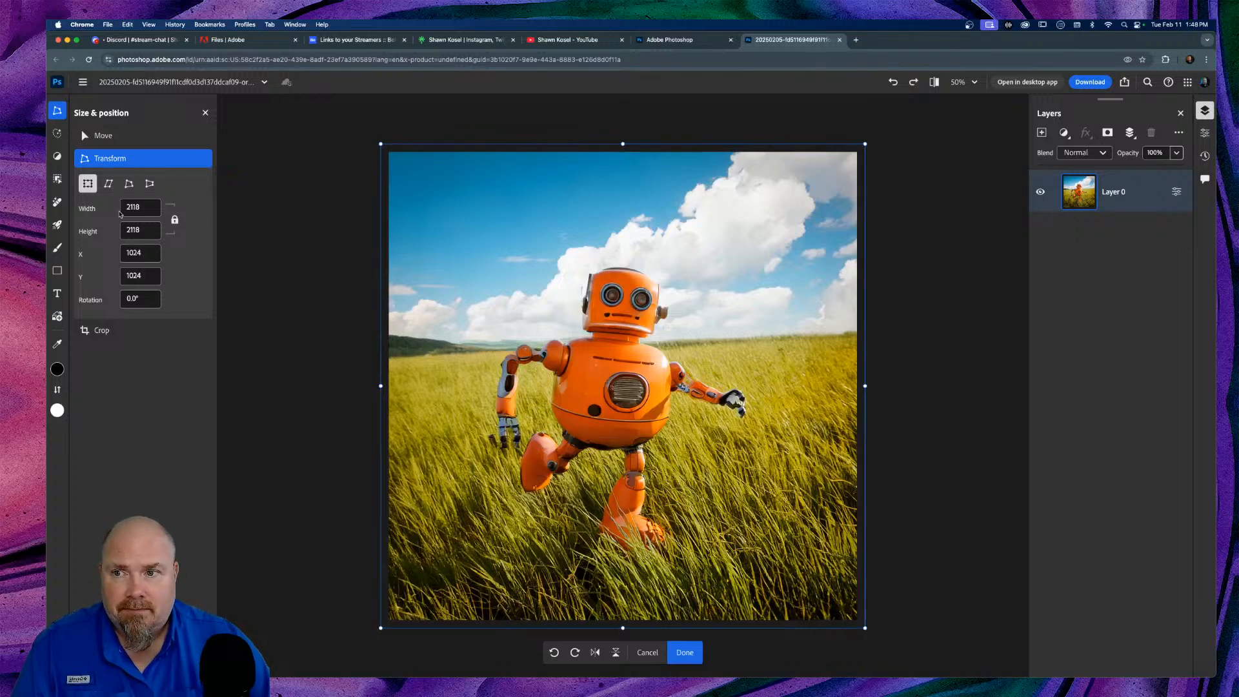
pyautogui.press('super+z')
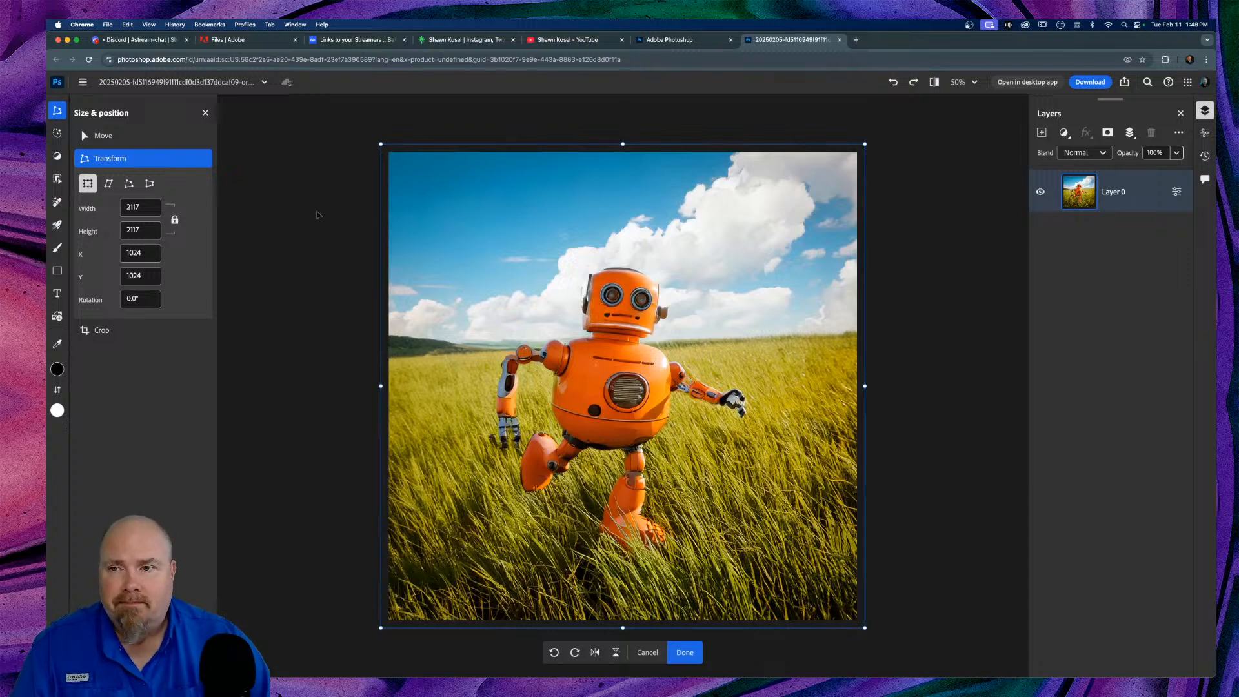
pyautogui.click(142, 205)
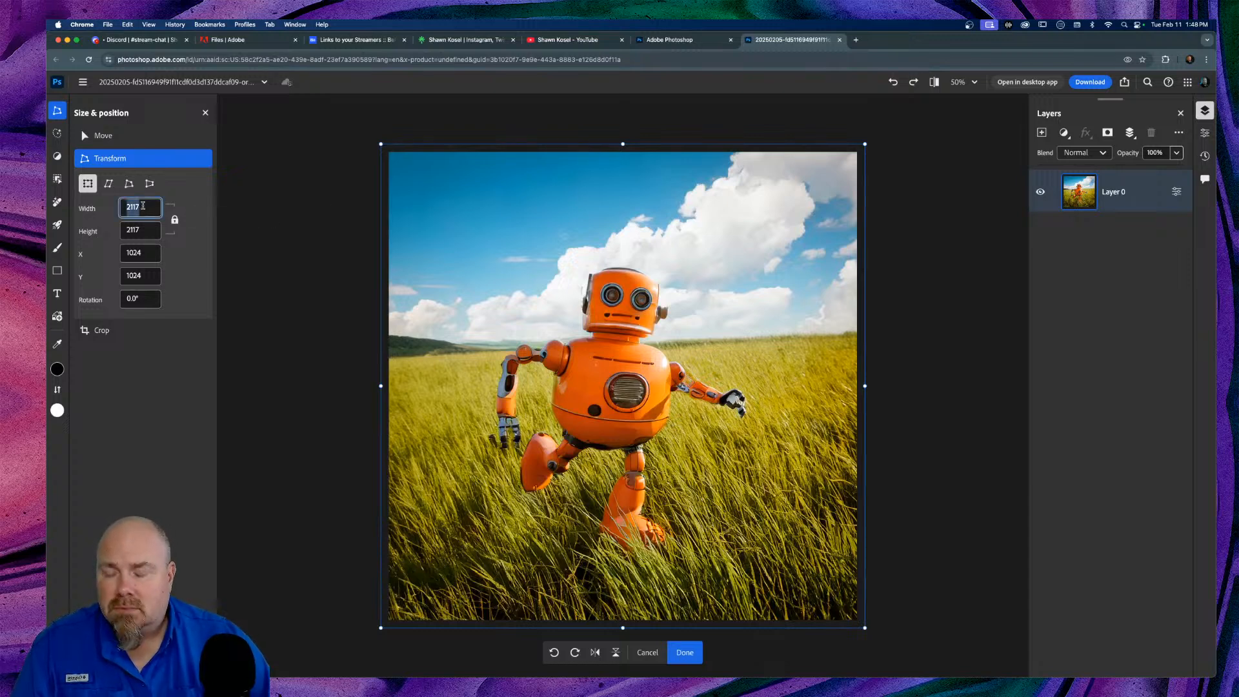
pyautogui.write('2000')
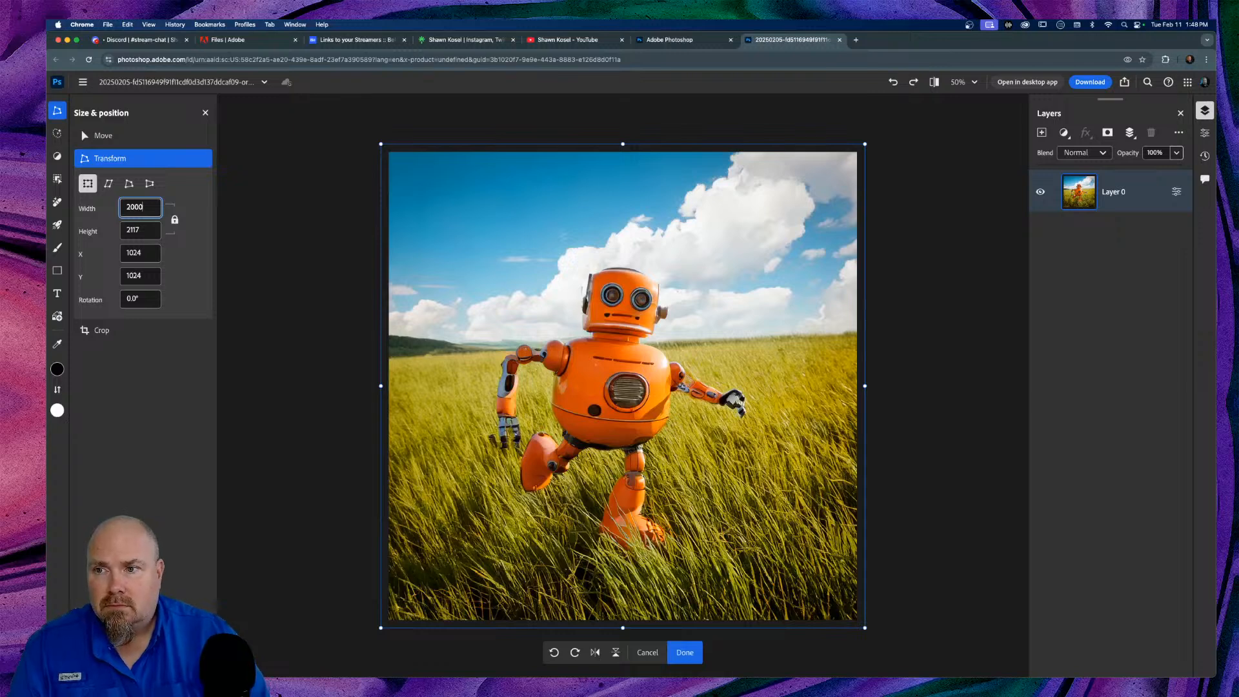
pyautogui.press('Return')
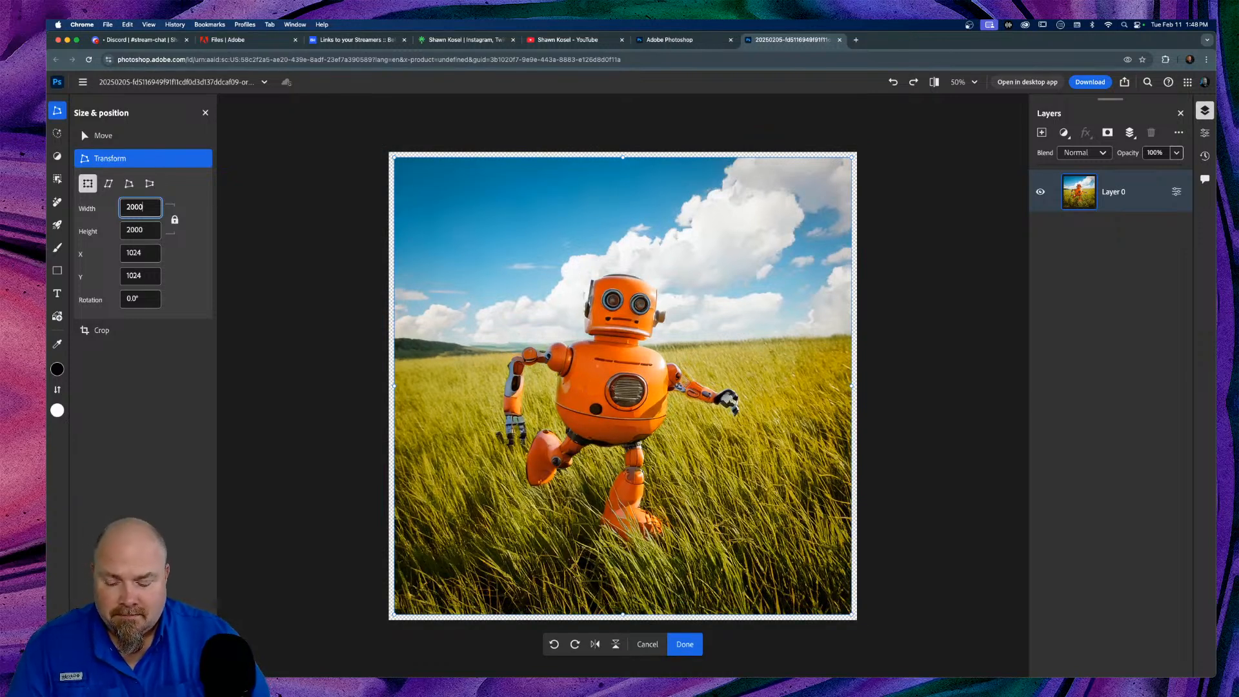
# Step: Change the width to 2100 pixels, turn off the aspect-ratio lock, and start a crop
pyautogui.press('BackSpace')
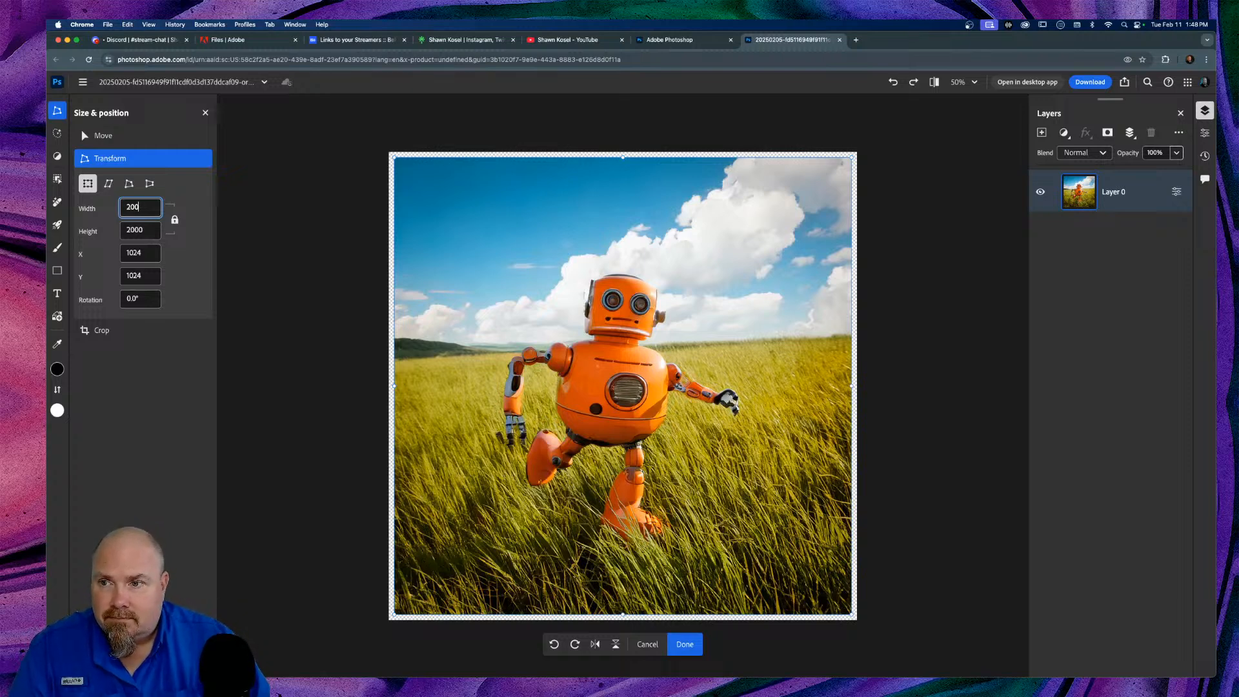
pyautogui.moveTo(140, 208); pyautogui.dragTo(85, 208)
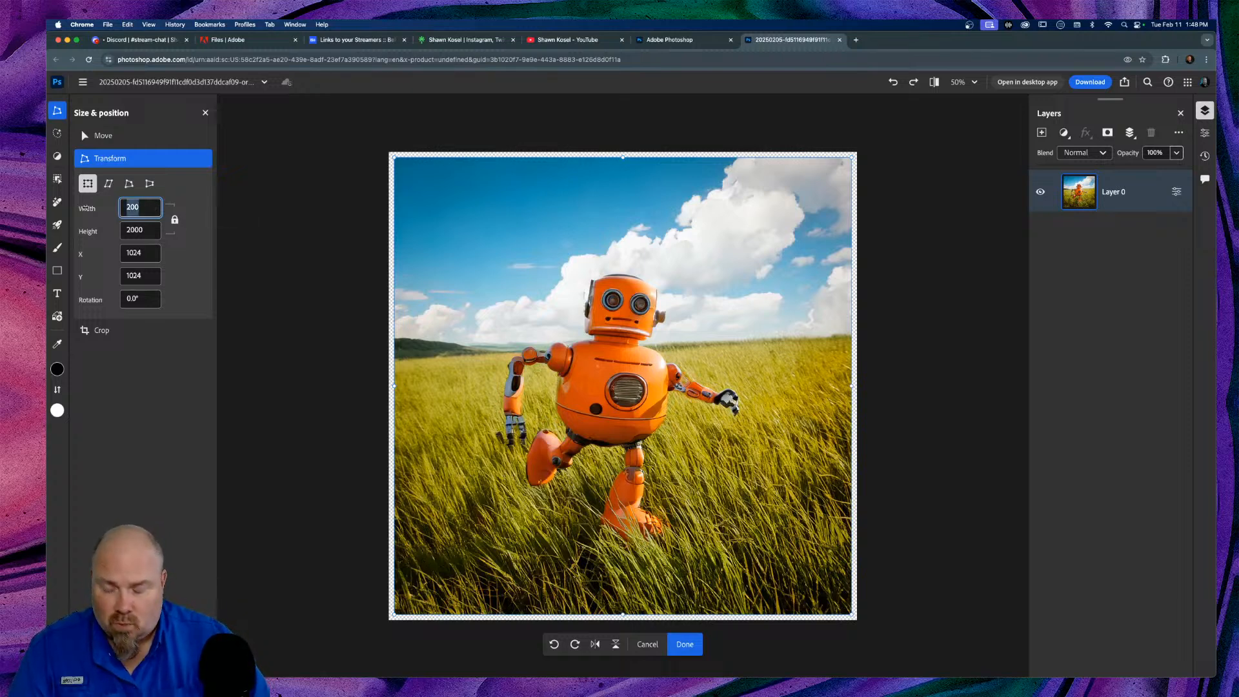
pyautogui.write('2100')
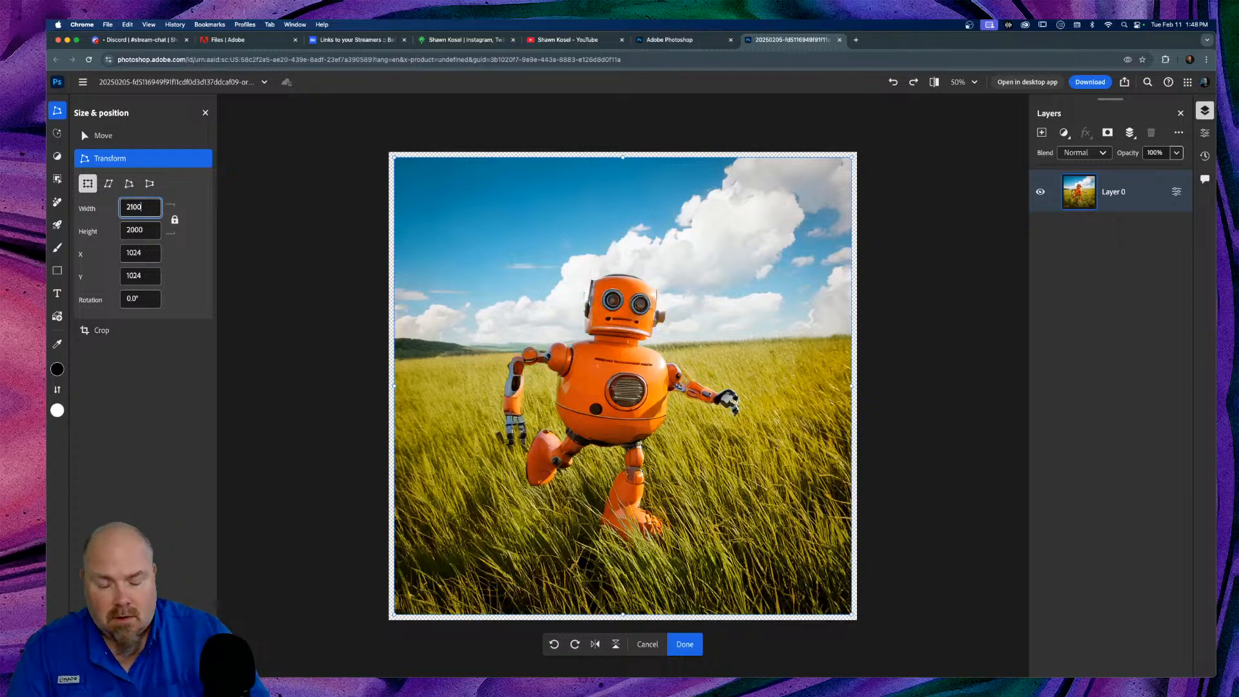
pyautogui.press('Return')
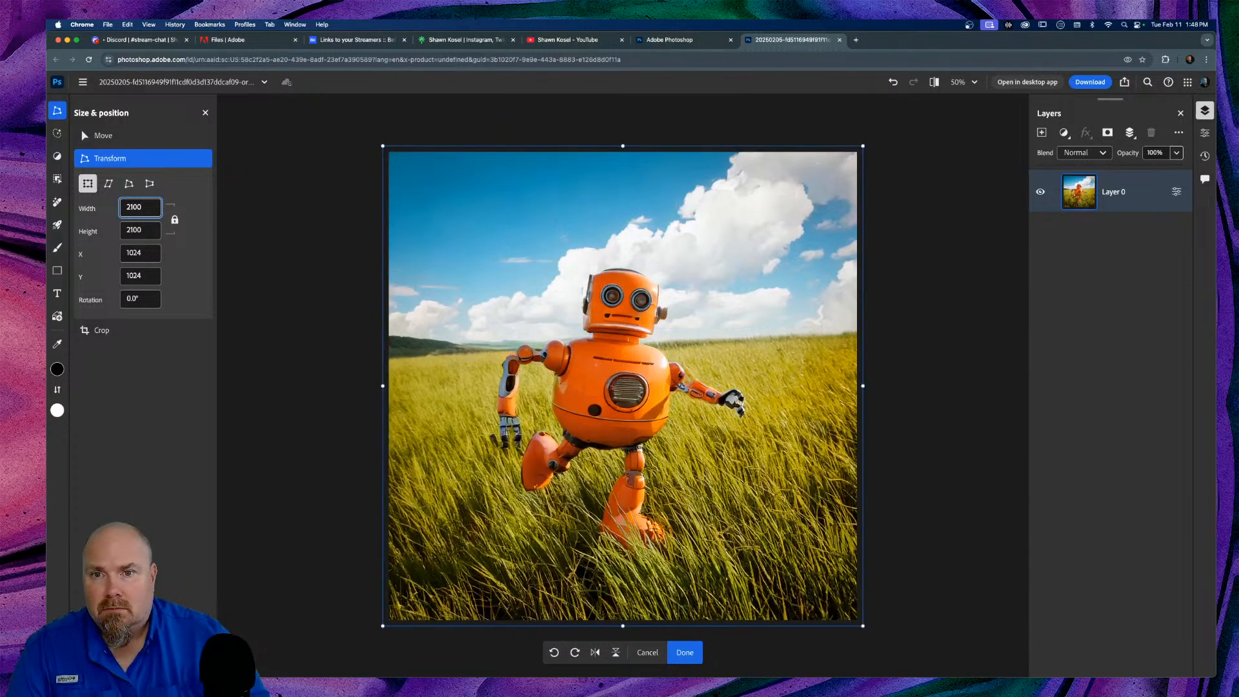
pyautogui.click(273, 216)
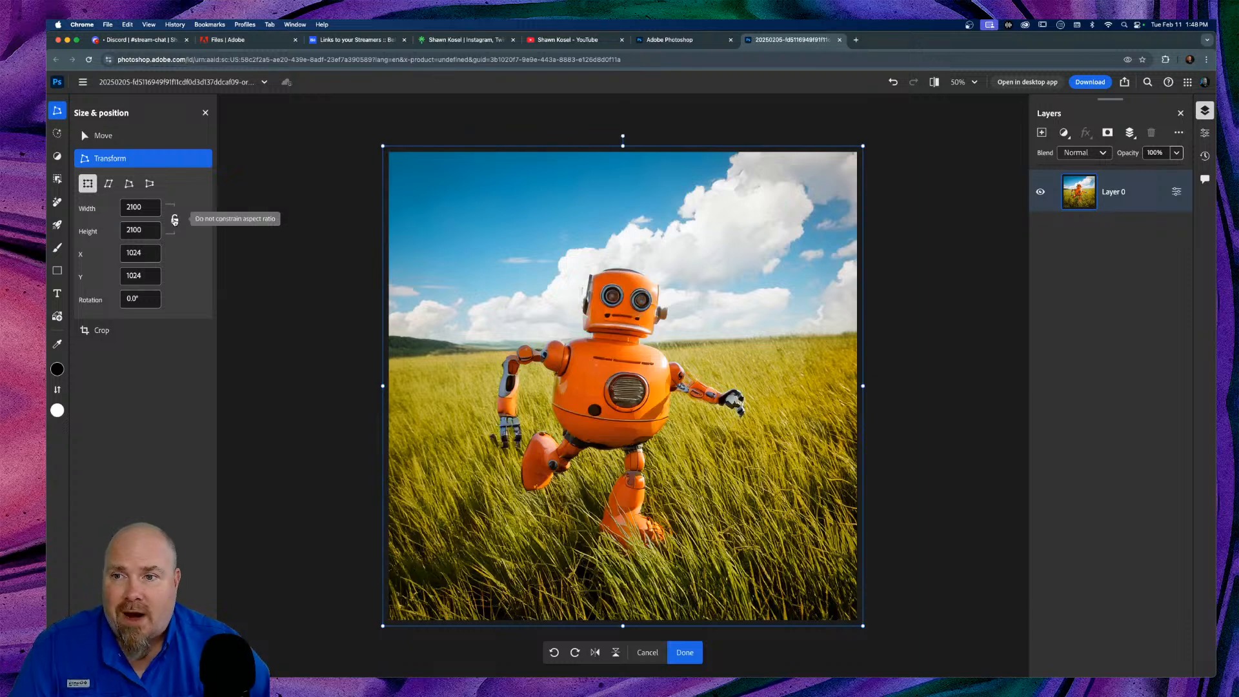
pyautogui.click(174, 220)
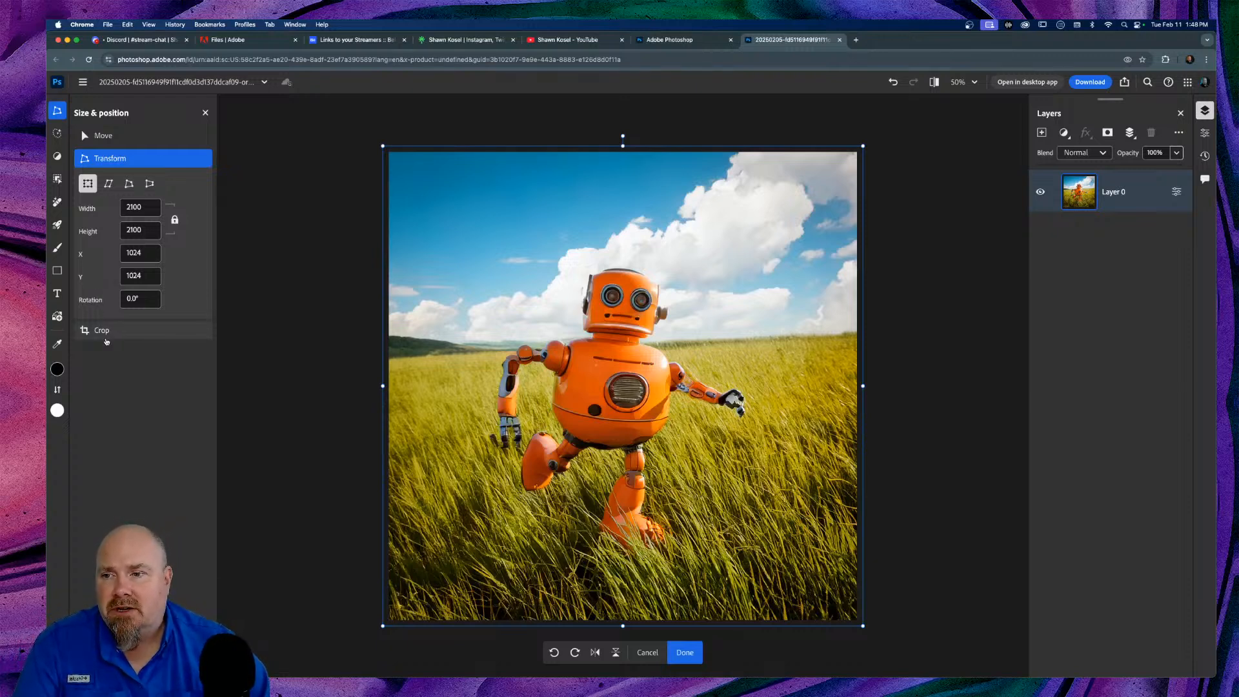
pyautogui.click(106, 335)
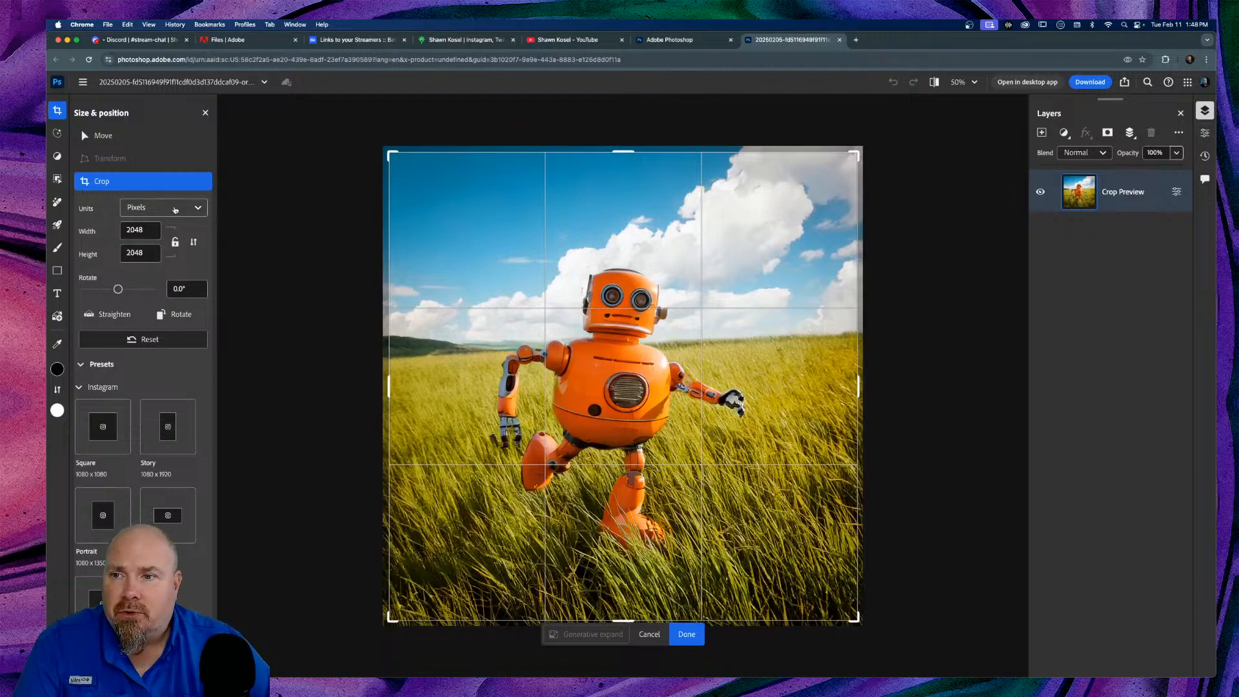
# Step: Keep the crop measured in pixels, then try a 4° tilt and undo it
pyautogui.click(198, 208)
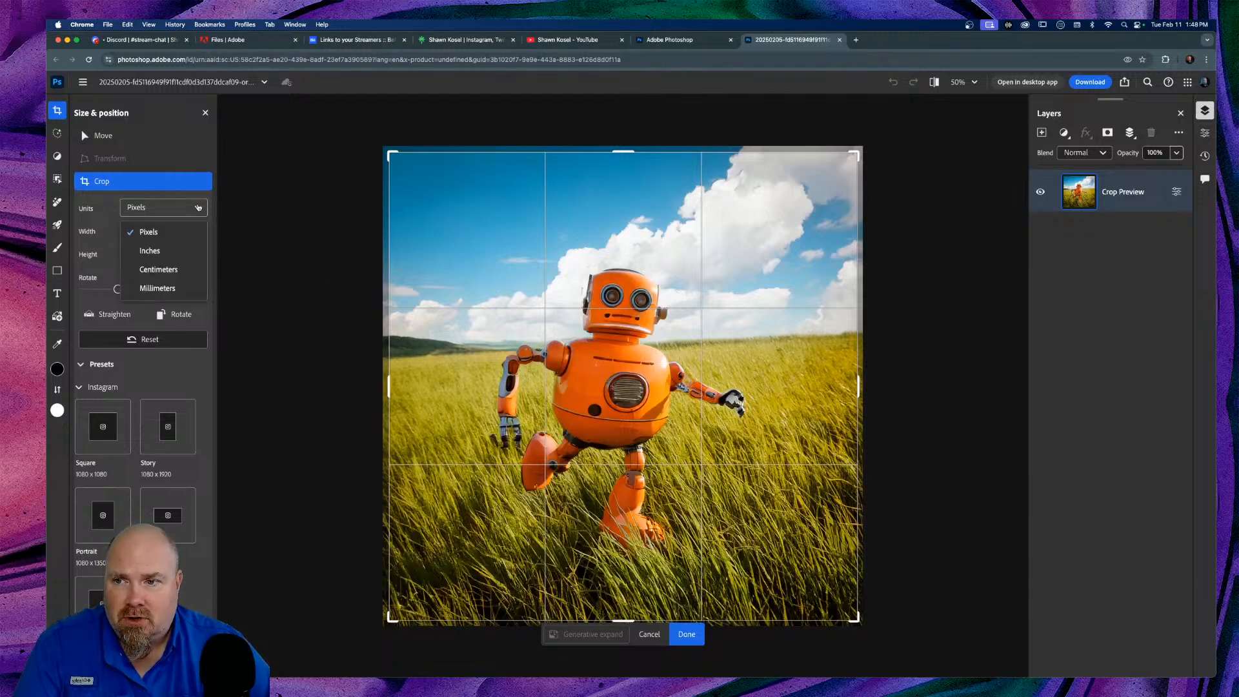
pyautogui.click(198, 208)
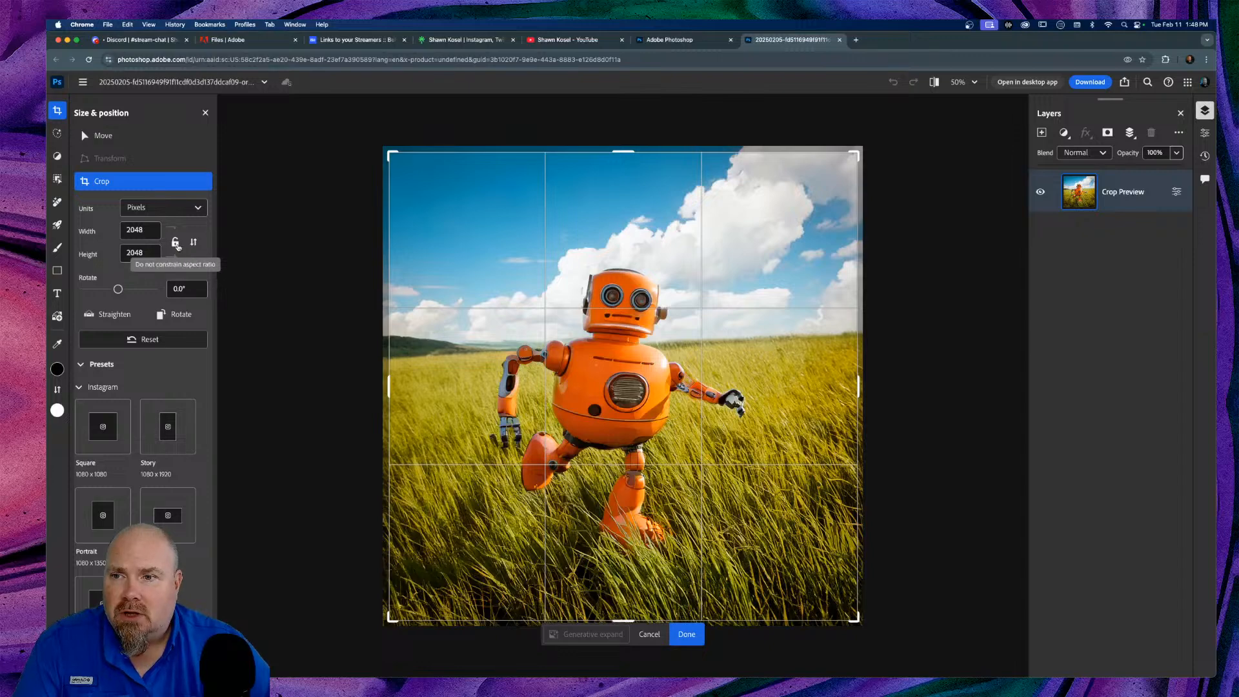
pyautogui.moveTo(118, 291)
pyautogui.mouseDown()
pyautogui.moveTo(103, 290)
pyautogui.moveTo(137, 289)
pyautogui.moveTo(118, 289)
pyautogui.mouseUp()
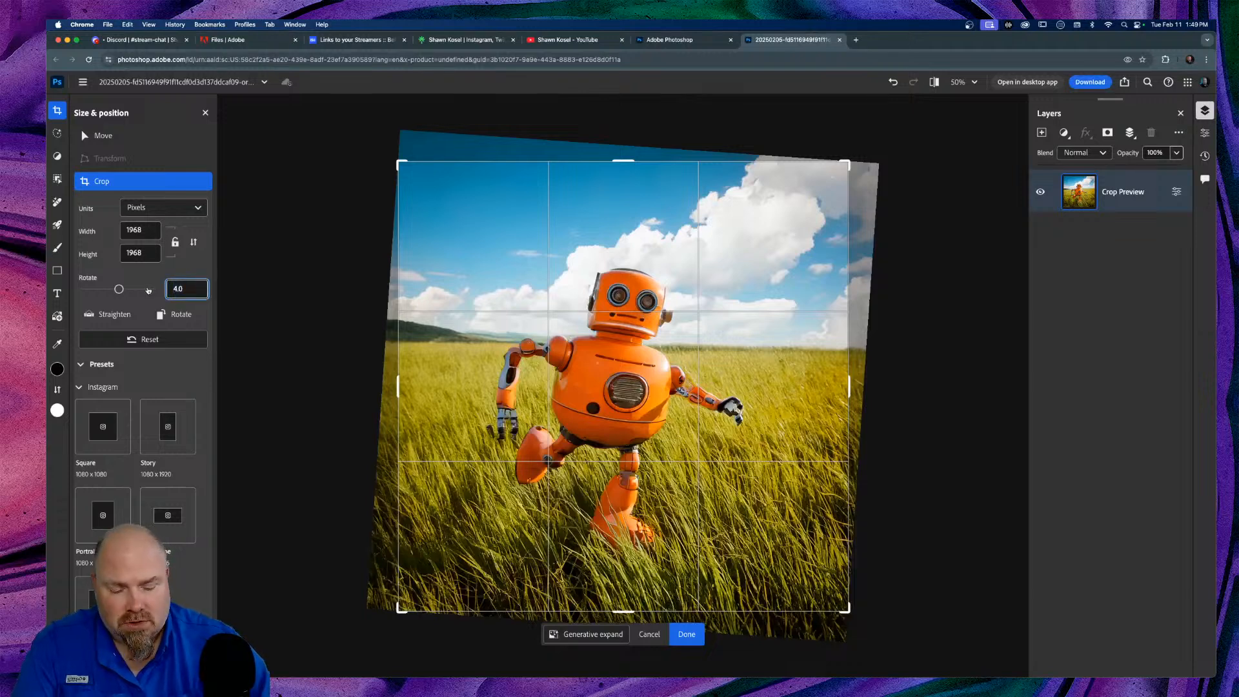
pyautogui.click(141, 310)
pyautogui.press('super+z')
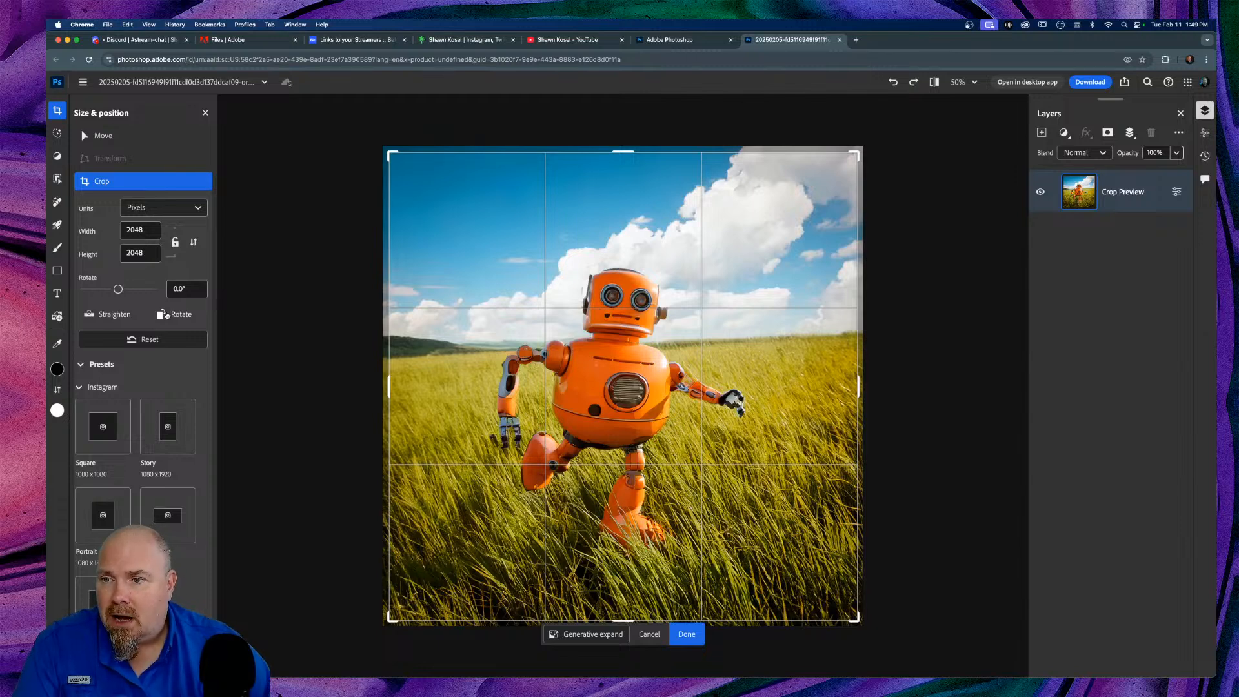
# Step: Review the crop size presets and commit the 2048 × 2048 square crop with the Move tool
pyautogui.click(82, 366)
pyautogui.click(83, 366)
pyautogui.scroll(-4, 159, 377)
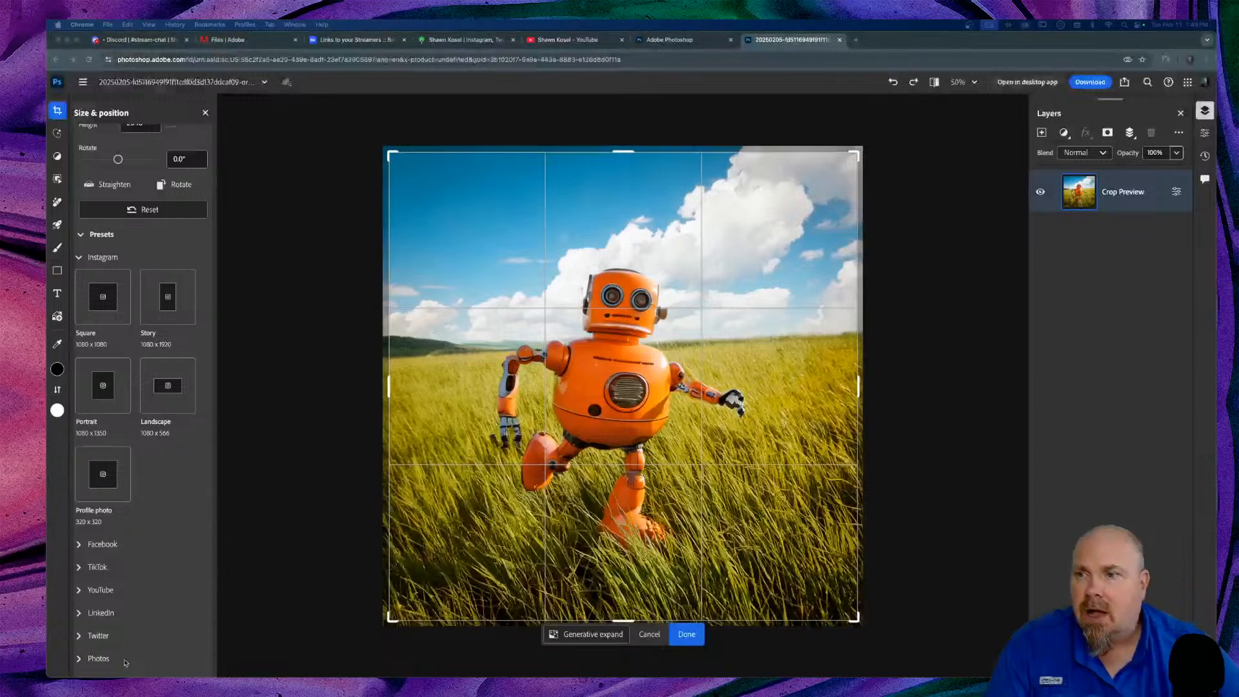
pyautogui.click(206, 113)
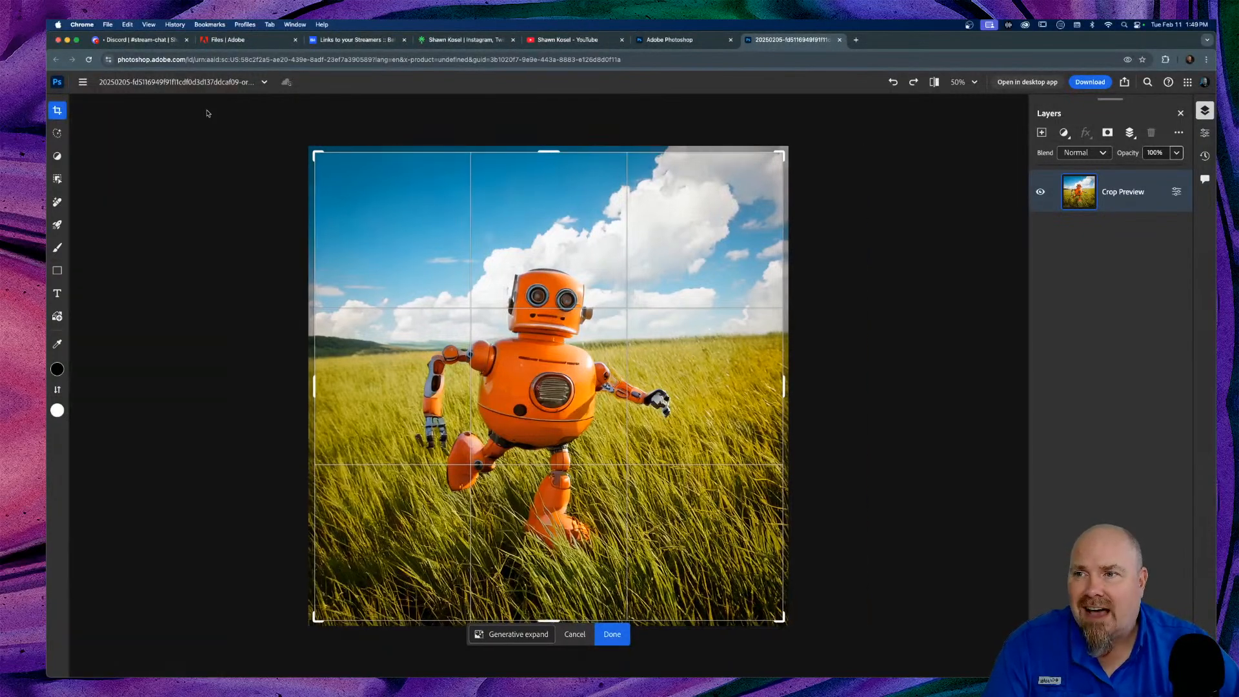
pyautogui.click(58, 111)
pyautogui.scroll(4, 93, 121)
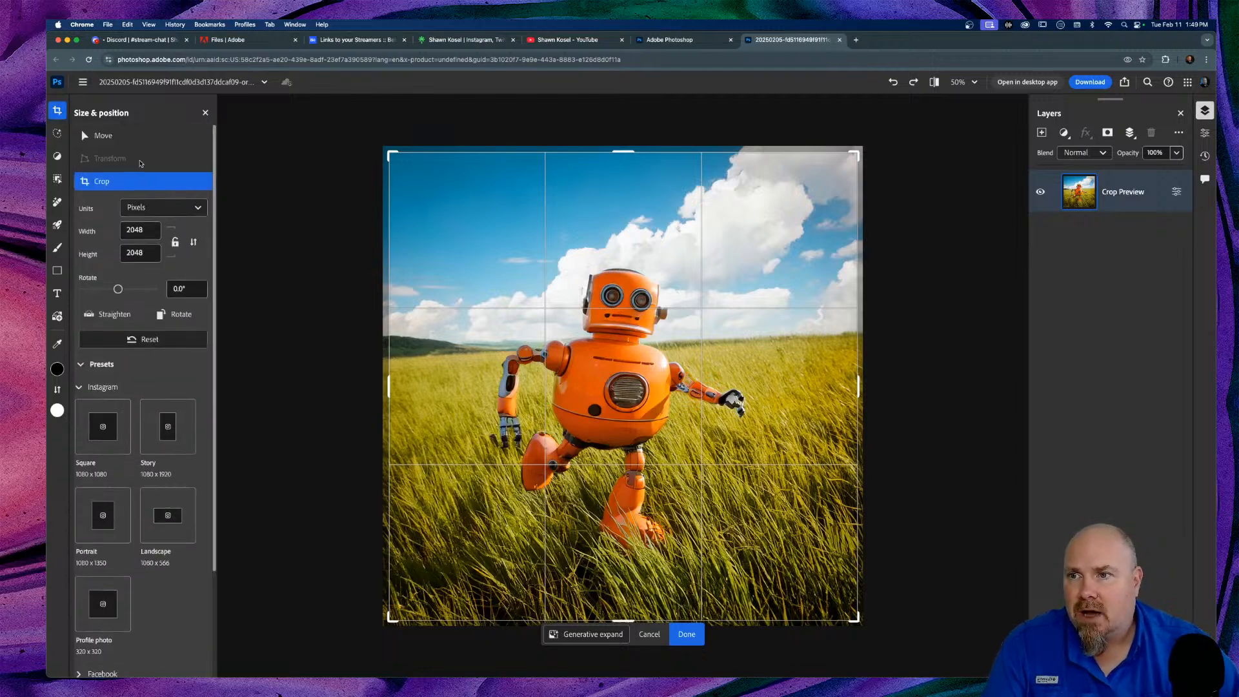
pyautogui.click(98, 135)
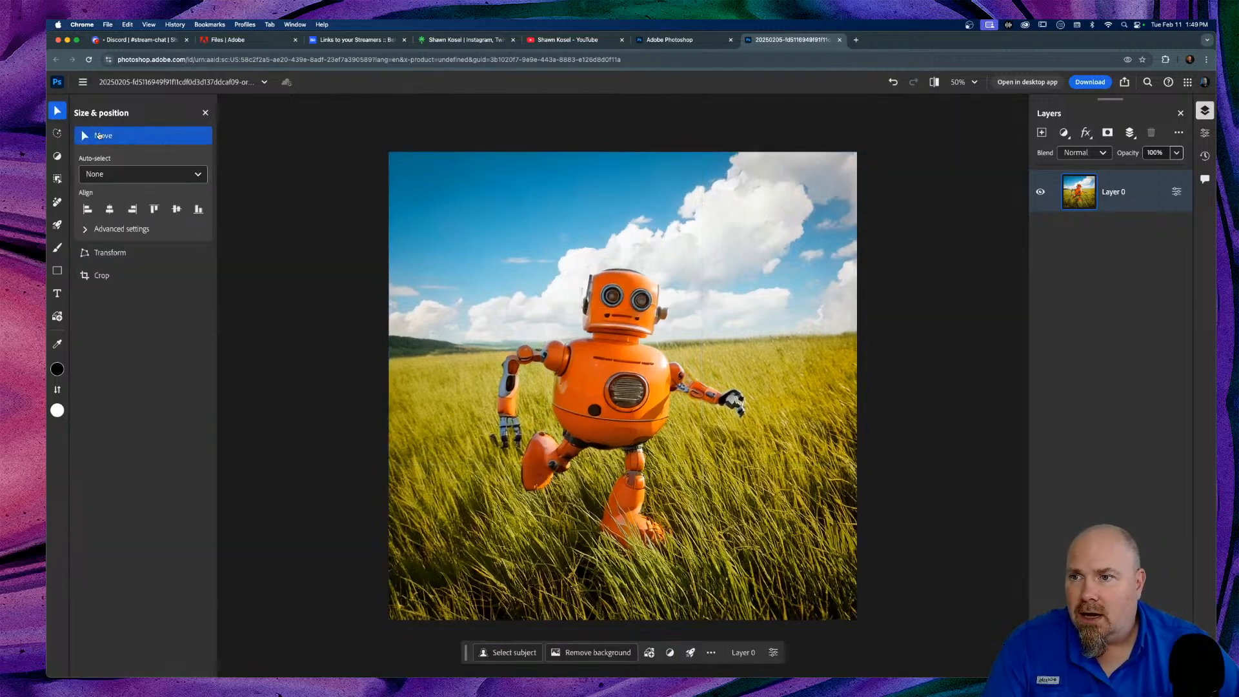
# Step: Bring up the Generative AI options, then the Shapes tool's shape presets
pyautogui.click(58, 134)
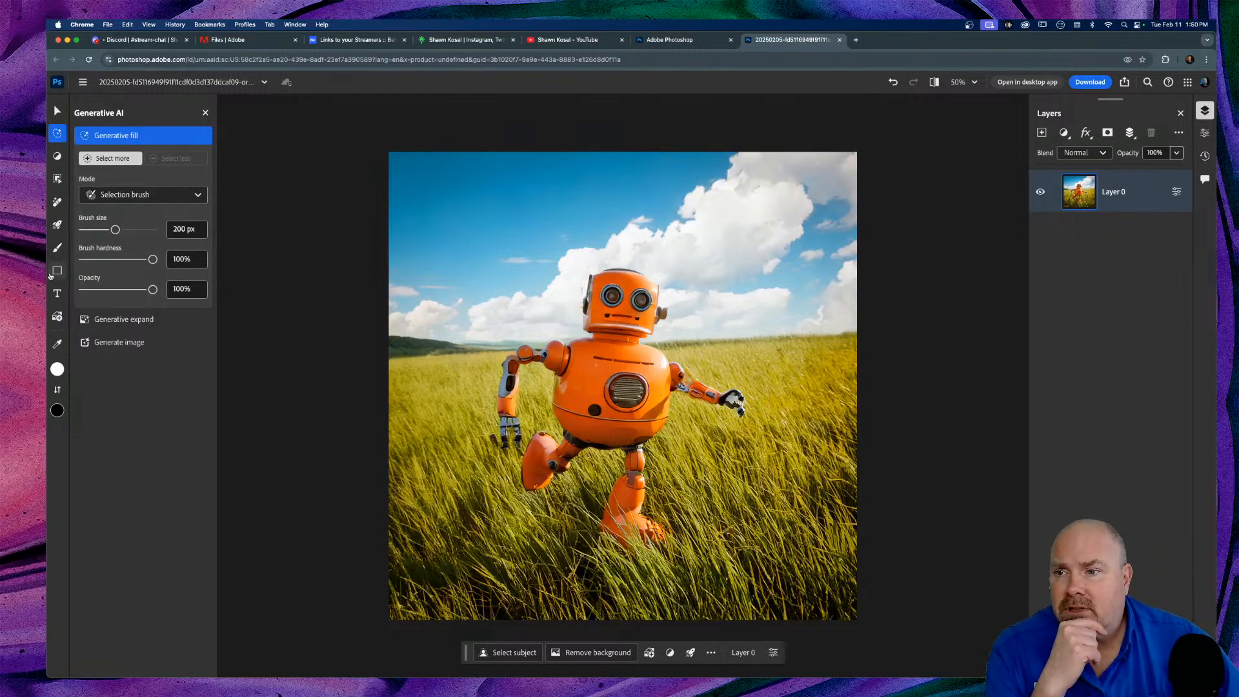
pyautogui.click(59, 271)
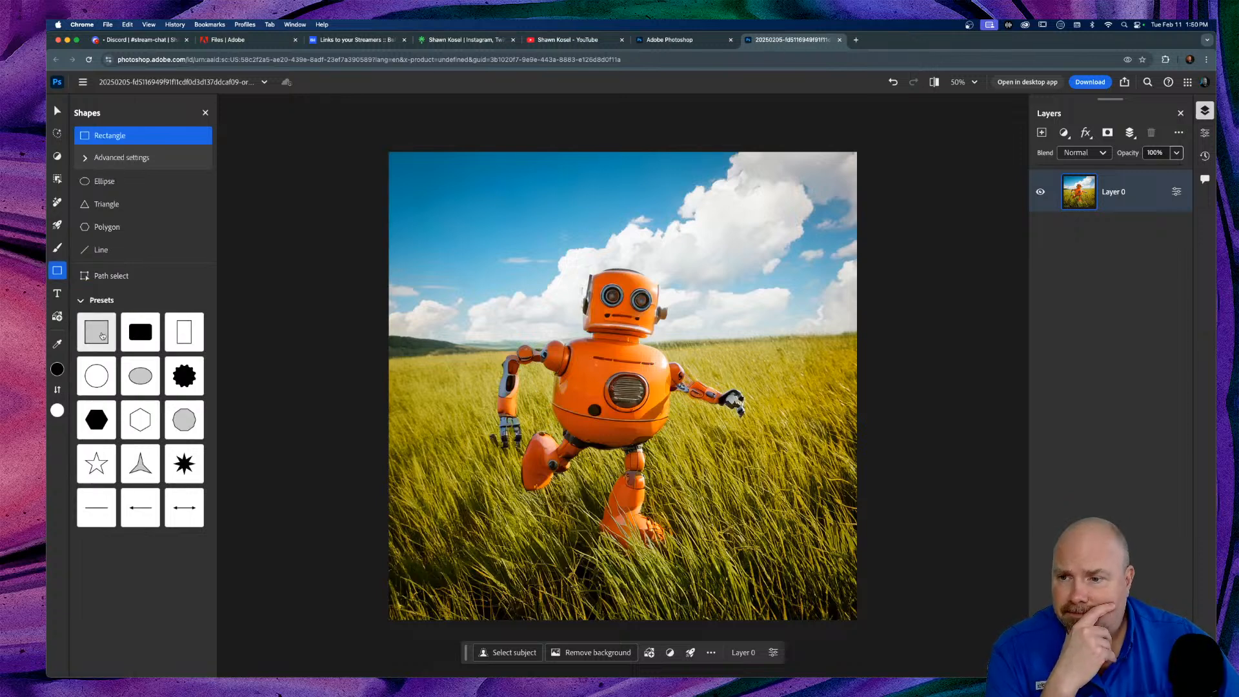
# Step: Add a starburst gear shape in the sky left of the robot and try a red foreground colour
pyautogui.click(186, 376)
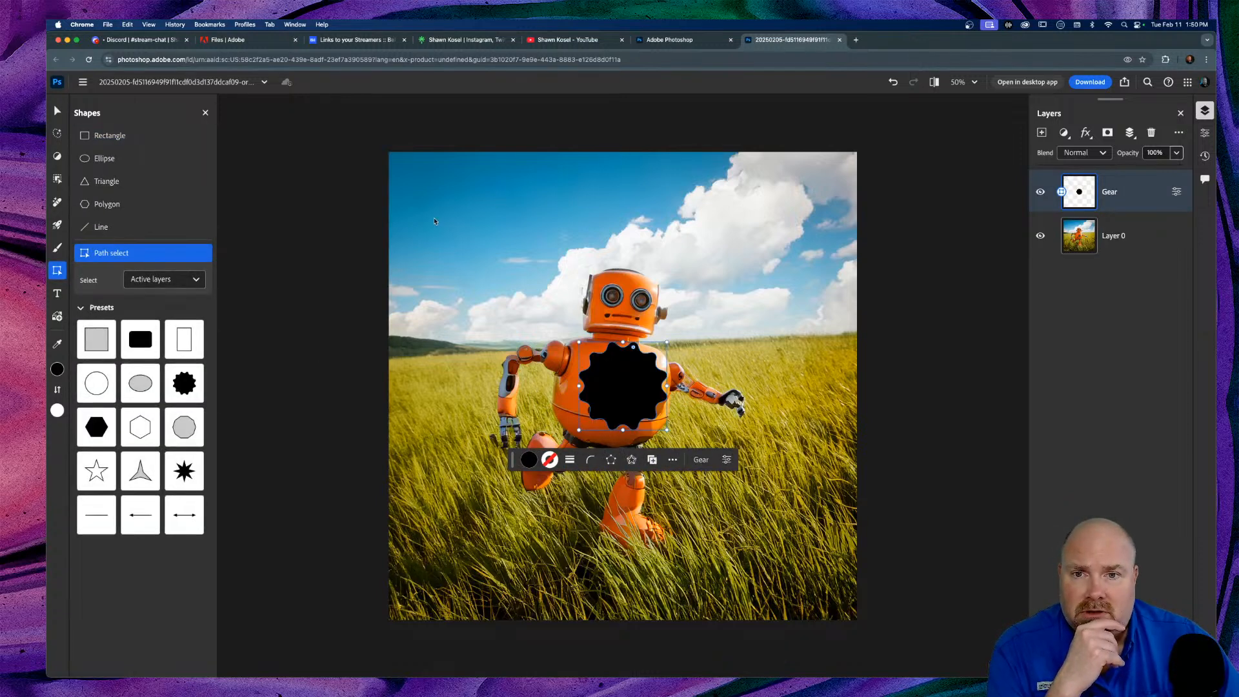
pyautogui.moveTo(631, 379); pyautogui.dragTo(522, 255)
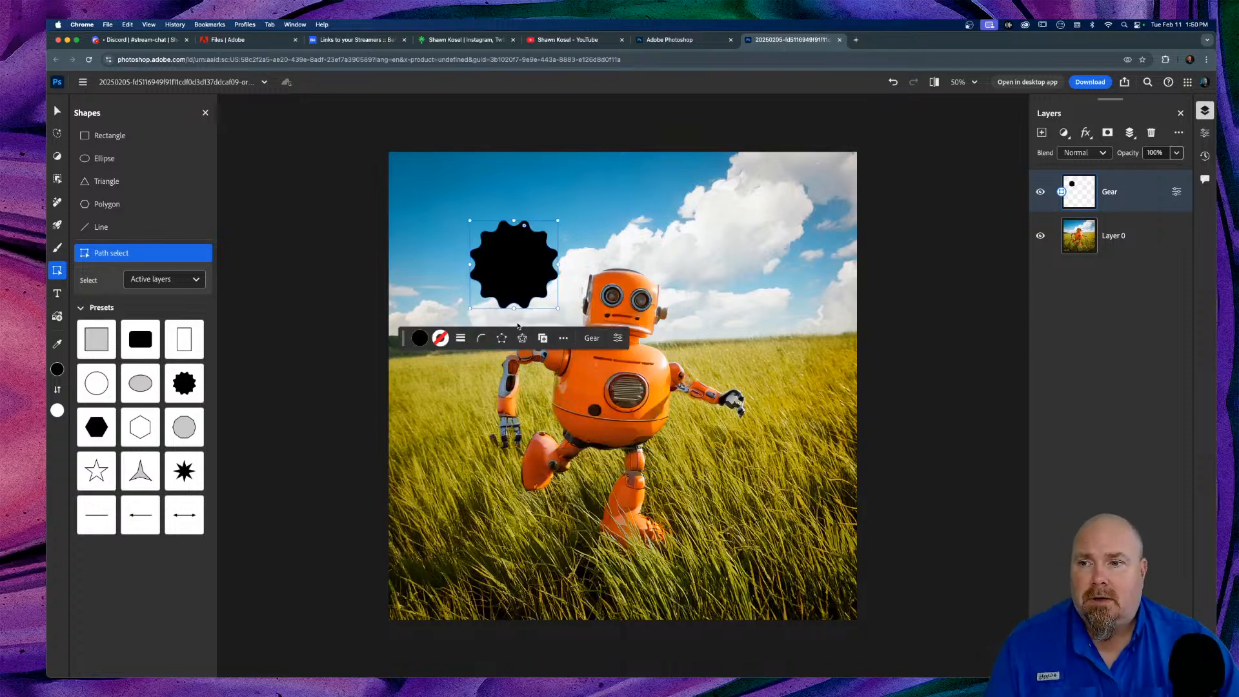
pyautogui.click(57, 369)
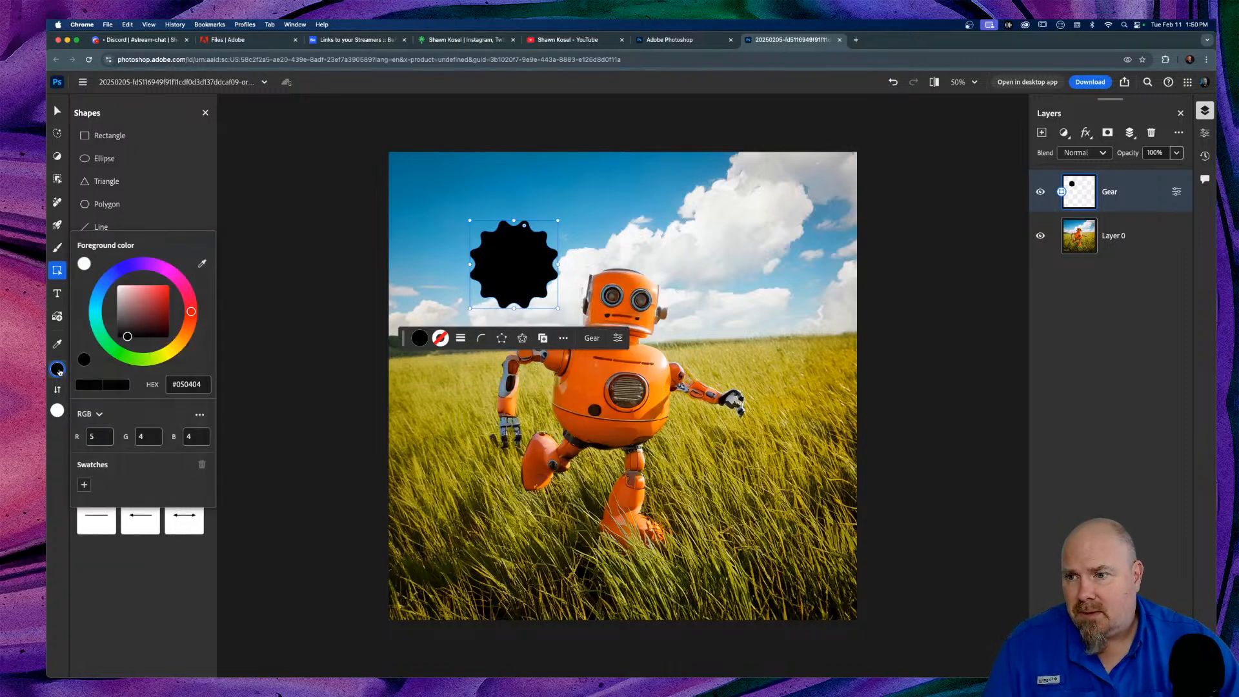
pyautogui.moveTo(151, 304)
pyautogui.mouseDown()
pyautogui.moveTo(160, 299)
pyautogui.moveTo(146, 295)
pyautogui.mouseUp()
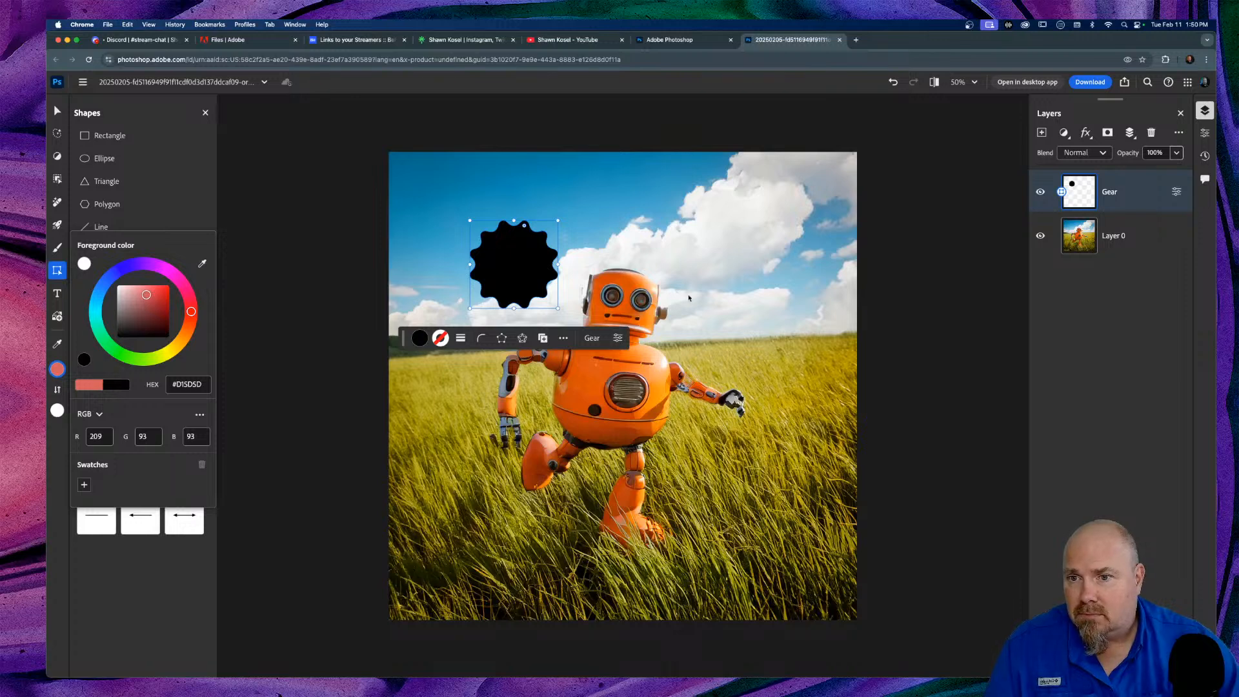
pyautogui.click(715, 246)
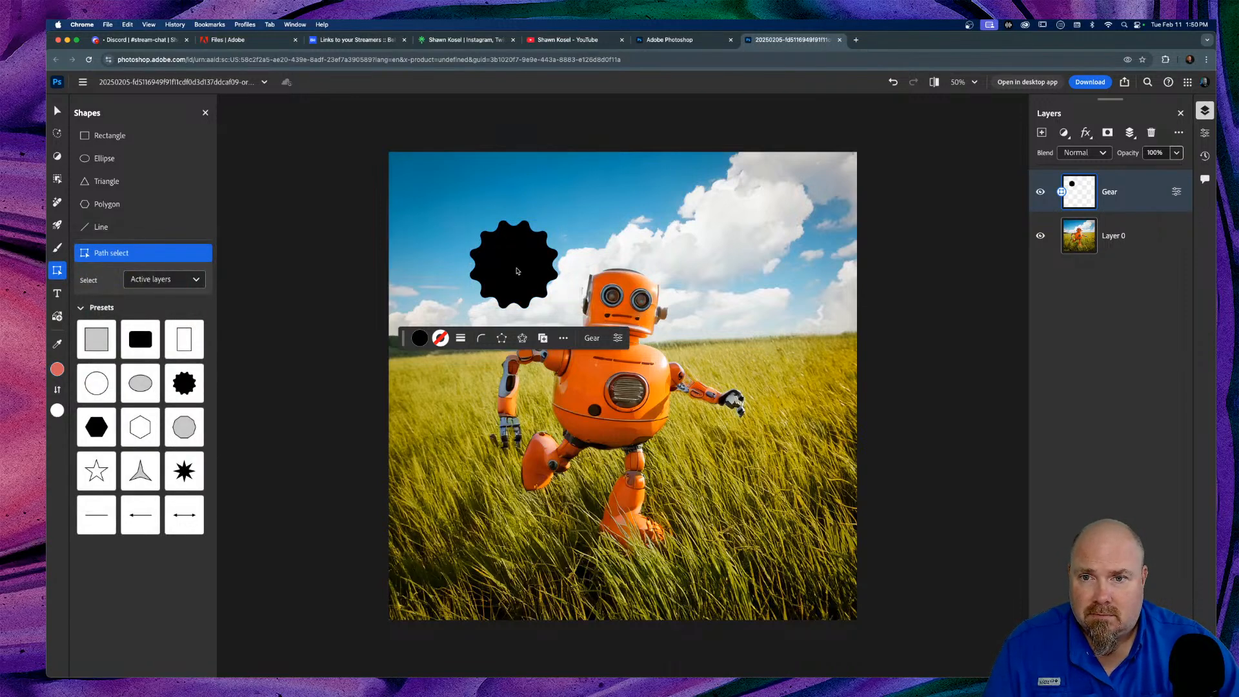
# Step: Sample black from the gear with the Eyedropper as the foreground colour and select the gear
pyautogui.click(517, 271)
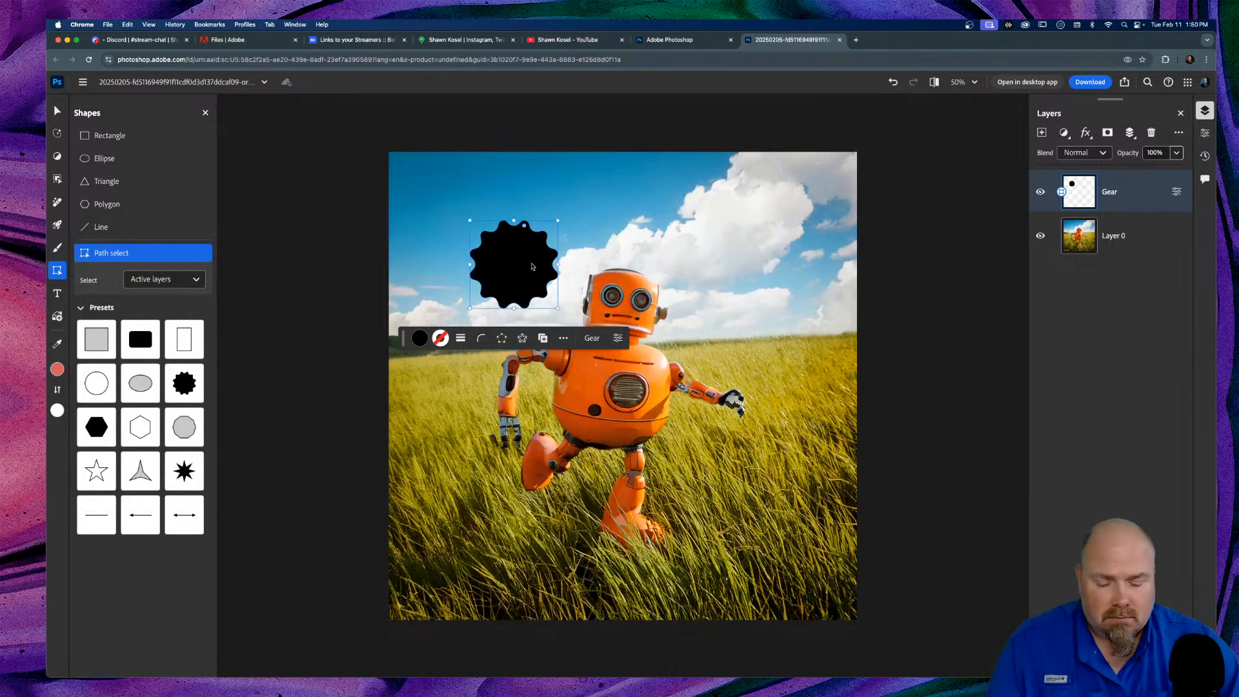
pyautogui.press('i')
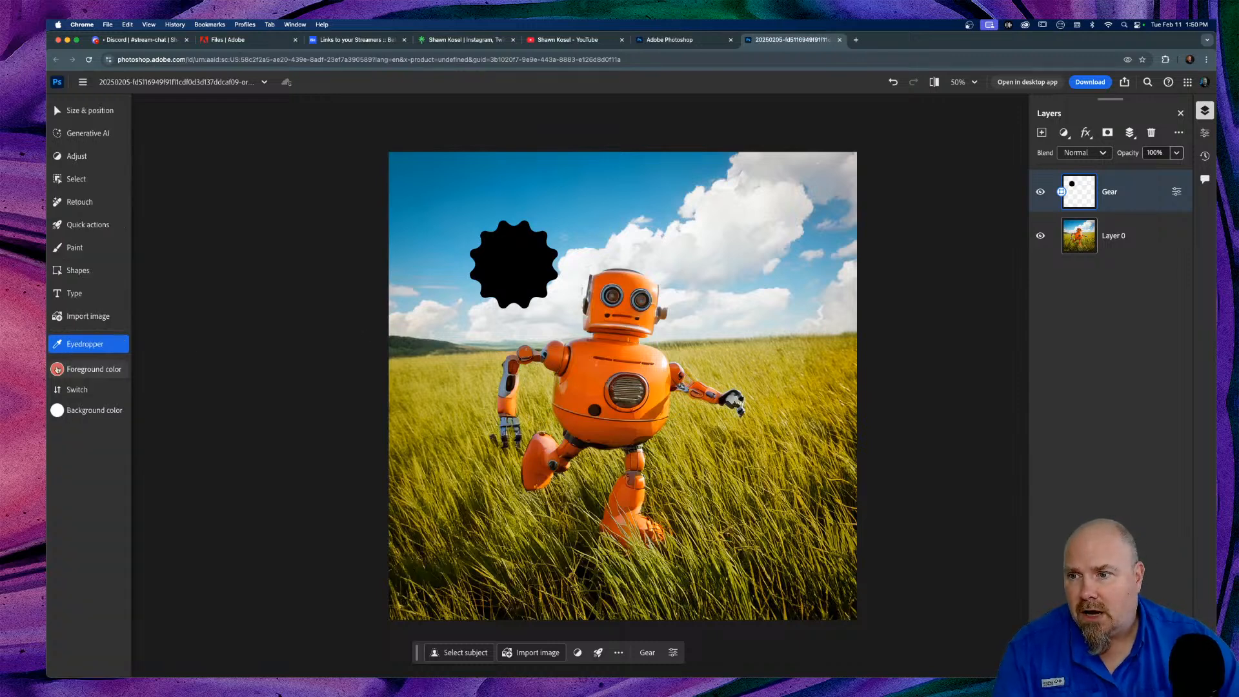
pyautogui.click(58, 370)
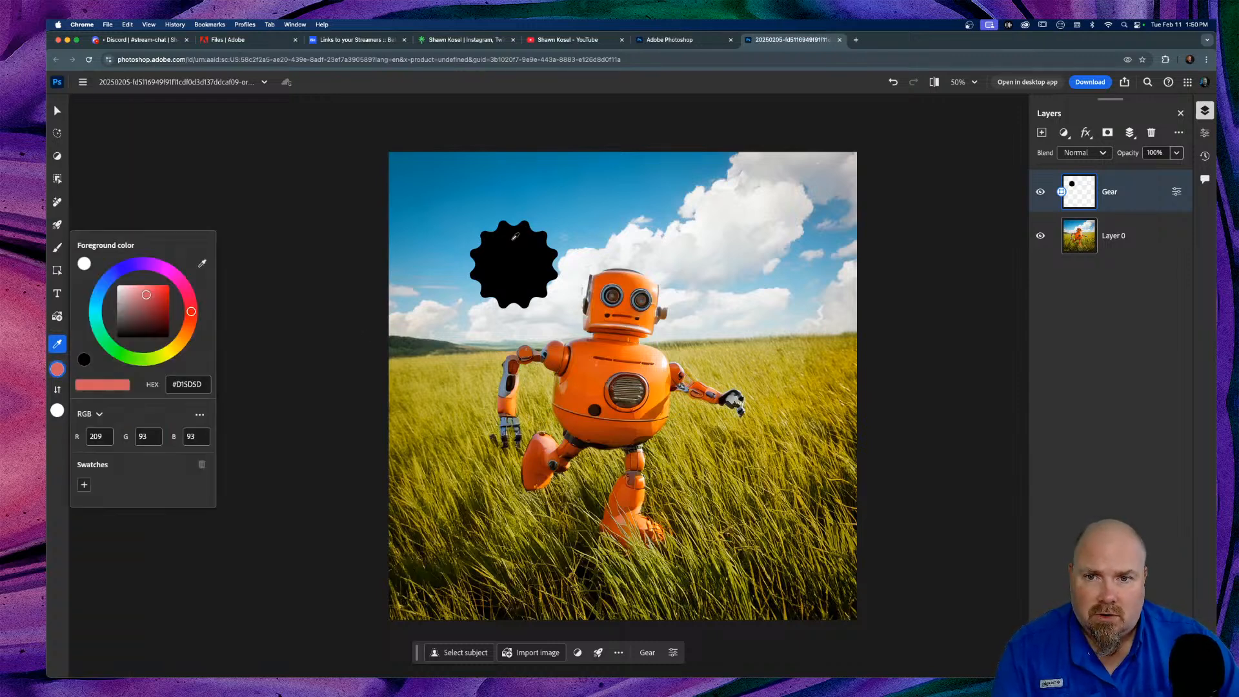
pyautogui.moveTo(592, 294); pyautogui.dragTo(540, 271)
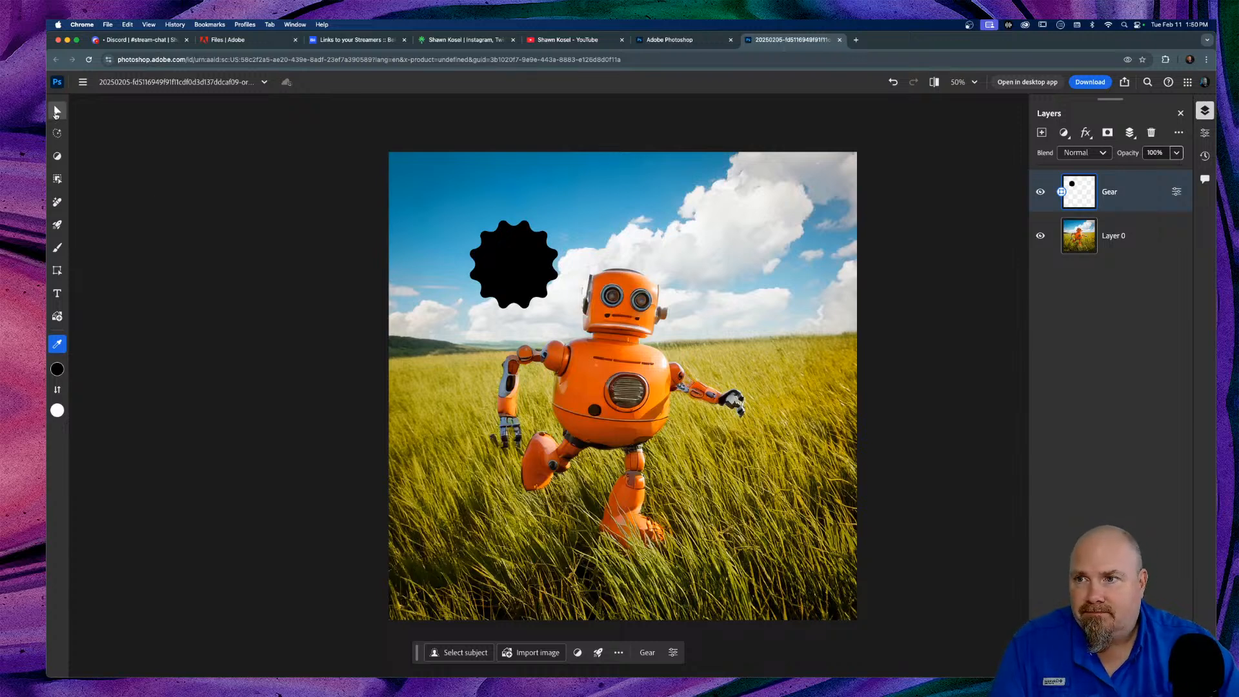
pyautogui.click(63, 113)
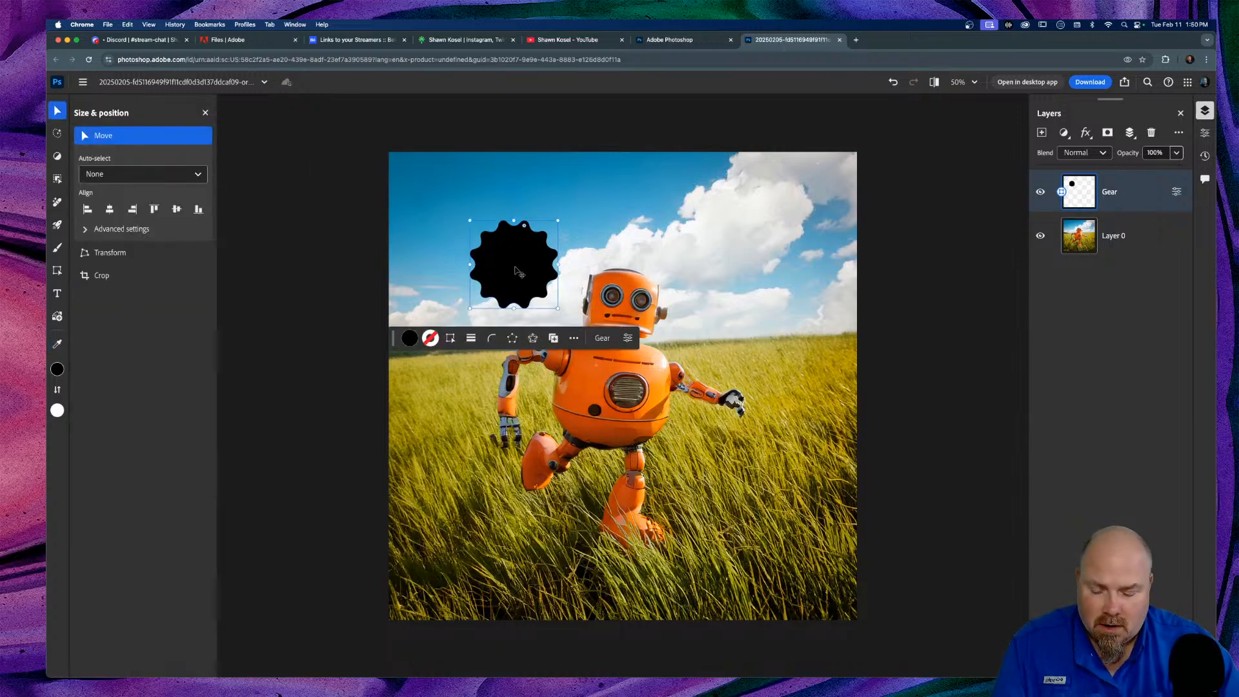
# Step: Duplicate the gear to the right into the clouds and give the Gear copy a pink fill
pyautogui.moveTo(519, 271); pyautogui.dragTo(612, 265)
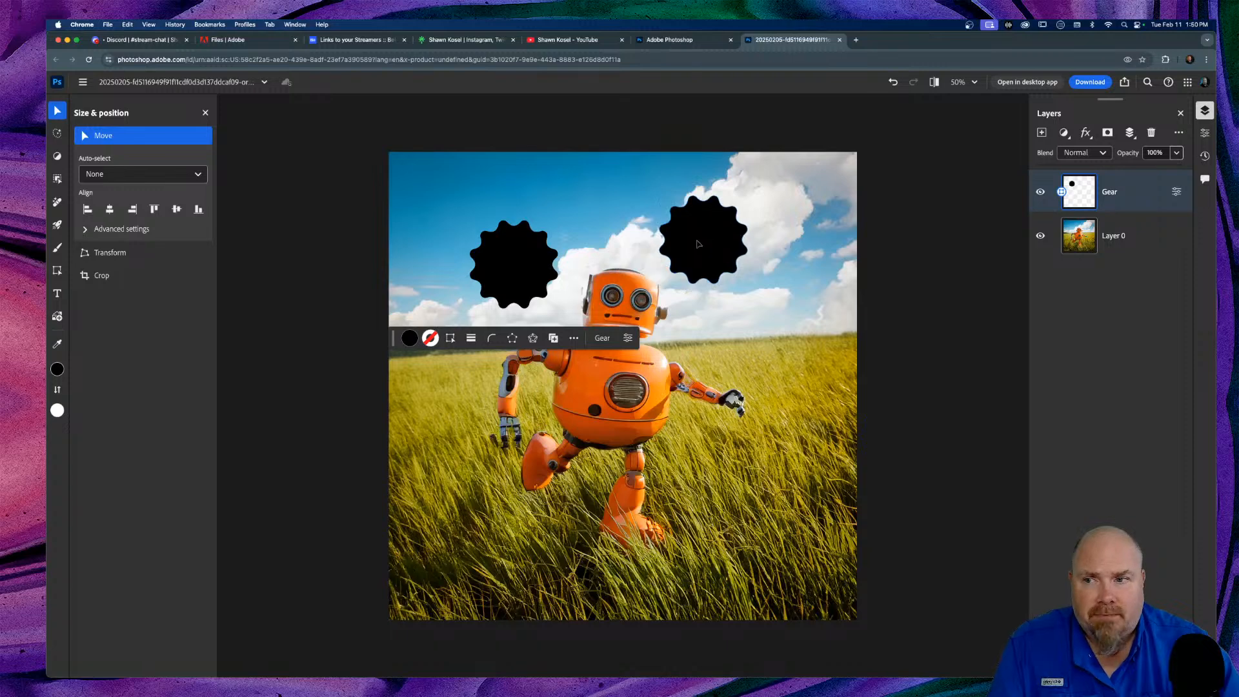
pyautogui.keyDown('alt'); pyautogui.click(705, 240); pyautogui.keyUp('alt')
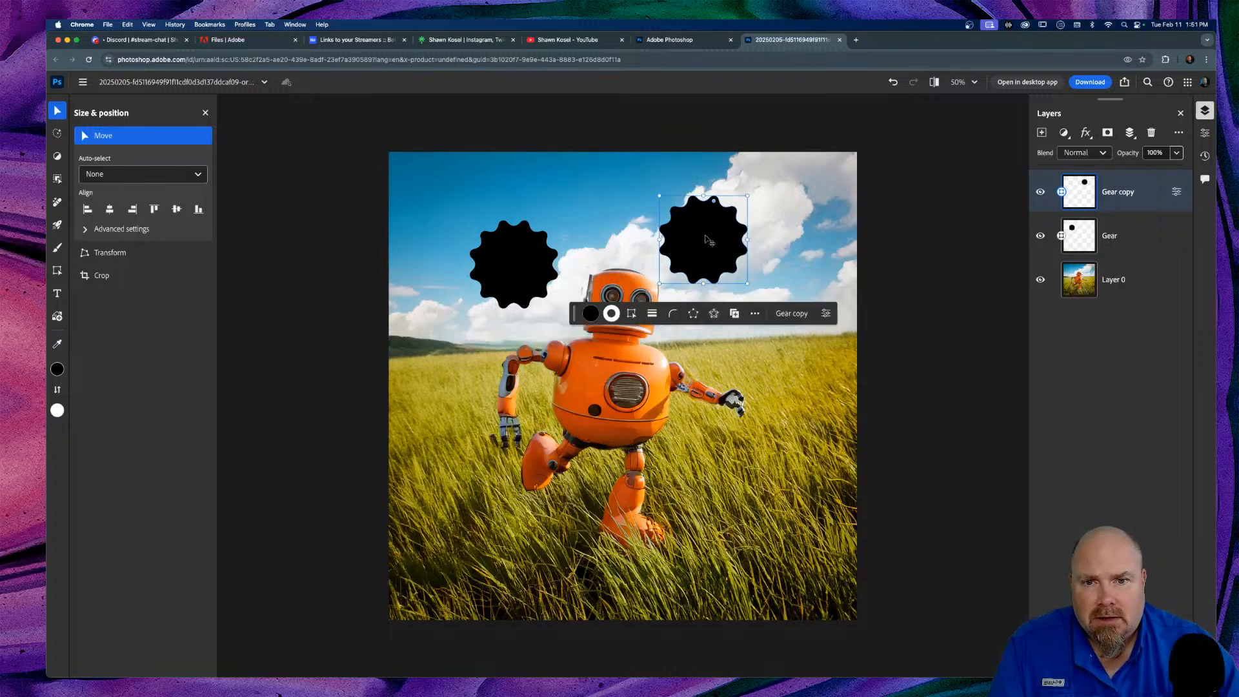
pyautogui.click(590, 314)
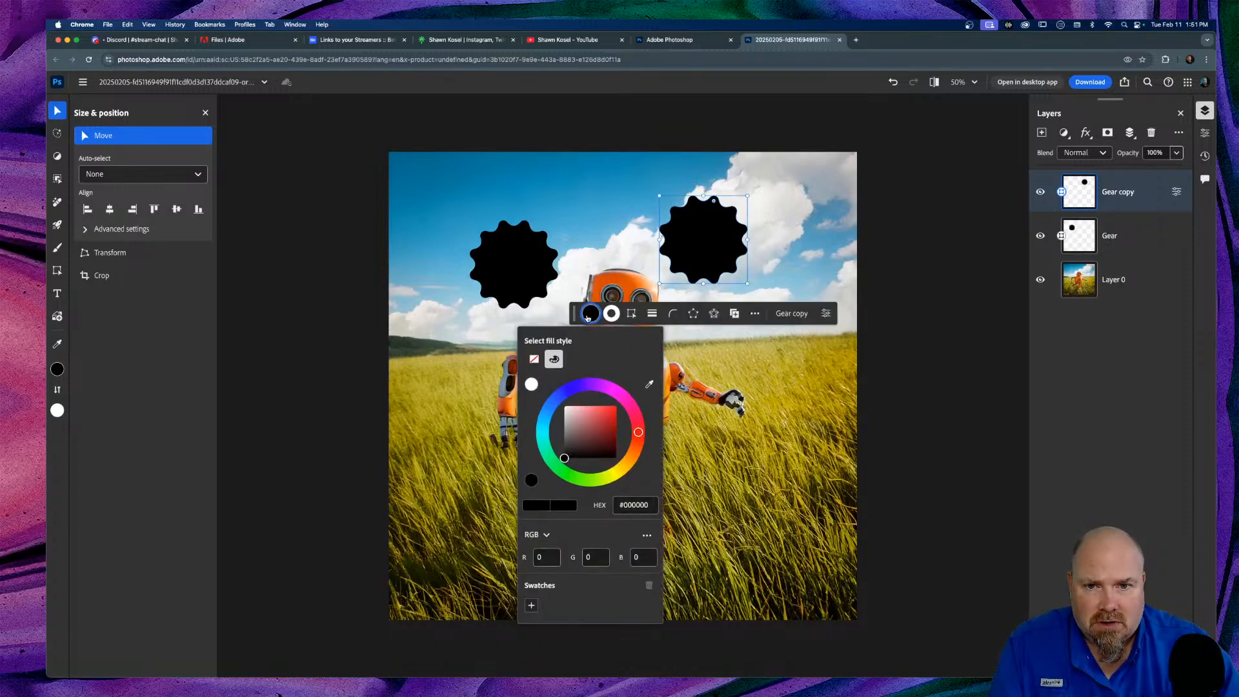
pyautogui.moveTo(599, 386); pyautogui.dragTo(611, 391)
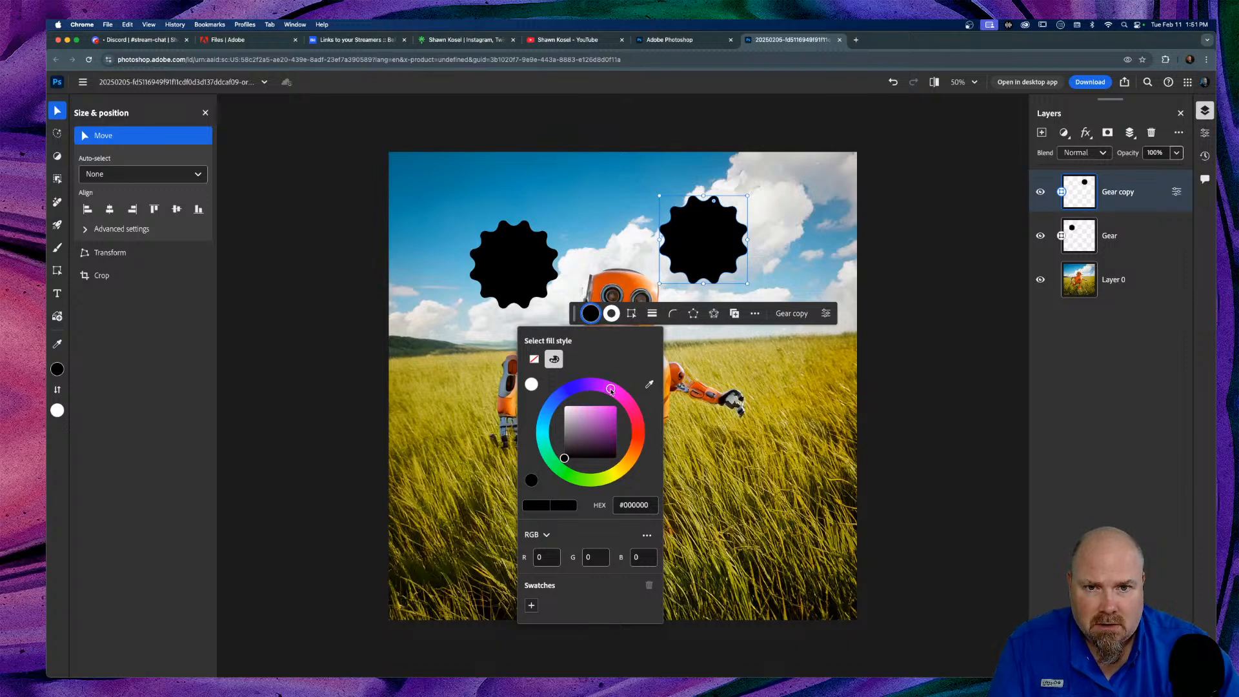
pyautogui.click(583, 418)
pyautogui.moveTo(584, 417); pyautogui.dragTo(587, 413)
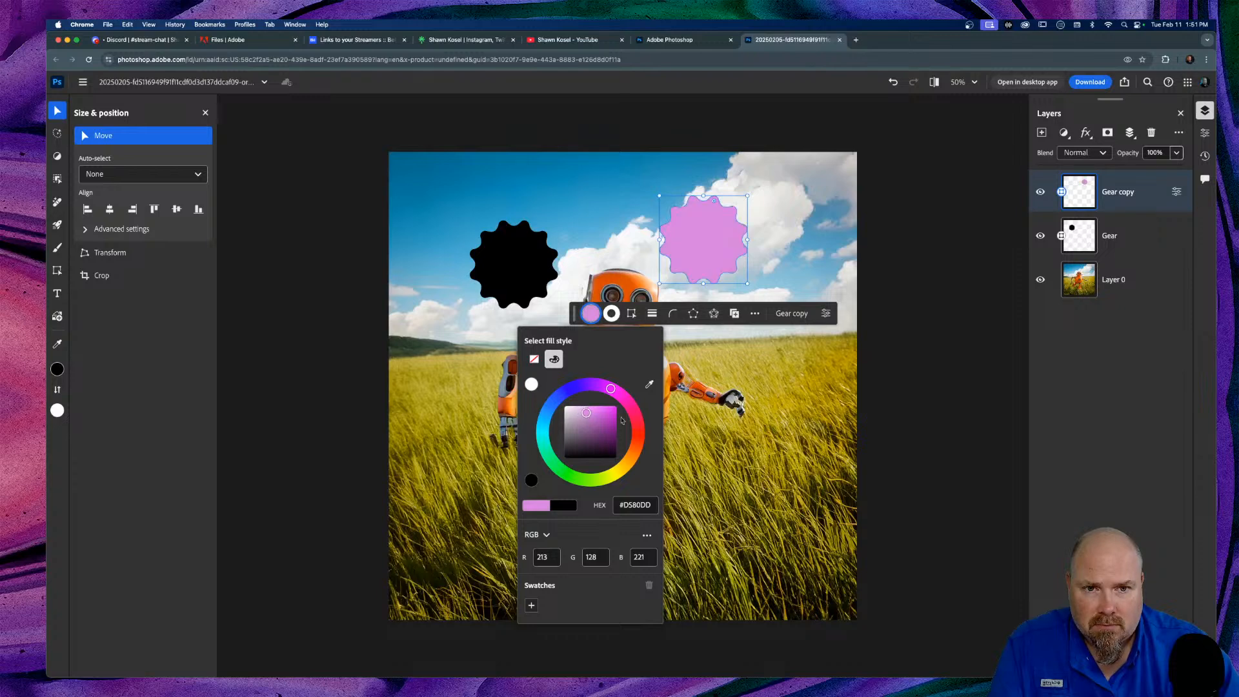
pyautogui.click(515, 270)
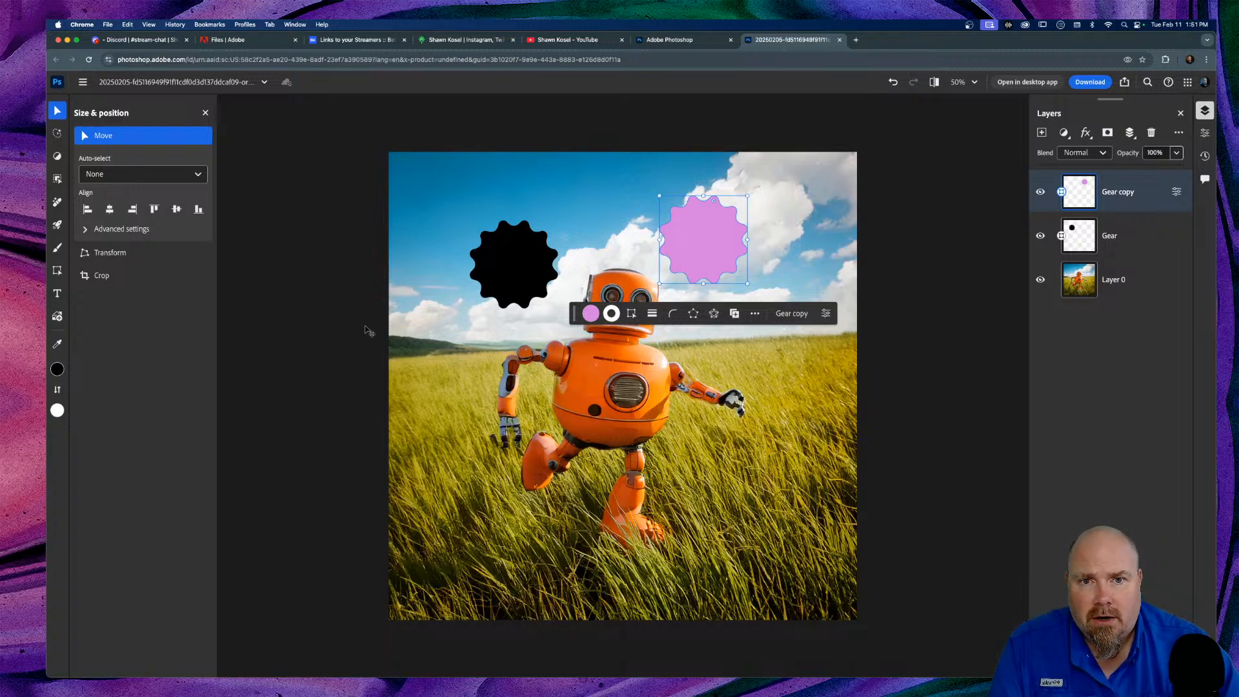
pyautogui.click(57, 111)
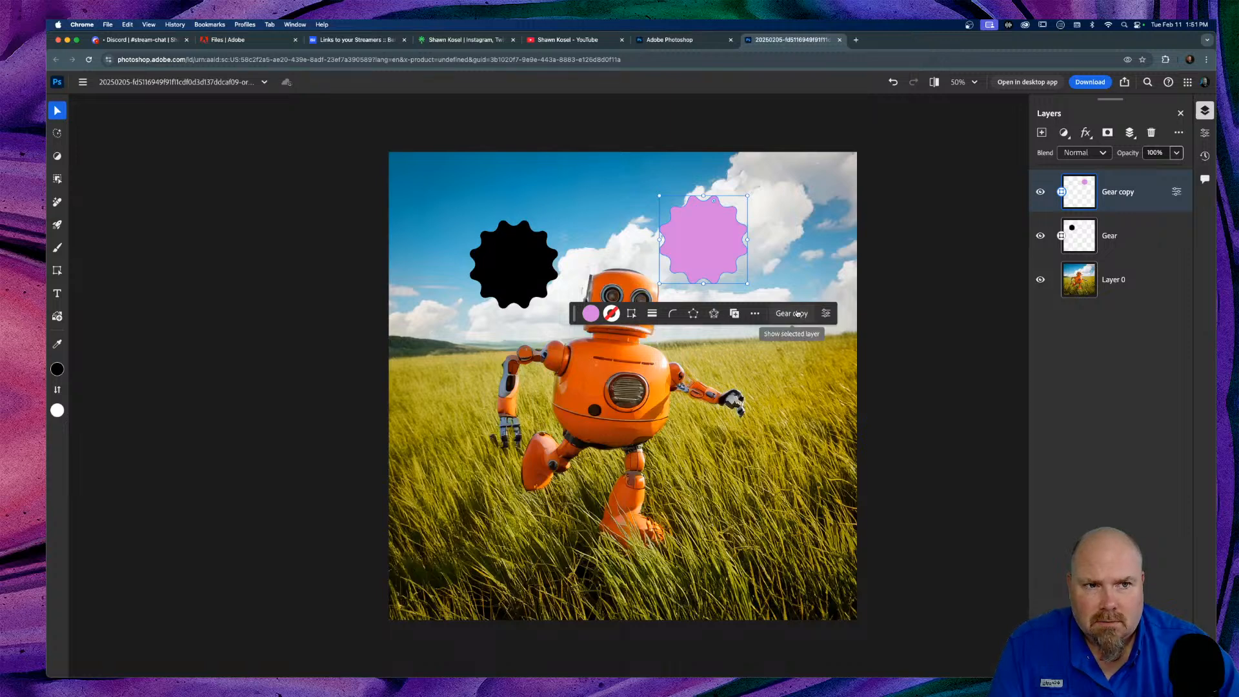
pyautogui.click(476, 278)
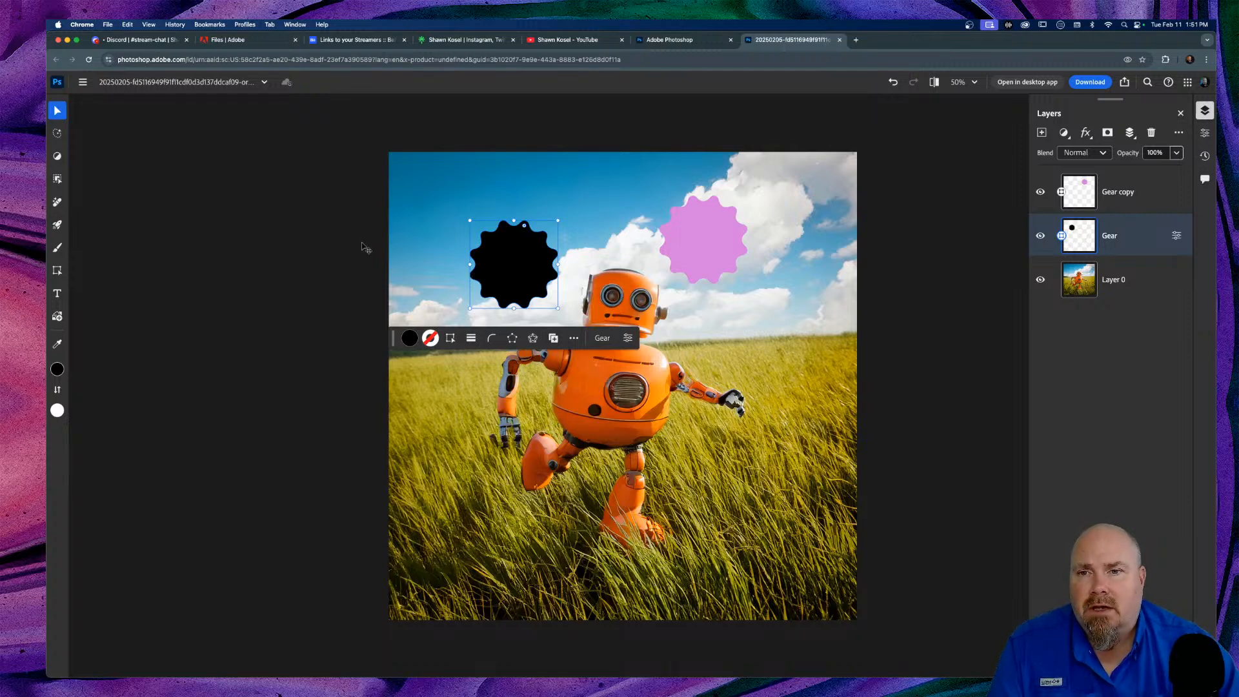
# Step: Set Auto-select to Layer and recolour the original gear's fill green
pyautogui.click(80, 113)
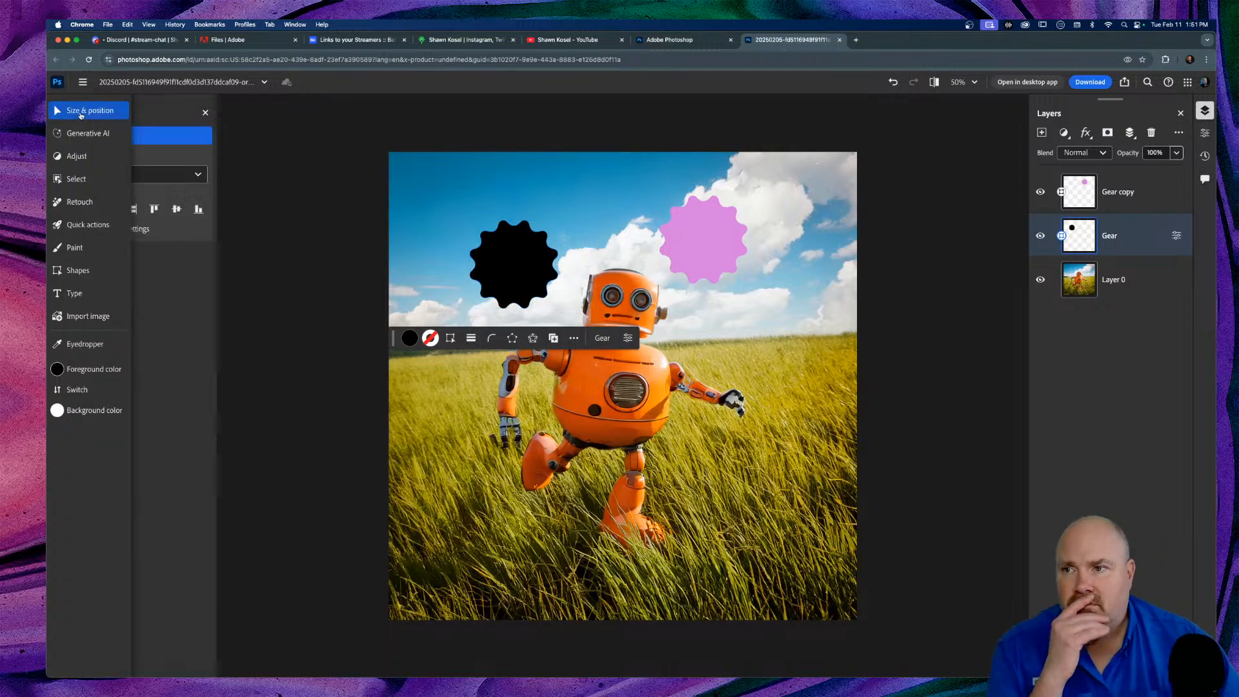
pyautogui.click(149, 175)
pyautogui.click(118, 237)
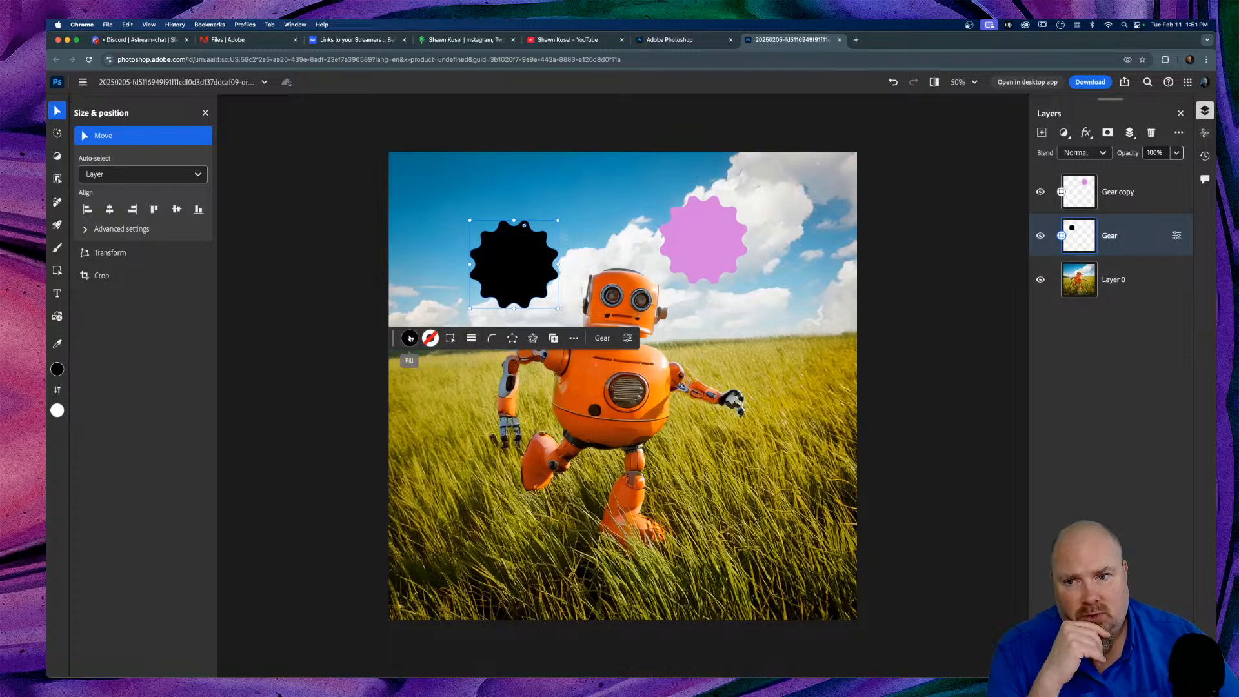
pyautogui.click(411, 339)
pyautogui.moveTo(424, 463)
pyautogui.mouseDown()
pyautogui.moveTo(378, 423)
pyautogui.moveTo(368, 435)
pyautogui.moveTo(359, 455)
pyautogui.moveTo(377, 493)
pyautogui.moveTo(405, 496)
pyautogui.mouseUp()
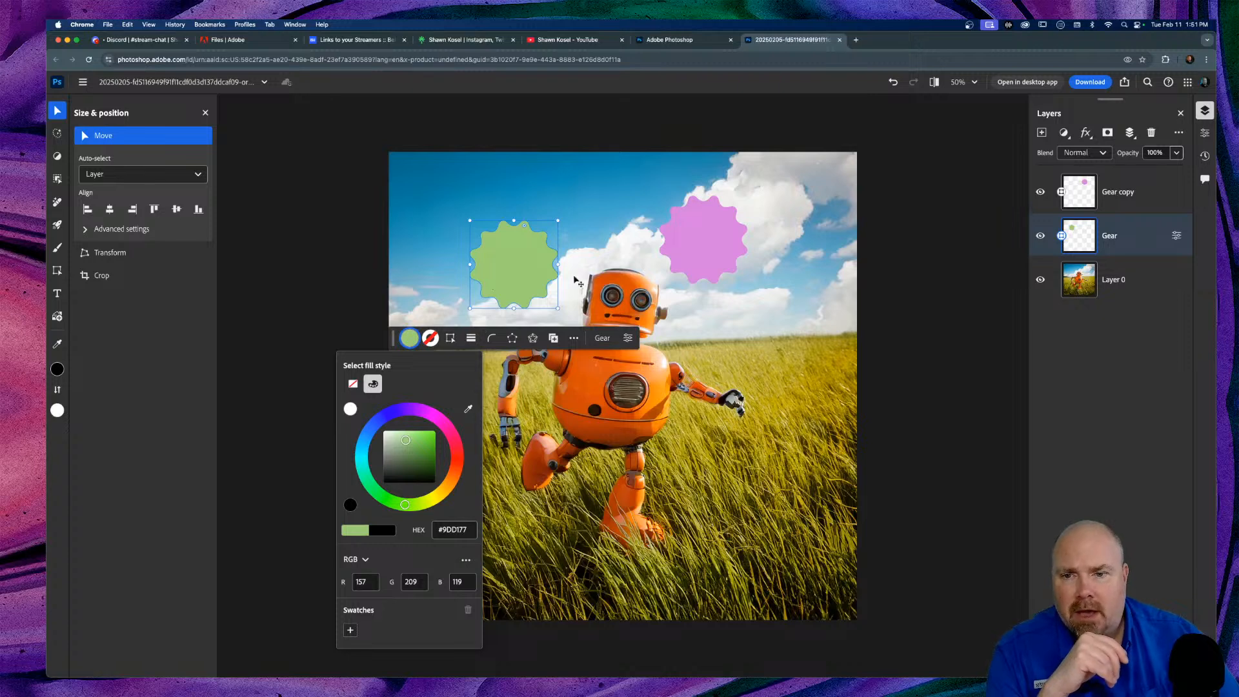
pyautogui.click(528, 287)
# Step: Duplicate the green gear beside the robot's hand and give the copy a tan fill
pyautogui.moveTo(527, 280); pyautogui.dragTo(634, 259)
pyautogui.moveTo(729, 389); pyautogui.dragTo(762, 394)
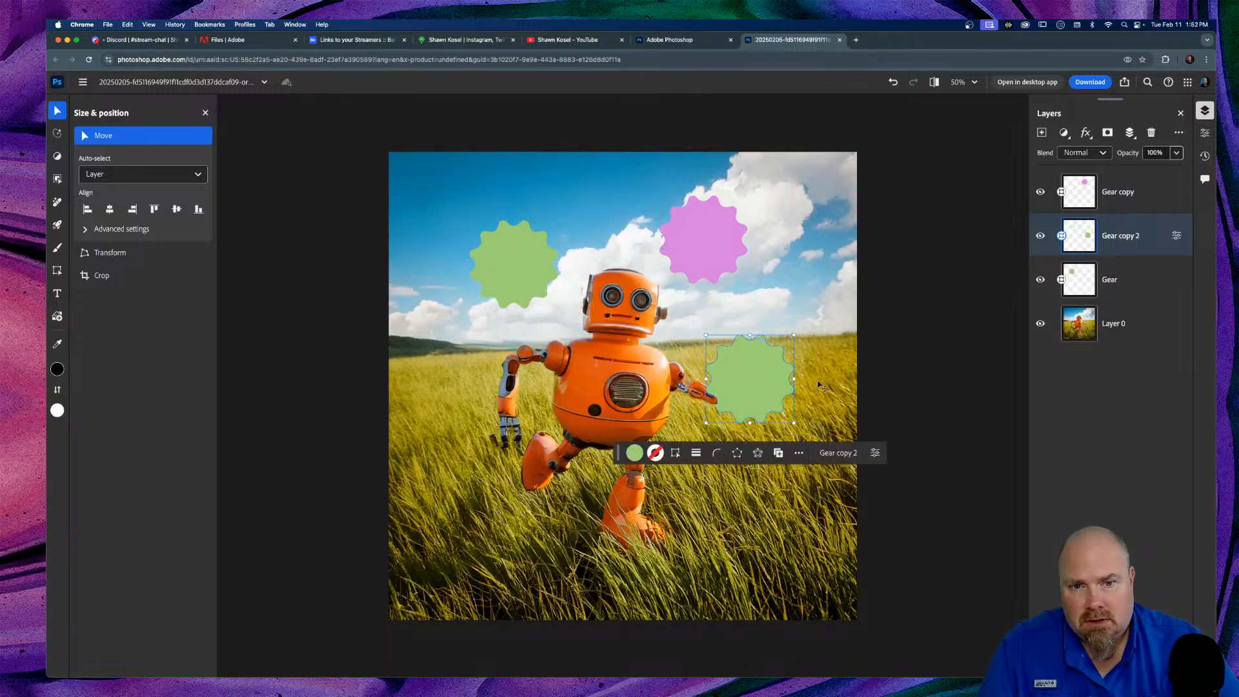
pyautogui.click(634, 452)
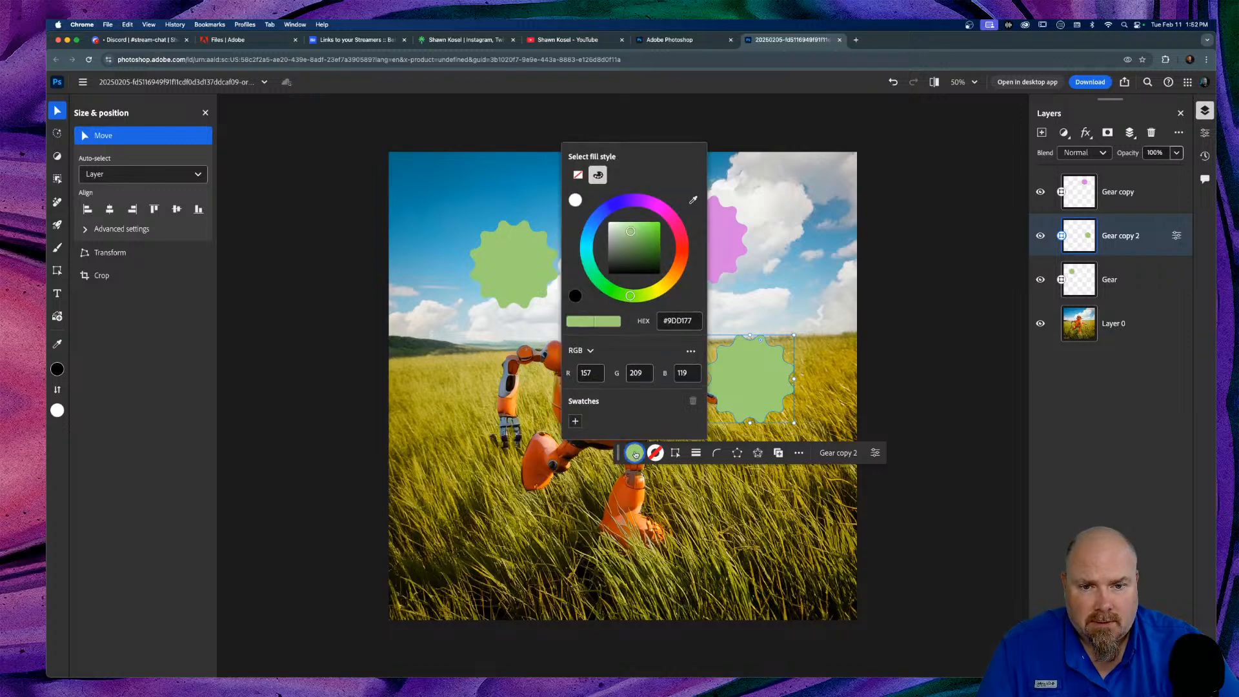
pyautogui.moveTo(634, 299); pyautogui.dragTo(672, 280)
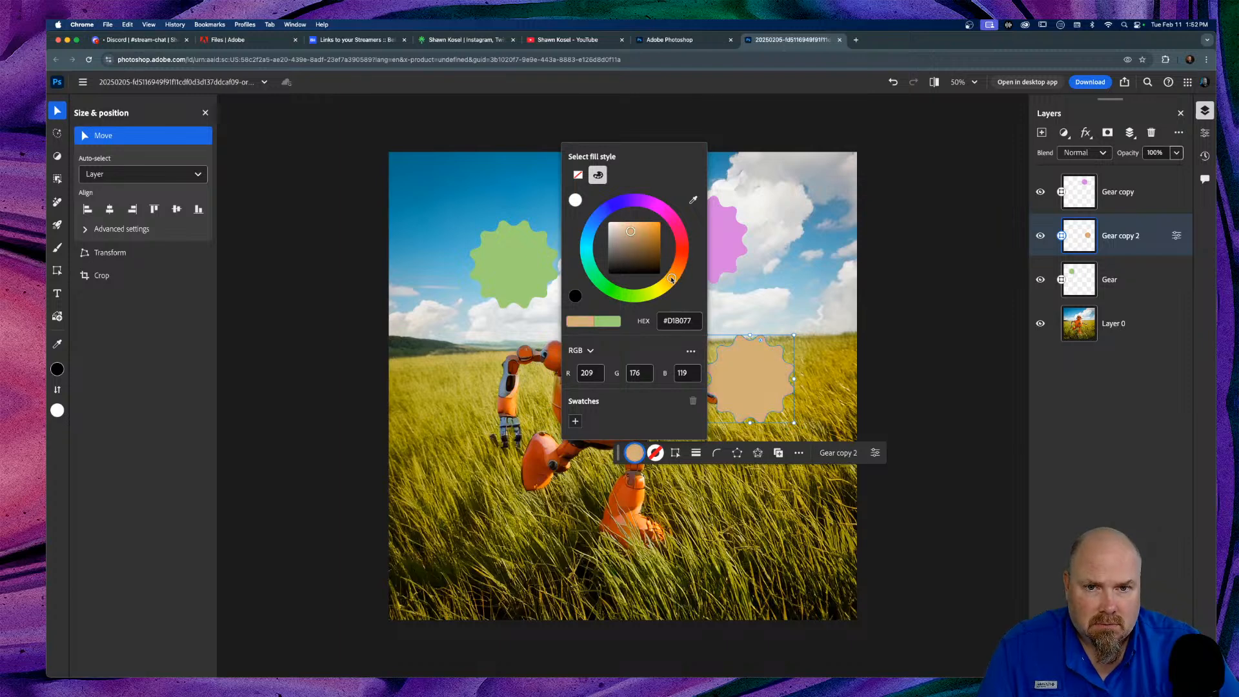
pyautogui.click(799, 271)
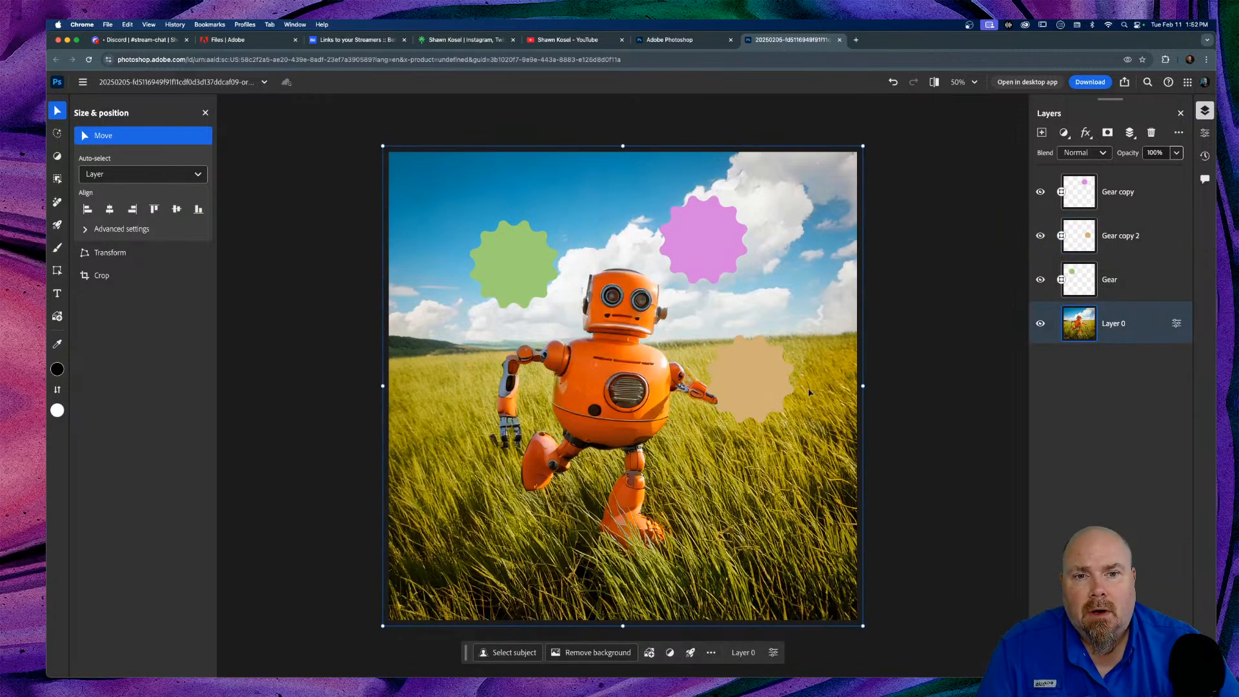
# Step: Select the green, pink and tan gears together
pyautogui.click(748, 361)
pyautogui.click(1144, 201)
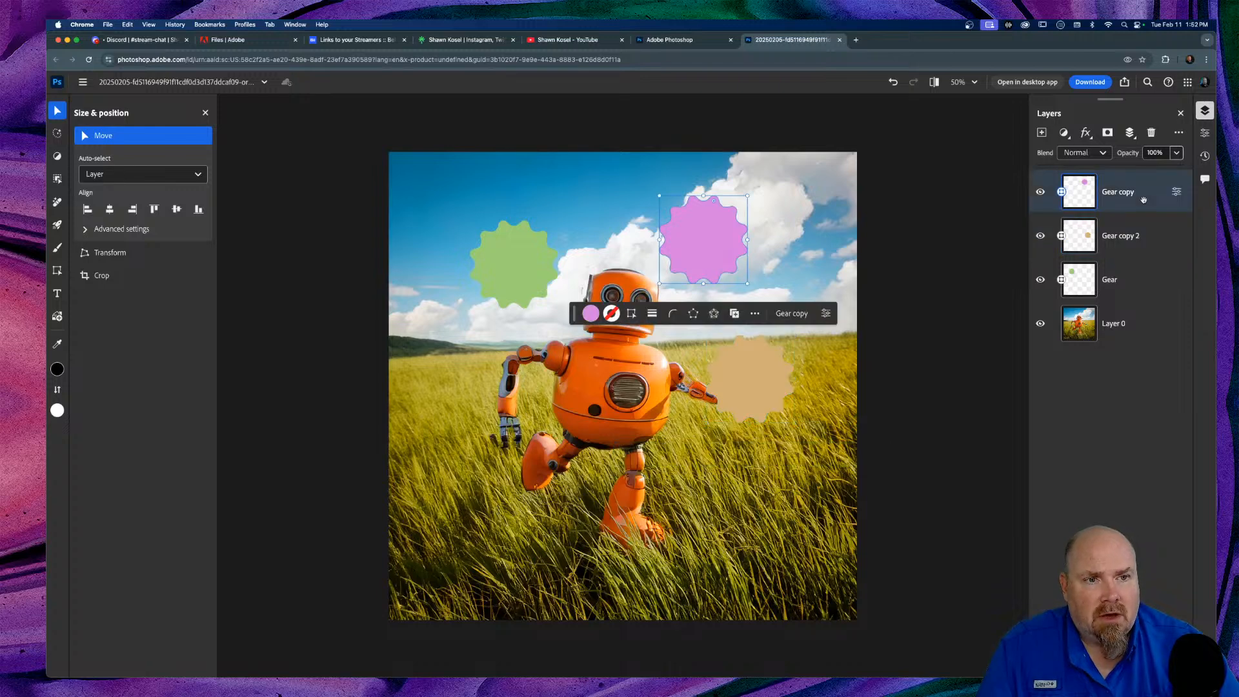
pyautogui.keyDown('shift'); pyautogui.click(1148, 281); pyautogui.keyUp('shift')
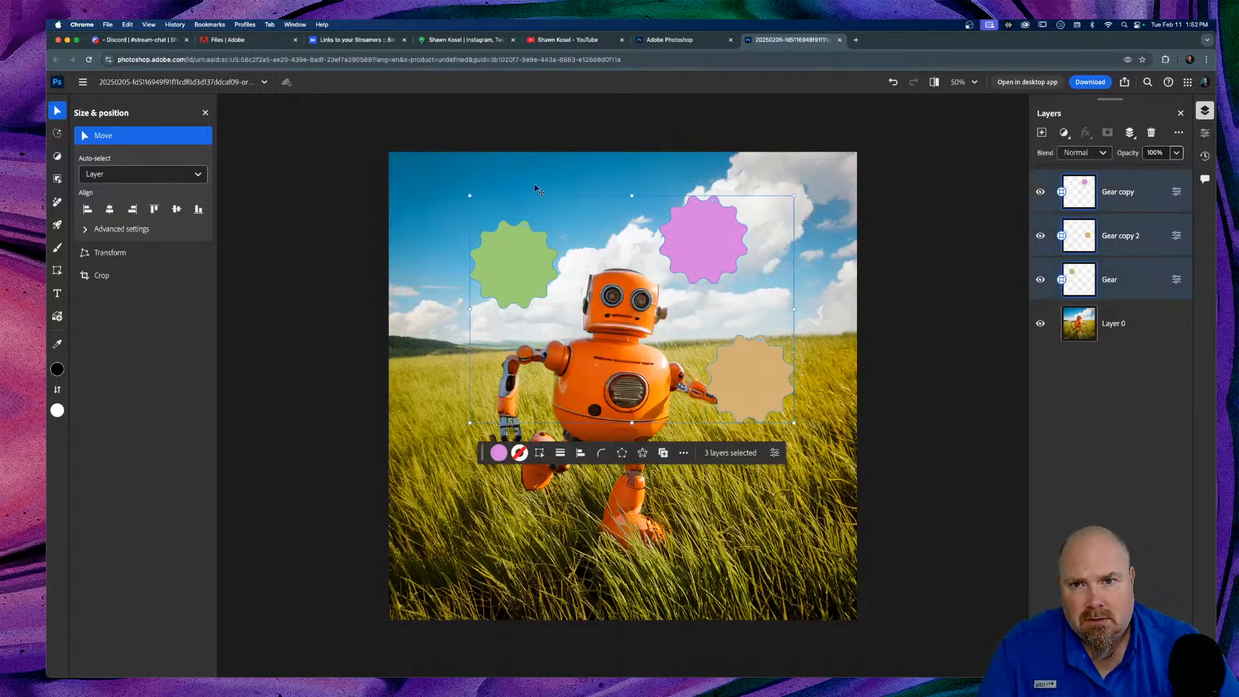
pyautogui.click(509, 224)
pyautogui.click(511, 249)
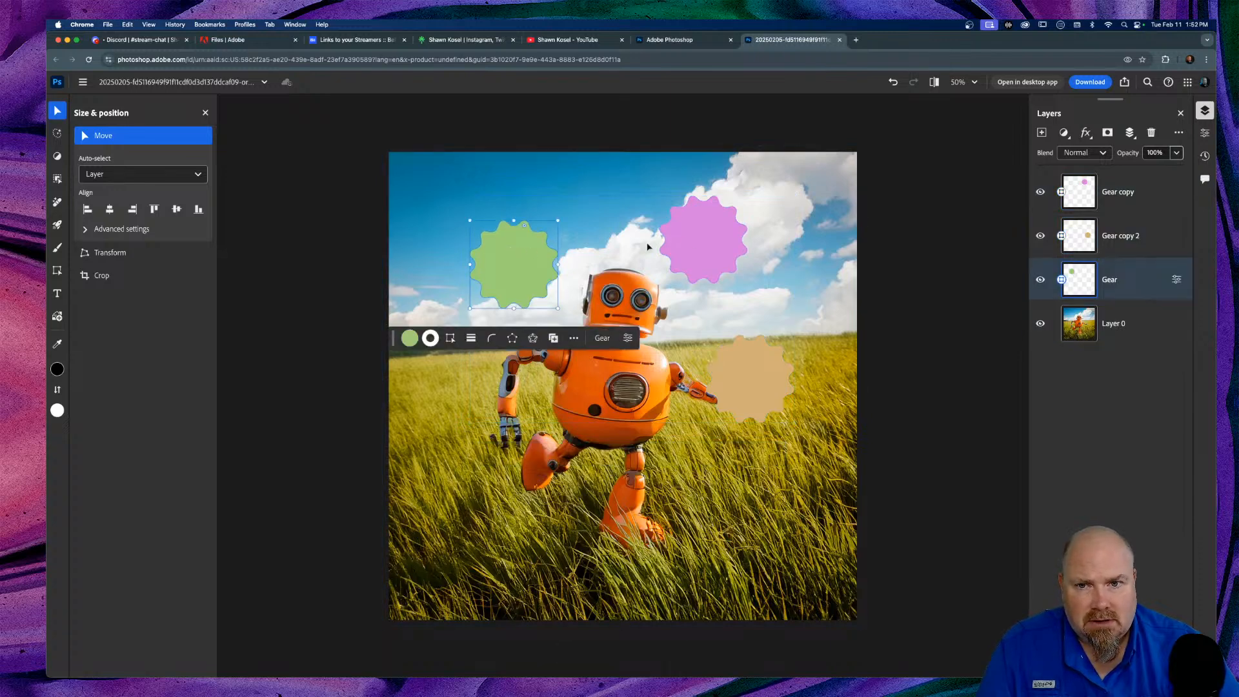
pyautogui.keyDown('shift'); pyautogui.click(725, 244); pyautogui.keyUp('shift')
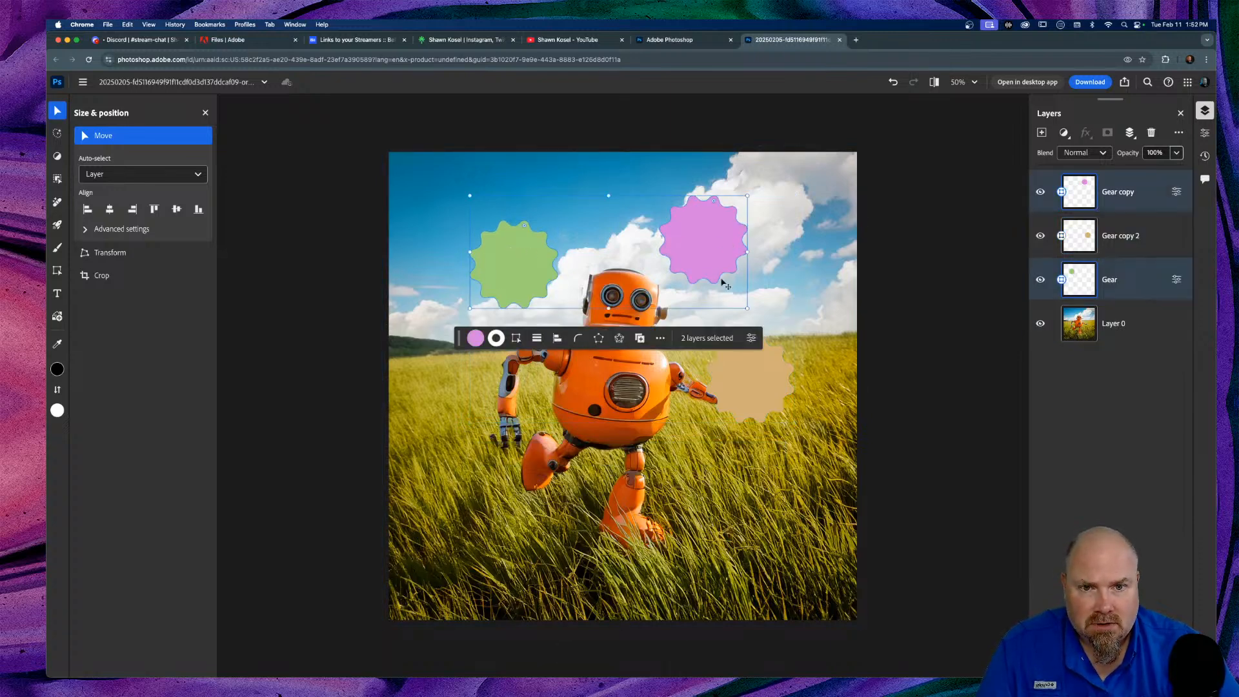
pyautogui.keyDown('shift'); pyautogui.click(760, 381); pyautogui.keyUp('shift')
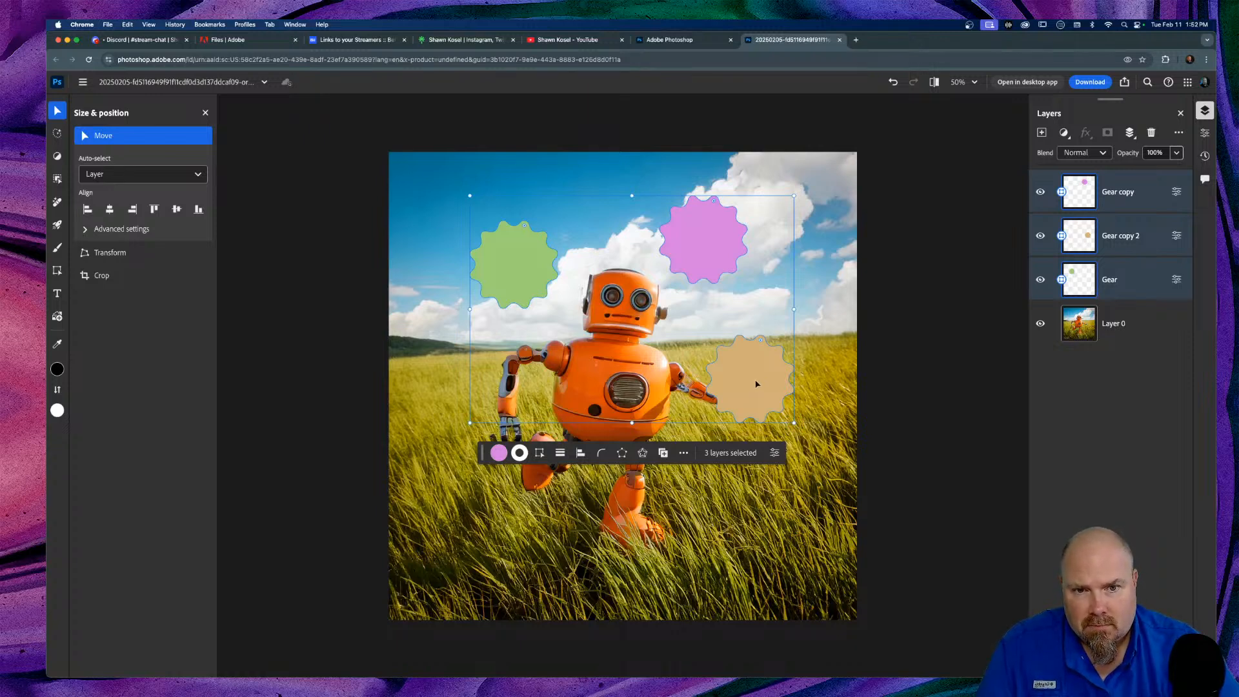
pyautogui.keyDown('shift'); pyautogui.click(757, 384); pyautogui.keyUp('shift')
pyautogui.keyDown('shift'); pyautogui.click(752, 387); pyautogui.keyUp('shift')
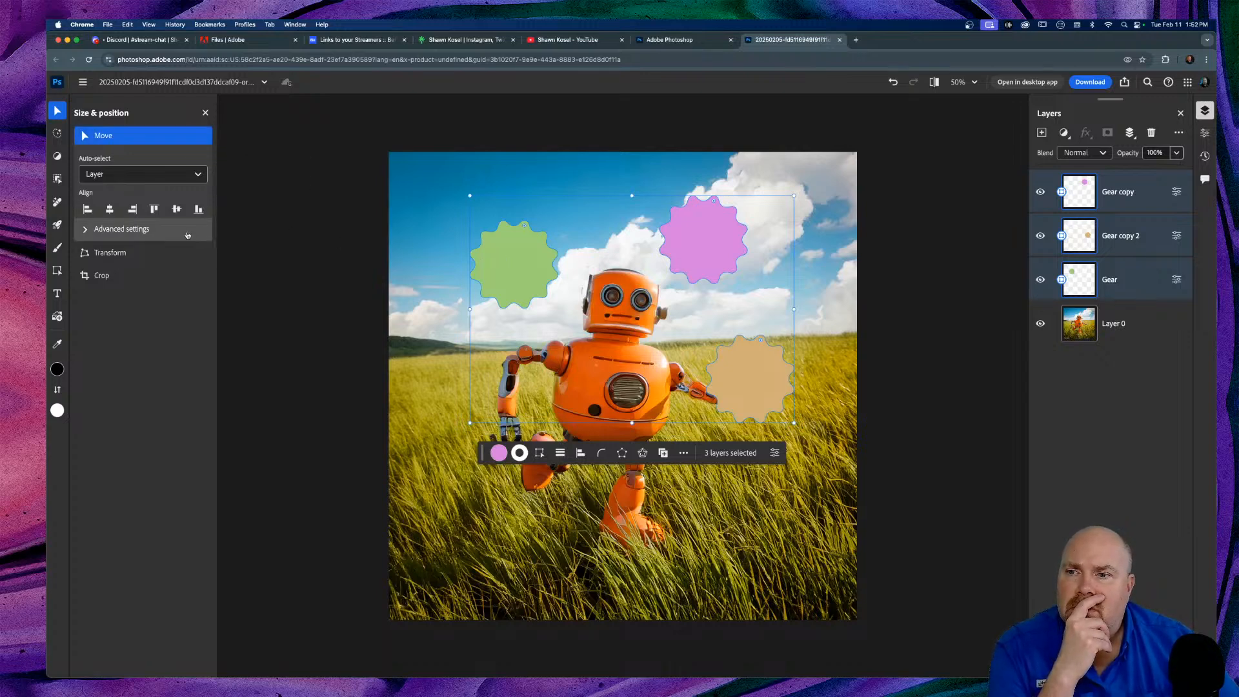
# Step: Align to Selection and distribute the gears vertically, horizontally and by horizontal centres
pyautogui.click(87, 230)
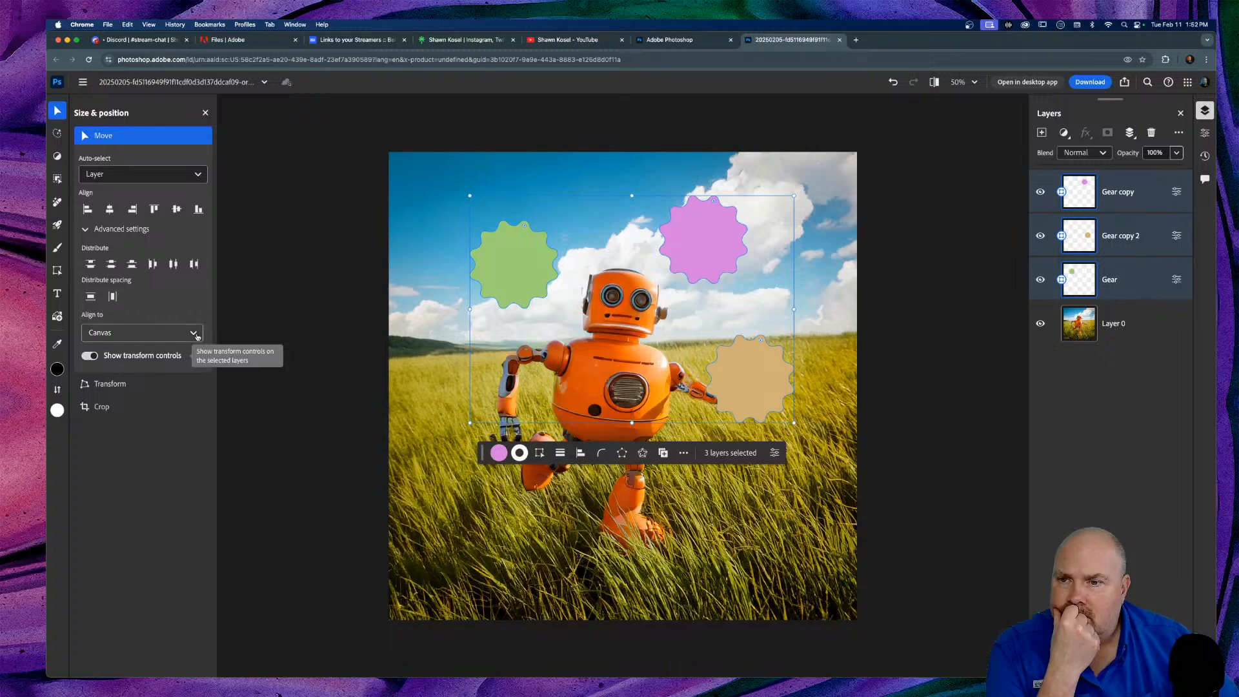
pyautogui.click(161, 333)
pyautogui.click(116, 357)
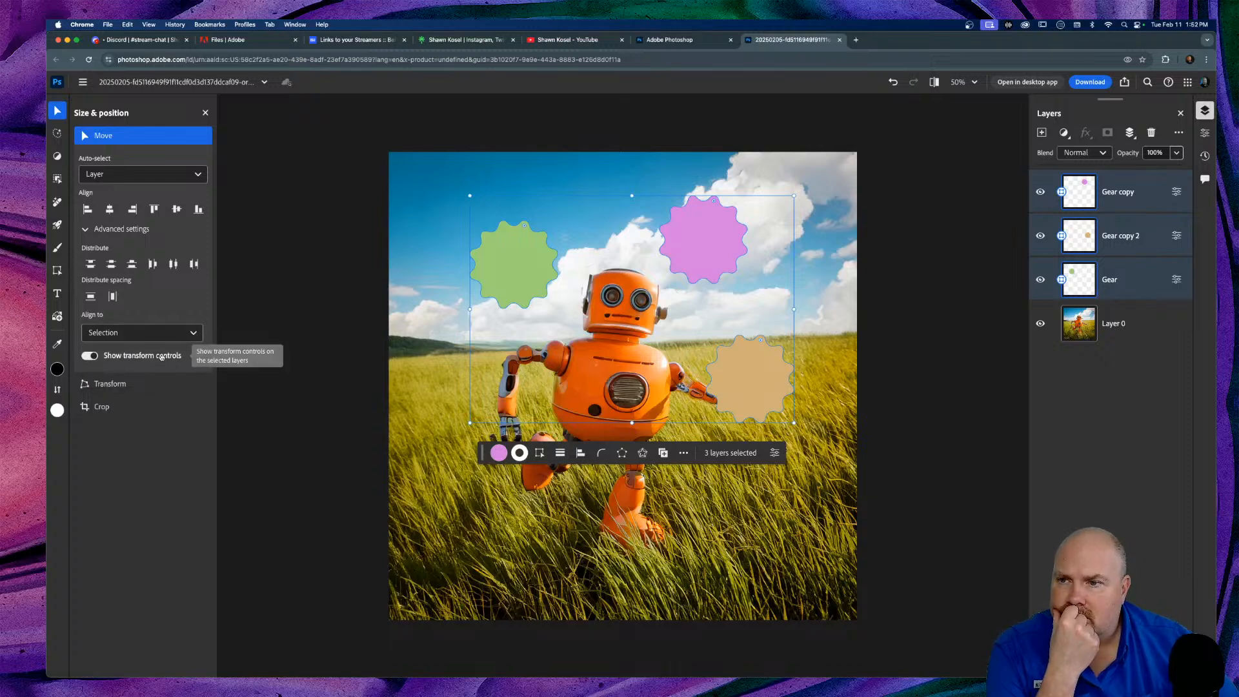
pyautogui.click(90, 298)
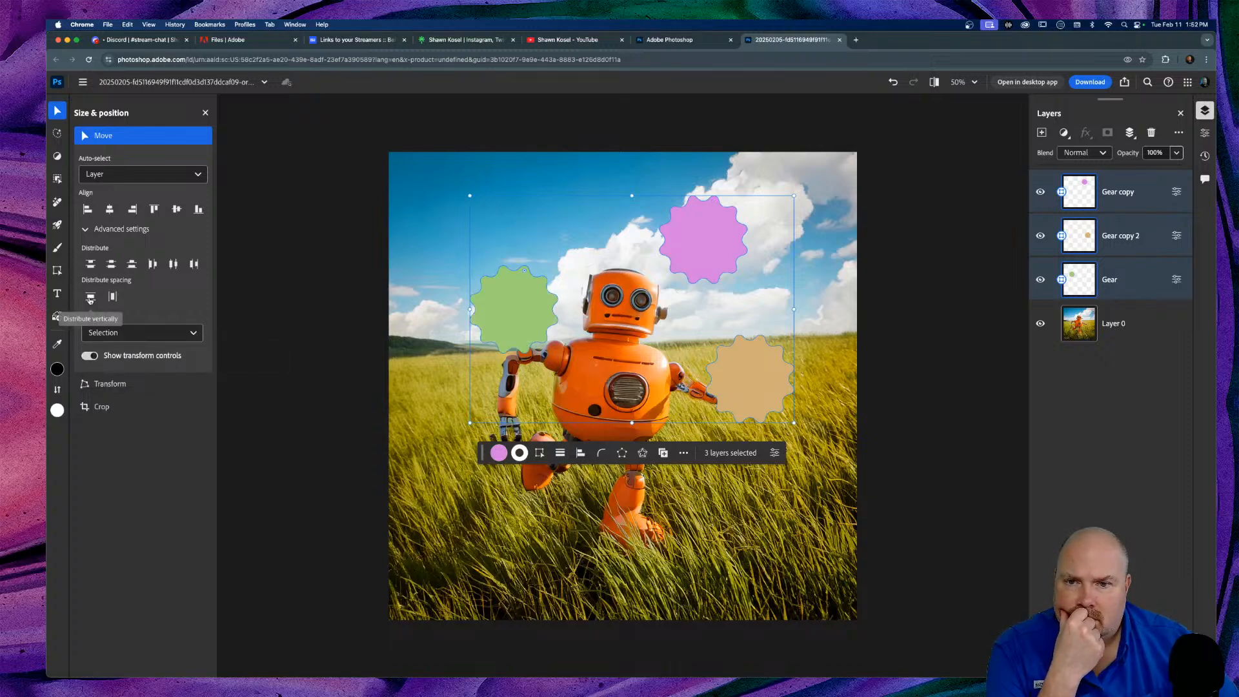
pyautogui.click(113, 298)
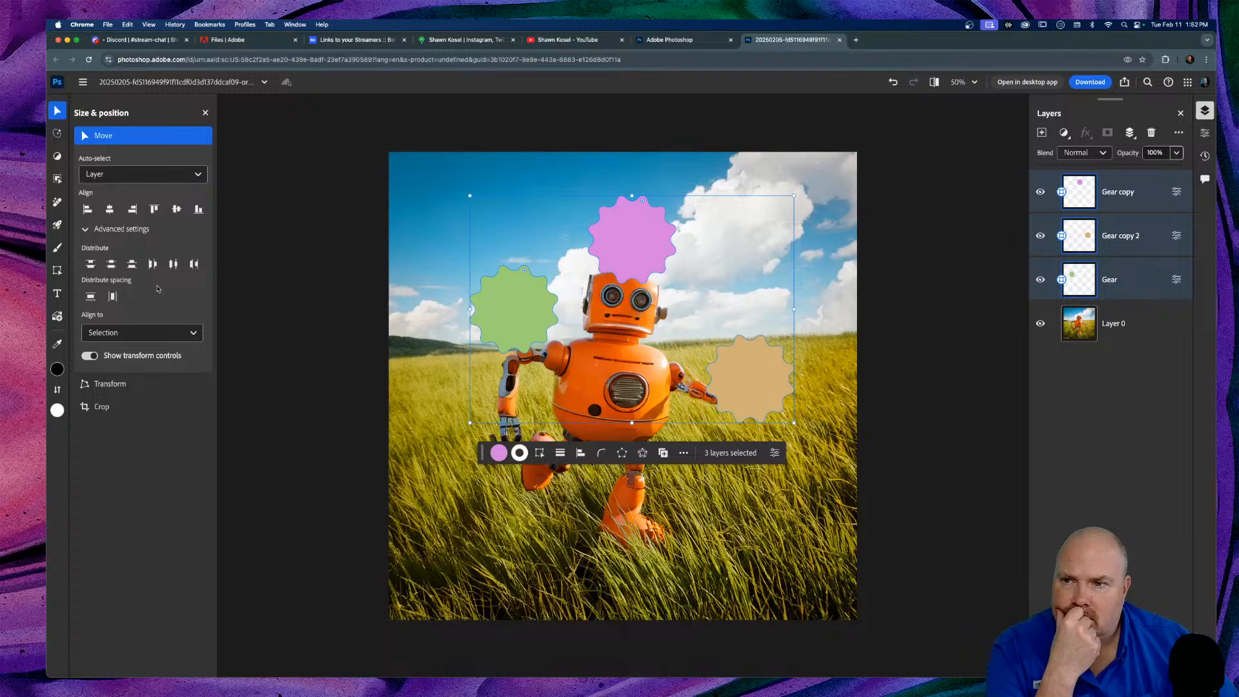
pyautogui.click(174, 264)
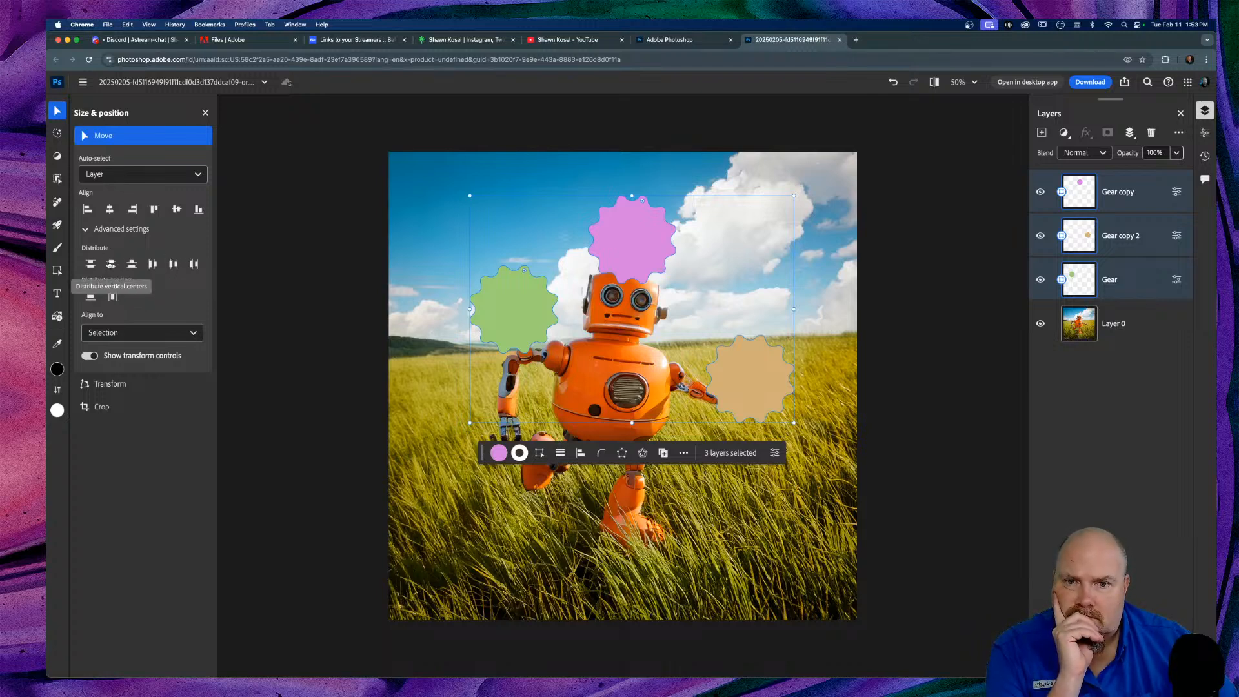
pyautogui.click(535, 510)
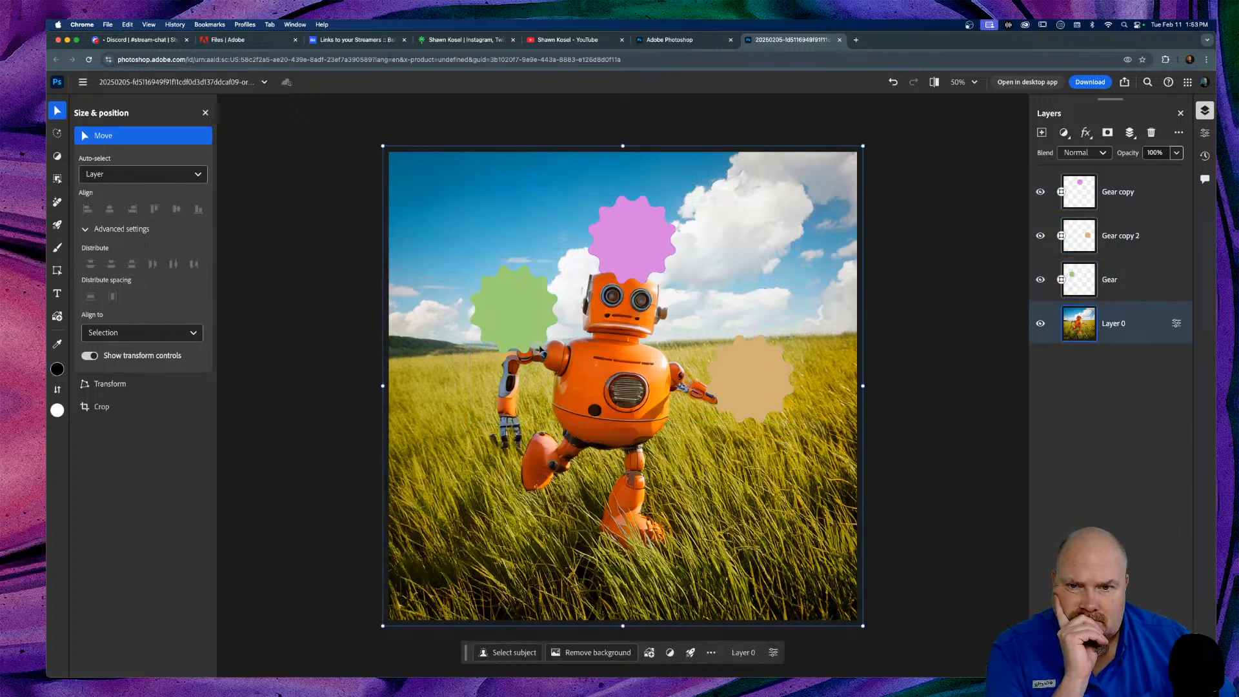
# Step: Drag the green, pink and tan gears into an evenly spaced row across the top sky
pyautogui.moveTo(507, 321); pyautogui.dragTo(461, 216)
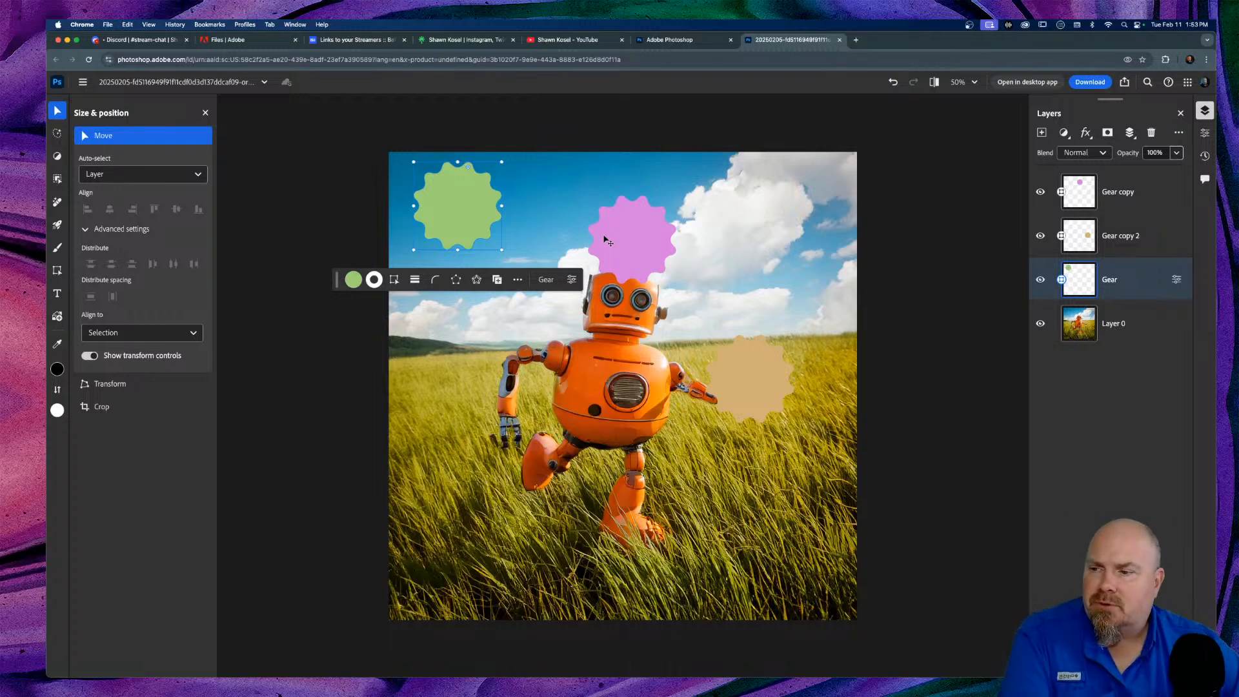
pyautogui.click(634, 229)
pyautogui.moveTo(635, 229); pyautogui.dragTo(583, 210)
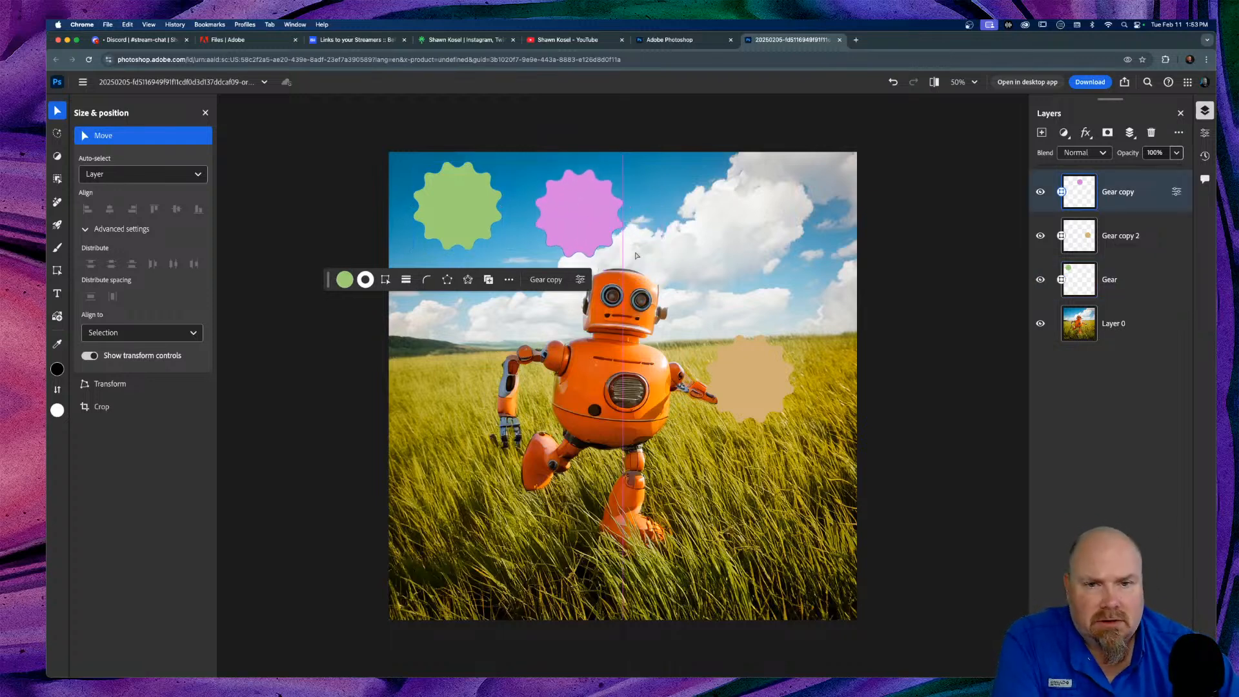
pyautogui.click(756, 376)
pyautogui.moveTo(756, 376); pyautogui.dragTo(780, 217)
pyautogui.click(584, 206)
pyautogui.moveTo(585, 206); pyautogui.dragTo(630, 207)
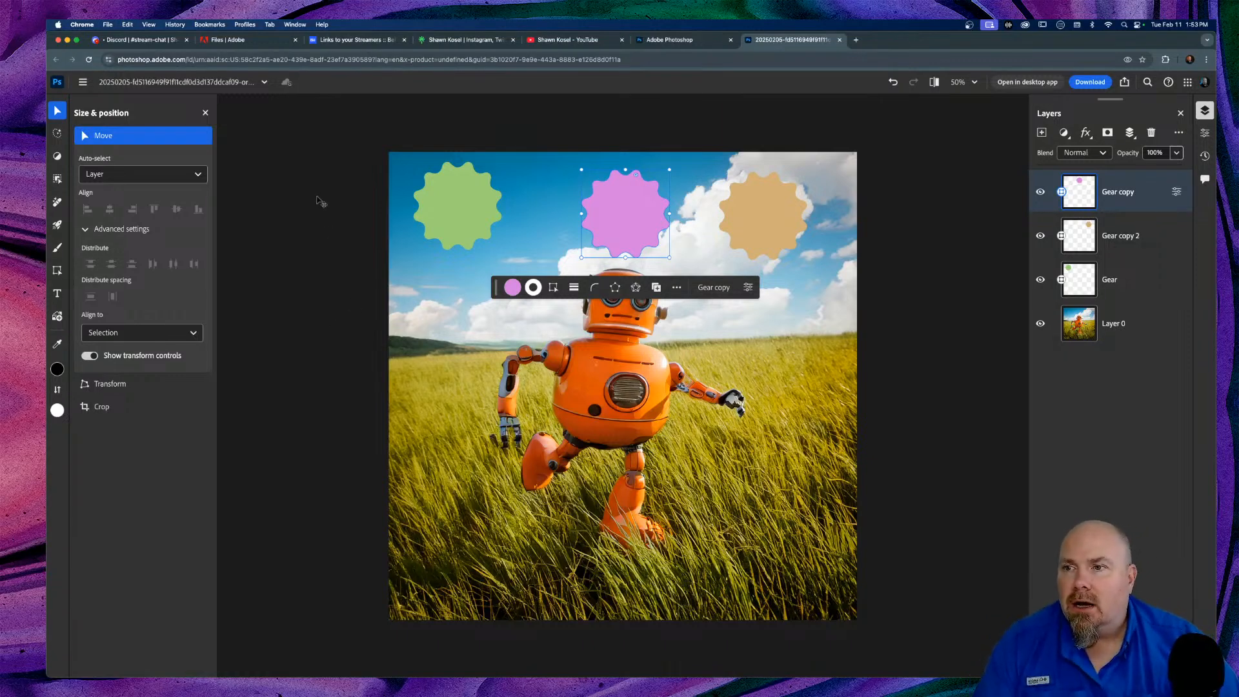
# Step: Select the background photo Layer 0 and switch to the Generative AI tools
pyautogui.click(413, 281)
pyautogui.click(194, 174)
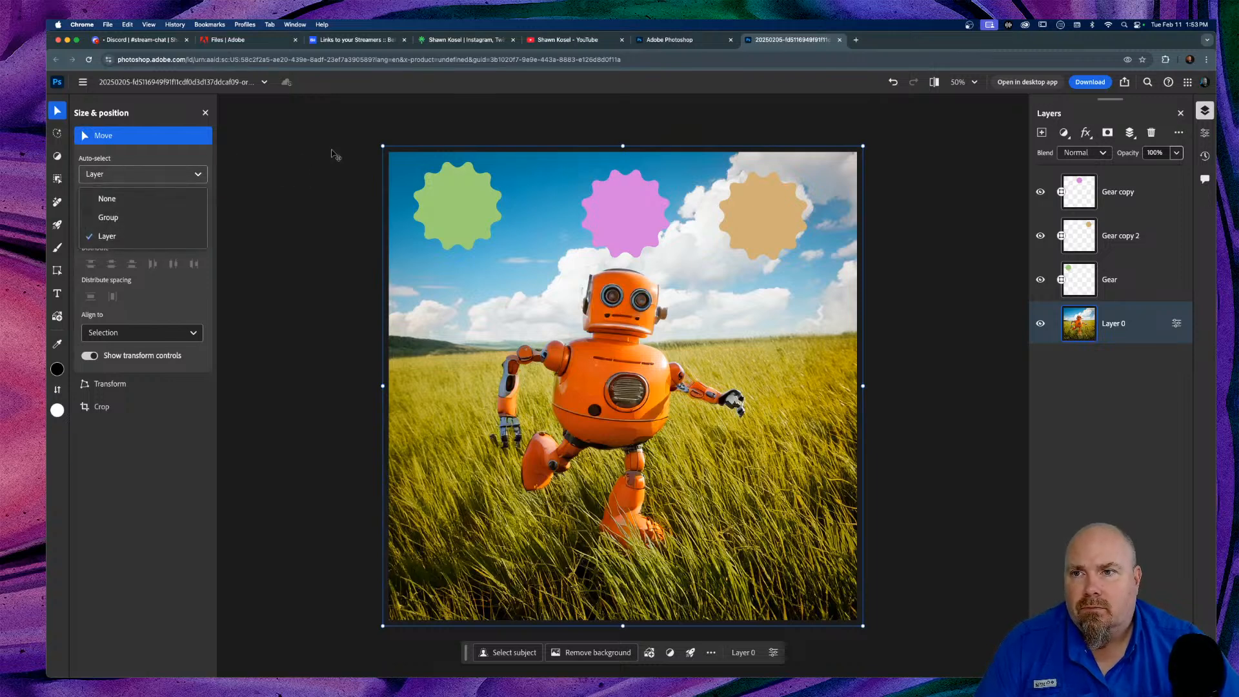
pyautogui.click(334, 155)
pyautogui.click(57, 132)
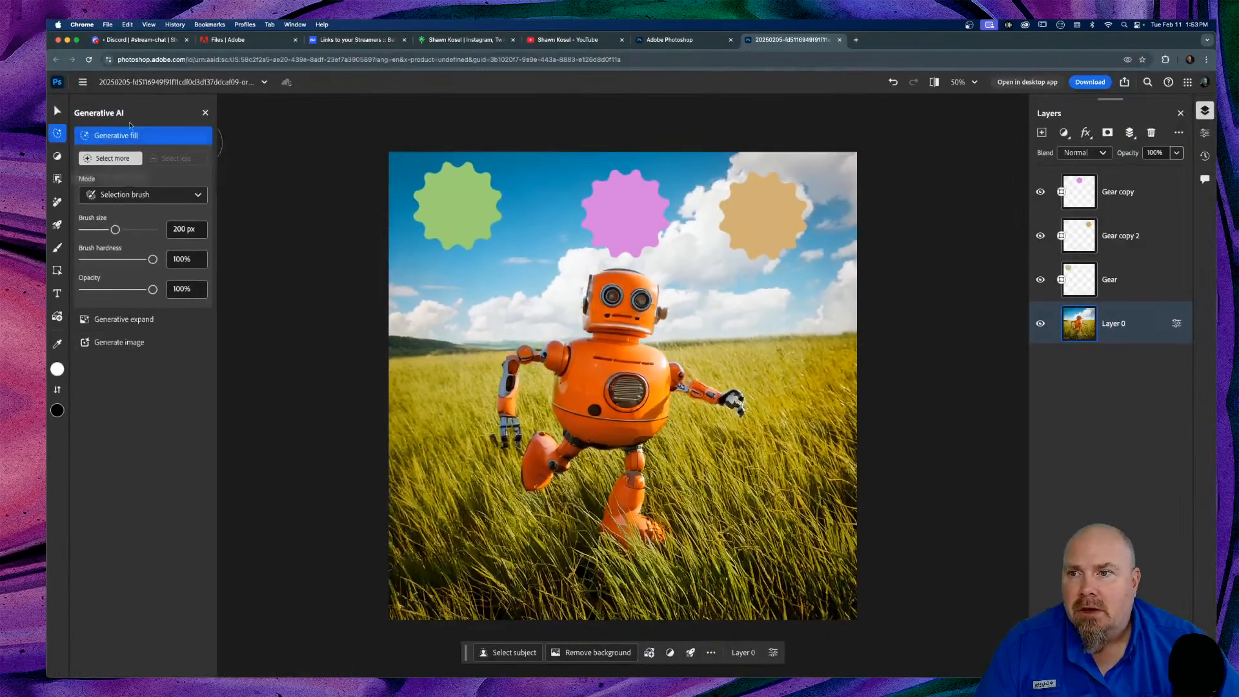
# Step: Keep Selection brush mode and shrink the brush to 90 px
pyautogui.click(197, 193)
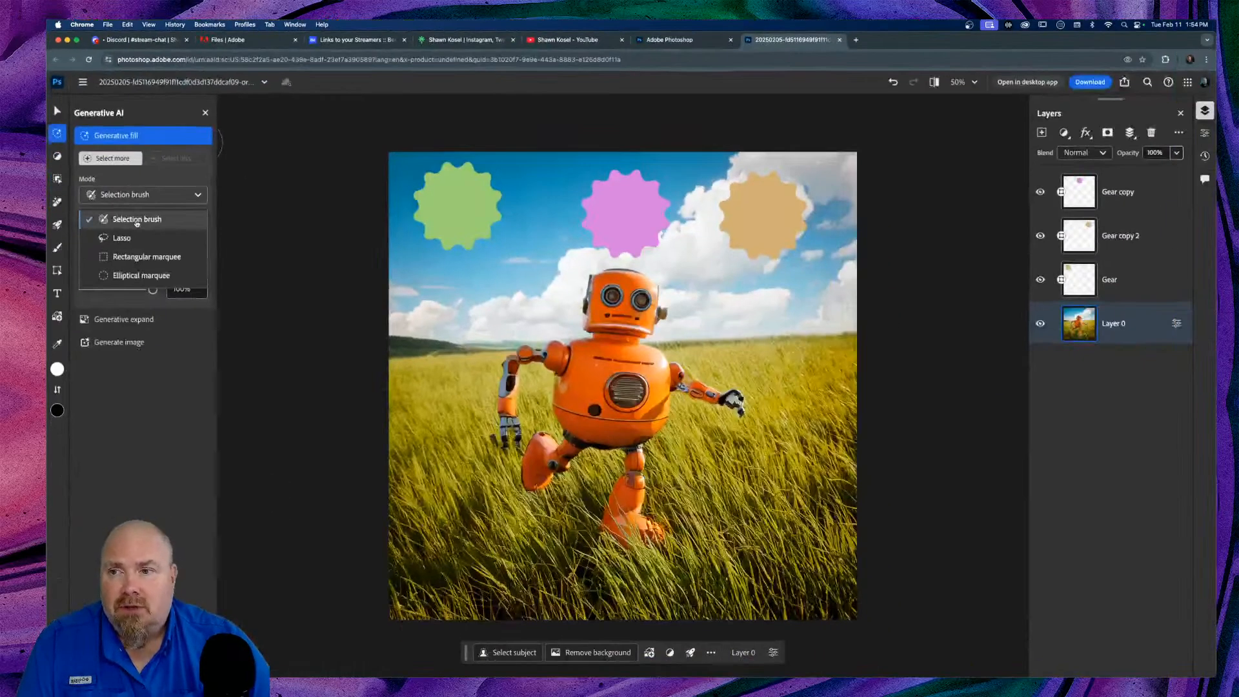
pyautogui.click(210, 347)
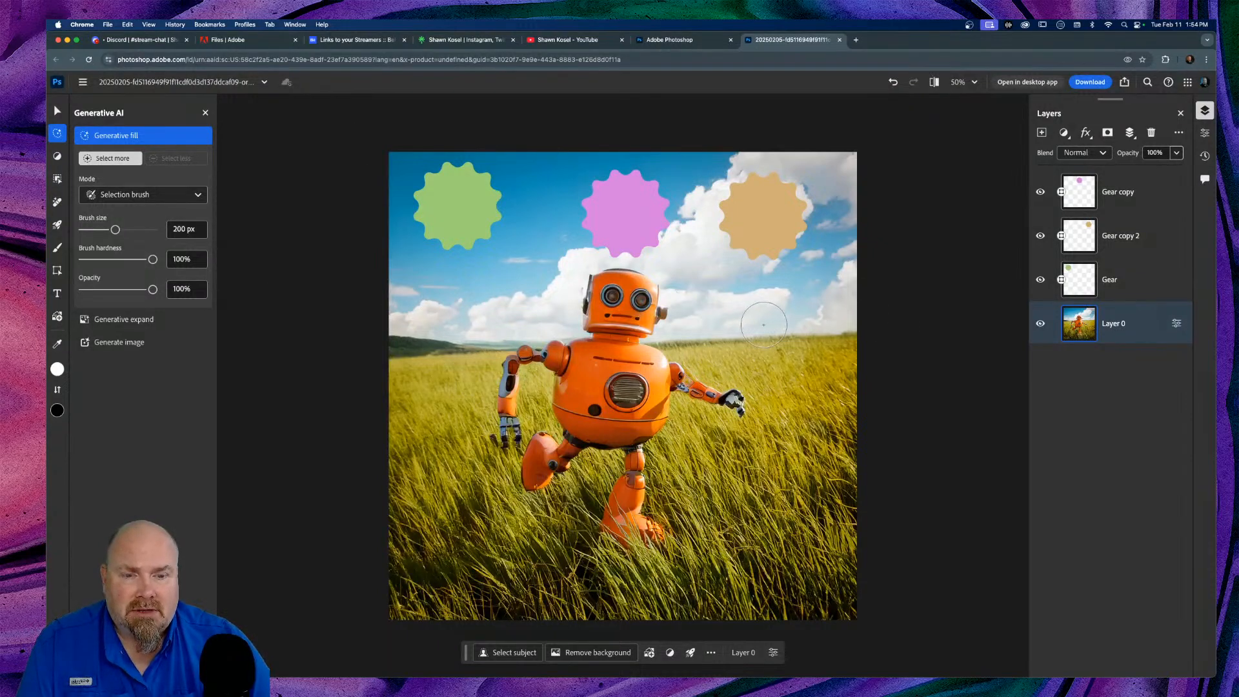
pyautogui.press('[')
pyautogui.press('[')
pyautogui.press('[')
pyautogui.press('[')
pyautogui.press('[')
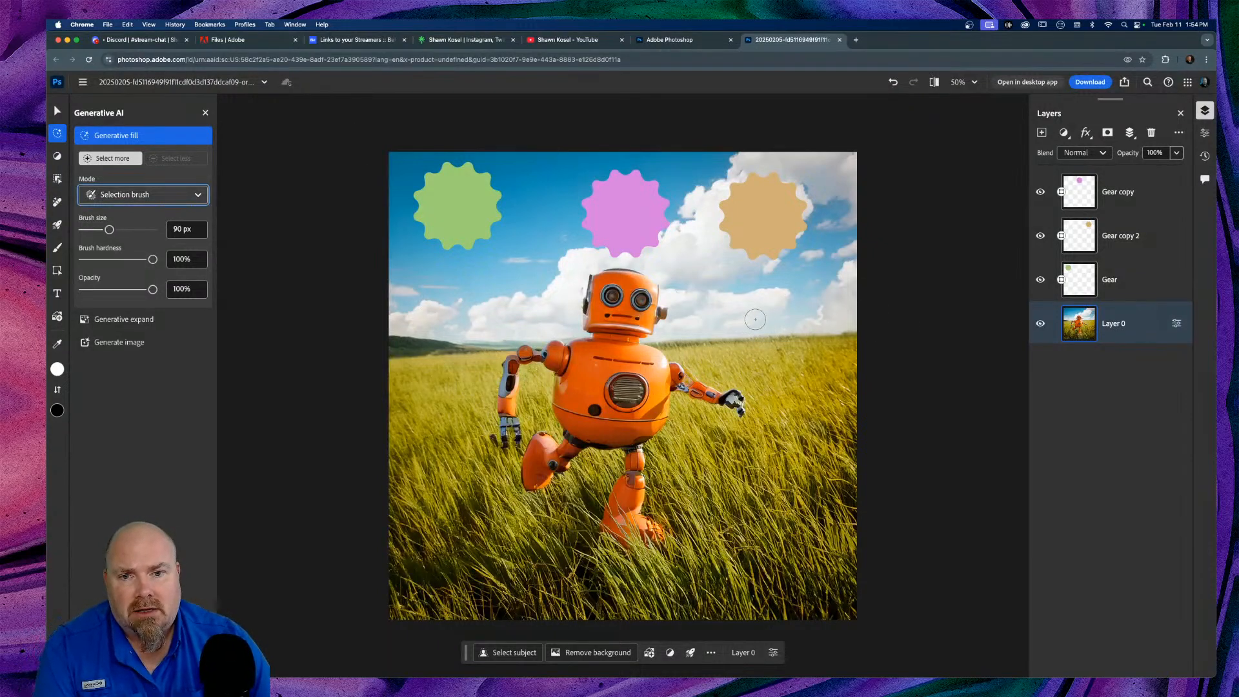
# Step: Cancel a trial stroke right of the robot and paint a fill area in the grass left of it
pyautogui.moveTo(752, 305)
pyautogui.mouseDown()
pyautogui.moveTo(726, 342)
pyautogui.moveTo(737, 352)
pyautogui.moveTo(763, 355)
pyautogui.moveTo(773, 327)
pyautogui.moveTo(762, 315)
pyautogui.mouseUp()
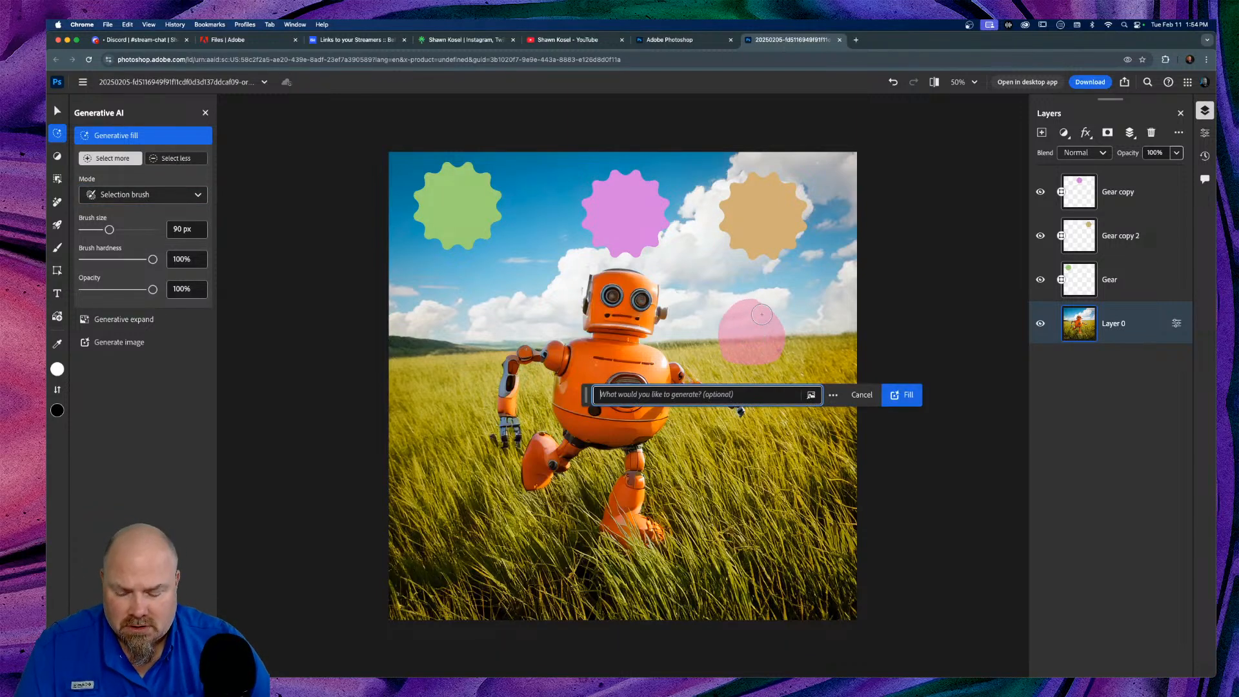
pyautogui.press('super+d')
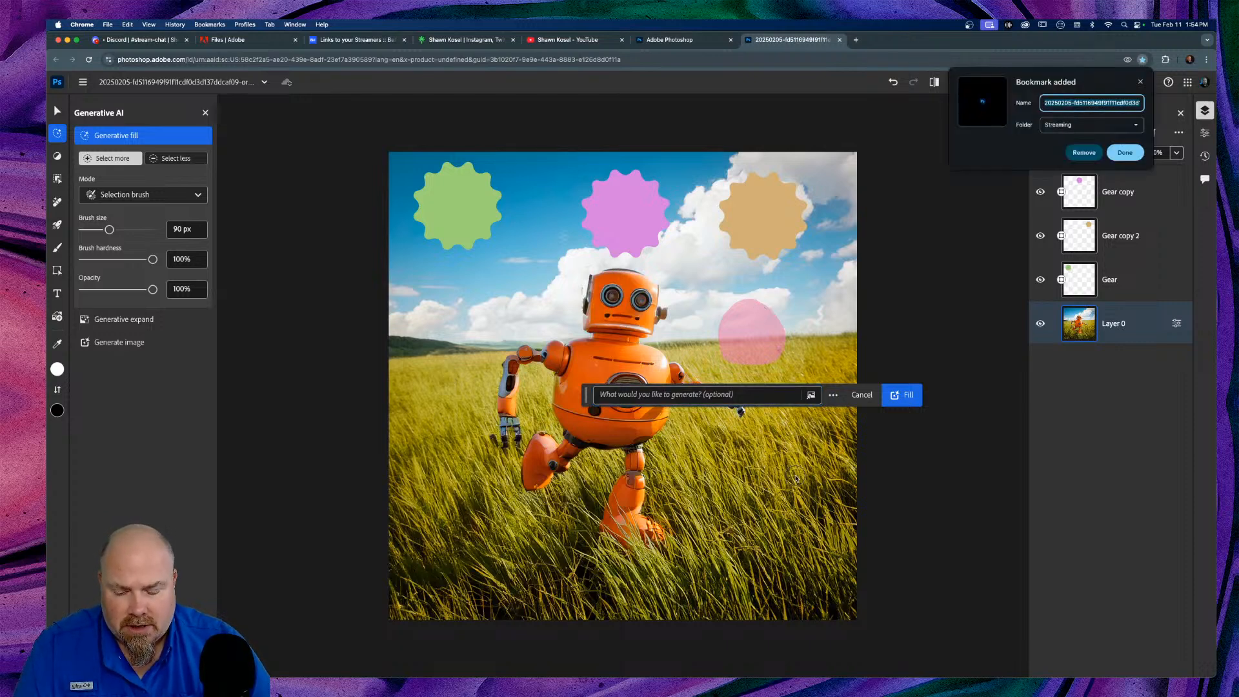
pyautogui.click(862, 394)
pyautogui.click(862, 394)
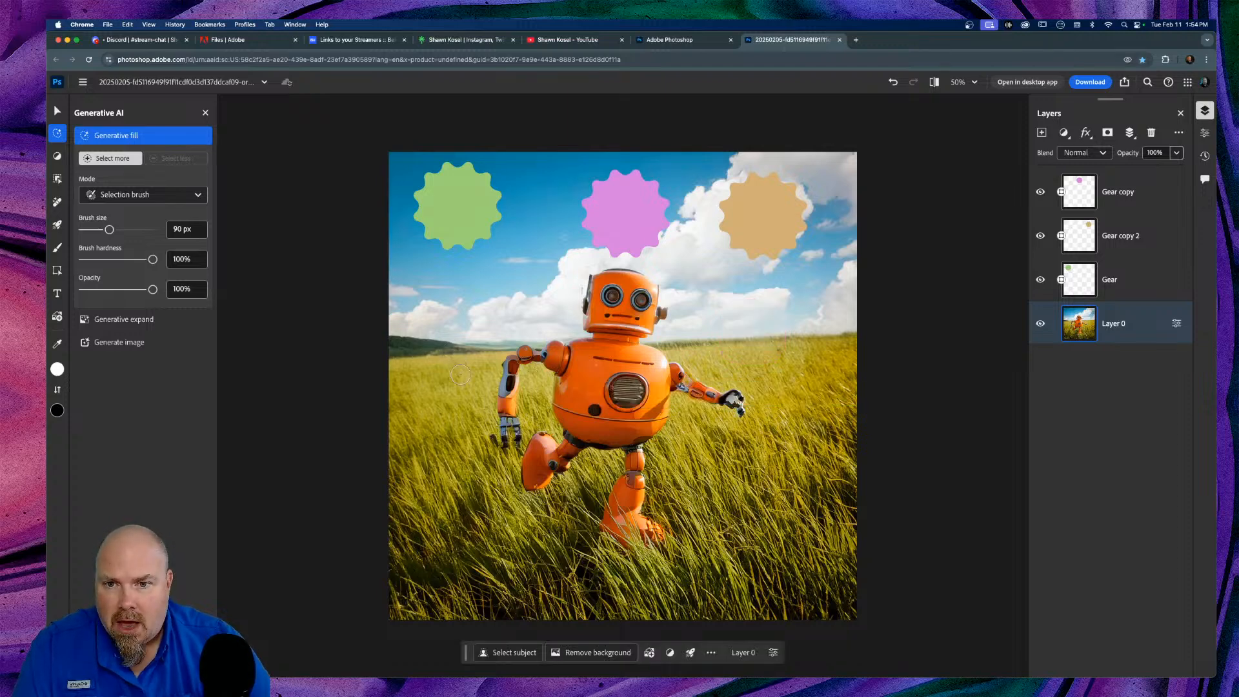
pyautogui.moveTo(461, 372)
pyautogui.mouseDown()
pyautogui.moveTo(451, 323)
pyautogui.moveTo(427, 345)
pyautogui.moveTo(425, 368)
pyautogui.moveTo(456, 347)
pyautogui.moveTo(436, 348)
pyautogui.moveTo(453, 350)
pyautogui.mouseUp()
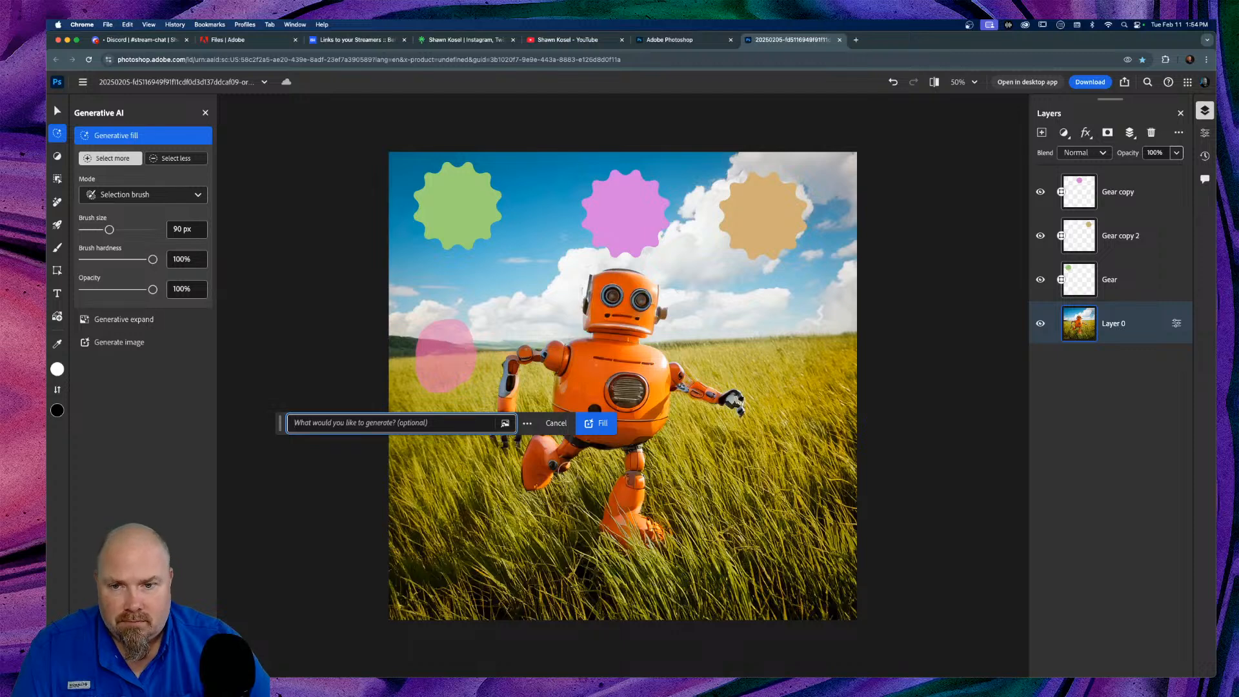
# Step: Enlarge the grass patch and generate a running ostrich from the prompt 'astrich runing'
pyautogui.moveTo(447, 383)
pyautogui.mouseDown()
pyautogui.moveTo(461, 385)
pyautogui.moveTo(465, 357)
pyautogui.mouseUp()
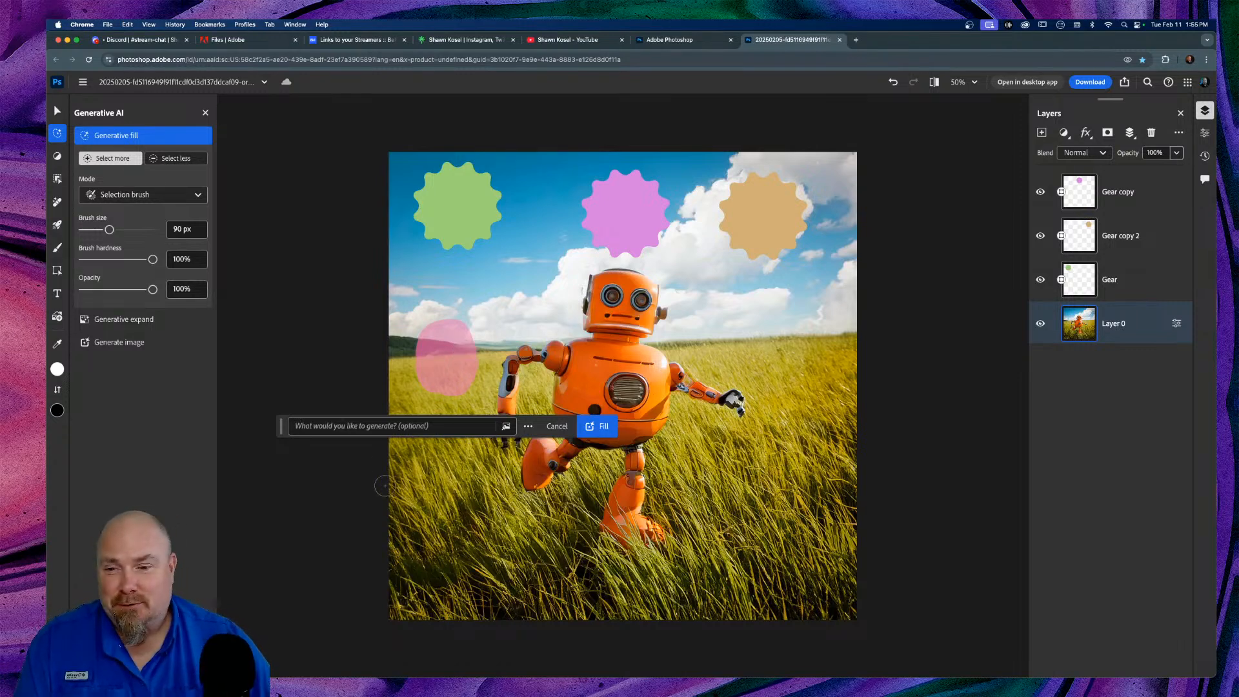
pyautogui.click(324, 427)
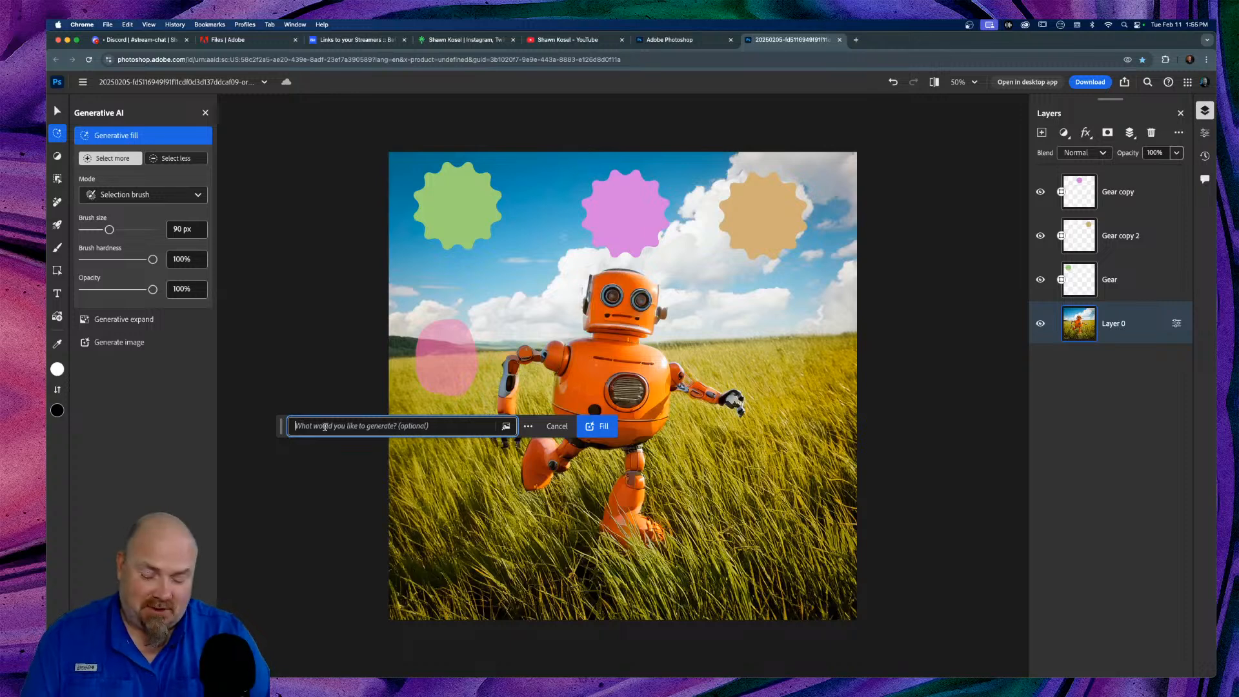
pyautogui.write('astr')
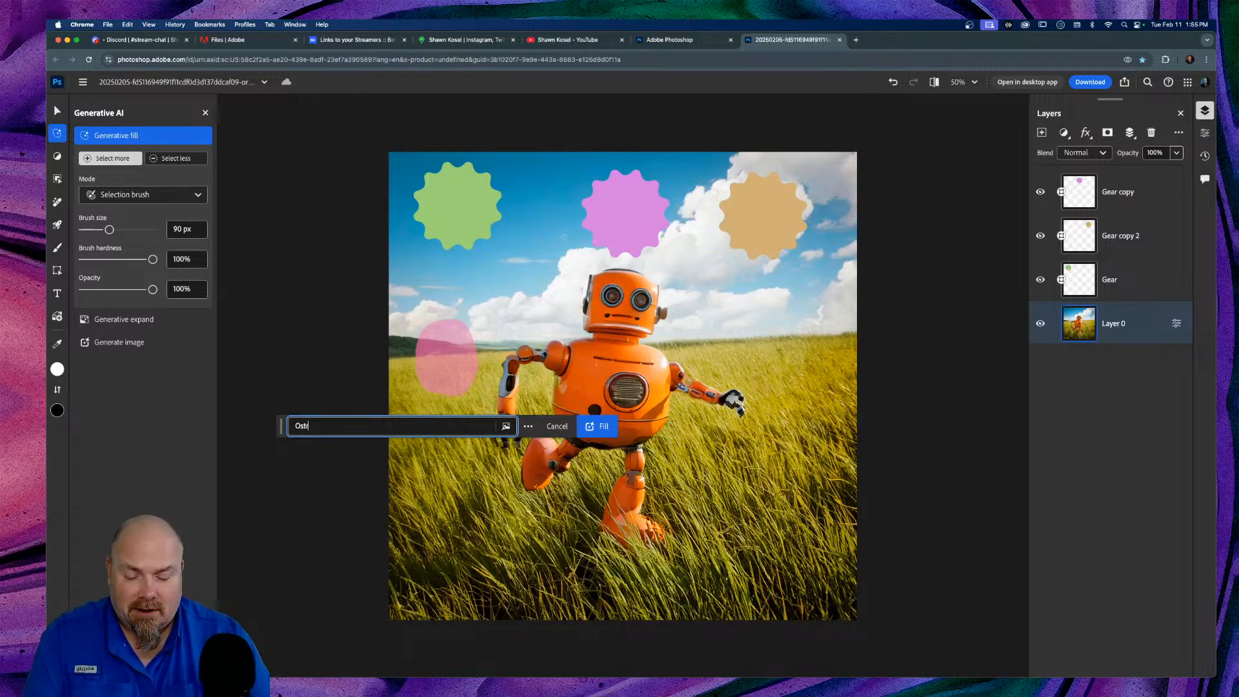
pyautogui.write('ich')
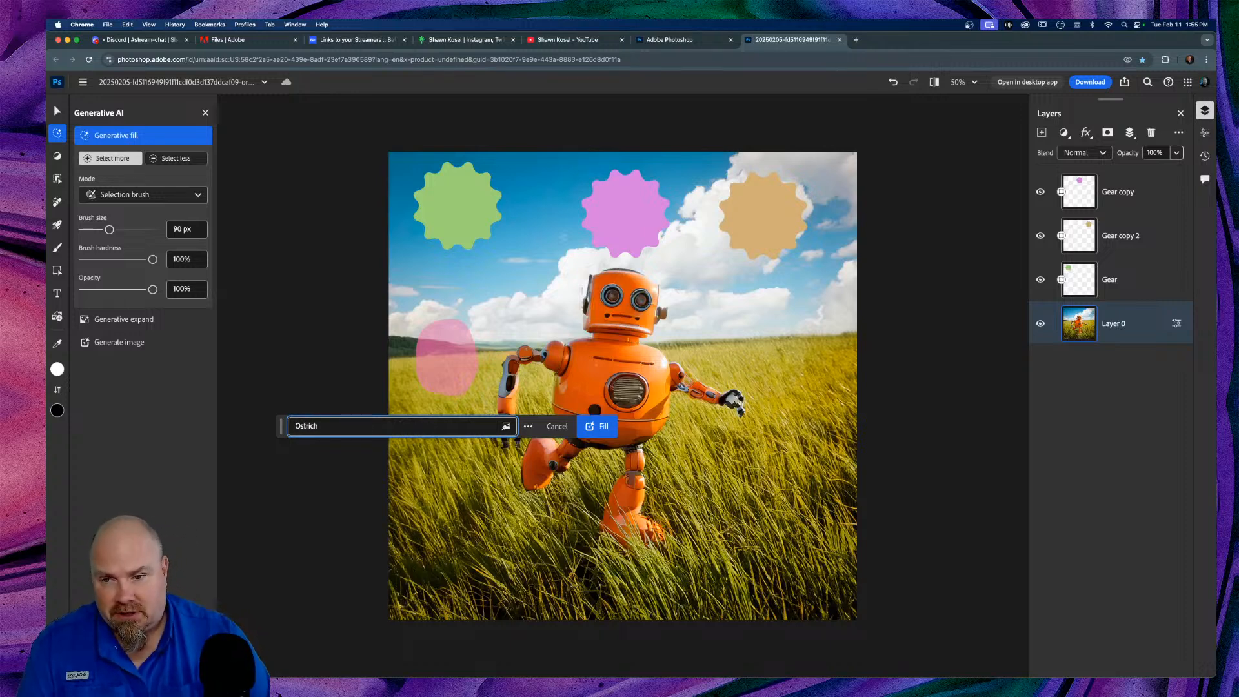
pyautogui.write(' runing')
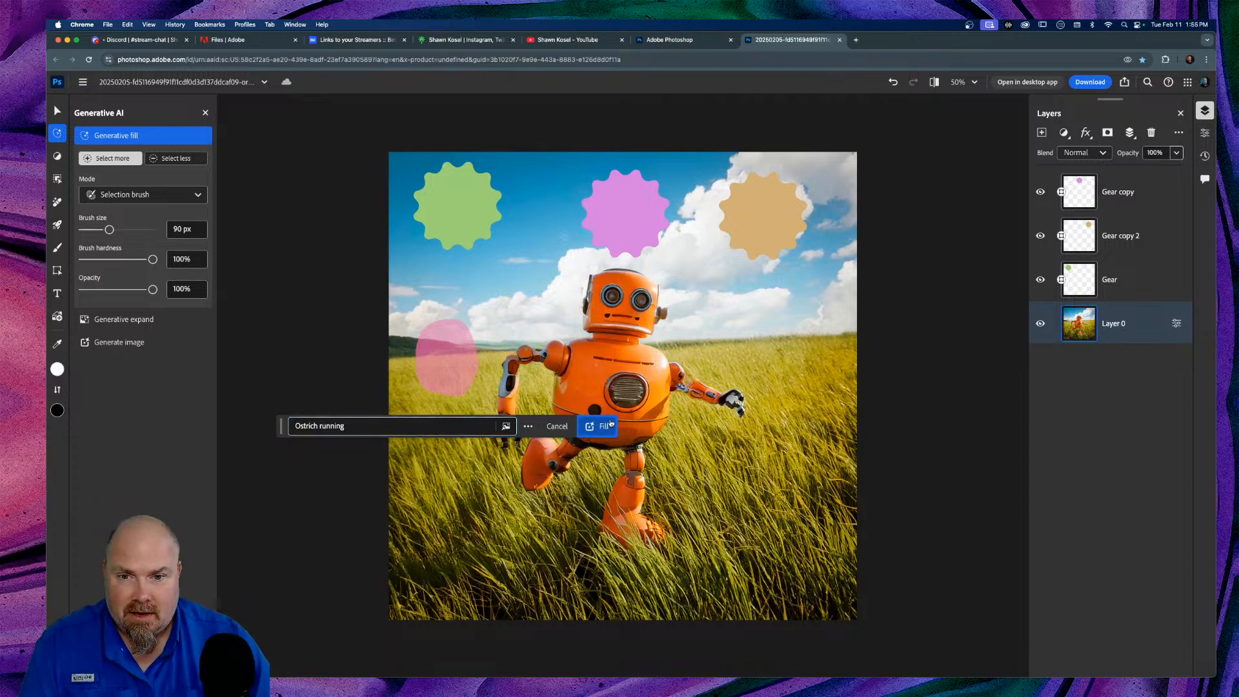
pyautogui.click(597, 426)
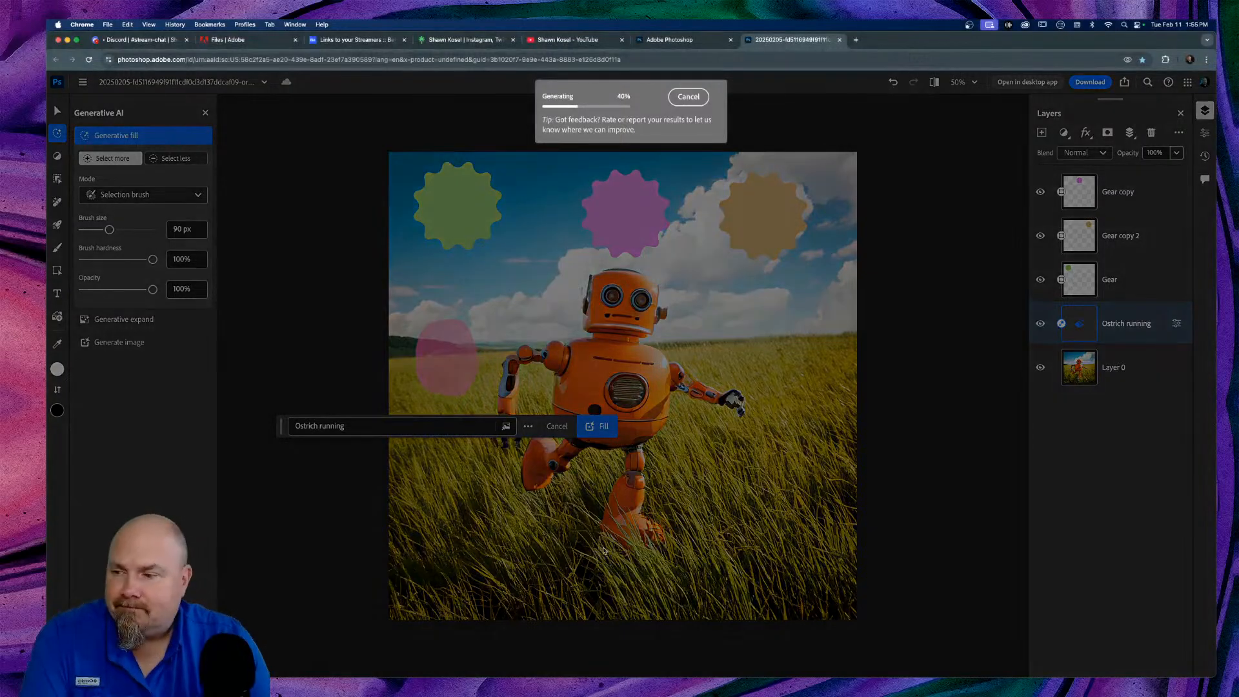
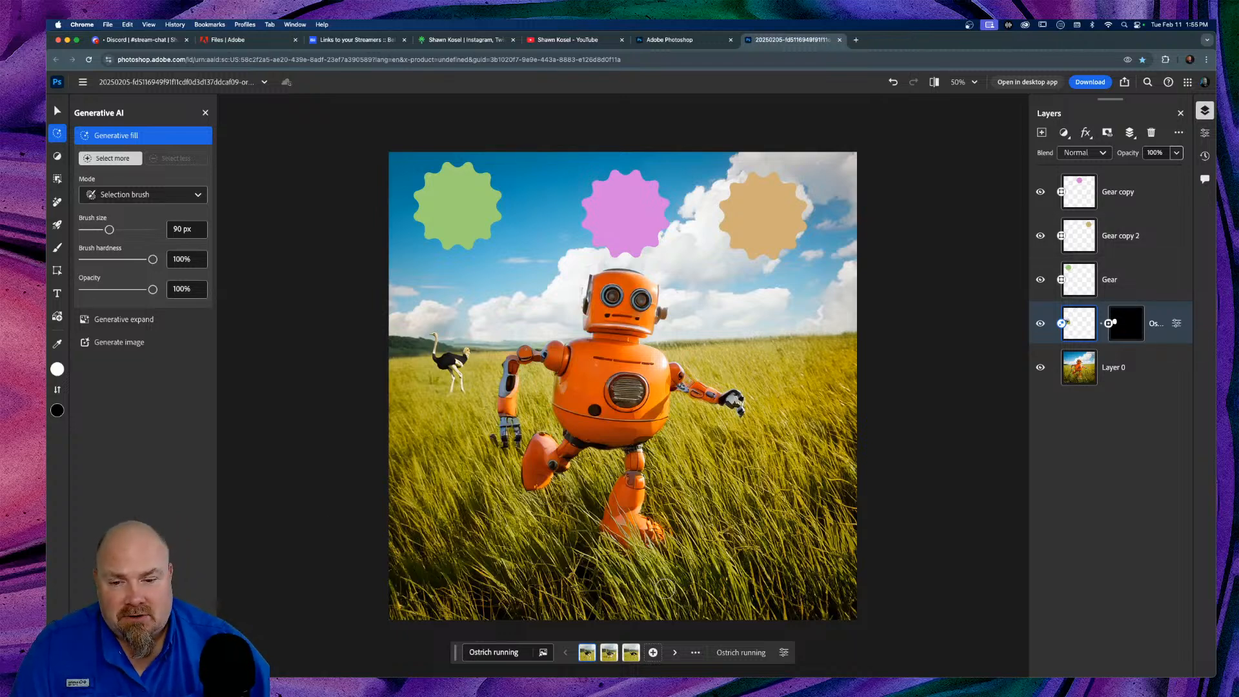
# Step: Compare the three generated ostrich variations and keep the first, standing one
pyautogui.click(609, 653)
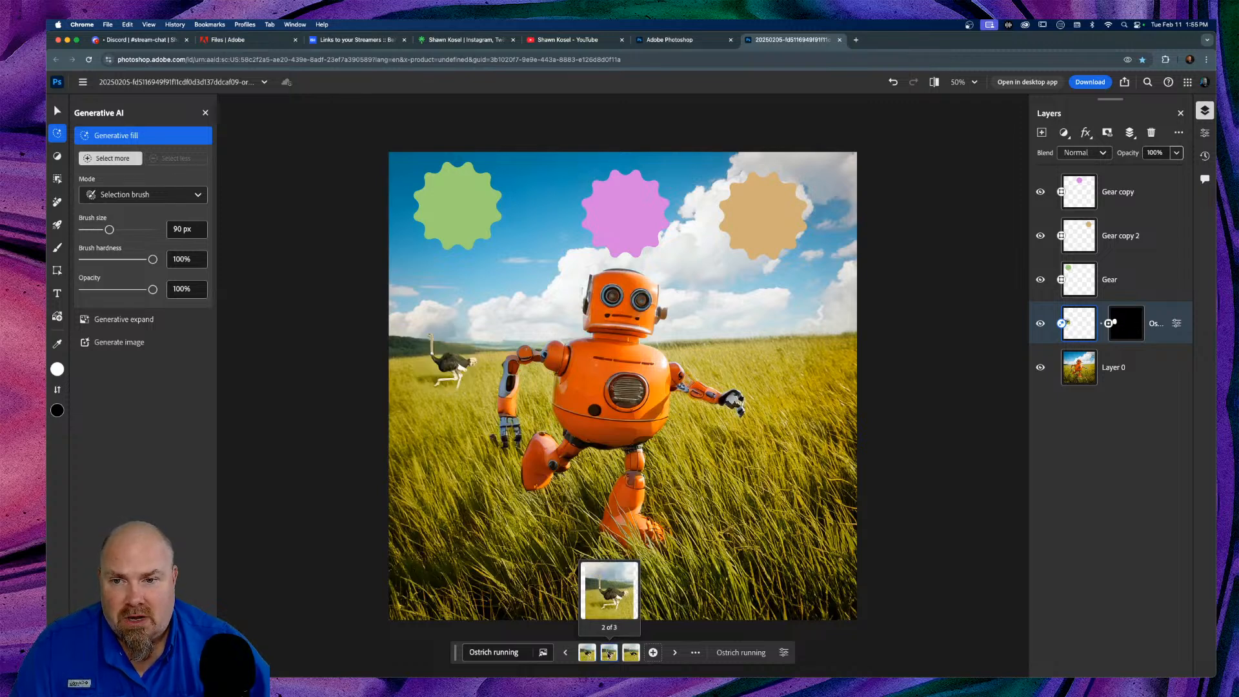
pyautogui.click(633, 655)
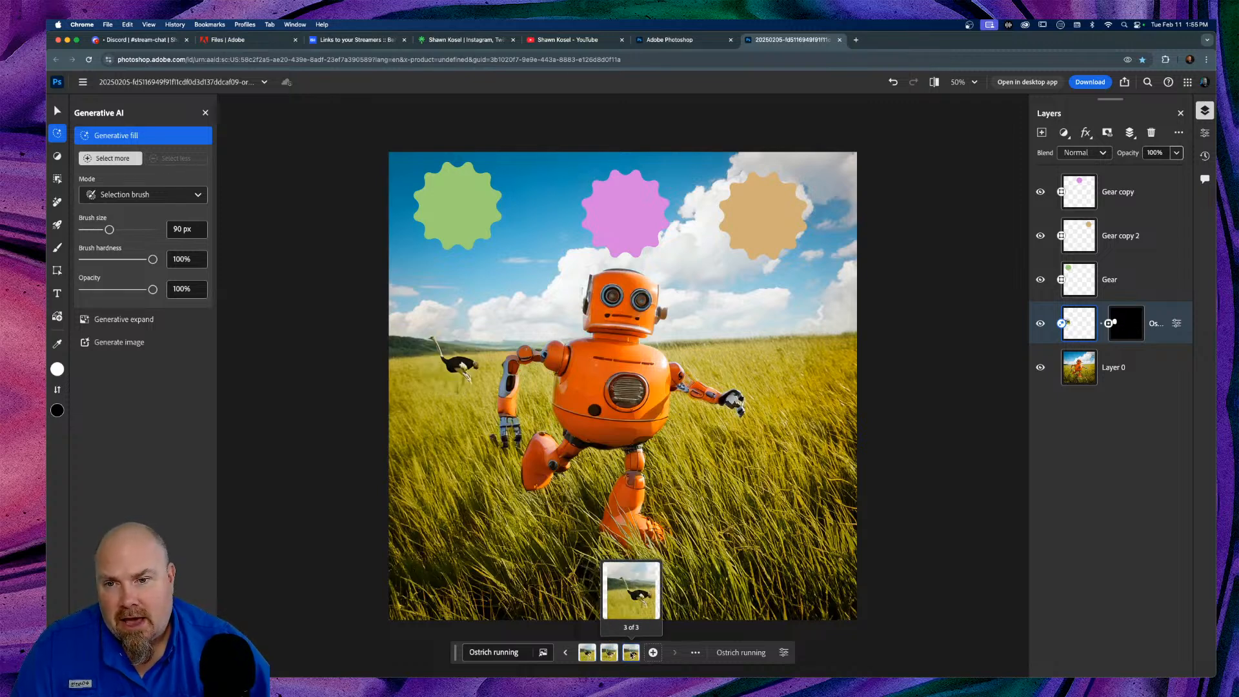
pyautogui.click(616, 656)
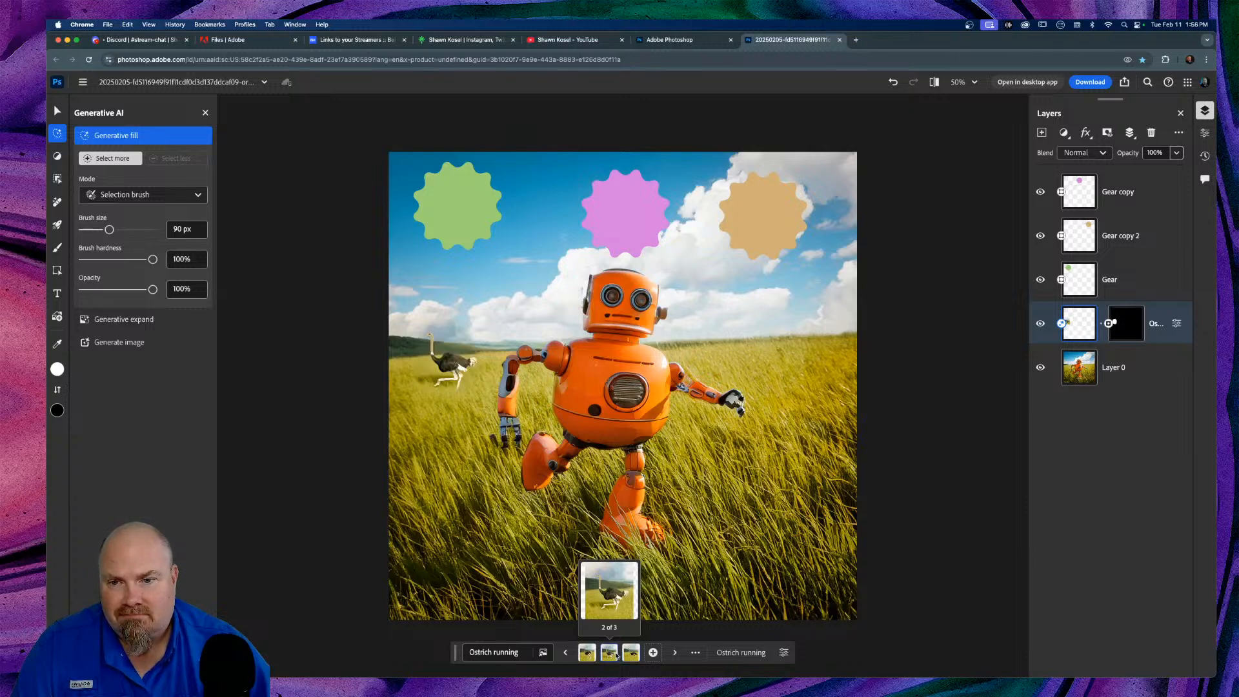
pyautogui.click(590, 656)
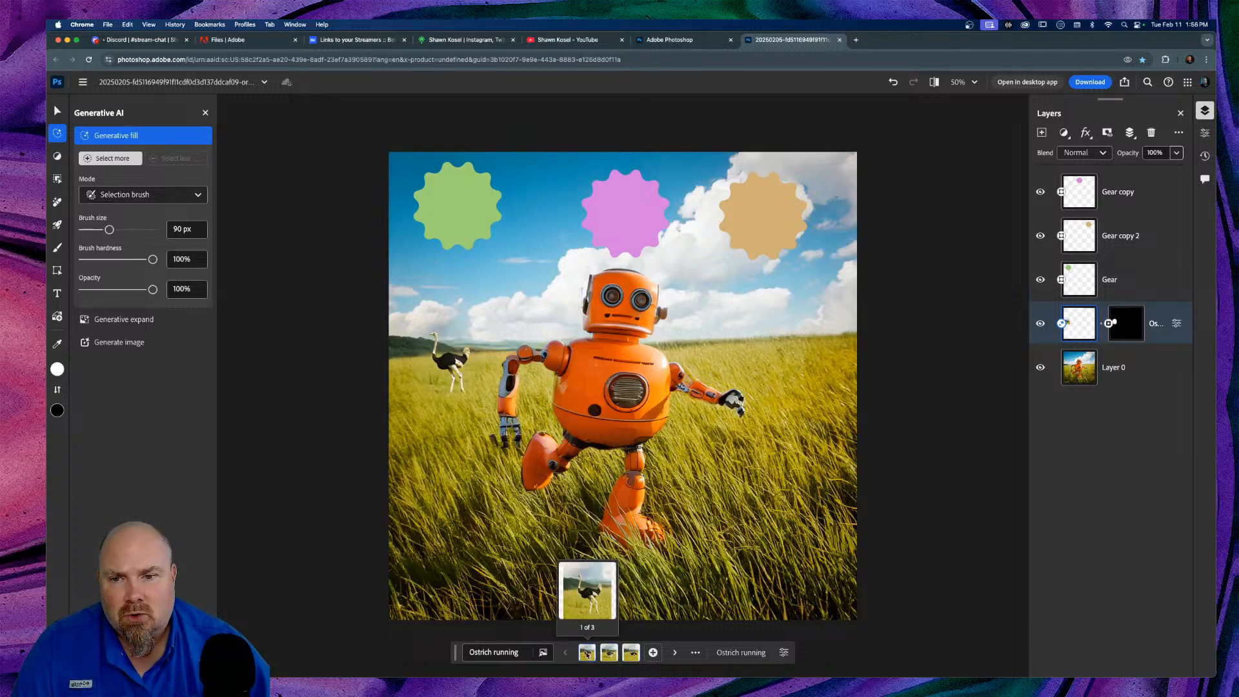
pyautogui.click(604, 656)
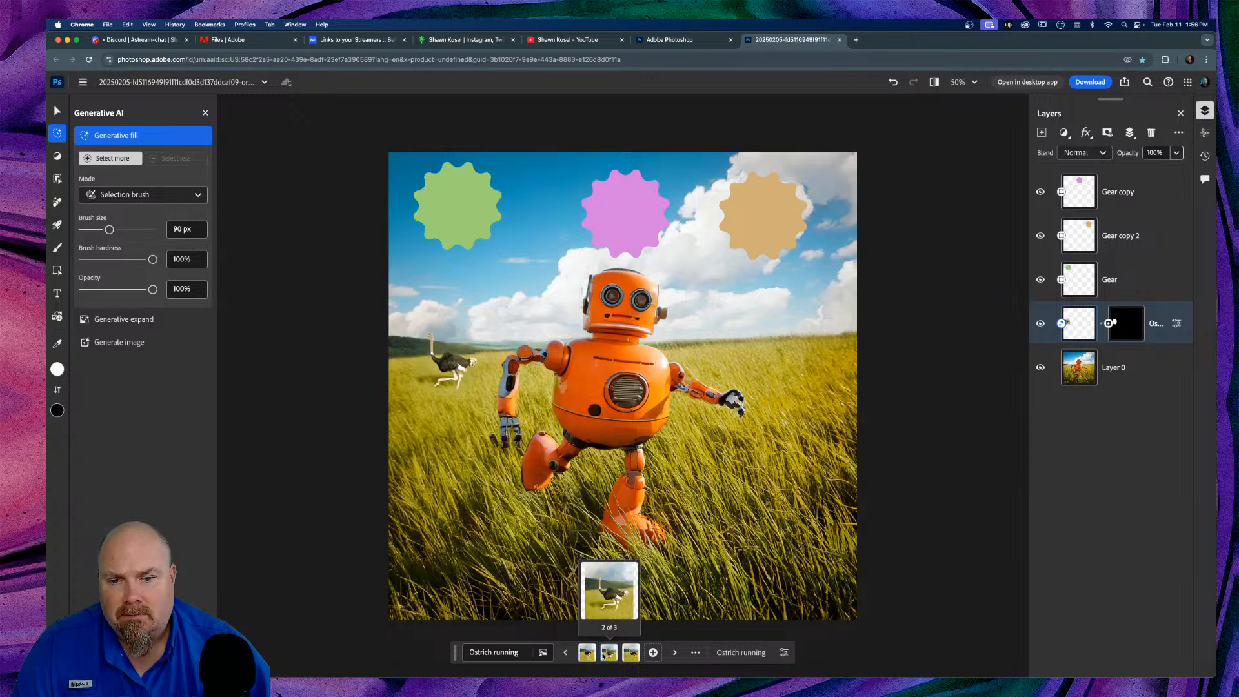
pyautogui.click(586, 655)
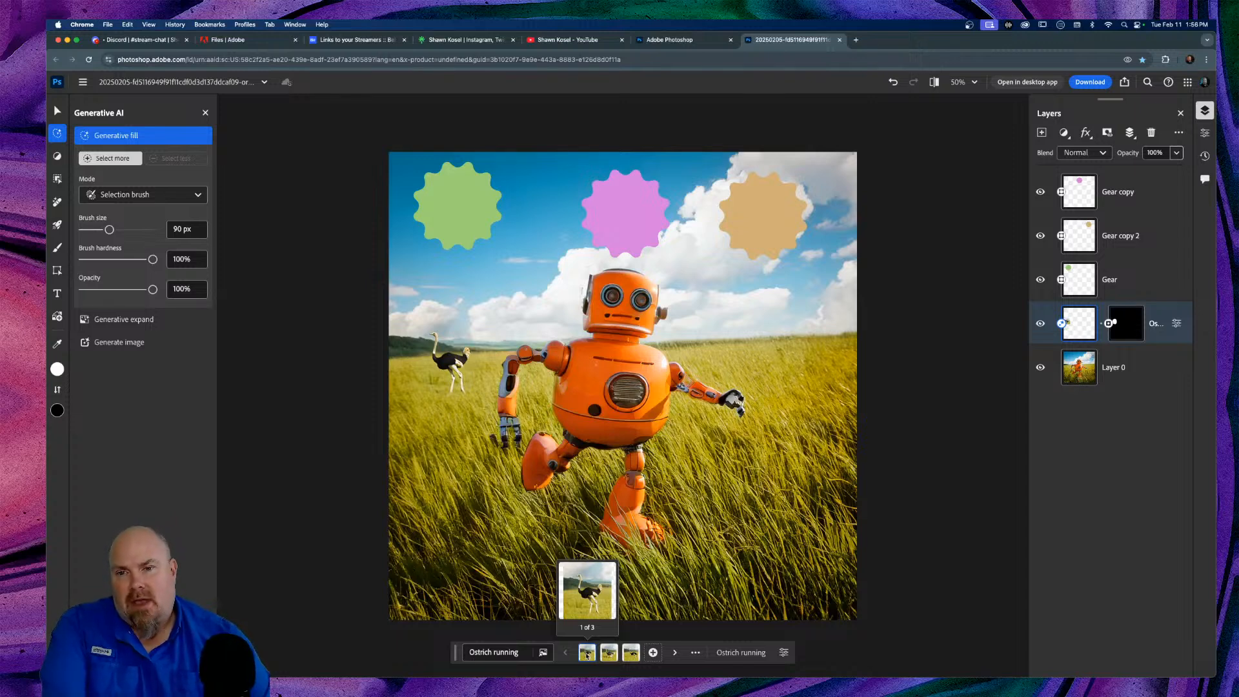
# Step: Try moving the ostrich toward the sky, undo it, and bring up its layer actions
pyautogui.click(57, 110)
pyautogui.moveTo(452, 364); pyautogui.dragTo(478, 298)
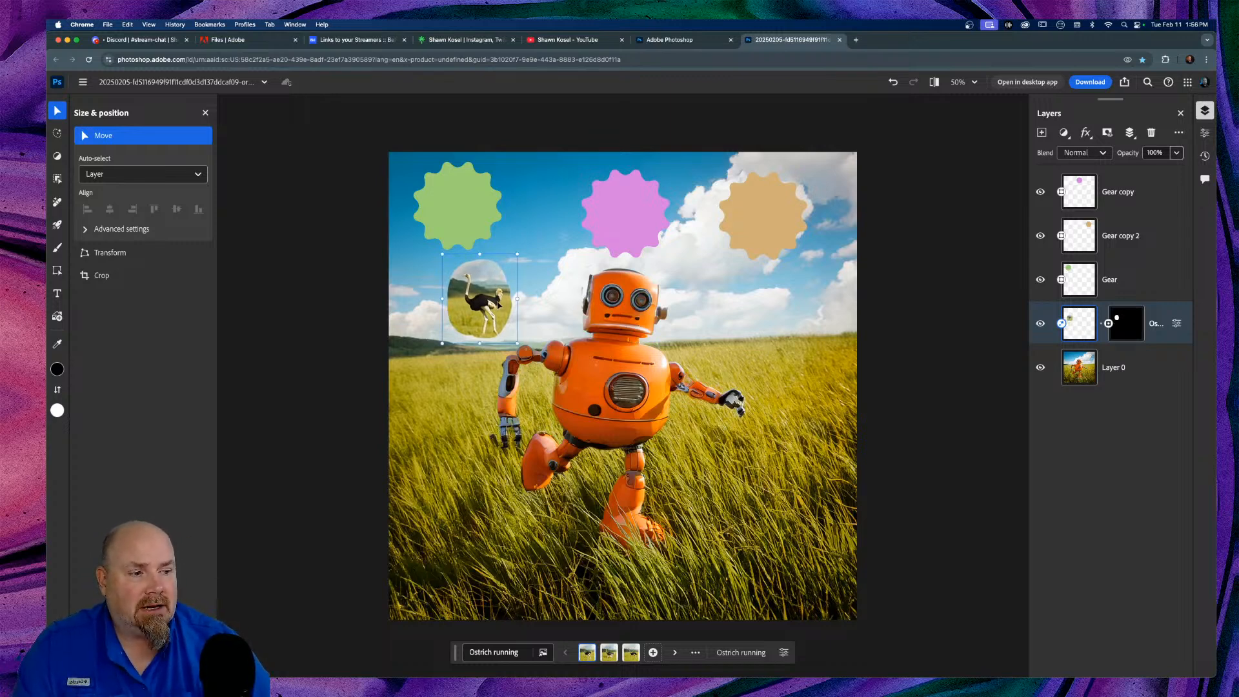
pyautogui.press('super+z')
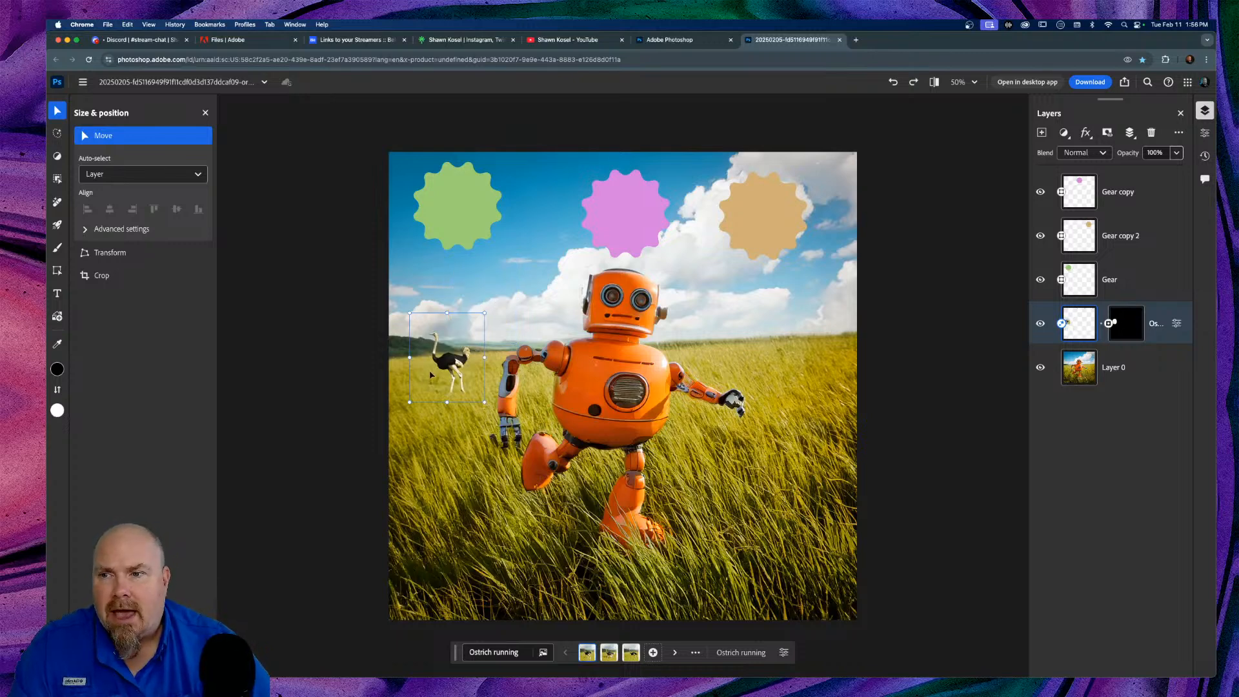
pyautogui.click(114, 254)
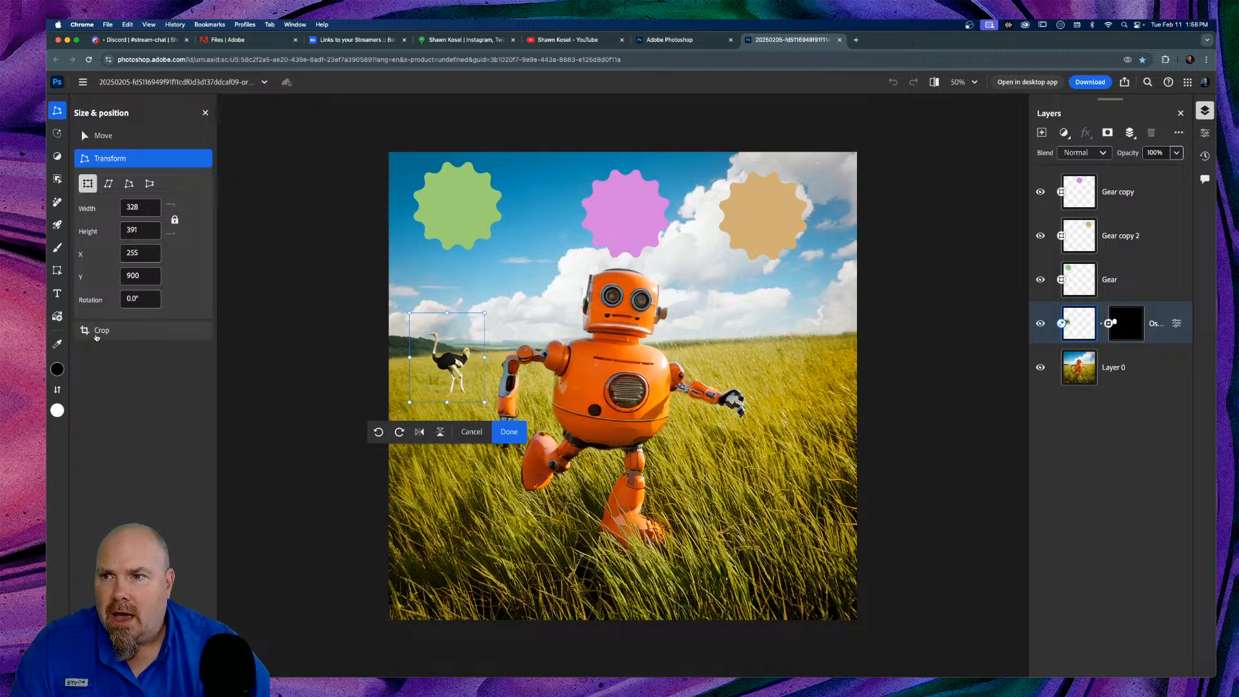
pyautogui.click(97, 332)
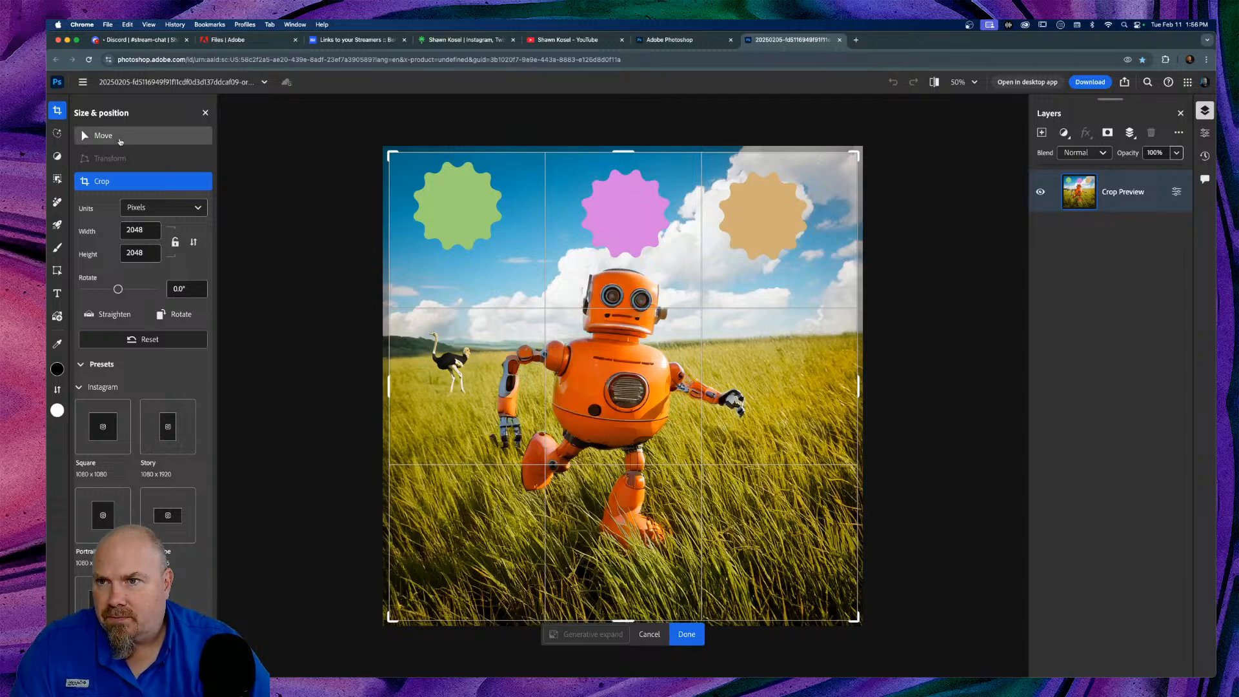
pyautogui.click(103, 136)
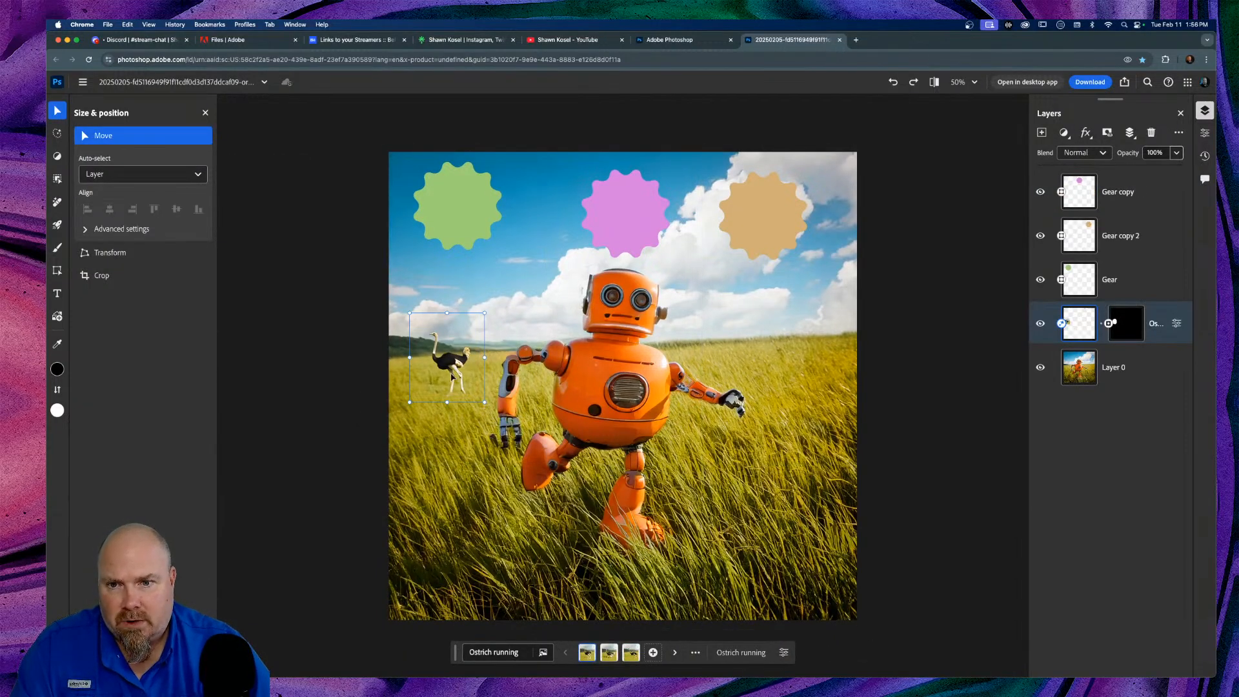
pyautogui.rightClick(450, 363)
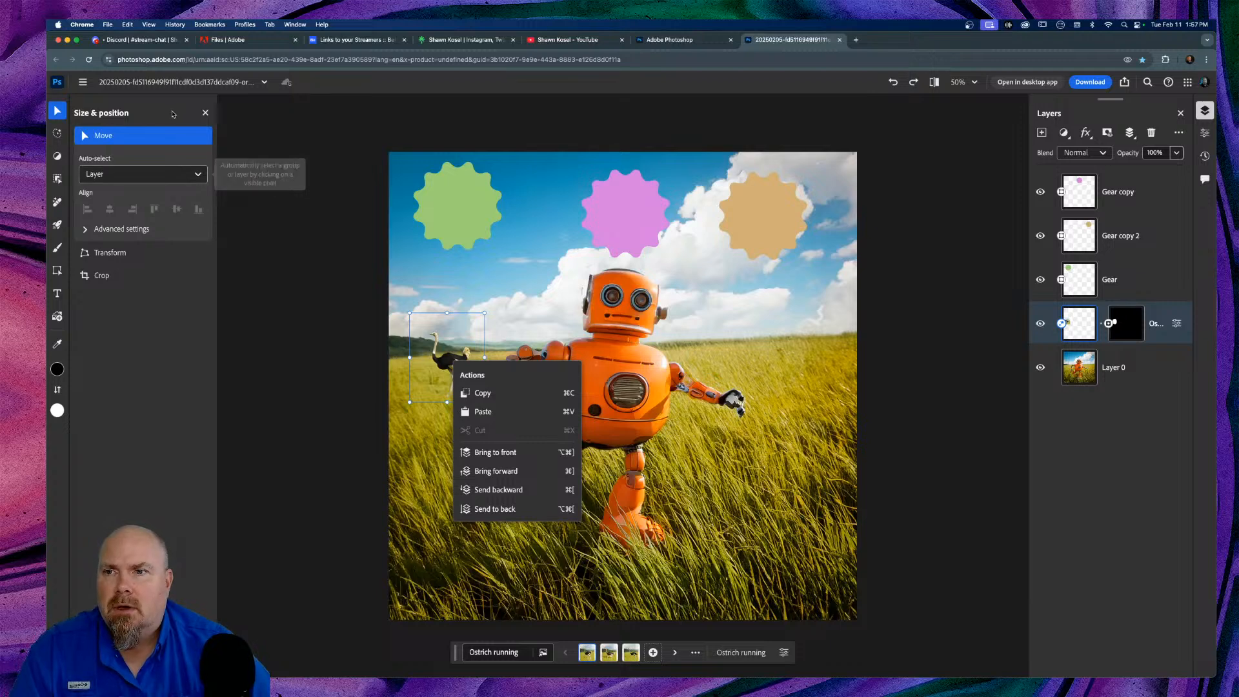
# Step: Select the green, pink and tan gears together
pyautogui.click(206, 112)
pyautogui.click(206, 112)
pyautogui.click(458, 231)
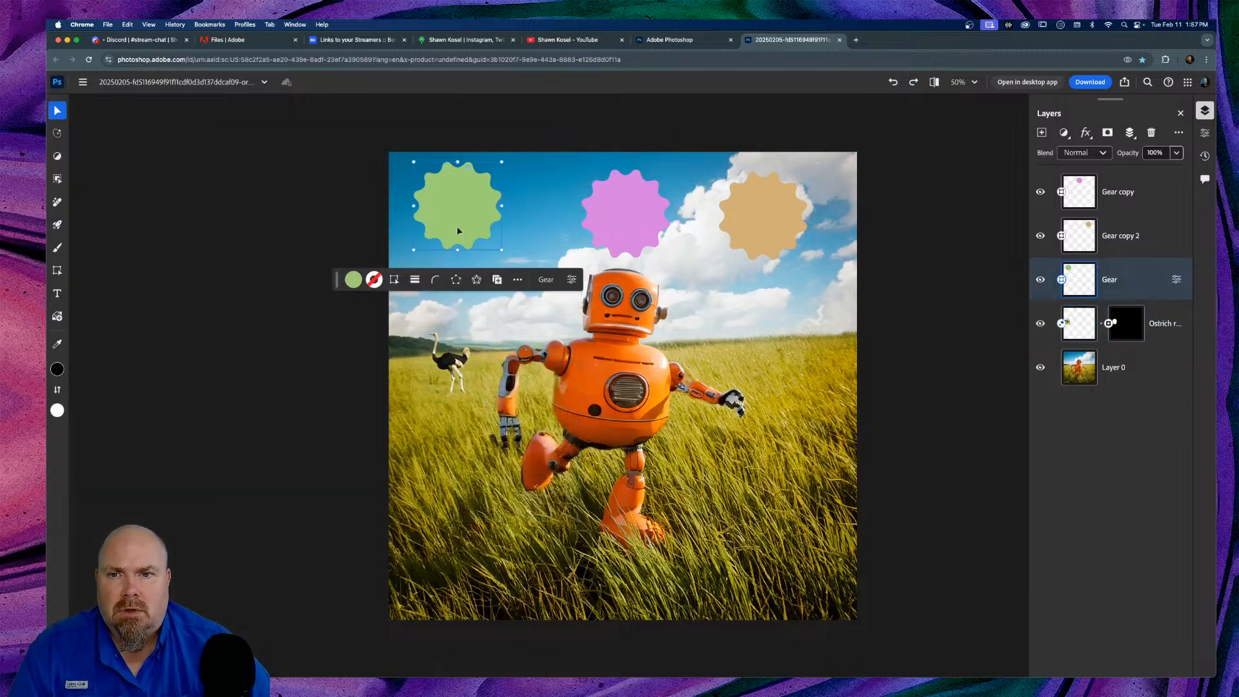
pyautogui.keyDown('shift'); pyautogui.click(641, 226); pyautogui.keyUp('shift')
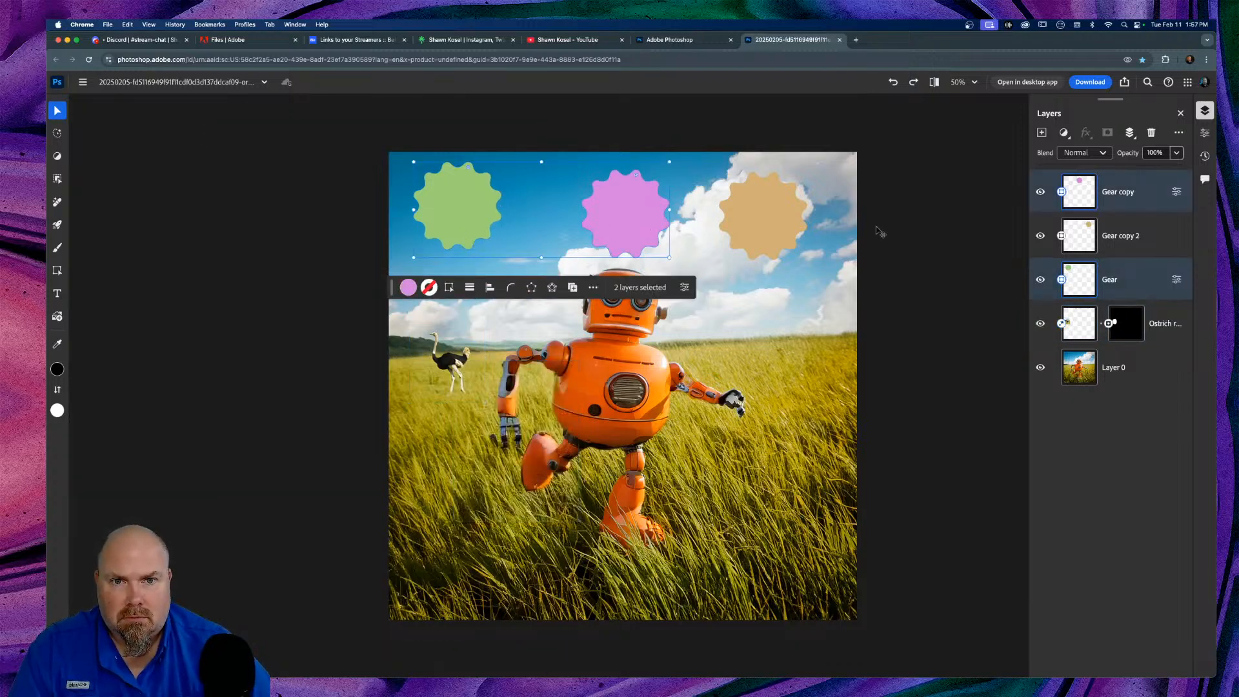
pyautogui.keyDown('shift'); pyautogui.click(786, 229); pyautogui.keyUp('shift')
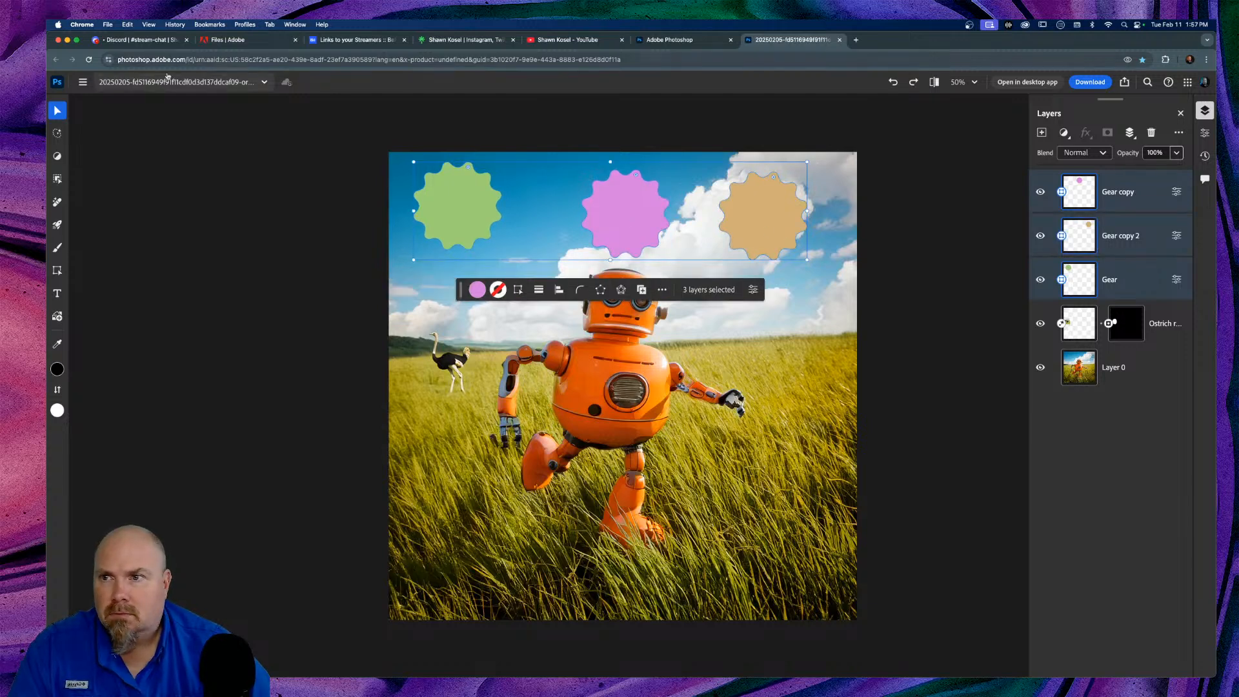
# Step: Try centring the three gears, undo the alignment, and select the ostrich instead
pyautogui.click(113, 112)
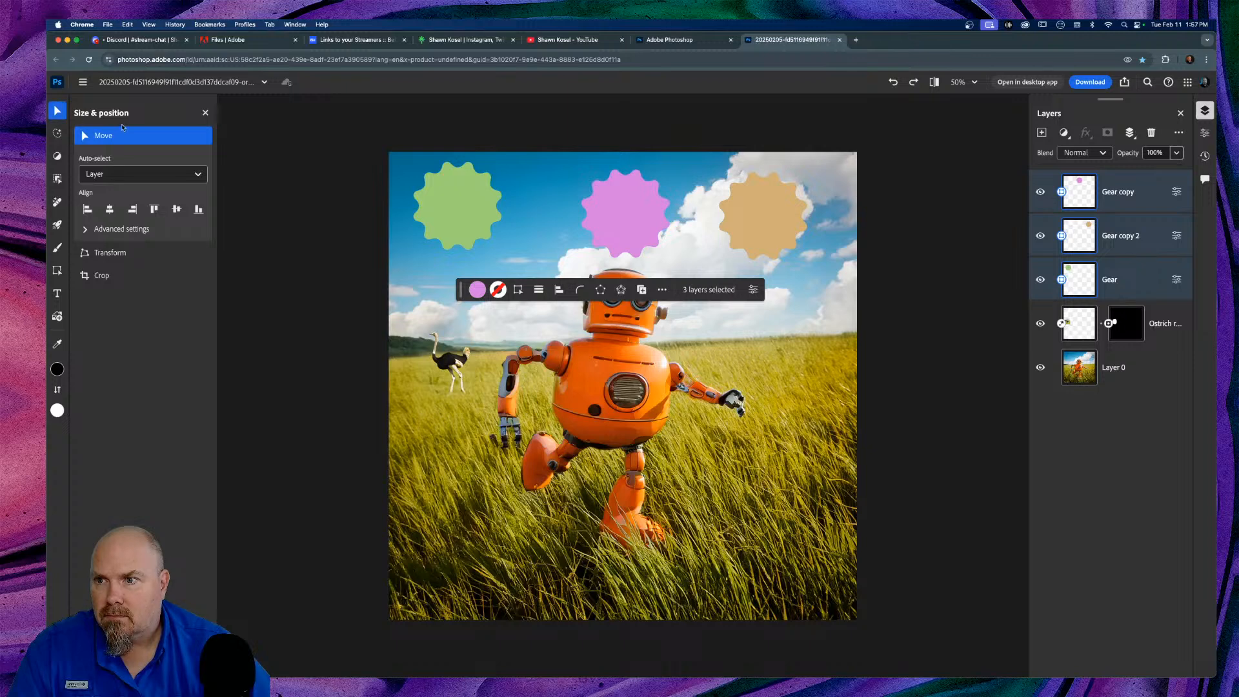
pyautogui.click(108, 209)
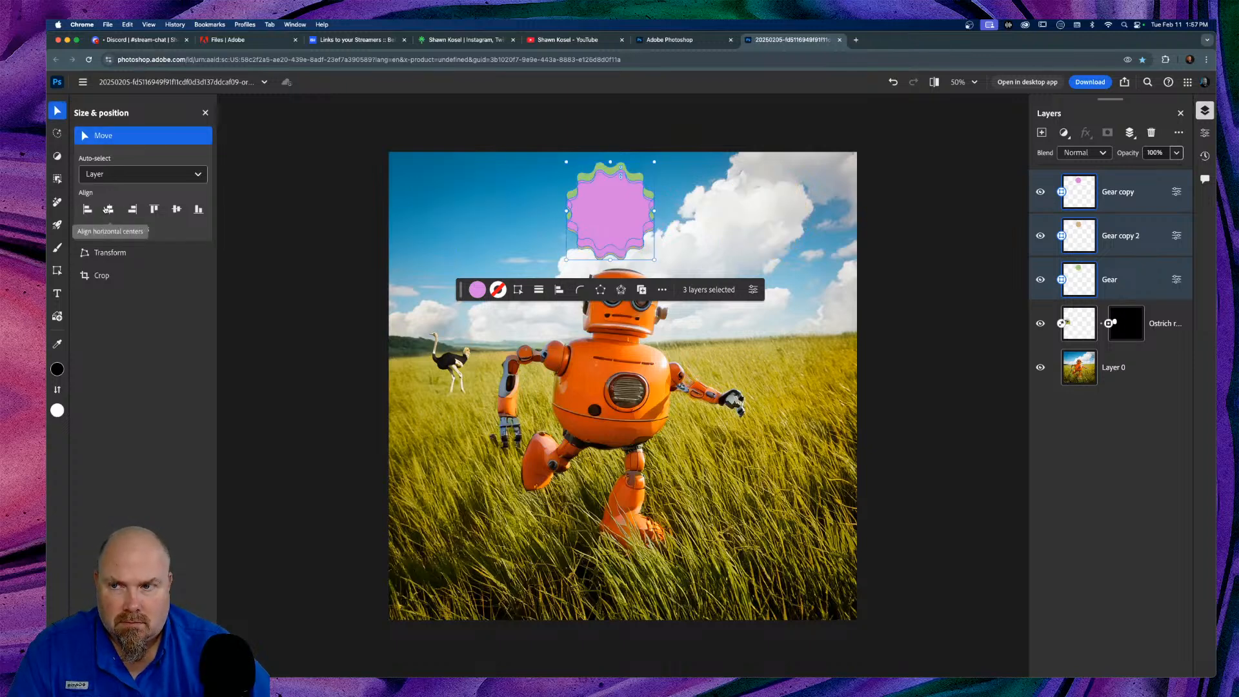
pyautogui.press('super+z')
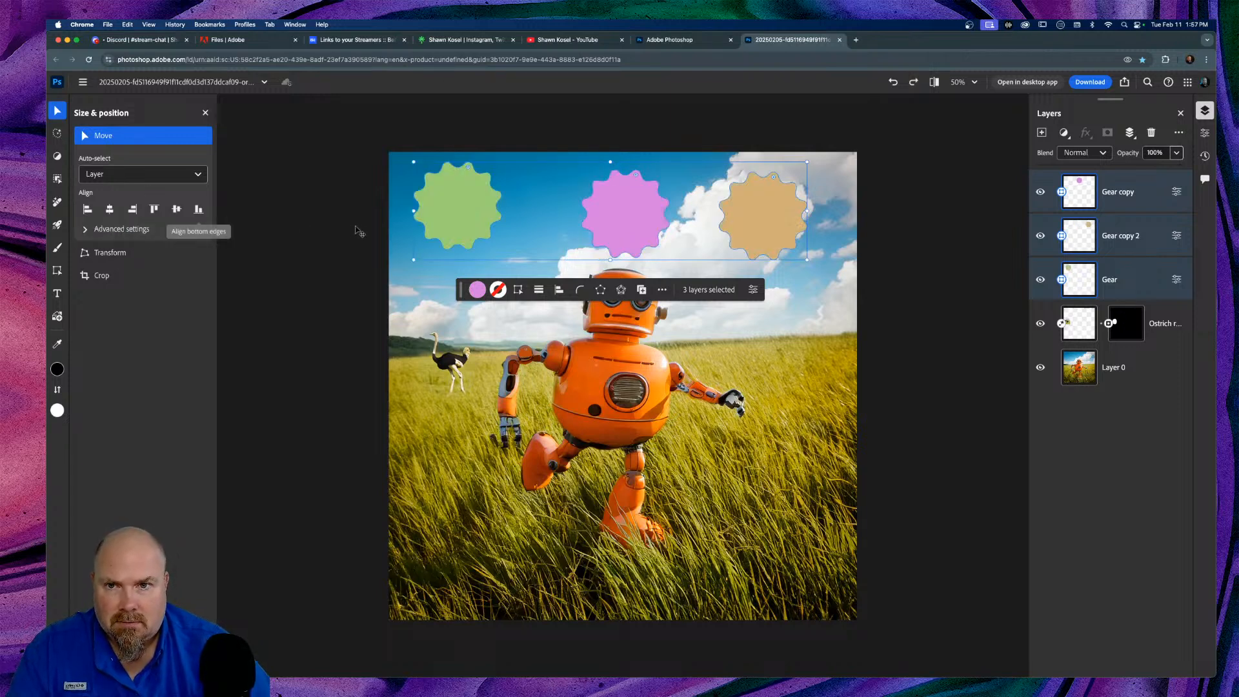
pyautogui.click(110, 209)
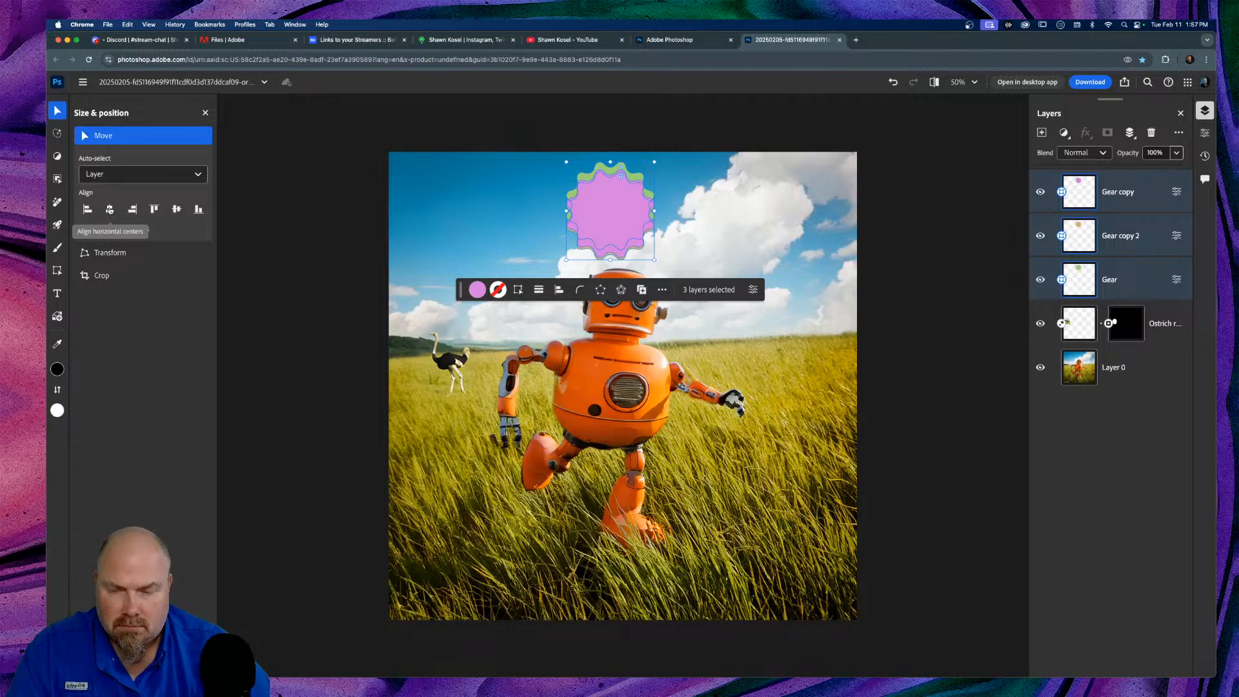
pyautogui.press('super+z')
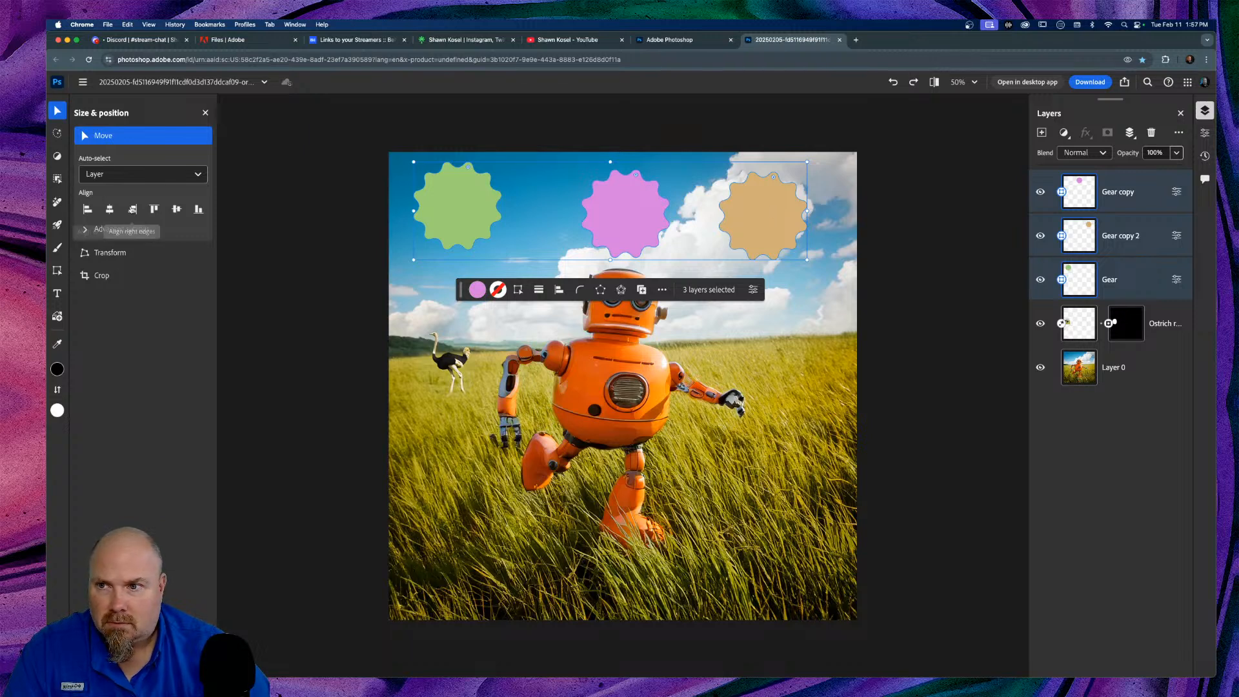
pyautogui.click(111, 210)
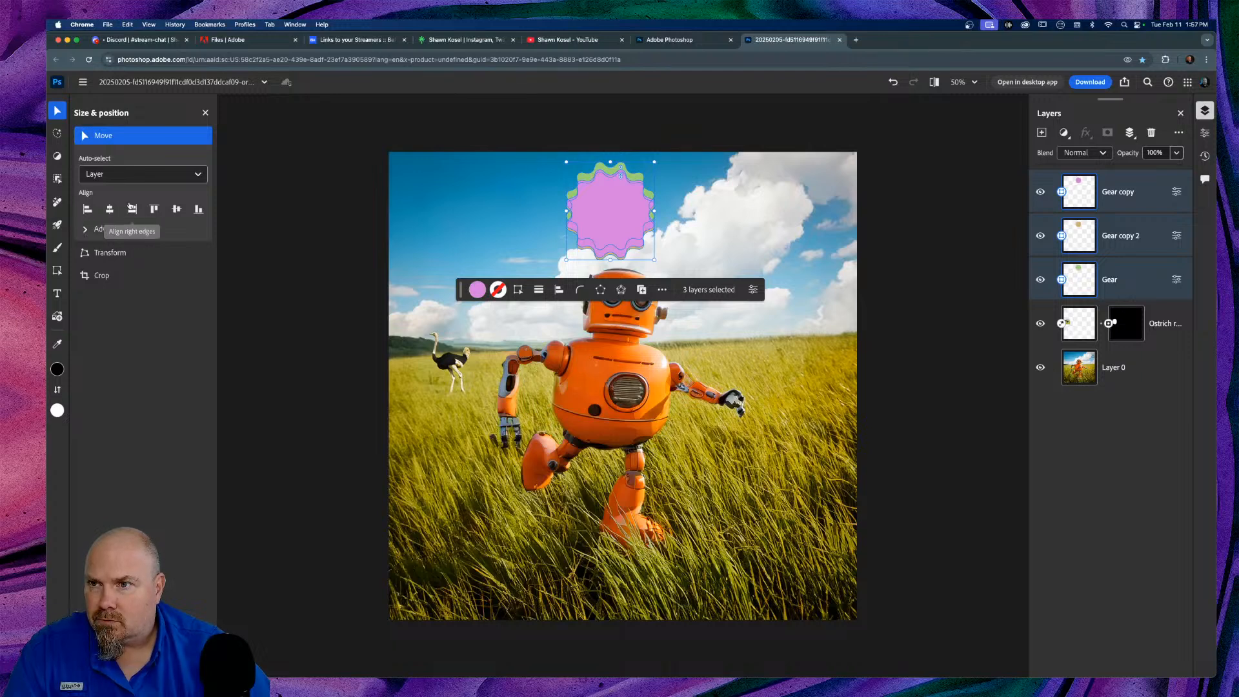
pyautogui.press('super+z')
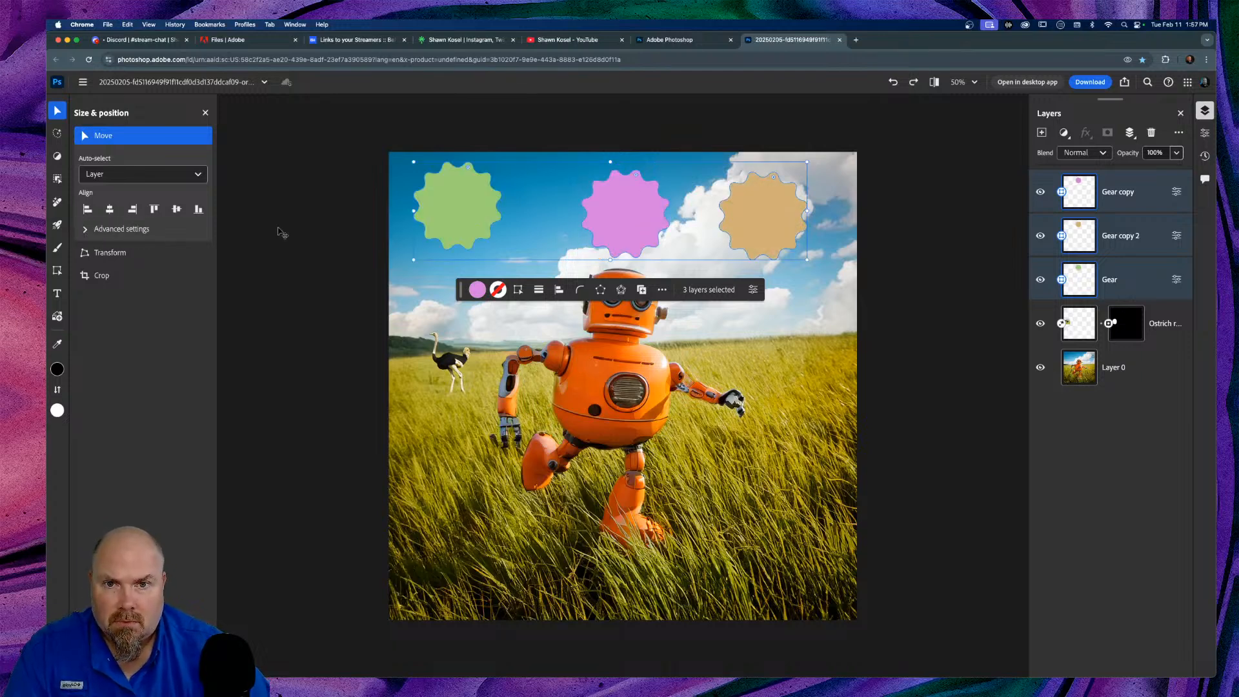
pyautogui.click(450, 329)
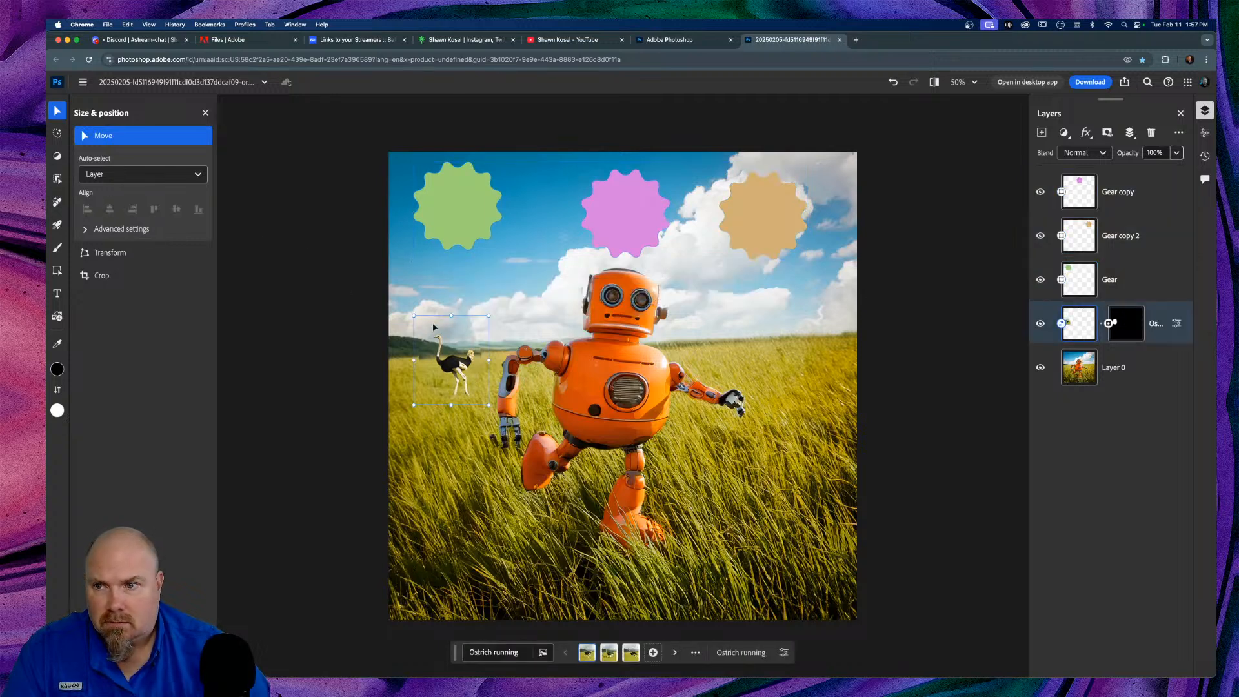
# Step: Look over the alignment options, then try cropping and cancel it with Esc
pyautogui.click(87, 231)
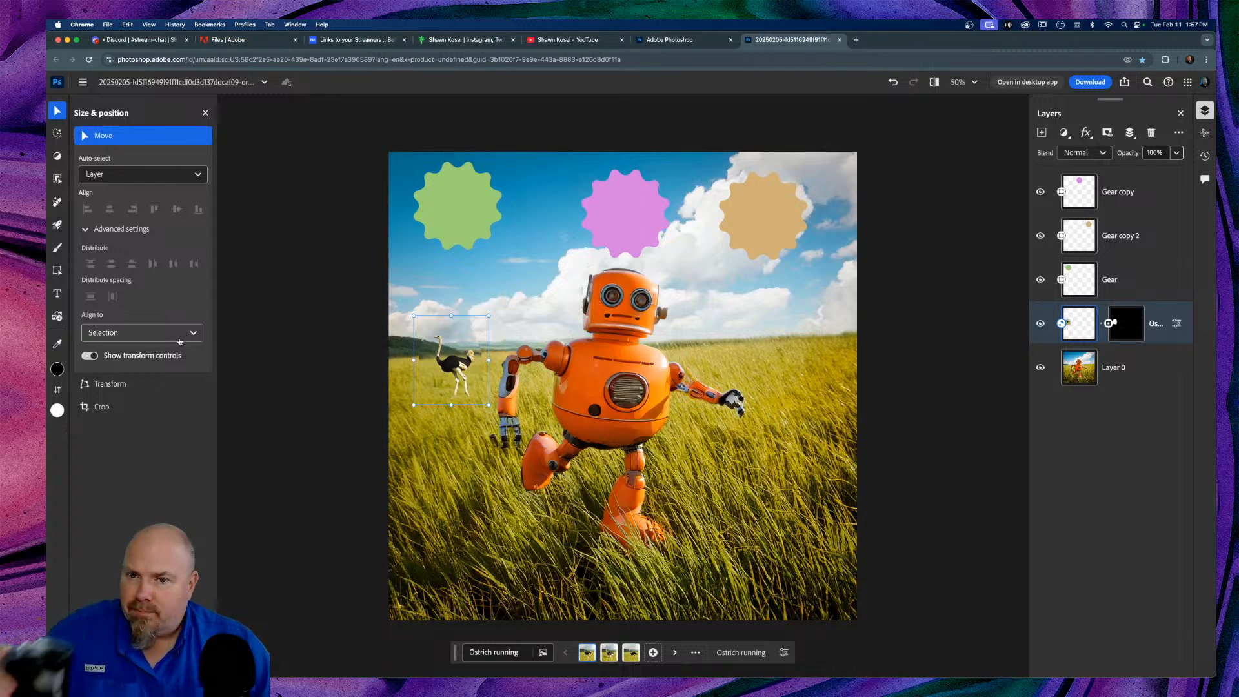
pyautogui.click(109, 409)
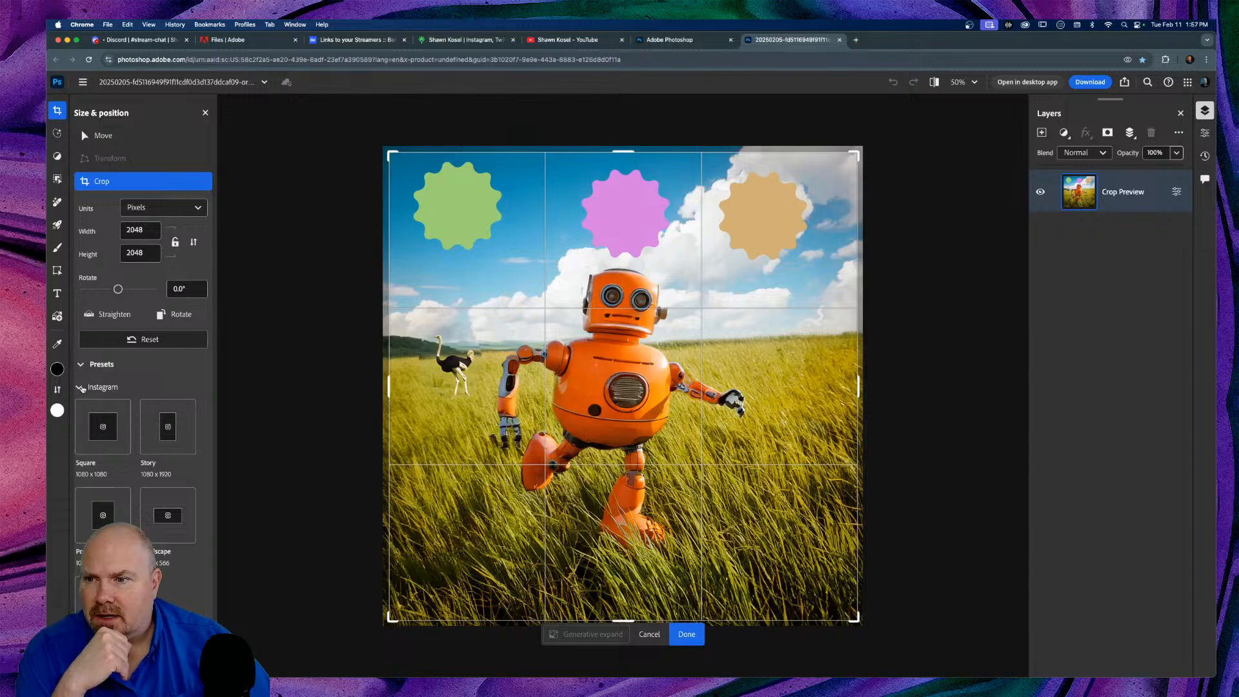
pyautogui.click(129, 388)
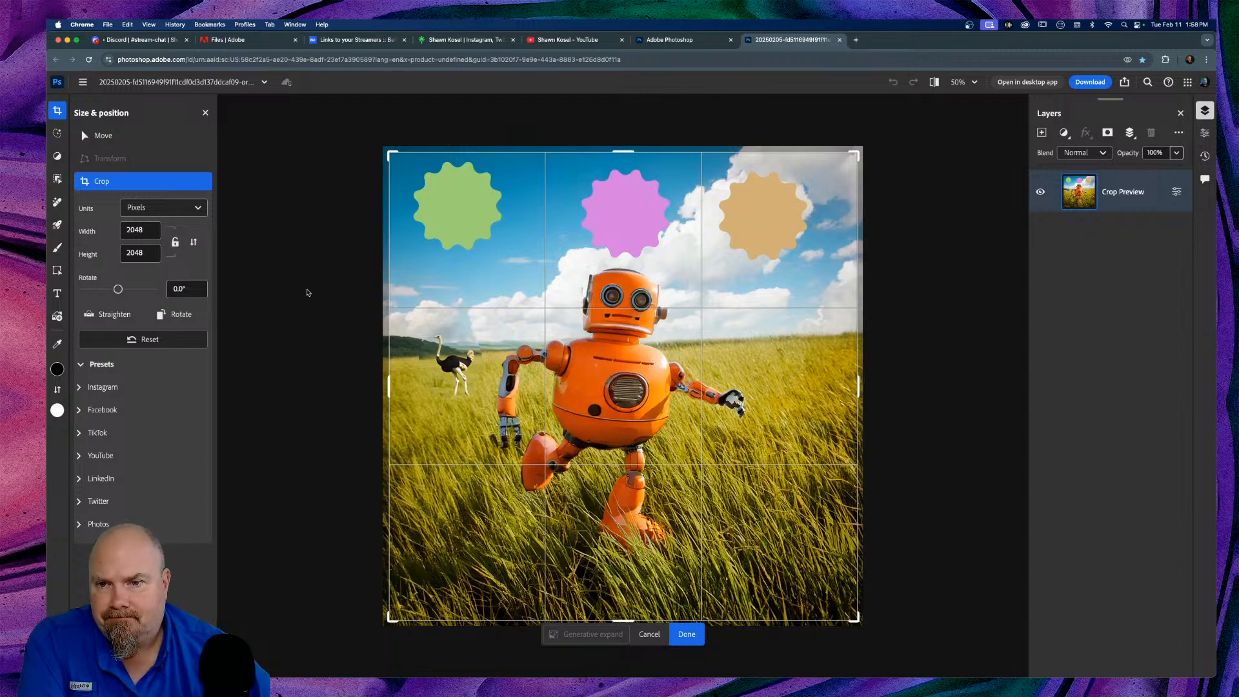
pyautogui.press('Escape')
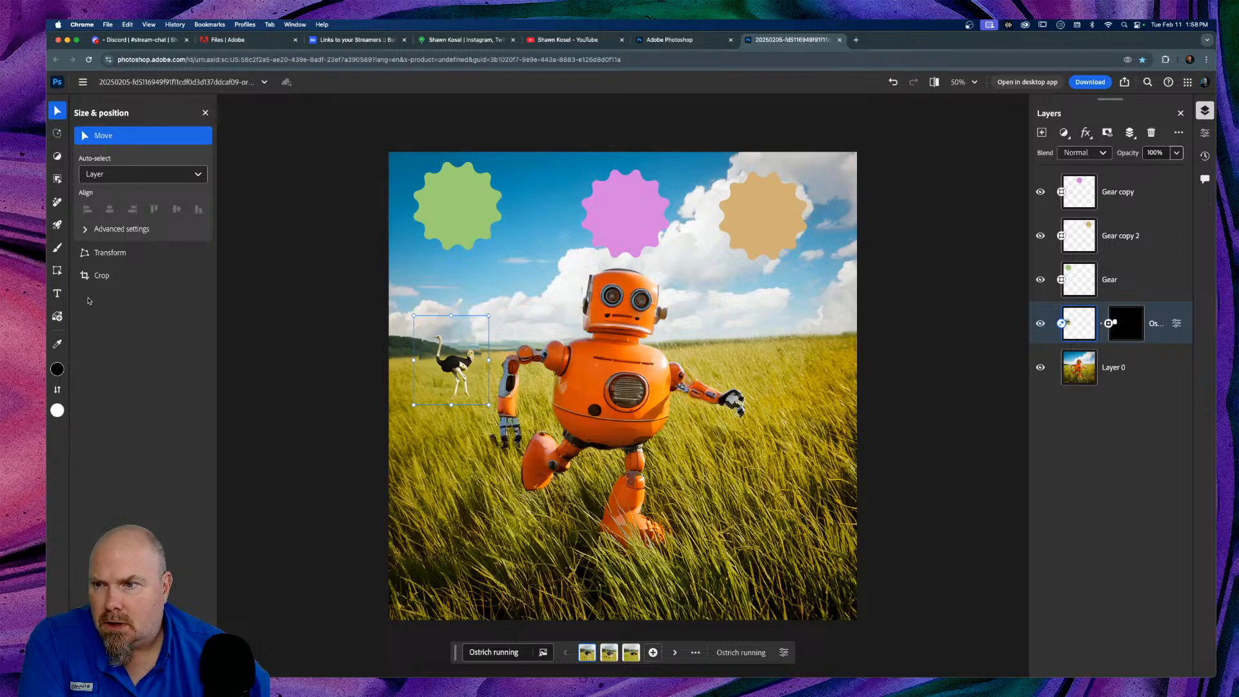
# Step: Return to the Move tool and view the ostrich's generative layer properties
pyautogui.click(58, 270)
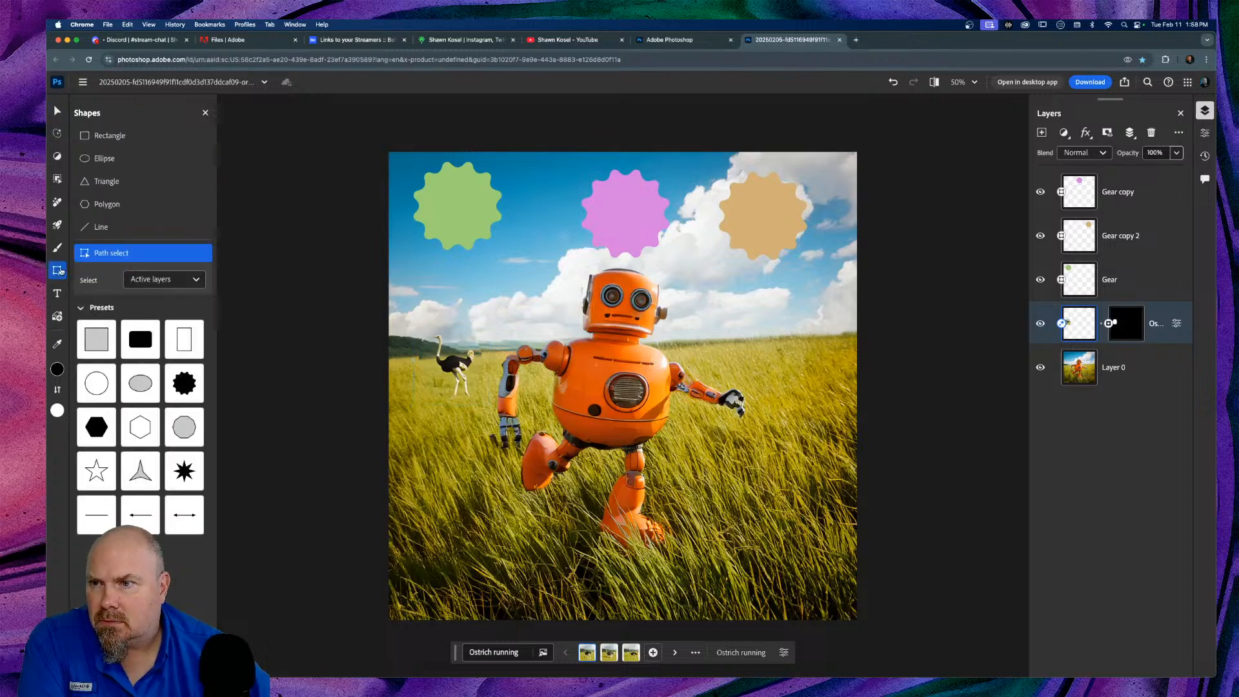
pyautogui.click(60, 271)
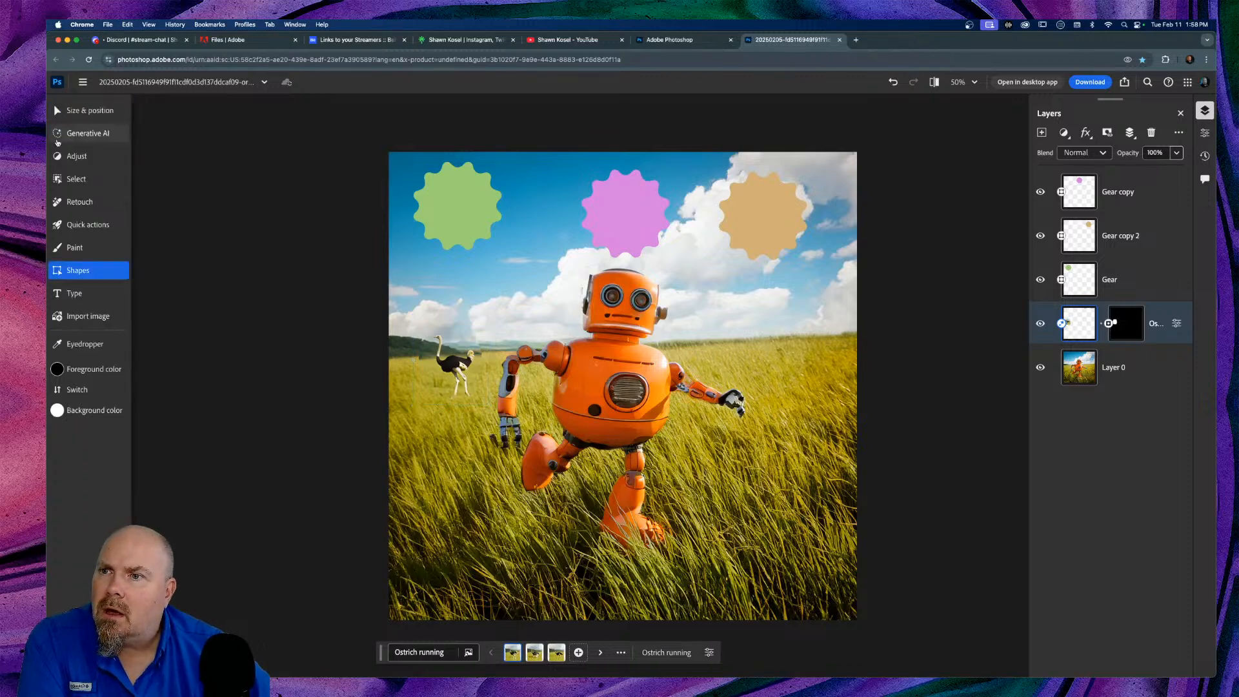
pyautogui.click(81, 110)
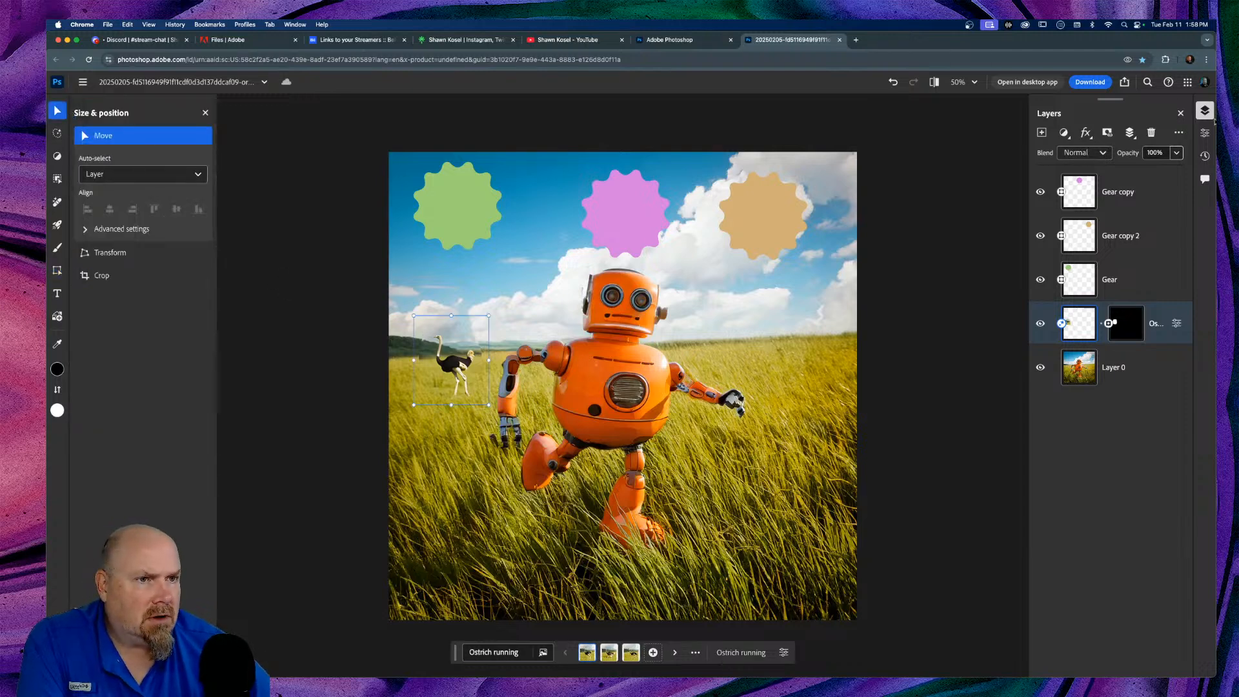
pyautogui.click(1204, 134)
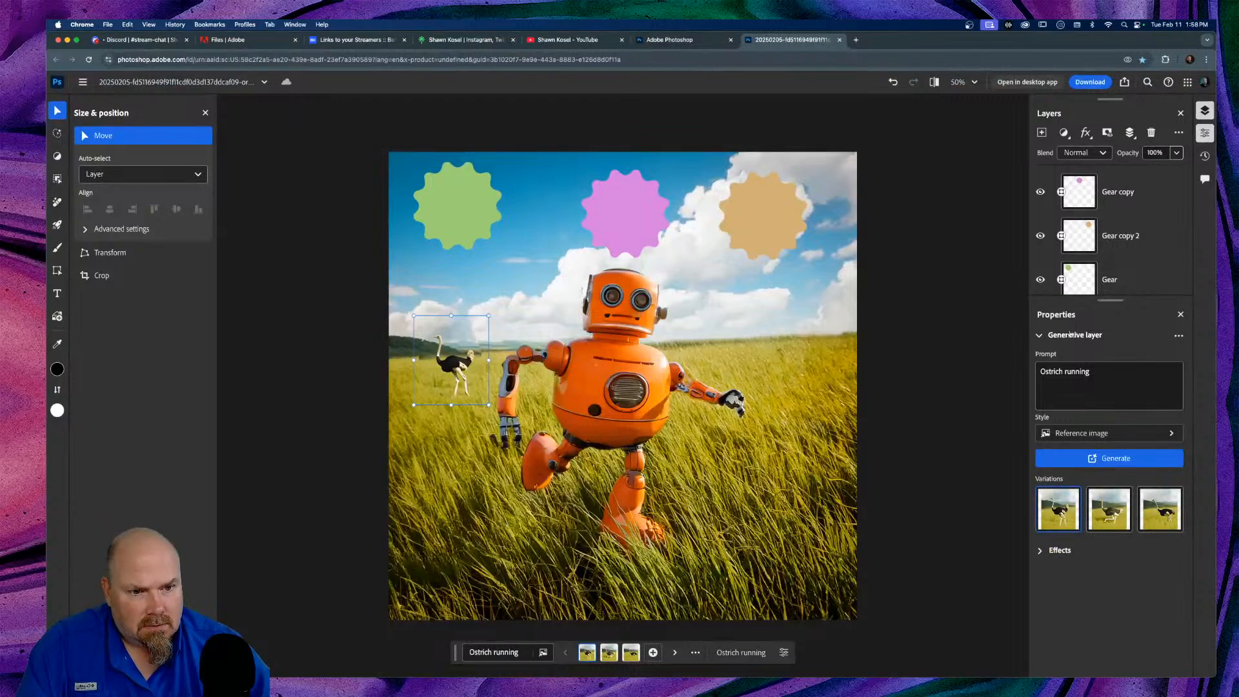
# Step: Expand Effects, then show the ostrich's Transform fields: width 328, height 391, X and Y
pyautogui.click(1042, 553)
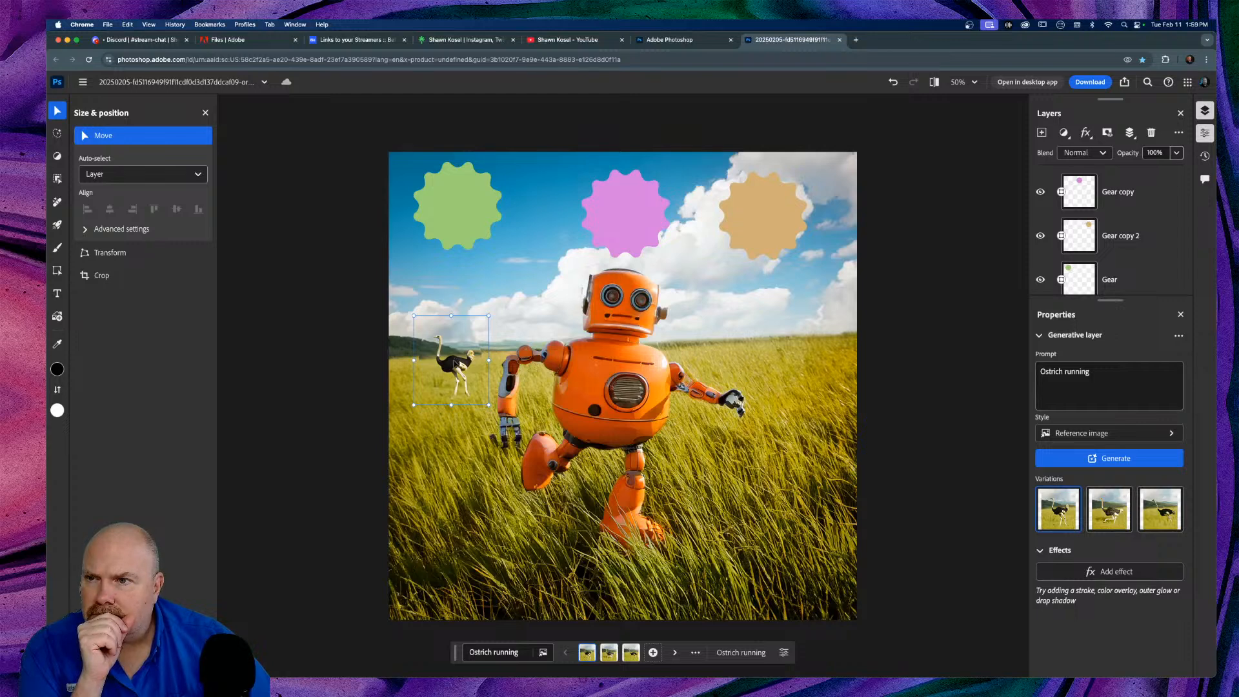
pyautogui.click(110, 252)
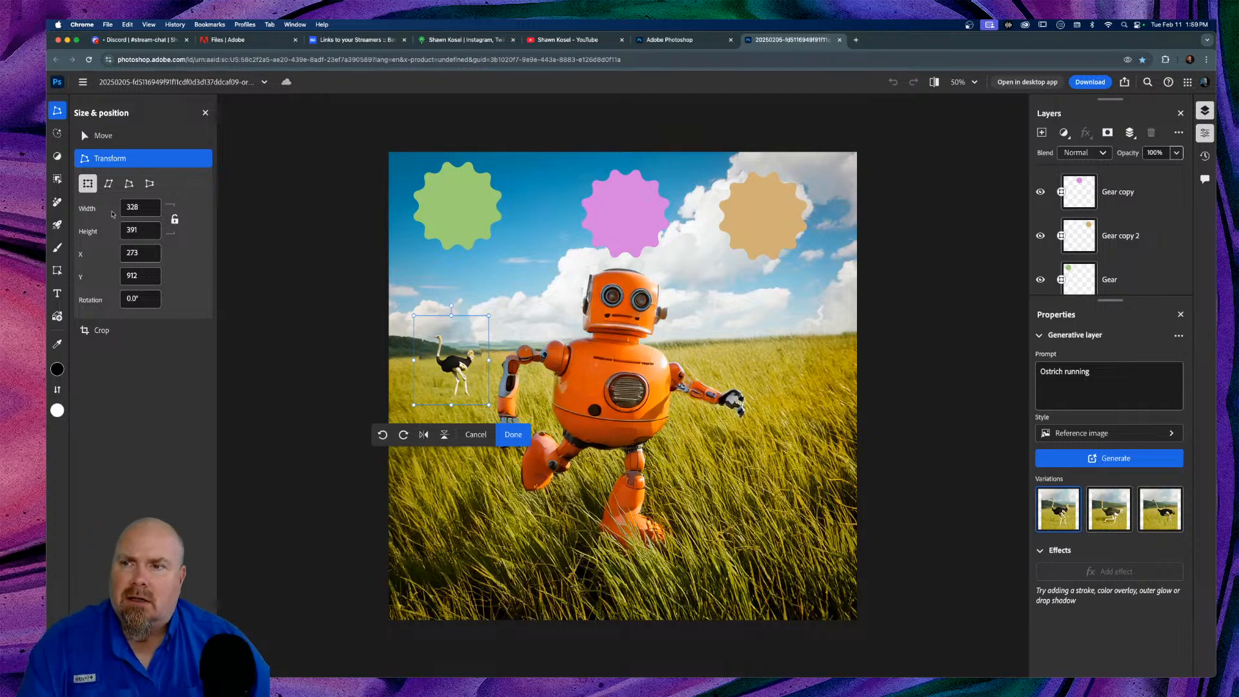
# Step: Change the ostrich's width to -328 to flip it horizontally, then return to the layer list
pyautogui.click(125, 208)
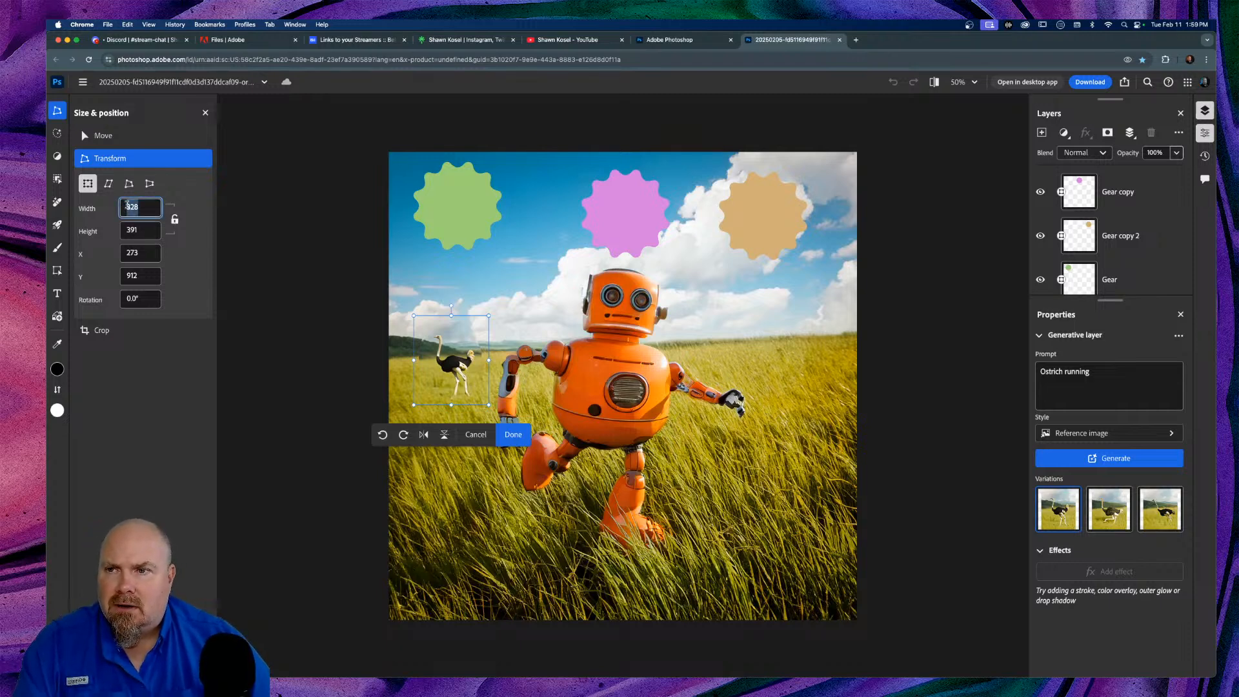
pyautogui.click(124, 210)
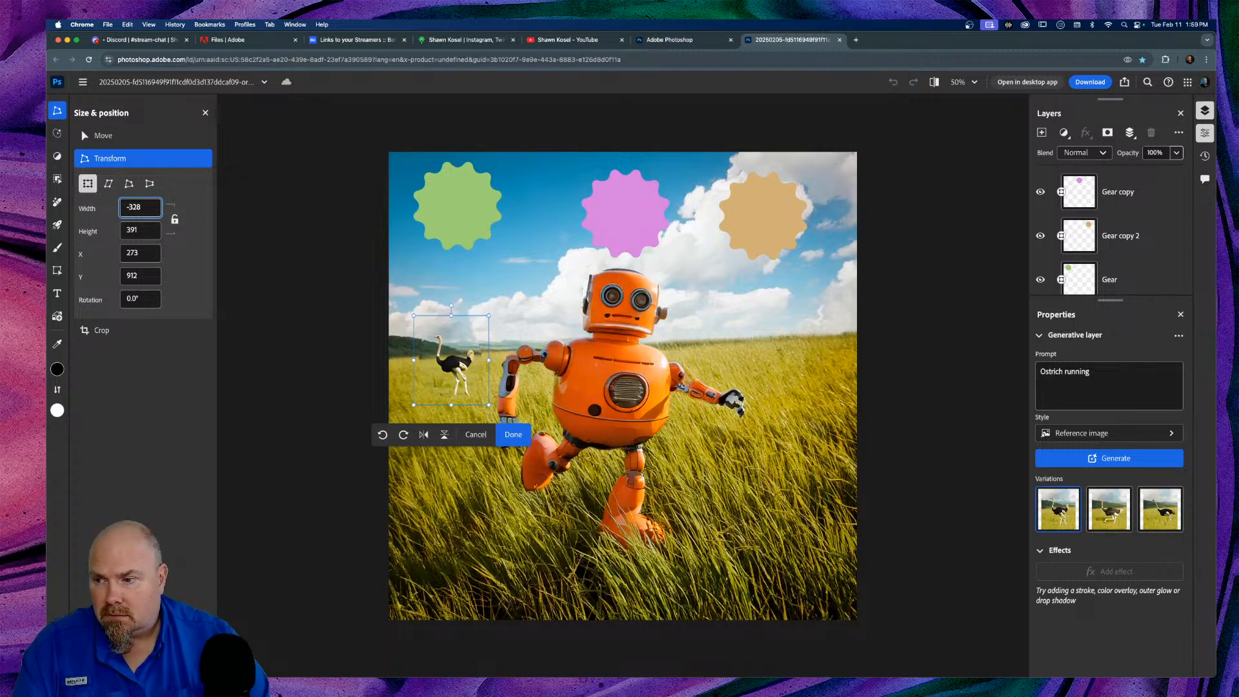
pyautogui.press('Return')
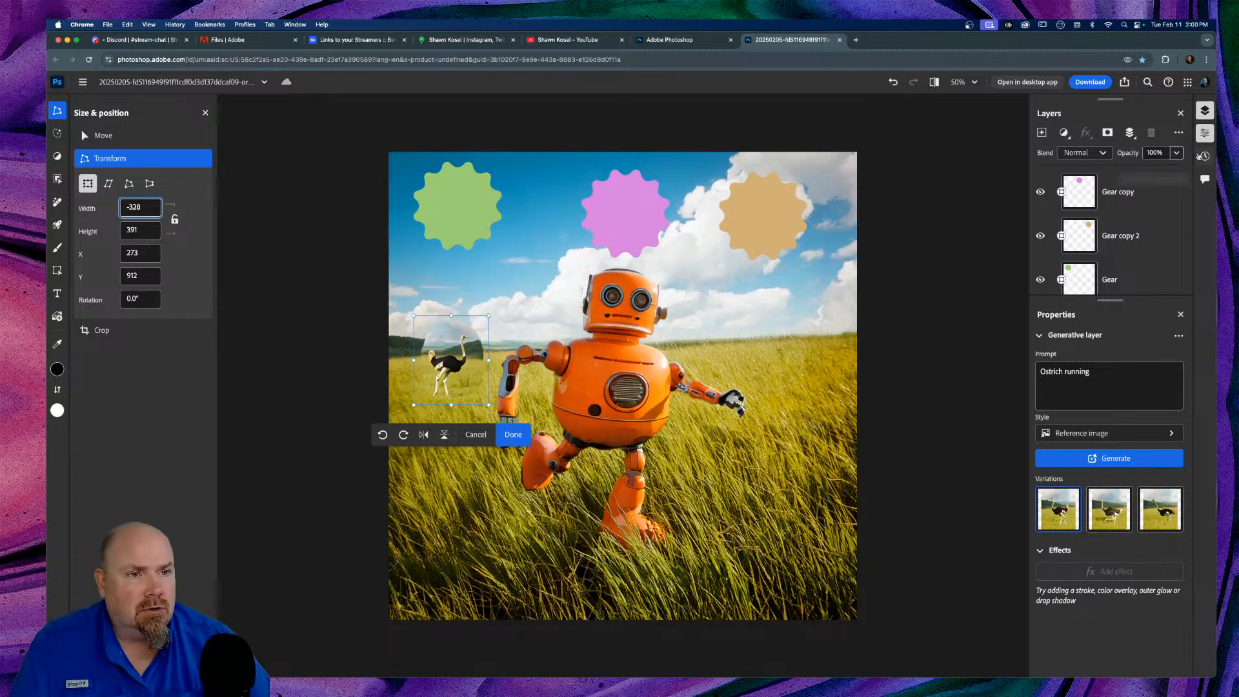
pyautogui.click(1204, 133)
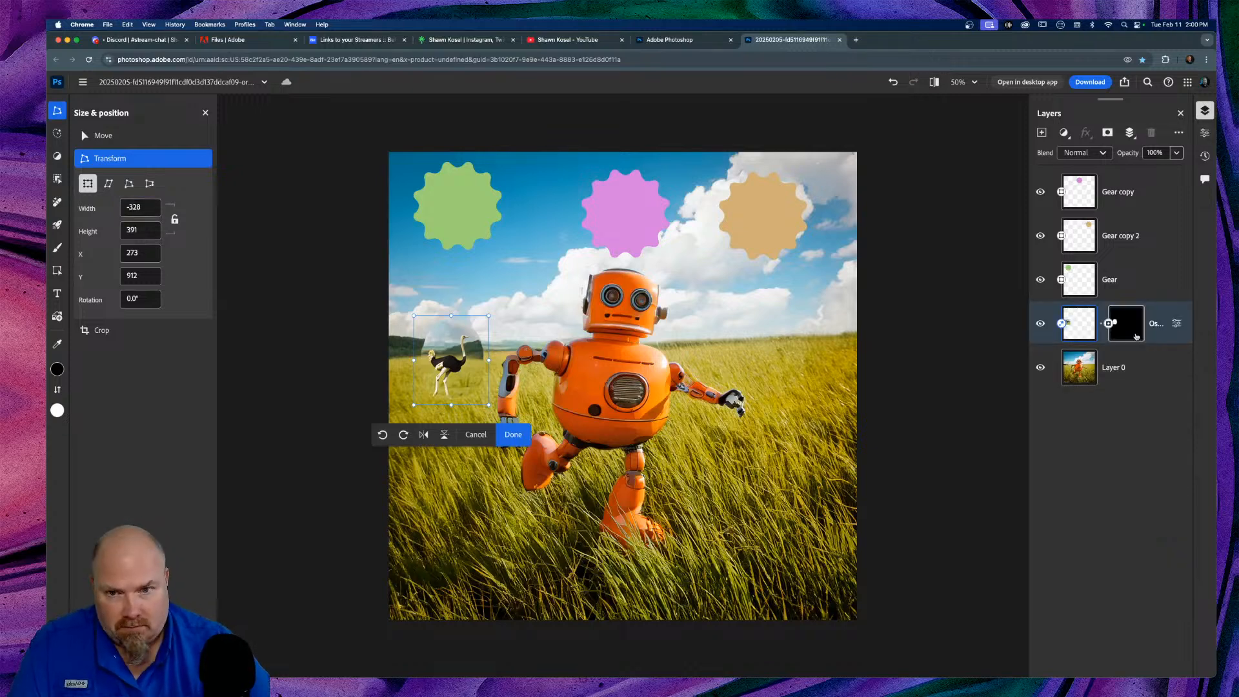
# Step: Zoom to 100% and commit the flip by targeting the ostrich's layer mask
pyautogui.hscroll(-1, 477, 375)
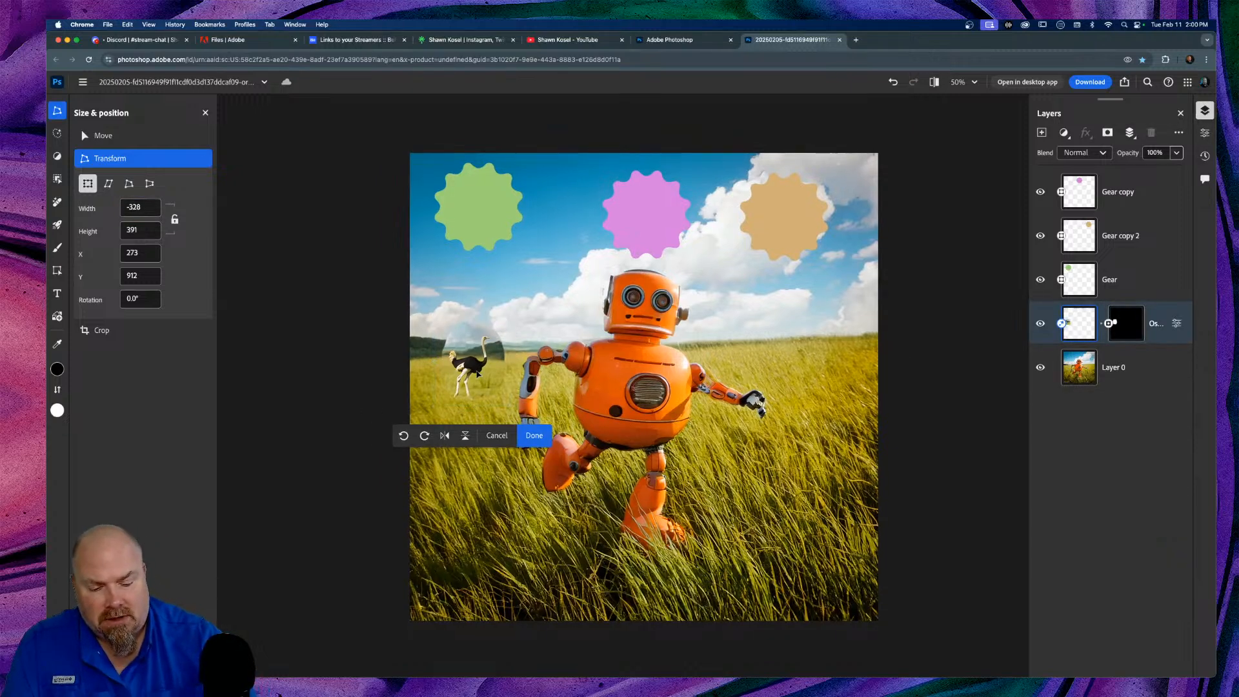
pyautogui.scroll(2, 478, 374)
pyautogui.scroll(-5, 478, 374)
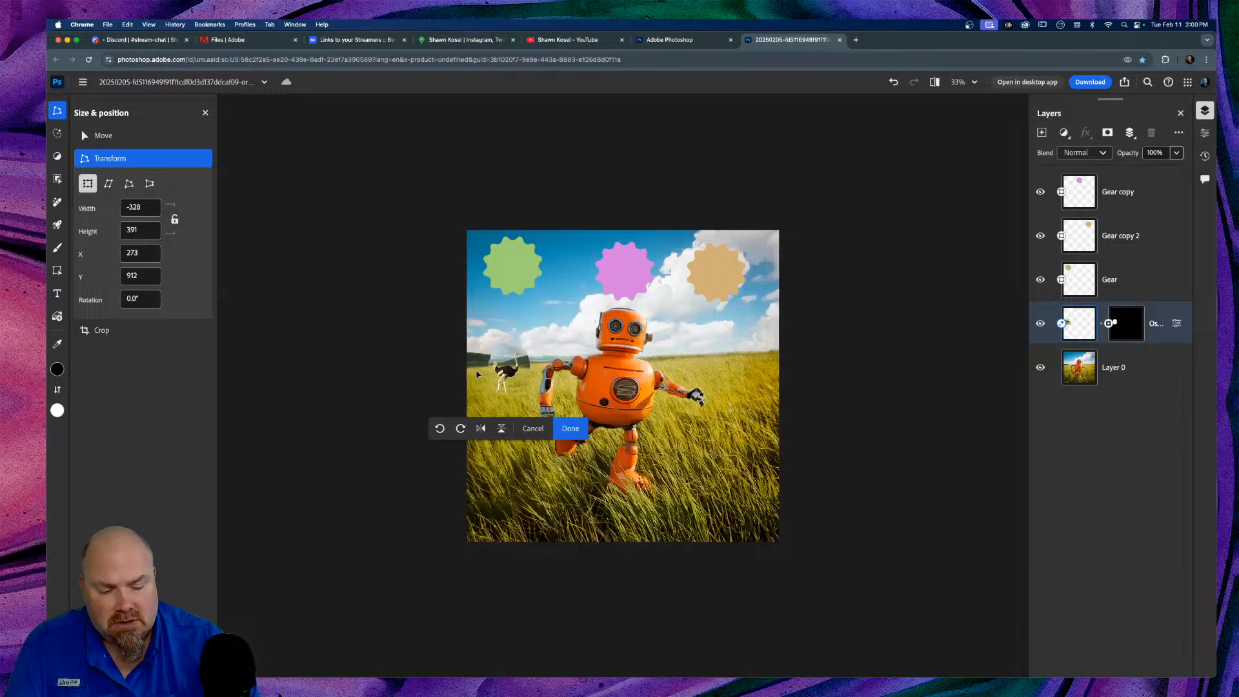
pyautogui.press('super+=')
pyautogui.press('super+=')
pyautogui.press('super+=')
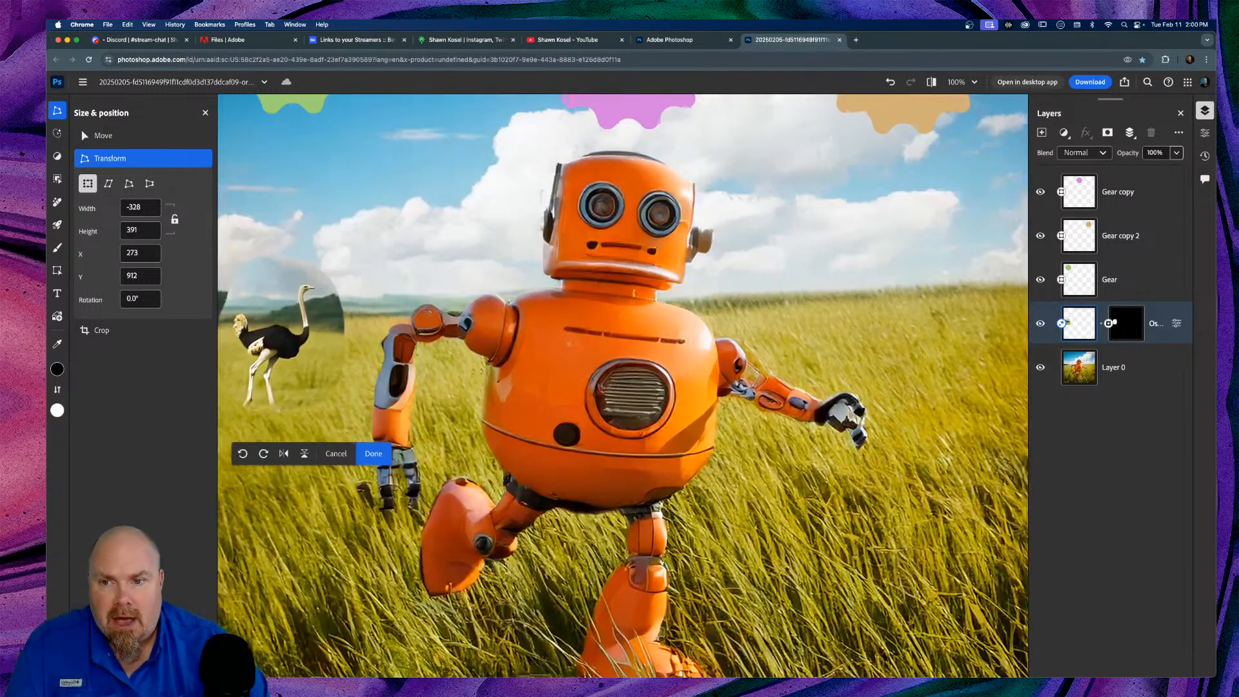
pyautogui.hscroll(-5, 478, 374)
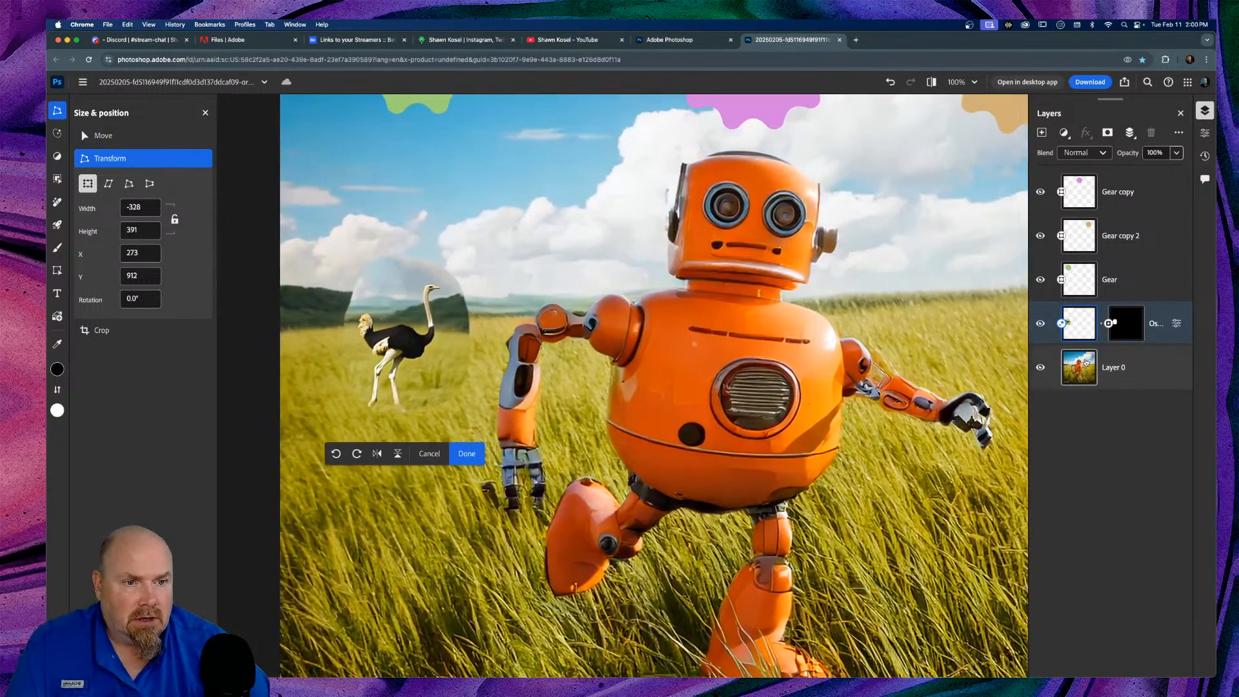
pyautogui.click(1124, 318)
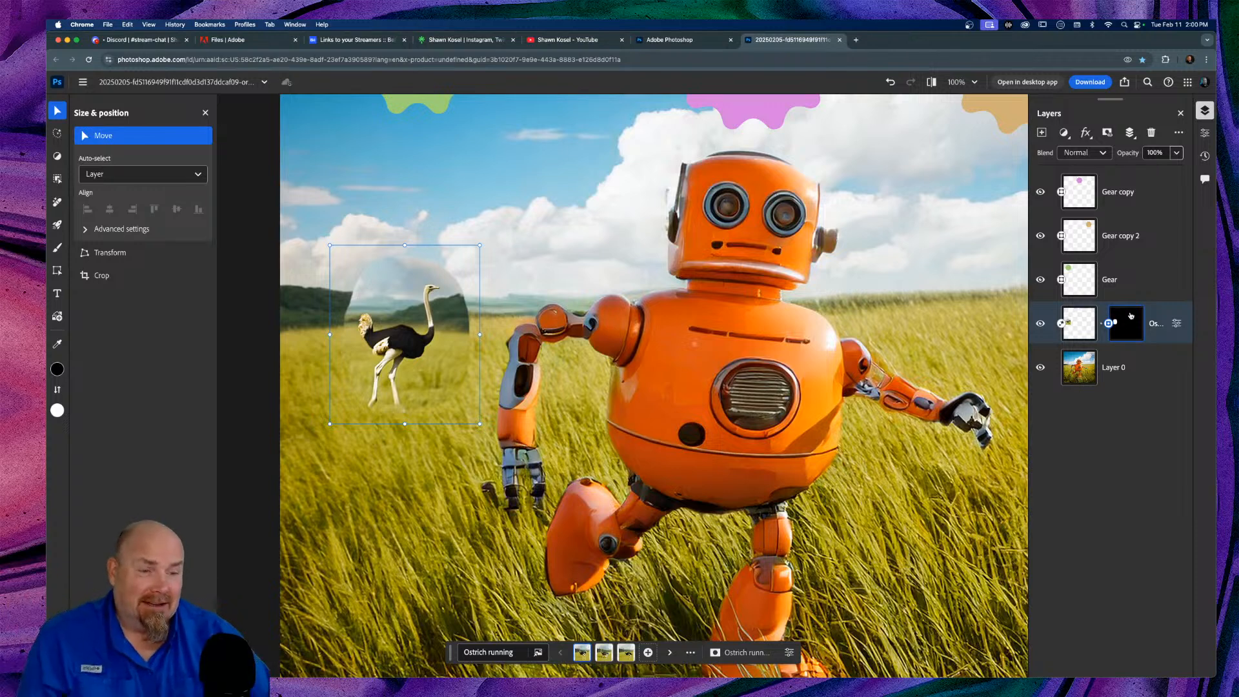
pyautogui.click(1151, 132)
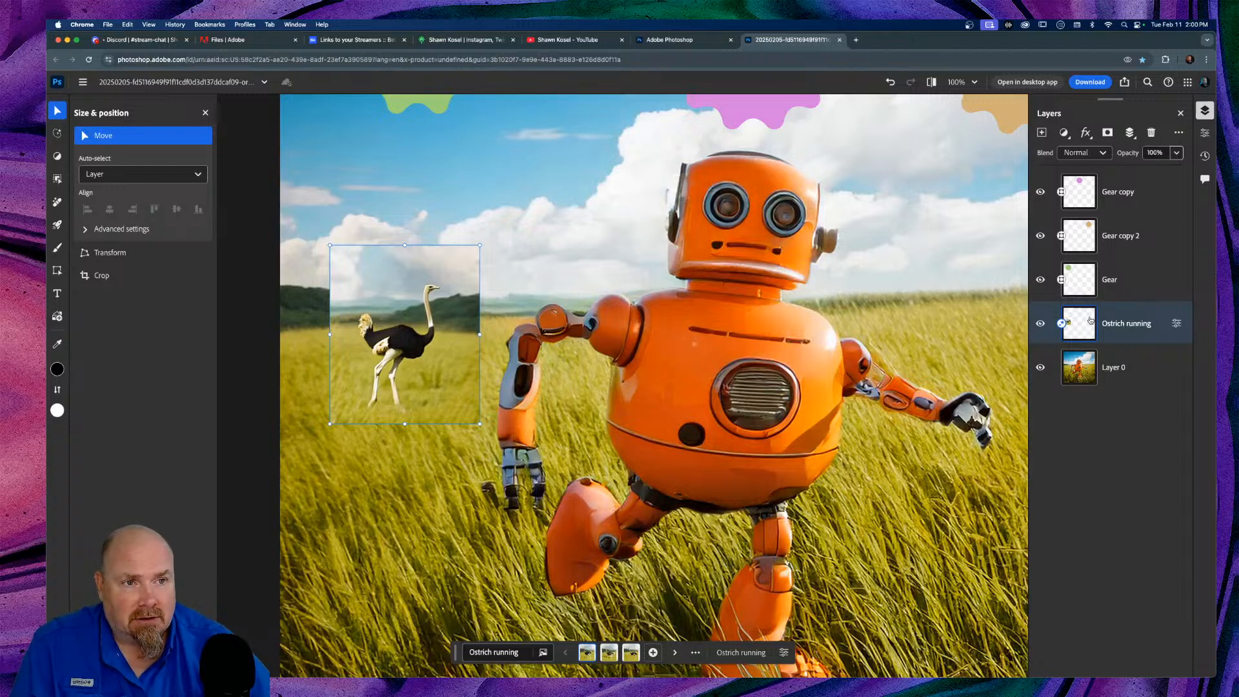
pyautogui.rightClick(1125, 312)
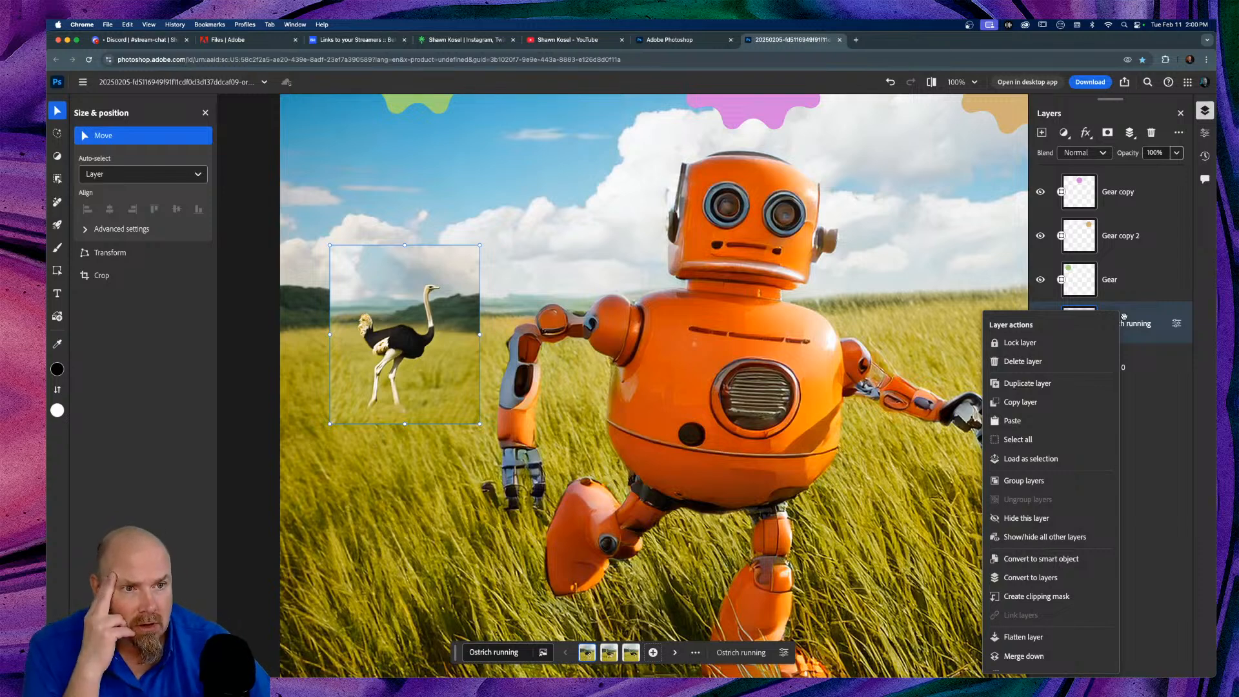
pyautogui.click(1180, 134)
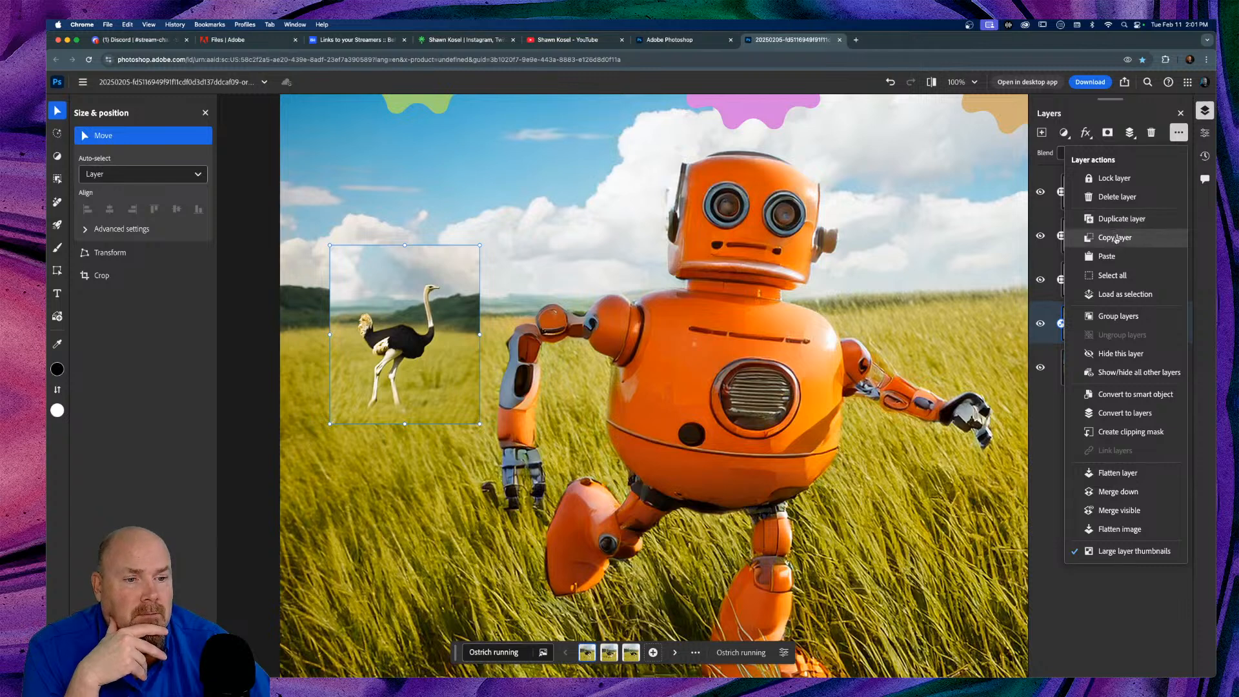
pyautogui.click(1055, 451)
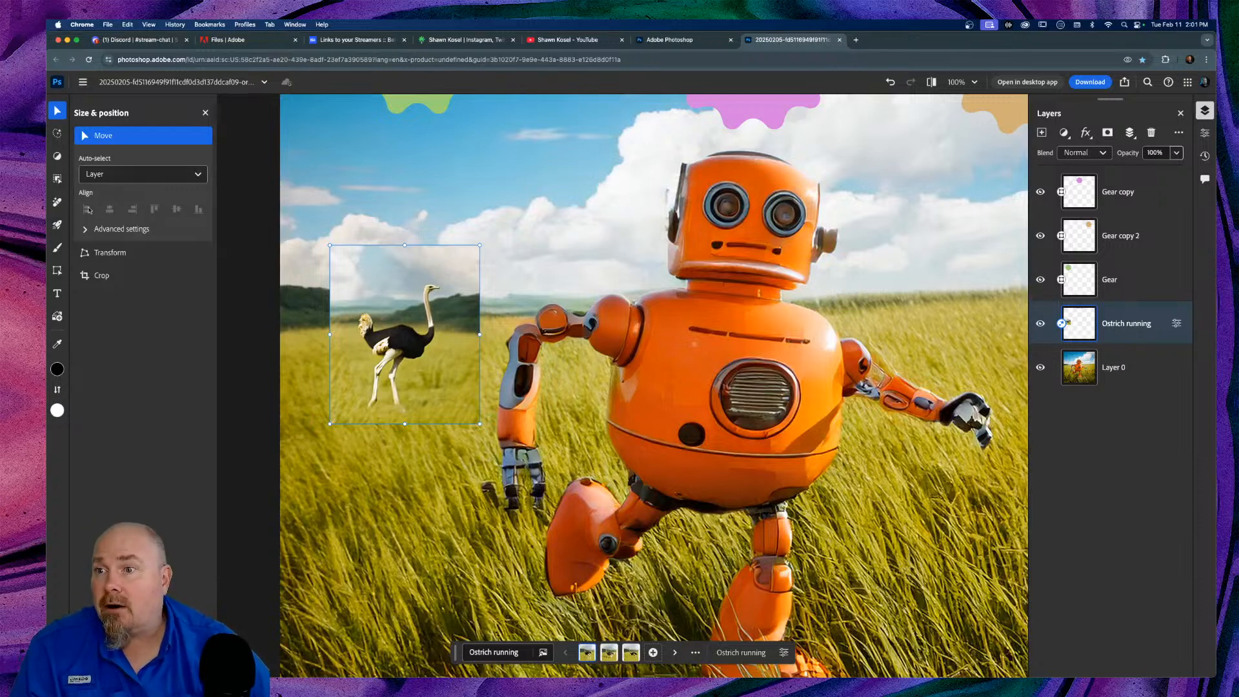
# Step: Select the ostrich with Select subject and add a layer mask hiding its generated background
pyautogui.click(57, 181)
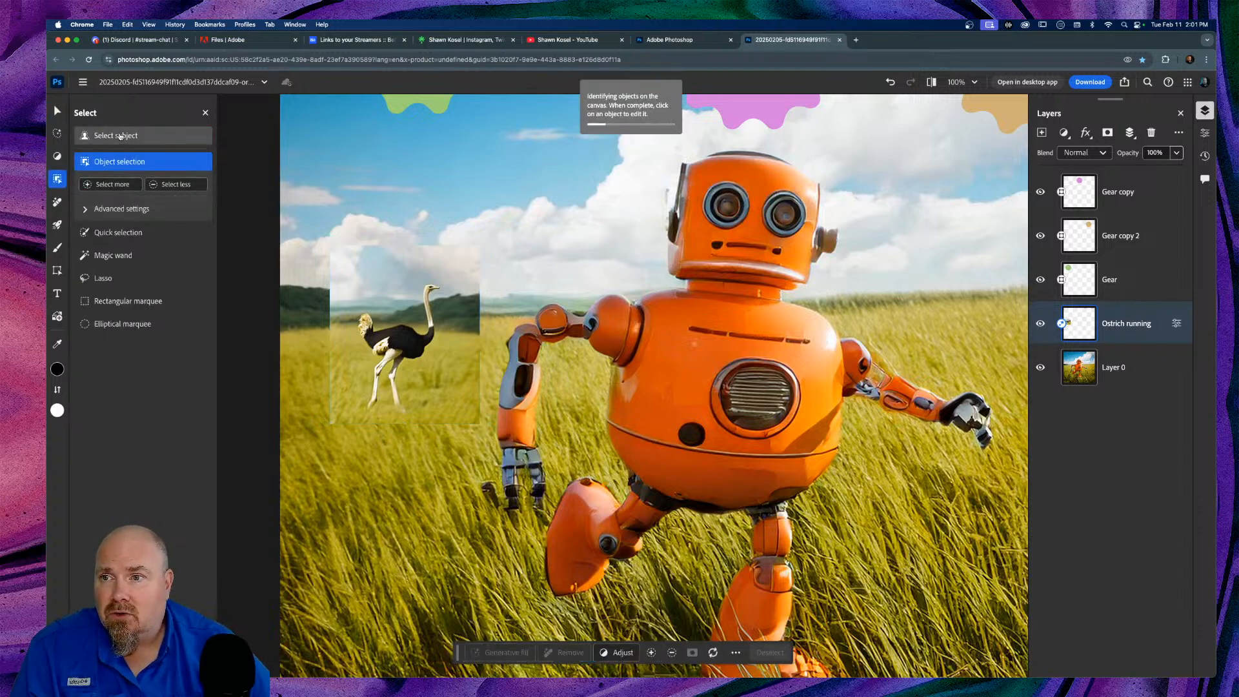
pyautogui.click(120, 136)
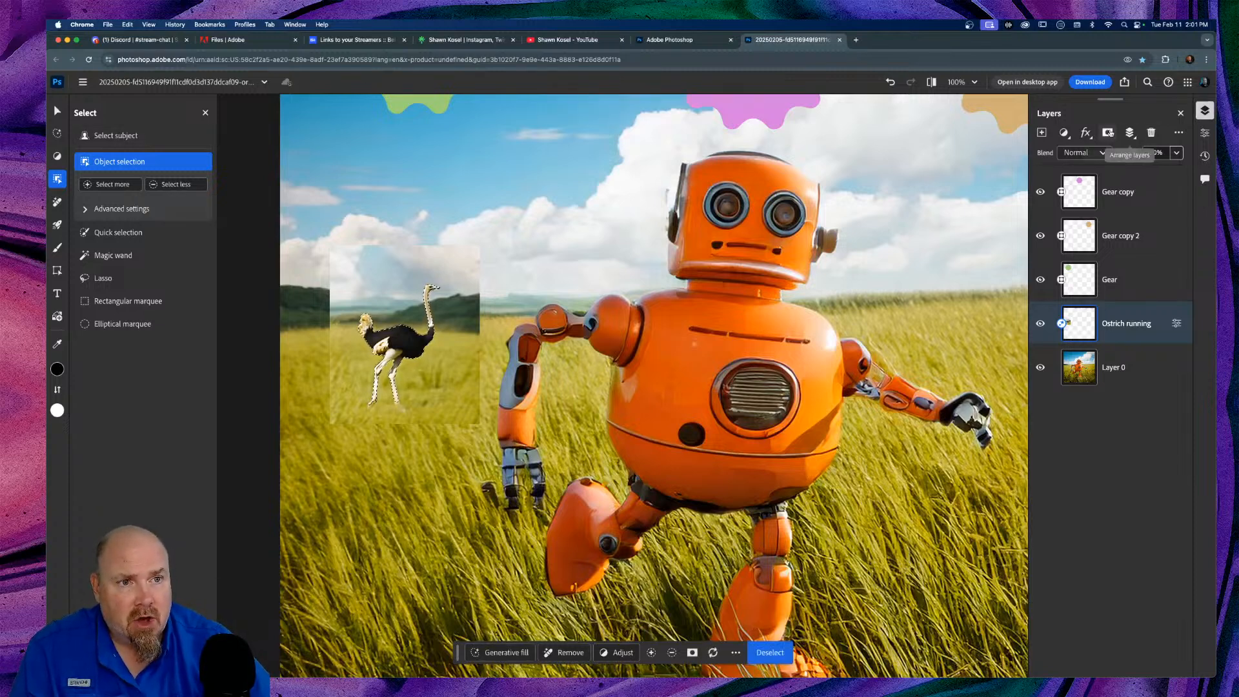
pyautogui.click(1108, 132)
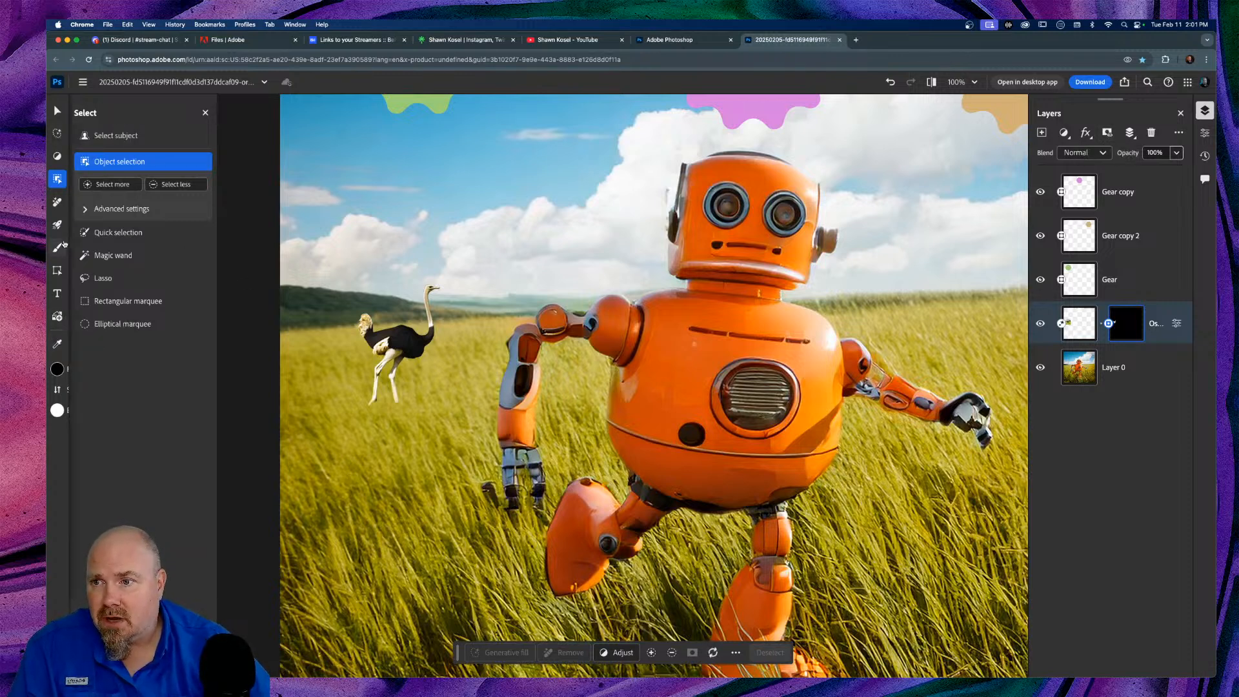
pyautogui.click(87, 252)
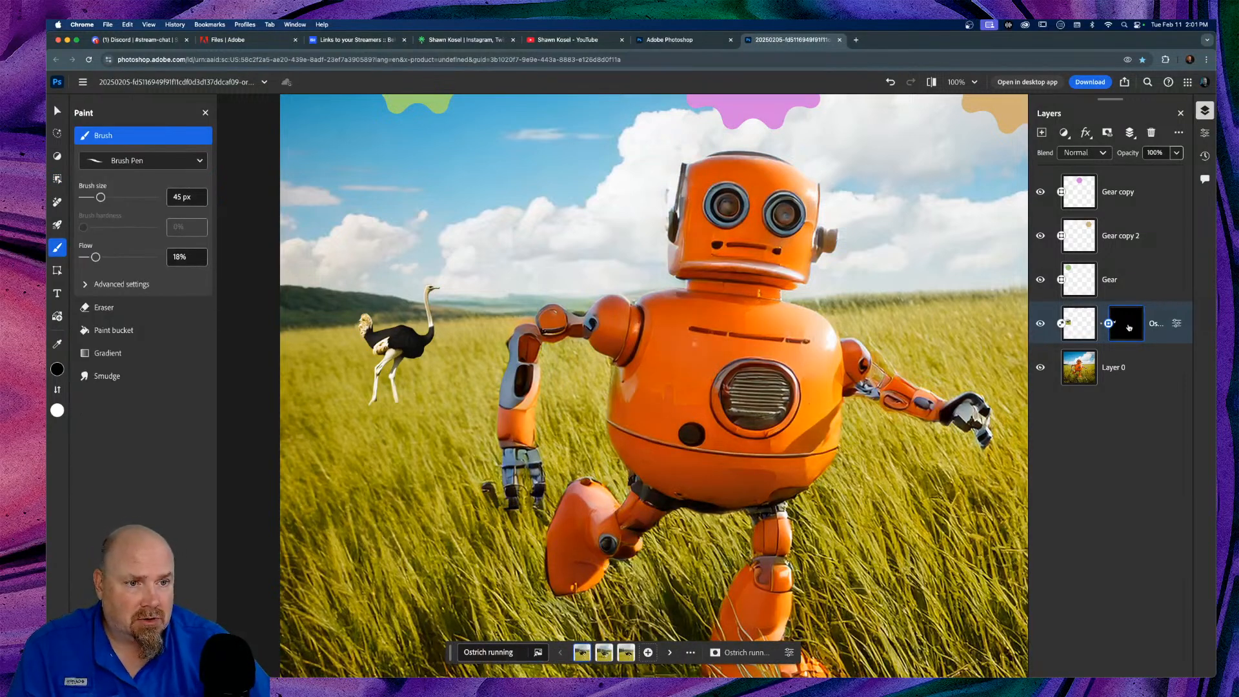
pyautogui.moveTo(103, 192)
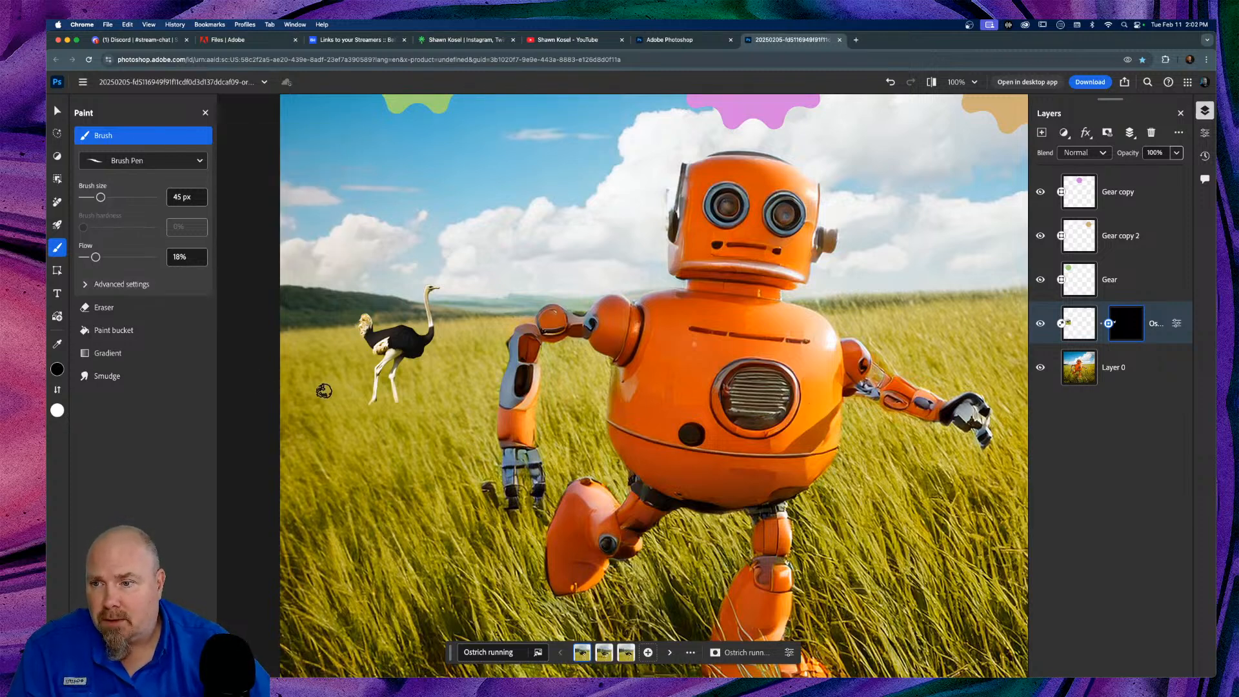
pyautogui.press('x')
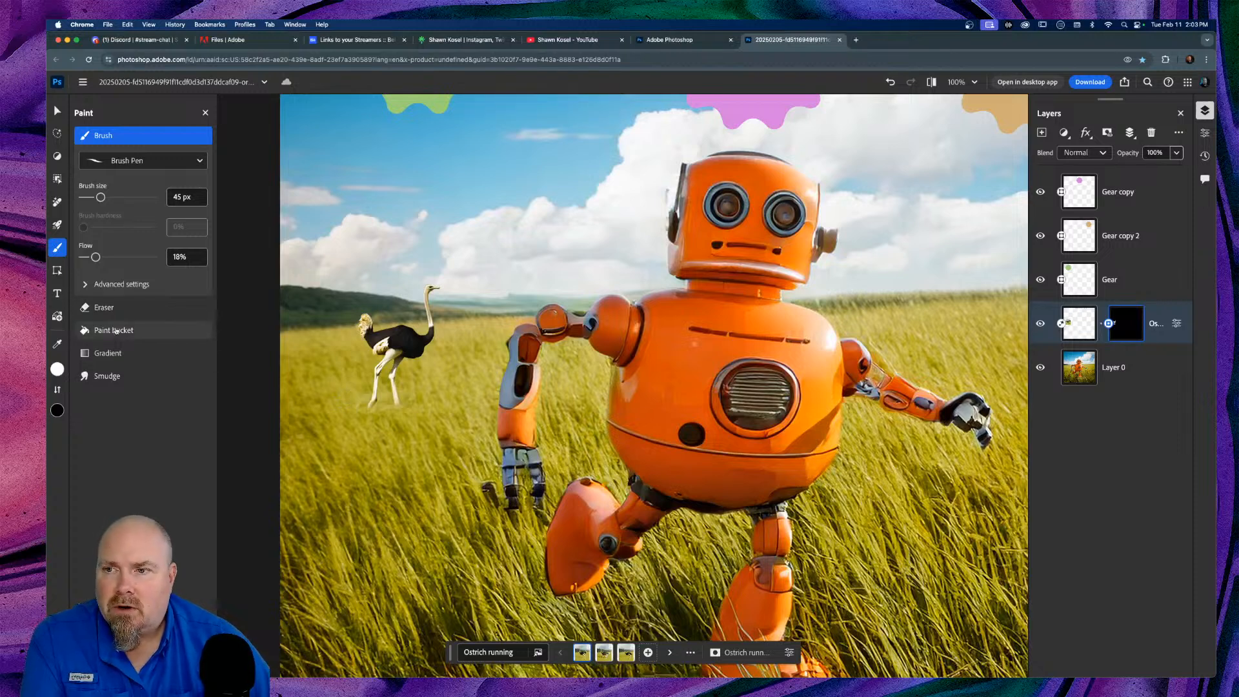
pyautogui.press('x')
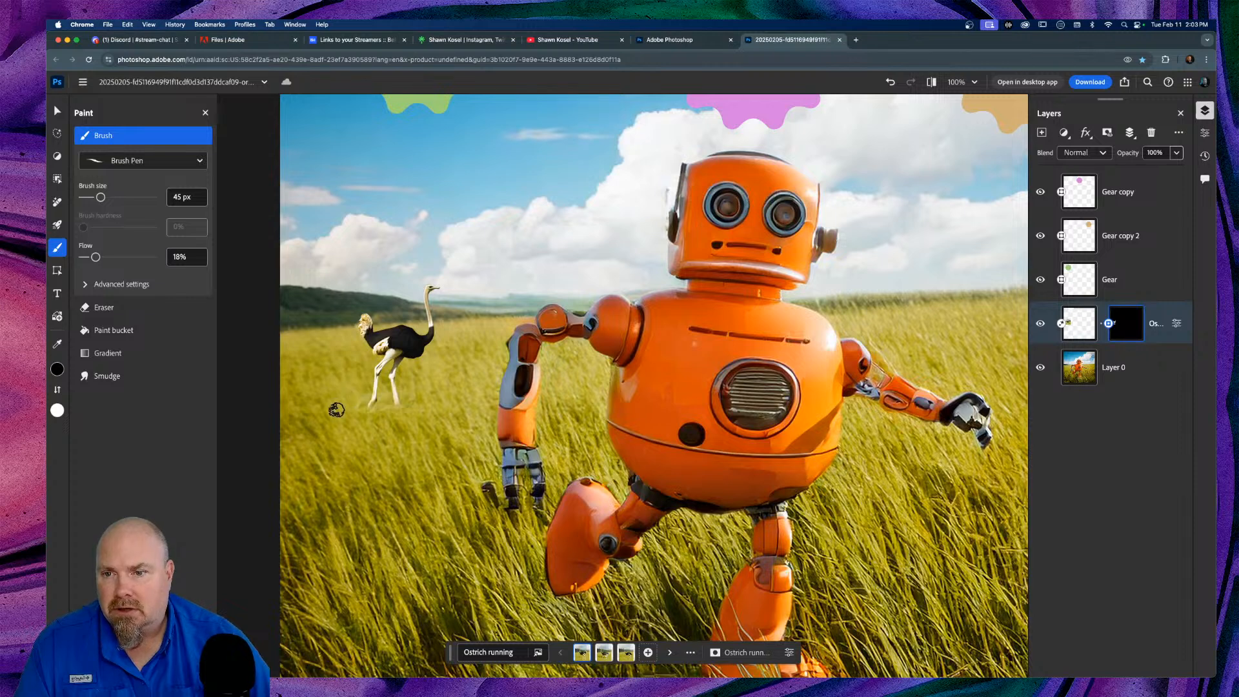
# Step: Choose the Soft Round brush preset and resize it to 25 px, checking at 300% zoom
pyautogui.click(187, 161)
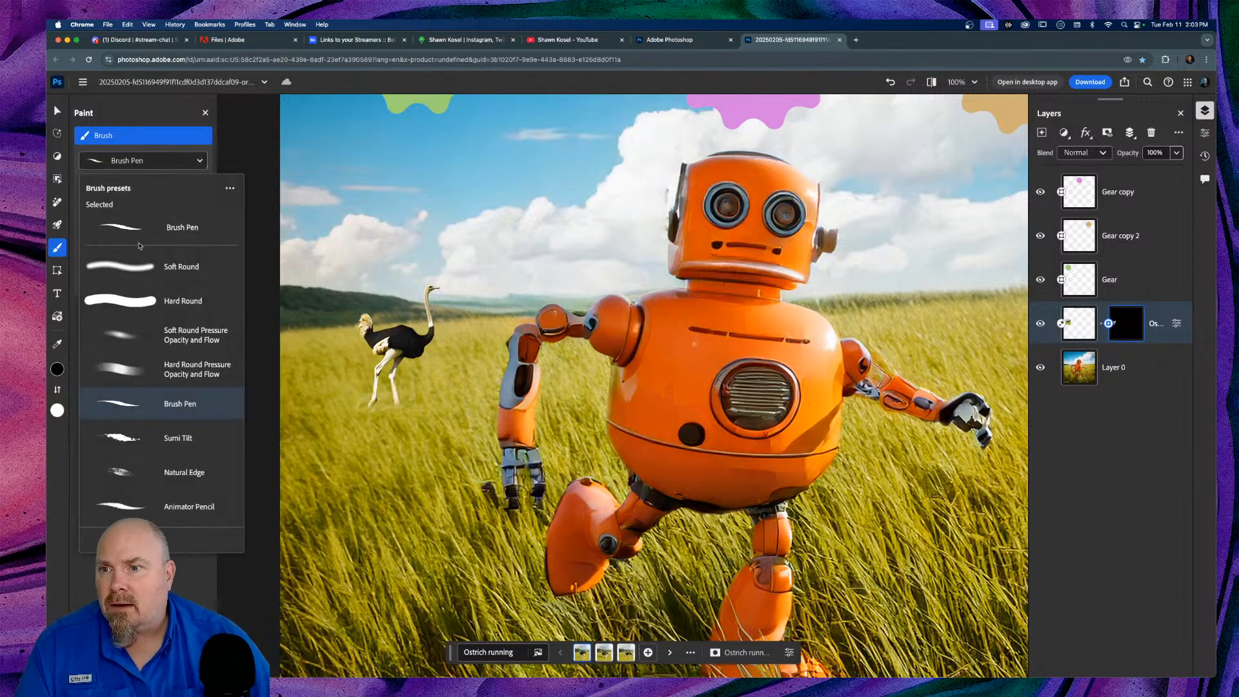
pyautogui.click(132, 271)
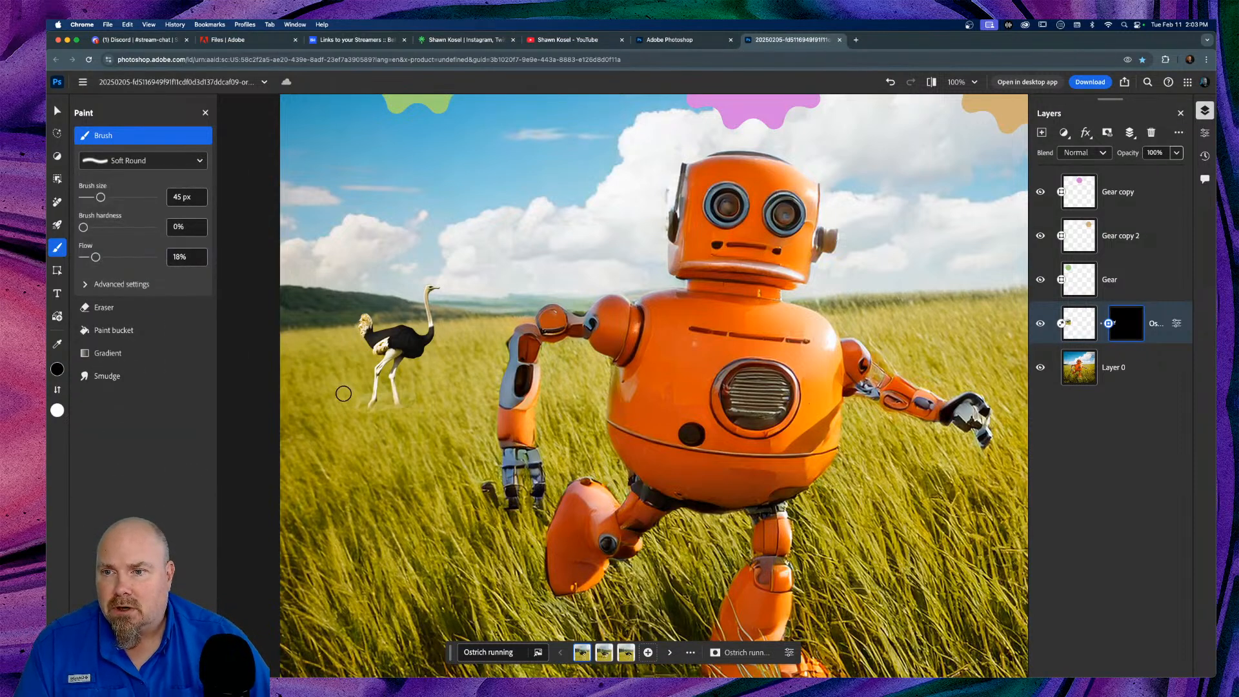
pyautogui.press(']')
pyautogui.press(']')
pyautogui.press(']')
pyautogui.press(']')
pyautogui.press(']')
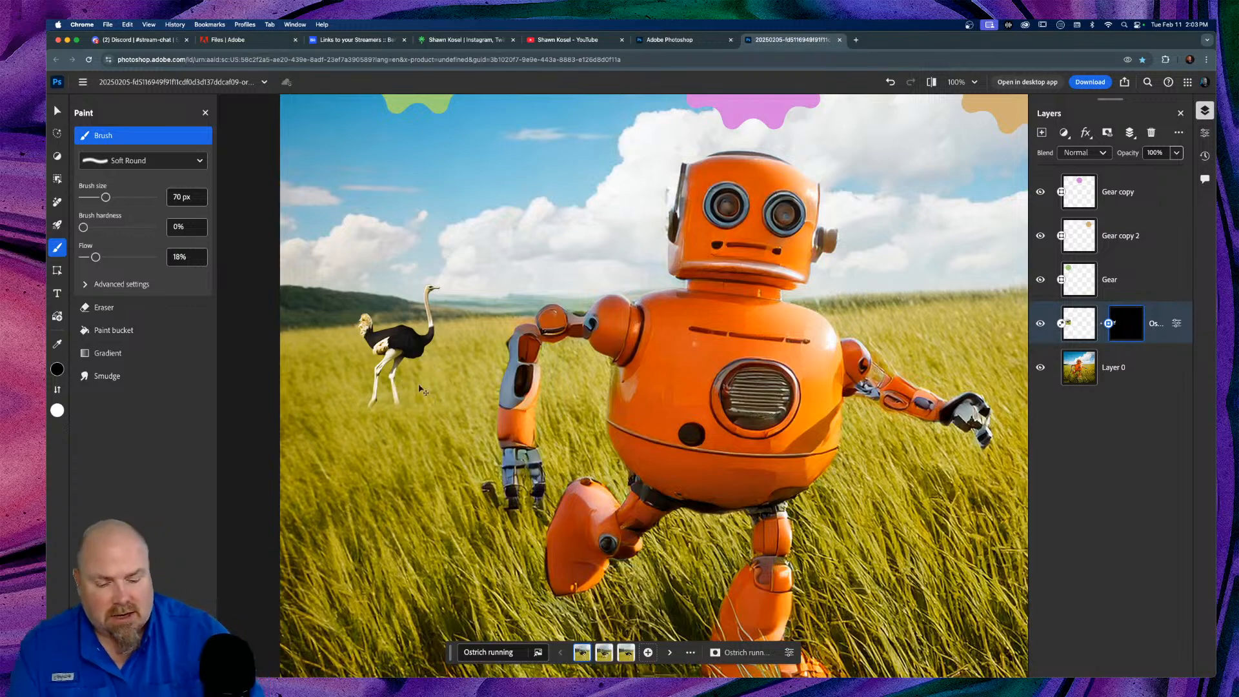
pyautogui.press('super+equal')
pyautogui.press('super+equal')
pyautogui.hscroll(-10, 419, 385)
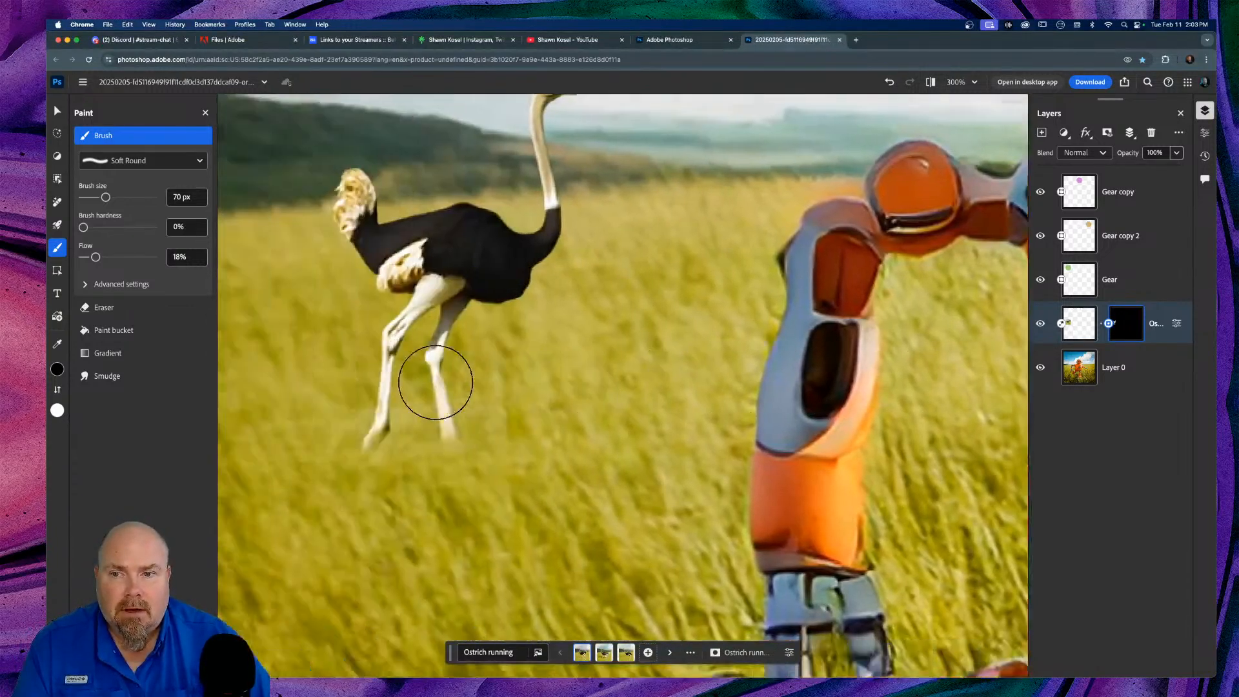
pyautogui.press('[')
pyautogui.press('[')
pyautogui.press('[')
pyautogui.press('[')
pyautogui.press('[')
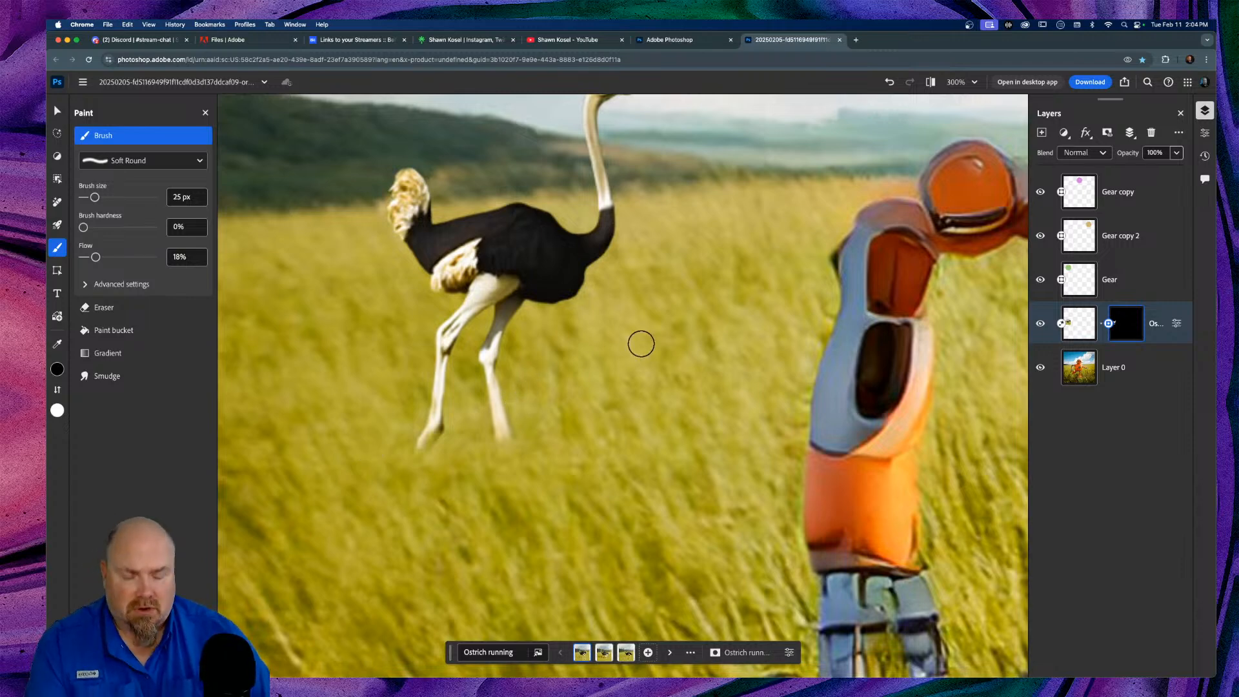
pyautogui.press('super+0')
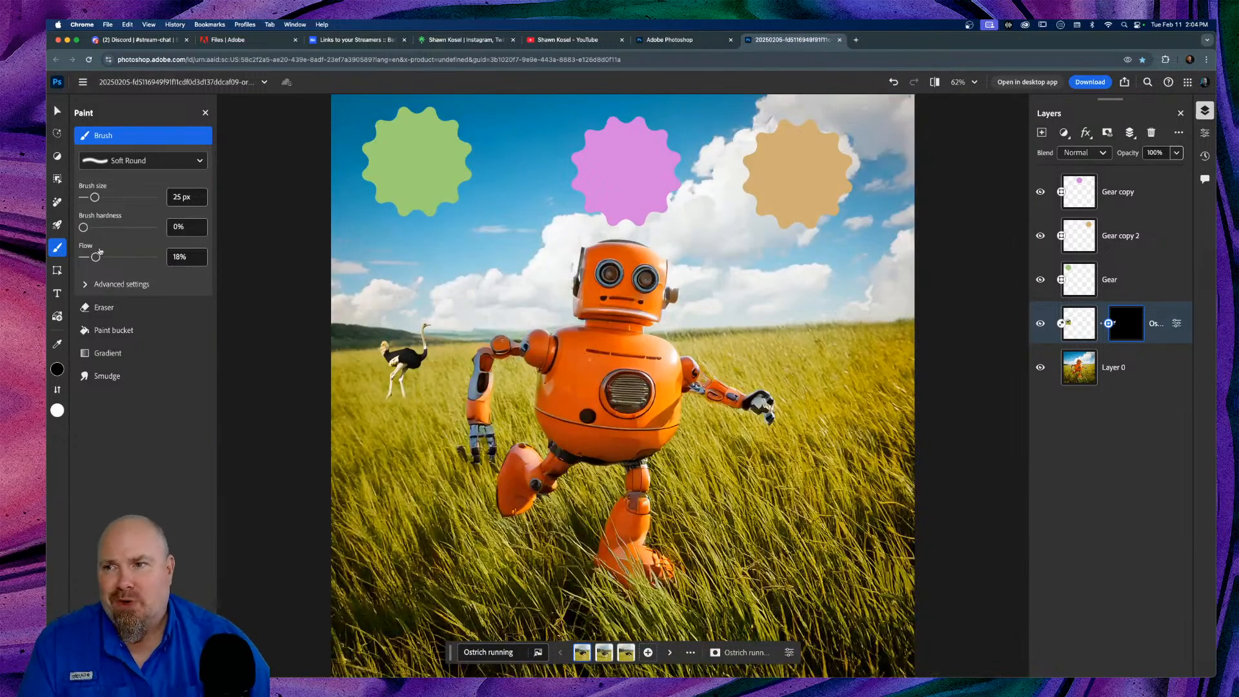
# Step: In the Generative AI tools, pass over Generative expand to Generate image, keeping content type Auto
pyautogui.click(56, 133)
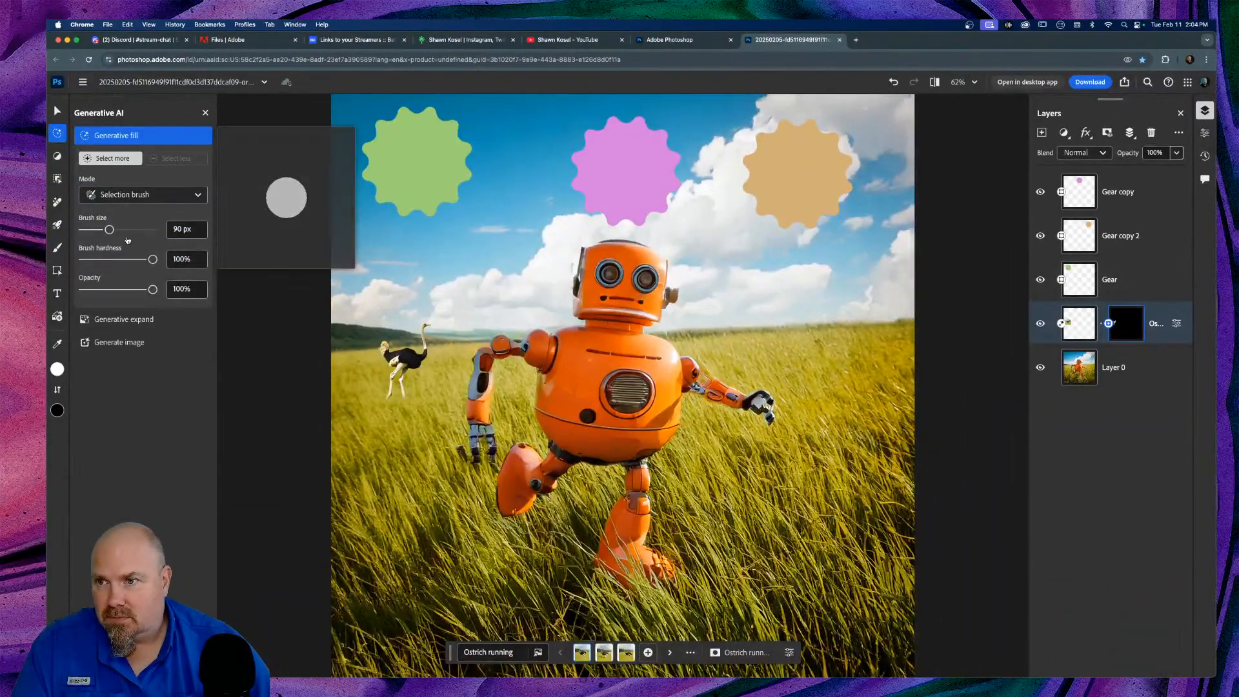
pyautogui.click(115, 320)
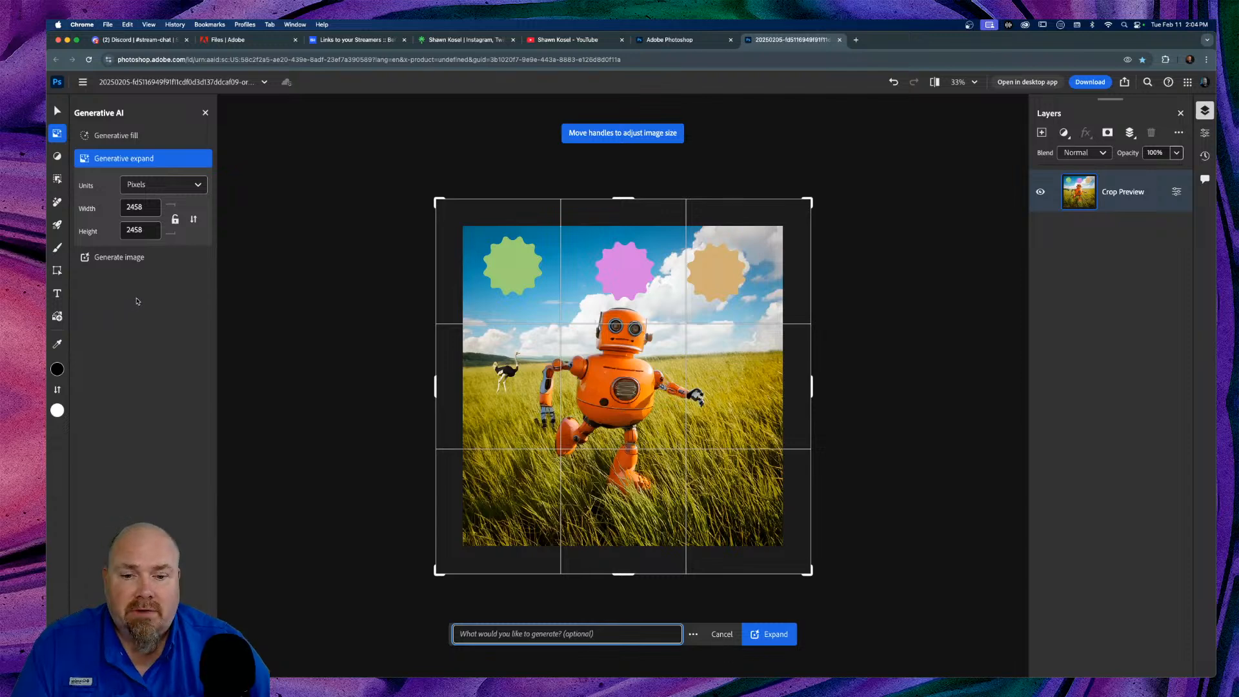
pyautogui.click(119, 257)
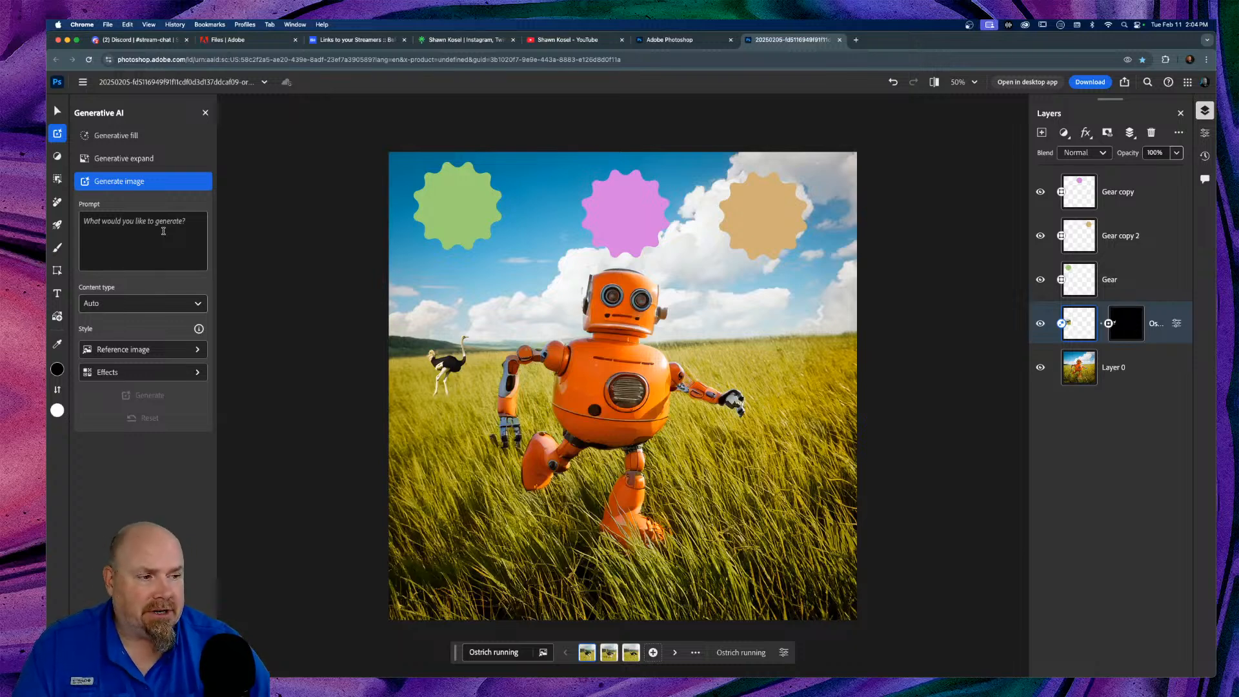
pyautogui.click(196, 305)
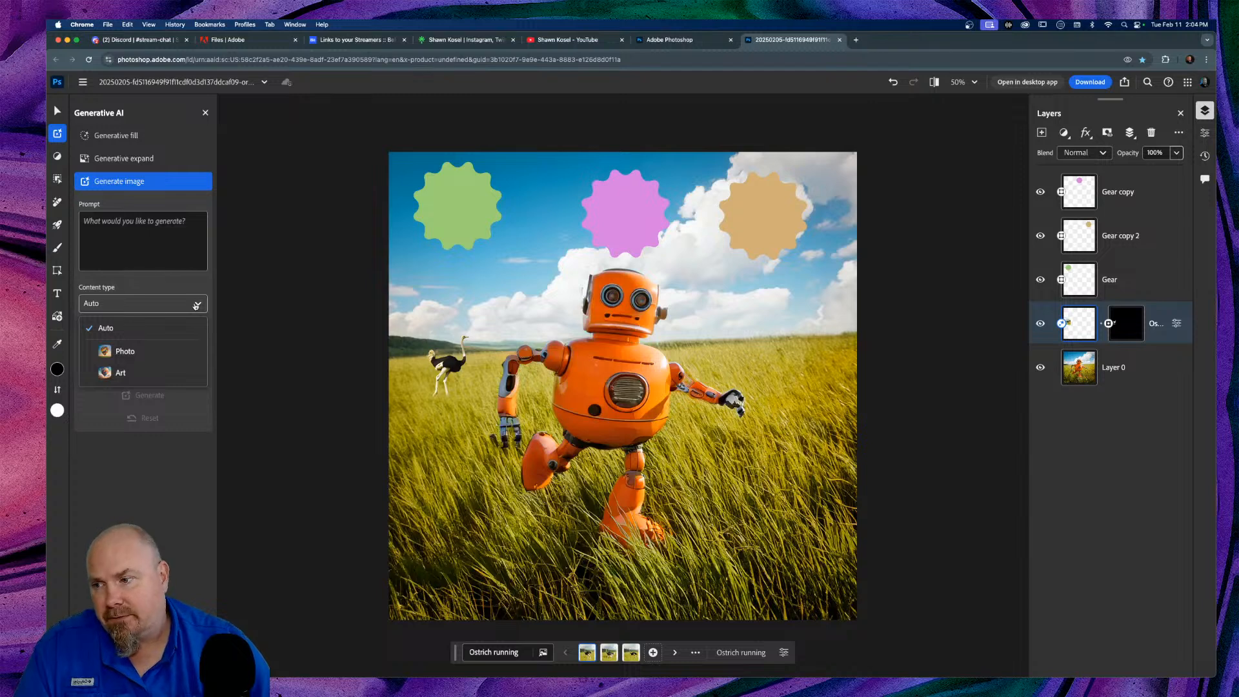
pyautogui.click(195, 306)
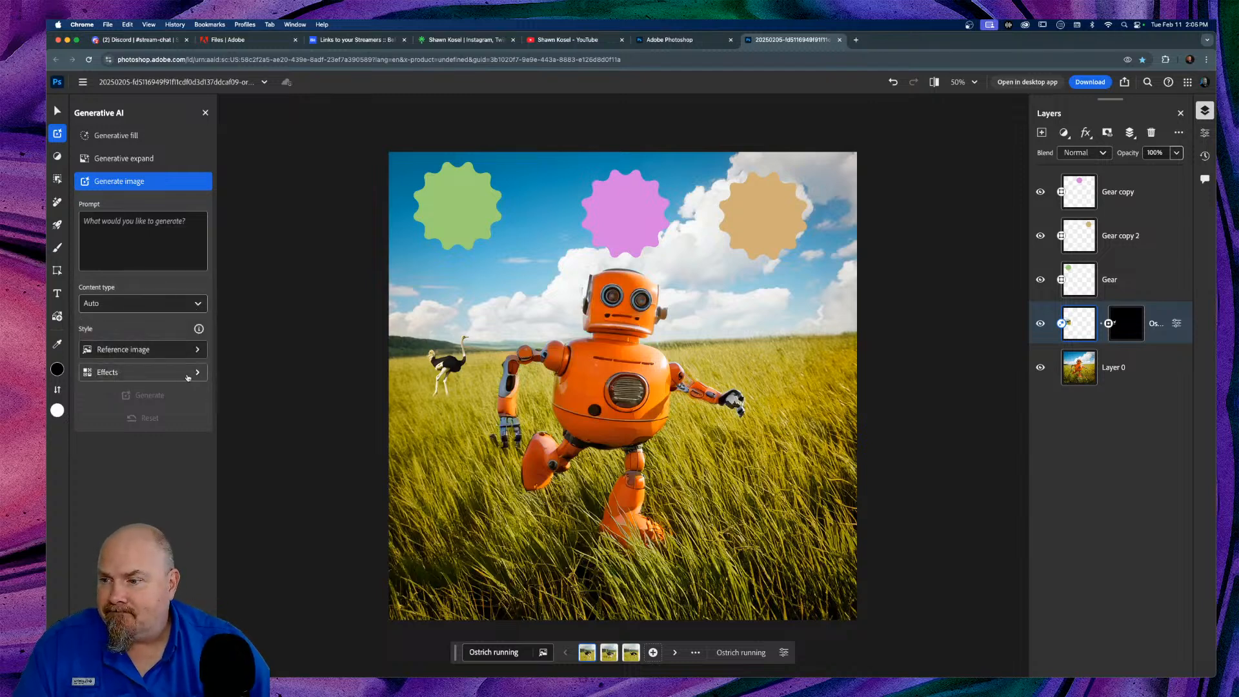
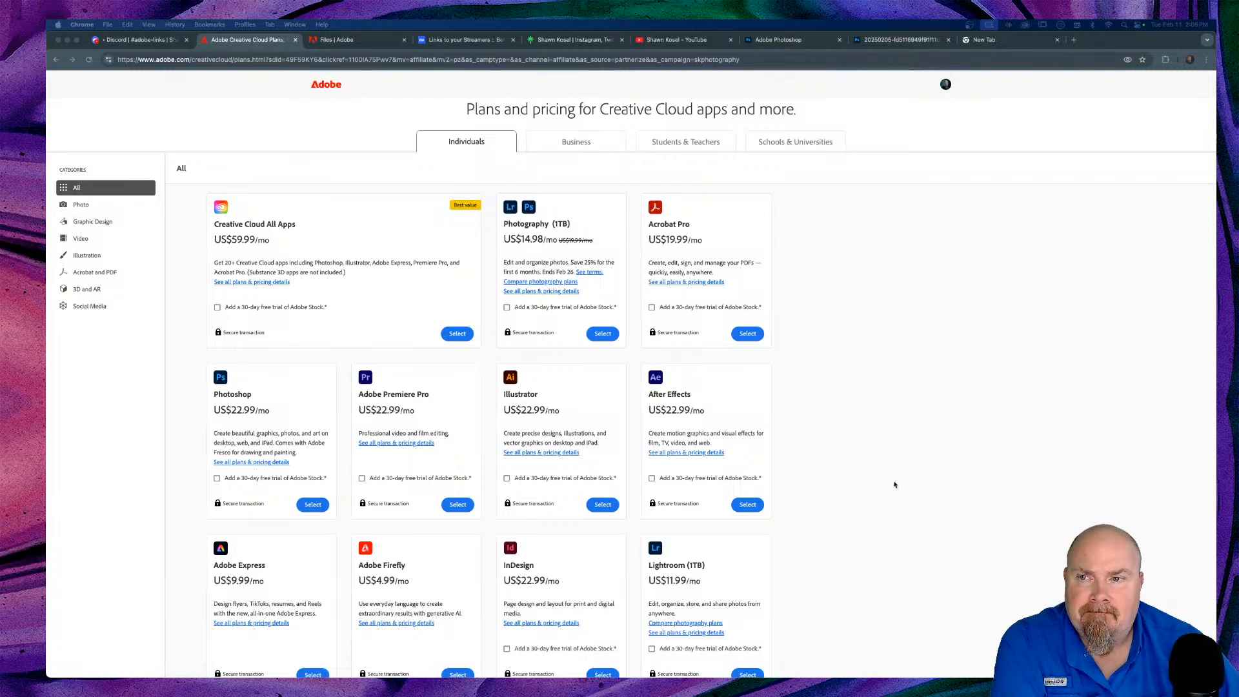
# Step: Scroll through the Individuals plans (All Apps US$59.99/mo, Photography US$14.98/mo, single apps US$22.99/mo) and back to the top
pyautogui.scroll(-3, 895, 484)
pyautogui.scroll(-2, 895, 484)
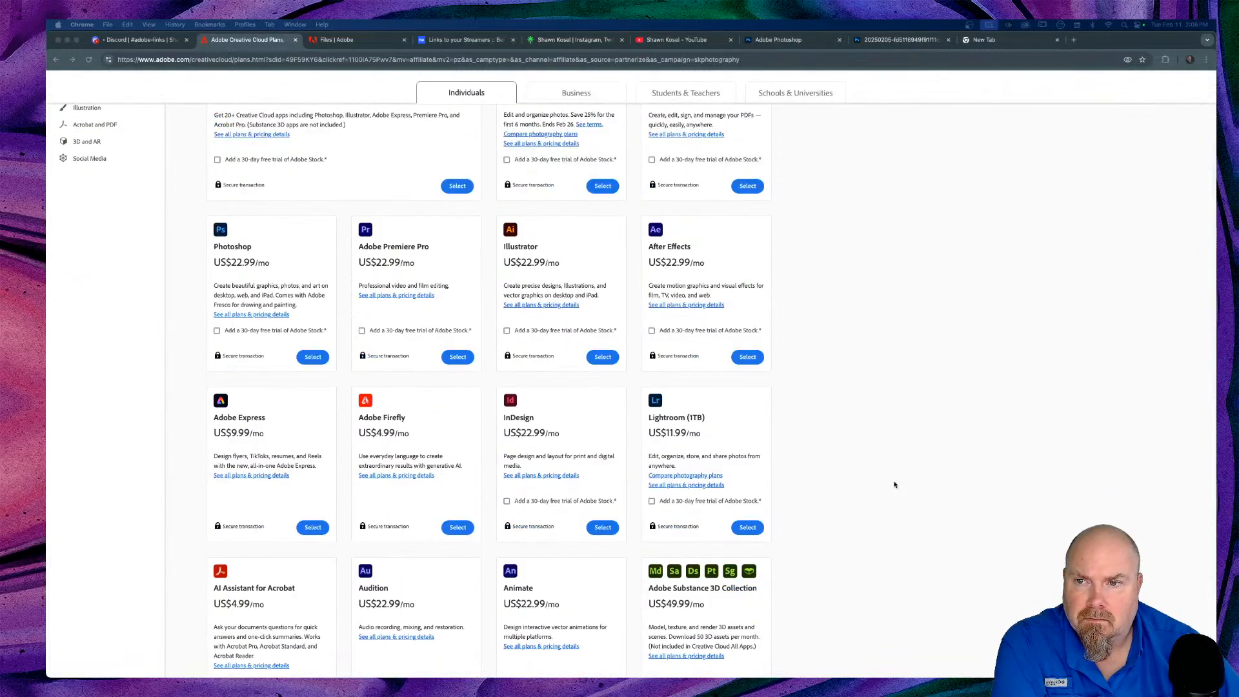
pyautogui.scroll(-3, 853, 359)
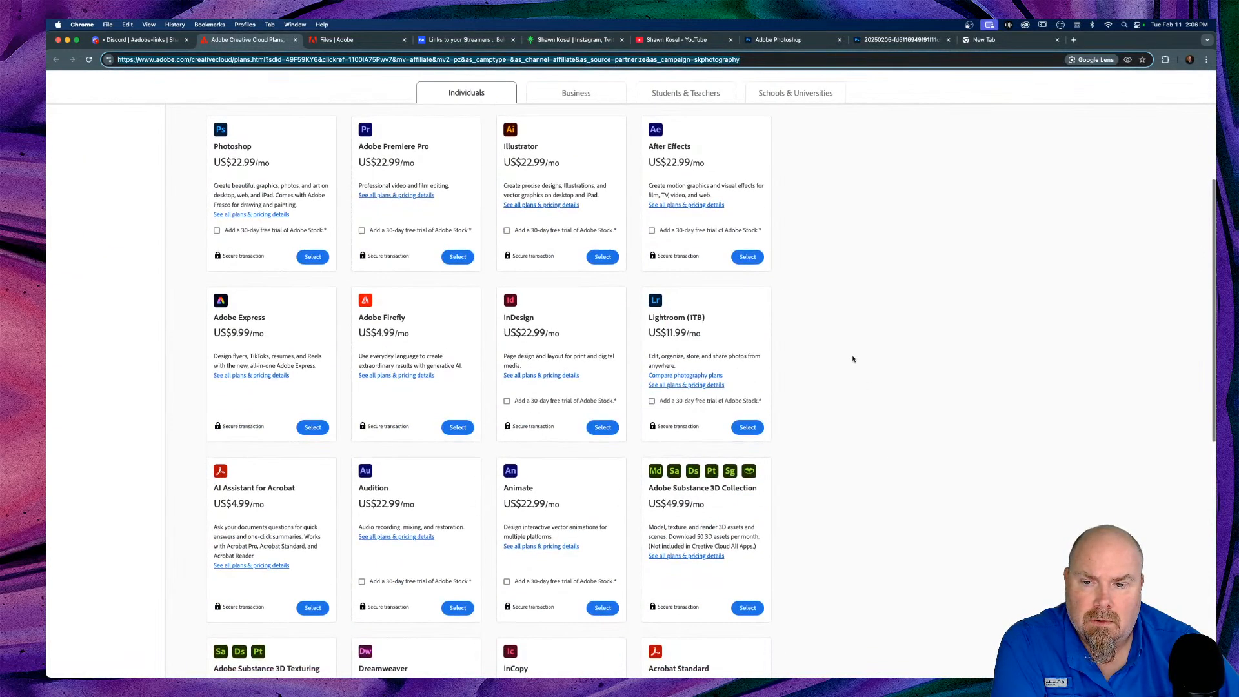
pyautogui.scroll(5, 853, 359)
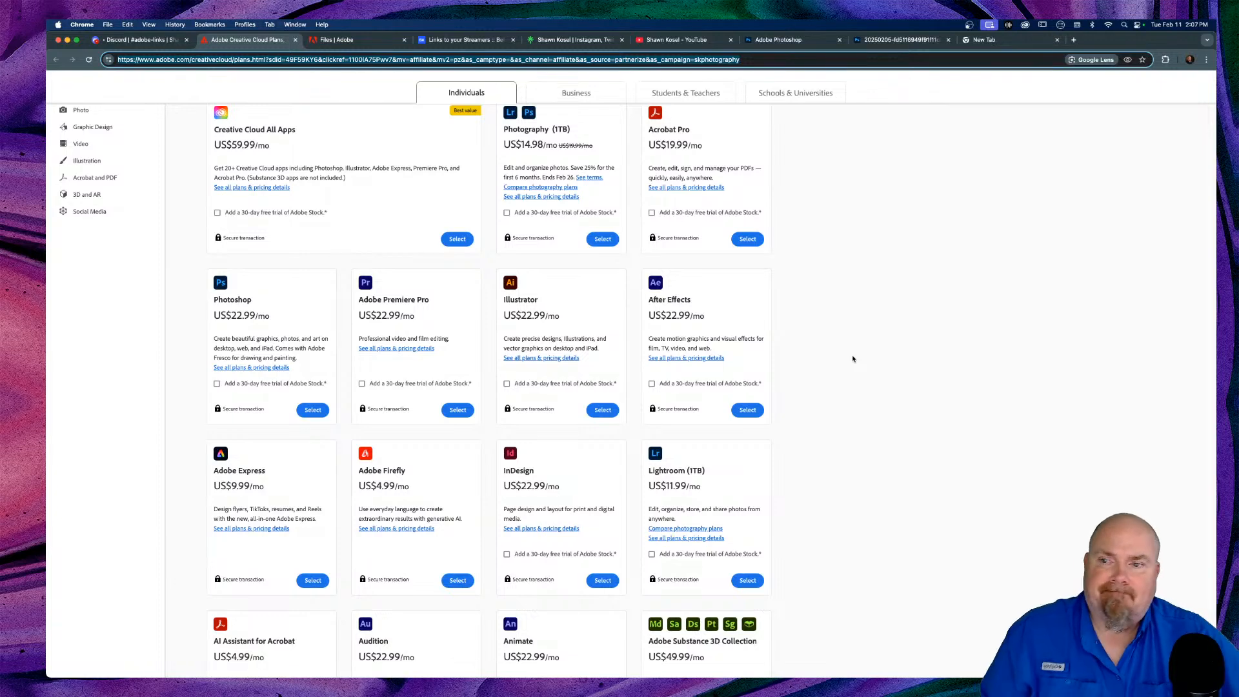
pyautogui.scroll(3, 416, 270)
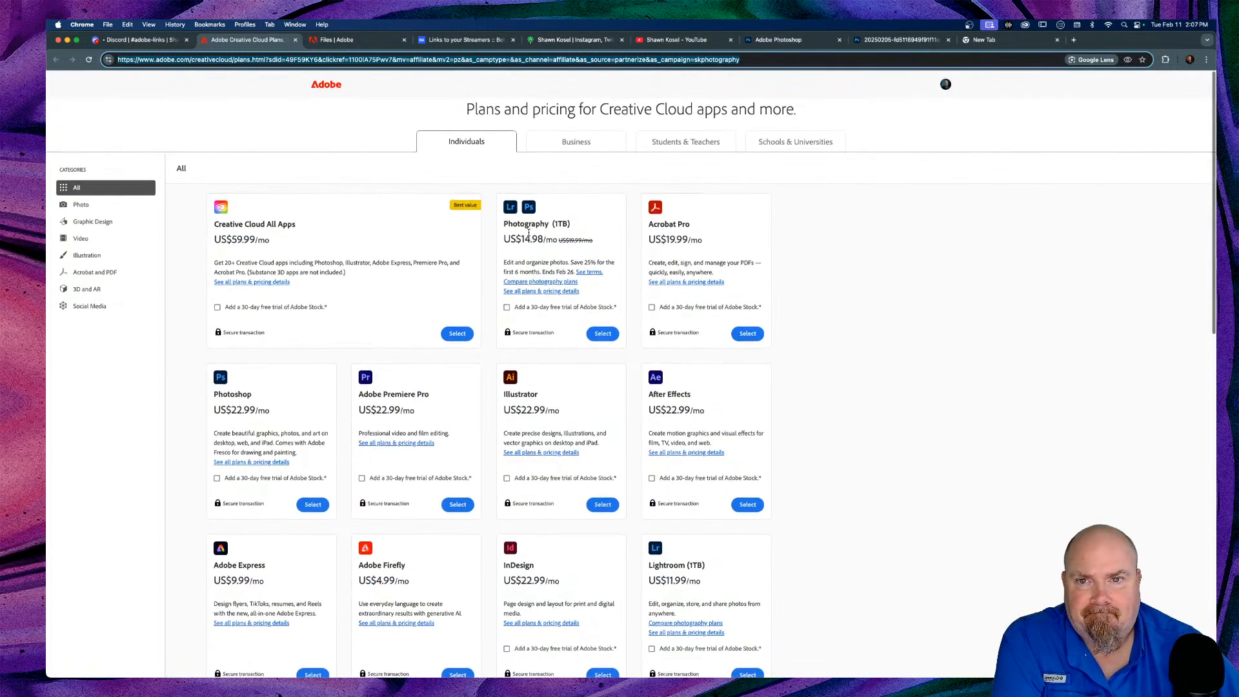
pyautogui.click(532, 226)
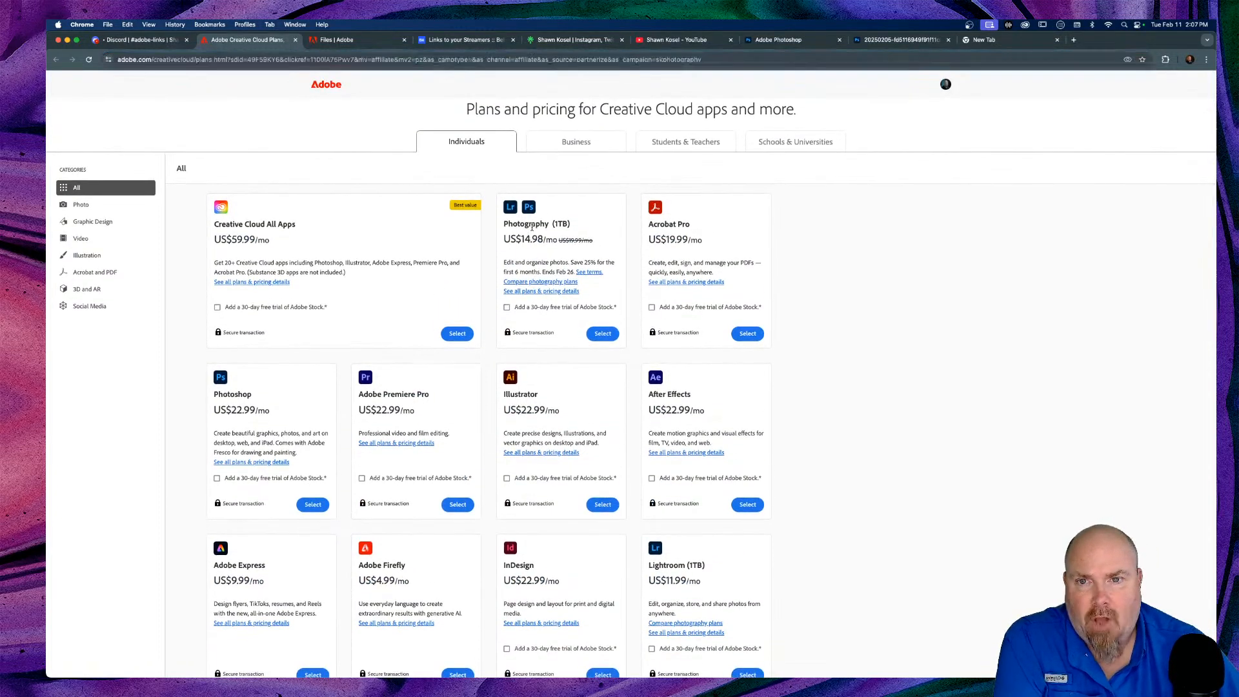
pyautogui.click(550, 292)
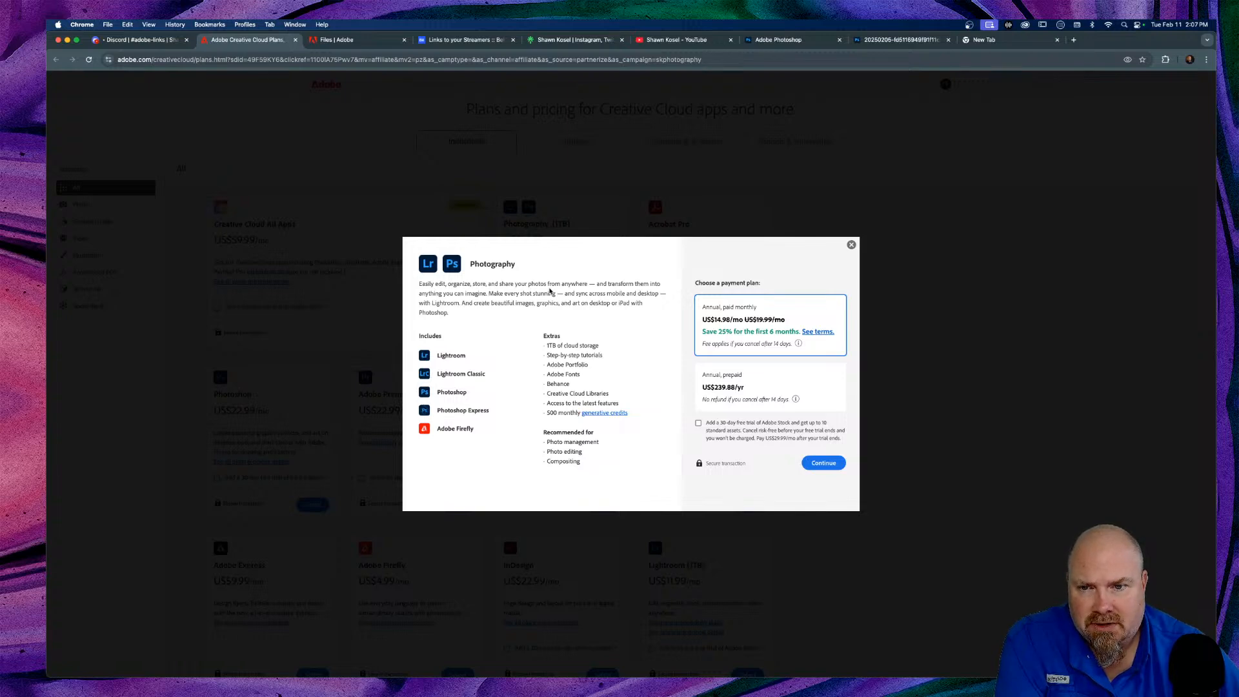
pyautogui.click(837, 187)
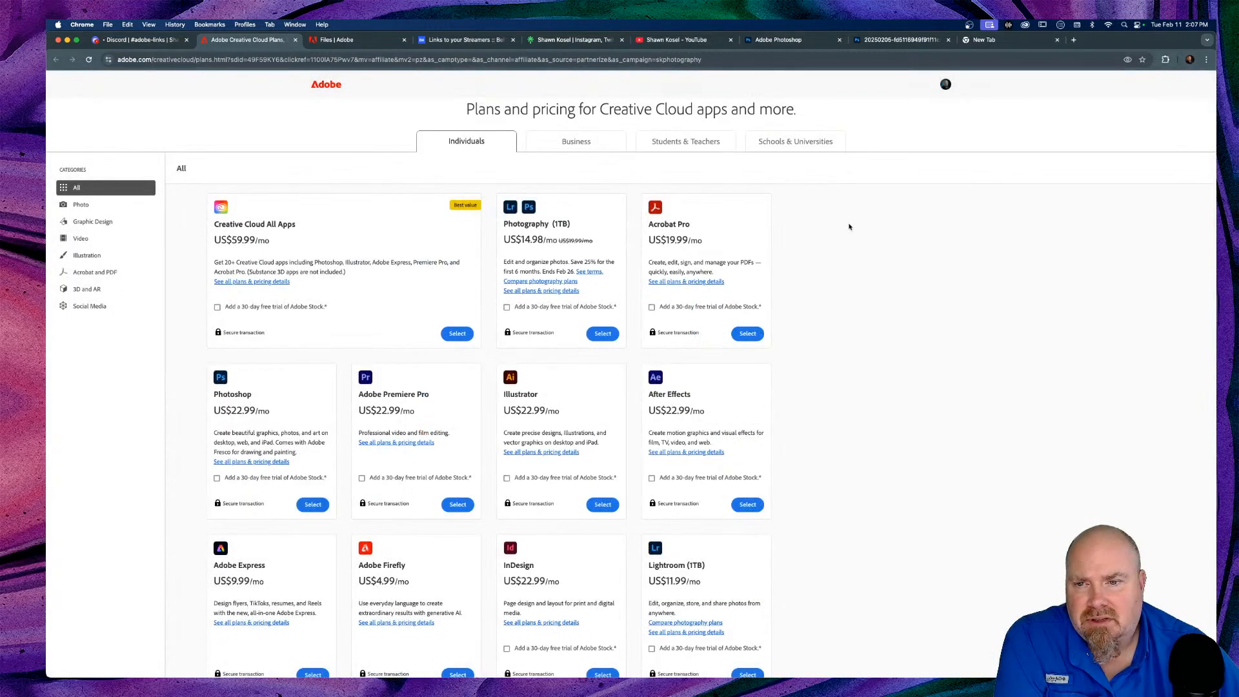
pyautogui.scroll(-2, 850, 227)
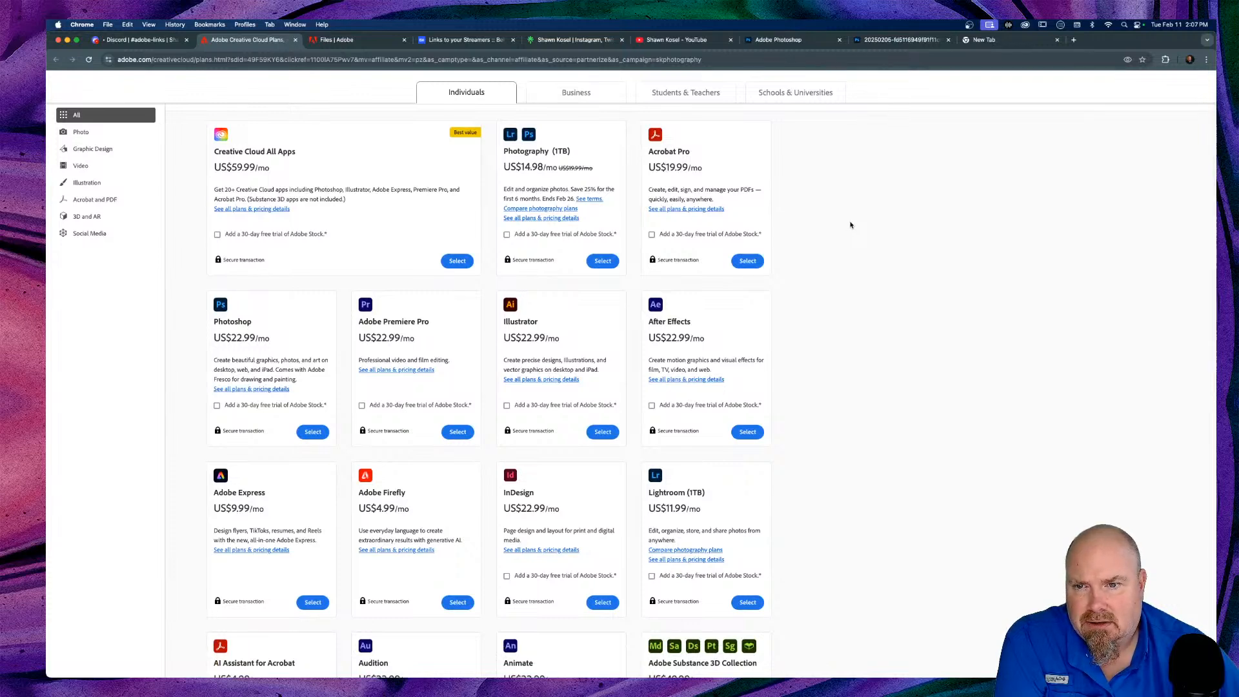
pyautogui.click(252, 388)
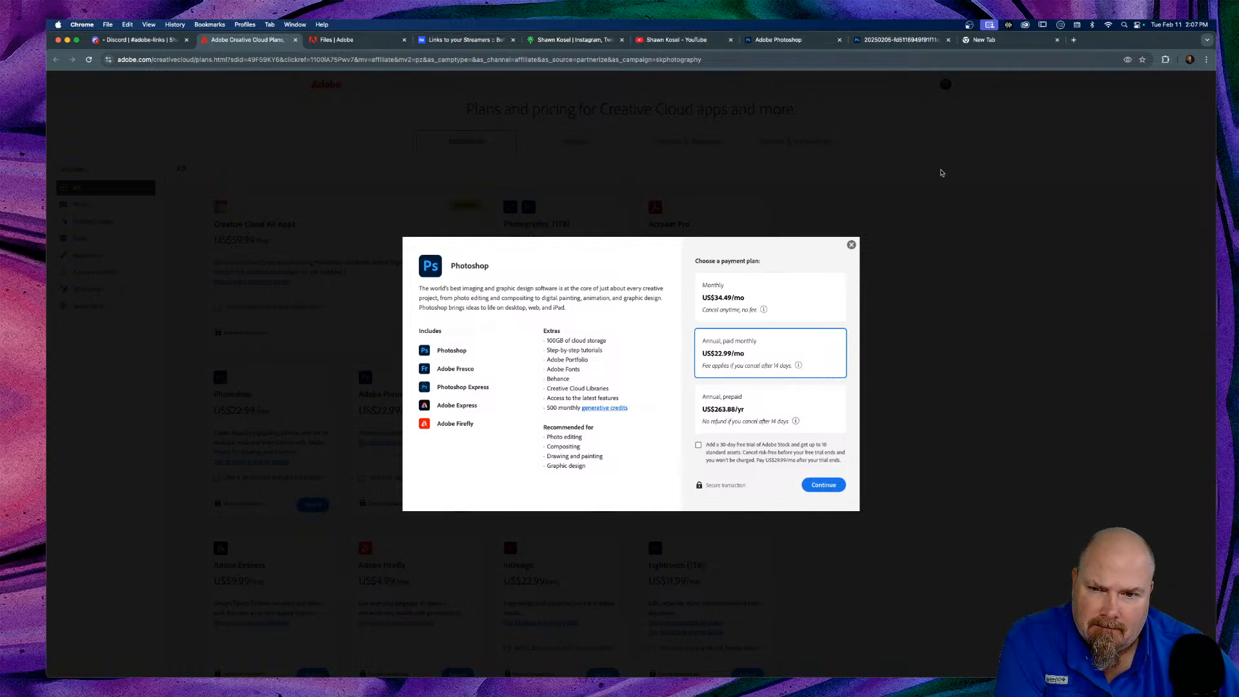
pyautogui.click(942, 173)
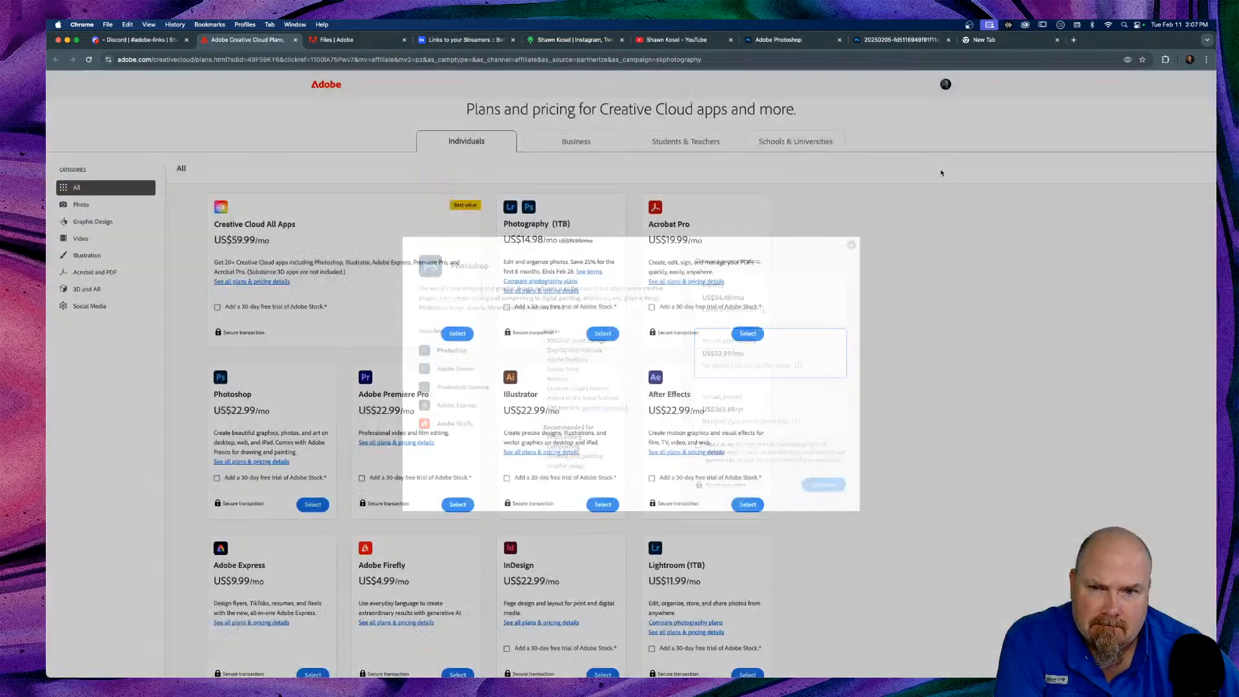
pyautogui.scroll(-2, 632, 224)
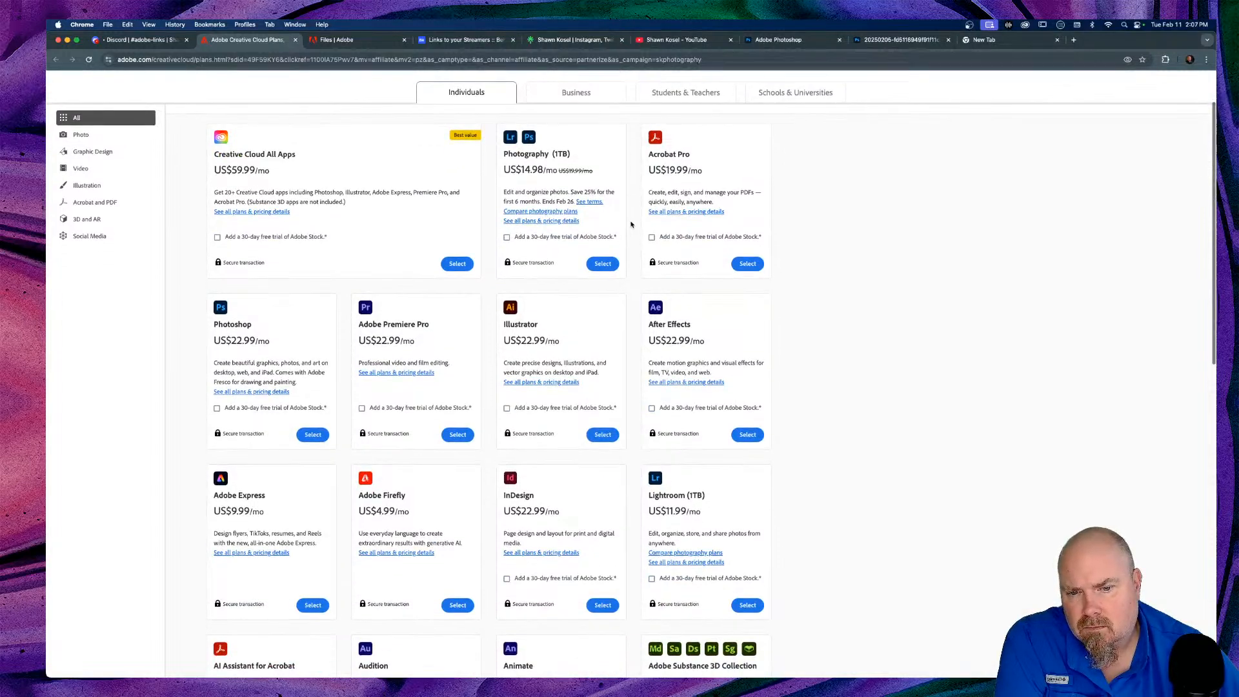
pyautogui.scroll(2, 216, 251)
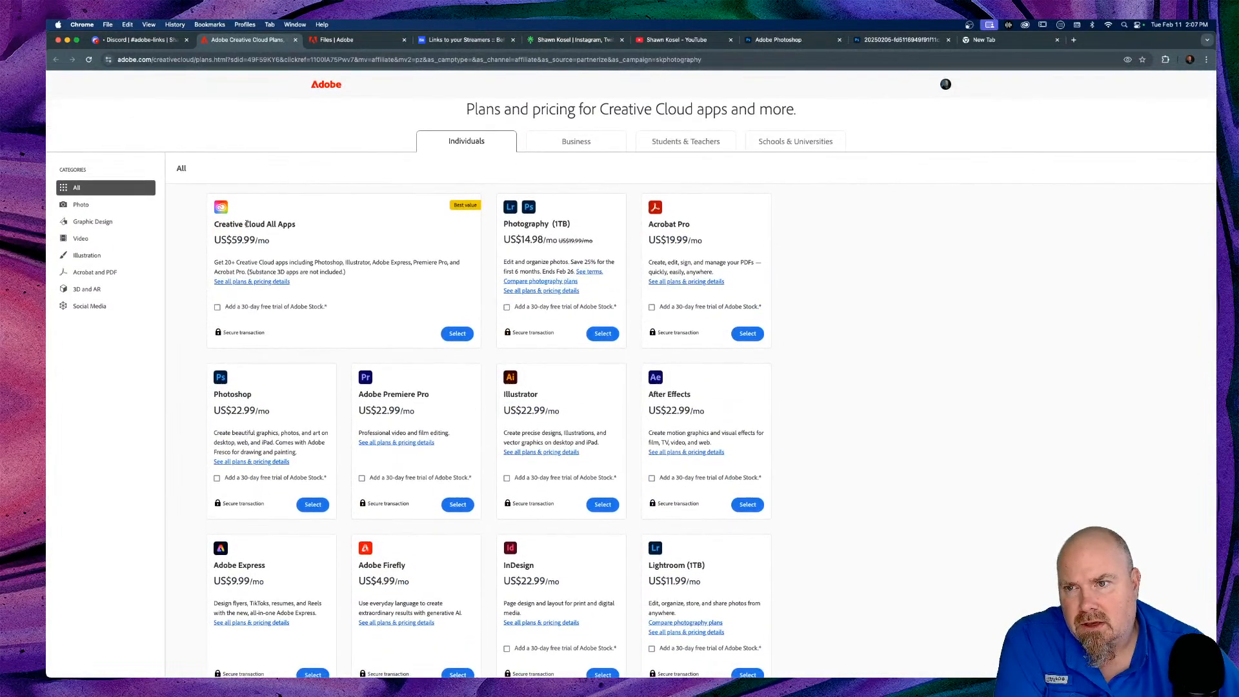
pyautogui.click(255, 282)
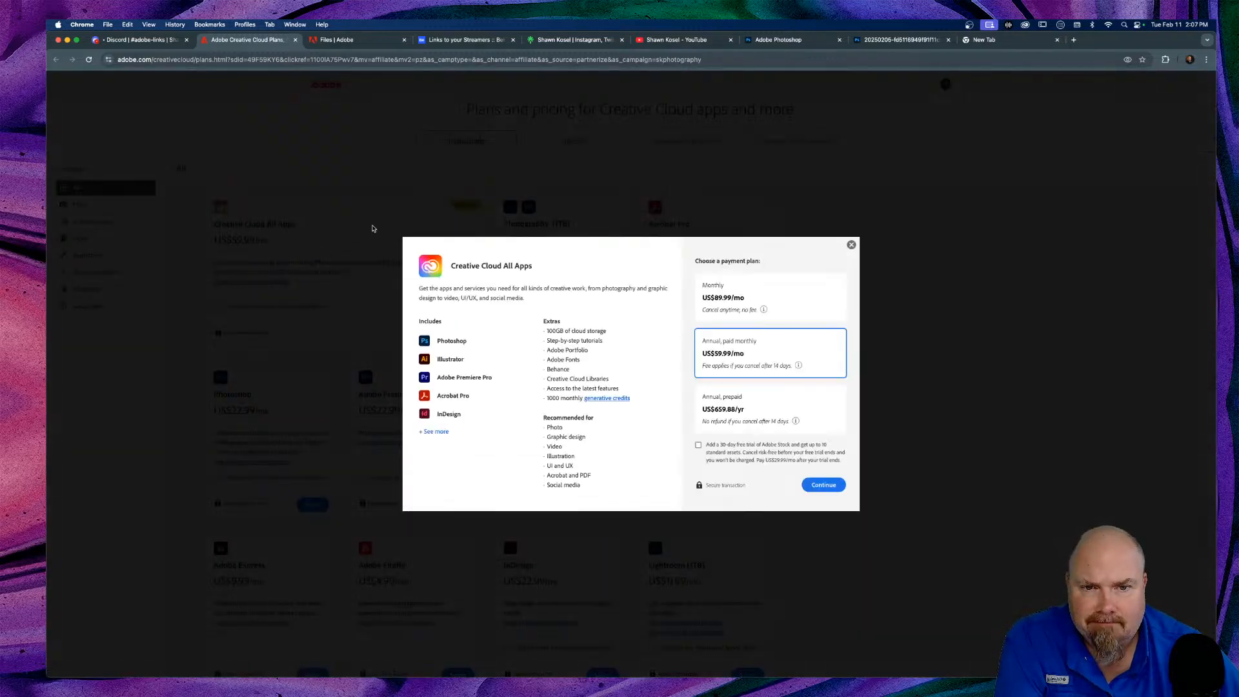
pyautogui.click(434, 431)
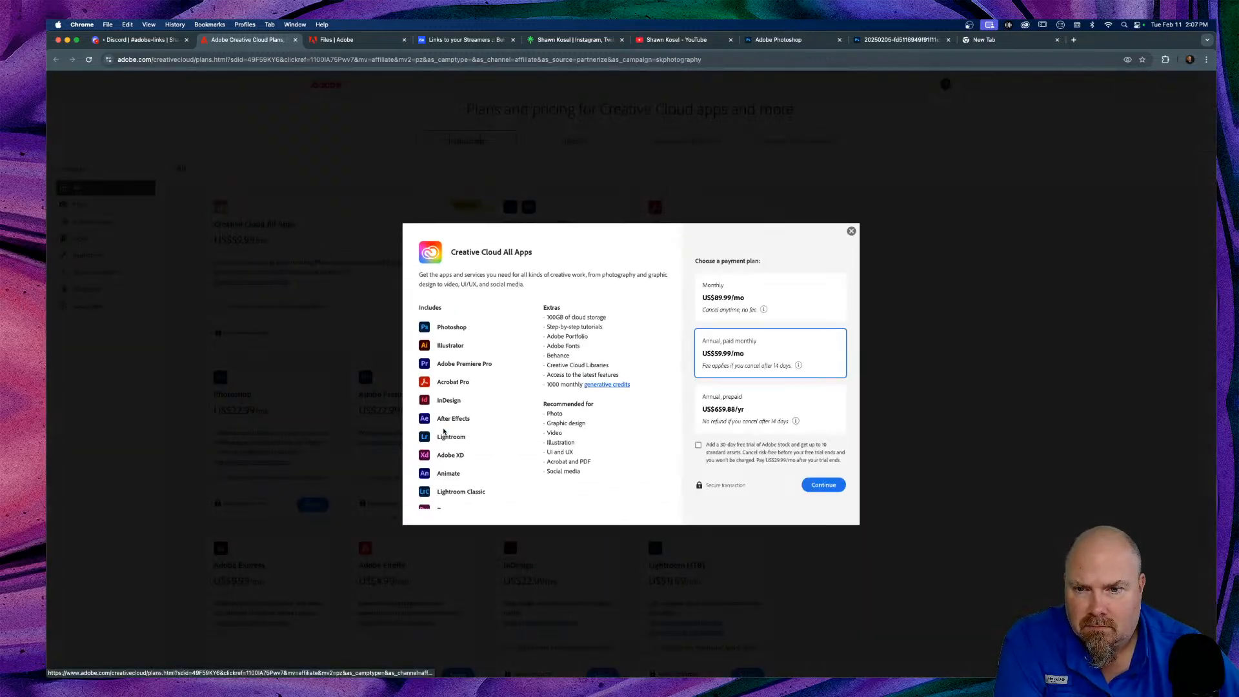
pyautogui.scroll(-5, 484, 341)
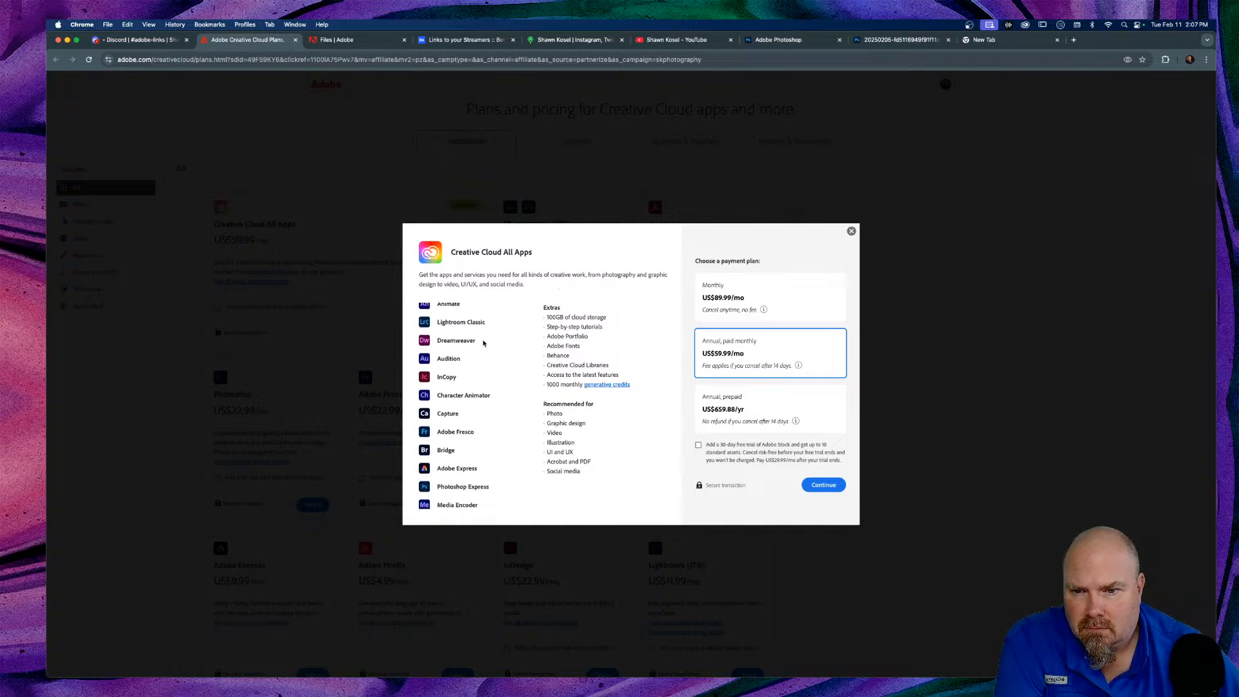
pyautogui.scroll(-2, 484, 342)
pyautogui.scroll(-1, 484, 343)
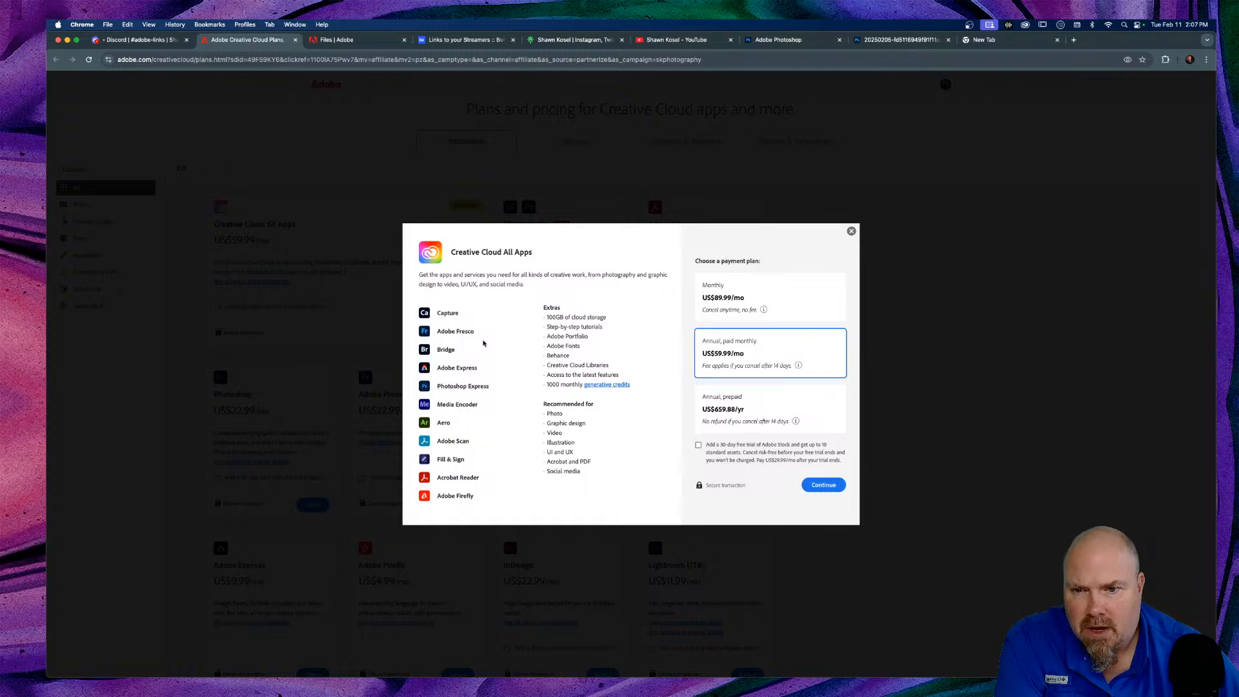
pyautogui.scroll(7, 484, 344)
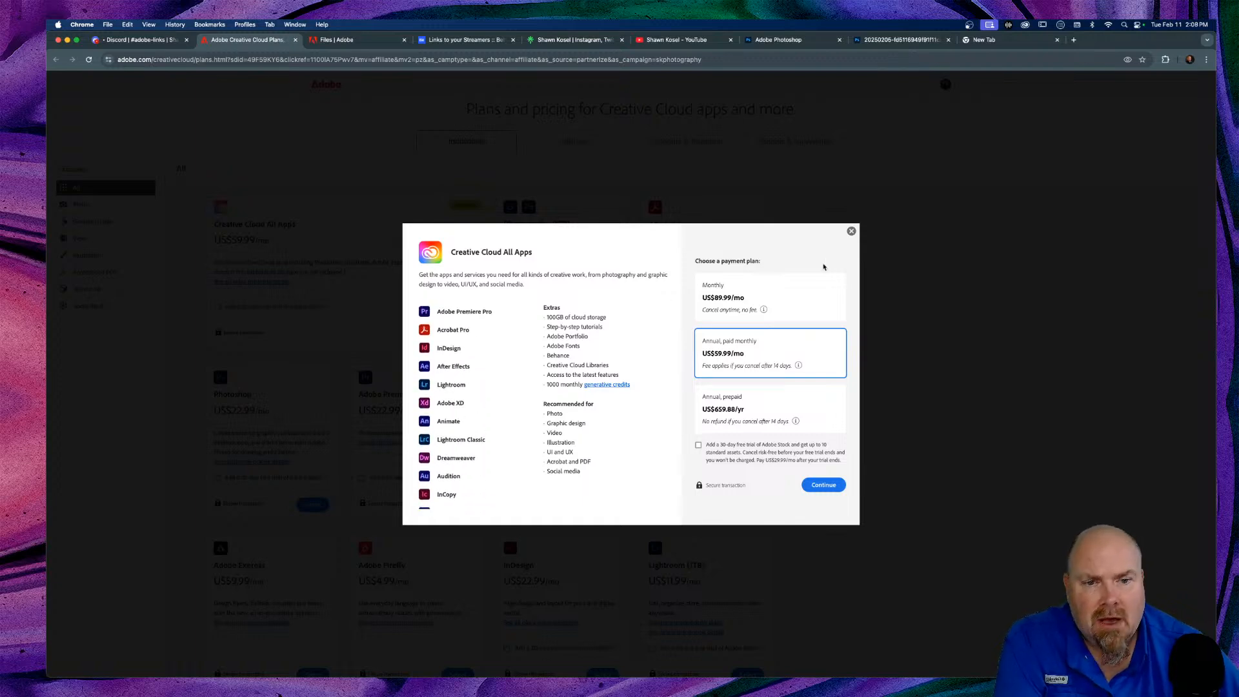
pyautogui.click(852, 231)
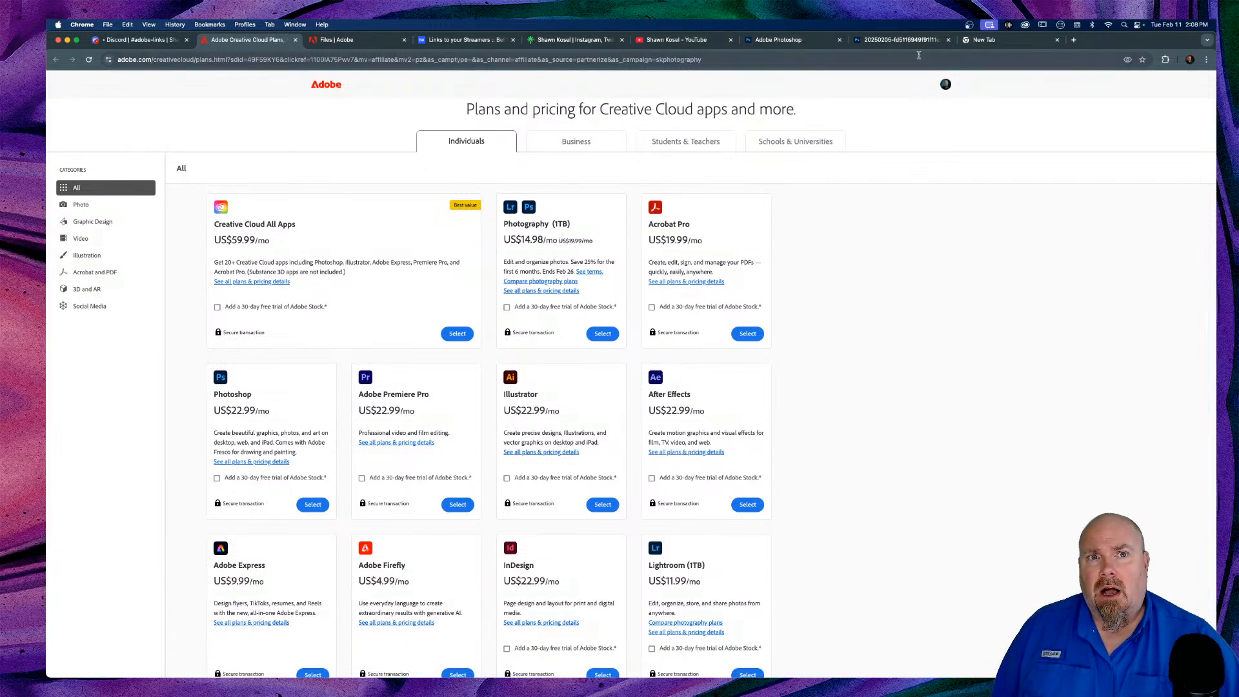
pyautogui.click(891, 40)
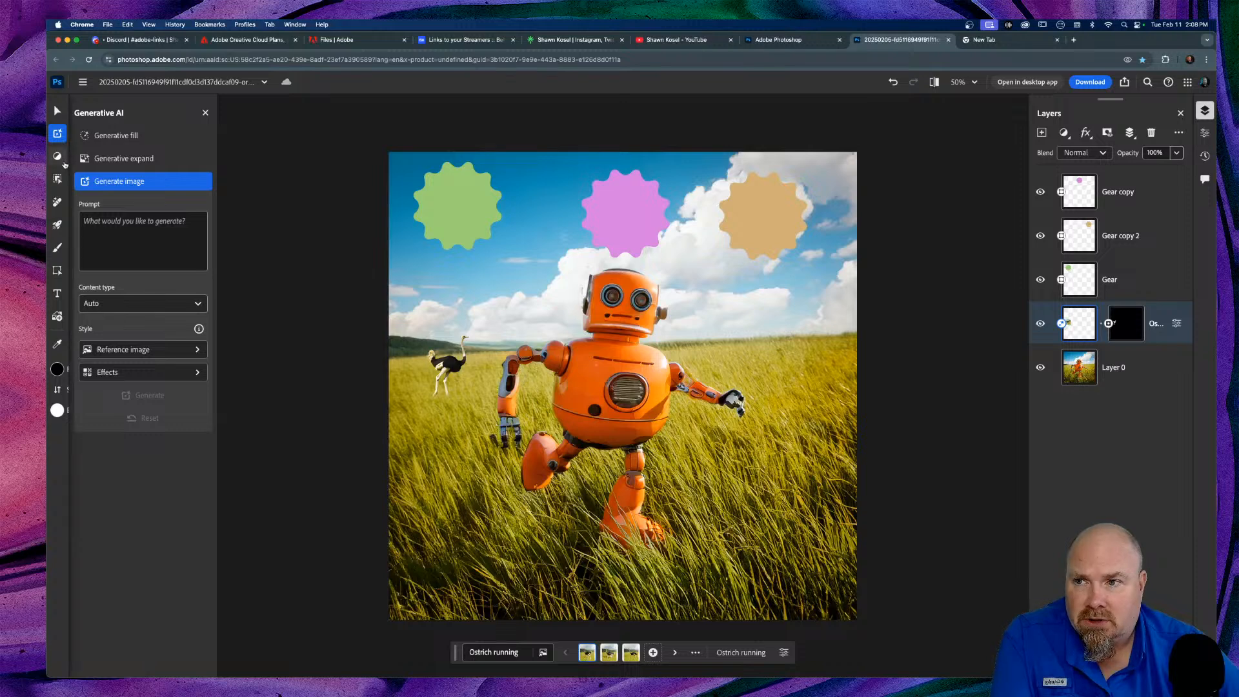
# Step: With the Move tool, review the ostrich layer's 'Ostrich running' properties and transform size, leaving them unchanged
pyautogui.click(57, 111)
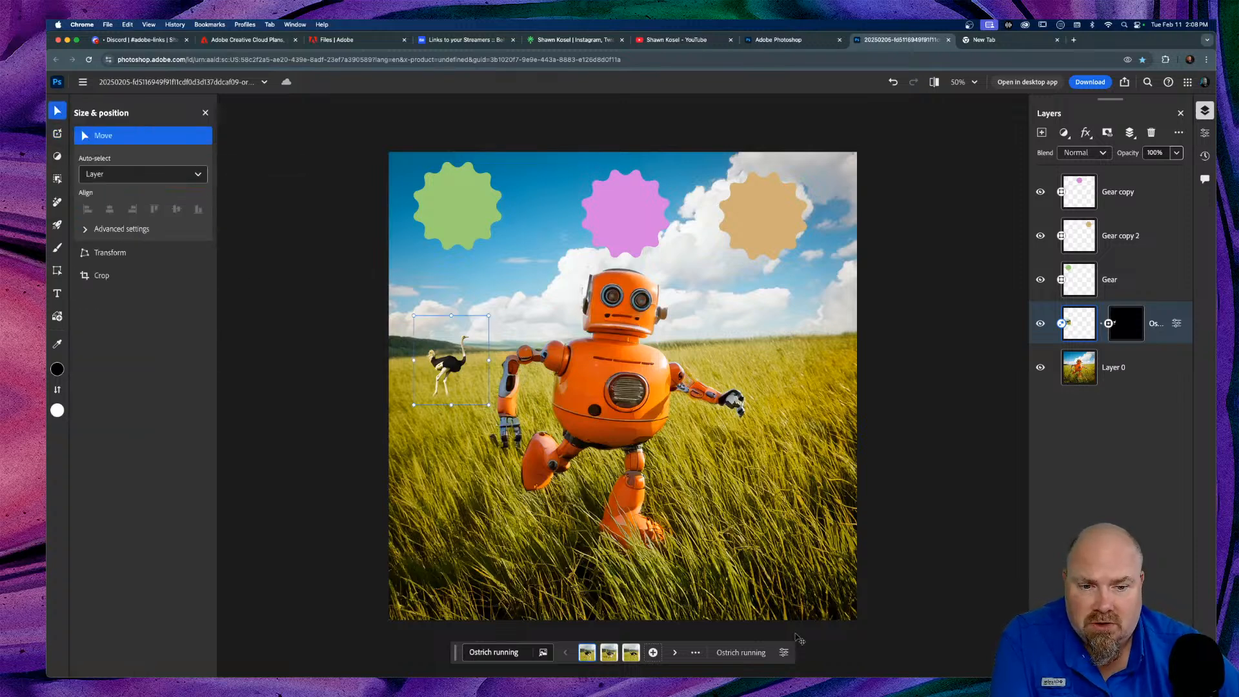
pyautogui.click(696, 654)
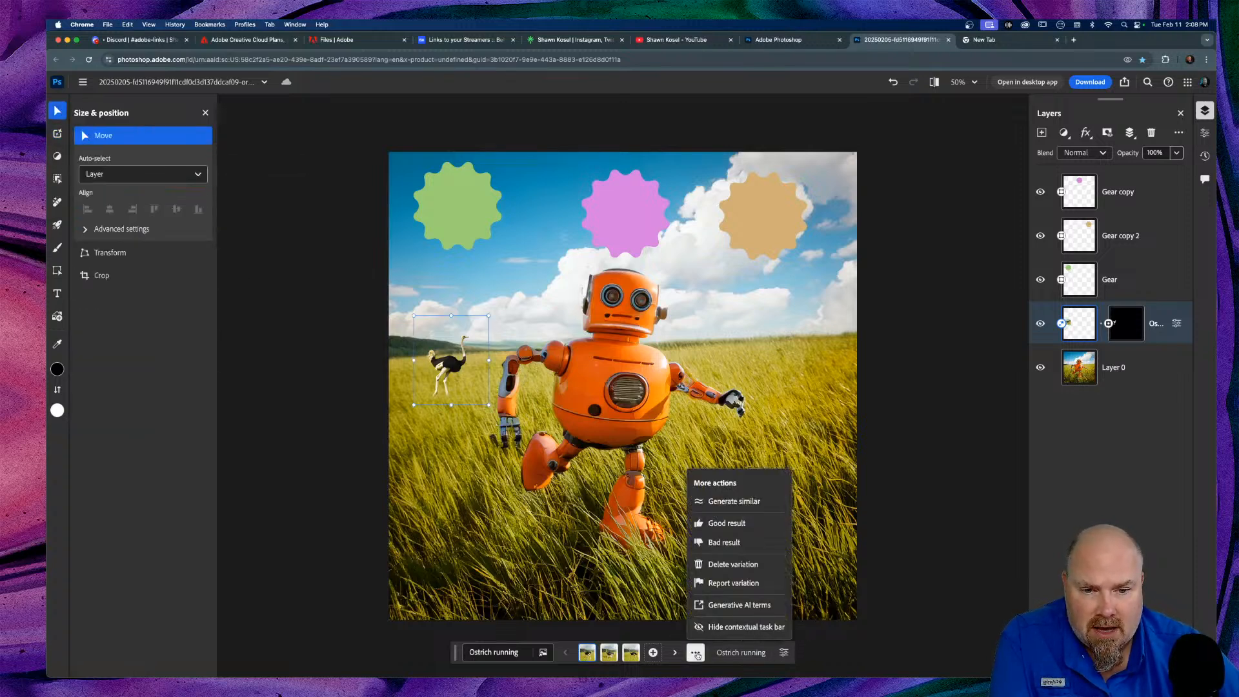
pyautogui.click(784, 653)
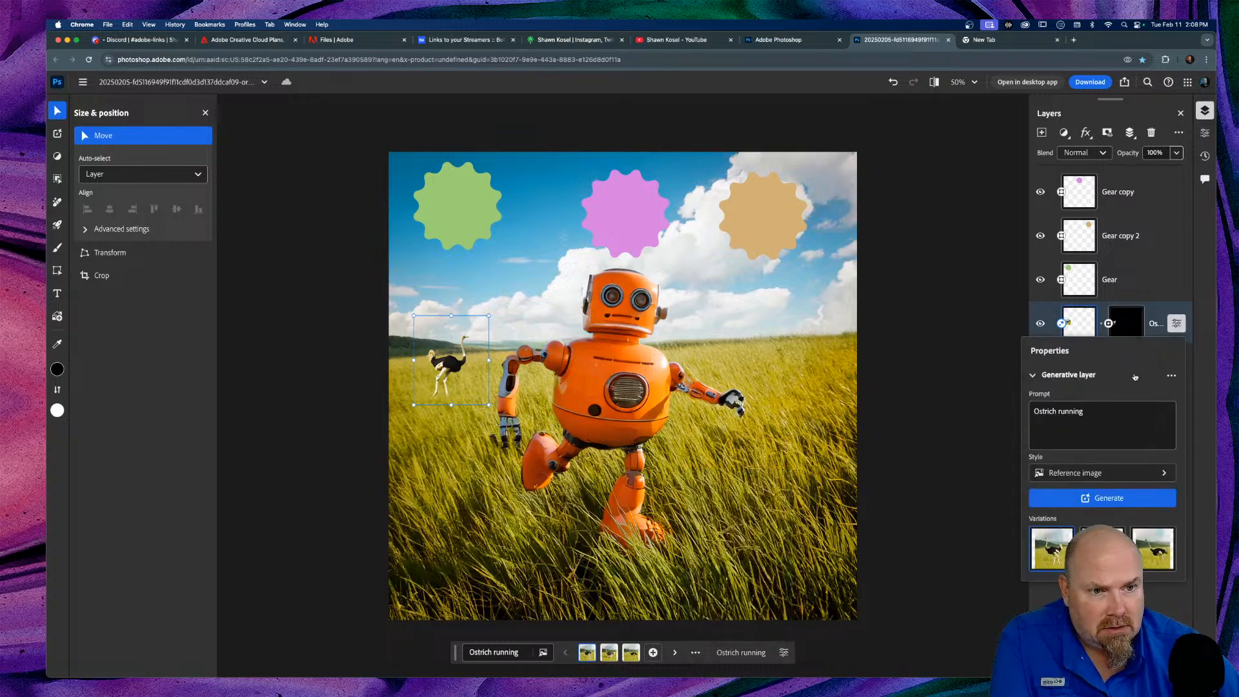
pyautogui.click(973, 504)
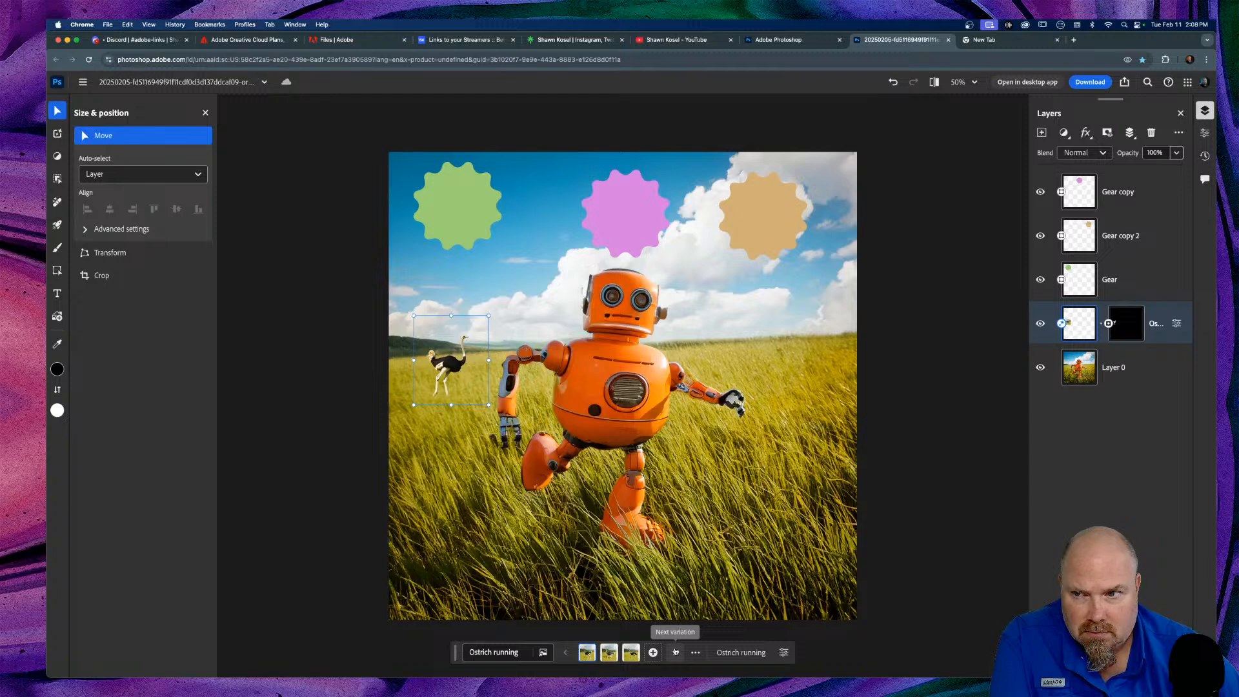
pyautogui.click(122, 252)
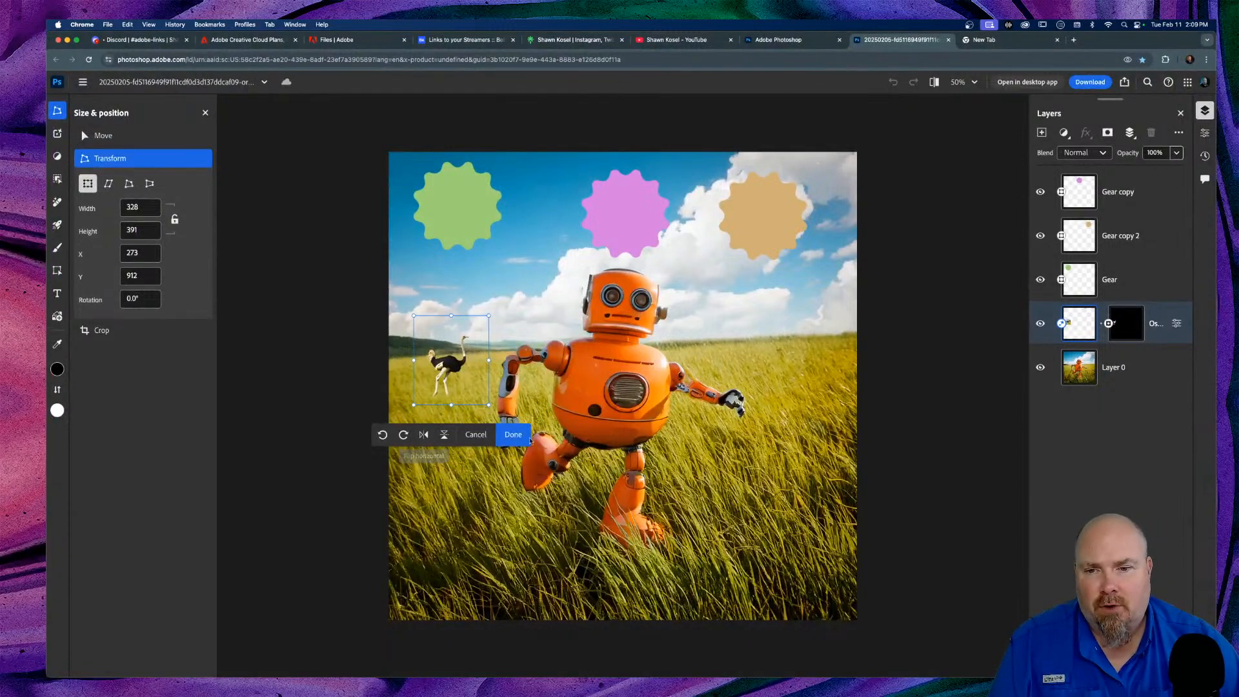
pyautogui.click(514, 434)
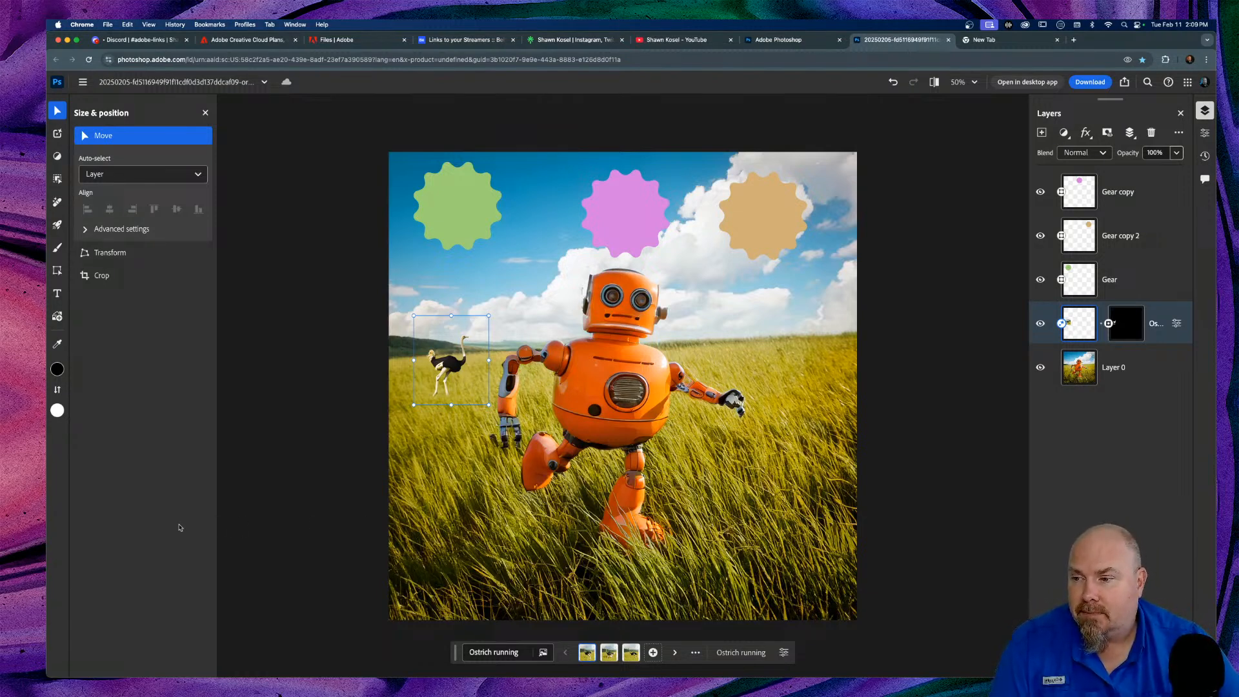
# Step: Select the background photo Layer 0 and bring up the Adjust panel's image adjustments
pyautogui.click(445, 479)
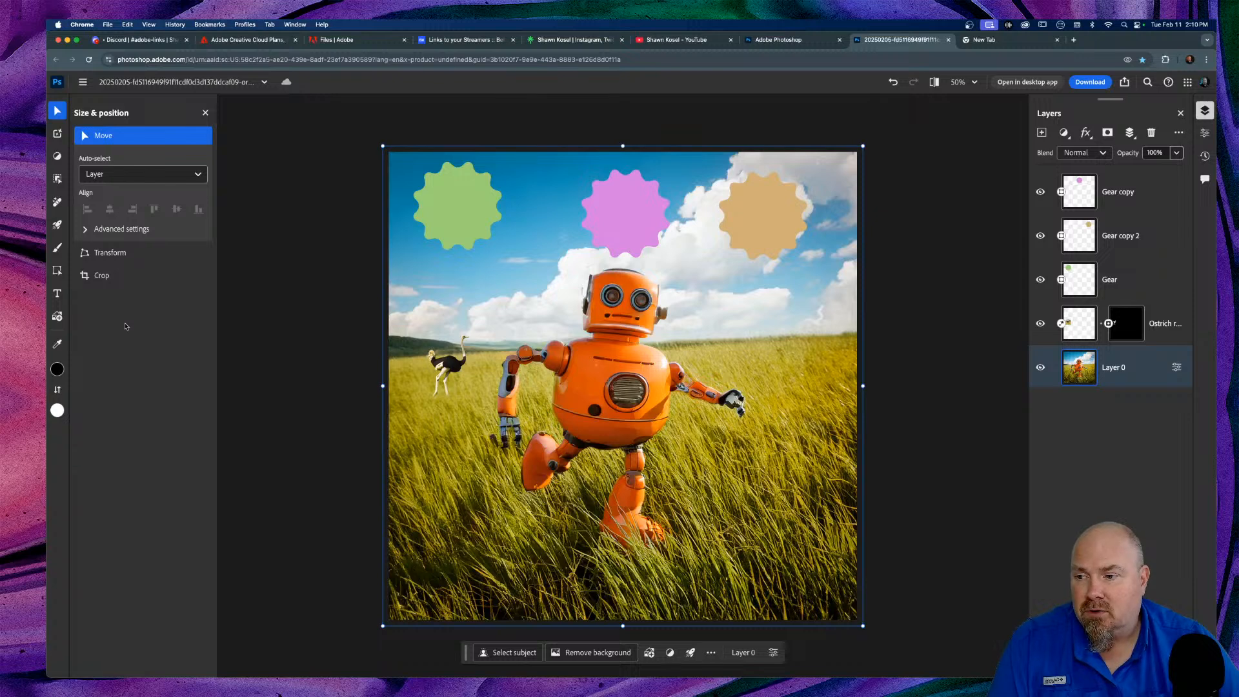
pyautogui.moveTo(61, 181)
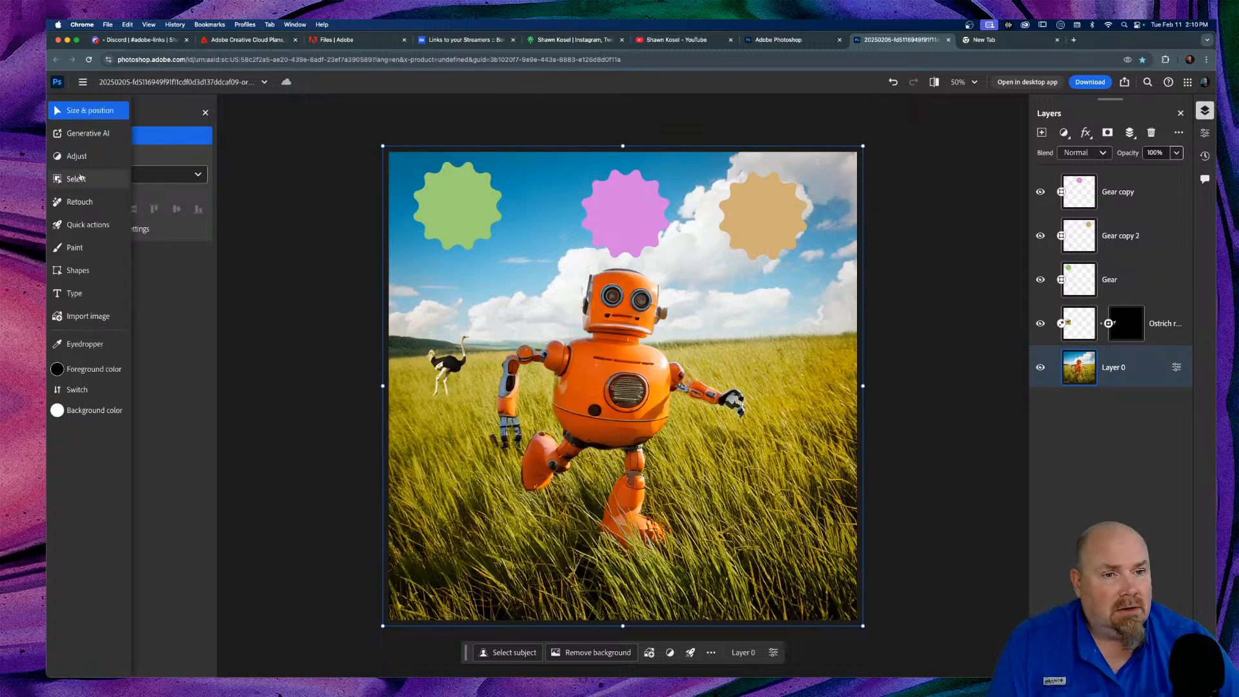
pyautogui.click(84, 134)
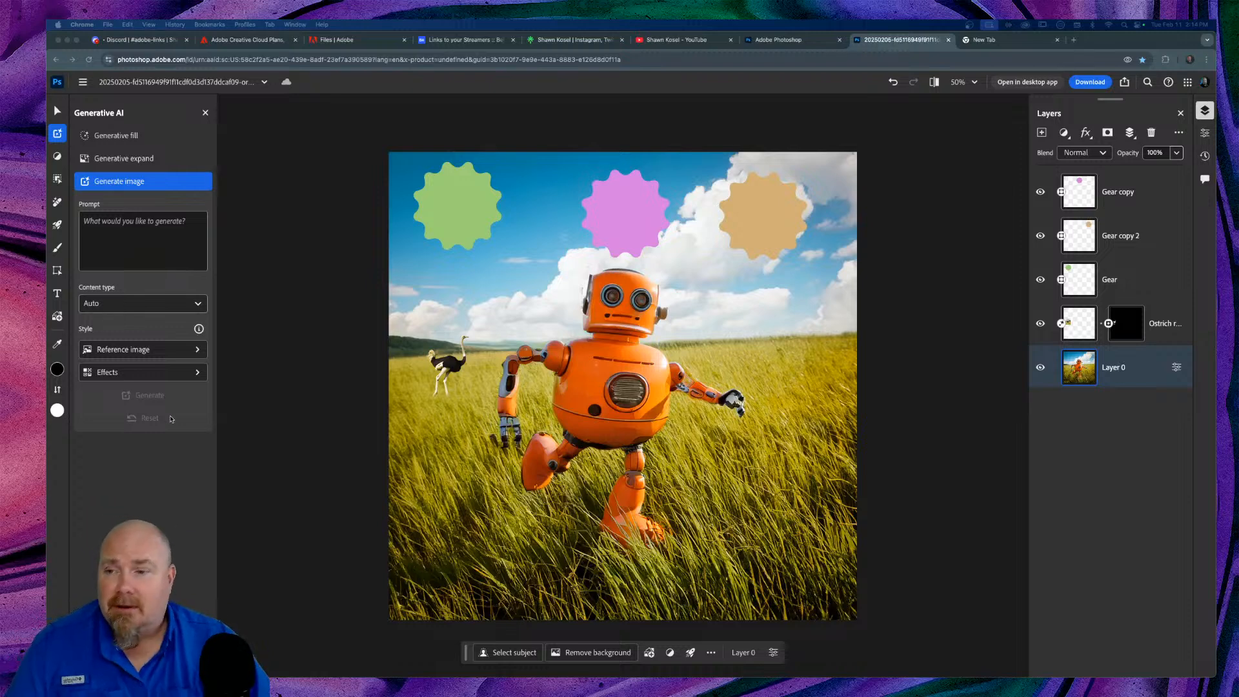
pyautogui.click(58, 156)
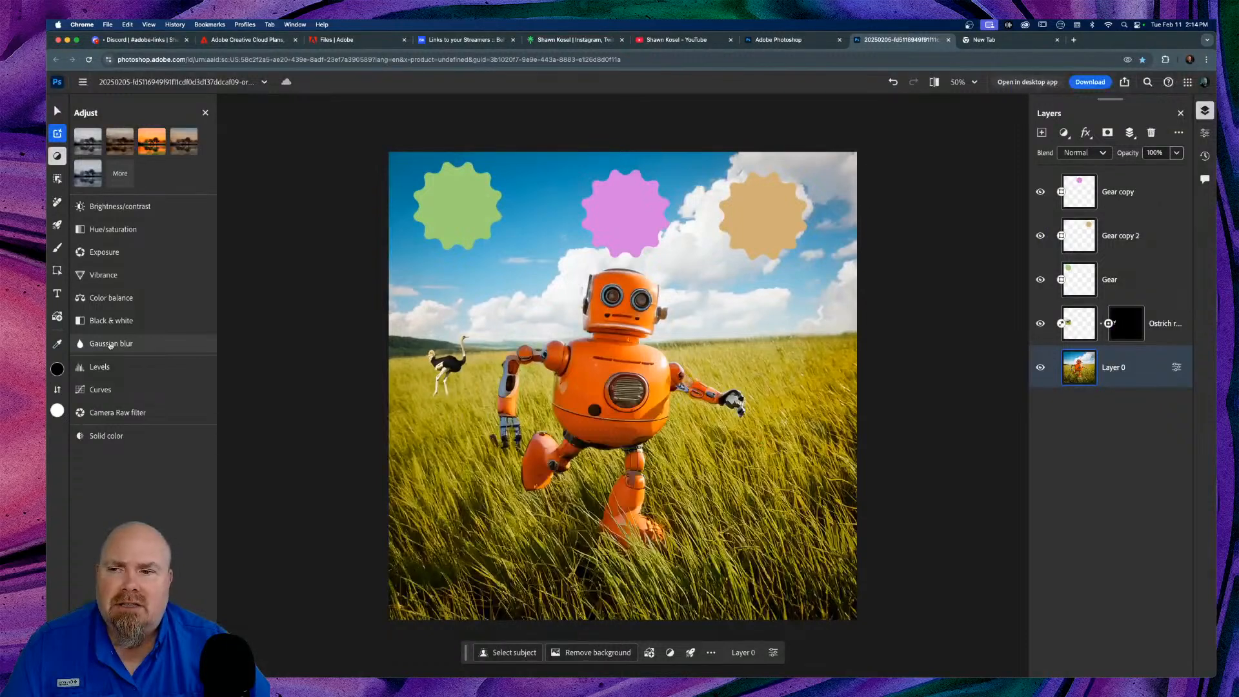
# Step: Apply a heavy Gaussian blur to background Layer 0, check its properties, then undo the blur
pyautogui.click(171, 354)
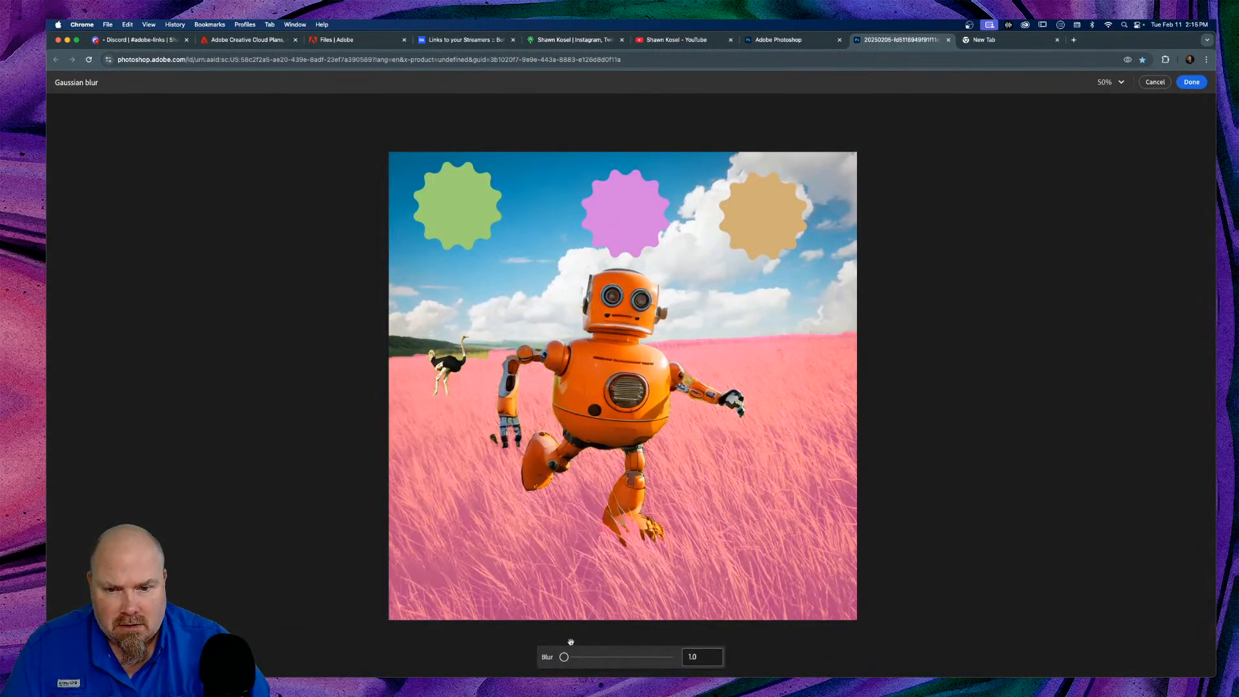
pyautogui.moveTo(567, 659)
pyautogui.mouseDown()
pyautogui.moveTo(589, 658)
pyautogui.moveTo(577, 658)
pyautogui.mouseUp()
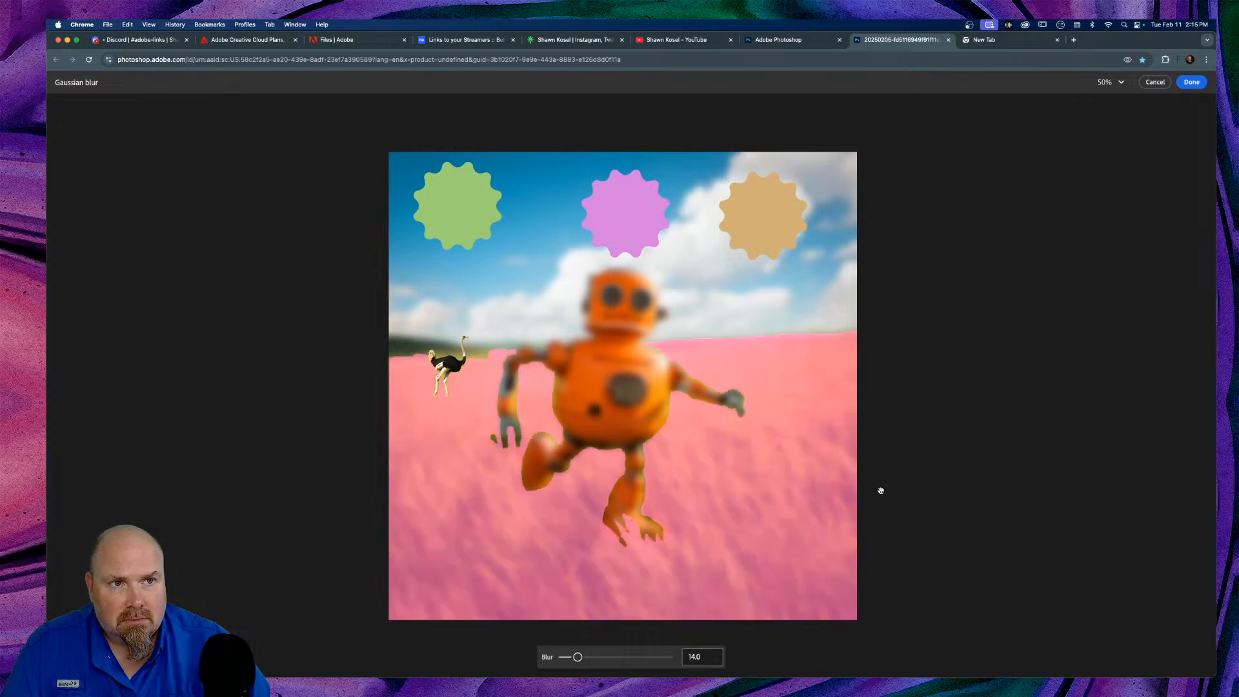
pyautogui.click(1192, 82)
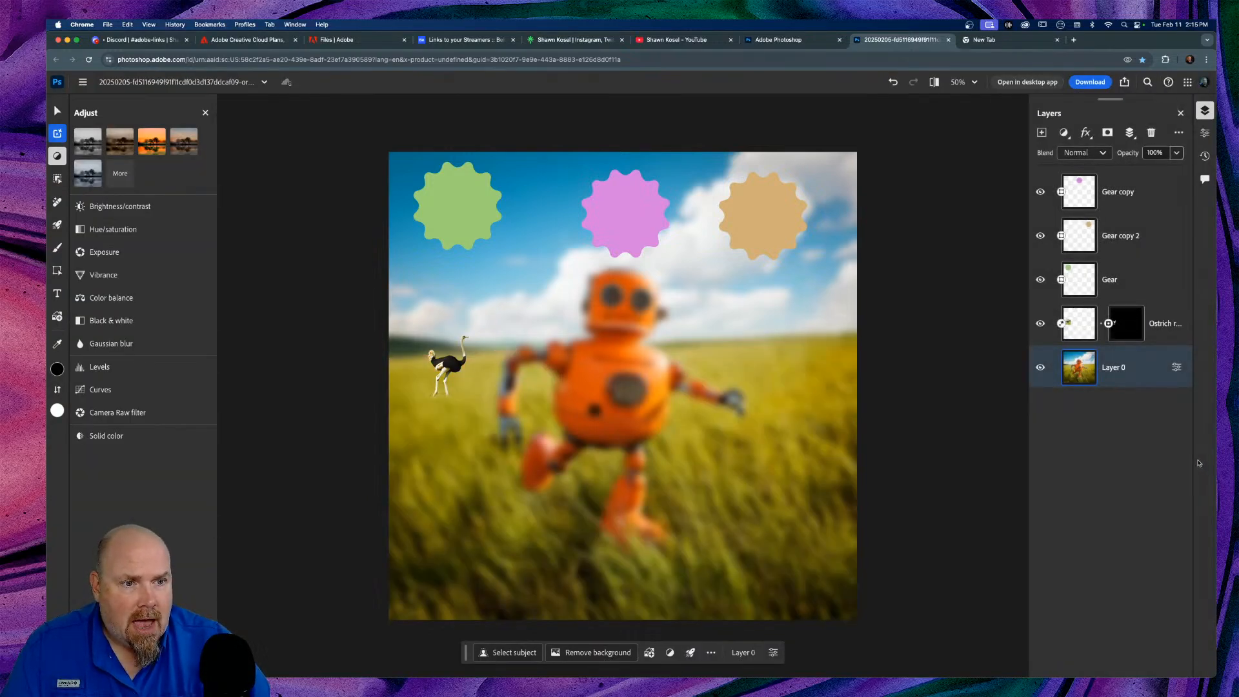
pyautogui.click(1177, 367)
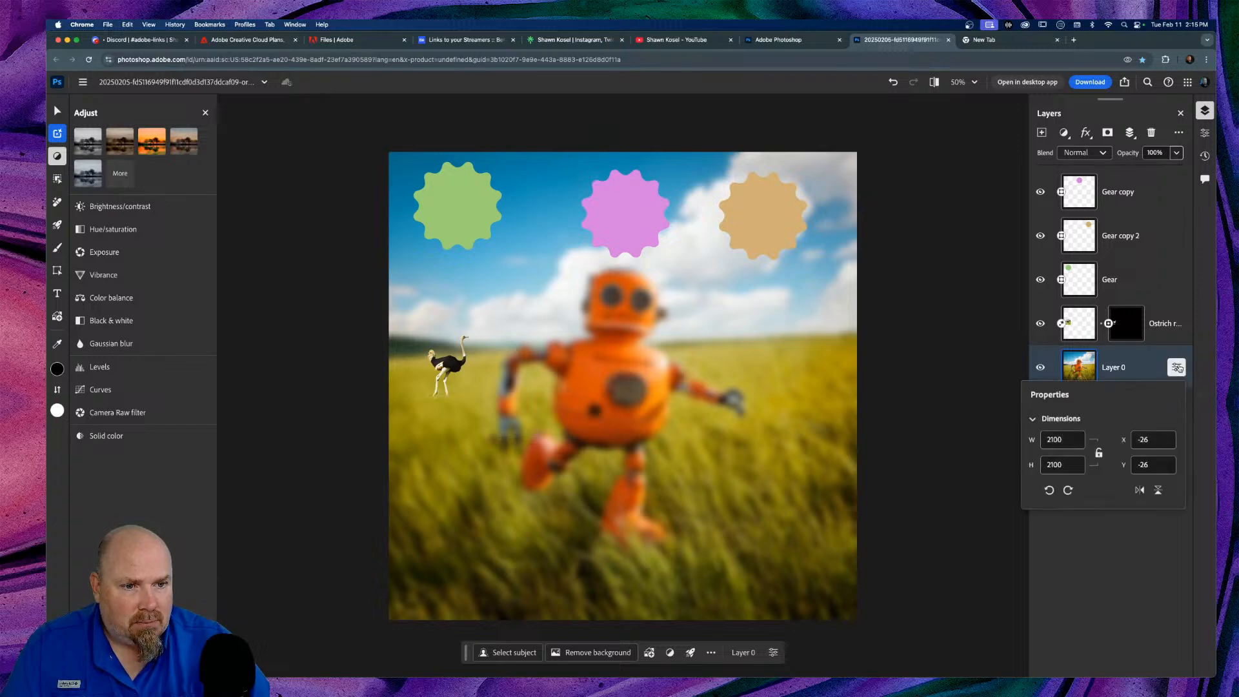
pyautogui.click(1164, 364)
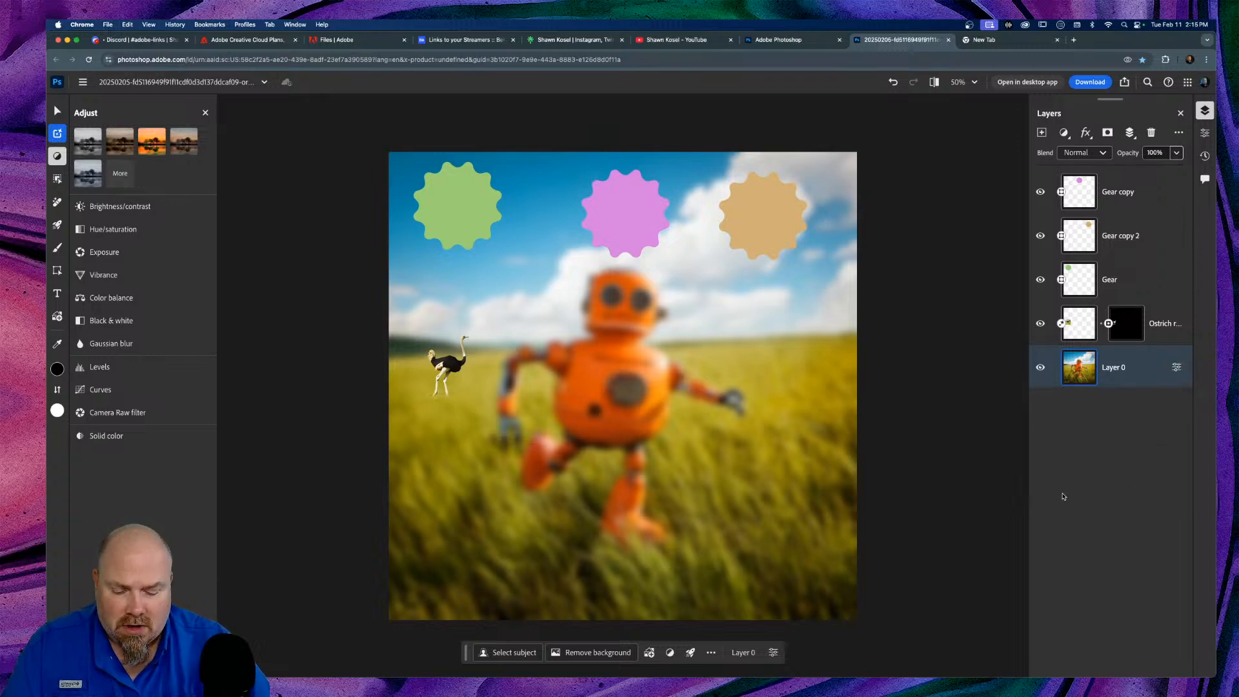
pyautogui.press('super+z')
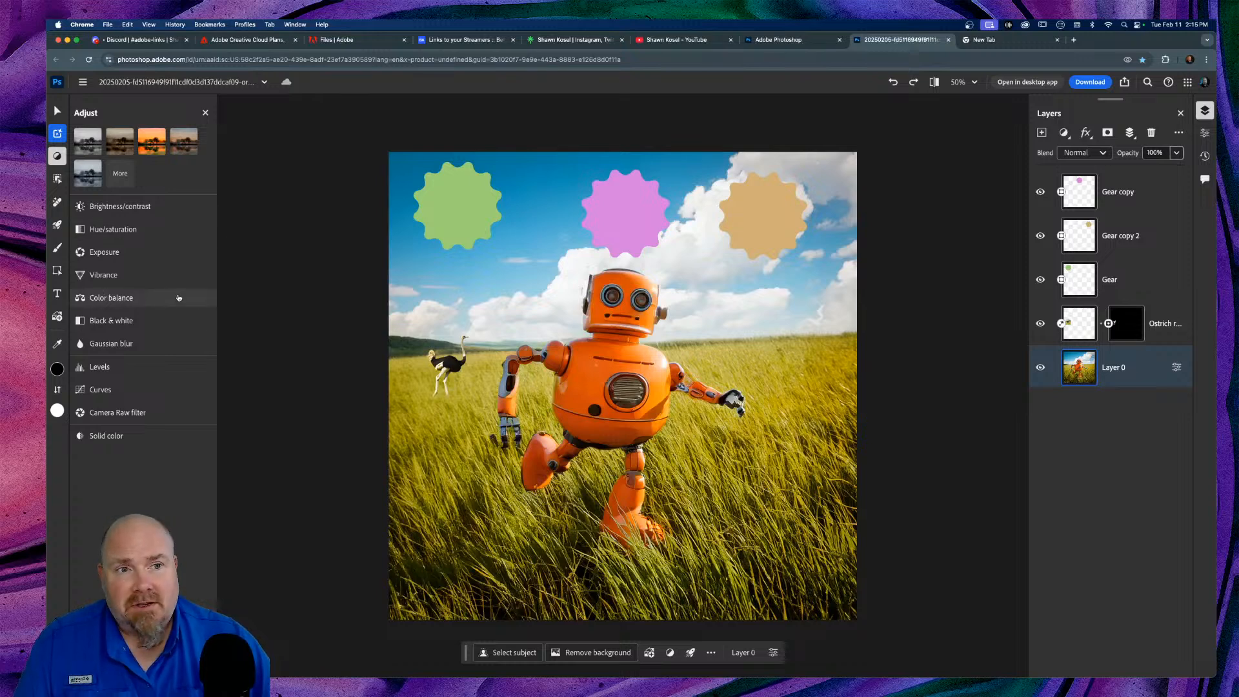
# Step: Show the Layers panel's adjustment layer types dropdown
pyautogui.click(1065, 133)
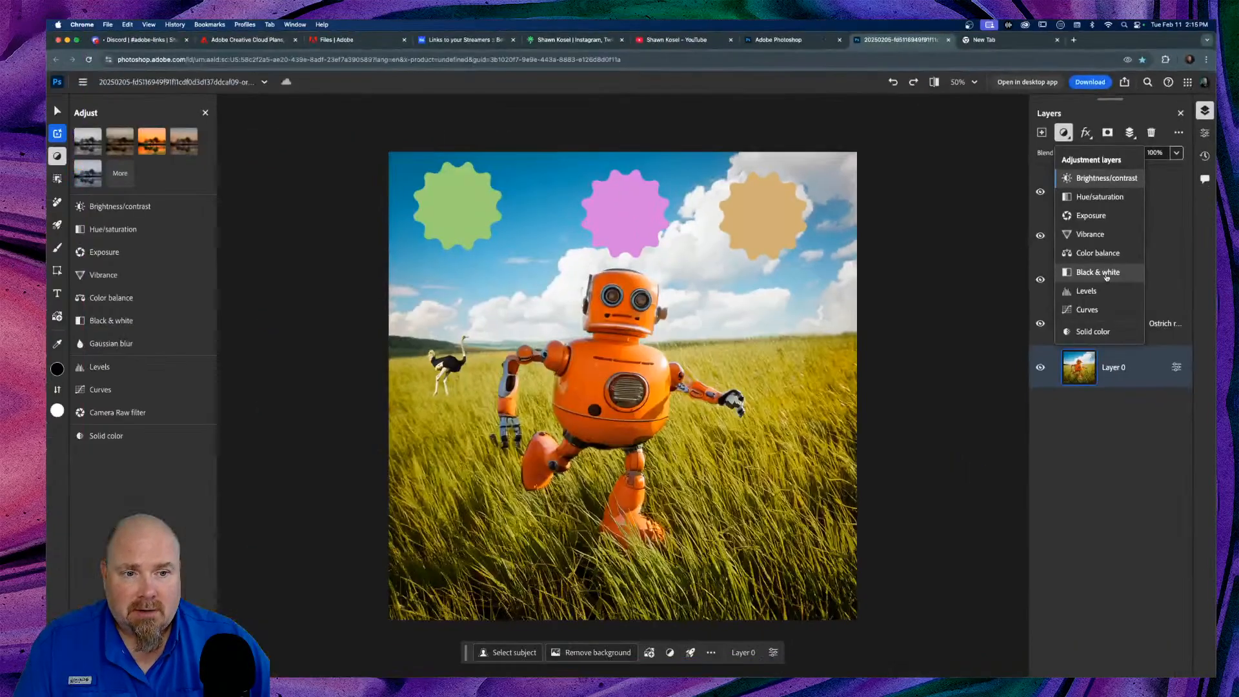
# Step: Convert background Layer 0 into a smart object from its Layer actions menu
pyautogui.click(979, 359)
pyautogui.rightClick(1131, 364)
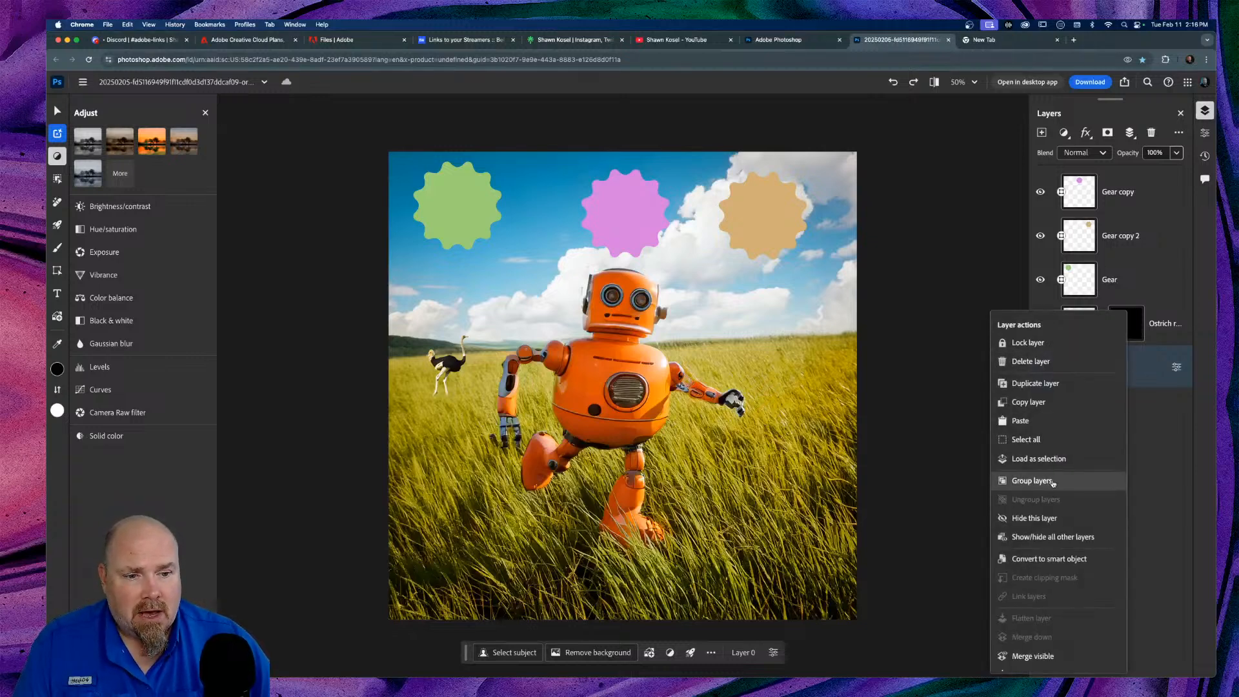
pyautogui.click(1149, 369)
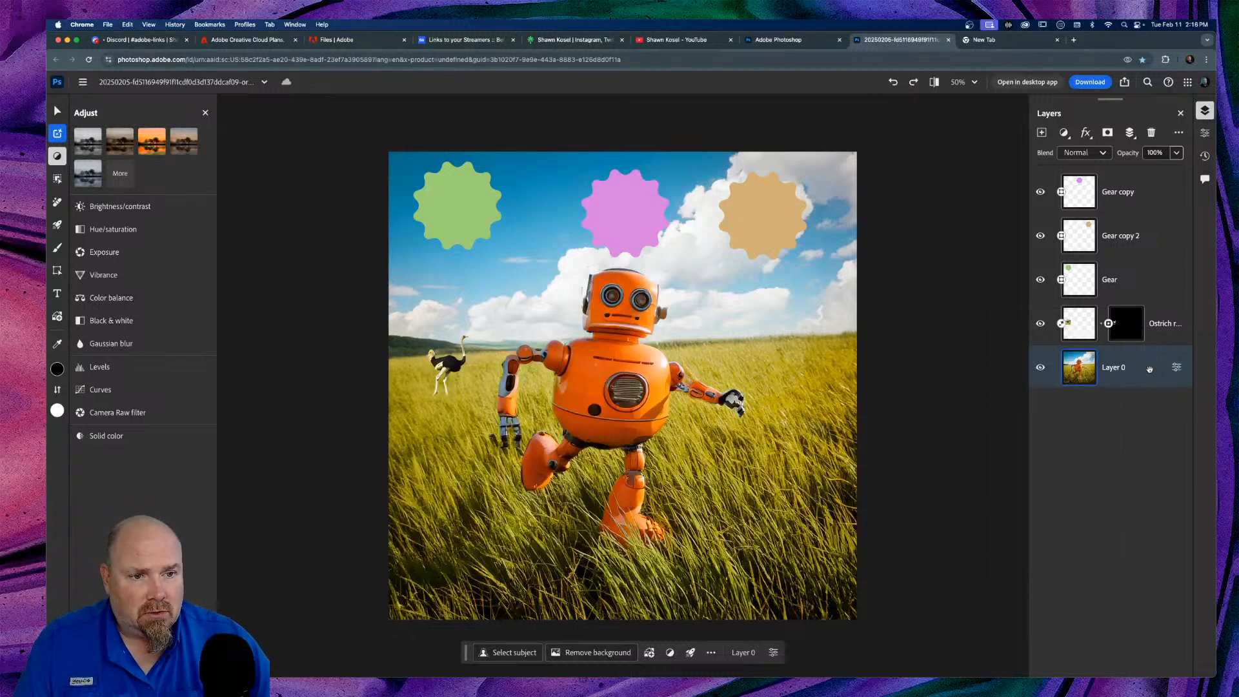
pyautogui.rightClick(1140, 367)
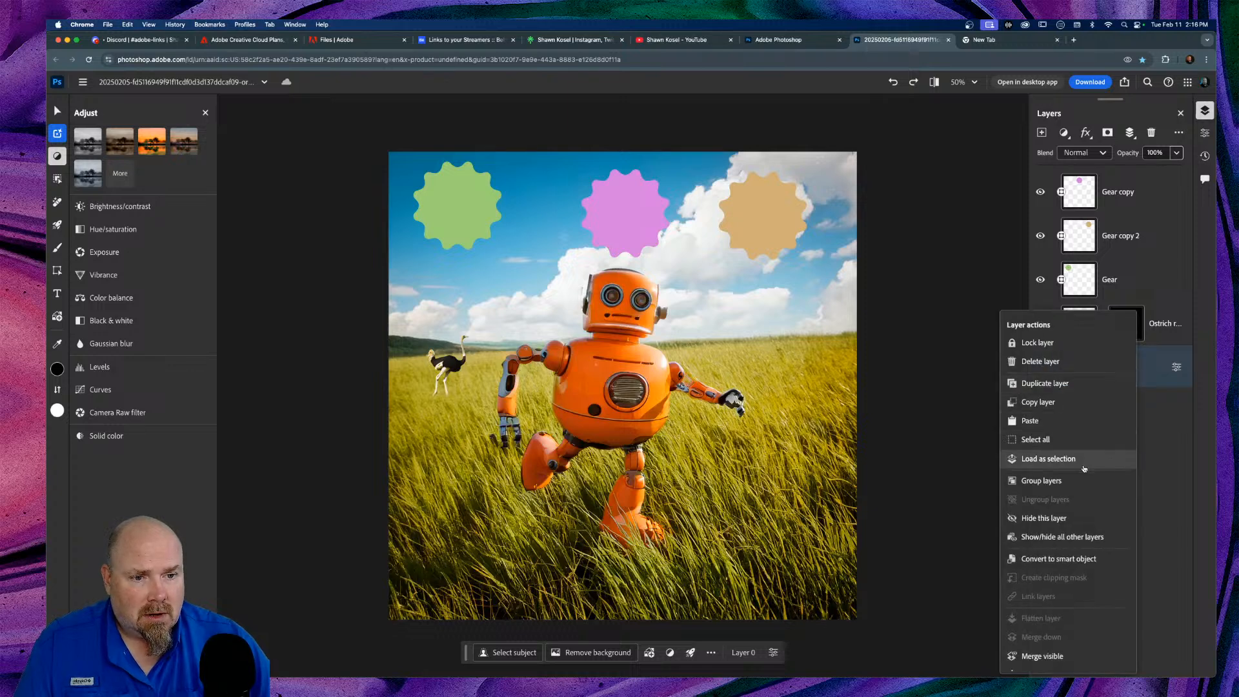
pyautogui.click(1065, 563)
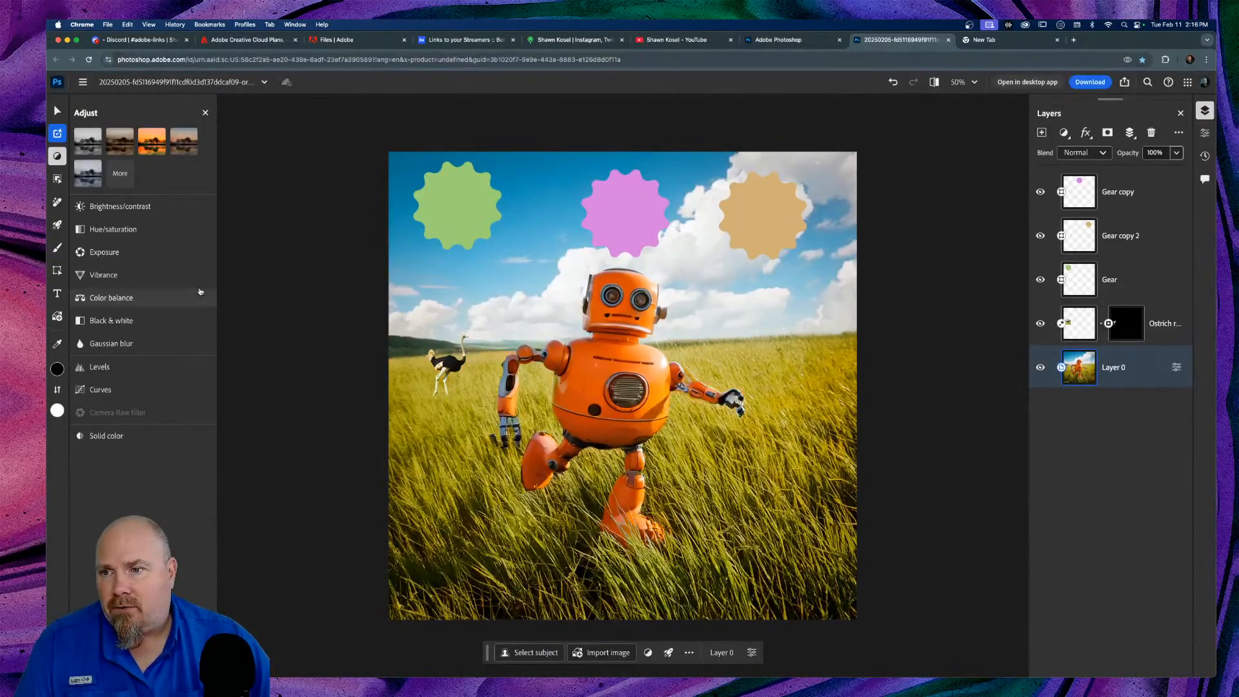
# Step: Blur the Layer 0 smart object with a Gaussian blur of 17.7
pyautogui.click(111, 344)
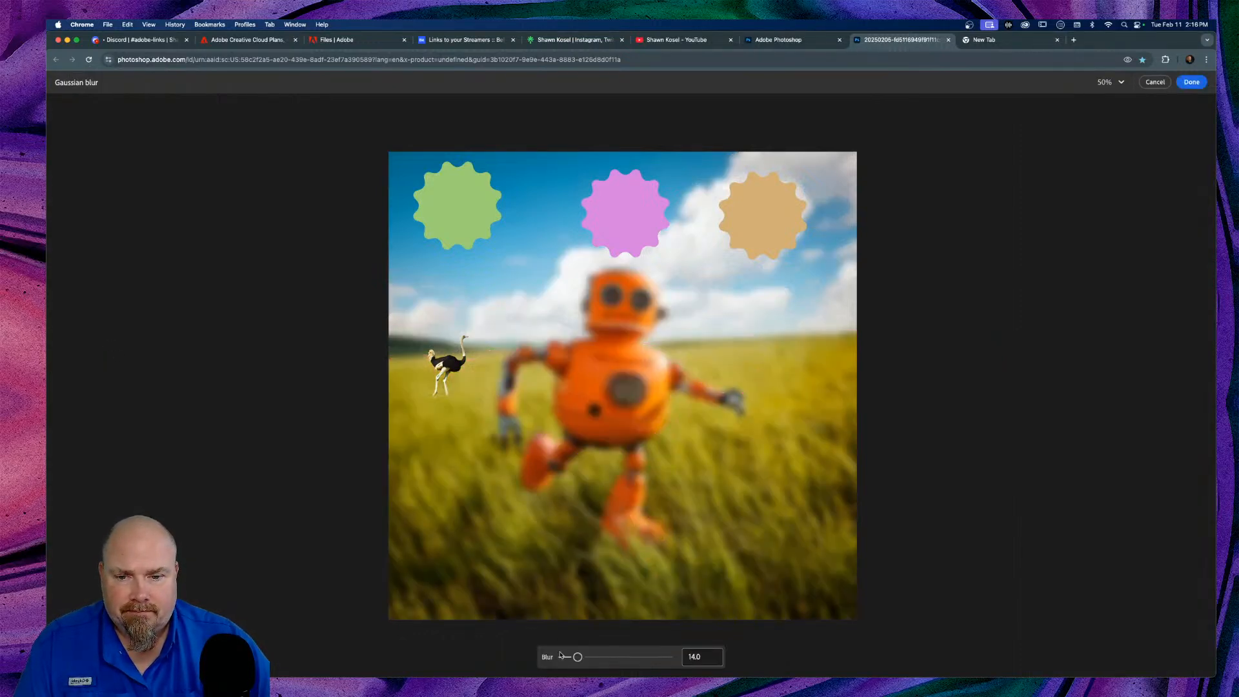
pyautogui.moveTo(577, 657); pyautogui.dragTo(581, 657)
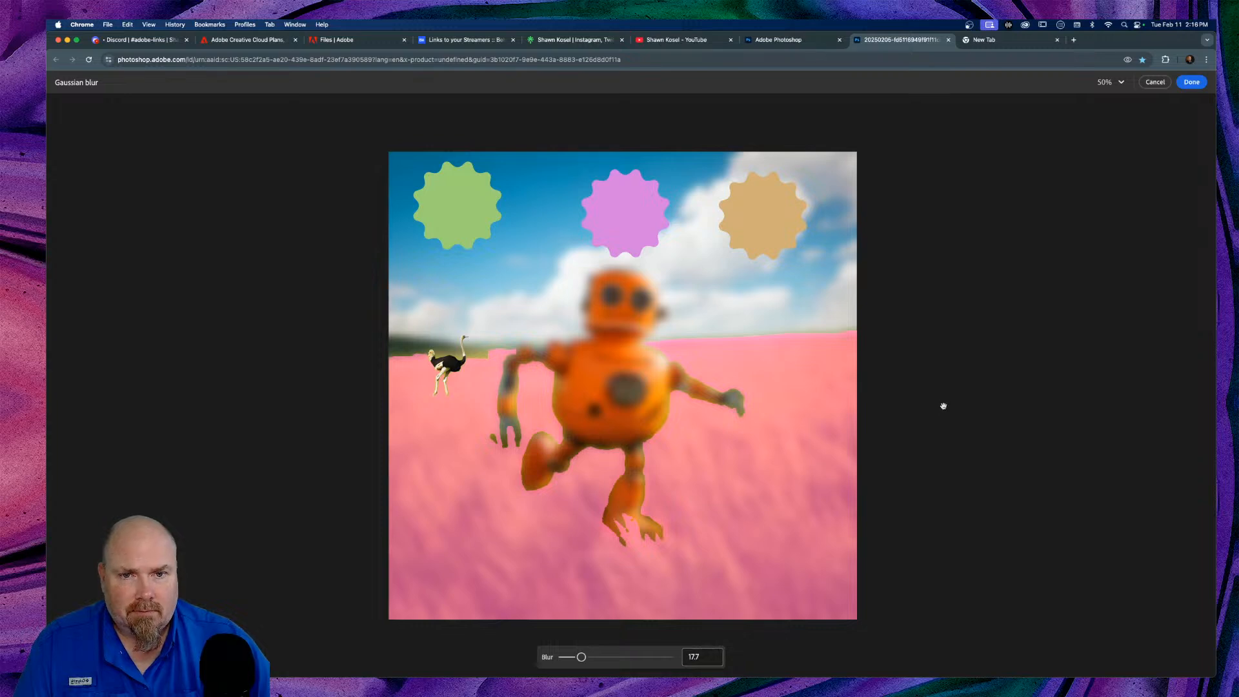
pyautogui.click(1195, 83)
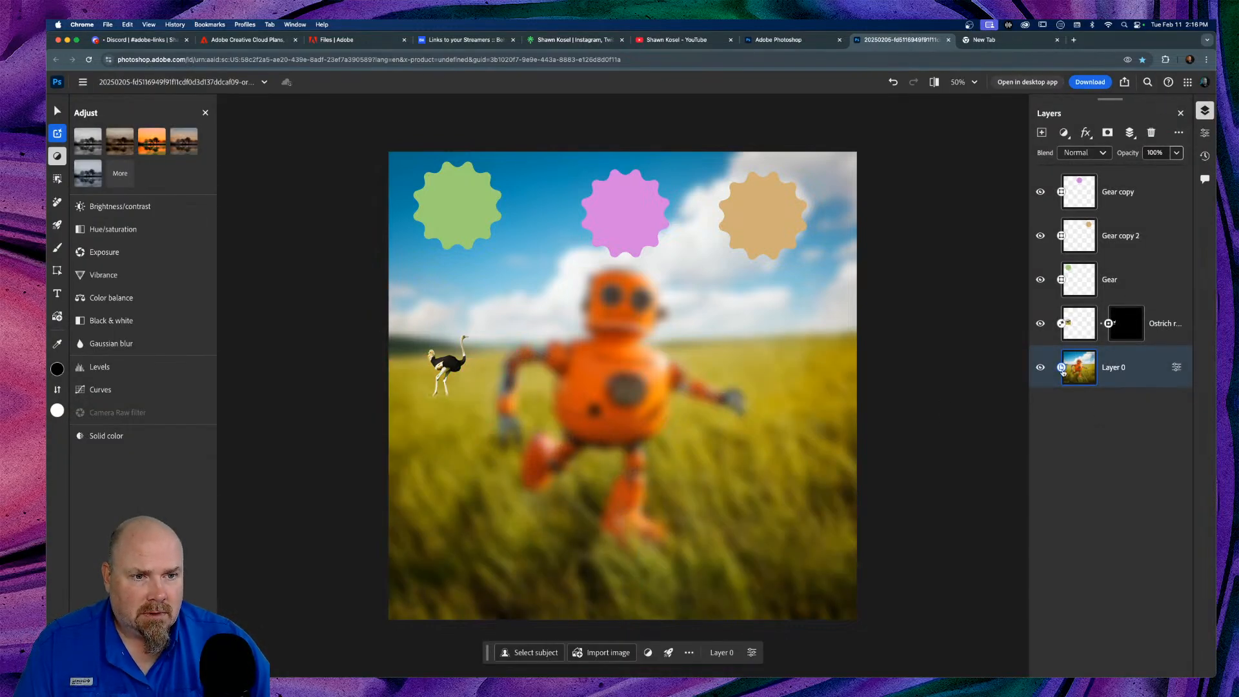
# Step: Open Layer 0's smart object contents in a separate tab, then close that tab
pyautogui.click(1177, 367)
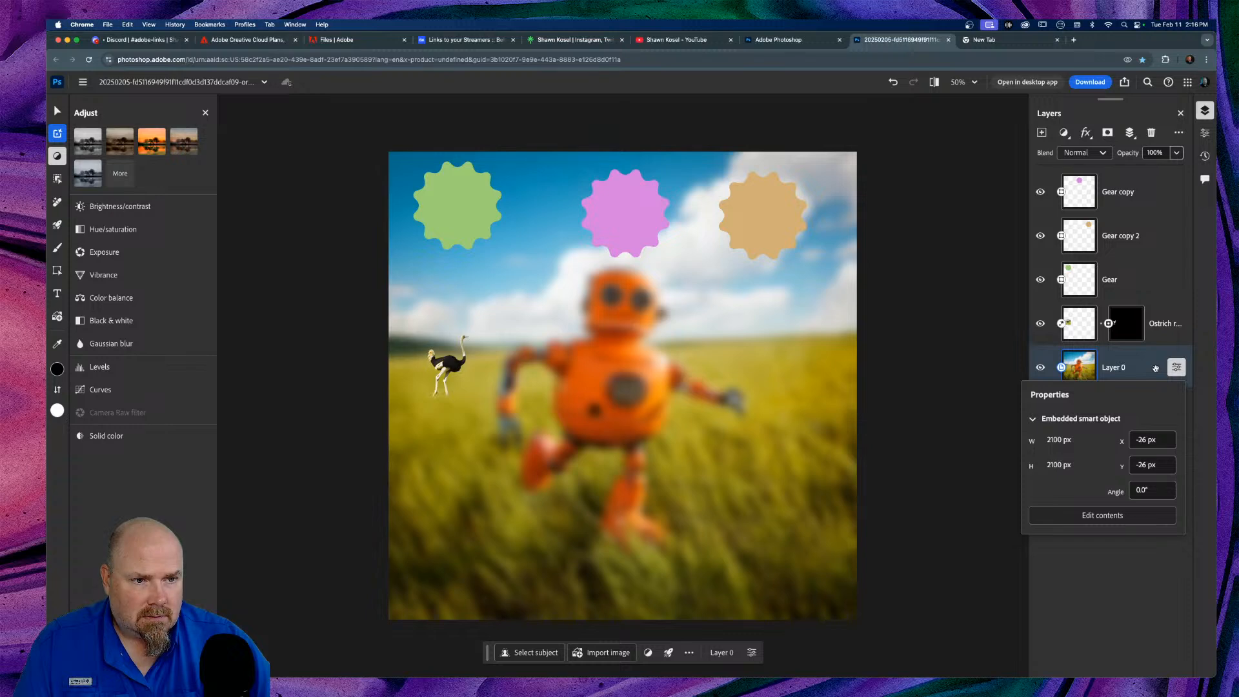
pyautogui.click(1153, 368)
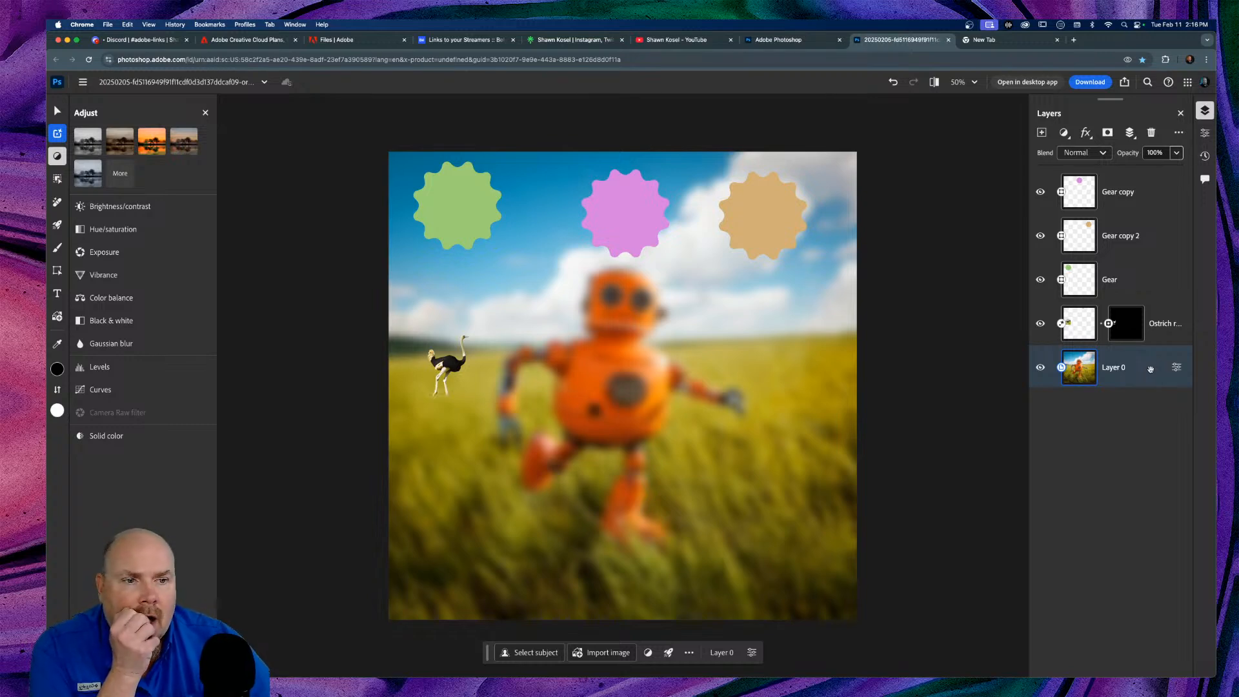
pyautogui.doubleClick(1079, 375)
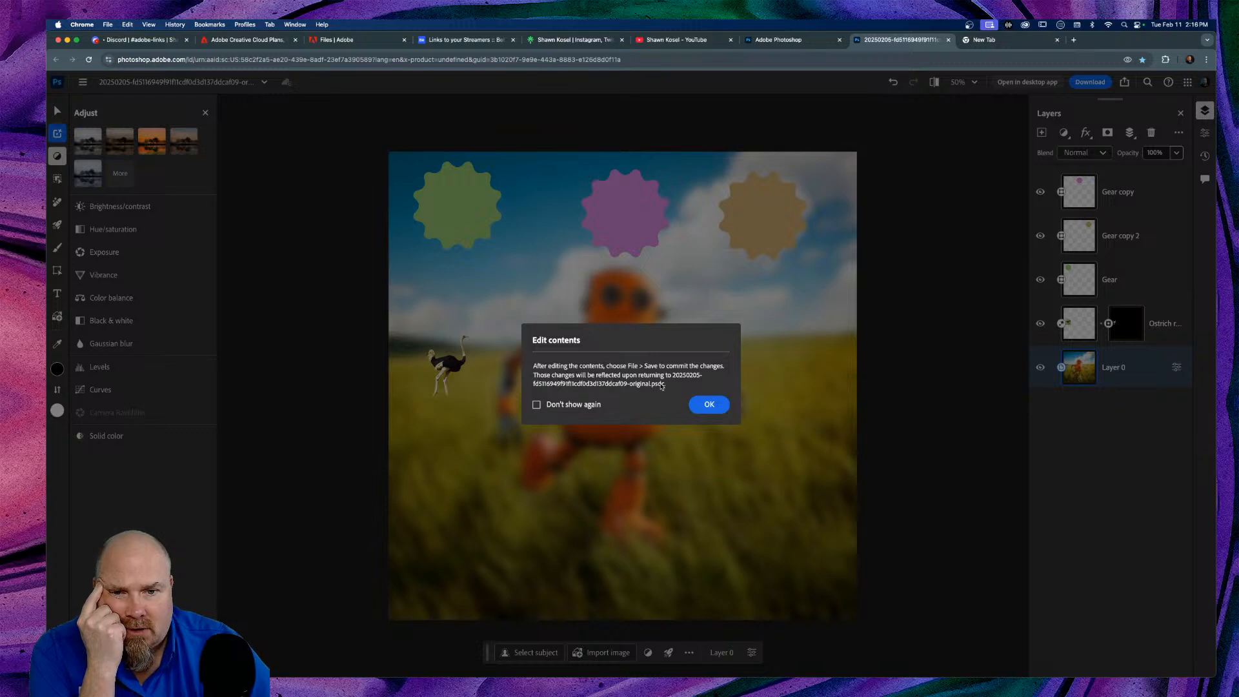
pyautogui.click(709, 405)
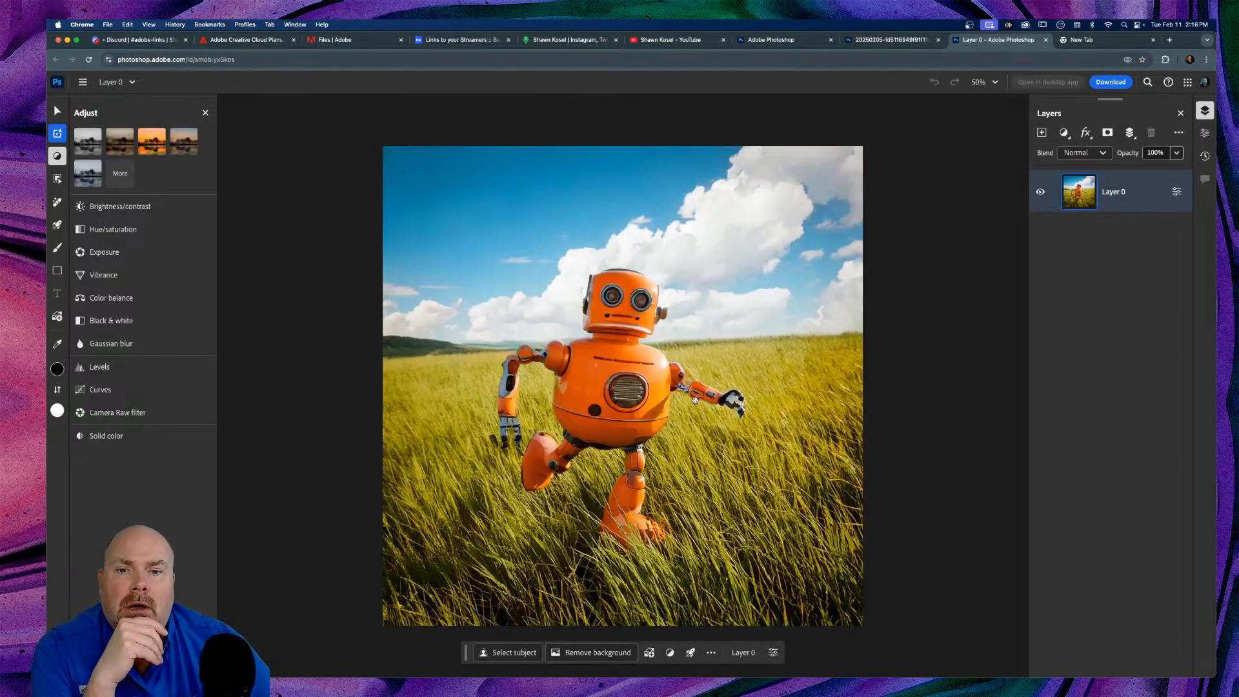
pyautogui.click(1045, 40)
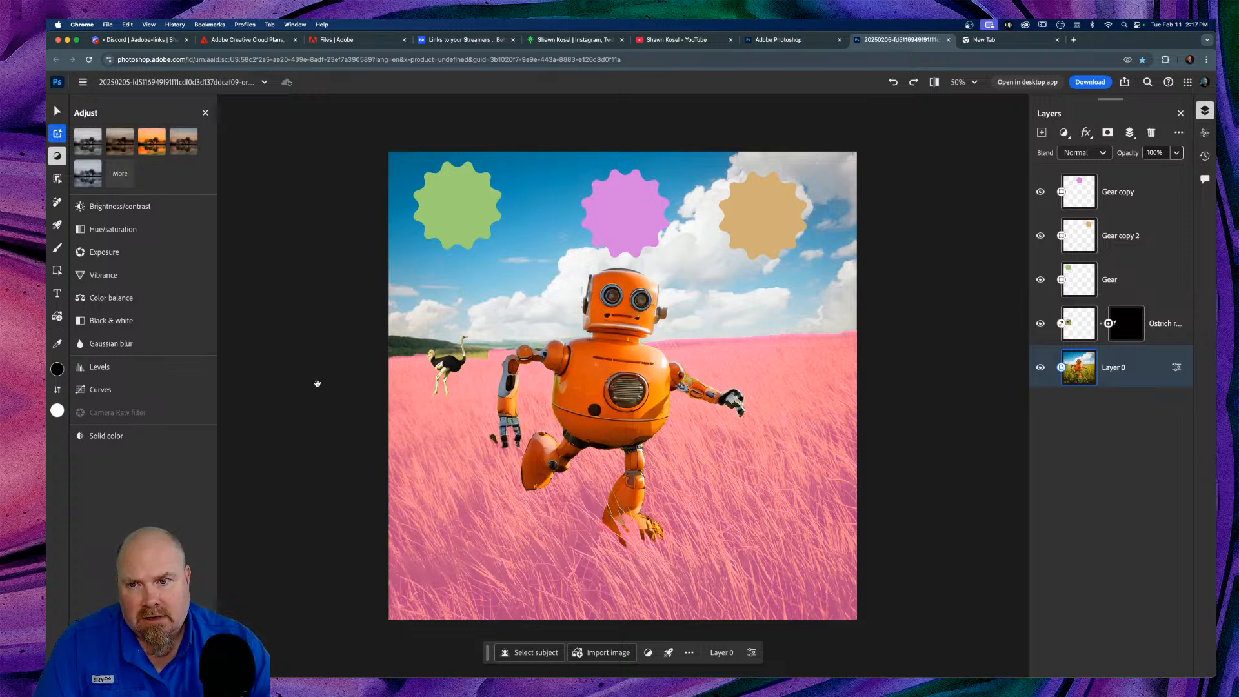
# Step: Undo the last change so the grass field returns to natural green
pyautogui.press('super+z')
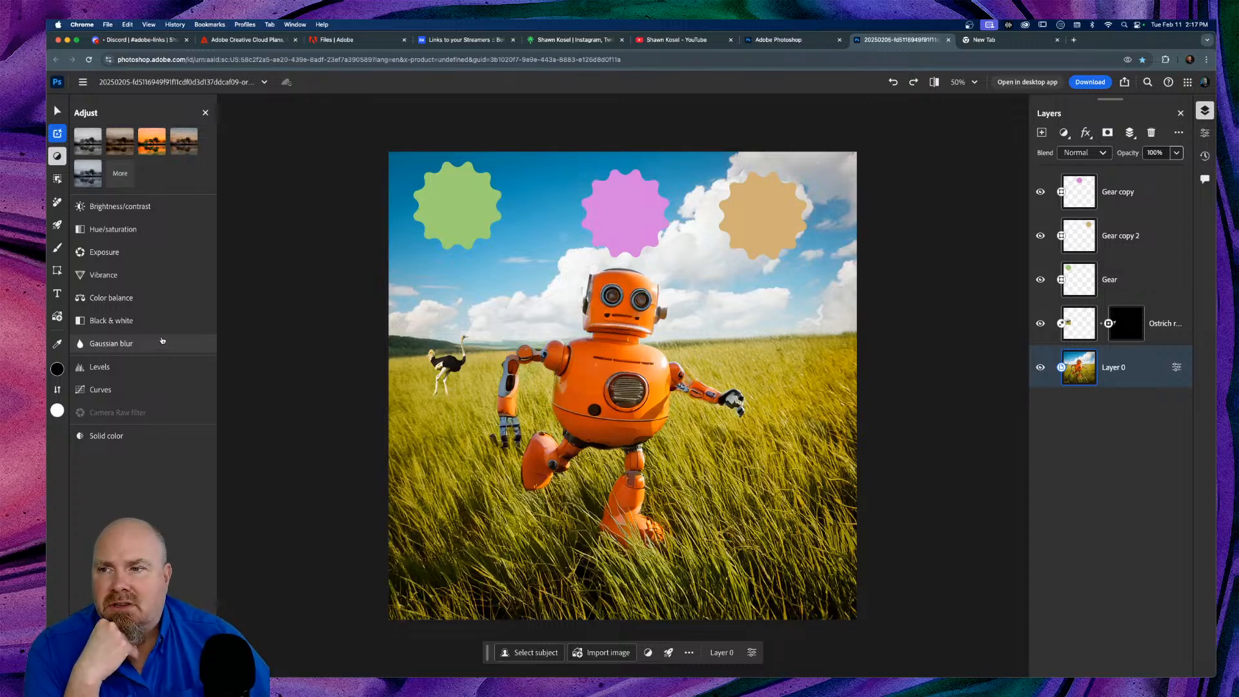
pyautogui.moveTo(60, 179)
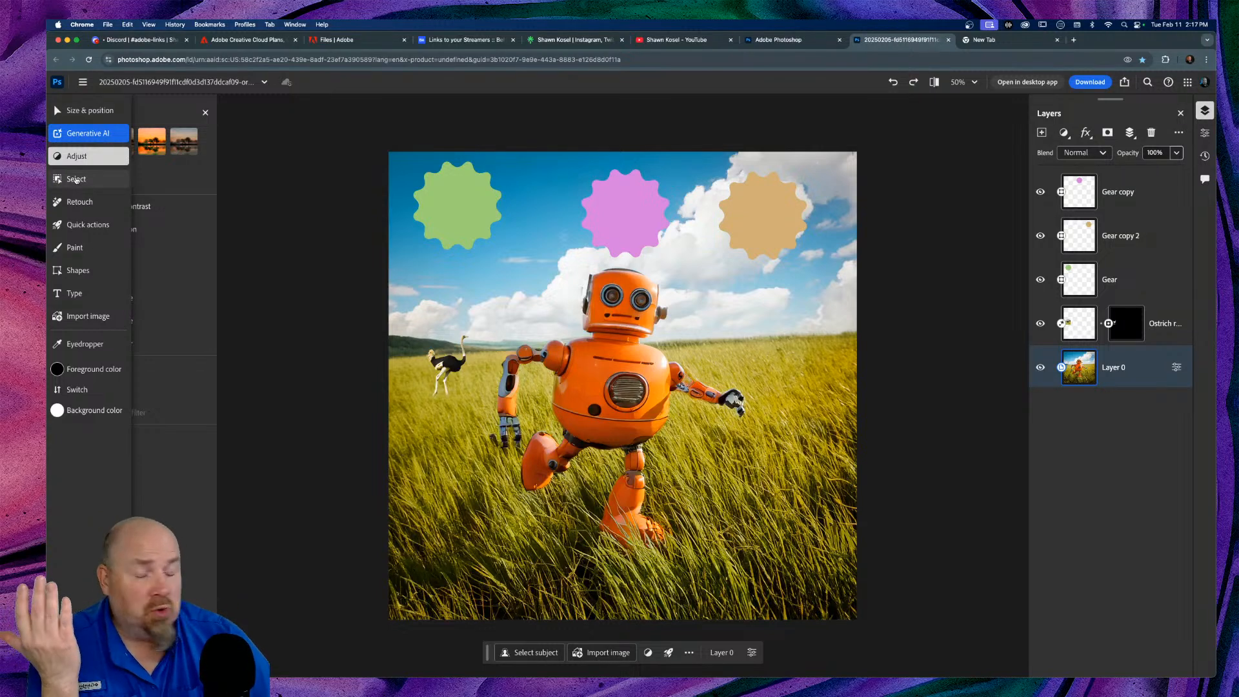
# Step: Select the robot with Select subject and copy it onto its own Layer 1
pyautogui.click(77, 179)
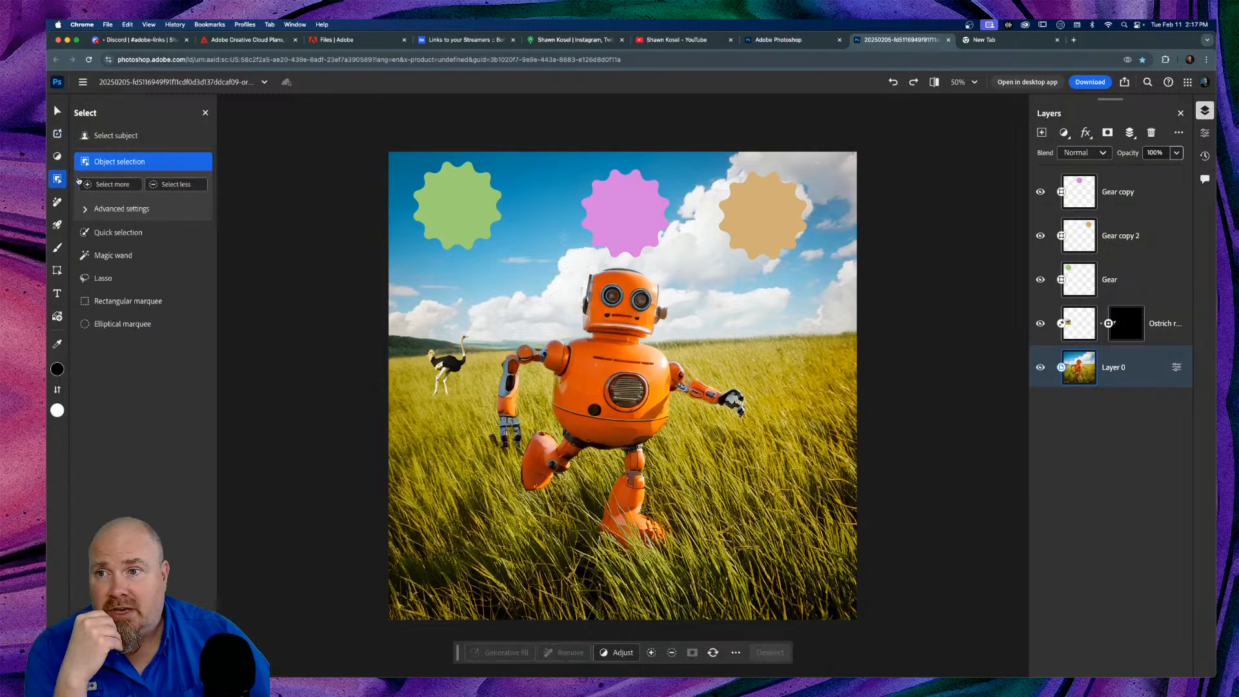
pyautogui.click(129, 137)
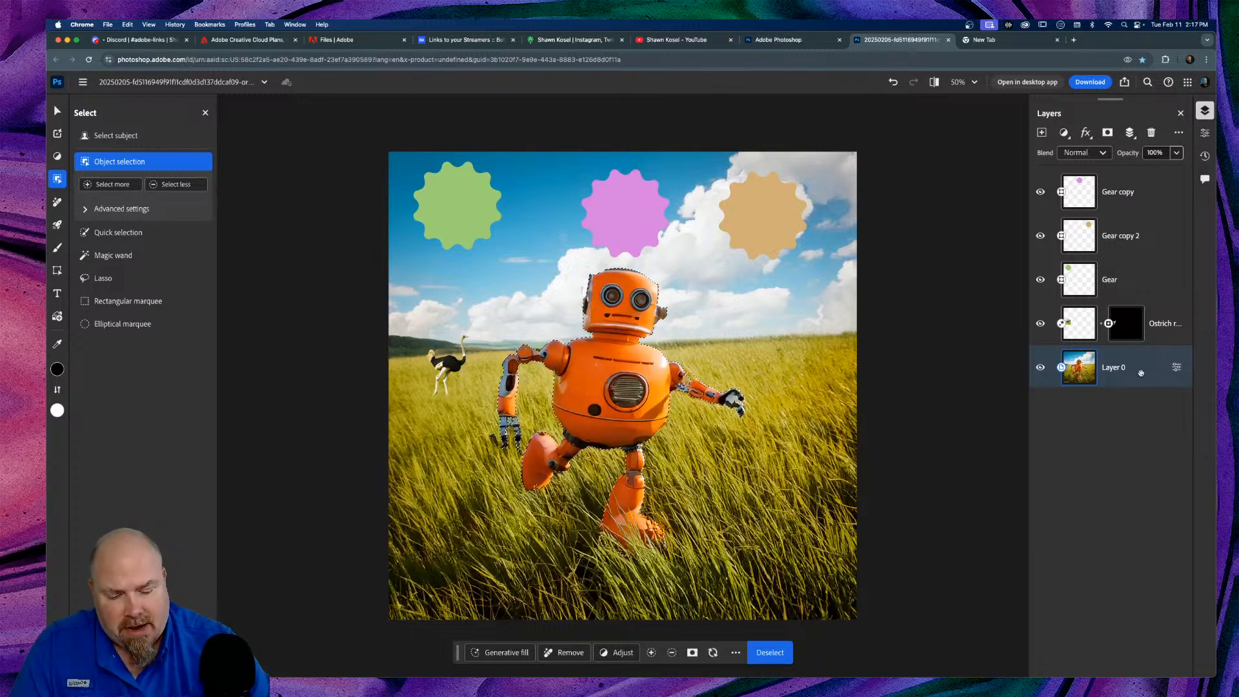
pyautogui.press('super+j')
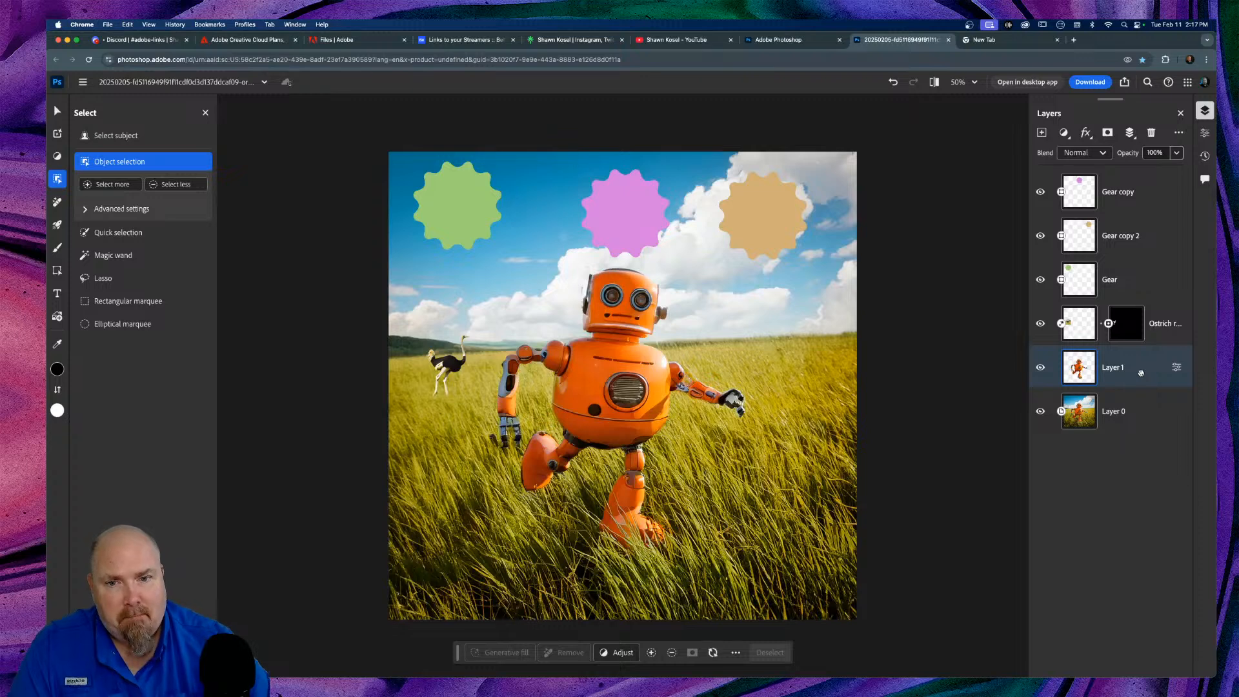
# Step: Duplicate Layer 0 as Layer 0 copy and hide the original Layer 0
pyautogui.click(1079, 421)
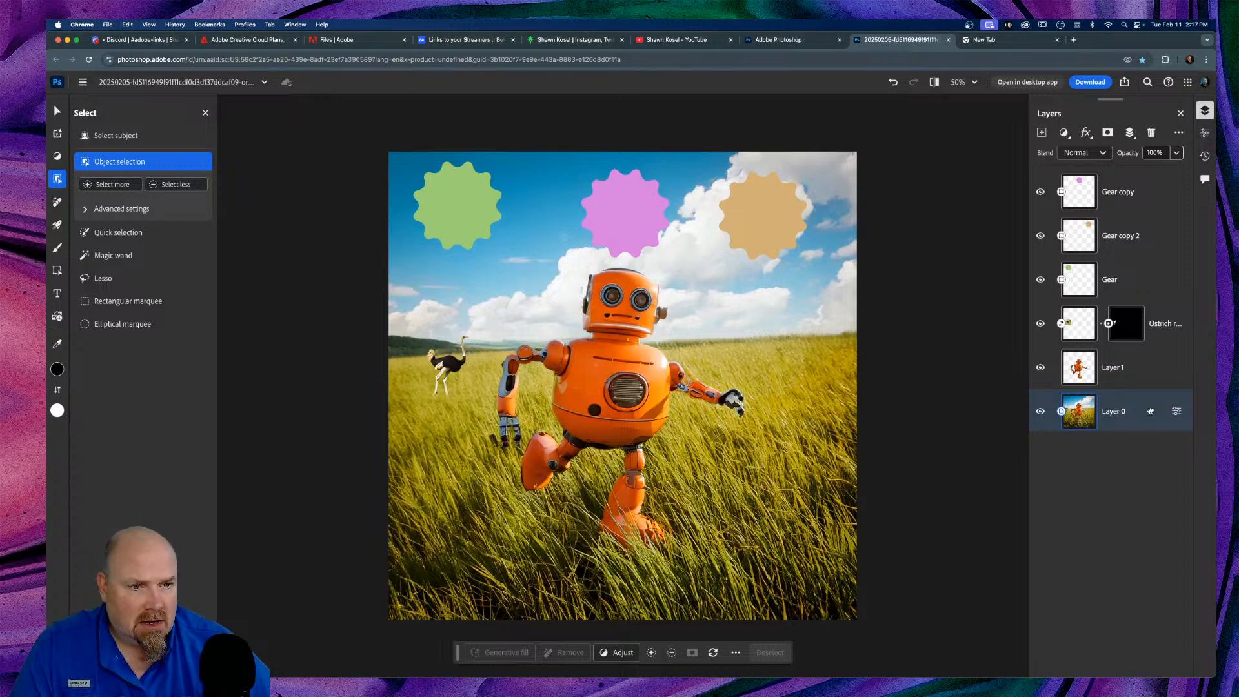
pyautogui.press('super+j')
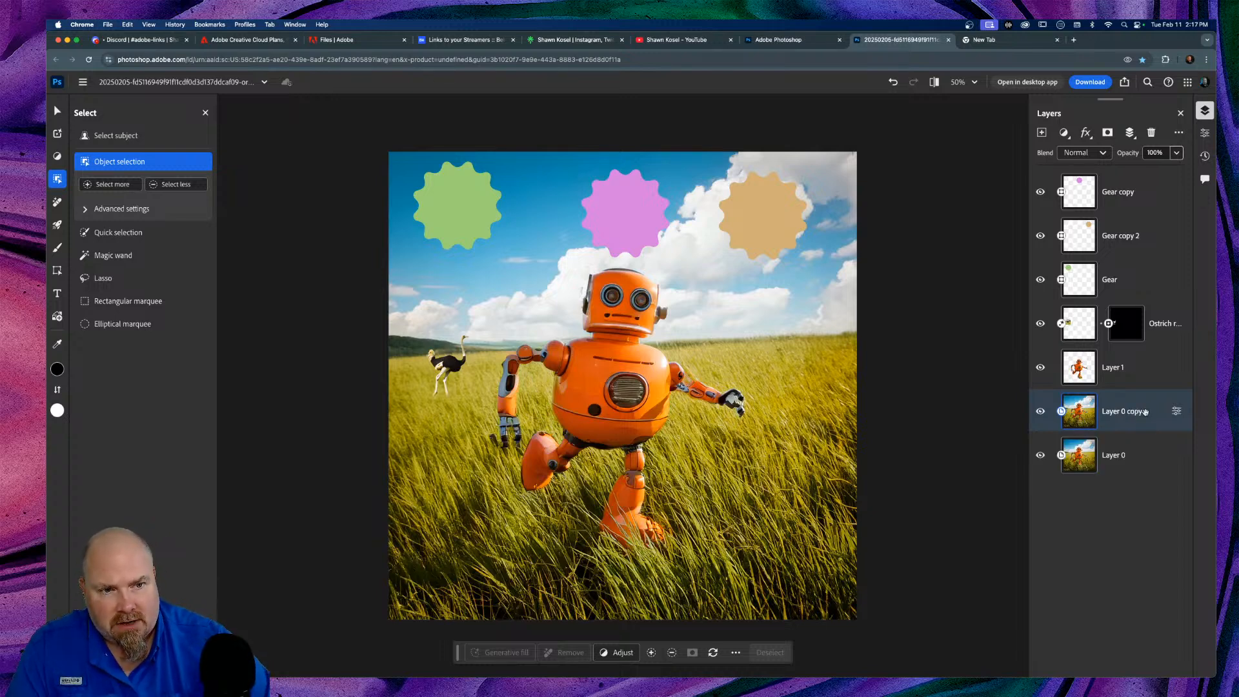
pyautogui.click(1040, 456)
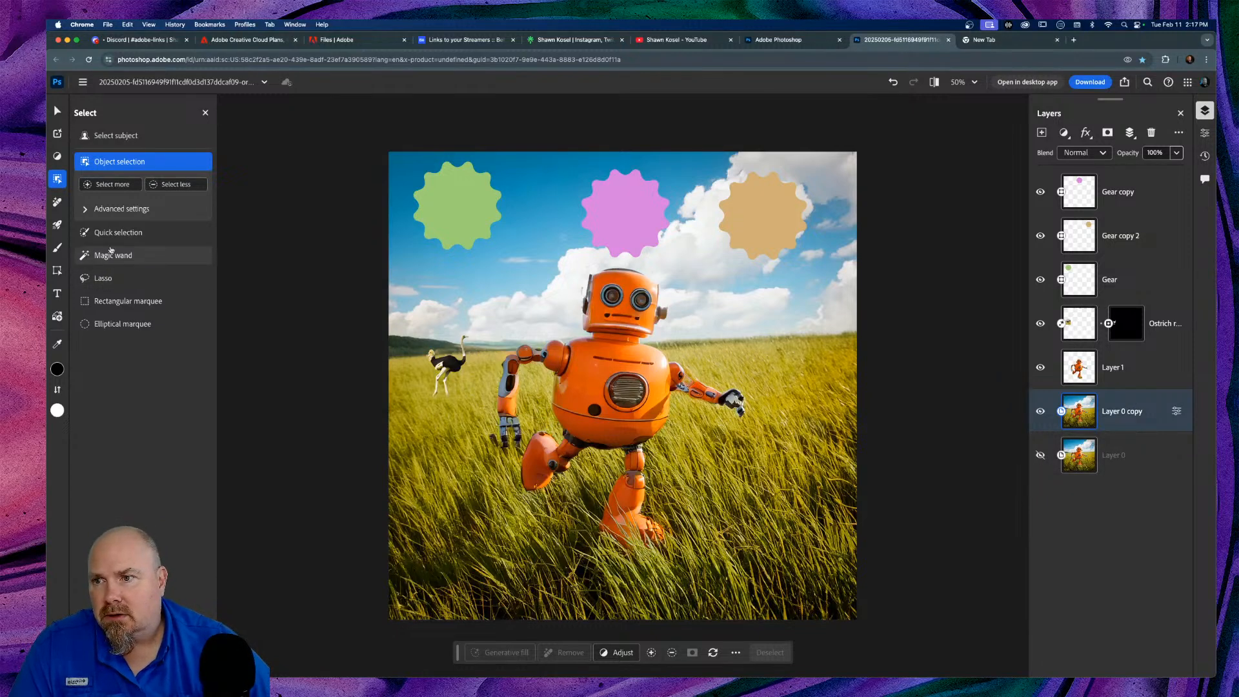
# Step: Preview a Gaussian blur on the background copy, then cancel it without applying
pyautogui.click(57, 157)
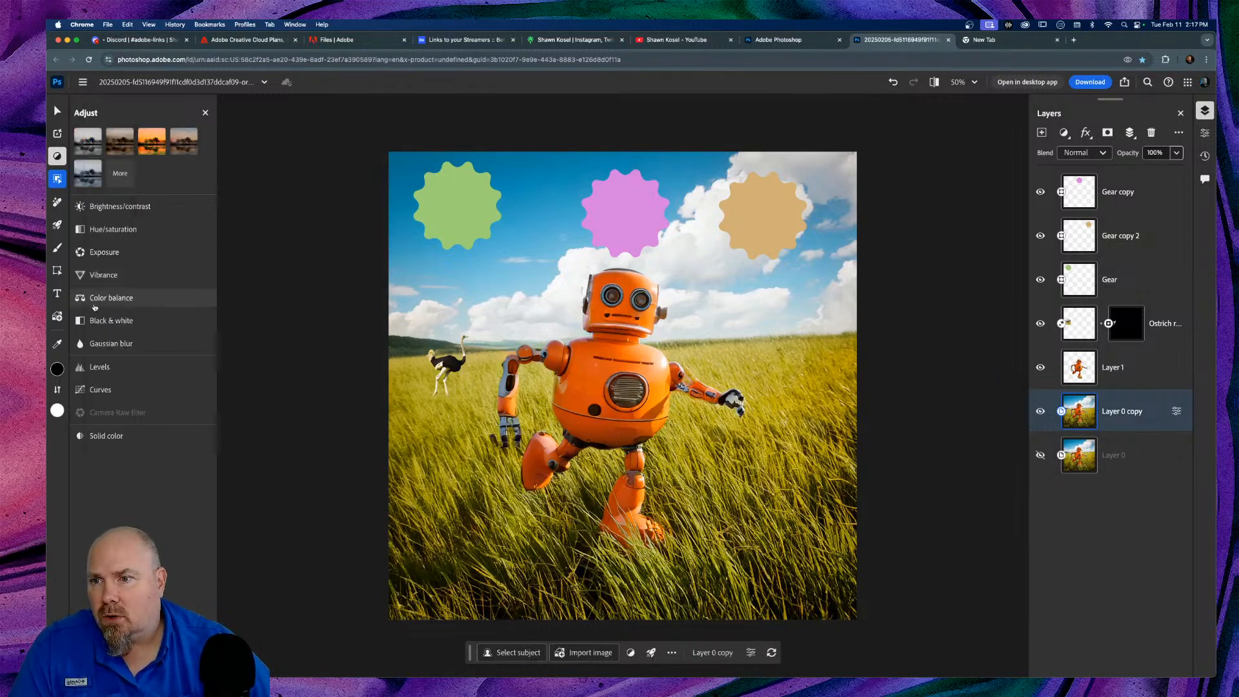
pyautogui.click(111, 343)
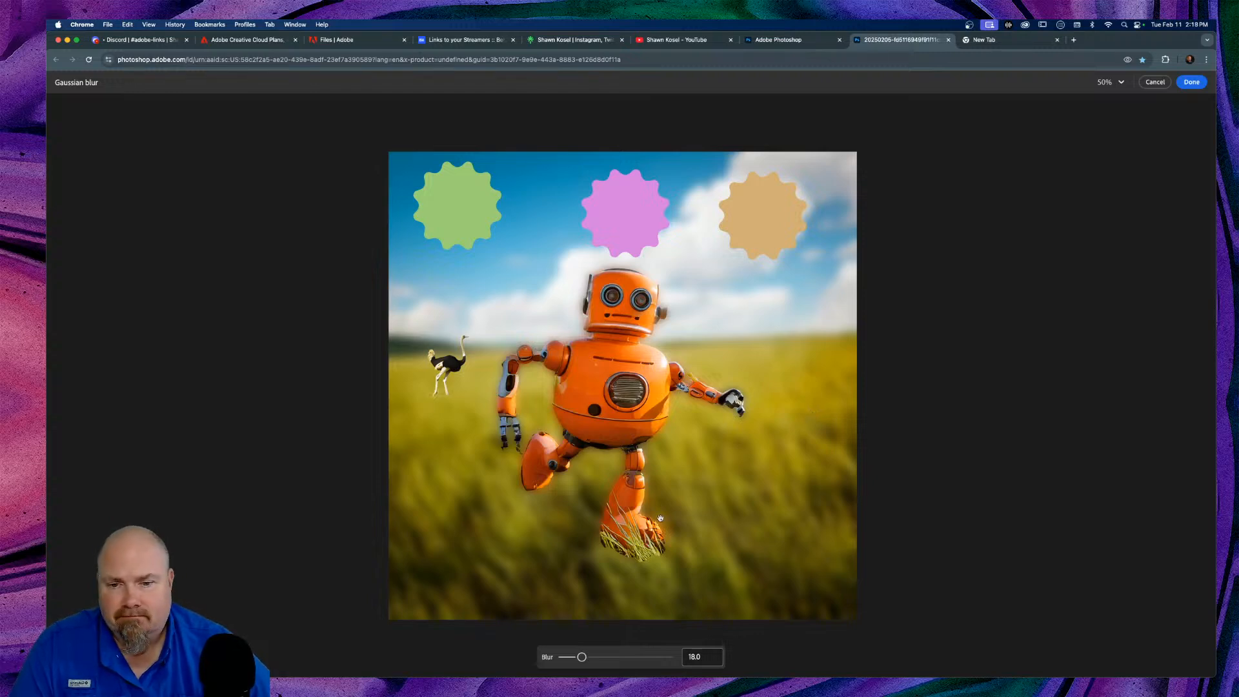
pyautogui.click(1153, 82)
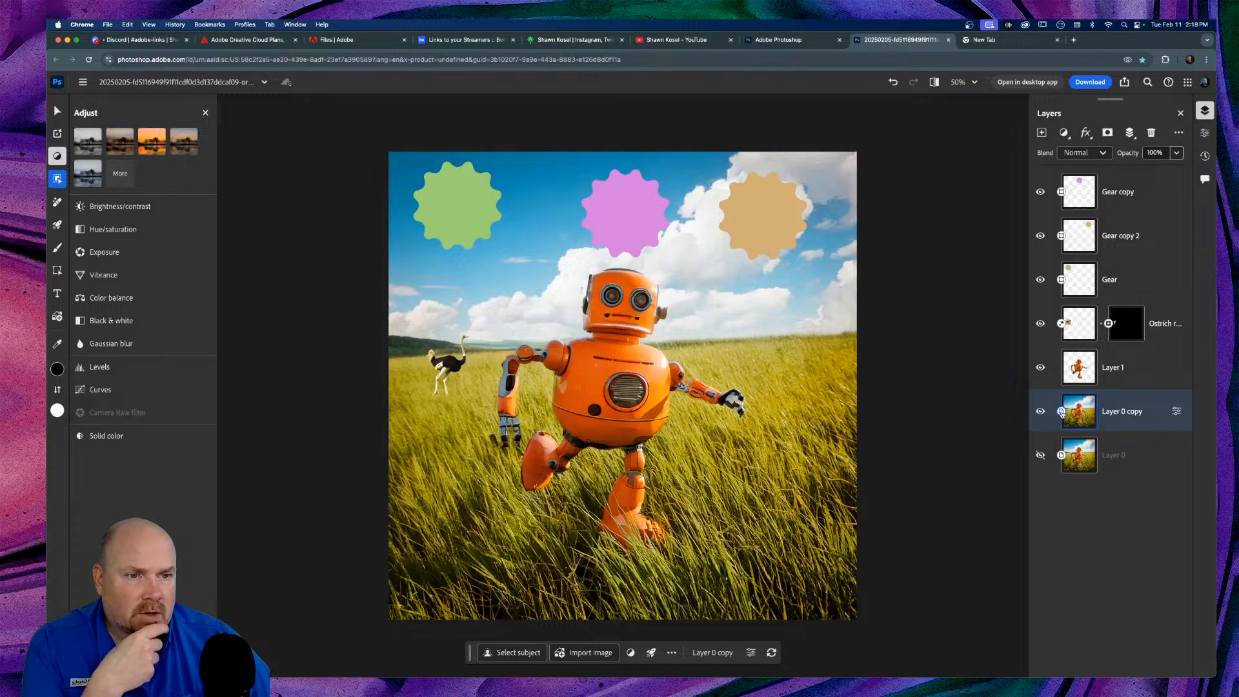
# Step: Convert the Layer 0 copy smart object into a regular layer with Convert to layers
pyautogui.click(1123, 369)
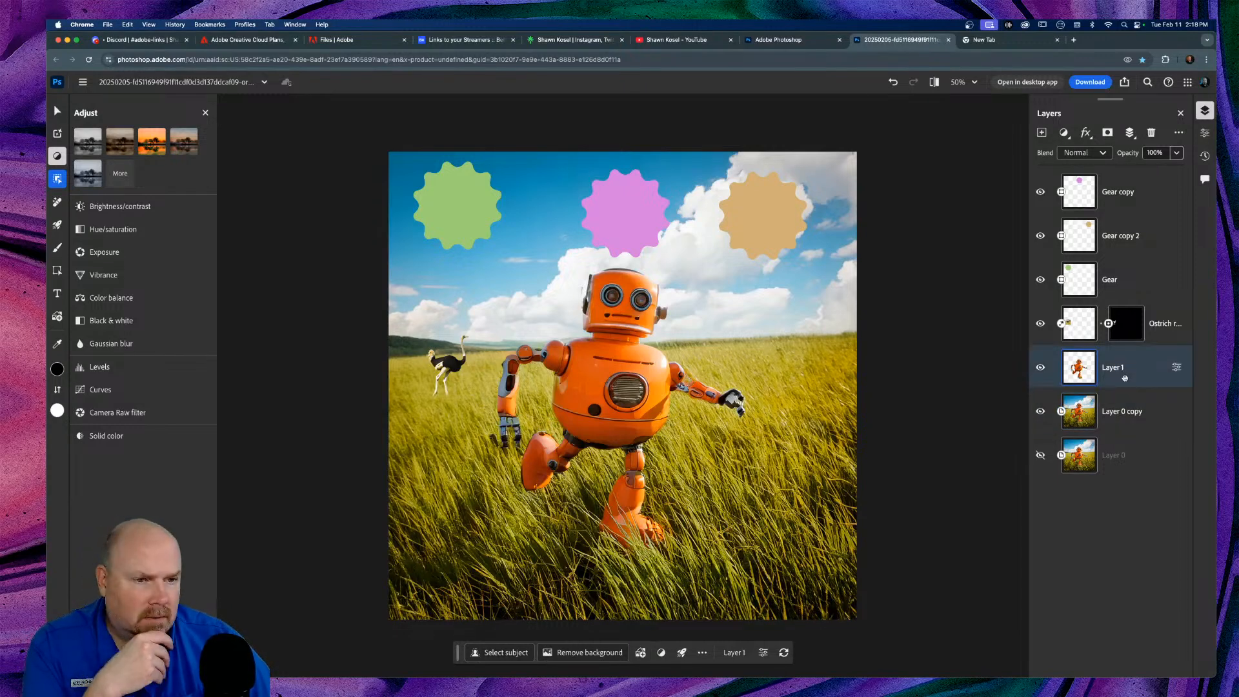
pyautogui.click(1129, 425)
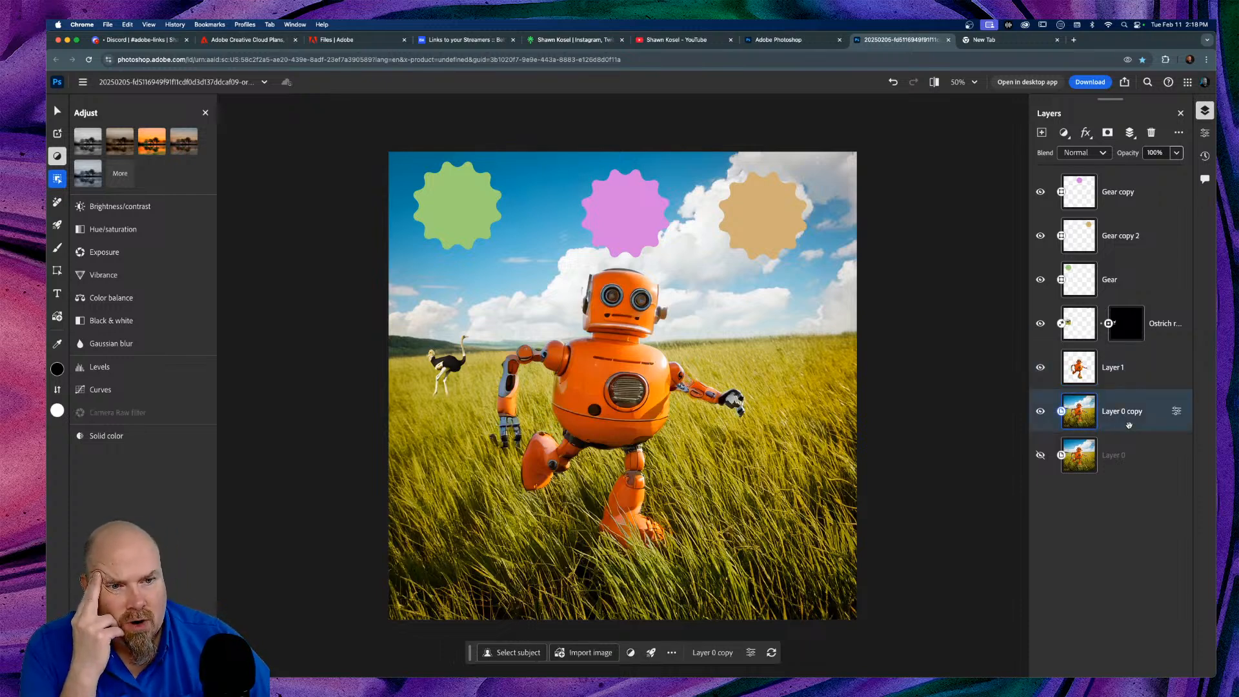
pyautogui.rightClick(1129, 425)
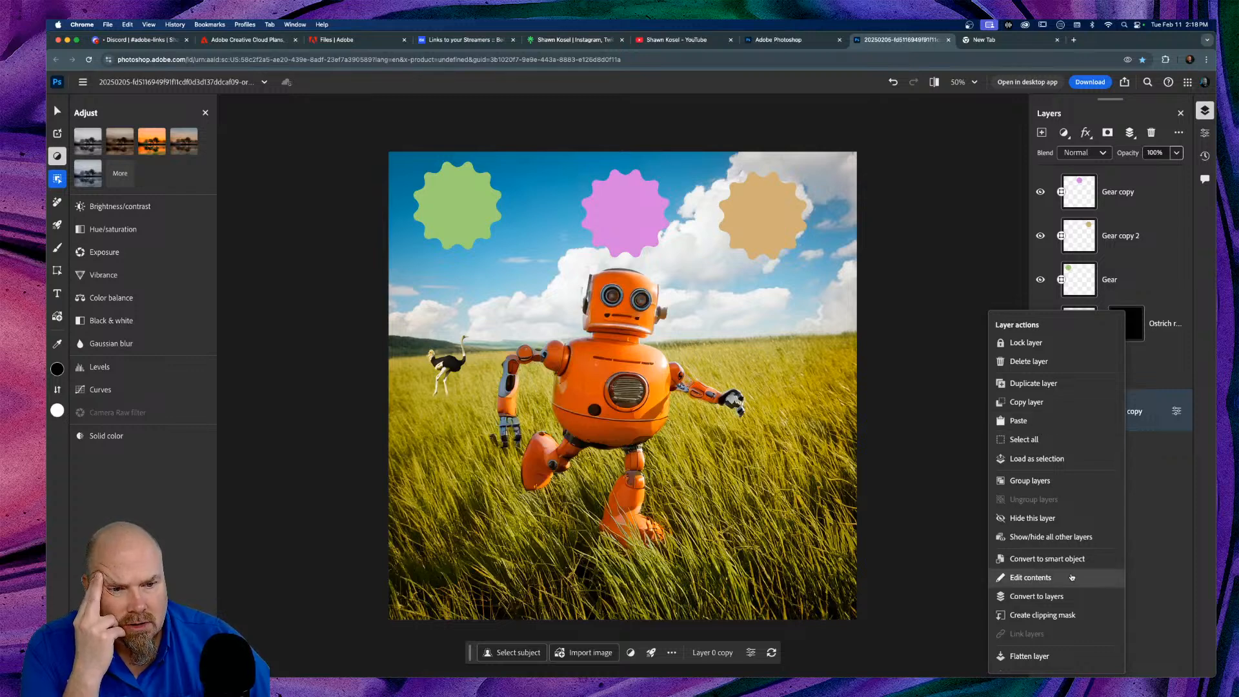
pyautogui.click(1072, 597)
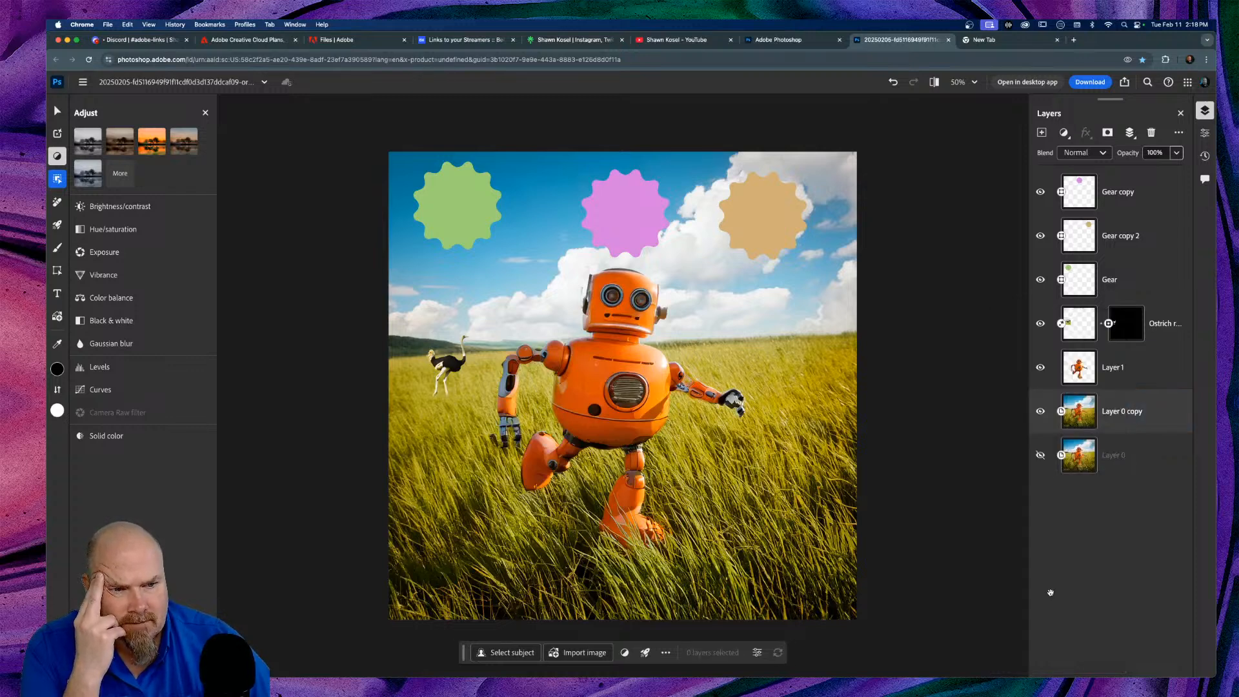
pyautogui.rightClick(1141, 450)
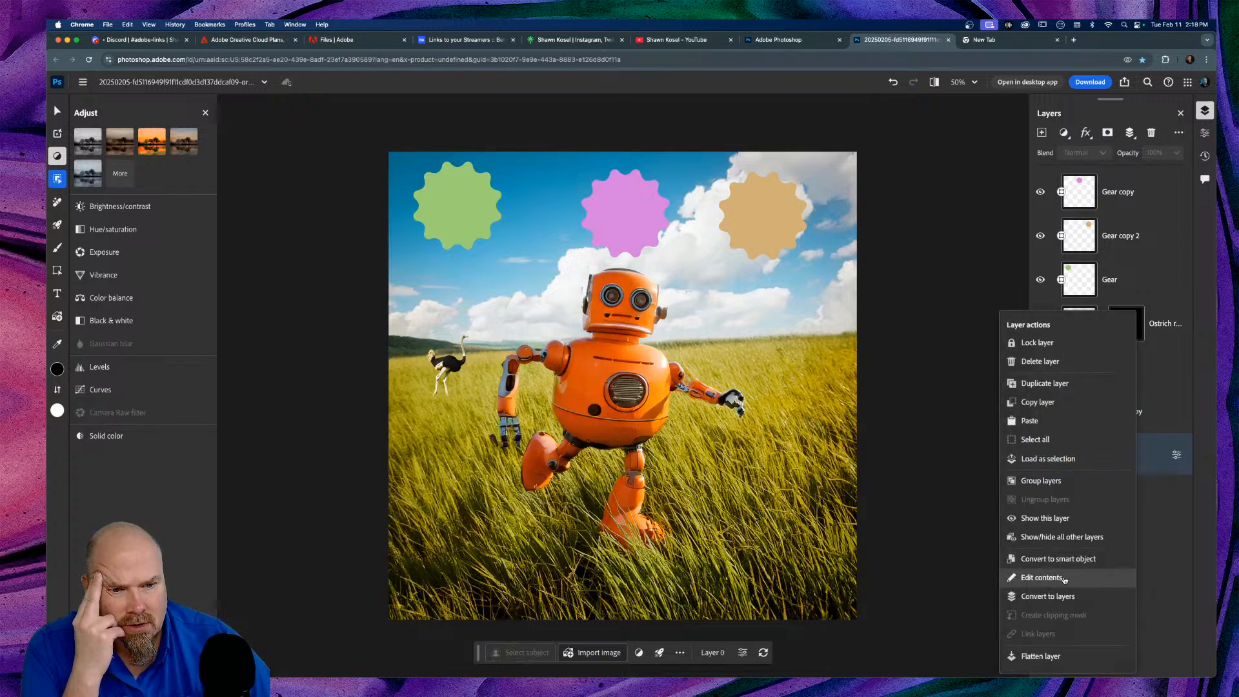
pyautogui.click(1154, 465)
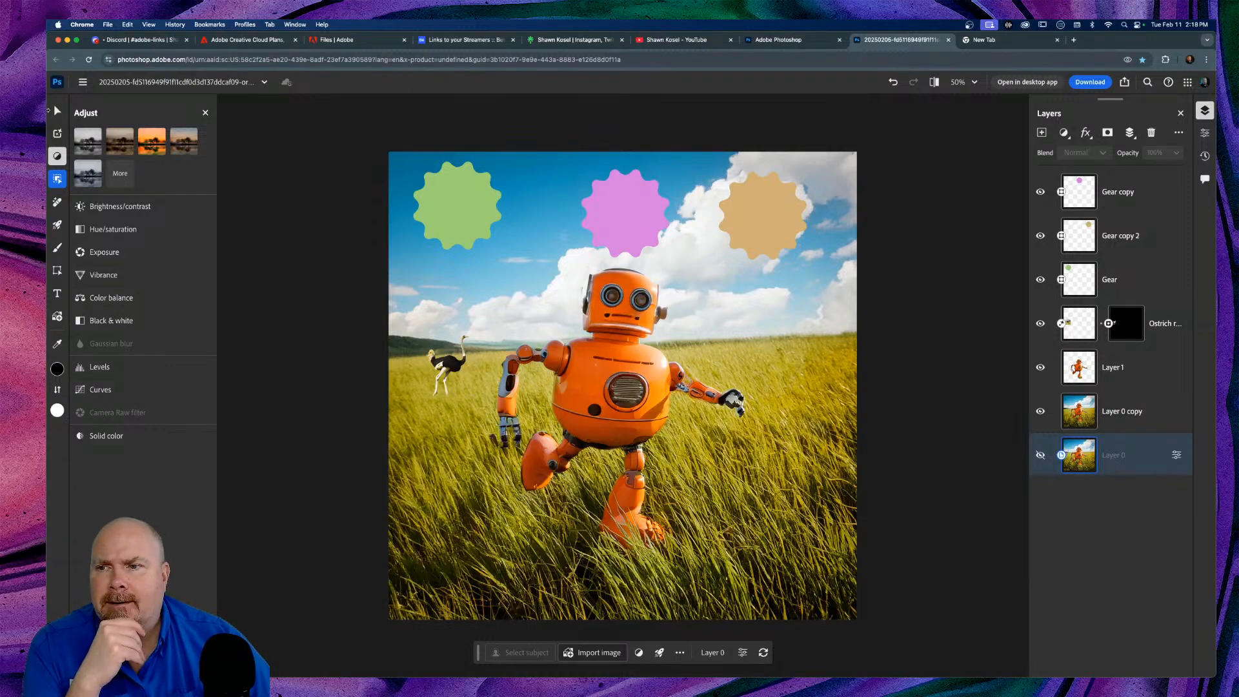
pyautogui.moveTo(51, 128)
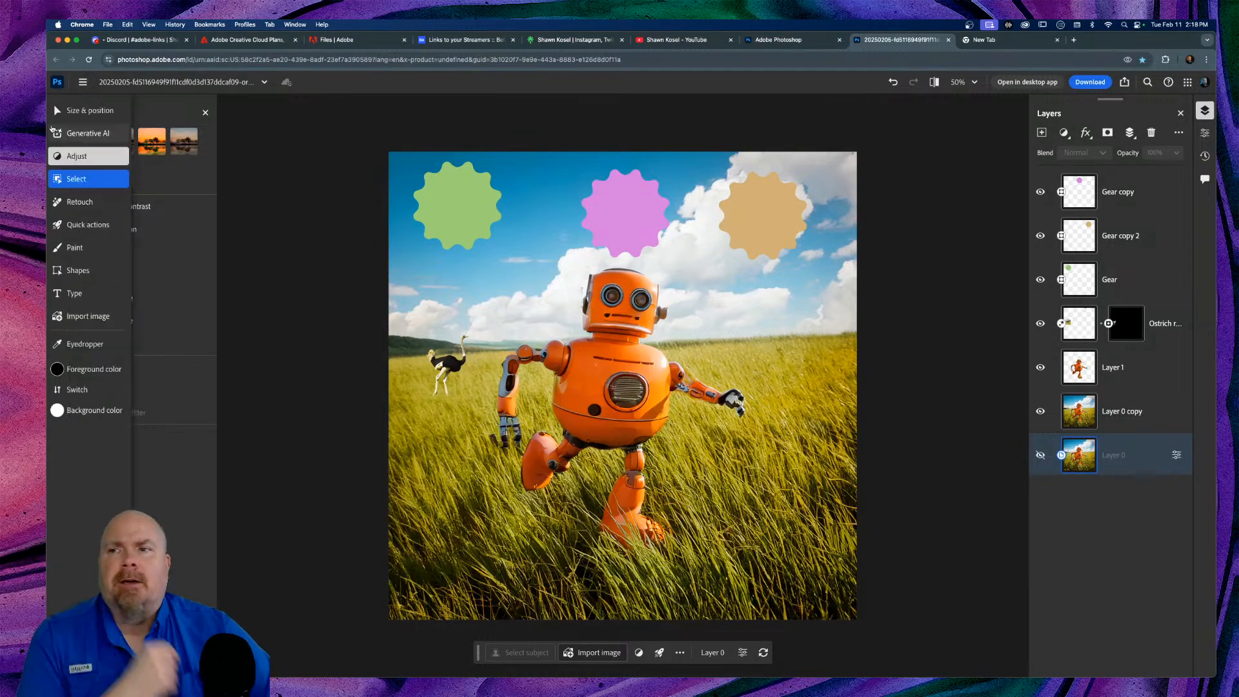
# Step: Activate the Retouch Remove tool with a 75 px brush sampling all layers
pyautogui.click(90, 180)
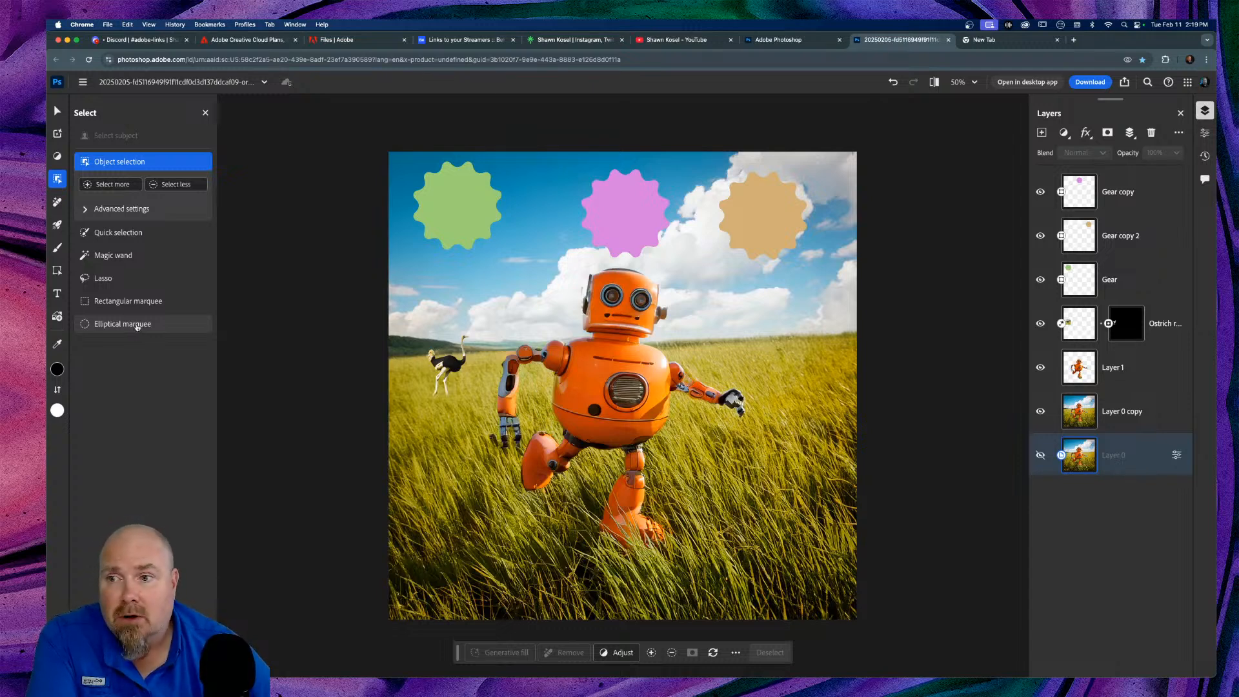
pyautogui.click(57, 204)
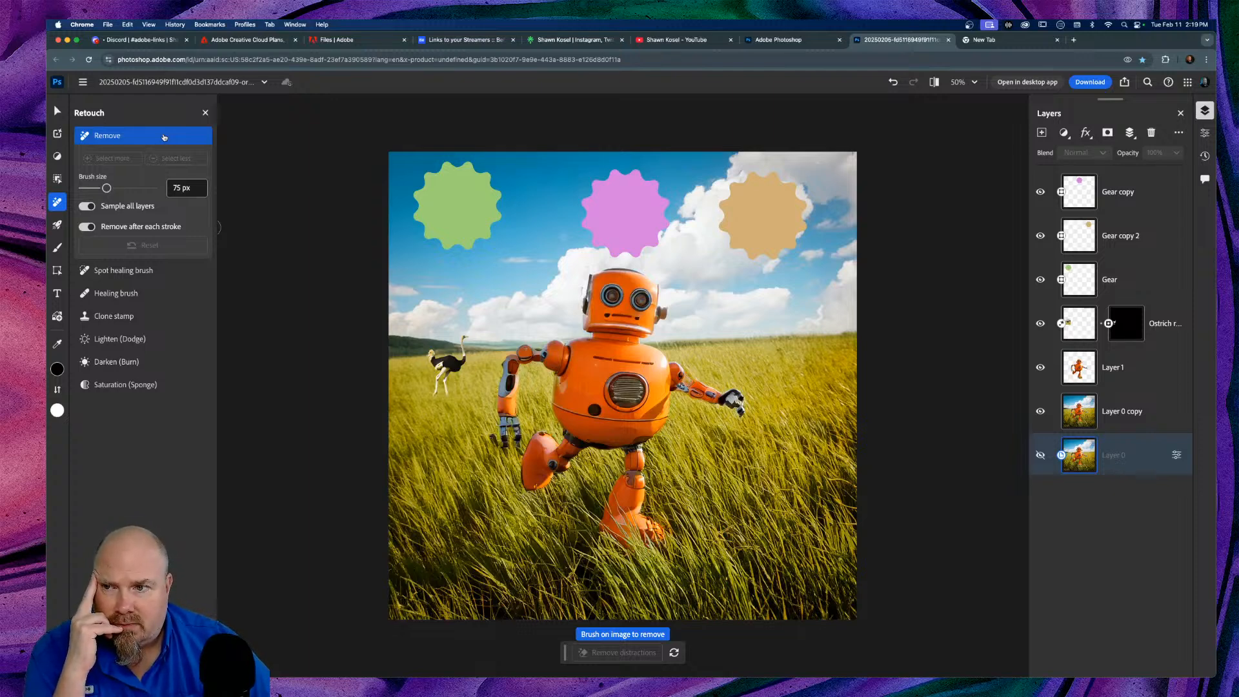
# Step: Choose the Saturation (Sponge) retouch brush at 75 px, 0% hardness and 50% flow
pyautogui.click(119, 270)
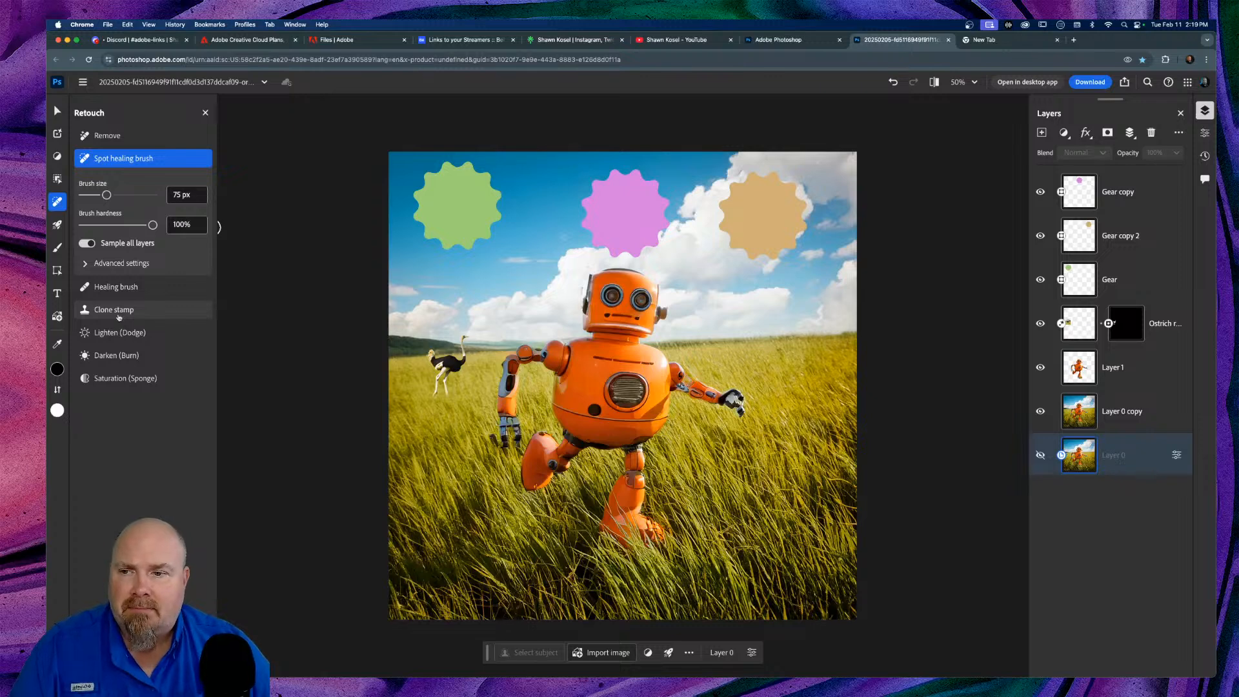
pyautogui.click(100, 381)
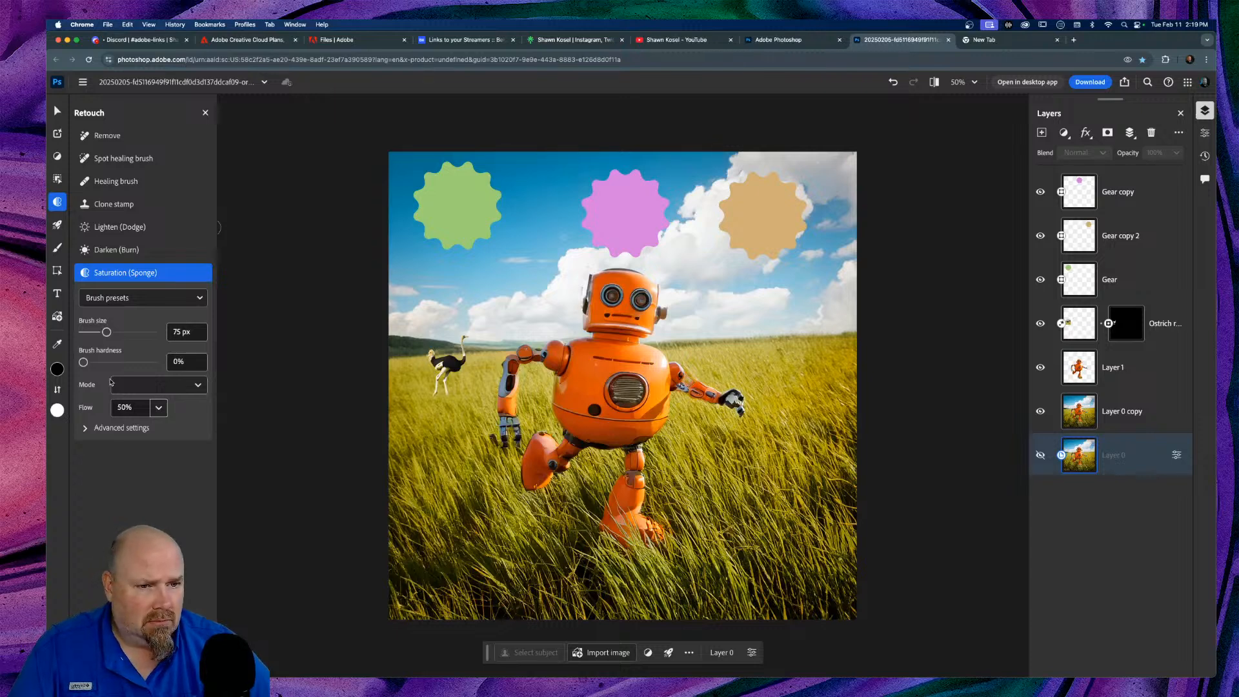
# Step: On Layer 0 copy, set the sponge to Soft Round, Saturate mode, 175 px and 89% flow
pyautogui.click(1136, 411)
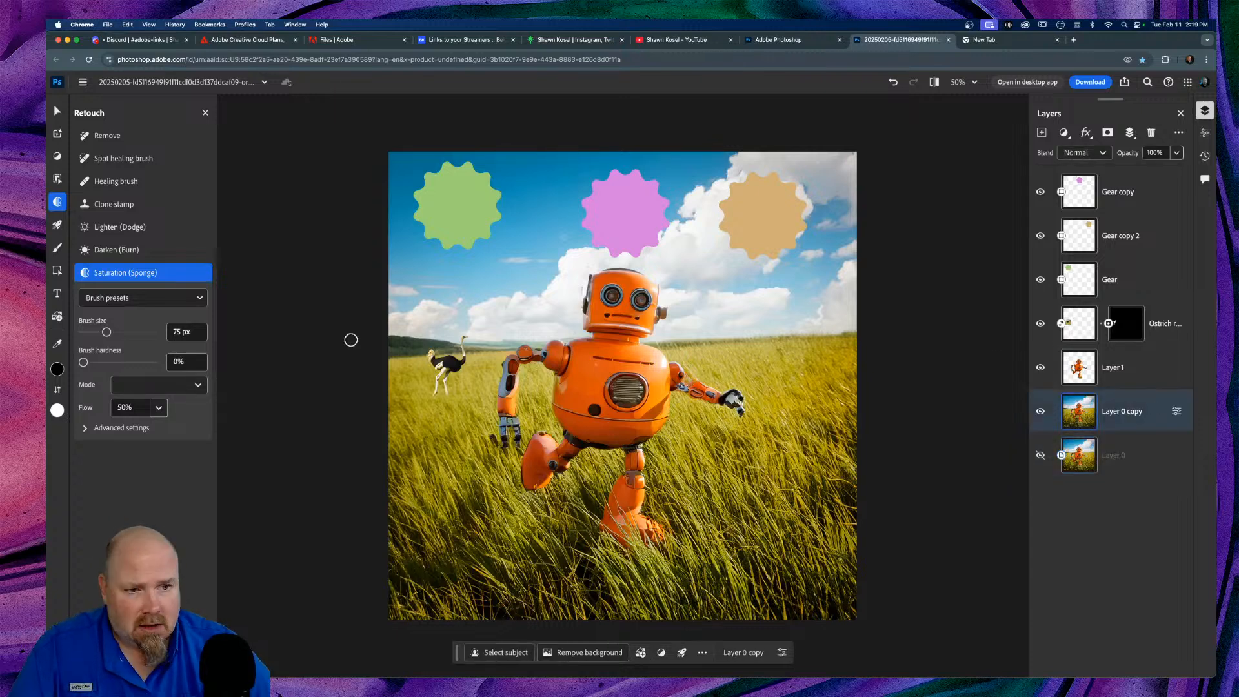
pyautogui.click(202, 299)
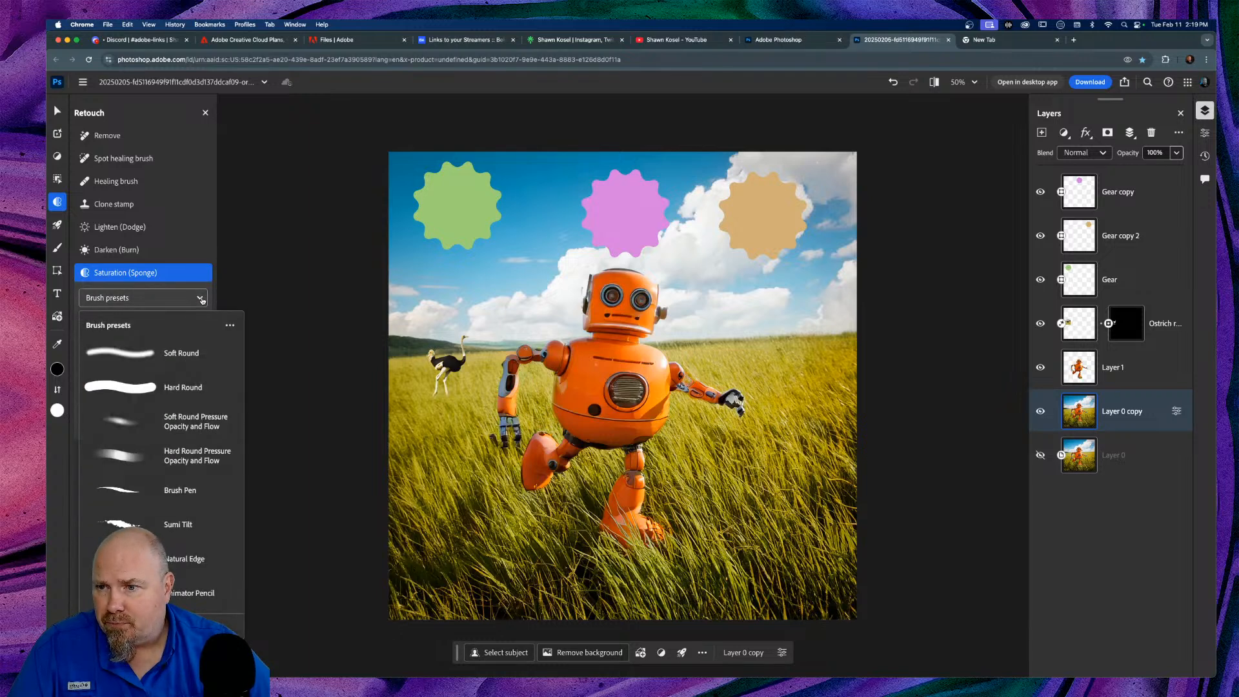
pyautogui.click(135, 355)
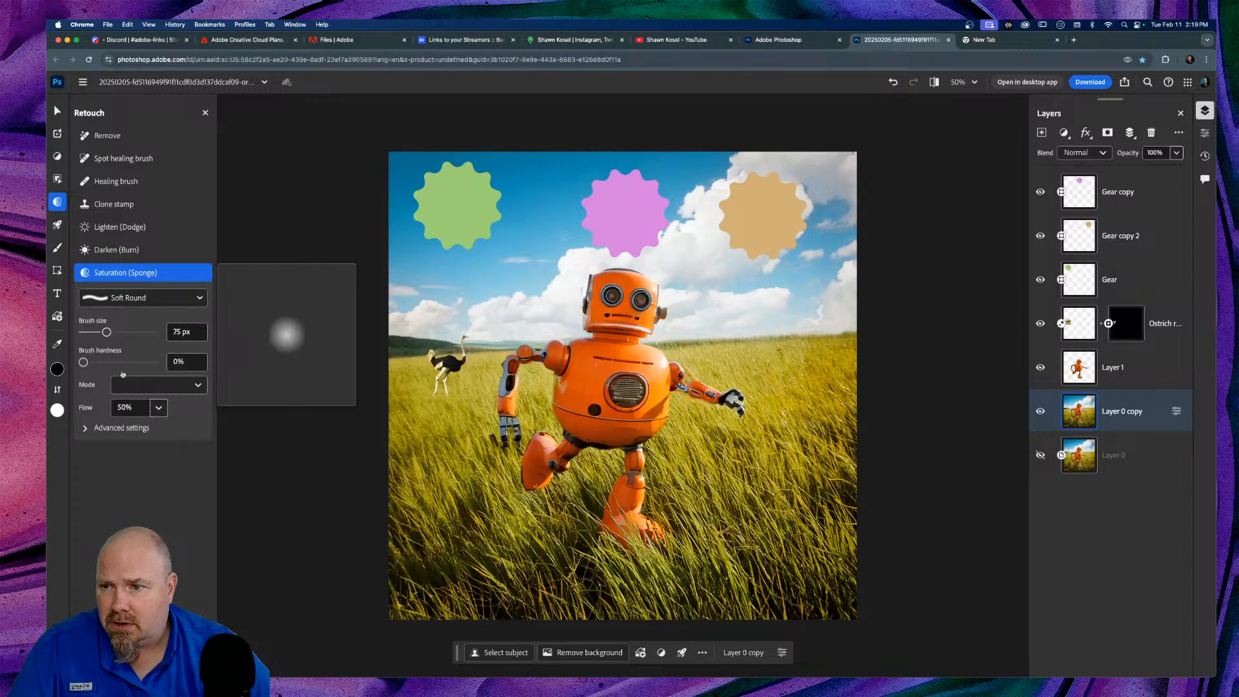
pyautogui.click(193, 385)
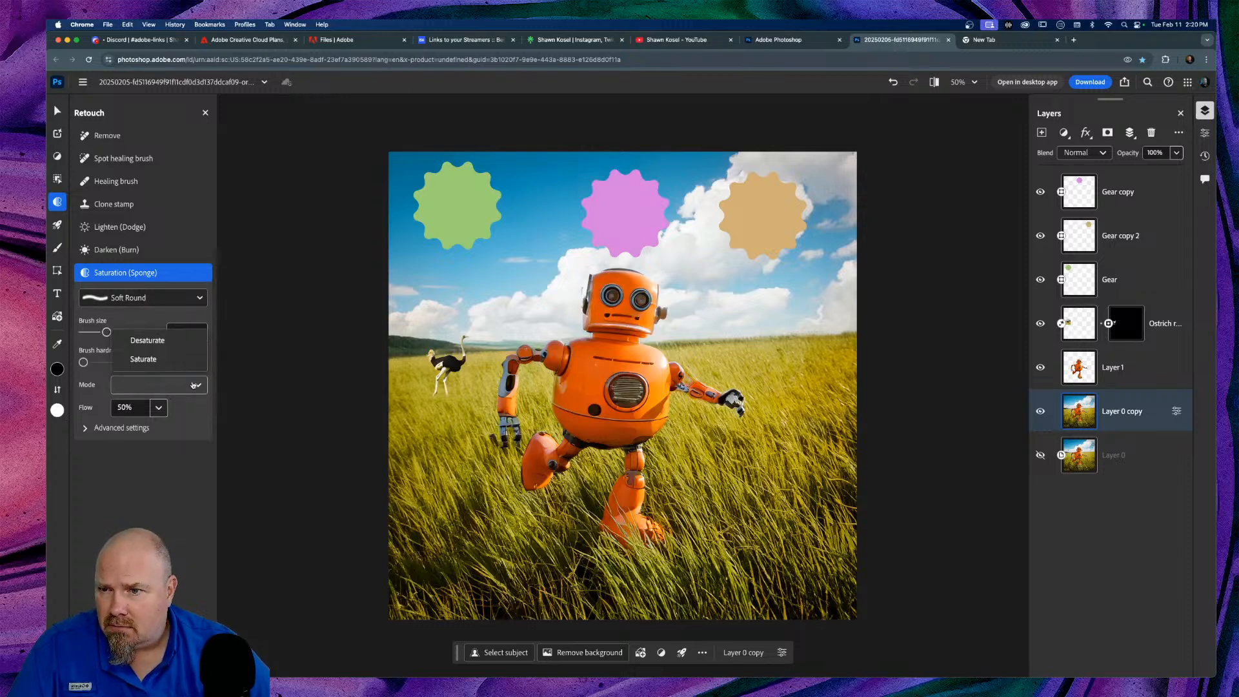
pyautogui.click(167, 362)
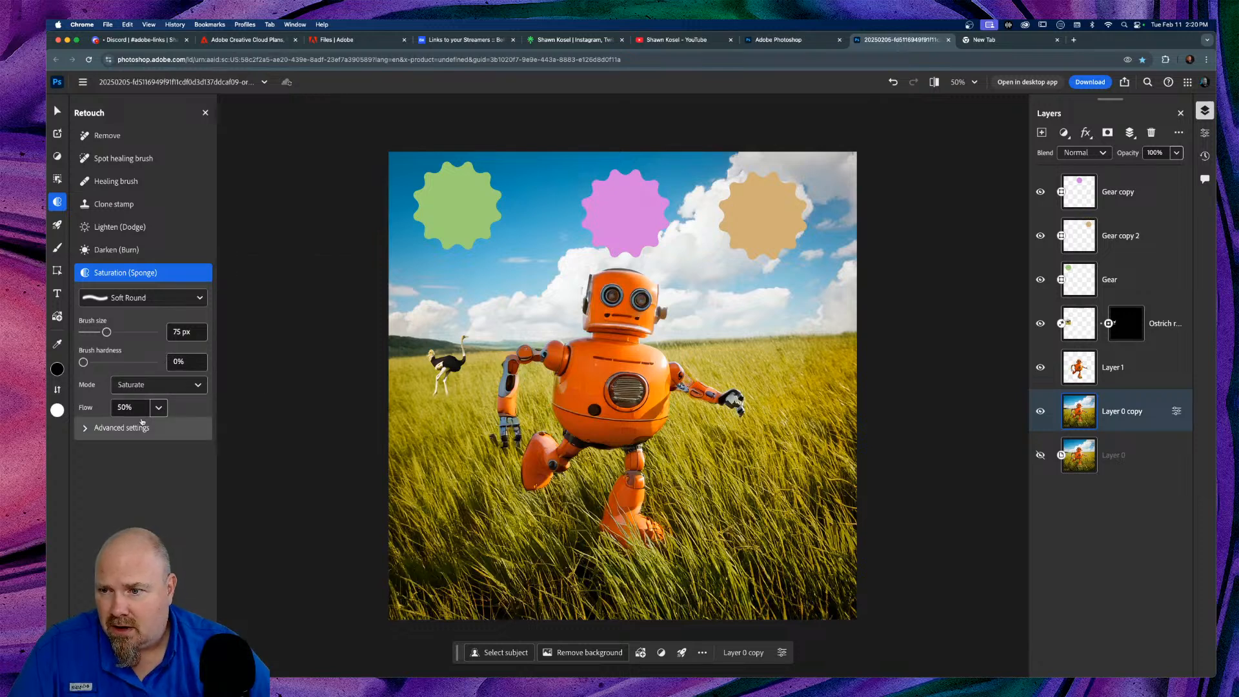
pyautogui.click(86, 429)
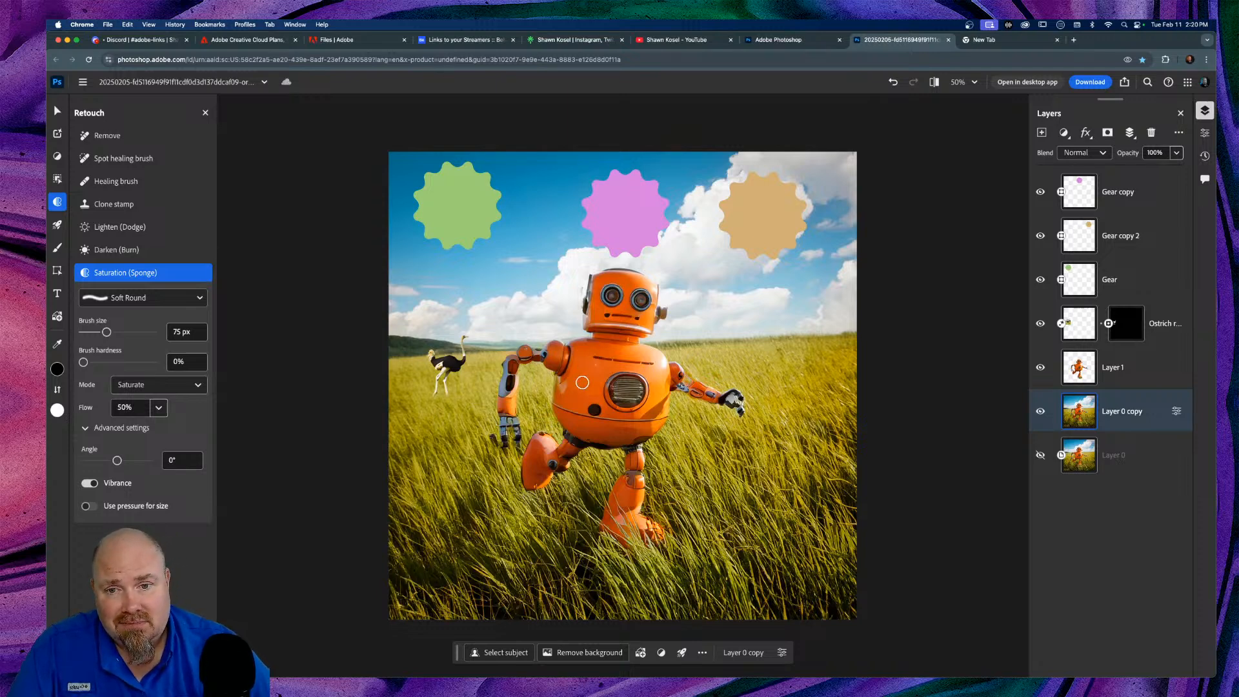
pyautogui.press(']')
pyautogui.press(']')
pyautogui.press(']')
pyautogui.press(']')
pyautogui.press(']')
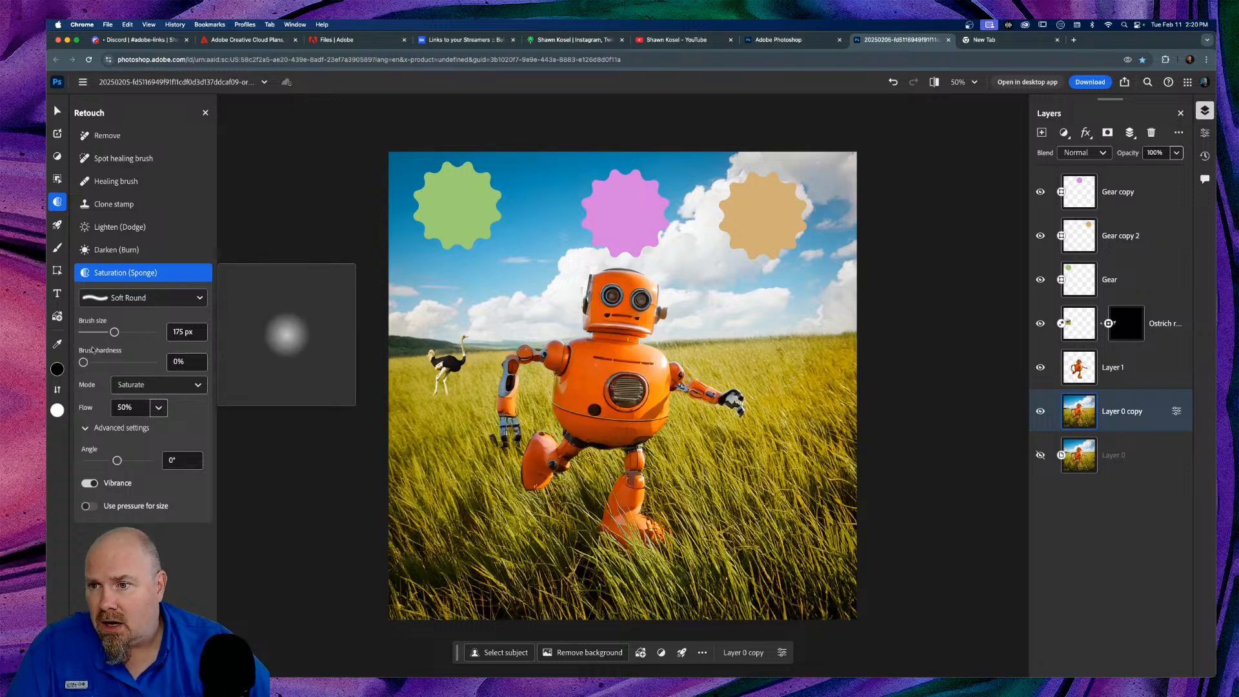
pyautogui.click(158, 407)
pyautogui.moveTo(172, 447); pyautogui.dragTo(214, 448)
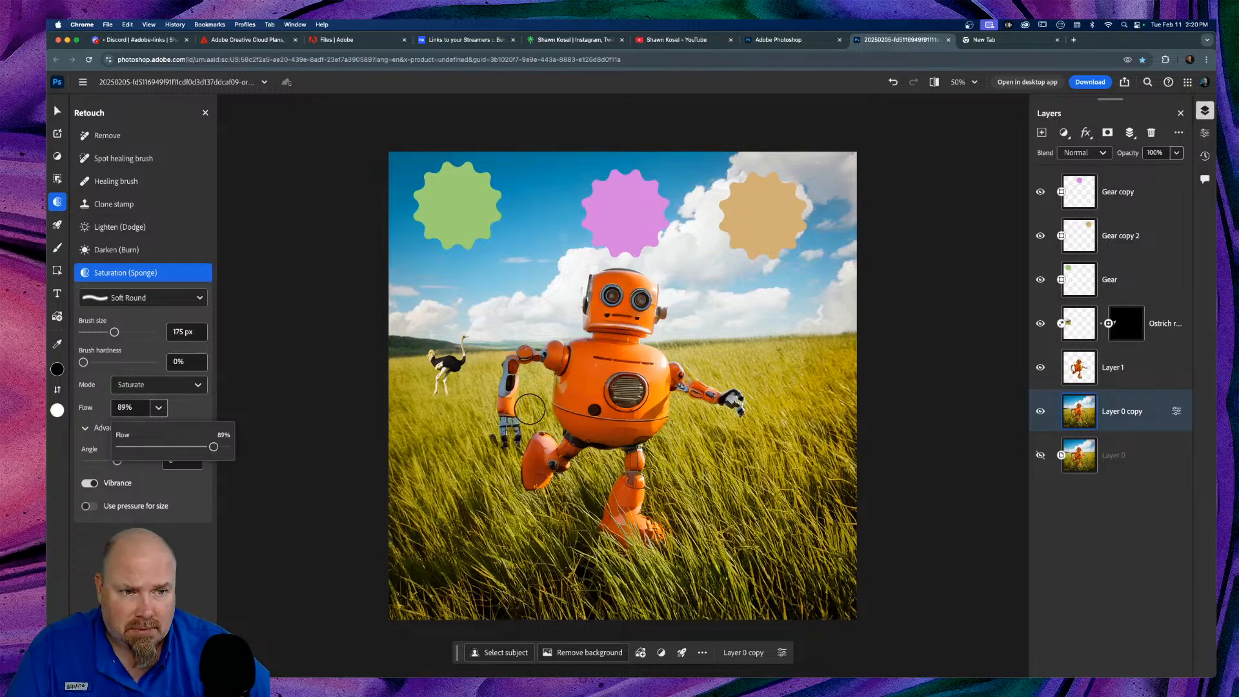
# Step: Hide Layer 1 and compare the edited composite against the original image
pyautogui.click(1041, 368)
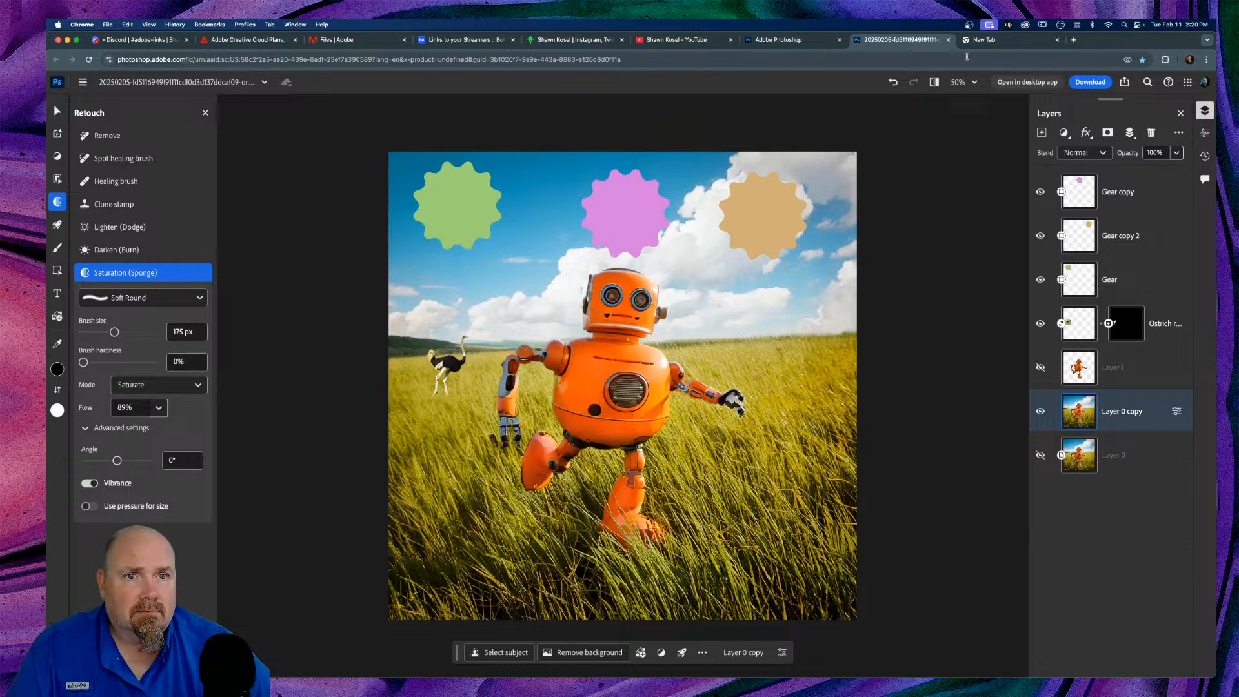
pyautogui.click(935, 87)
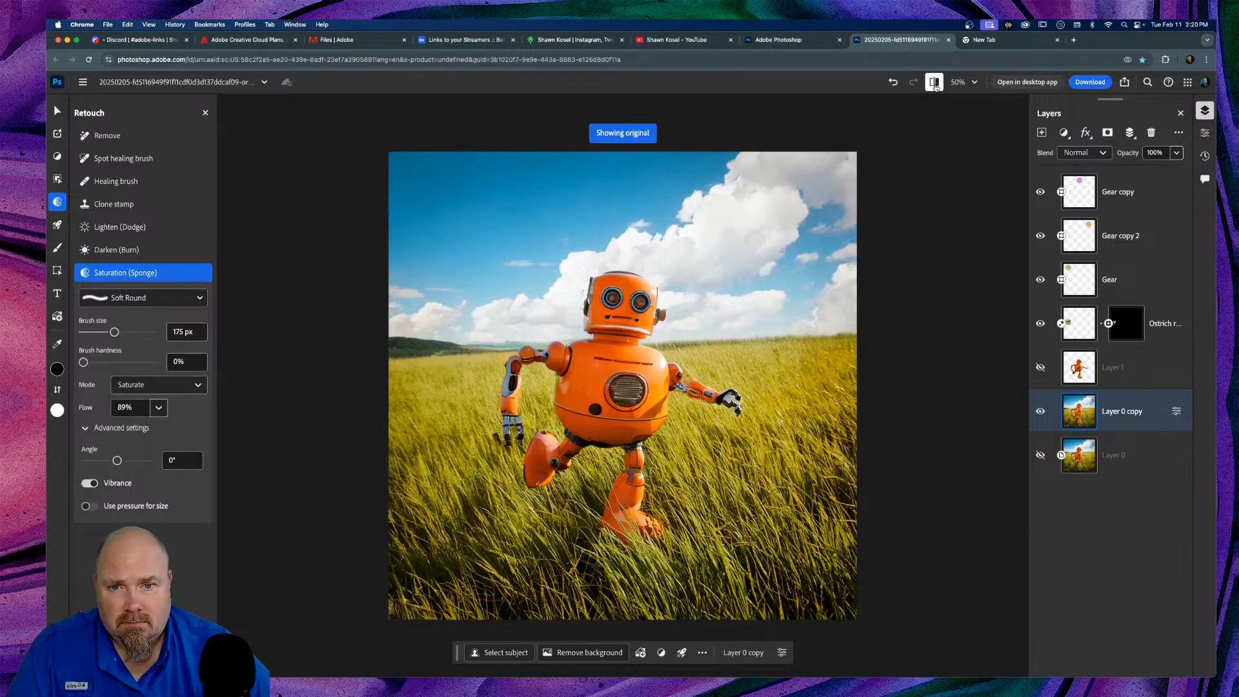
pyautogui.click(936, 87)
pyautogui.click(936, 87)
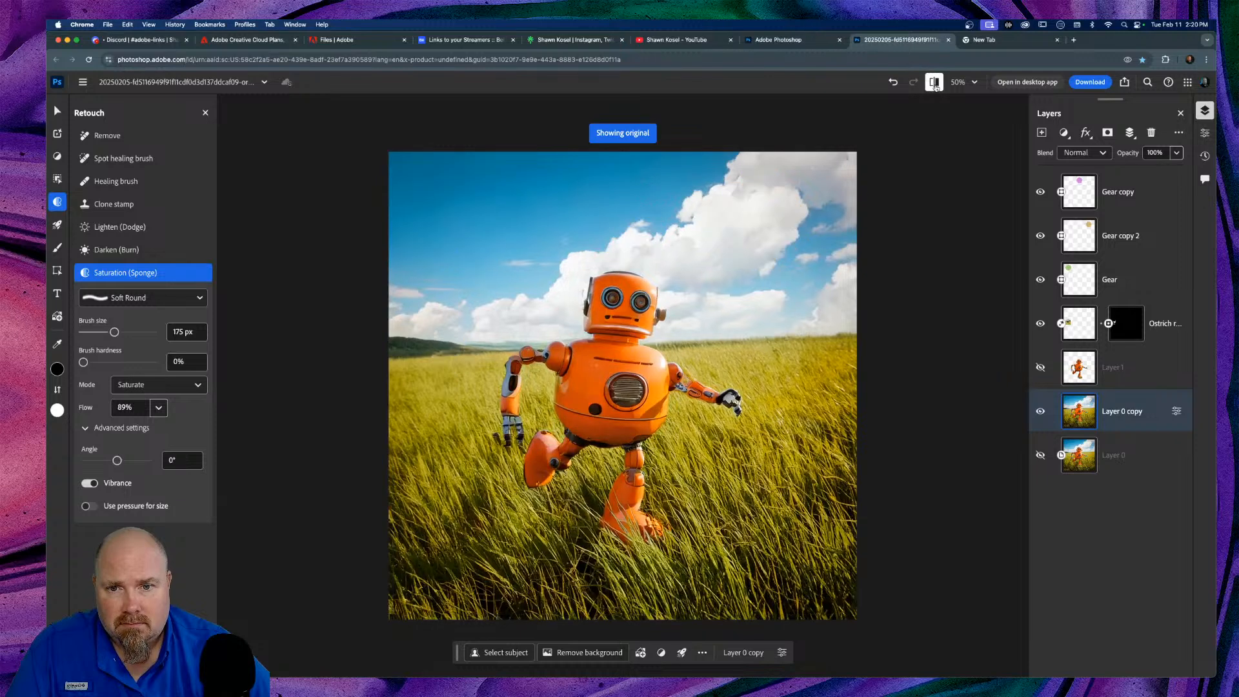
pyautogui.click(935, 87)
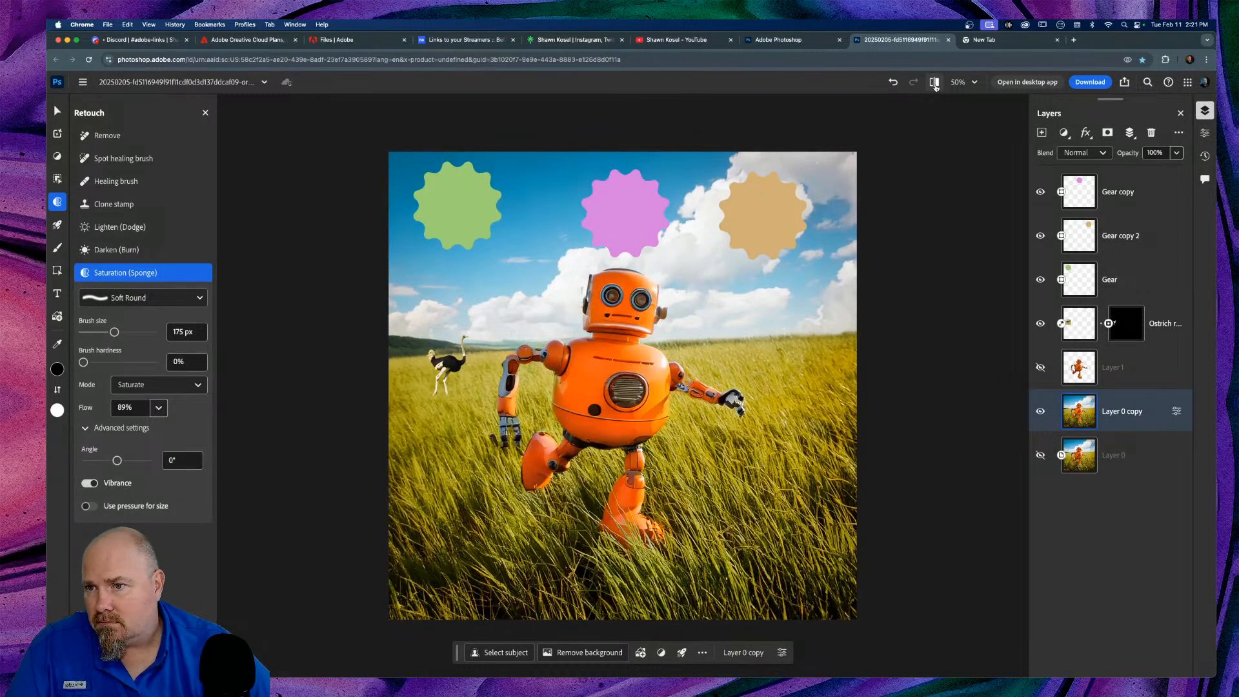
pyautogui.click(935, 87)
pyautogui.click(935, 87)
# Step: Select the Darken (Burn) brush and enlarge it to 150 px
pyautogui.click(102, 250)
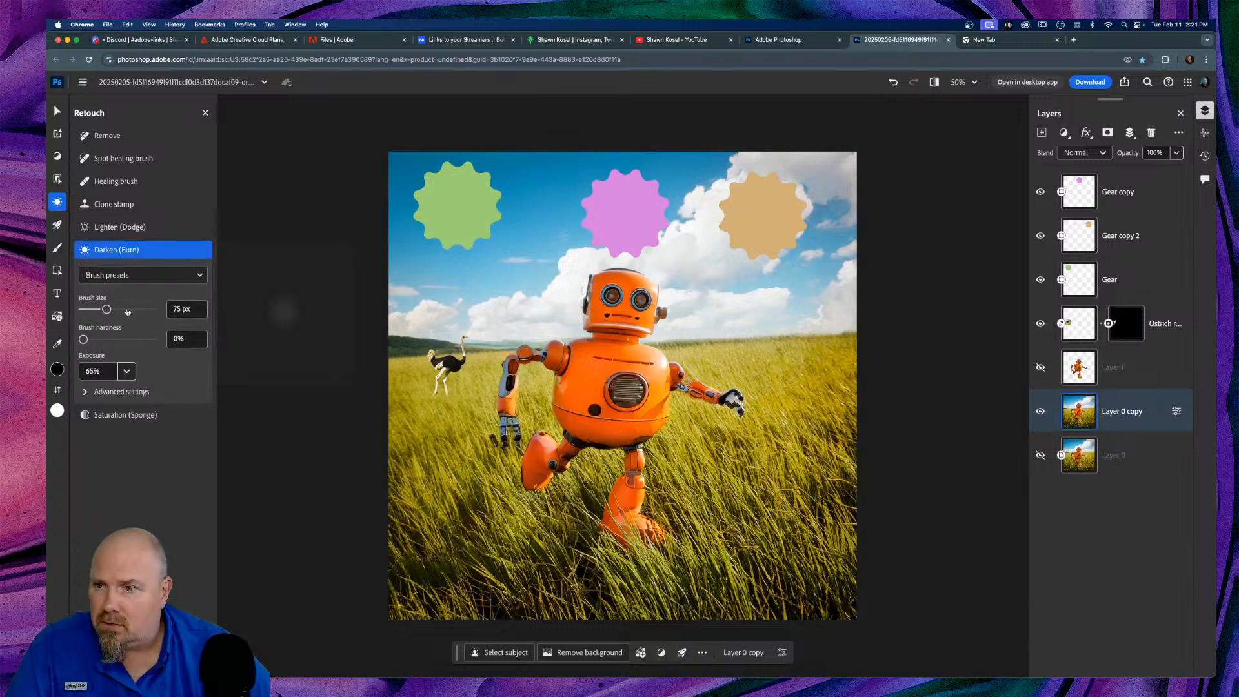
pyautogui.moveTo(128, 318)
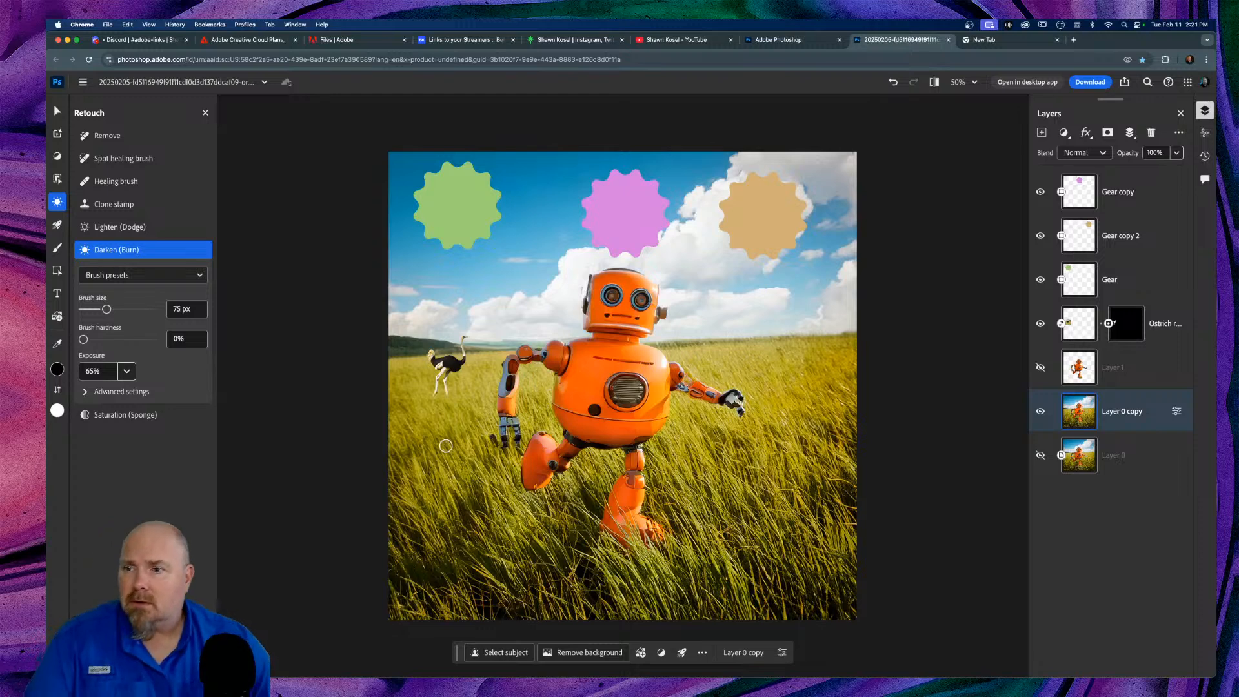
pyautogui.press(']')
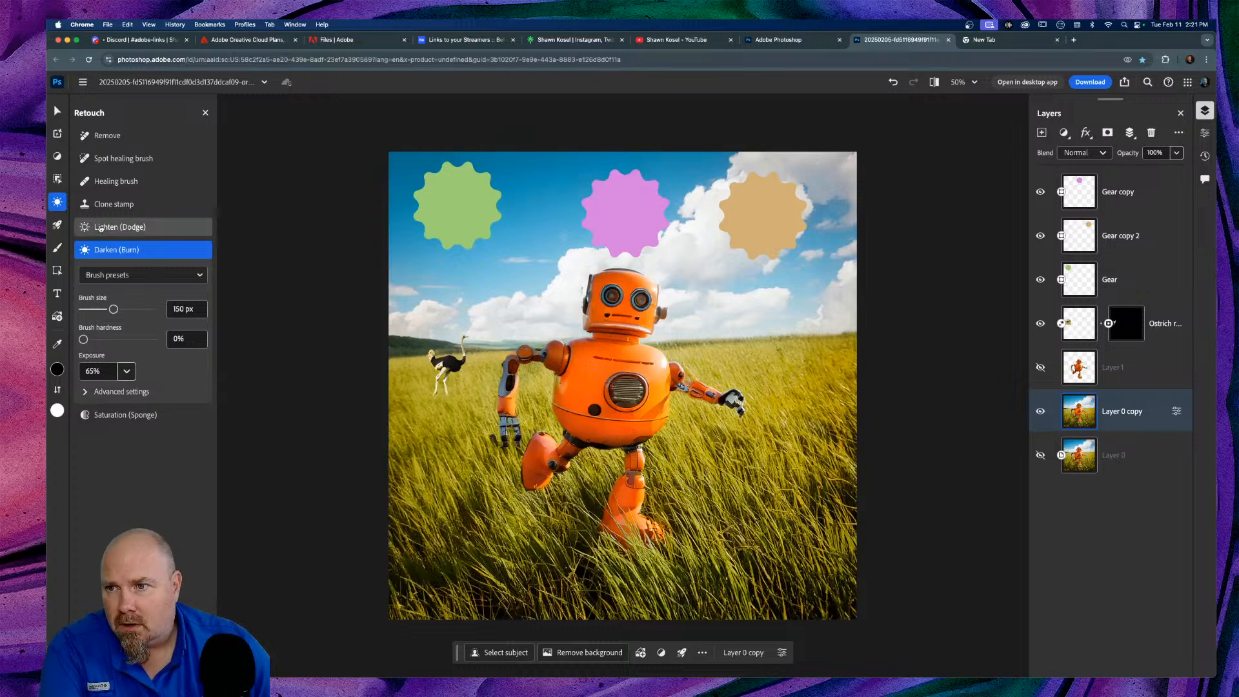
# Step: Switch to the Lighten (Dodge) brush and compare the edited composite with the original
pyautogui.click(160, 231)
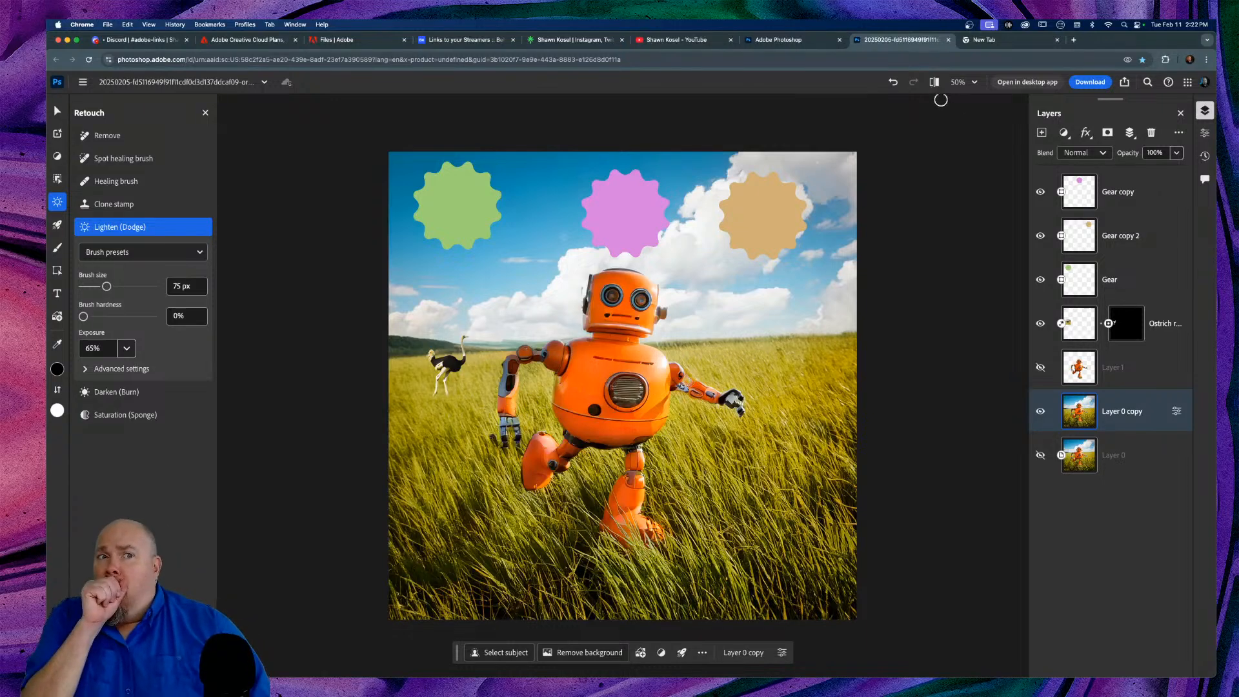
pyautogui.click(934, 82)
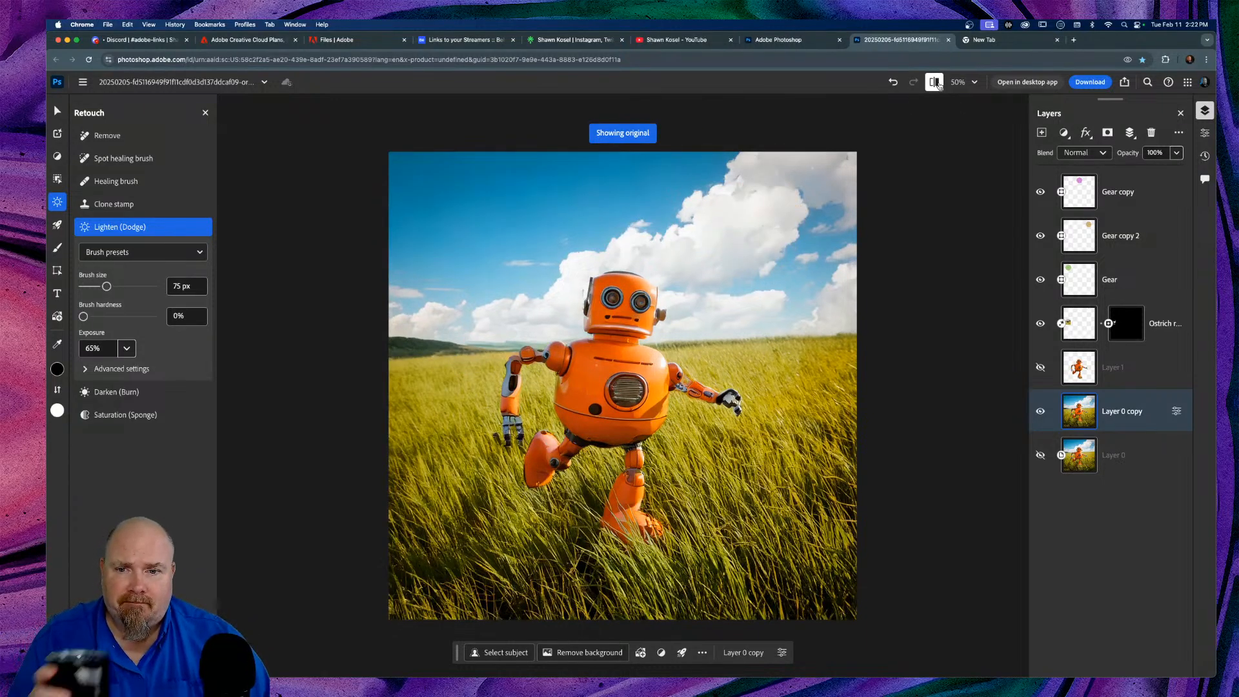
pyautogui.click(934, 82)
pyautogui.click(935, 82)
pyautogui.click(934, 82)
pyautogui.click(934, 82)
pyautogui.click(934, 82)
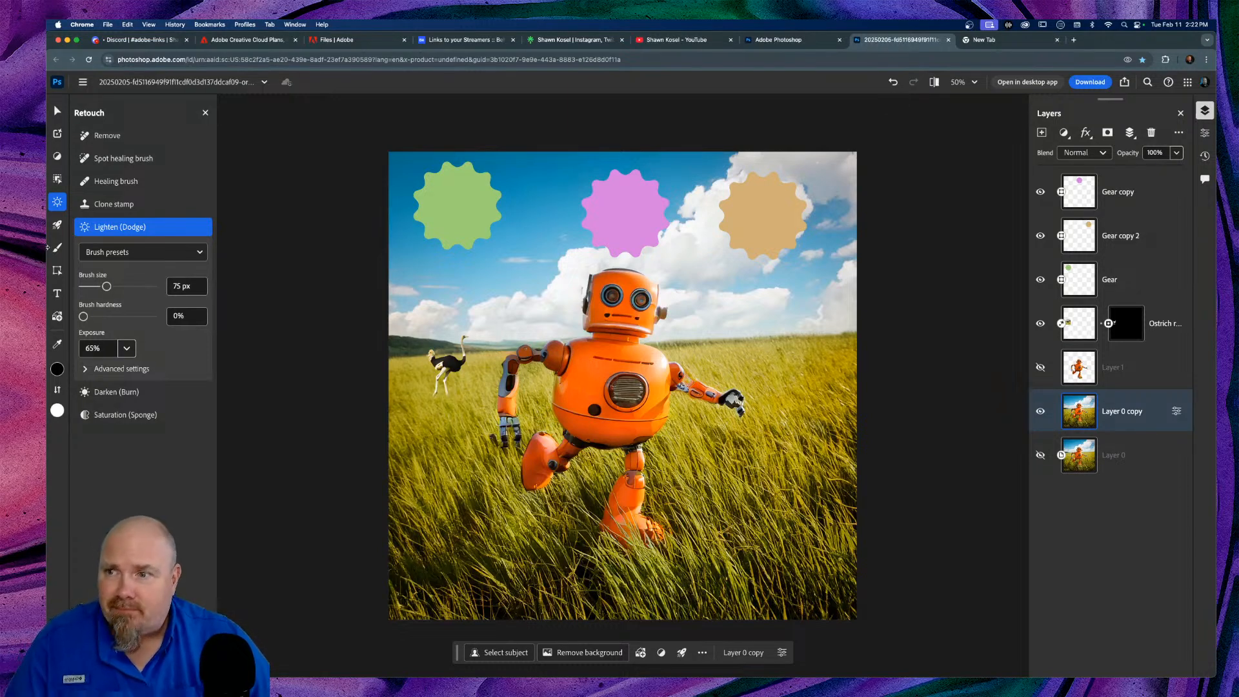
pyautogui.moveTo(54, 206)
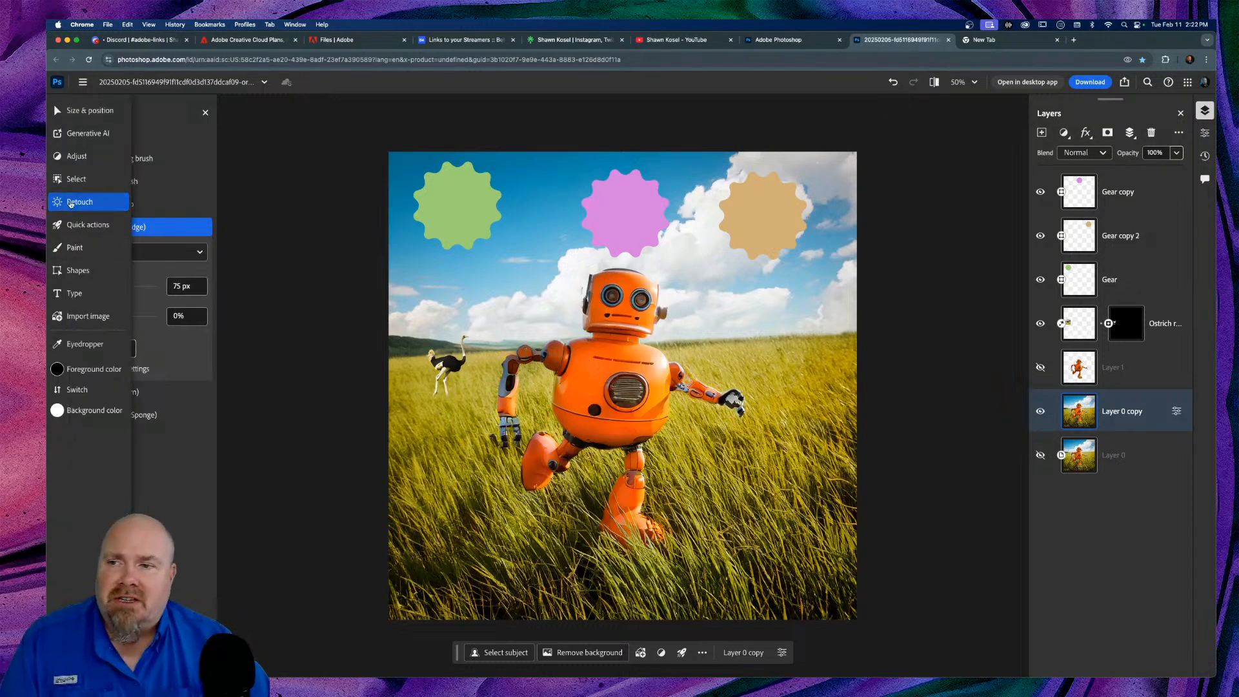
pyautogui.click(79, 224)
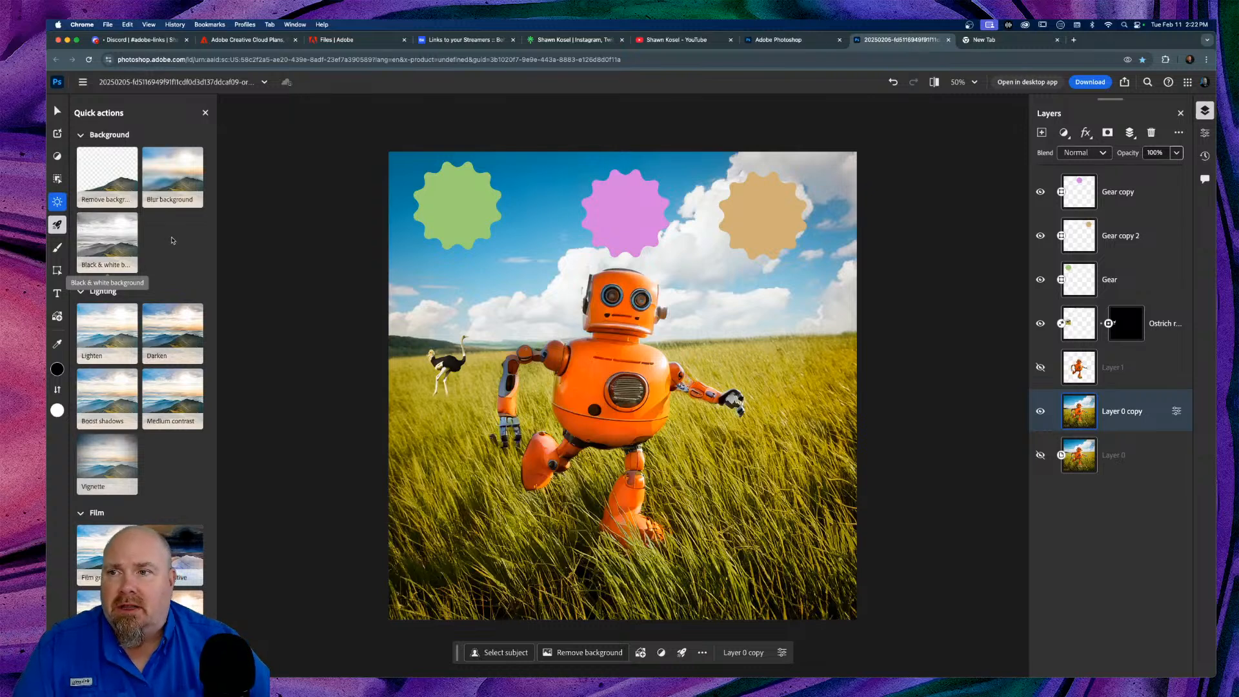
pyautogui.scroll(-5, 181, 247)
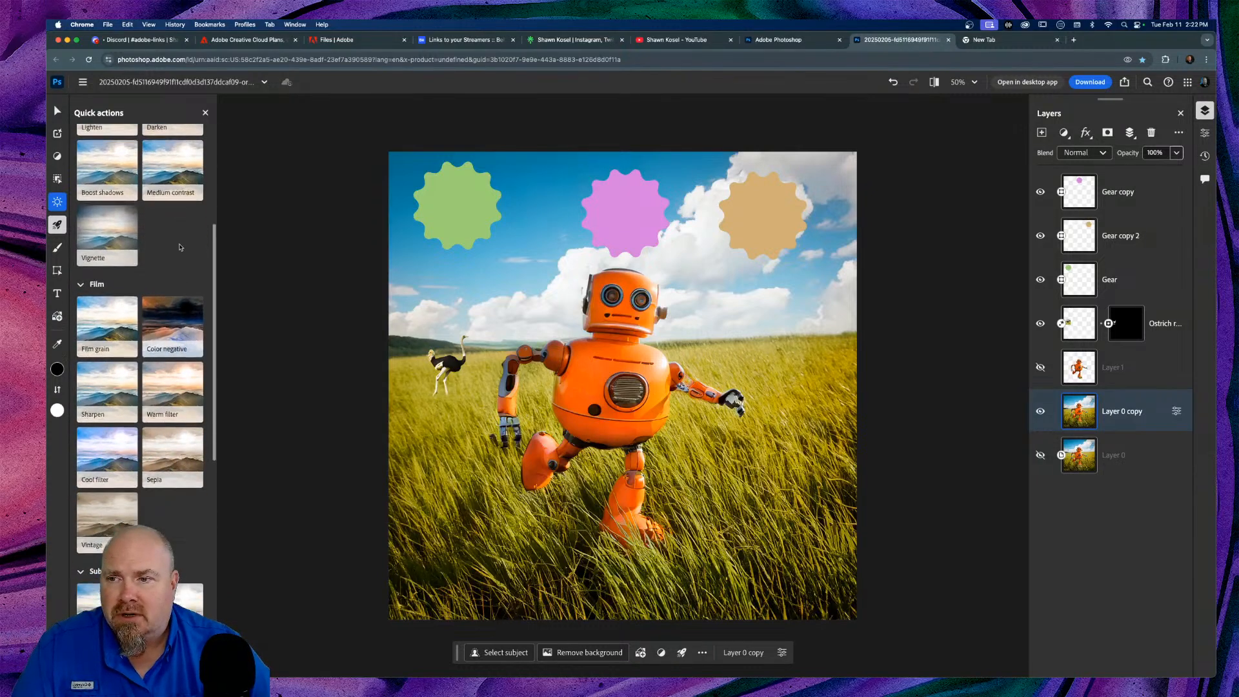
pyautogui.scroll(-5, 180, 247)
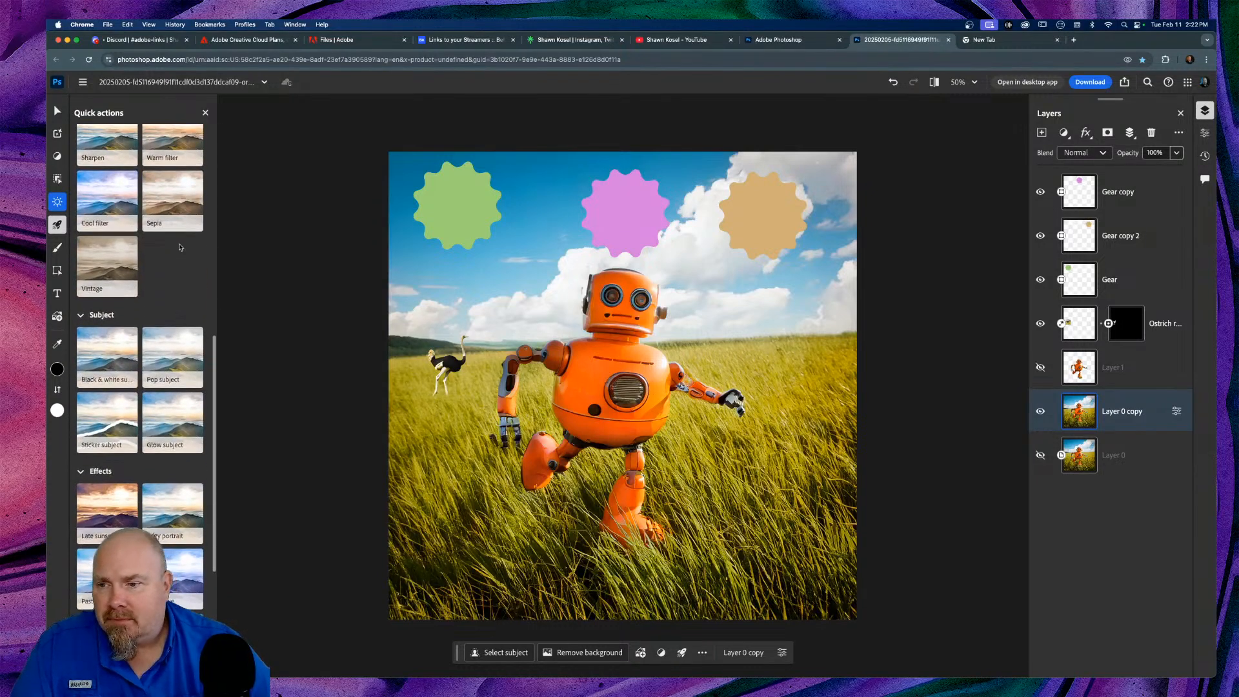
pyautogui.click(80, 474)
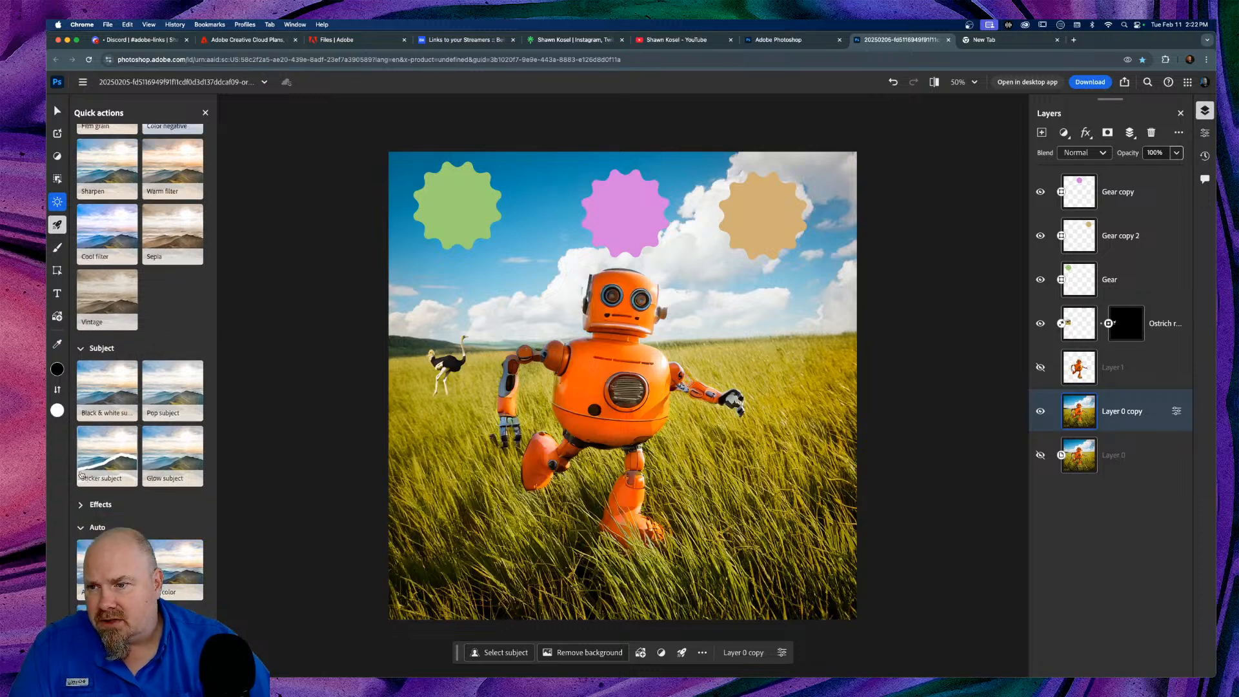
pyautogui.click(80, 352)
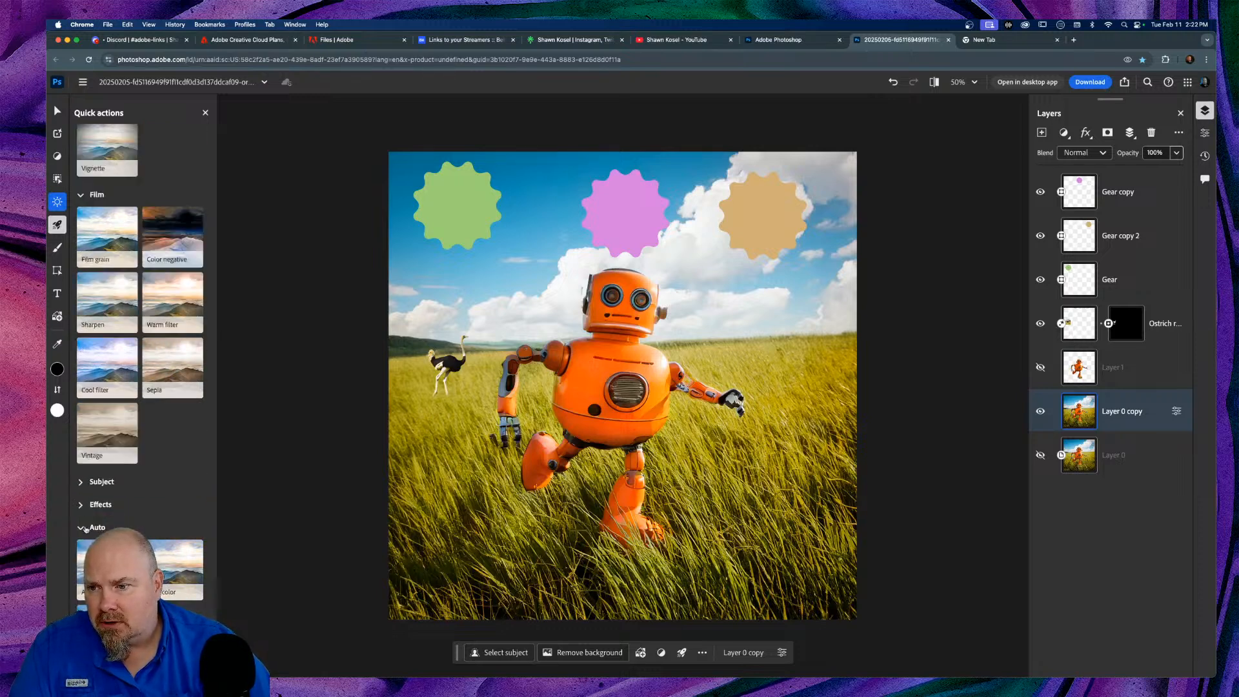
pyautogui.click(81, 530)
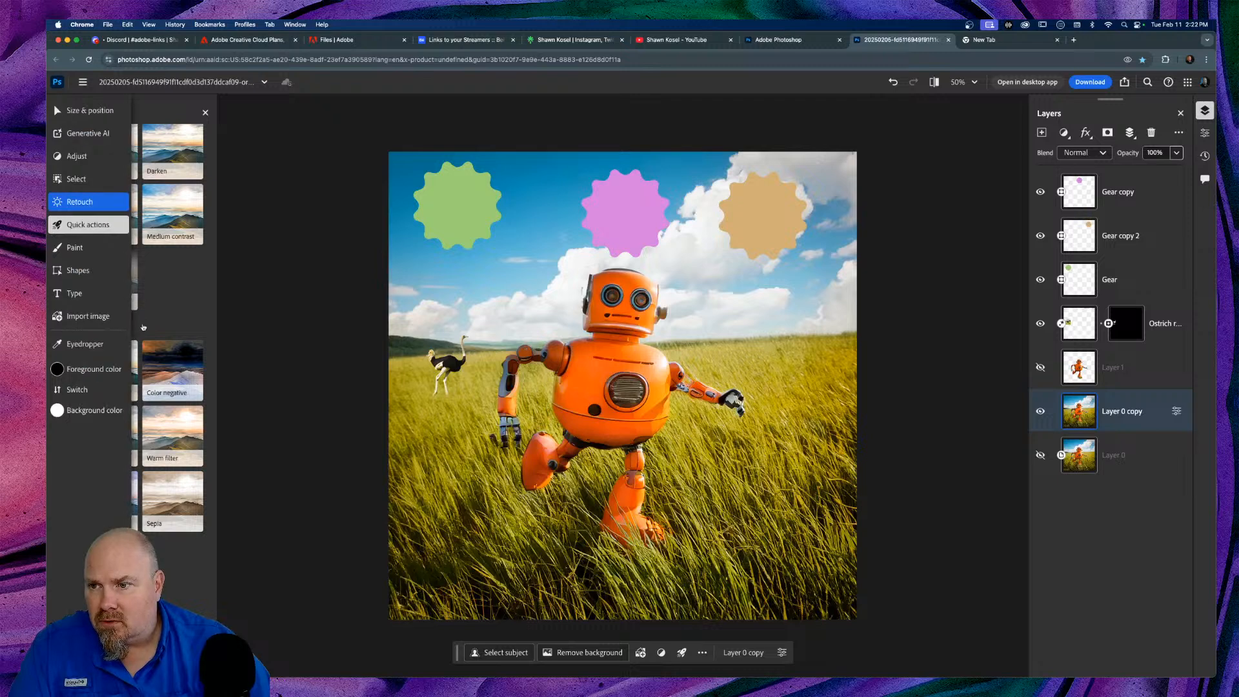
pyautogui.click(80, 331)
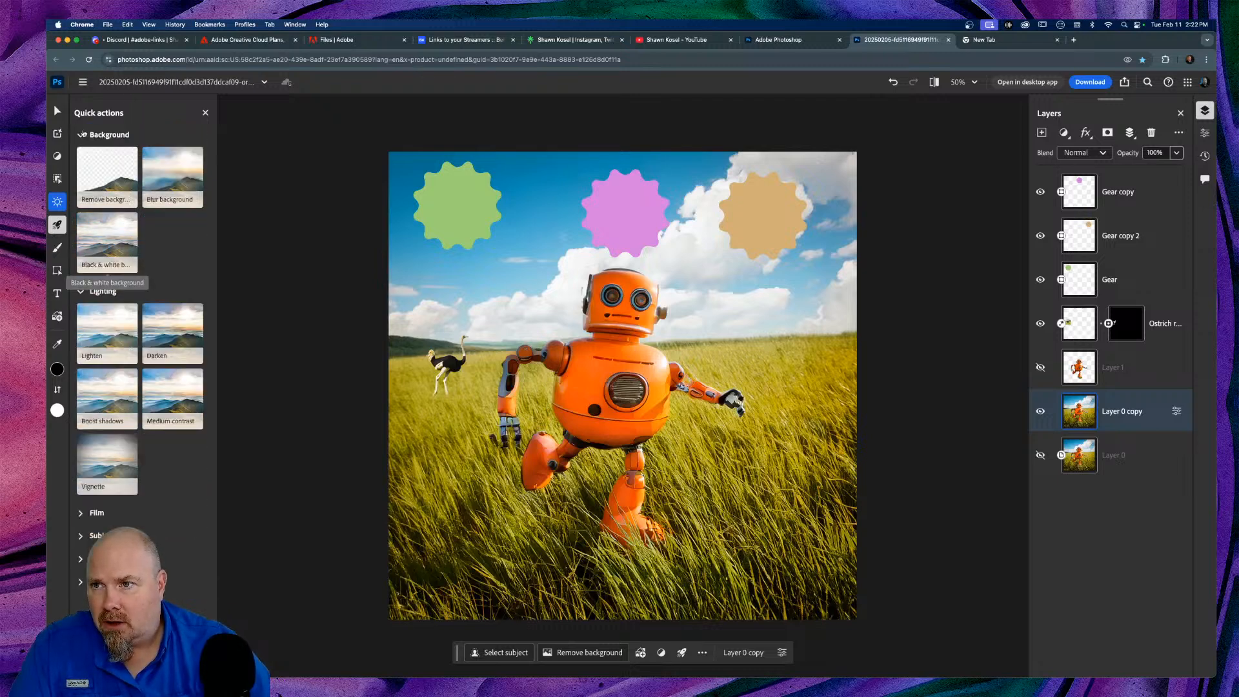
pyautogui.click(82, 137)
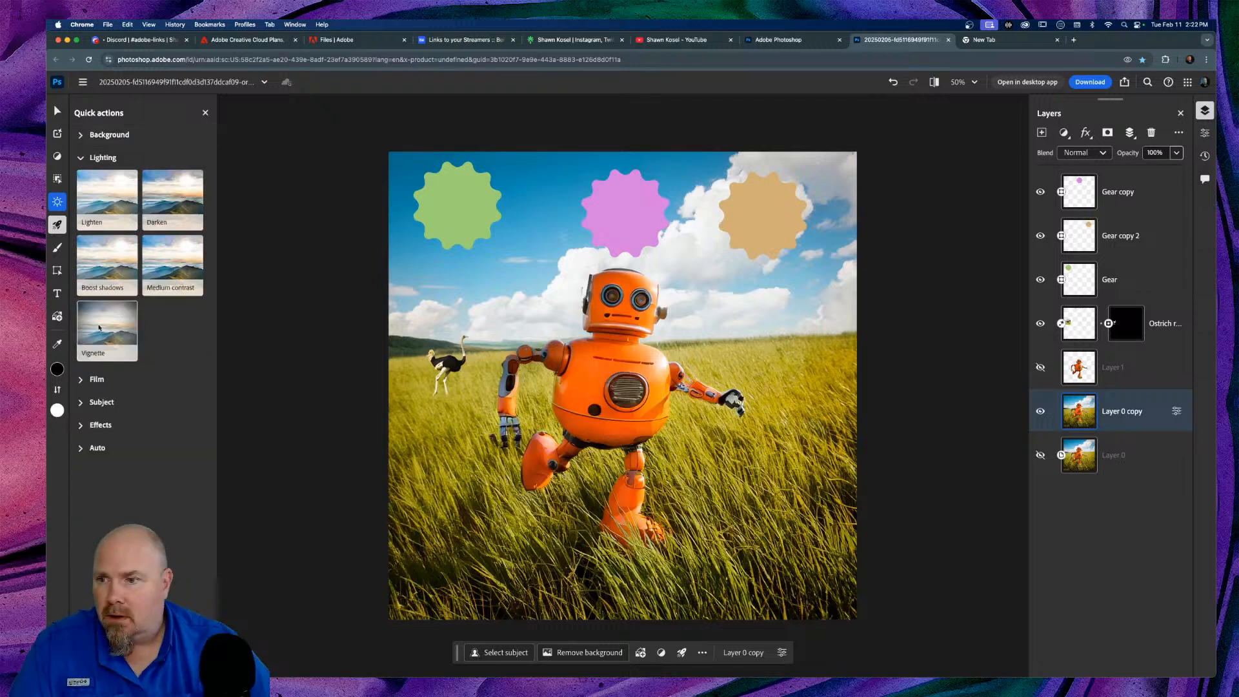
pyautogui.click(81, 159)
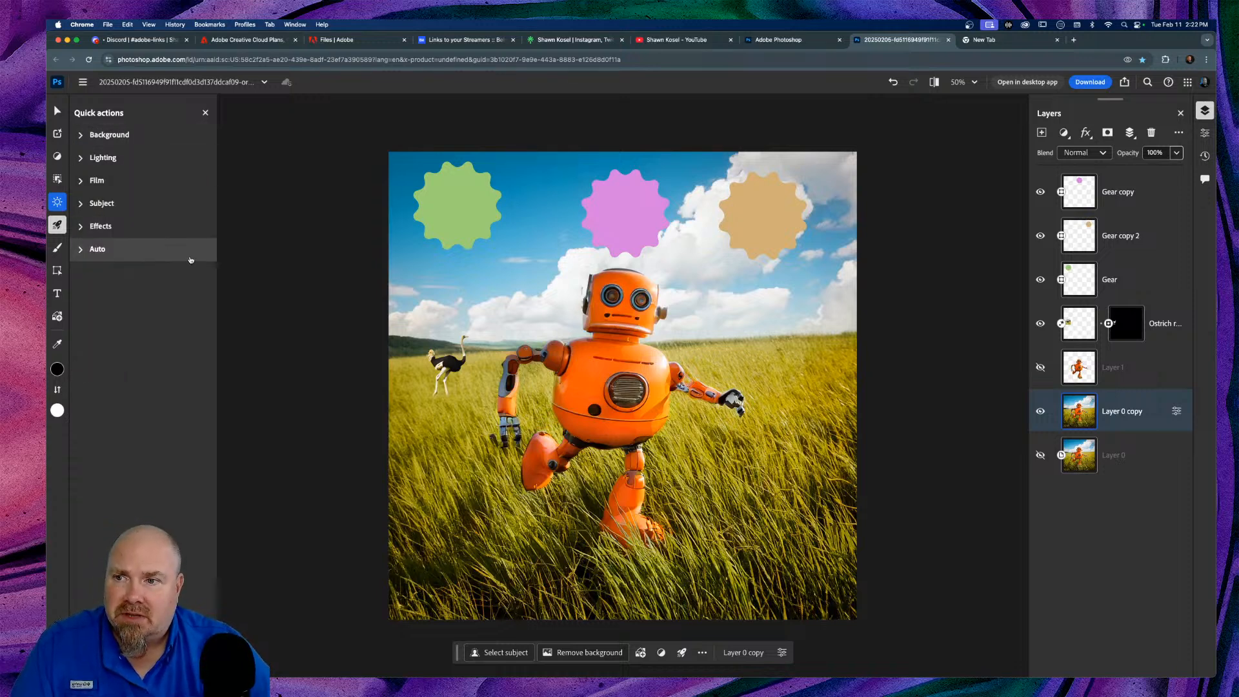
pyautogui.click(79, 136)
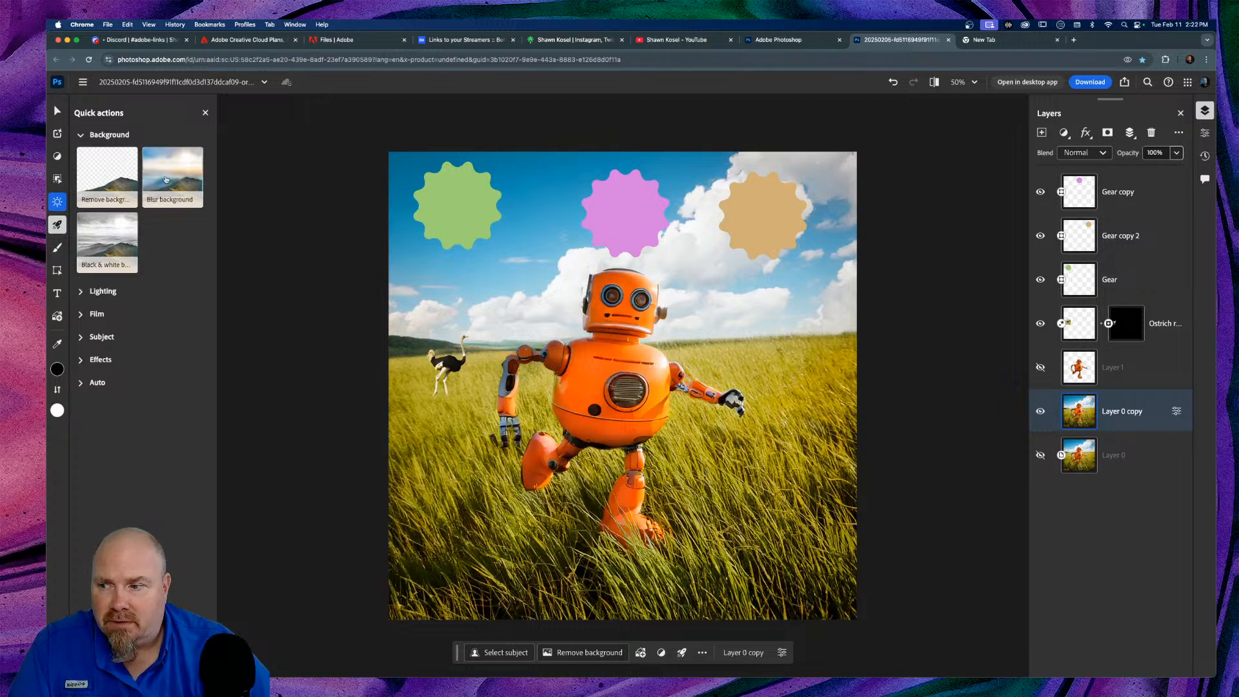
pyautogui.click(113, 247)
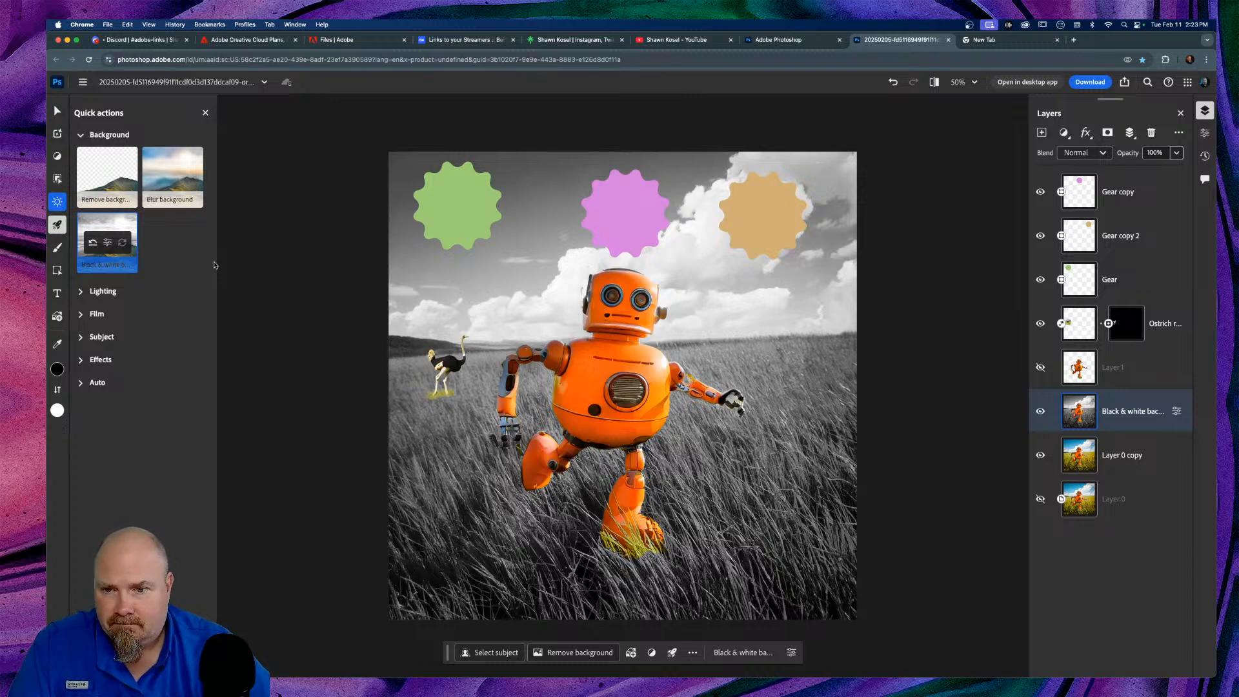
pyautogui.press('super+z')
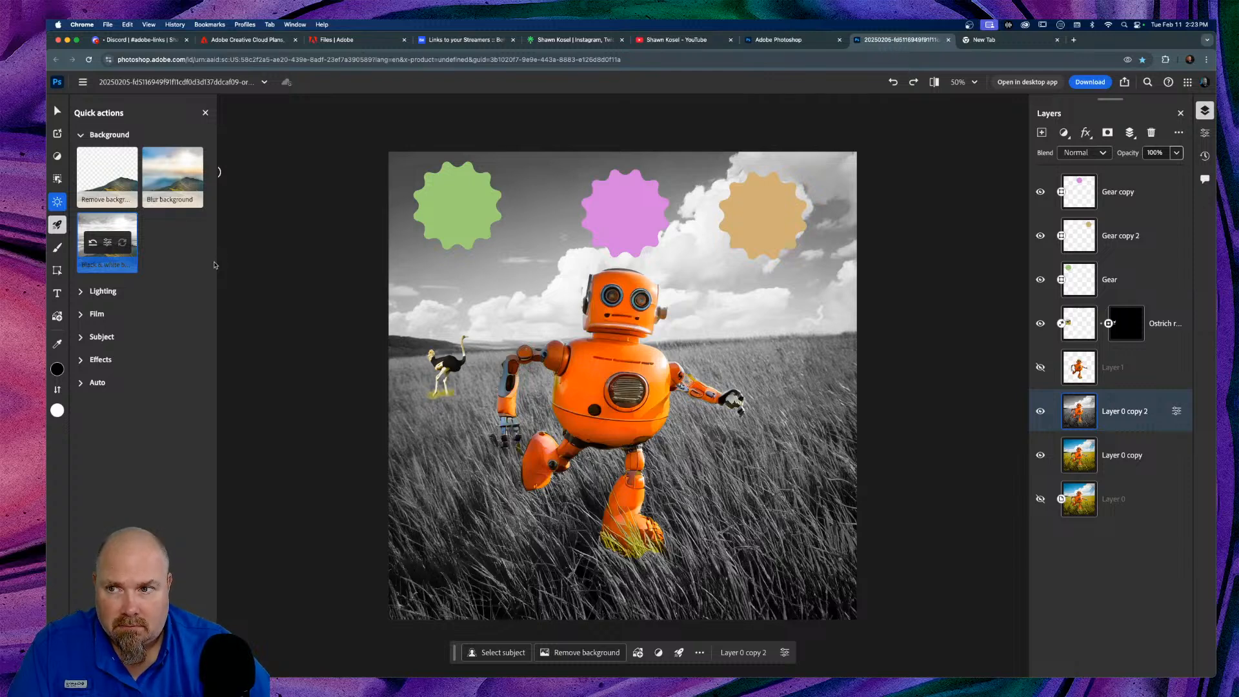
pyautogui.click(96, 243)
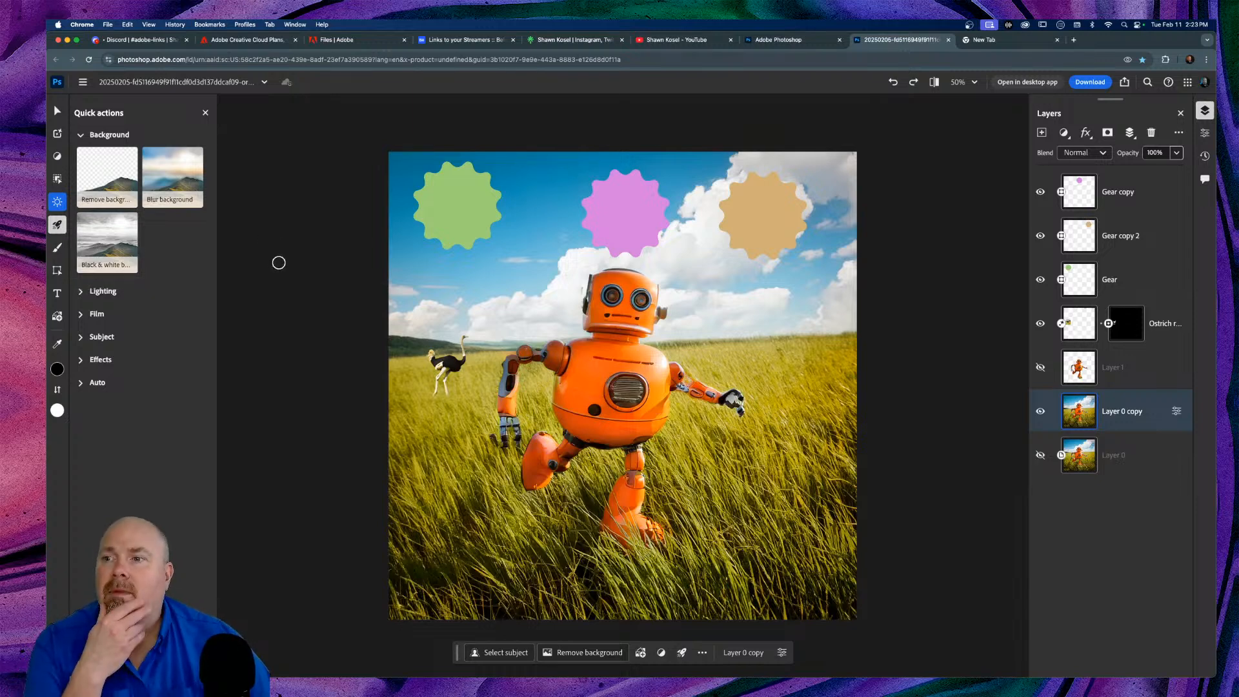
# Step: Switch to the Paint brush and open its presets, briefly viewing the add-new-brushes options
pyautogui.click(57, 247)
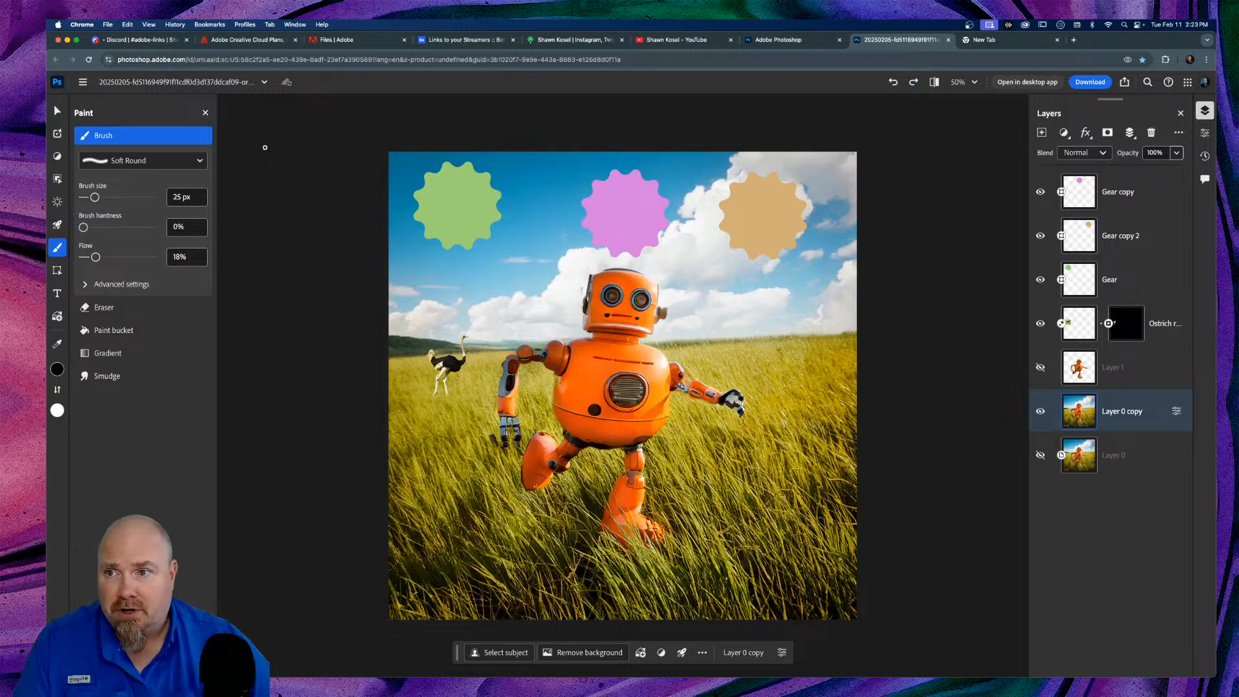
pyautogui.click(197, 161)
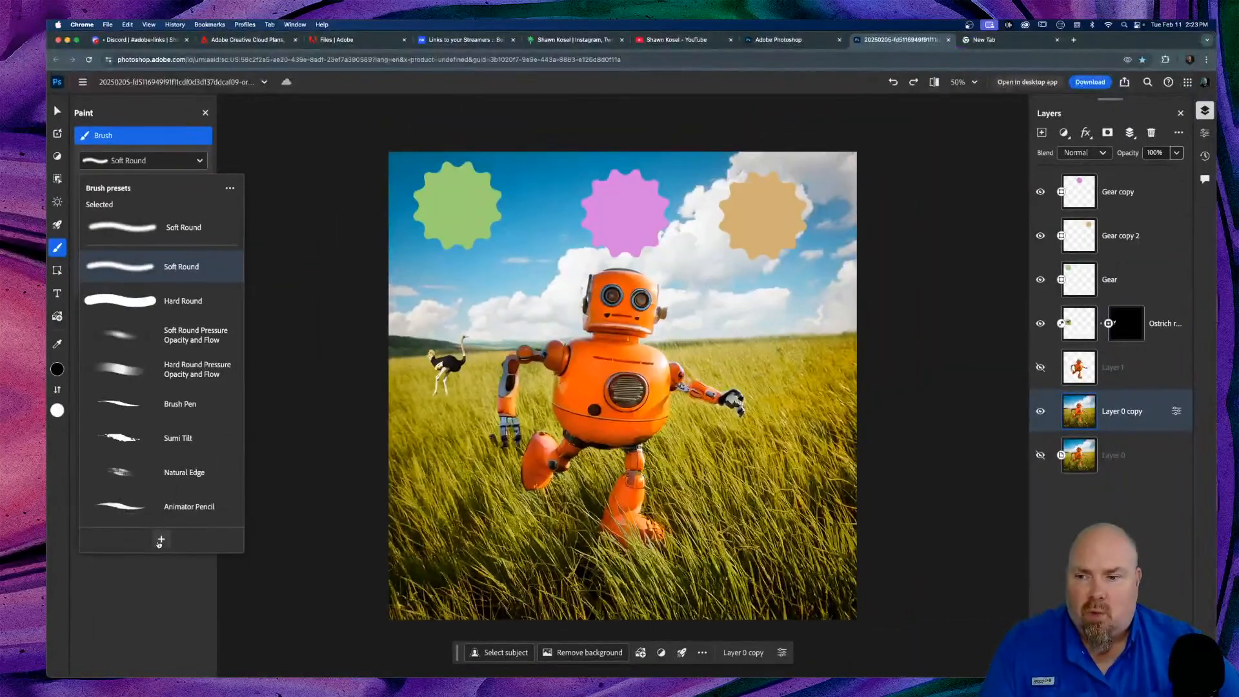
pyautogui.click(247, 440)
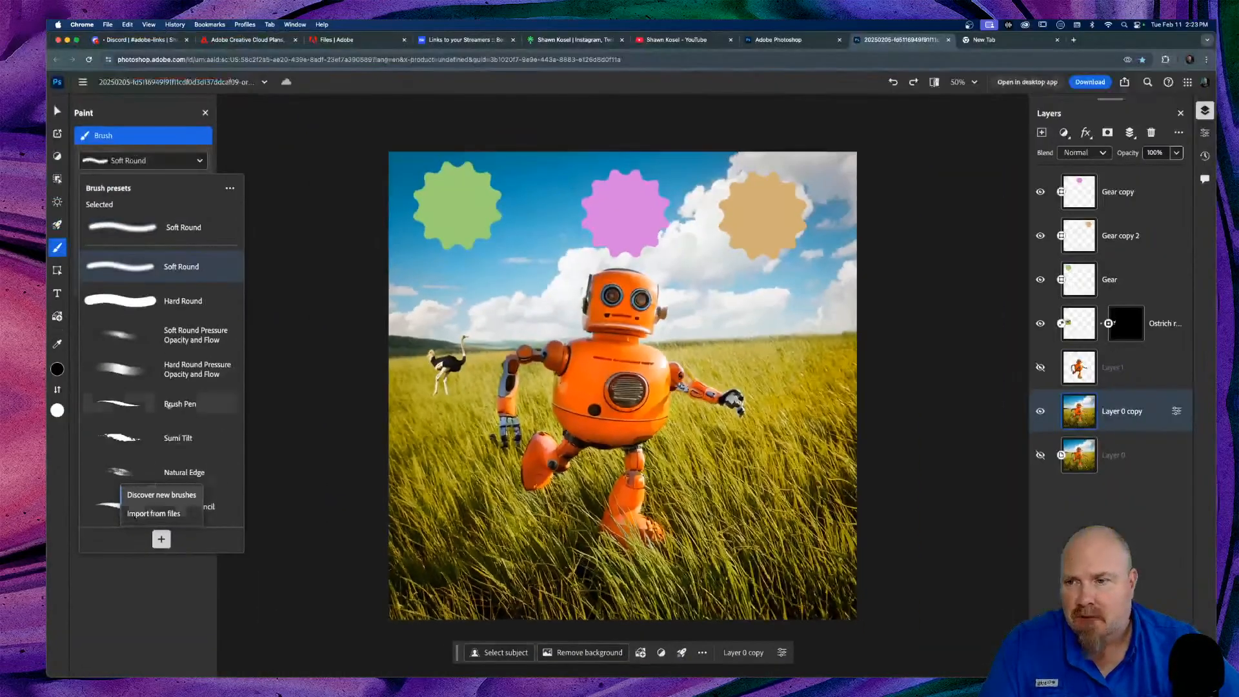
pyautogui.click(223, 533)
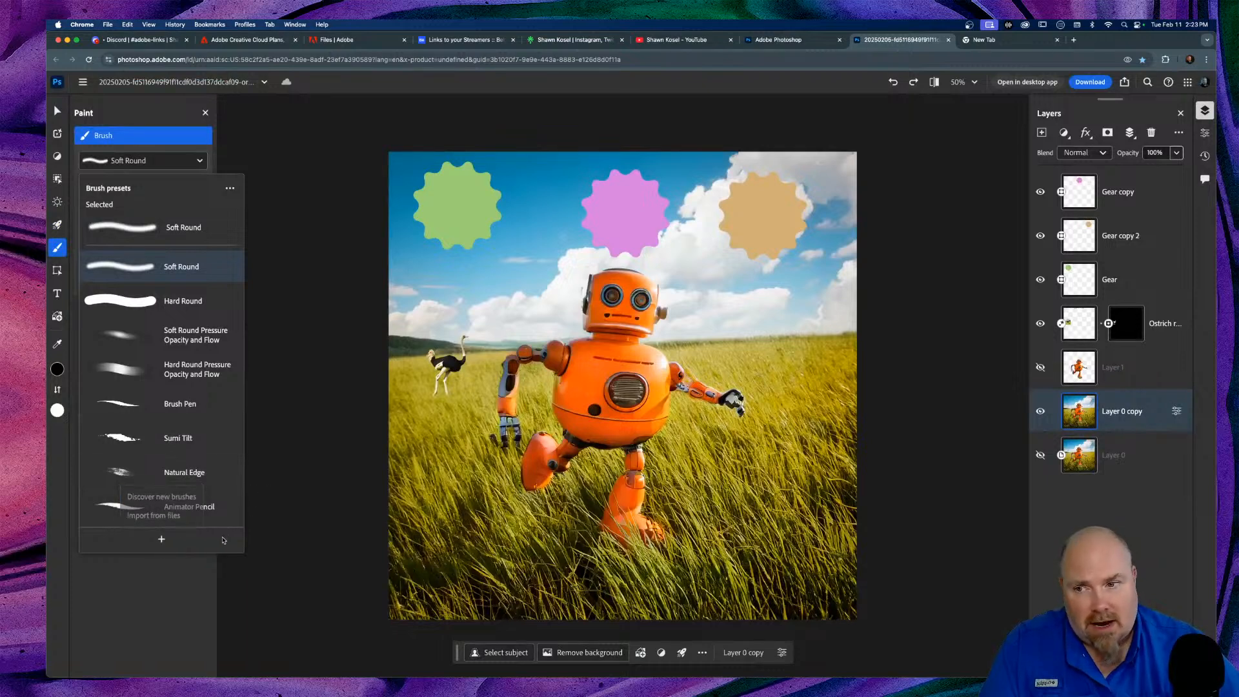
# Step: Browse the Brush presets list and choose the Soft Round preset
pyautogui.scroll(-2, 174, 383)
pyautogui.scroll(-4, 174, 383)
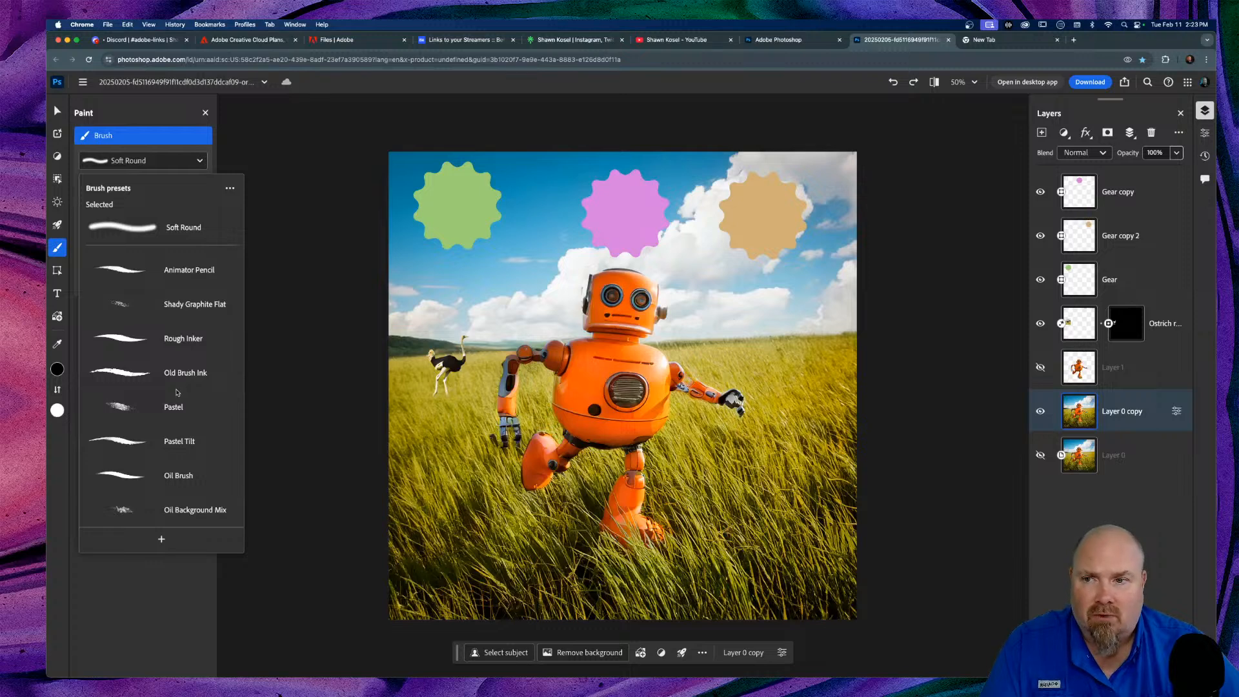
pyautogui.scroll(-4, 187, 374)
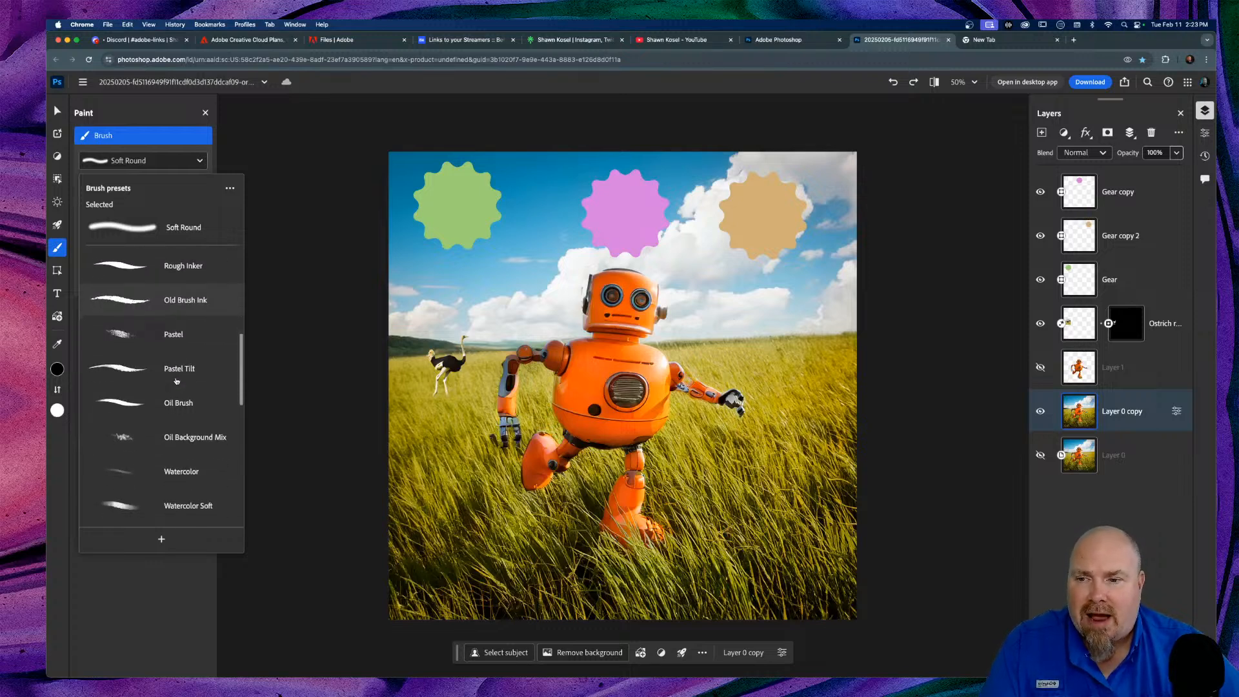
pyautogui.scroll(-2, 207, 369)
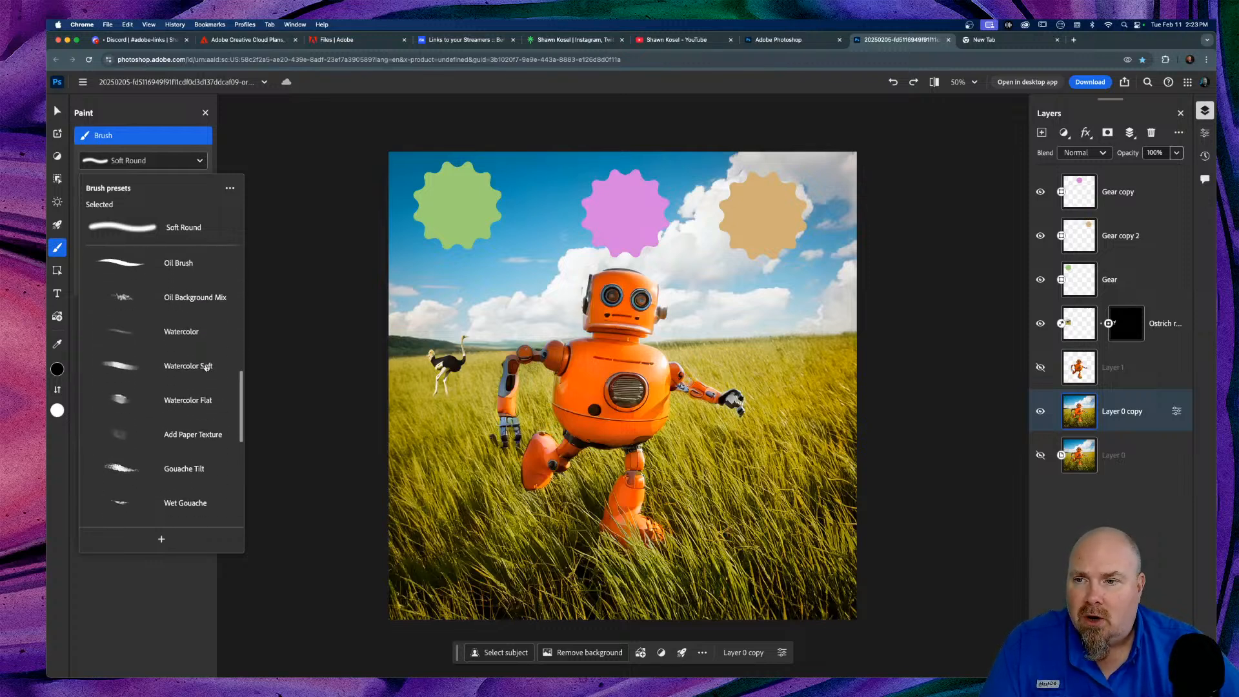
pyautogui.scroll(-3, 206, 368)
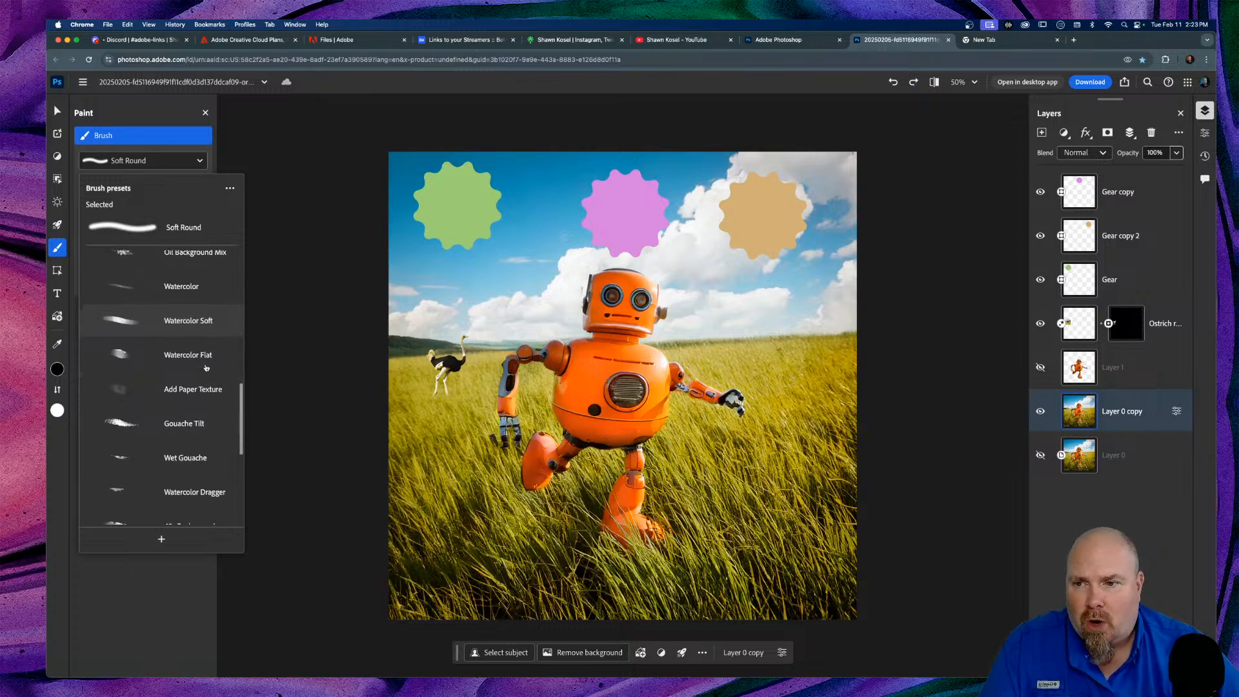
pyautogui.scroll(-3, 207, 368)
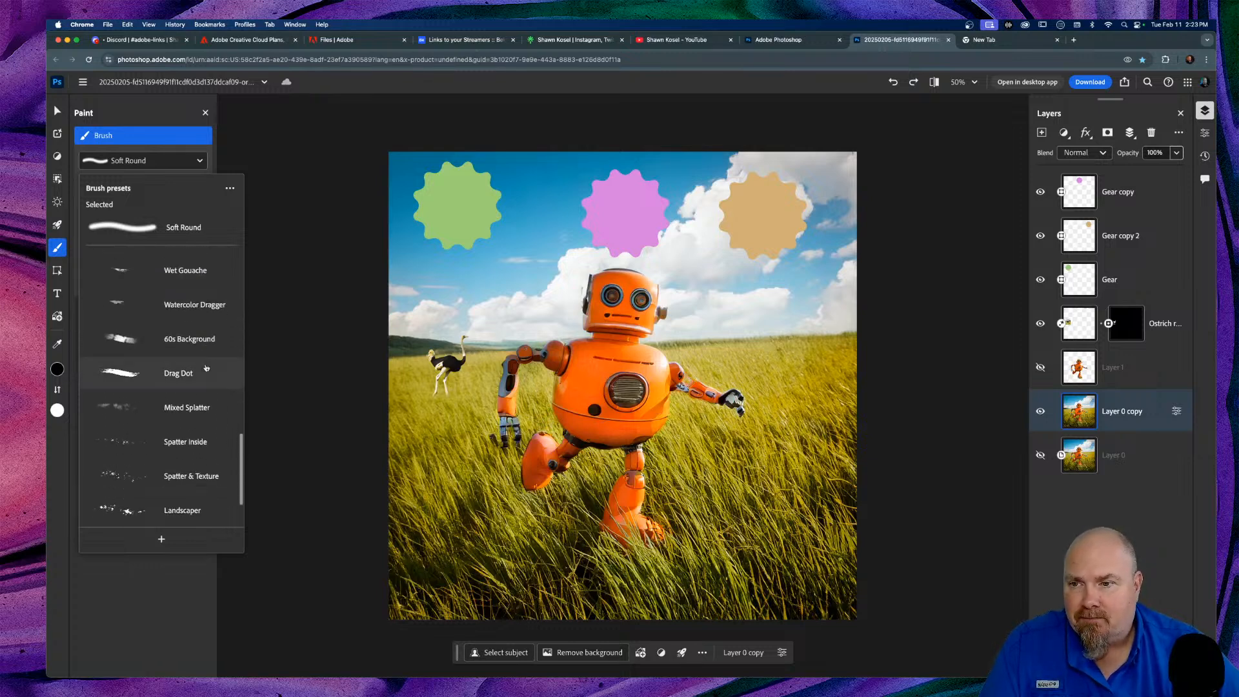
pyautogui.scroll(-2, 206, 369)
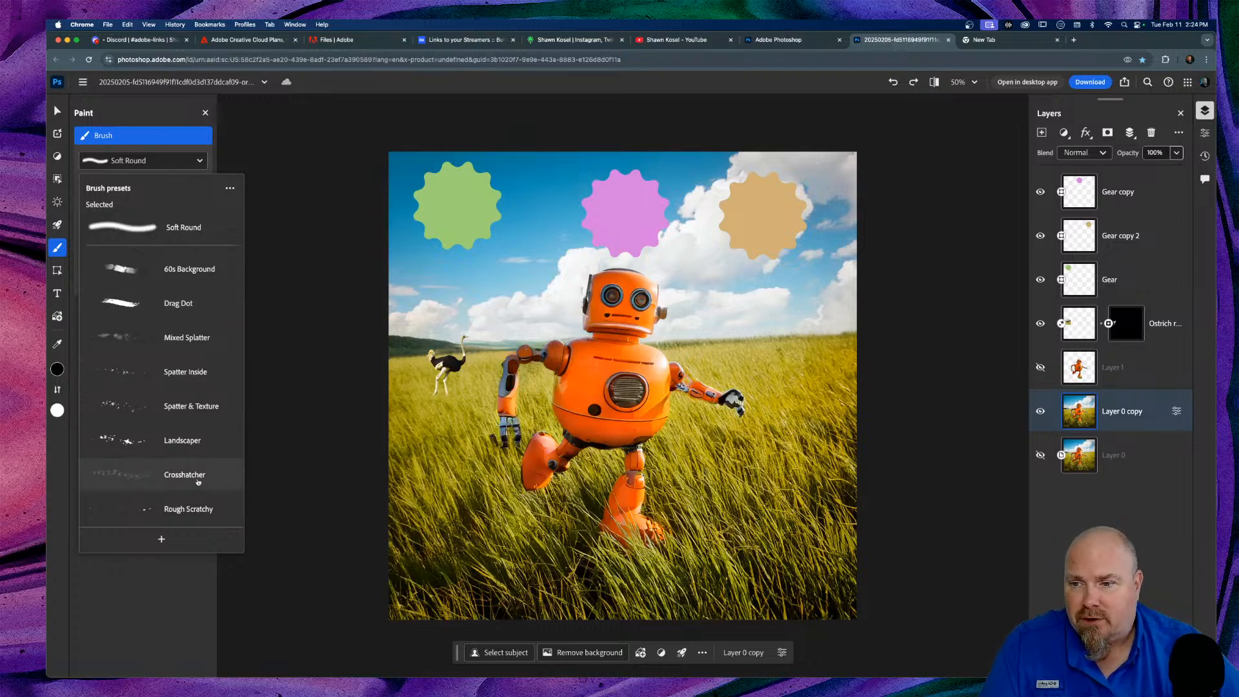
pyautogui.scroll(1, 178, 484)
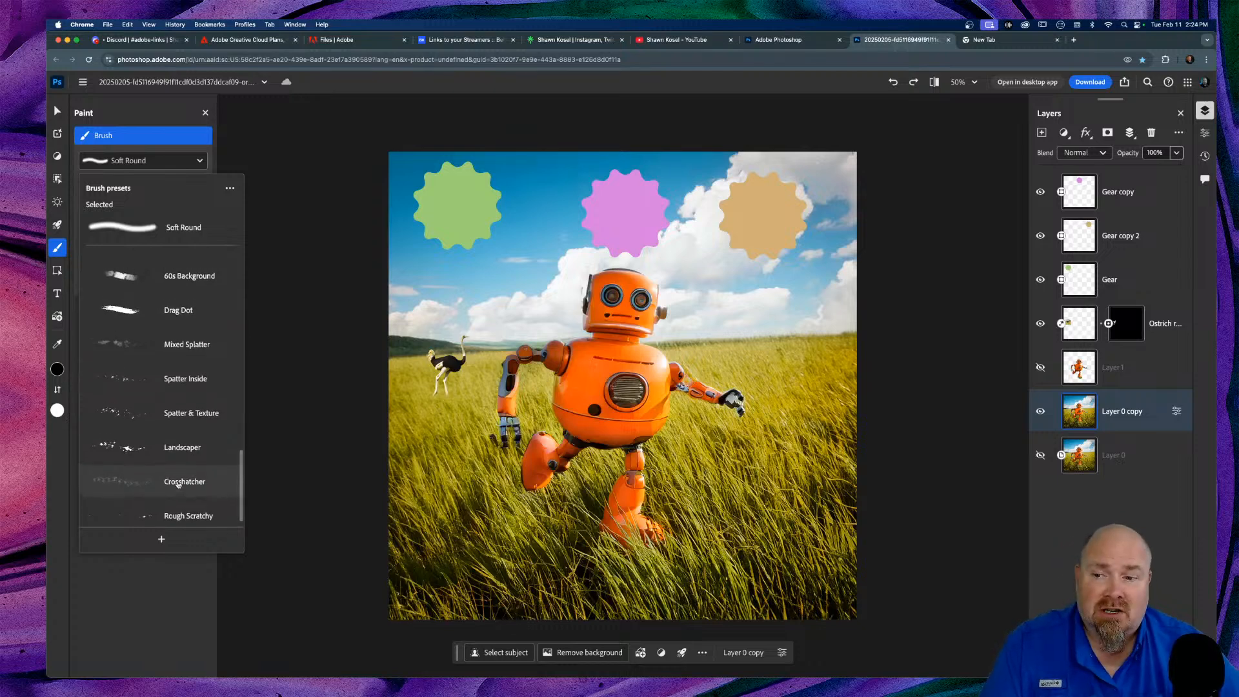
pyautogui.scroll(10, 179, 484)
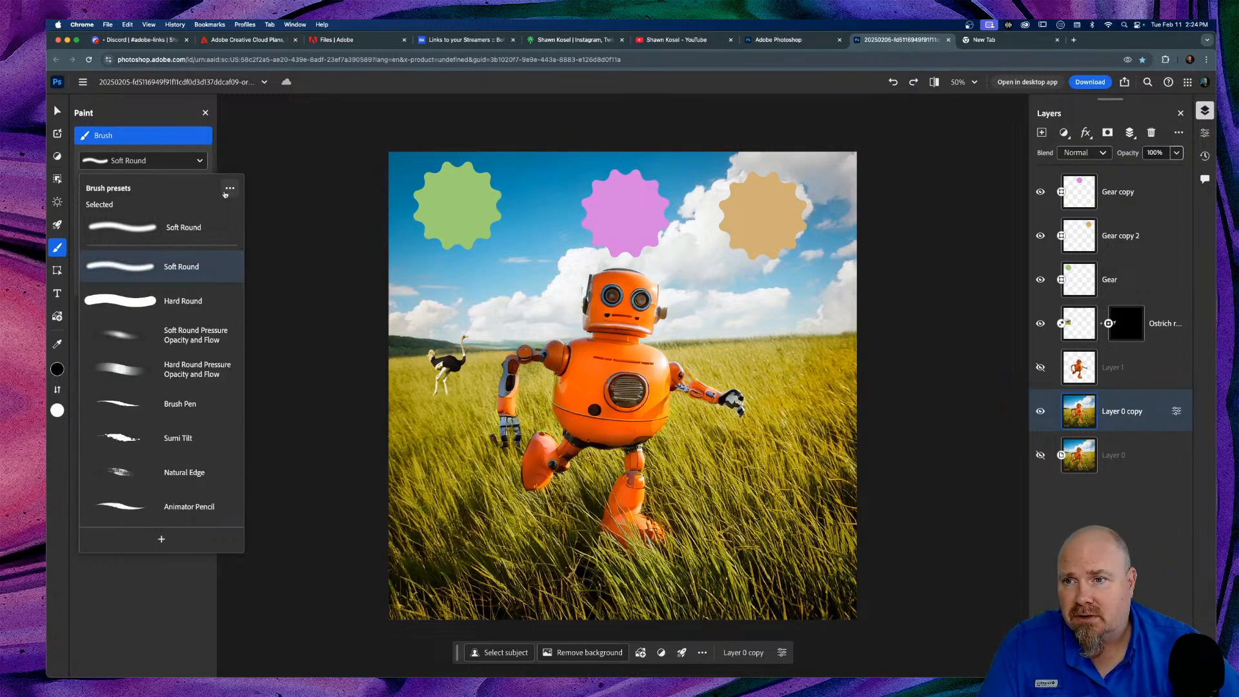
pyautogui.click(157, 260)
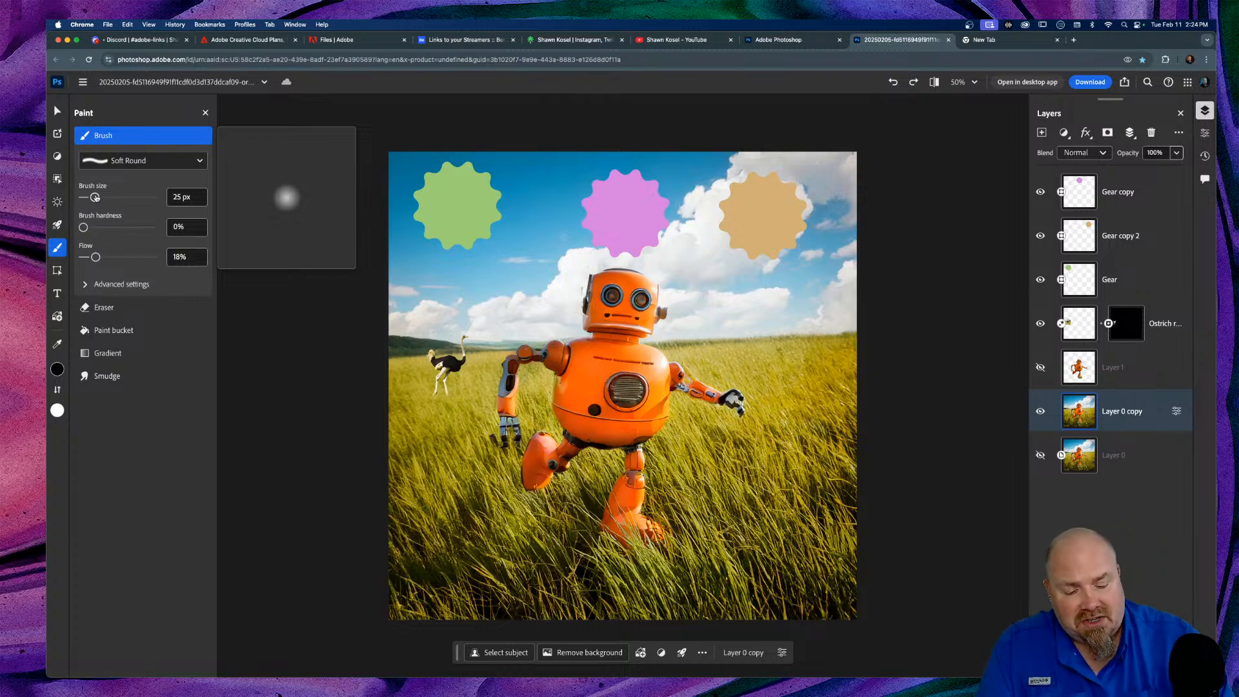
# Step: Size the Soft Round brush to 80 px, show advanced settings, and add empty Layer 2
pyautogui.moveTo(95, 197); pyautogui.dragTo(96, 197)
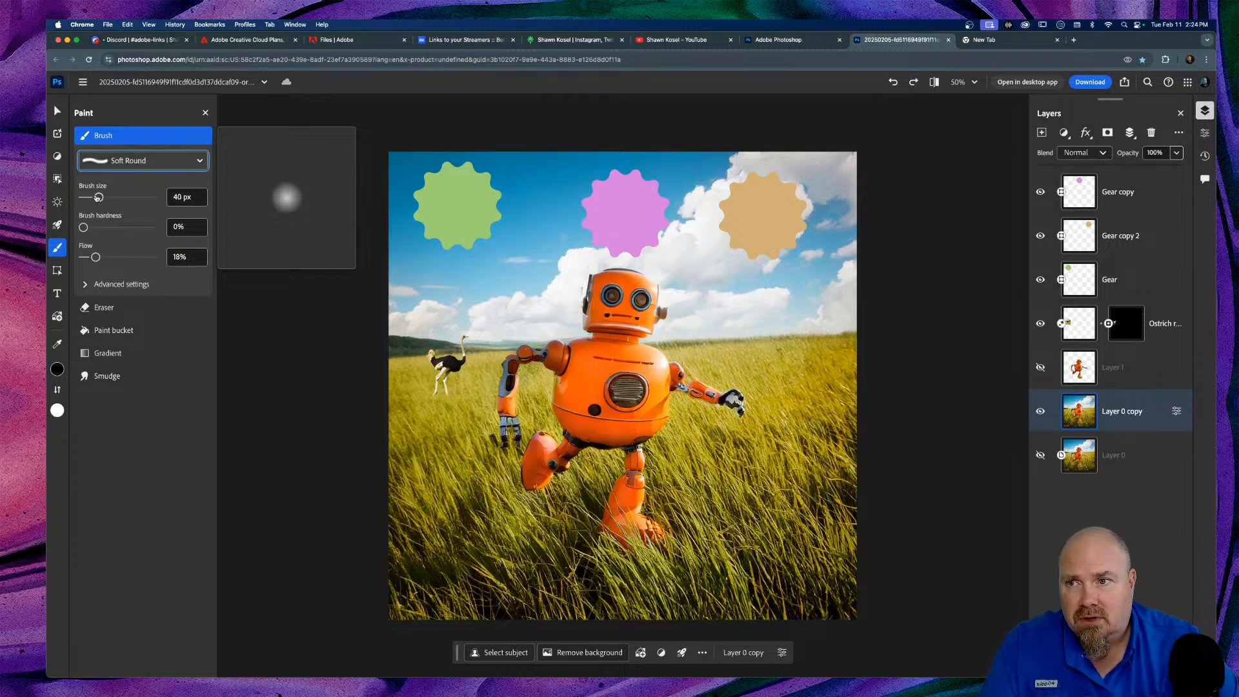
pyautogui.press(']')
pyautogui.press(']')
pyautogui.press(']')
pyautogui.press(']')
pyautogui.press(']')
pyautogui.press(']')
pyautogui.press(']')
pyautogui.press(']')
pyautogui.press(']')
pyautogui.press(']')
pyautogui.press(']')
pyautogui.press(']')
pyautogui.press(']')
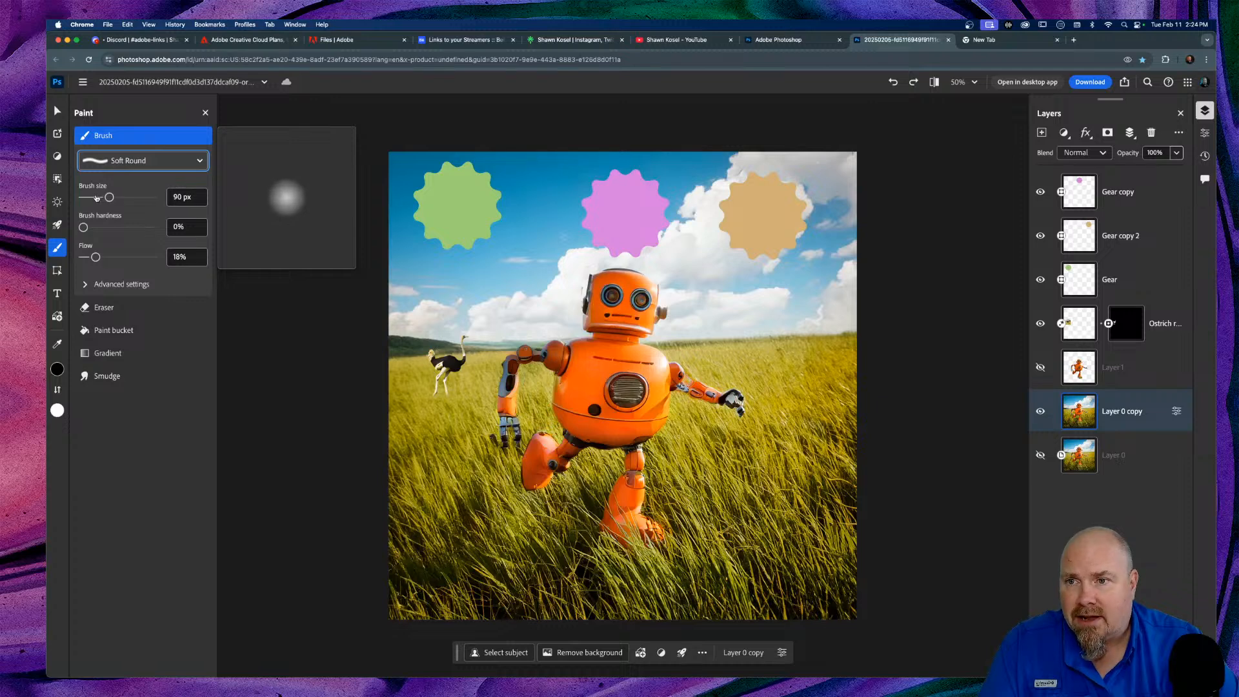
pyautogui.press('[')
pyautogui.press('[')
pyautogui.press('[')
pyautogui.press('[')
pyautogui.press('[')
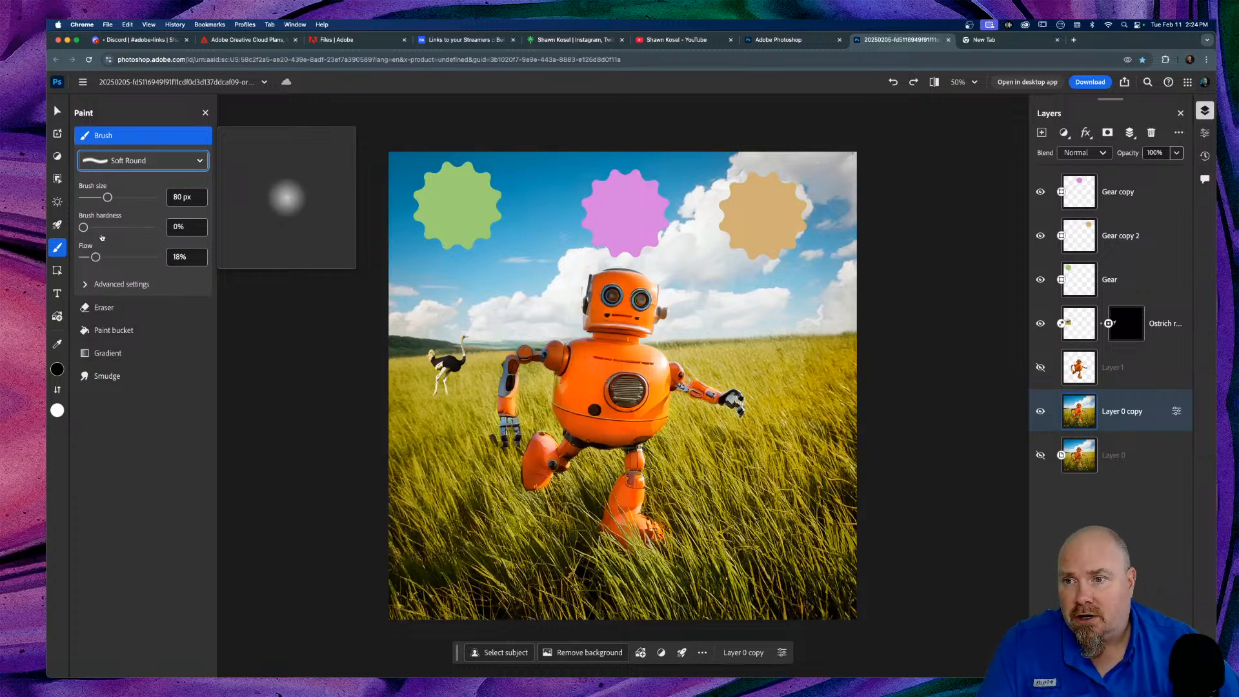
pyautogui.click(85, 285)
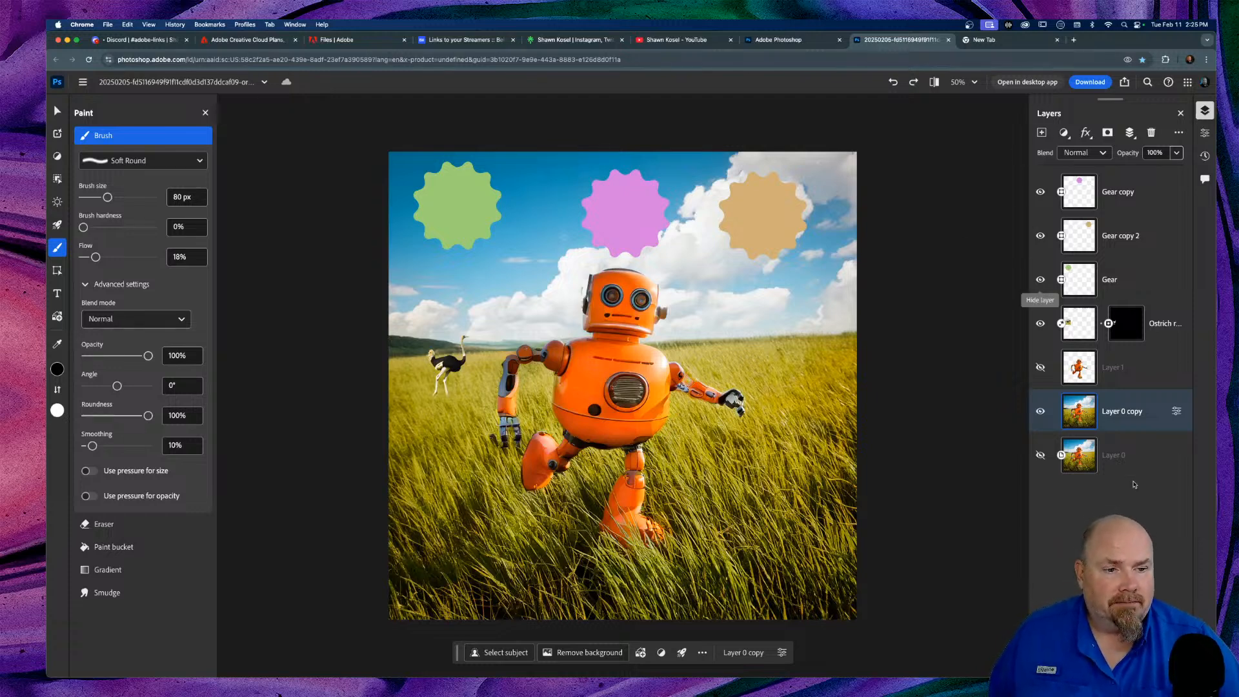
pyautogui.click(1043, 134)
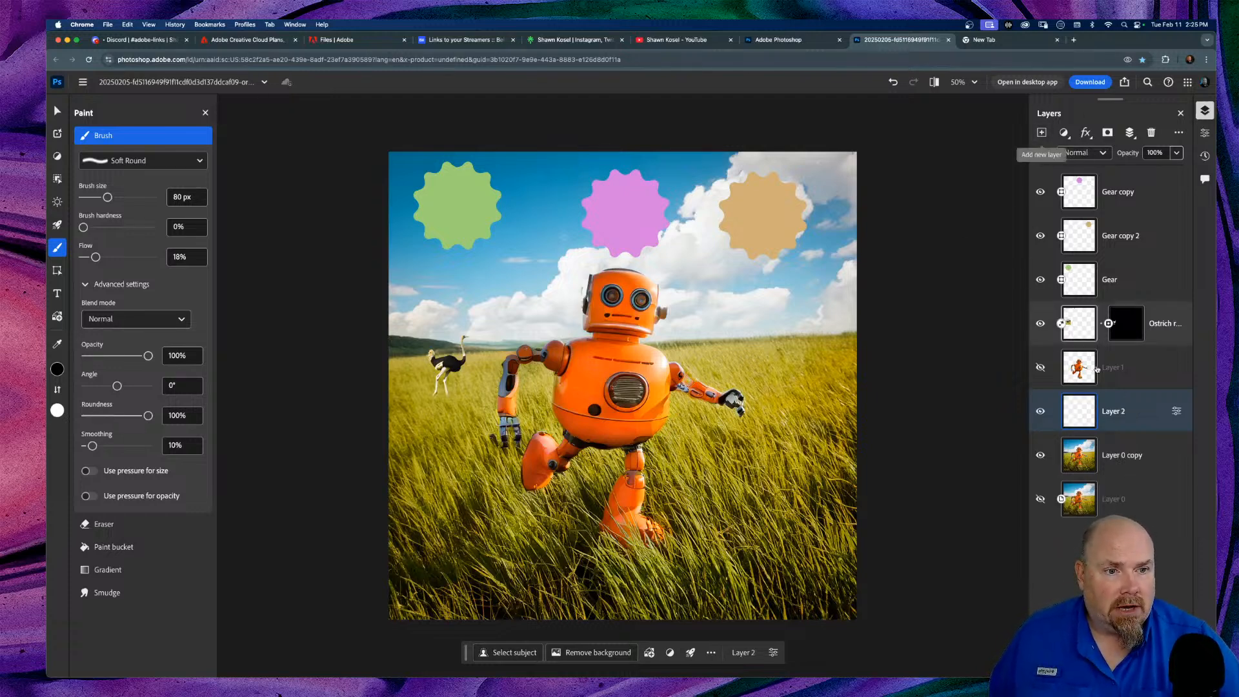
# Step: Move Layer 2 to the top, enlarge the brush to 150 px, and paint dark sky strokes
pyautogui.moveTo(1155, 411); pyautogui.dragTo(1147, 191)
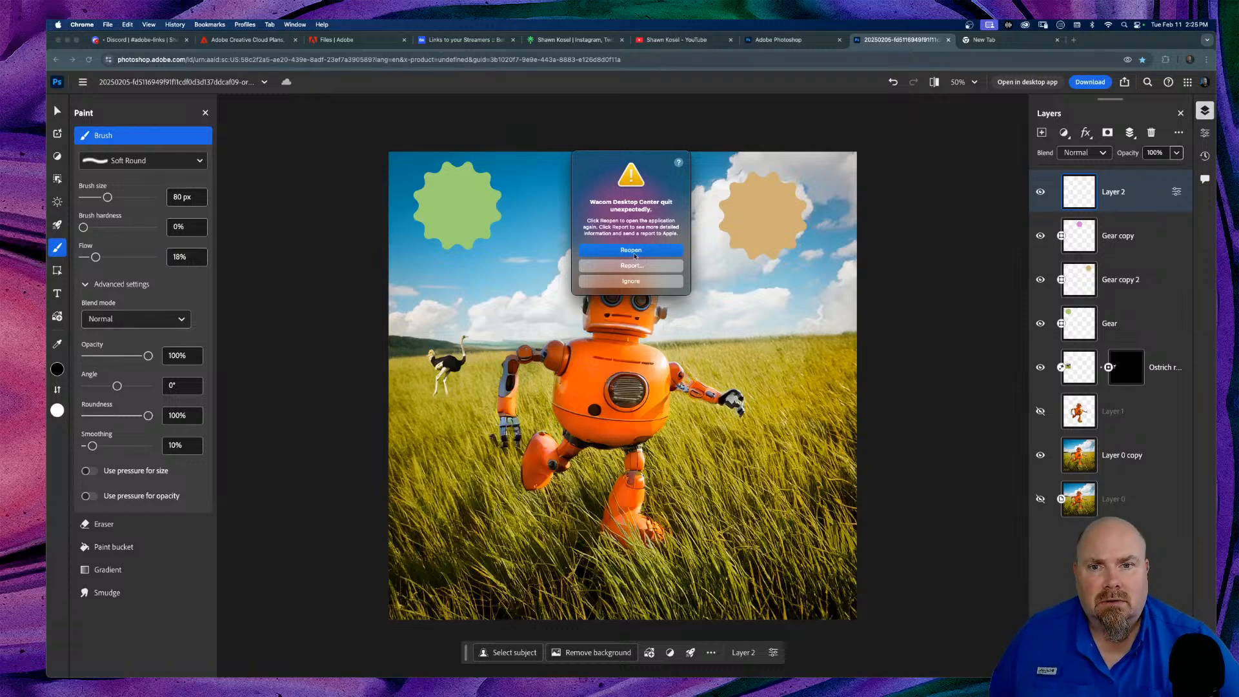
pyautogui.click(631, 281)
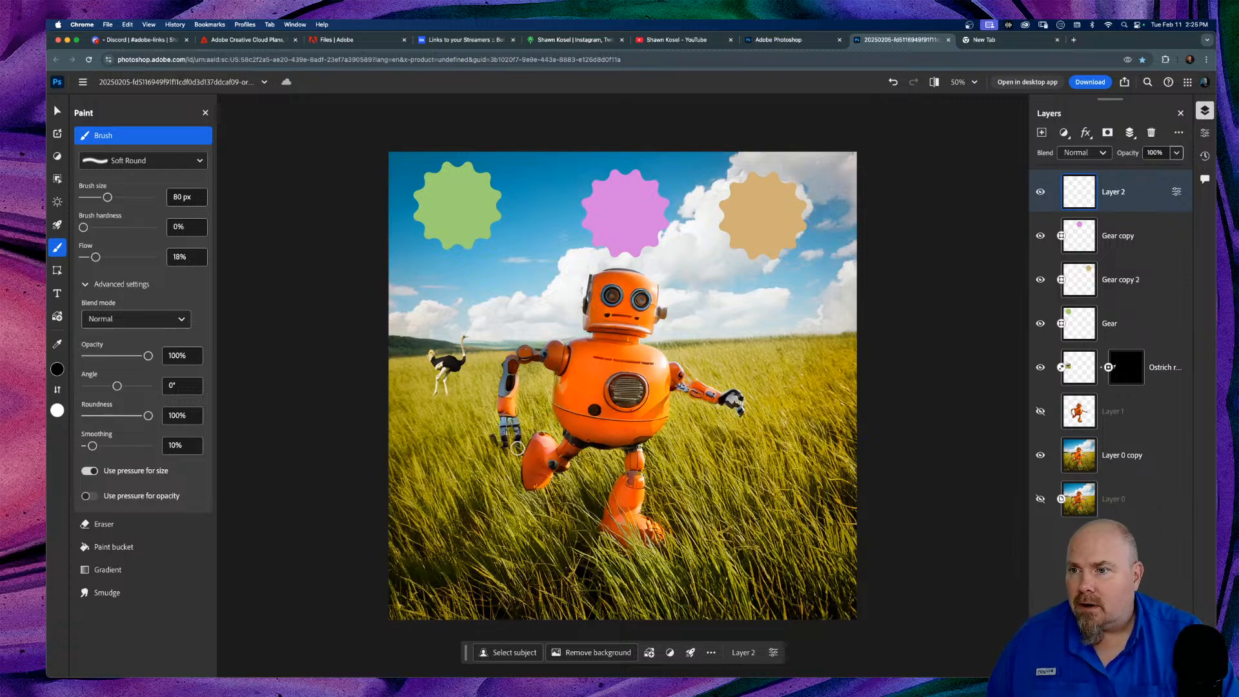
pyautogui.press(']')
pyautogui.press(']')
pyautogui.press(']')
pyautogui.press(']')
pyautogui.moveTo(439, 299)
pyautogui.mouseDown()
pyautogui.moveTo(504, 355)
pyautogui.moveTo(462, 329)
pyautogui.moveTo(488, 322)
pyautogui.moveTo(504, 286)
pyautogui.moveTo(532, 293)
pyautogui.moveTo(528, 261)
pyautogui.moveTo(558, 290)
pyautogui.moveTo(530, 234)
pyautogui.moveTo(532, 215)
pyautogui.moveTo(565, 235)
pyautogui.mouseUp()
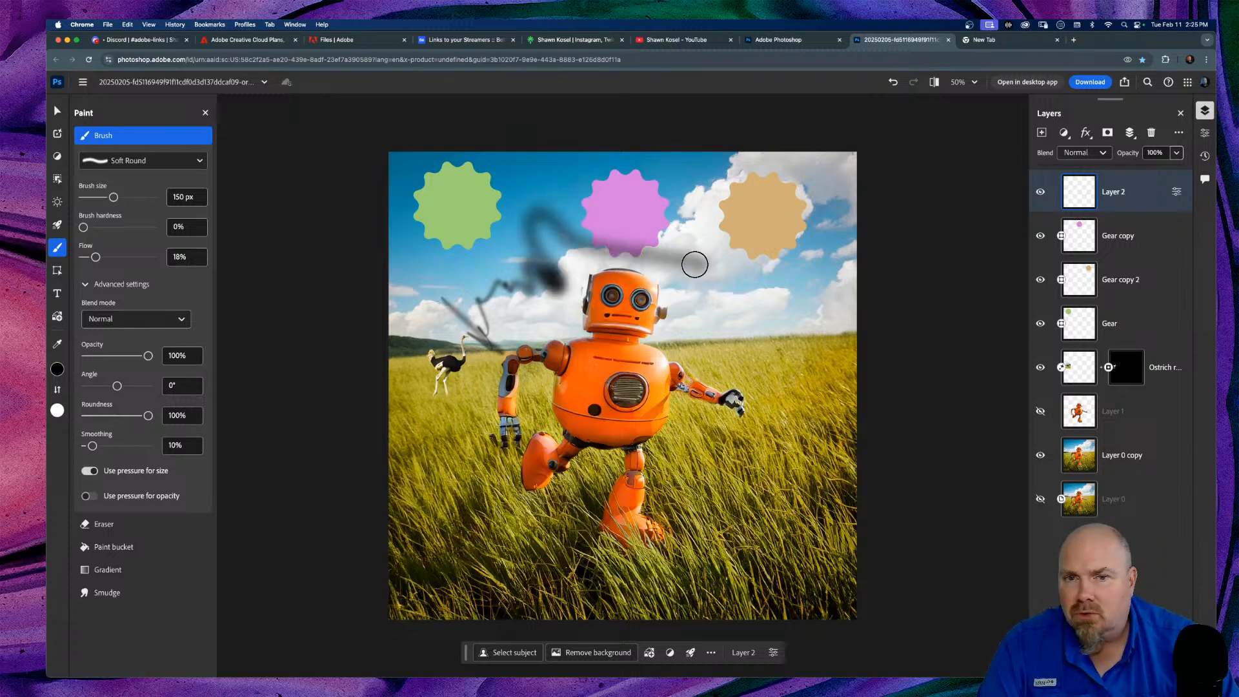
pyautogui.moveTo(705, 306)
pyautogui.mouseDown()
pyautogui.moveTo(755, 337)
pyautogui.moveTo(749, 305)
pyautogui.moveTo(764, 278)
pyautogui.moveTo(831, 321)
pyautogui.moveTo(750, 381)
pyautogui.moveTo(778, 346)
pyautogui.moveTo(809, 400)
pyautogui.moveTo(806, 389)
pyautogui.moveTo(804, 424)
pyautogui.moveTo(742, 337)
pyautogui.mouseUp()
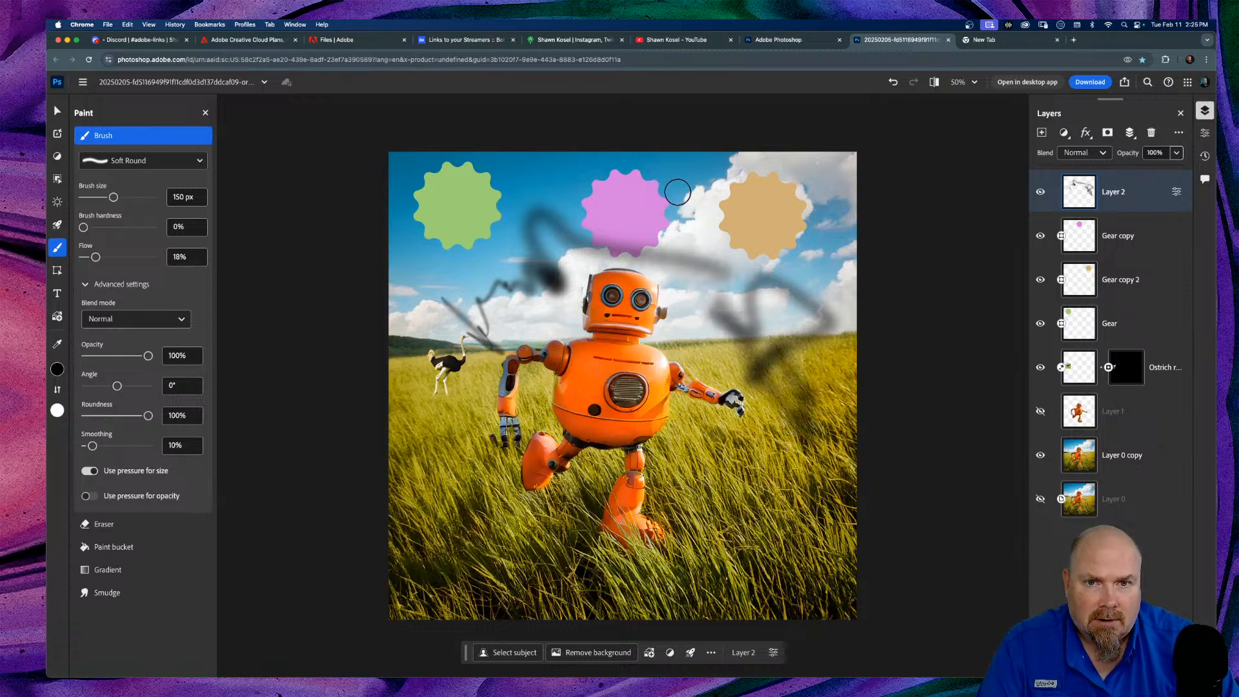
pyautogui.moveTo(675, 184)
pyautogui.mouseDown()
pyautogui.moveTo(698, 176)
pyautogui.moveTo(716, 195)
pyautogui.moveTo(709, 210)
pyautogui.moveTo(678, 215)
pyautogui.moveTo(659, 199)
pyautogui.moveTo(693, 184)
pyautogui.moveTo(711, 189)
pyautogui.moveTo(693, 211)
pyautogui.moveTo(647, 213)
pyautogui.mouseUp()
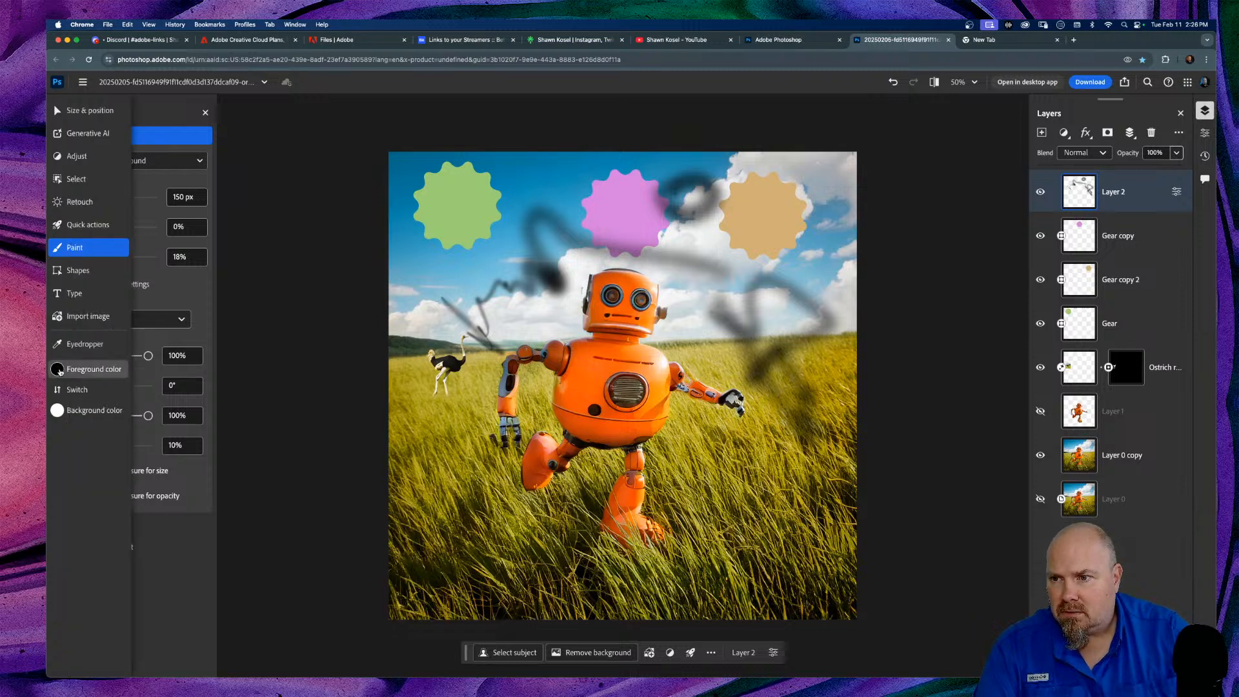
# Step: Set the foreground colour to magenta #DB1AD8
pyautogui.click(57, 369)
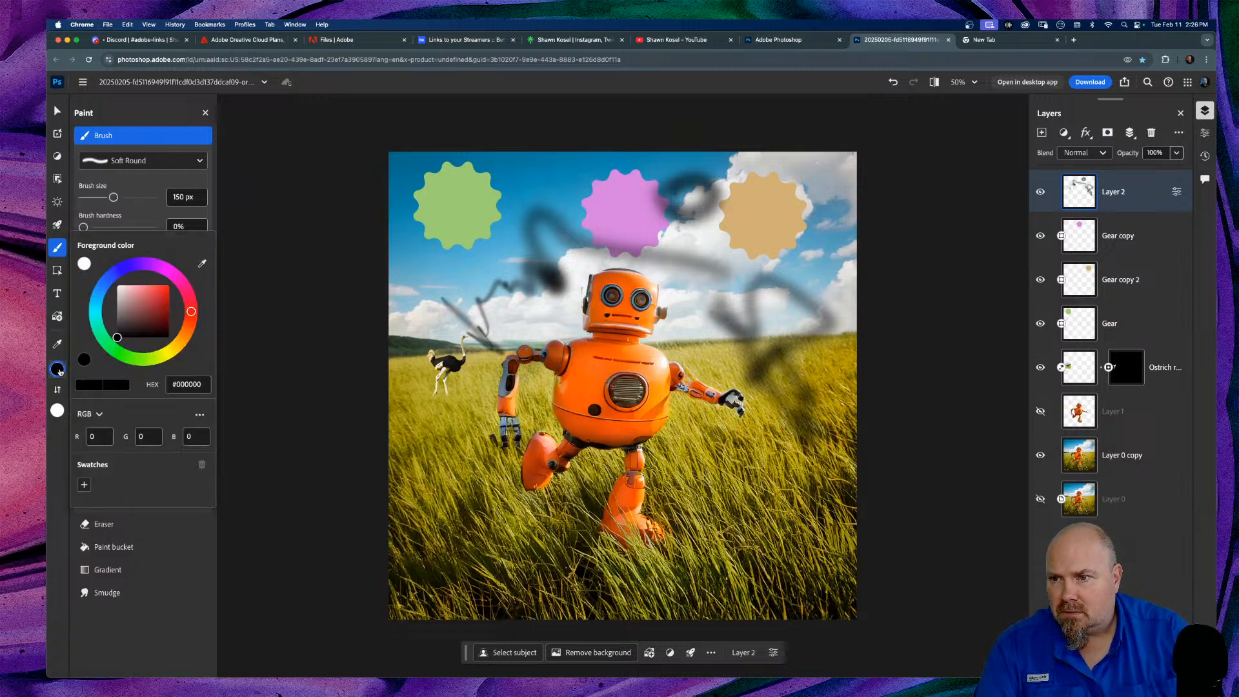
pyautogui.click(167, 271)
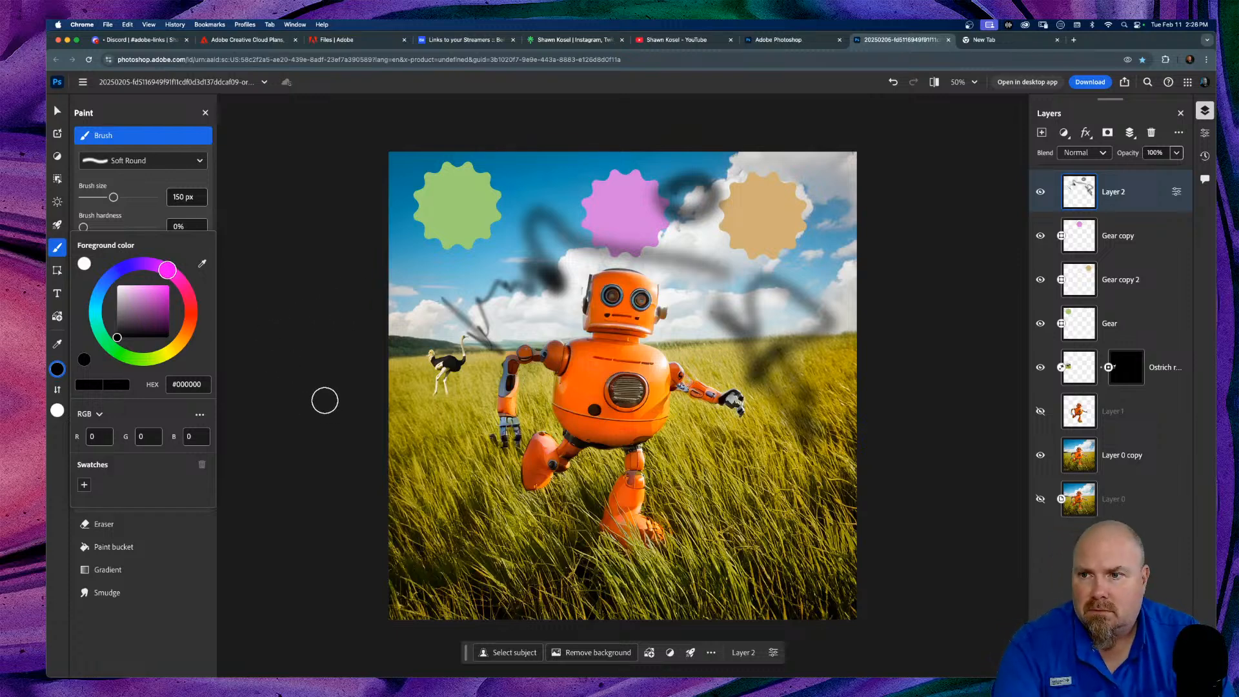
pyautogui.click(359, 316)
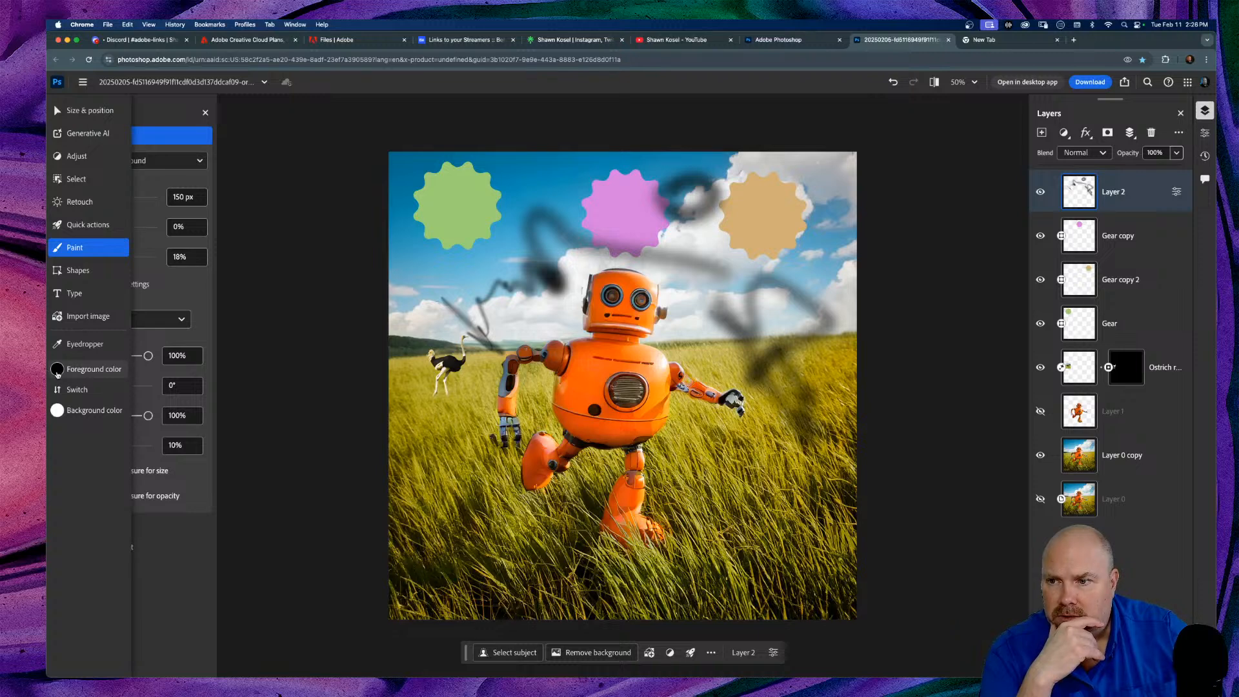
pyautogui.click(57, 372)
pyautogui.moveTo(137, 311); pyautogui.dragTo(165, 295)
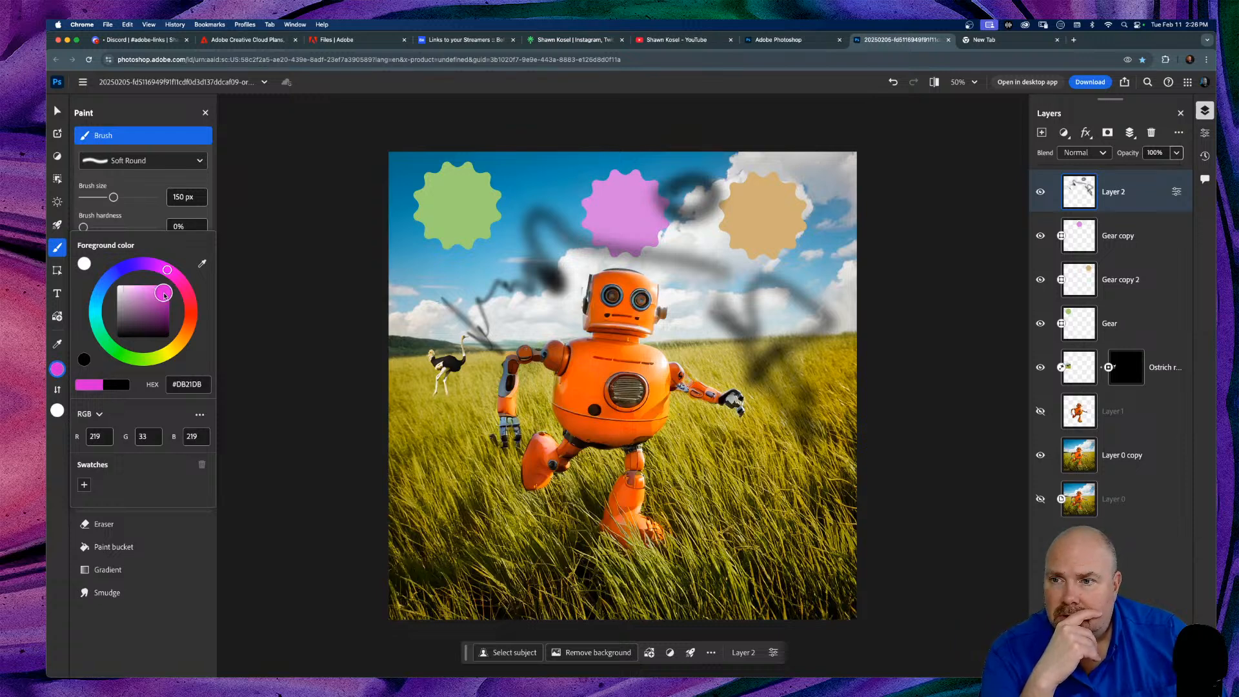
# Step: Paint magenta strokes at 100% flow across sky, gear and grass, then delete Layer 2
pyautogui.click(295, 339)
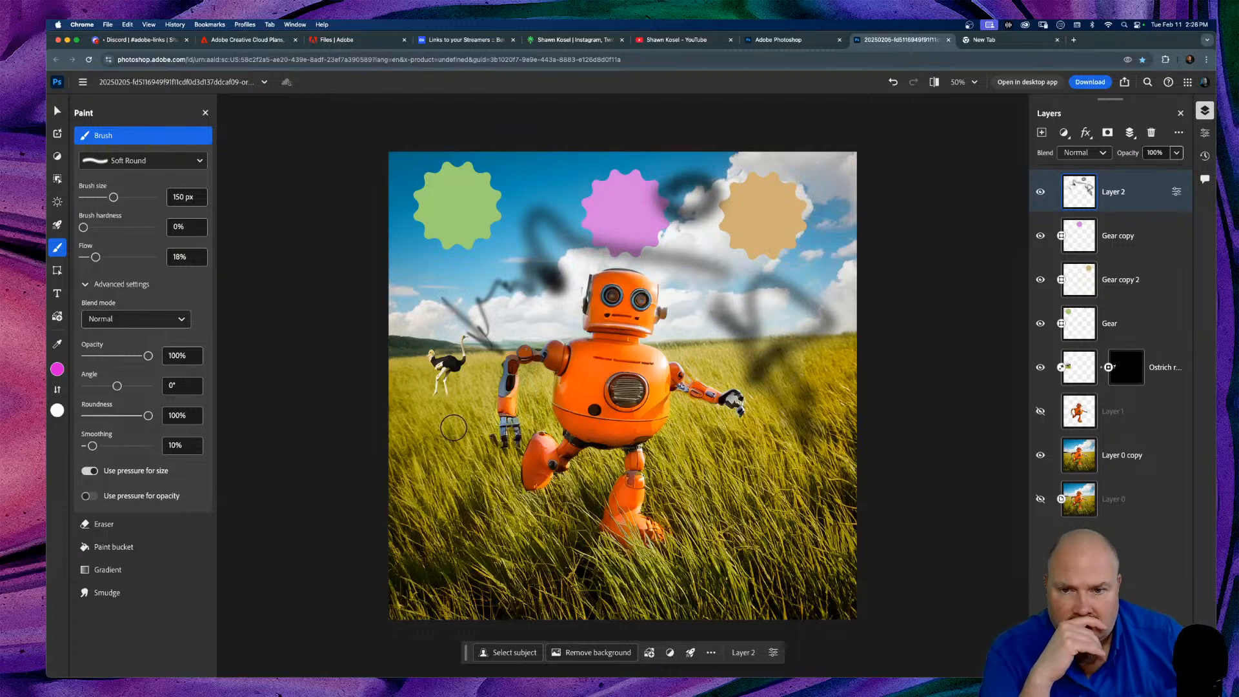
pyautogui.moveTo(395, 270)
pyautogui.mouseDown()
pyautogui.moveTo(455, 281)
pyautogui.moveTo(463, 300)
pyautogui.moveTo(487, 254)
pyautogui.mouseUp()
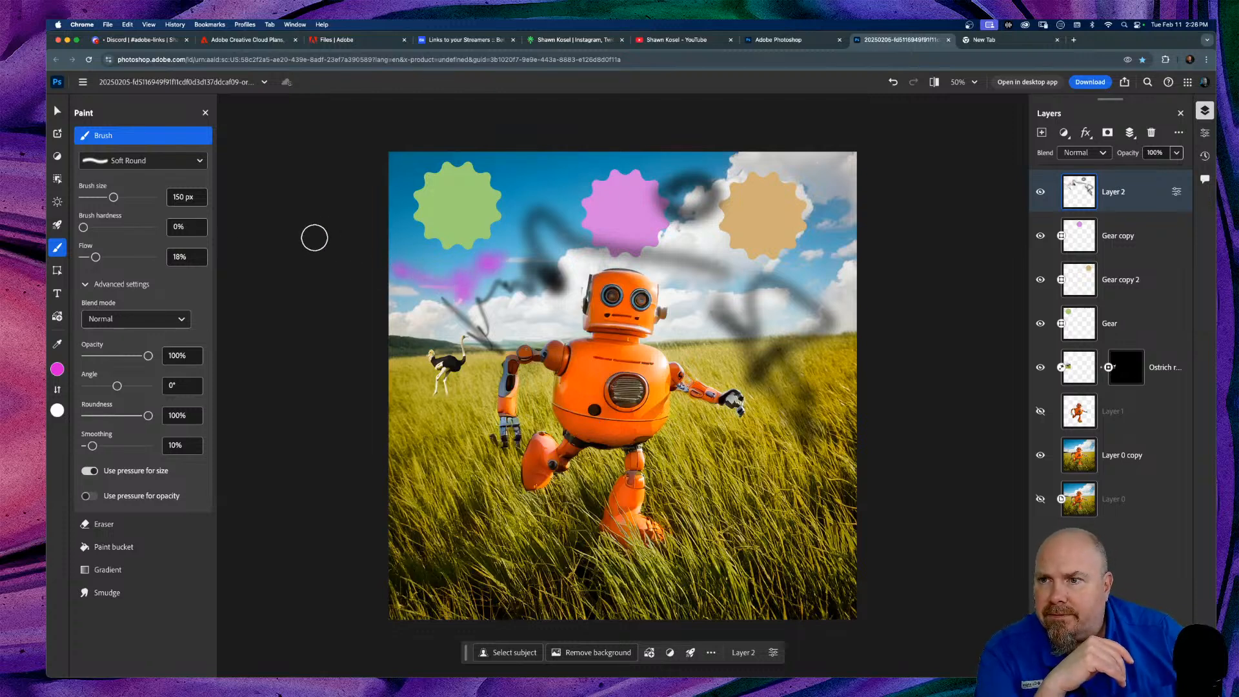
pyautogui.moveTo(100, 257); pyautogui.dragTo(153, 257)
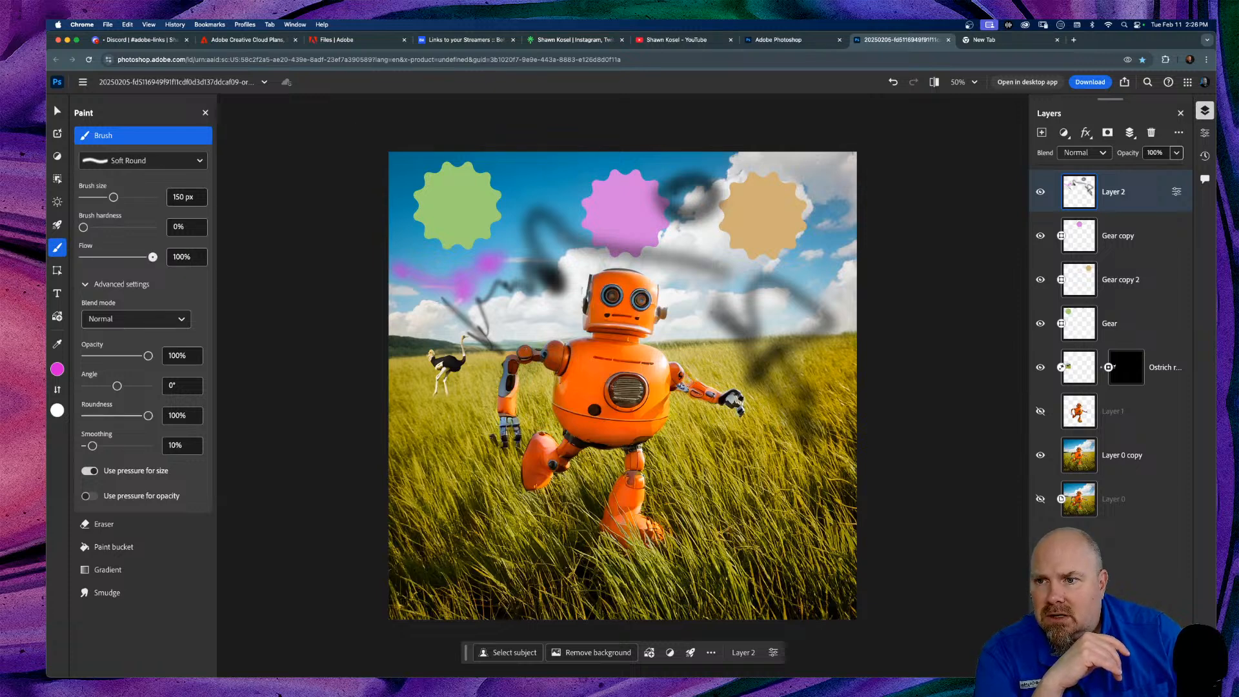
pyautogui.moveTo(517, 281)
pyautogui.mouseDown()
pyautogui.moveTo(557, 279)
pyautogui.moveTo(537, 238)
pyautogui.moveTo(556, 218)
pyautogui.moveTo(628, 282)
pyautogui.moveTo(675, 278)
pyautogui.moveTo(677, 262)
pyautogui.moveTo(729, 300)
pyautogui.moveTo(777, 303)
pyautogui.moveTo(810, 277)
pyautogui.mouseUp()
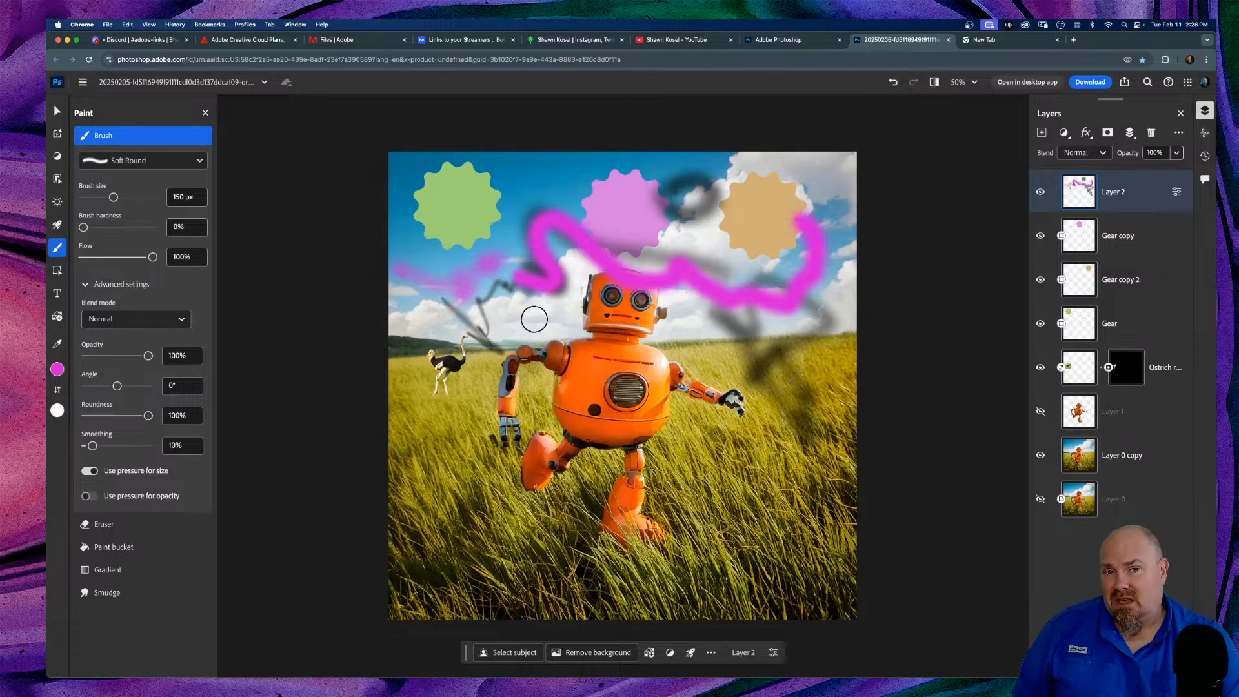
pyautogui.moveTo(461, 211)
pyautogui.mouseDown()
pyautogui.moveTo(444, 208)
pyautogui.moveTo(498, 227)
pyautogui.moveTo(490, 220)
pyautogui.mouseUp()
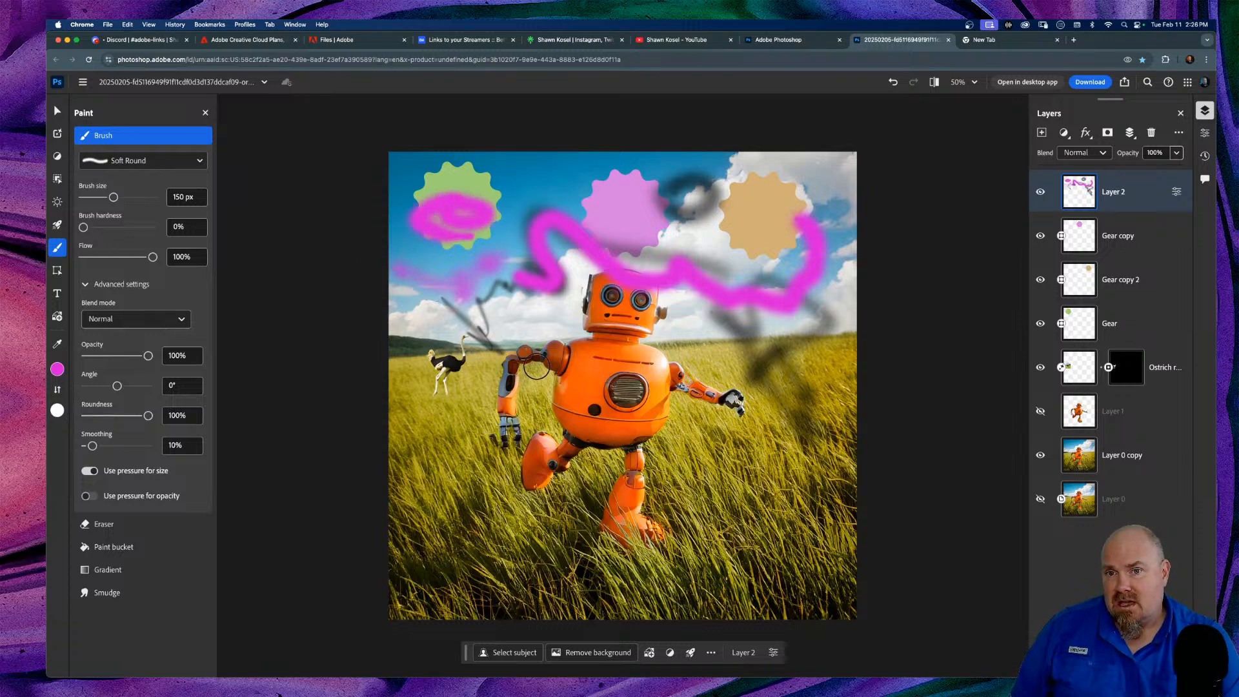
pyautogui.moveTo(468, 454)
pyautogui.mouseDown()
pyautogui.moveTo(506, 514)
pyautogui.moveTo(591, 558)
pyautogui.mouseUp()
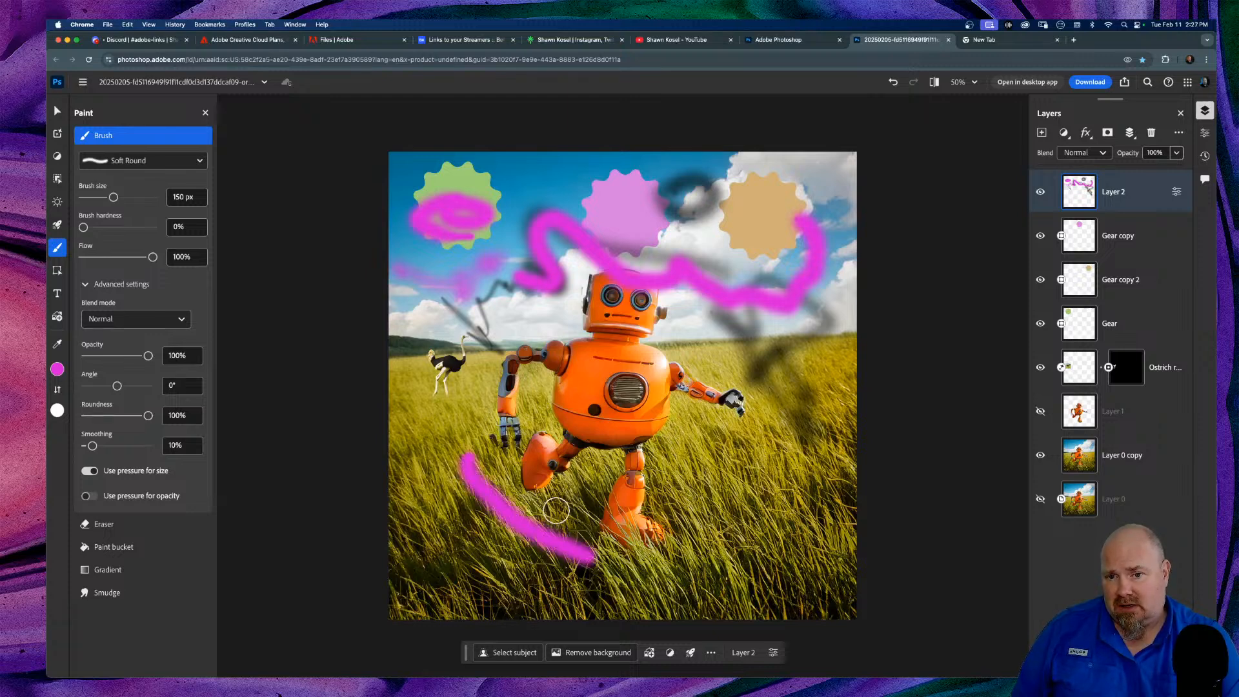
pyautogui.moveTo(550, 492)
pyautogui.mouseDown()
pyautogui.moveTo(584, 472)
pyautogui.moveTo(581, 546)
pyautogui.mouseUp()
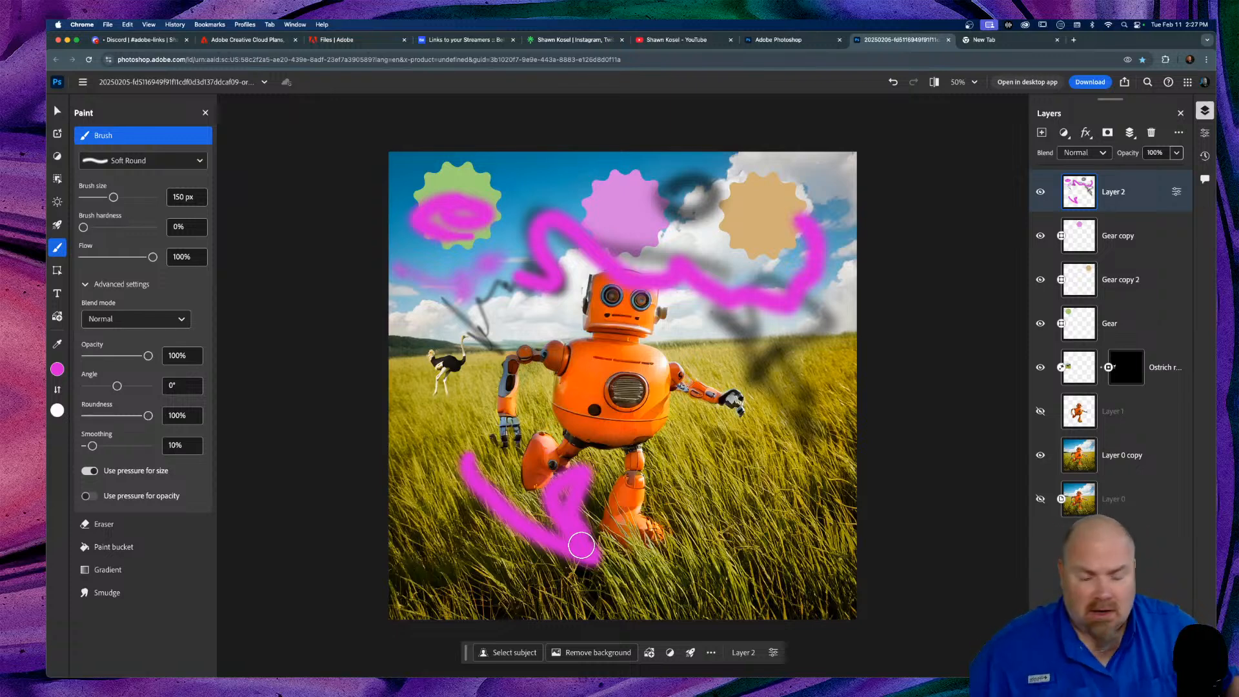
pyautogui.moveTo(743, 443)
pyautogui.mouseDown()
pyautogui.moveTo(705, 458)
pyautogui.moveTo(794, 496)
pyautogui.moveTo(774, 522)
pyautogui.moveTo(702, 554)
pyautogui.mouseUp()
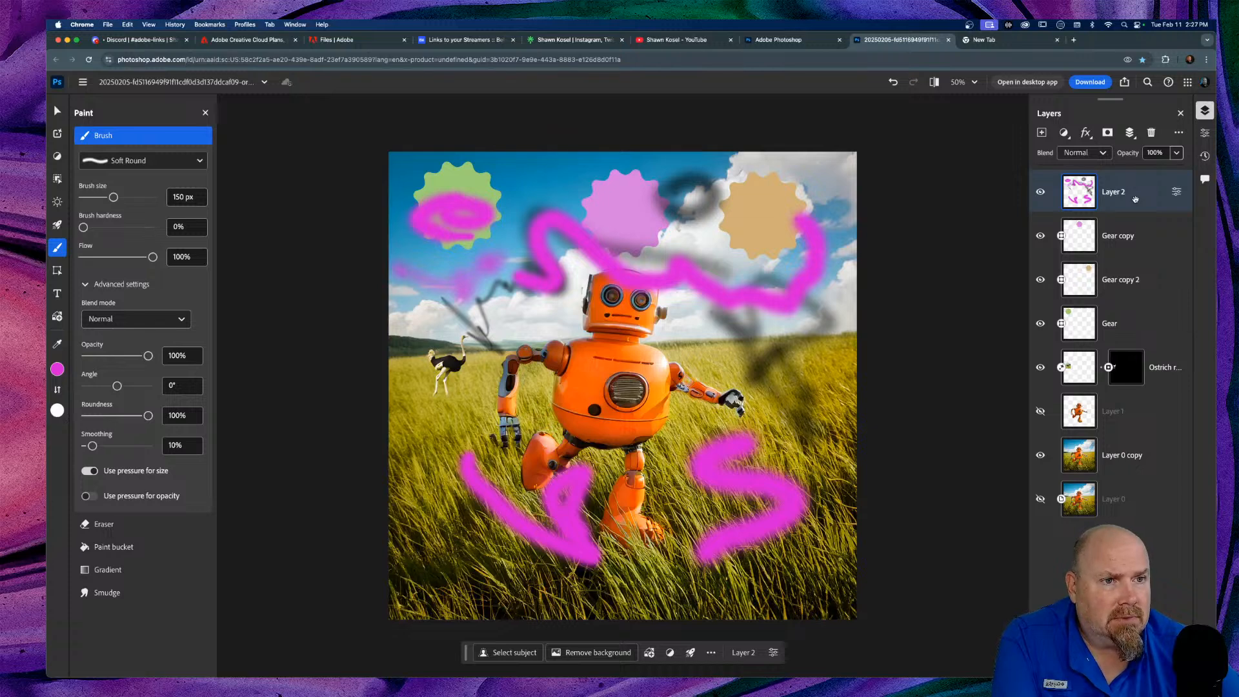
pyautogui.click(1152, 132)
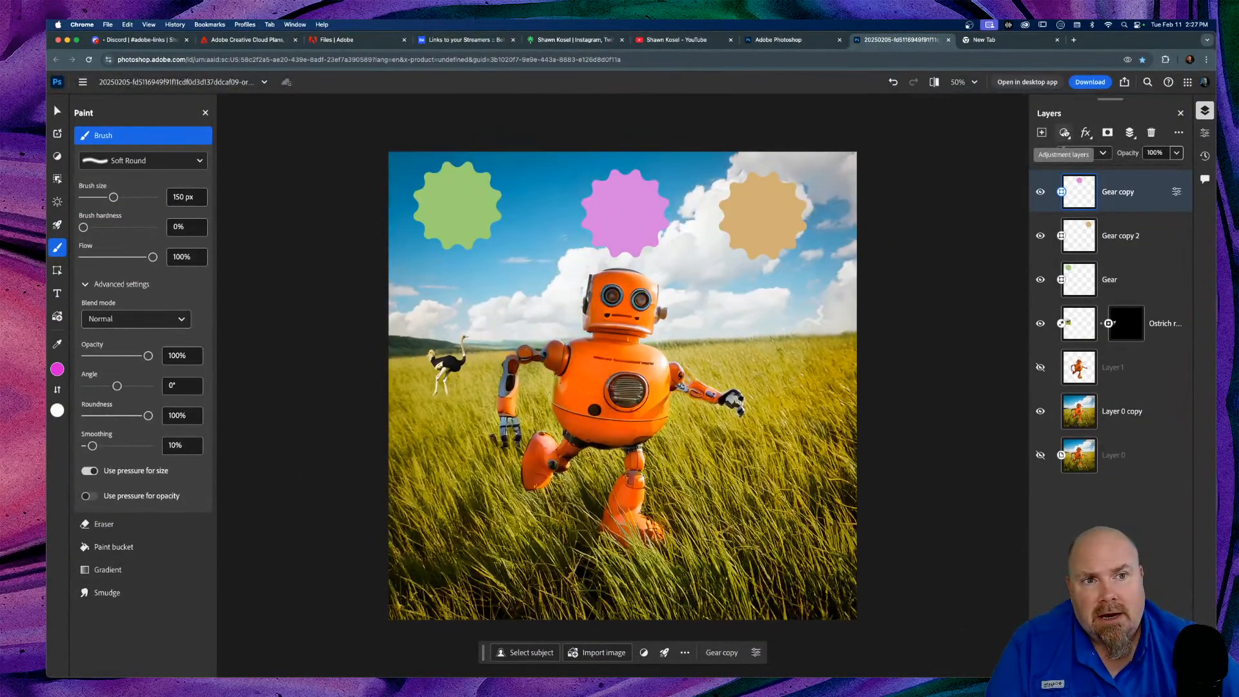
# Step: Add Layer 2 on top and drag a magenta-to-white gradient from the canvas top to bottom
pyautogui.click(1042, 133)
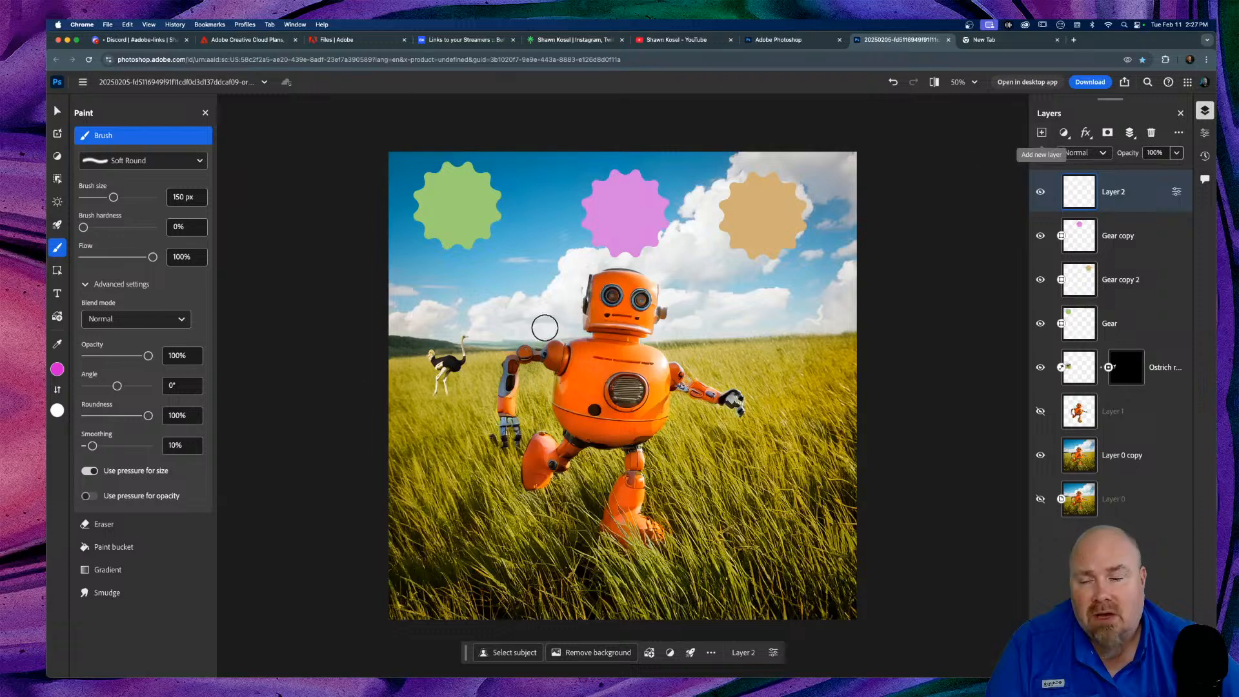
pyautogui.click(108, 569)
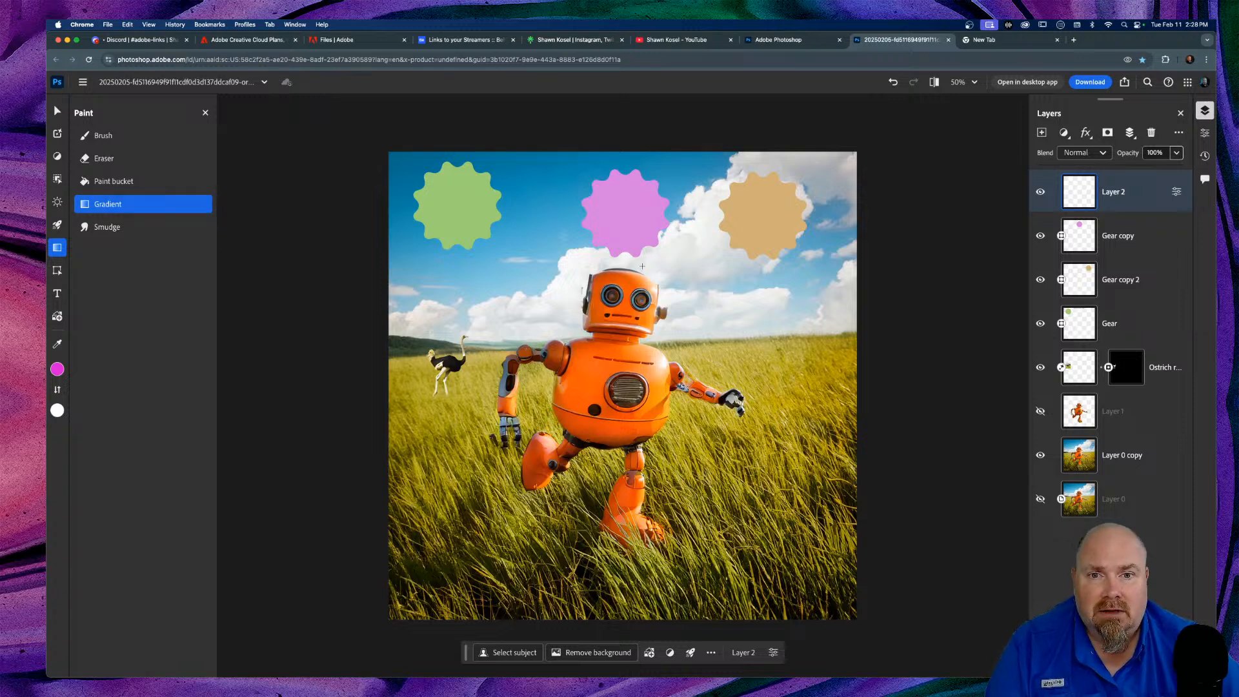
pyautogui.moveTo(551, 156); pyautogui.dragTo(626, 541)
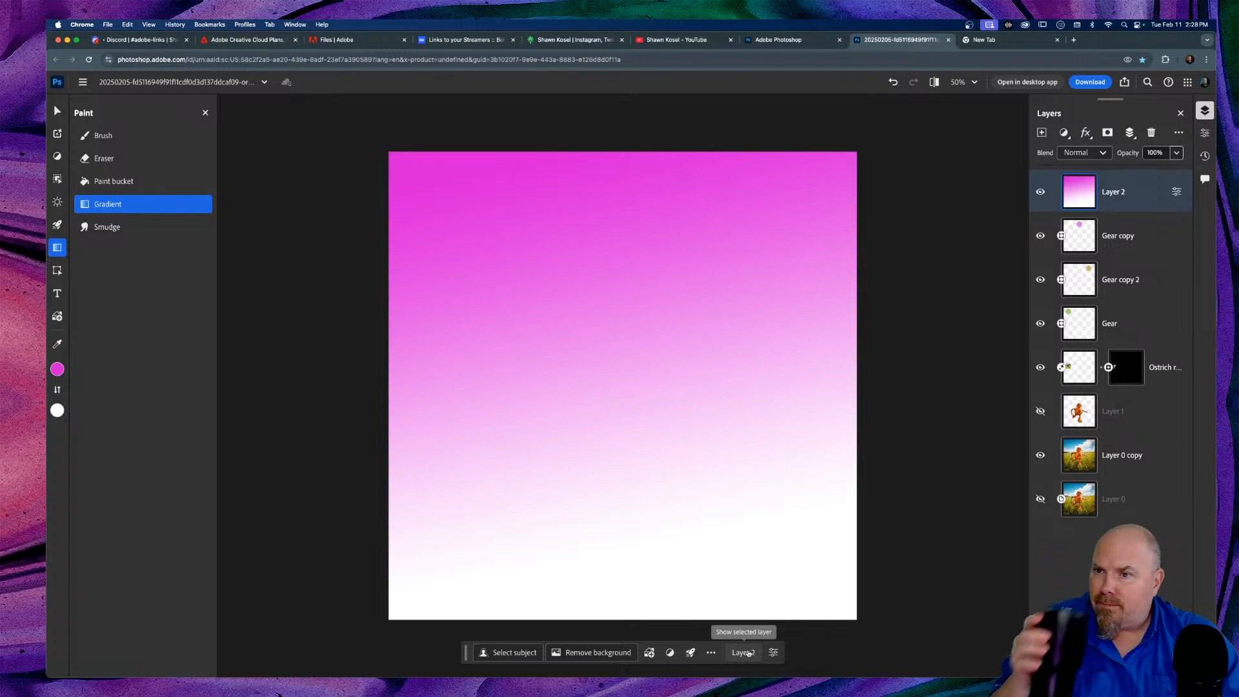
# Step: Hide the gradient Layer 2 so the robot composite shows again
pyautogui.click(103, 231)
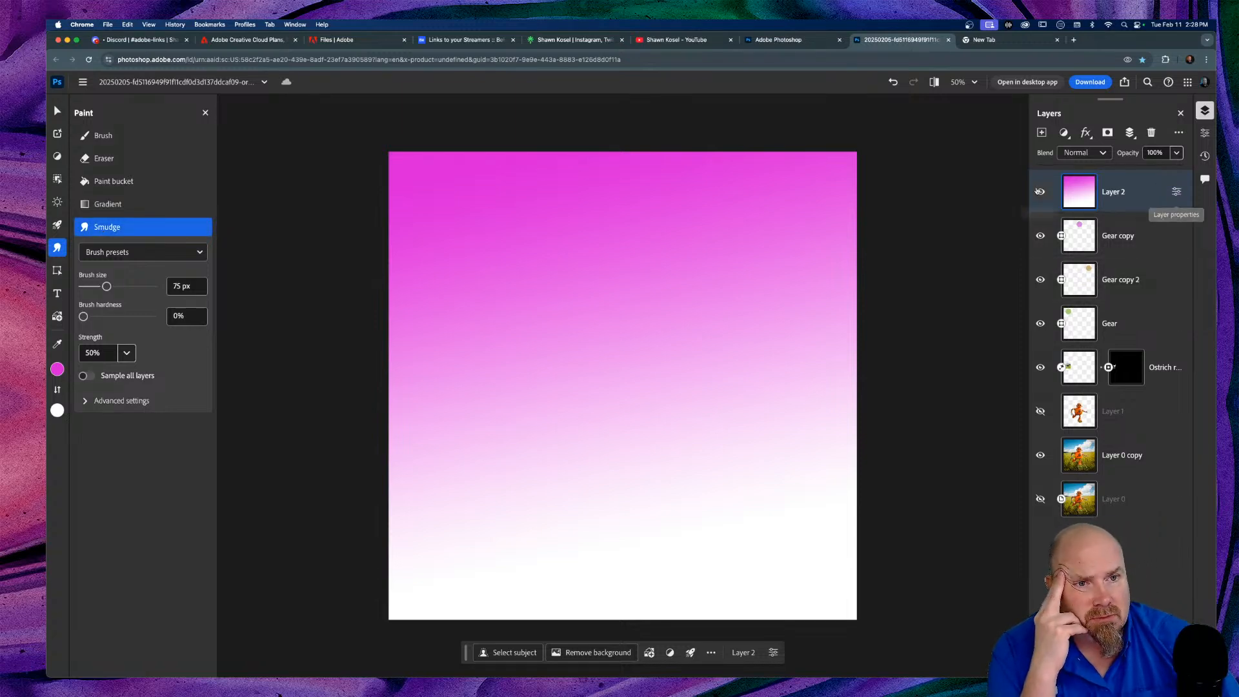
pyautogui.click(1041, 192)
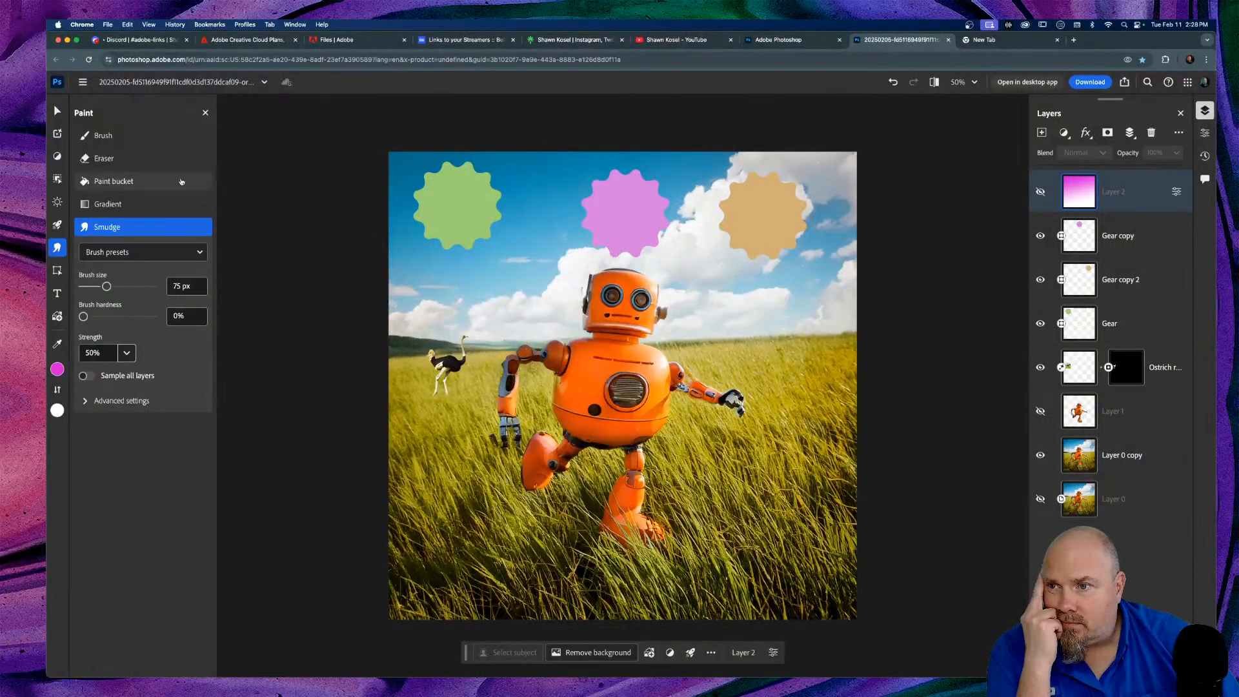
pyautogui.click(122, 136)
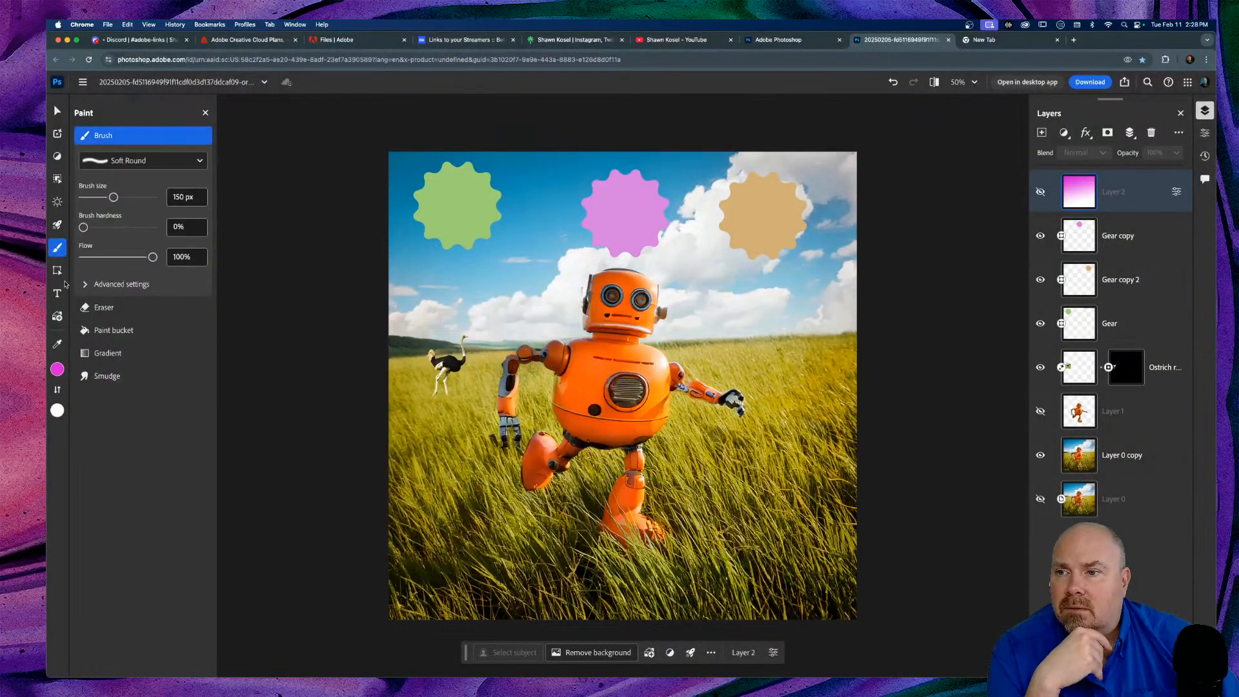
# Step: Activate the Polygon shape tool, keeping path selection limited to active layers
pyautogui.click(71, 271)
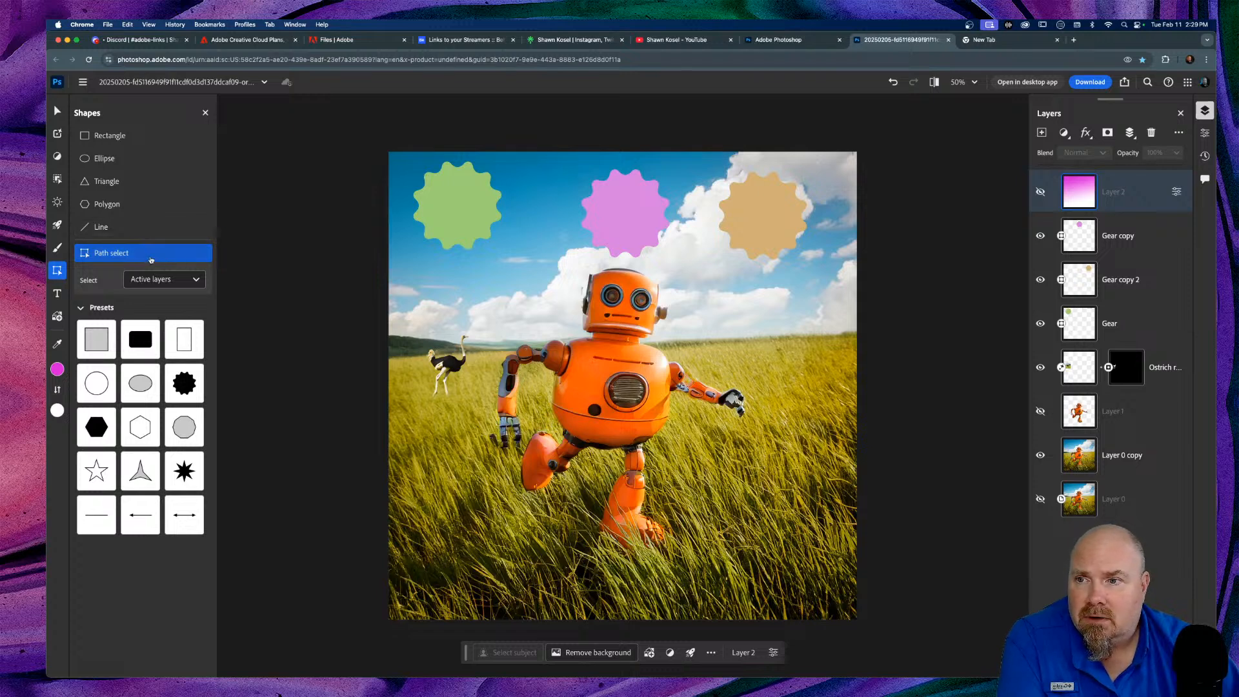
pyautogui.click(80, 309)
pyautogui.click(80, 309)
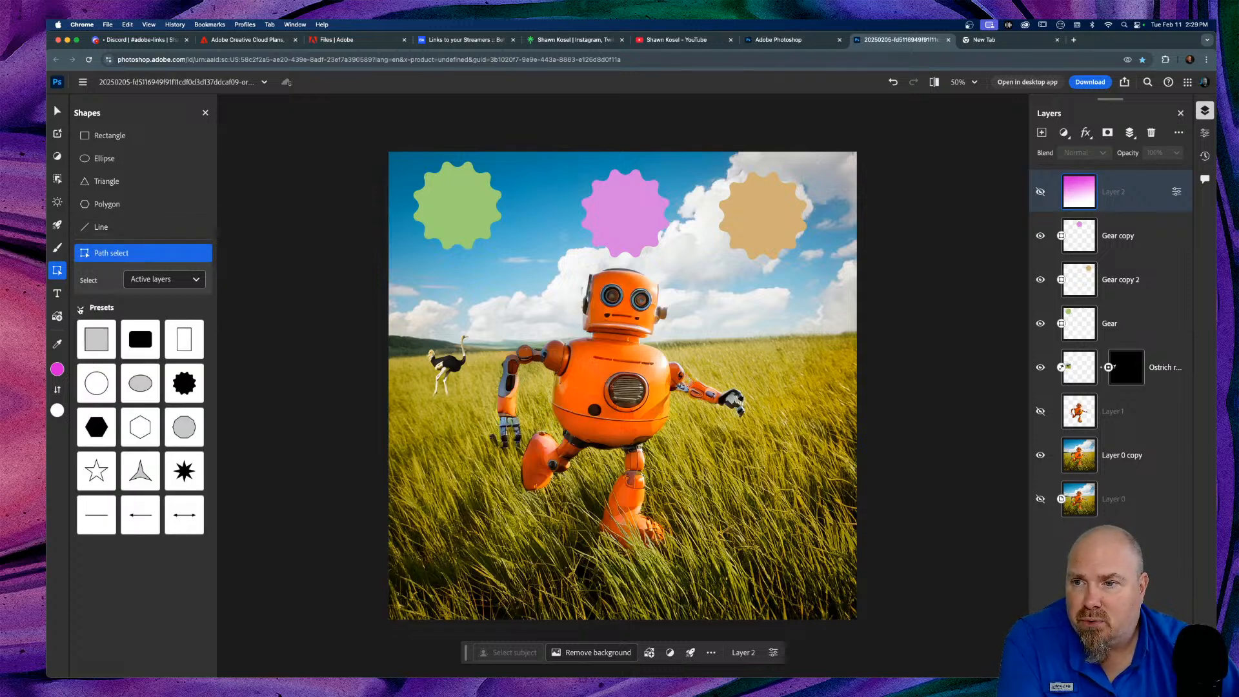
pyautogui.click(194, 280)
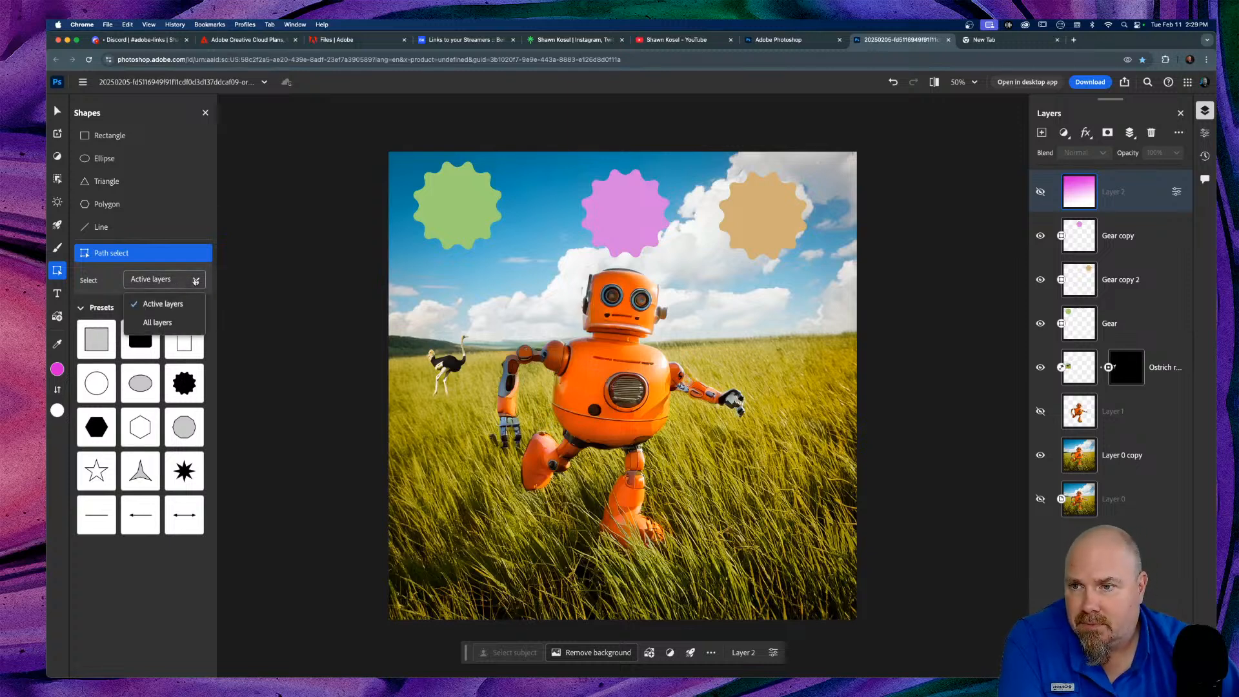
pyautogui.click(195, 280)
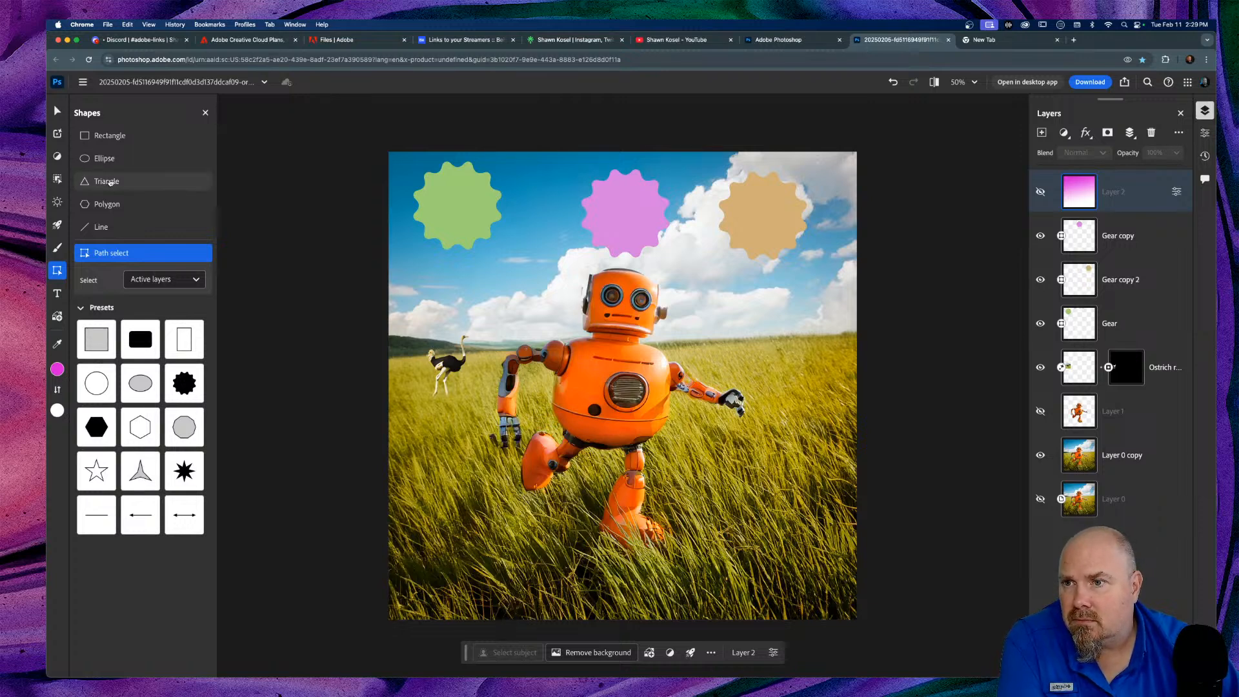
pyautogui.click(107, 204)
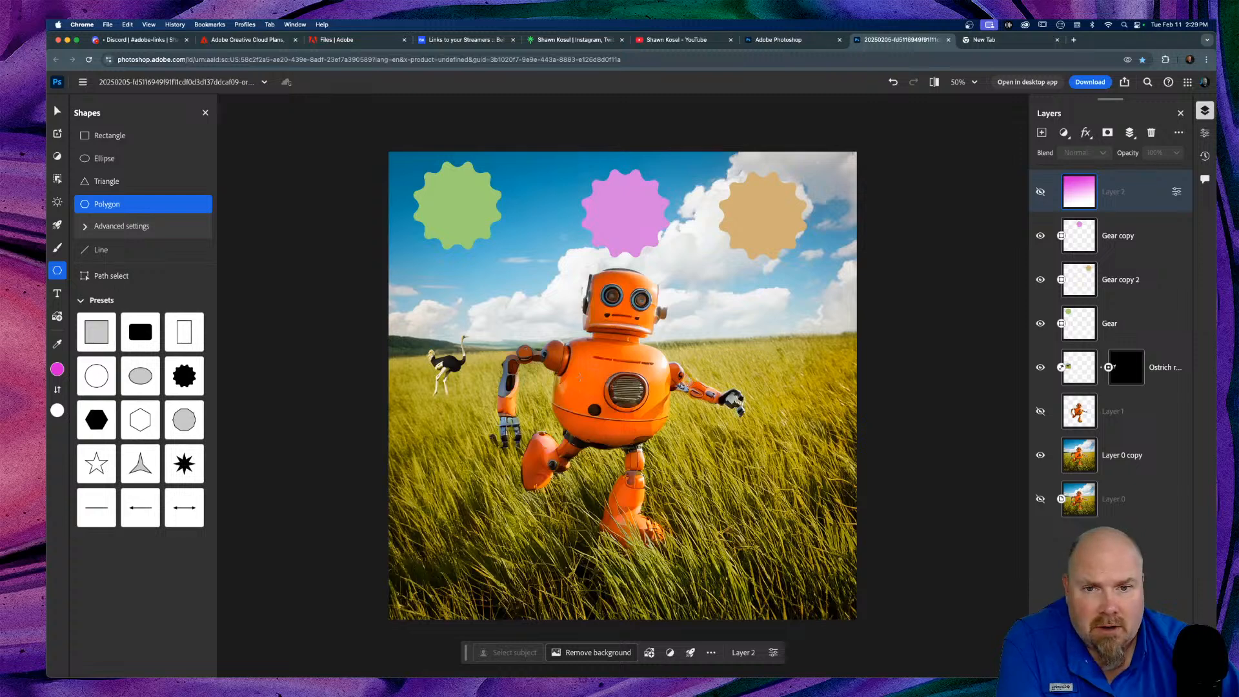
# Step: Draw a magenta pentagon left of the robot and try a thick white outline on it
pyautogui.moveTo(447, 274); pyautogui.dragTo(536, 357)
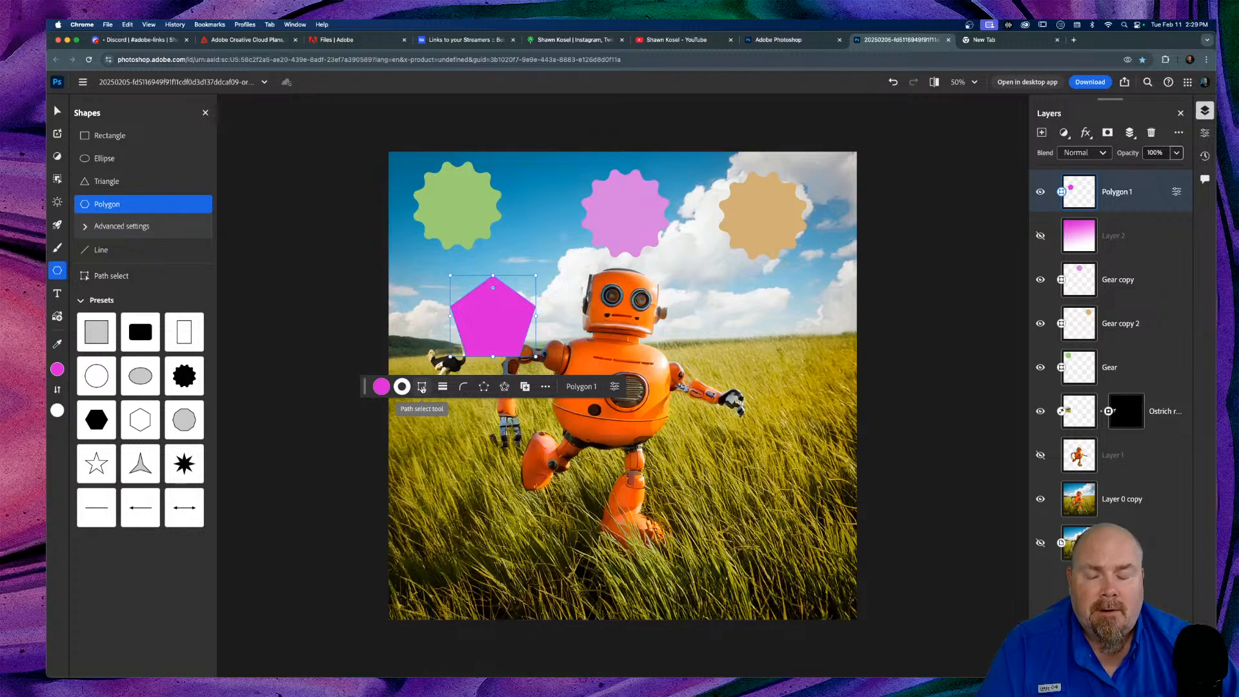
pyautogui.click(442, 387)
pyautogui.moveTo(391, 454)
pyautogui.mouseDown()
pyautogui.moveTo(420, 454)
pyautogui.moveTo(407, 454)
pyautogui.mouseUp()
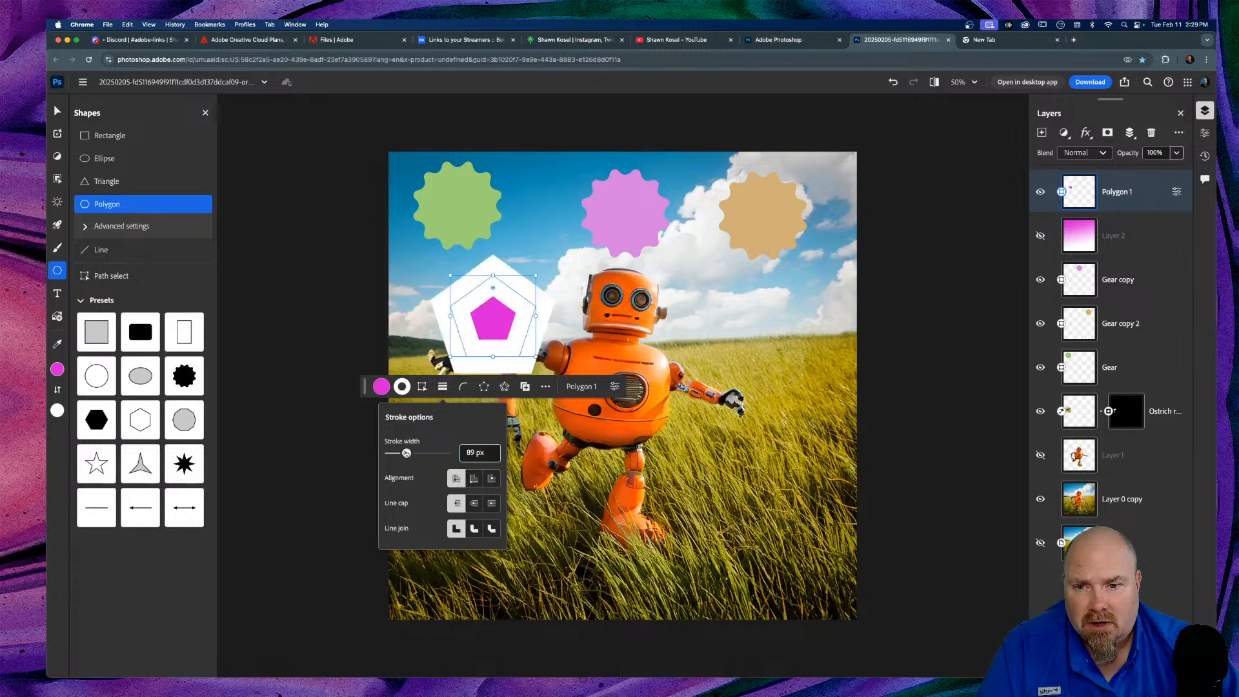
pyautogui.click(477, 483)
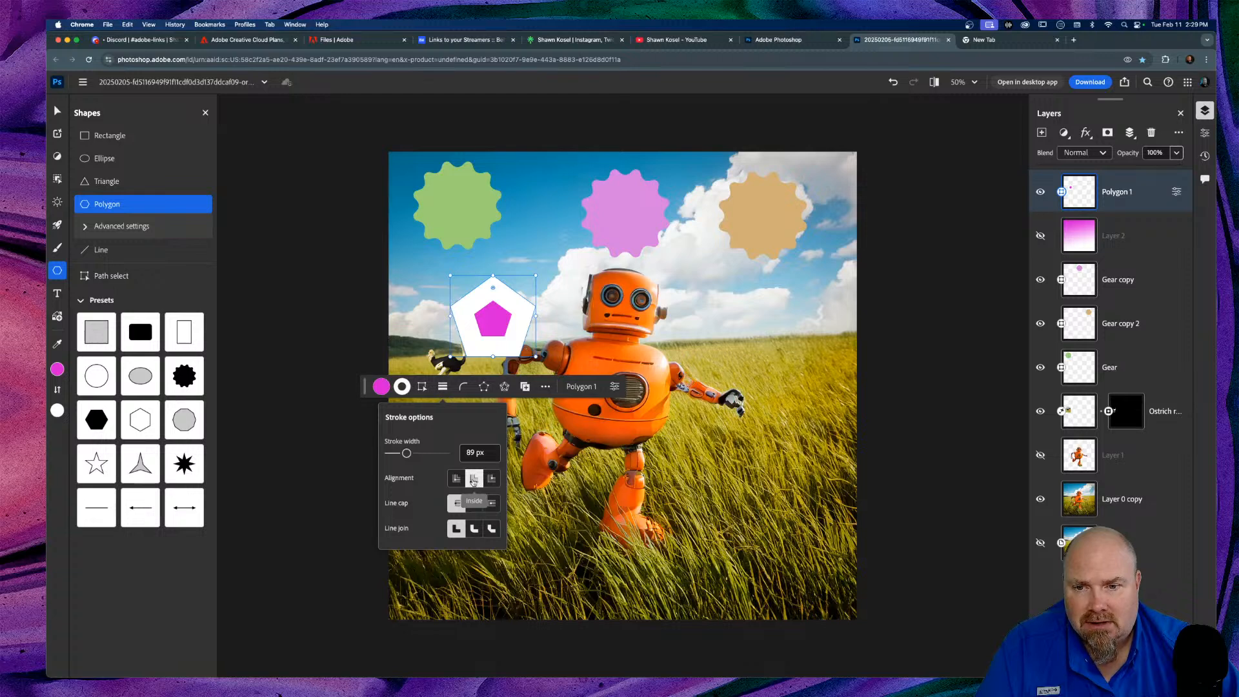
pyautogui.click(492, 481)
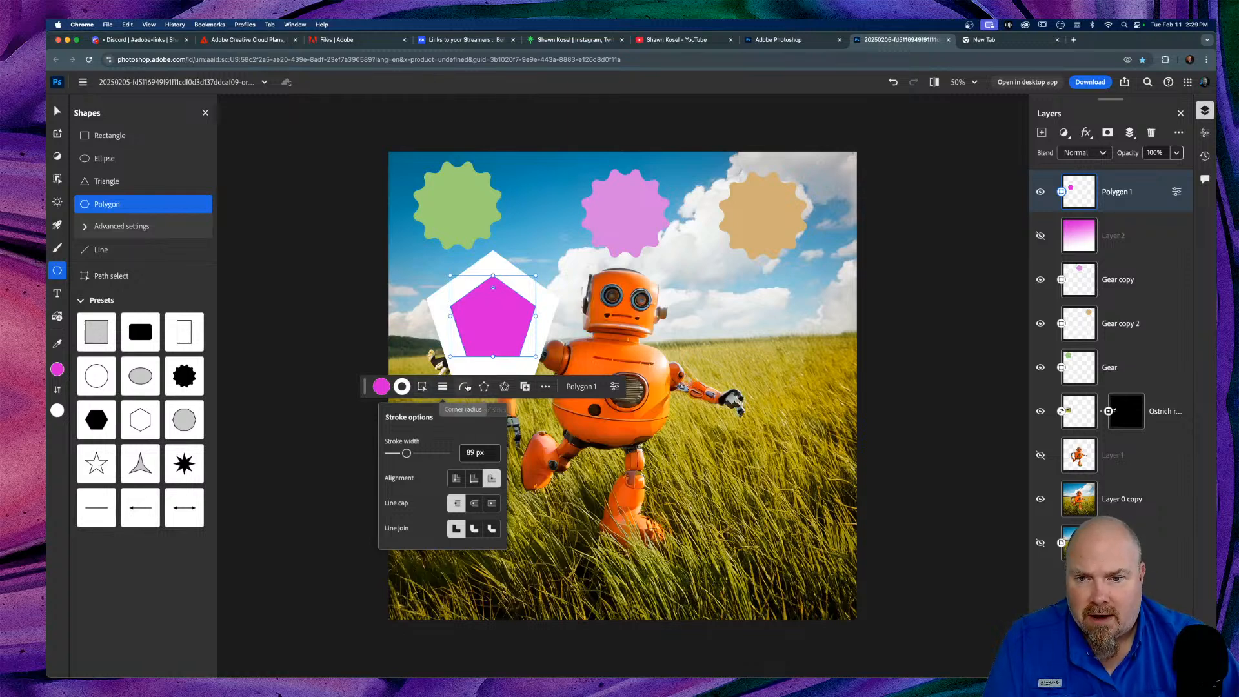
# Step: Make it a 12-sided star with 0 px stroke and 43% star ratio, then duplicate it
pyautogui.click(484, 386)
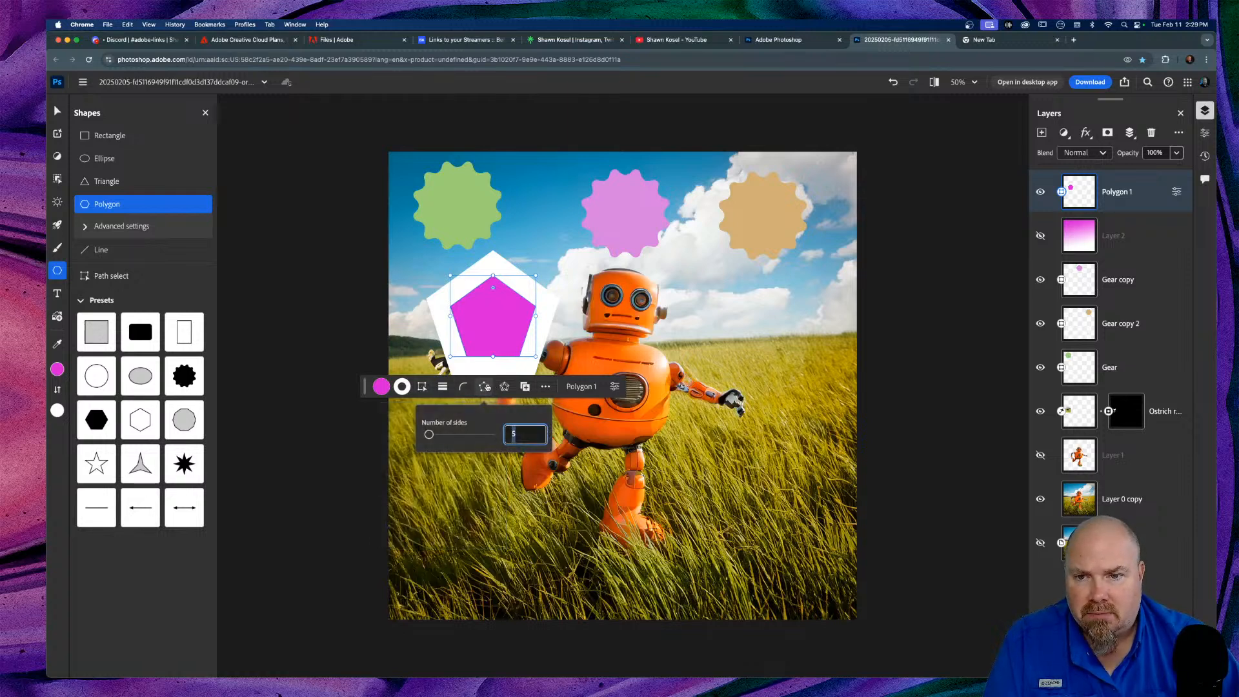
pyautogui.moveTo(429, 434); pyautogui.dragTo(439, 436)
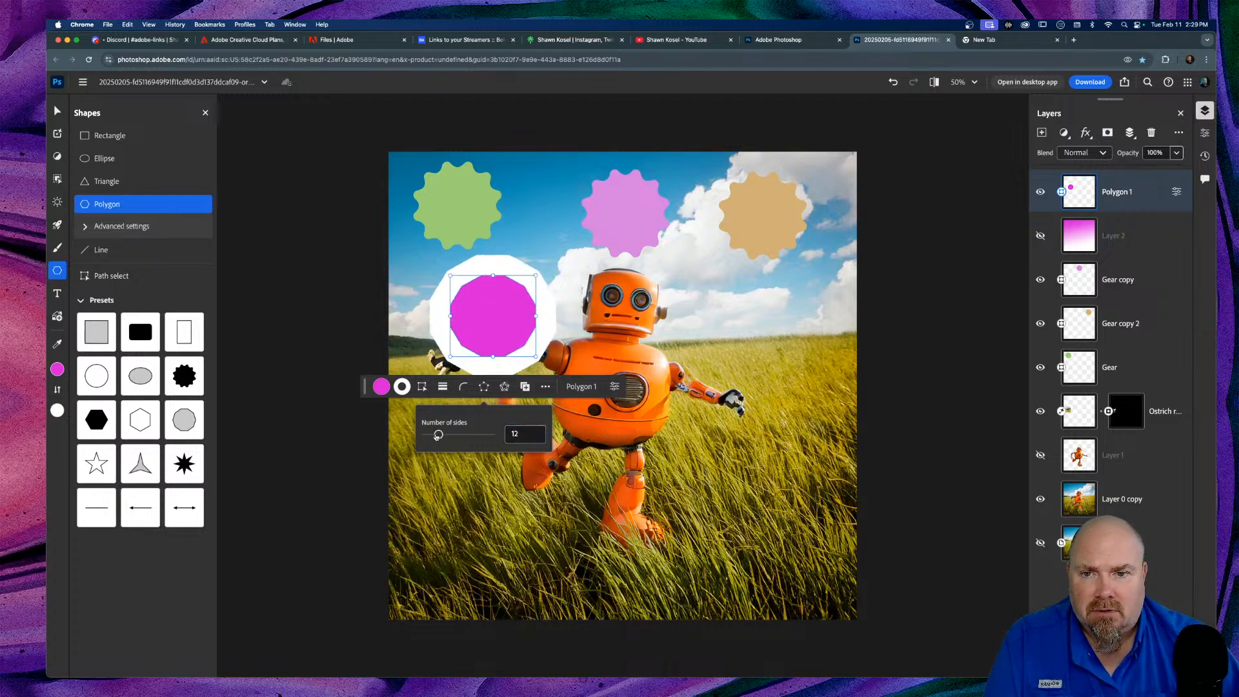
pyautogui.click(401, 386)
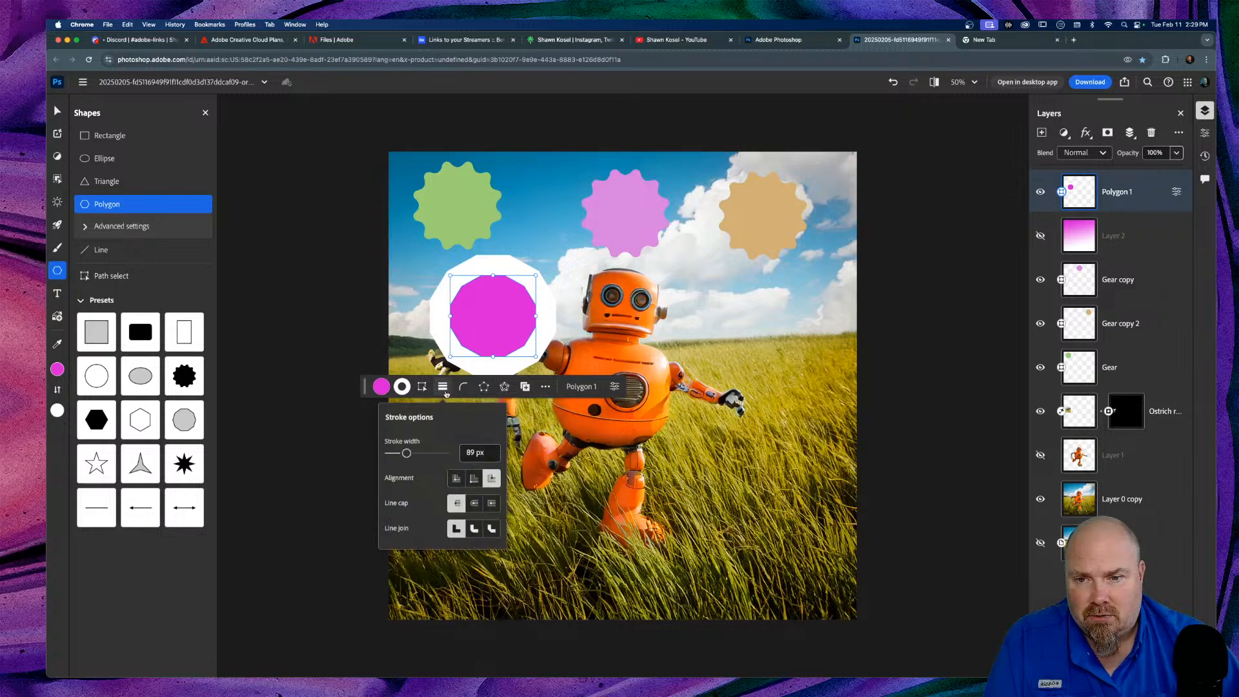
pyautogui.moveTo(407, 453); pyautogui.dragTo(365, 458)
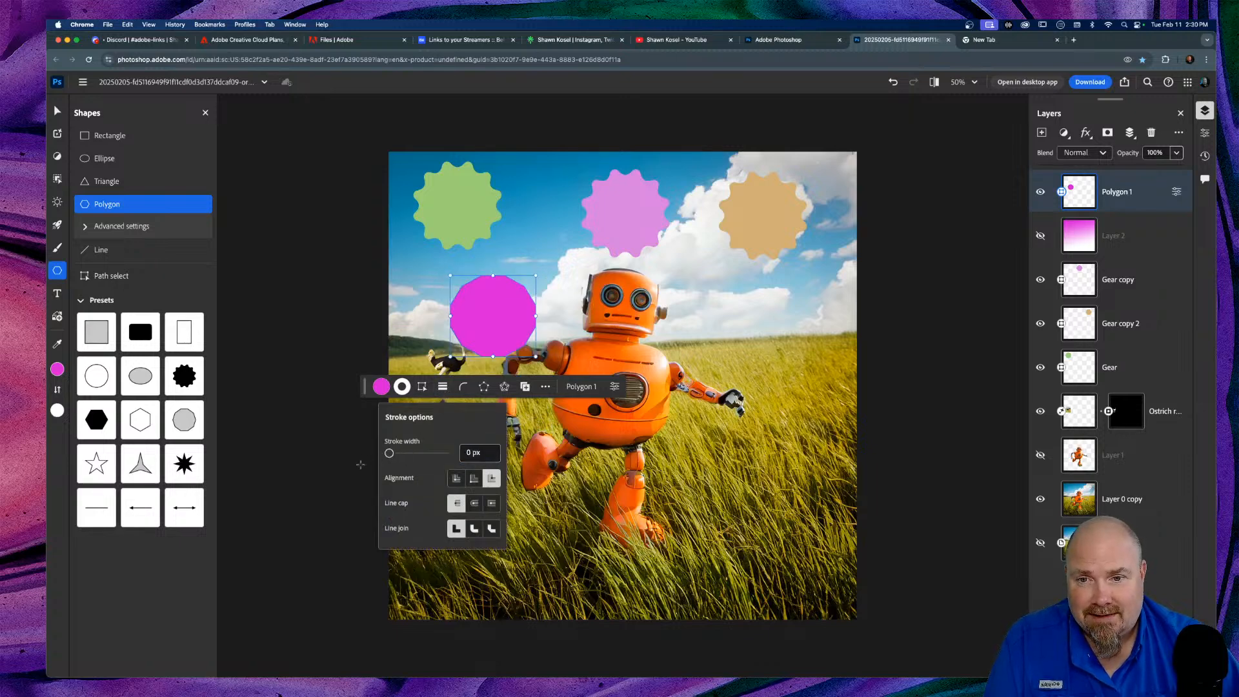
pyautogui.click(483, 388)
pyautogui.click(502, 387)
pyautogui.moveTo(511, 437); pyautogui.dragTo(471, 437)
pyautogui.moveTo(465, 435); pyautogui.dragTo(475, 435)
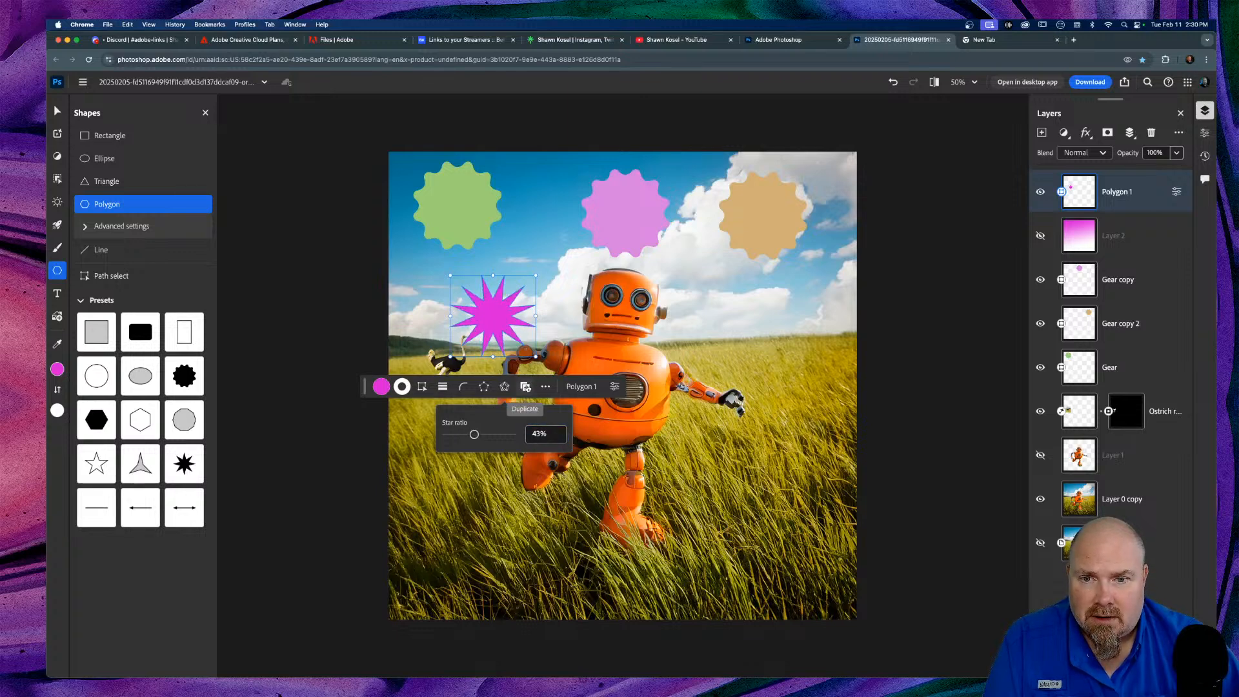
pyautogui.click(526, 387)
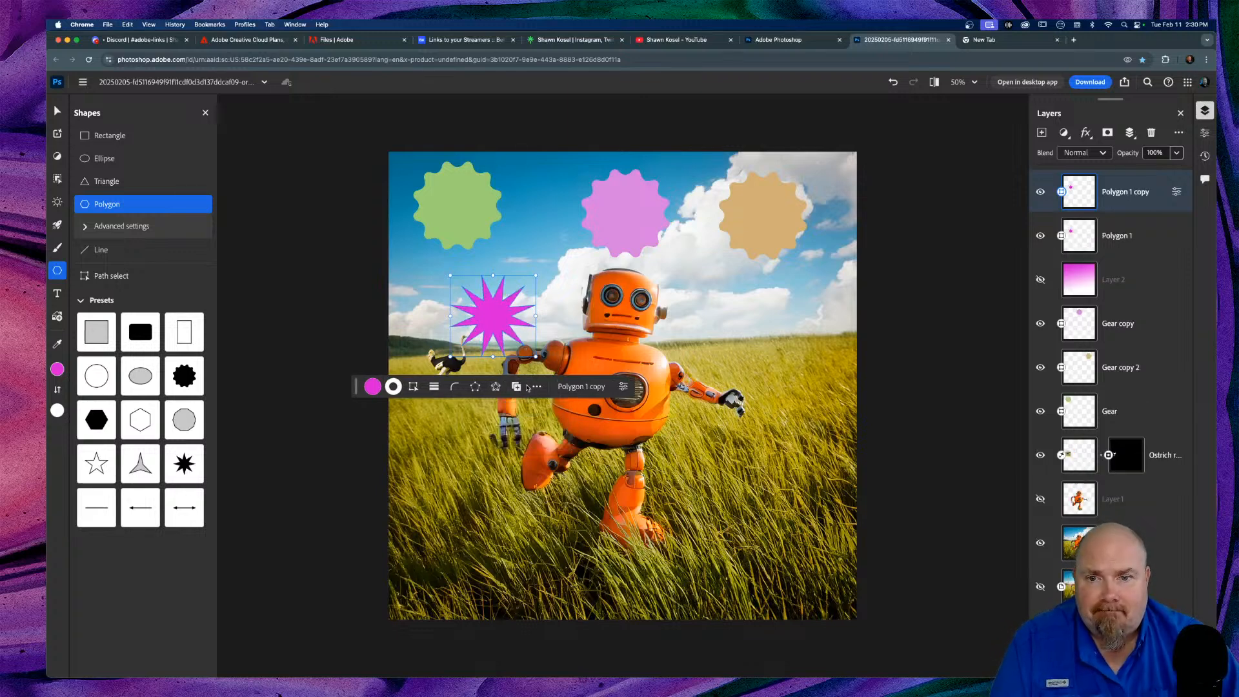
# Step: Move the star copy to the right of the robot's head and show its shape properties
pyautogui.press('v')
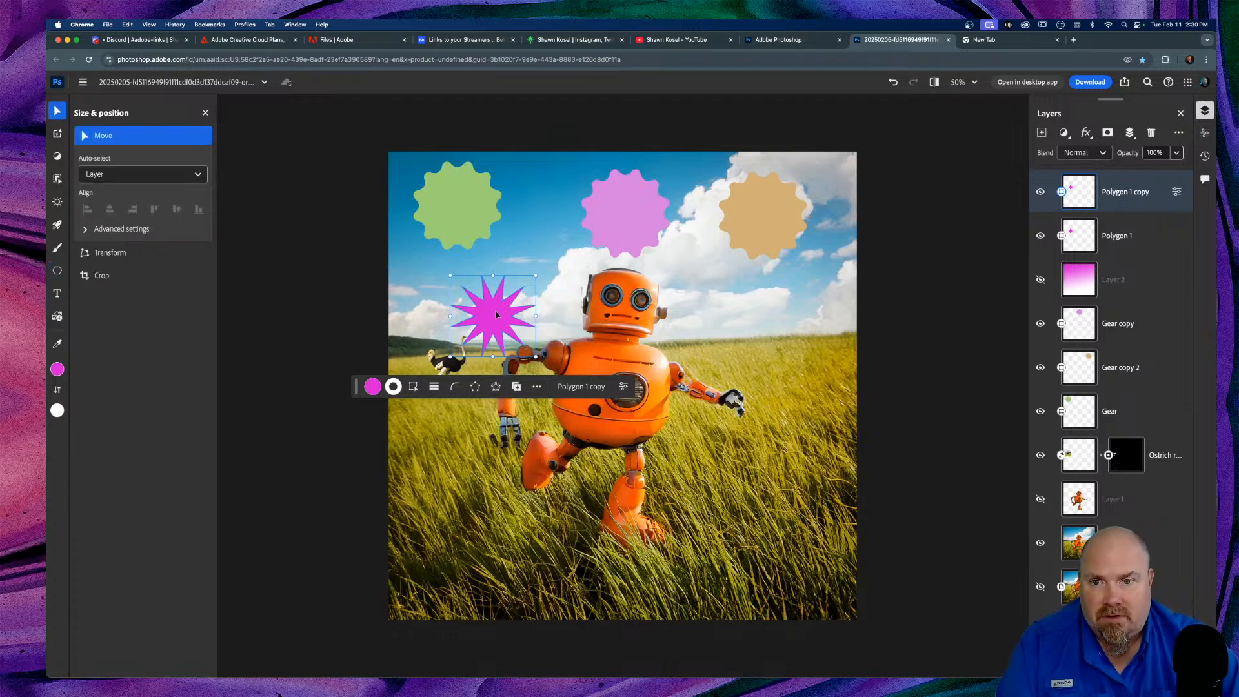
pyautogui.moveTo(494, 319); pyautogui.dragTo(722, 307)
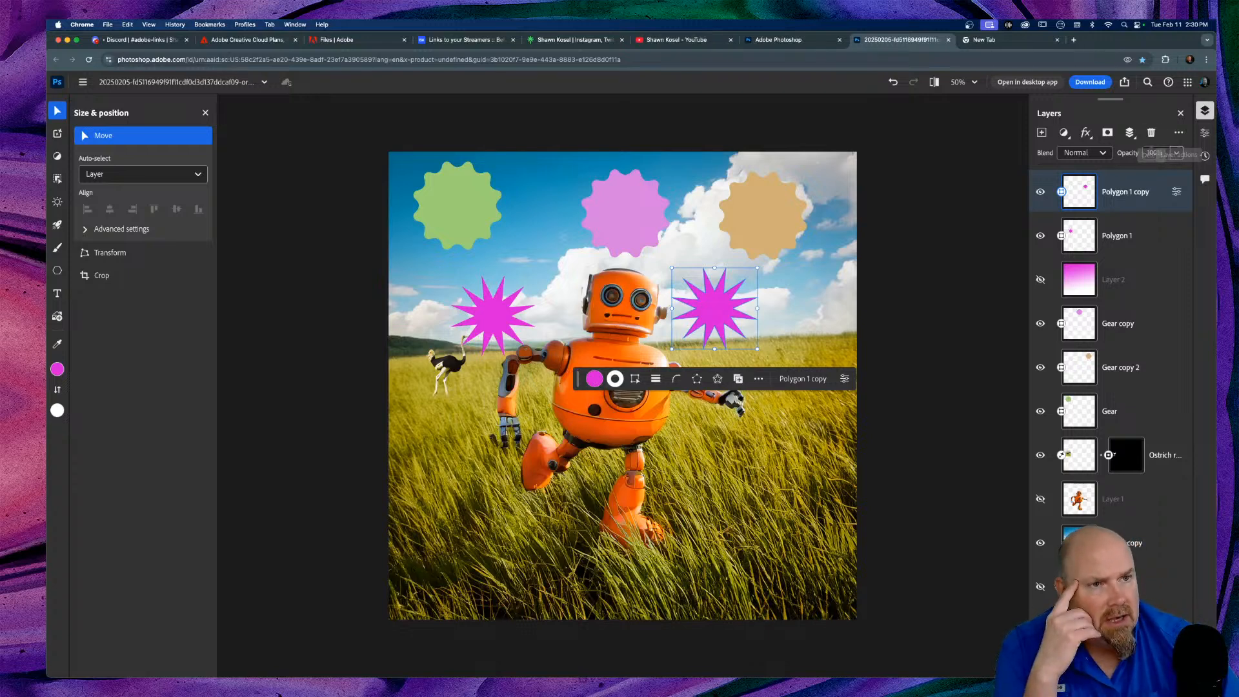
pyautogui.click(1205, 132)
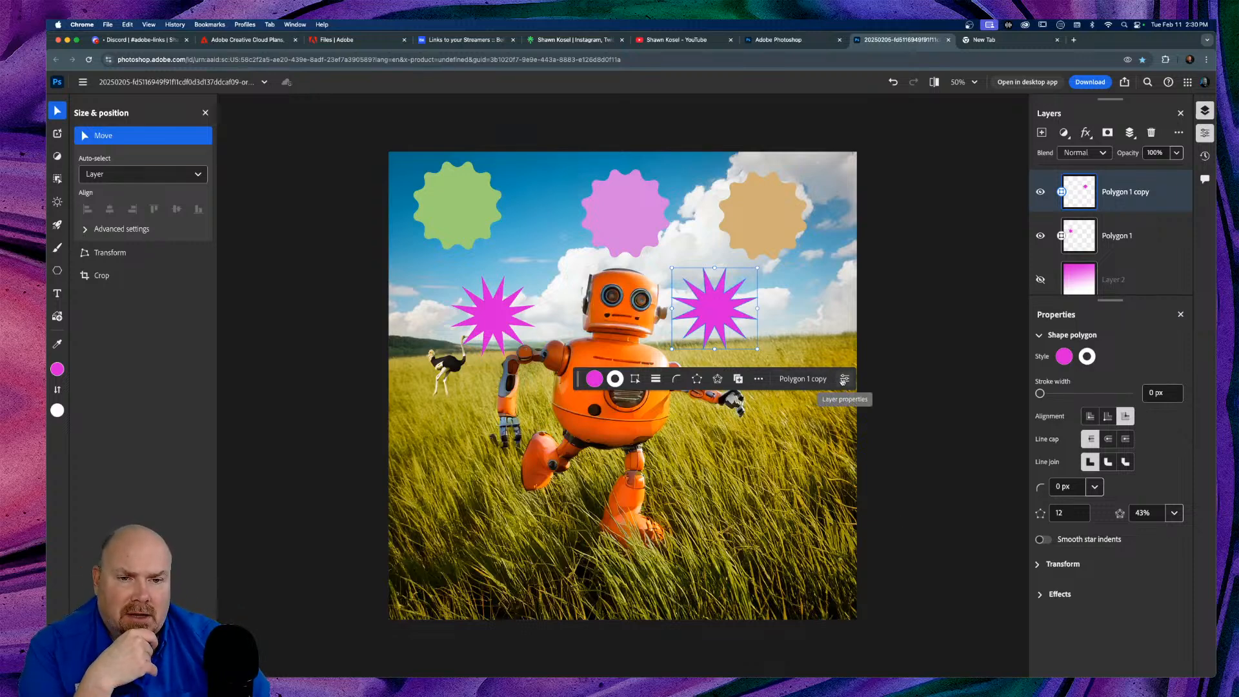
# Step: Close the shape Properties panel to show all layers and bring up the Type options
pyautogui.click(759, 380)
pyautogui.click(759, 379)
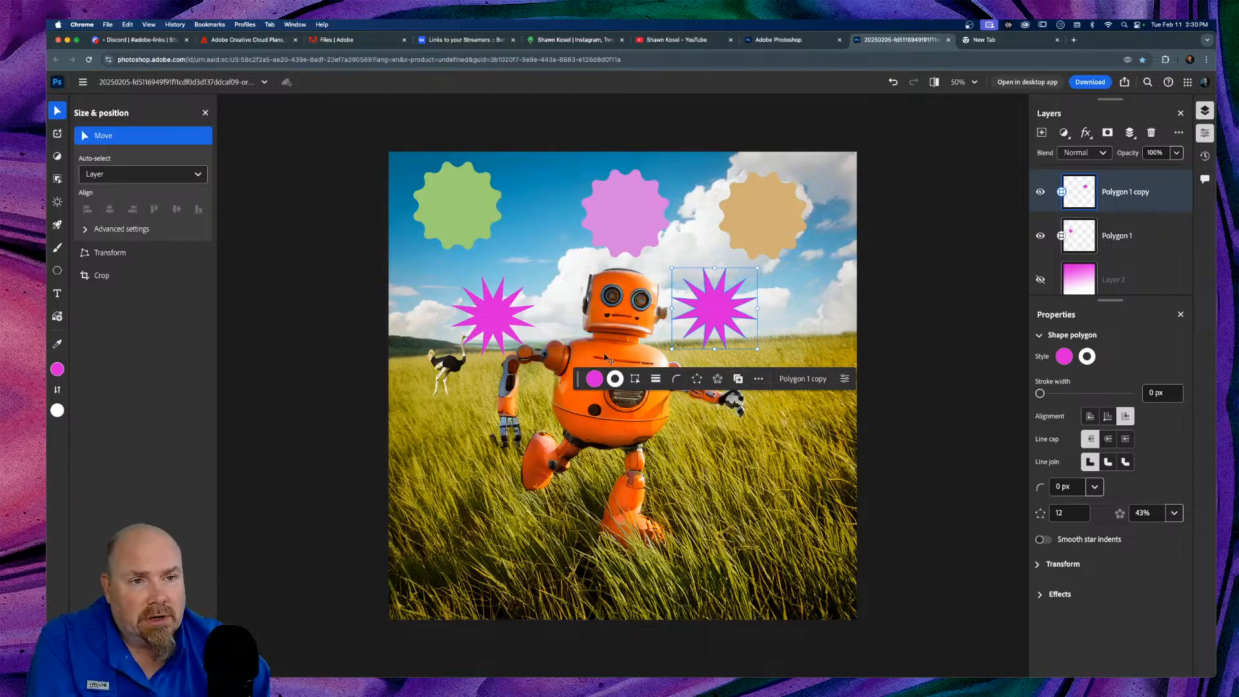
pyautogui.click(1204, 132)
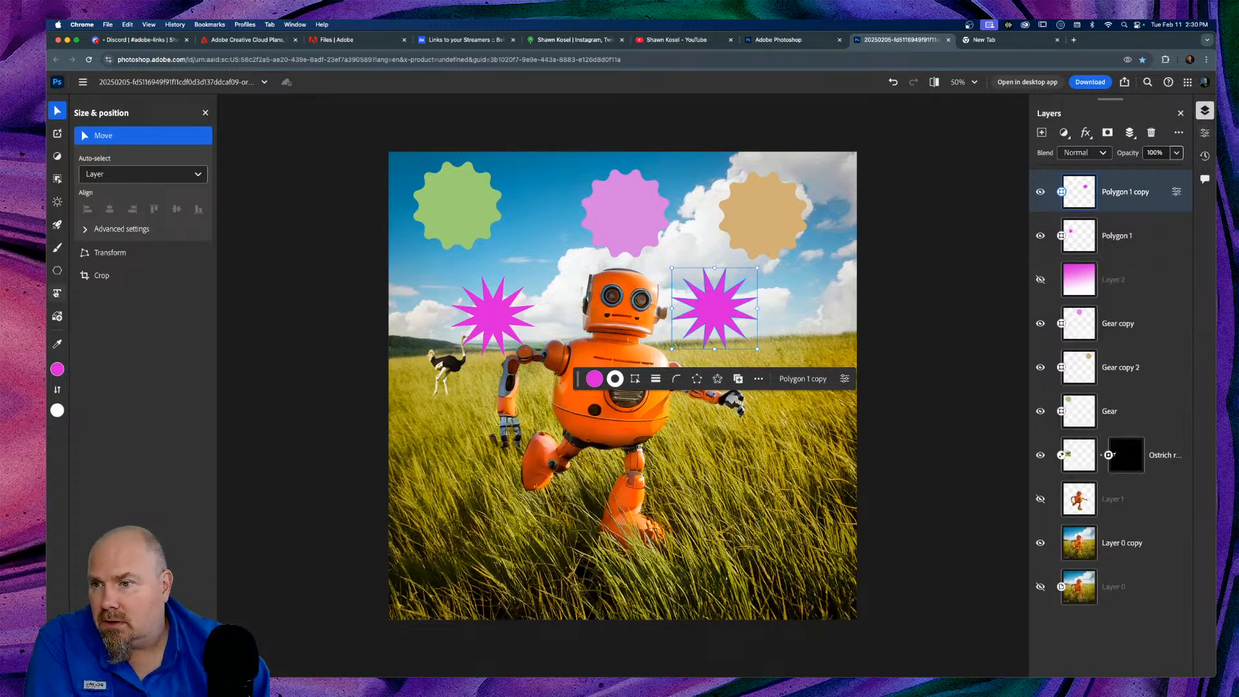
pyautogui.moveTo(57, 271)
pyautogui.click(62, 294)
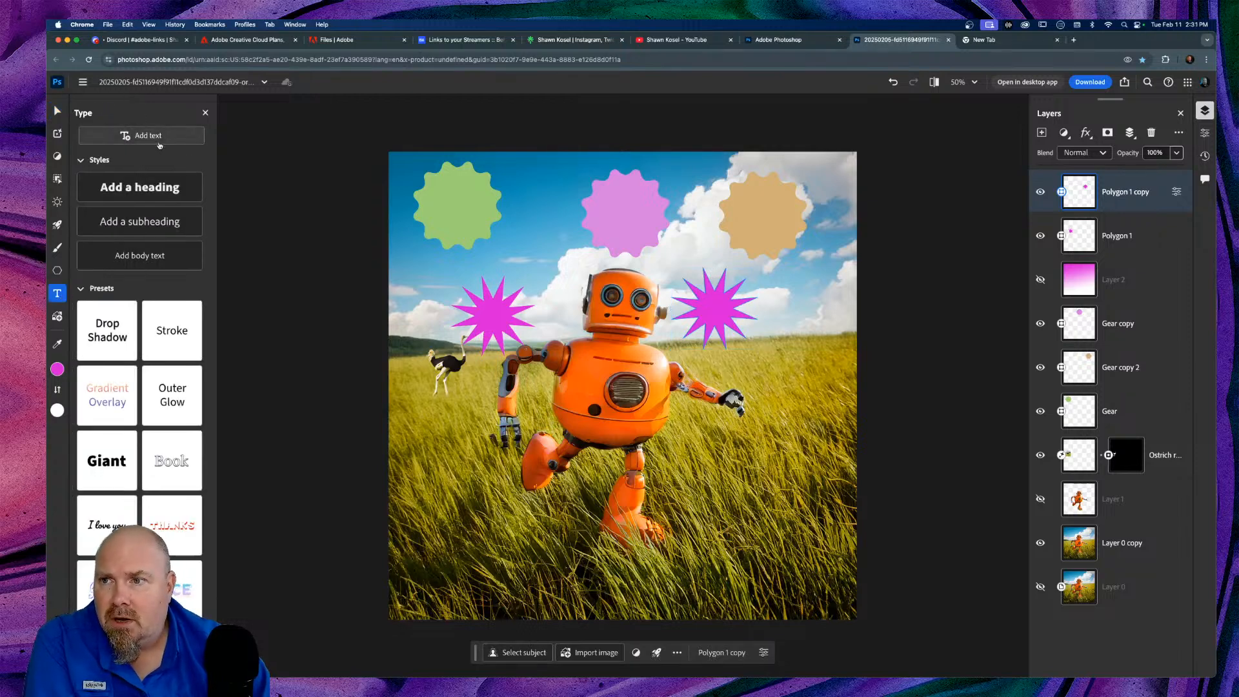
# Step: Create a new text layer holding the placeholder 'Add text' in Source Sans Pro
pyautogui.click(81, 290)
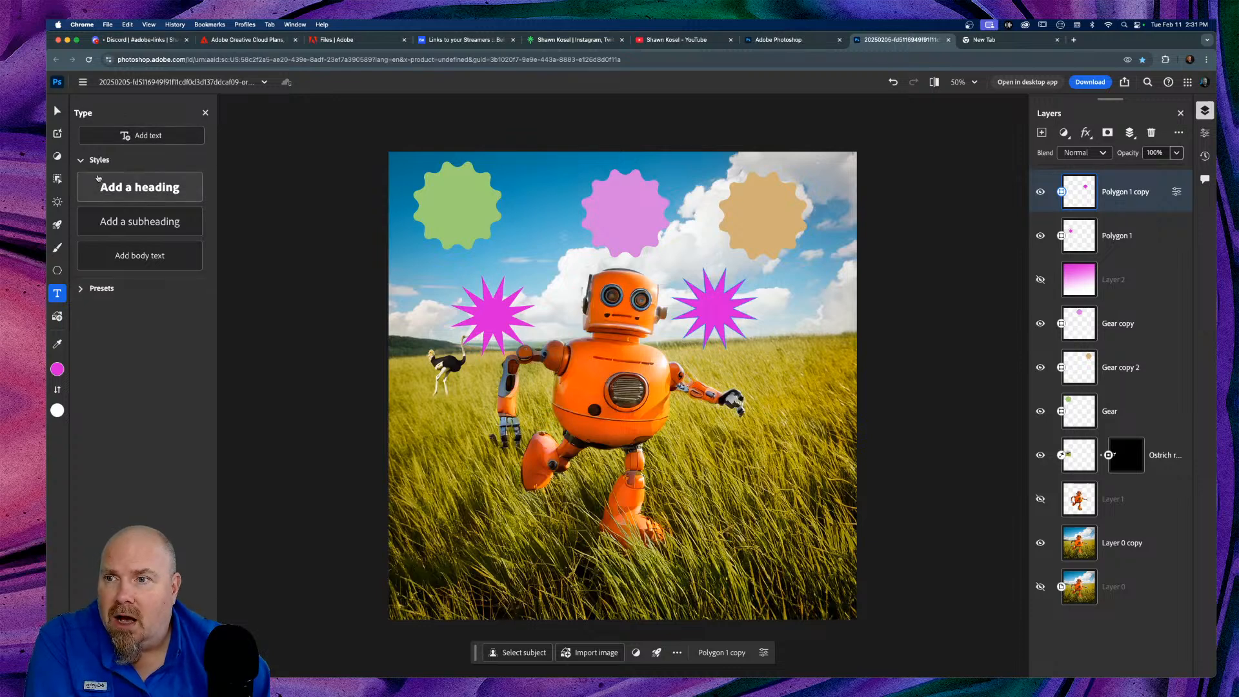
pyautogui.click(80, 160)
pyautogui.click(80, 162)
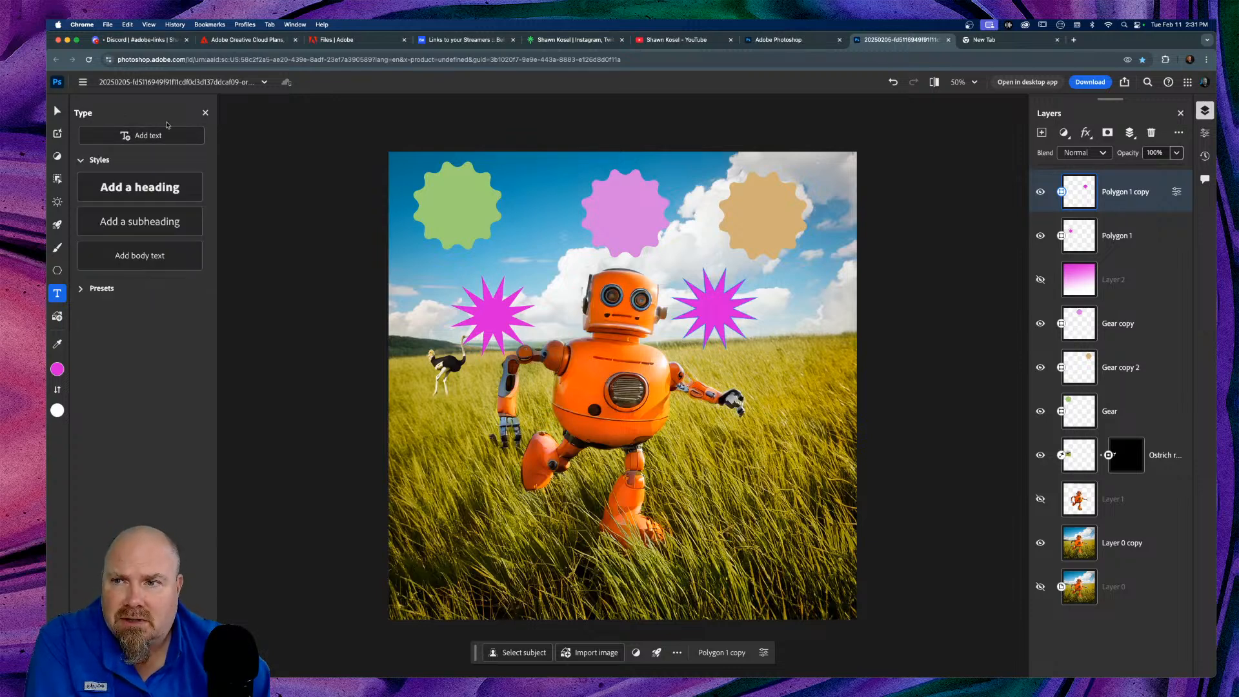
pyautogui.click(129, 136)
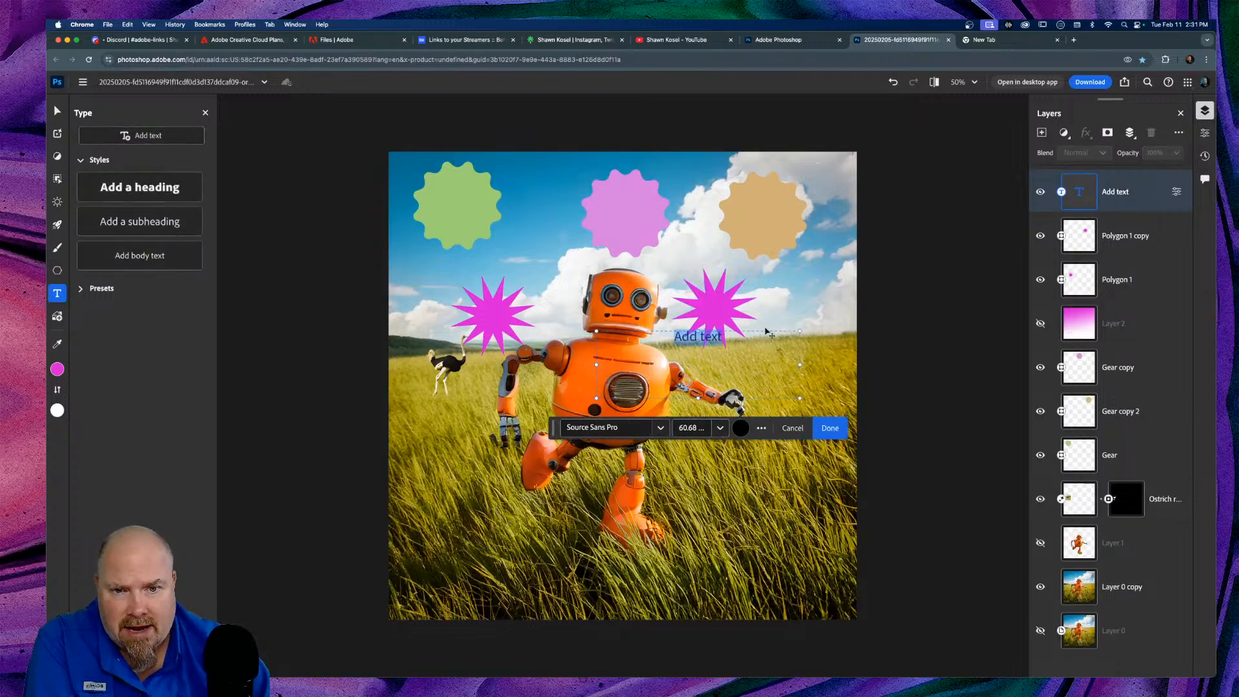
# Step: Set the placeholder's font size to 256 pt after trying 360 pt and 128 pt
pyautogui.click(720, 428)
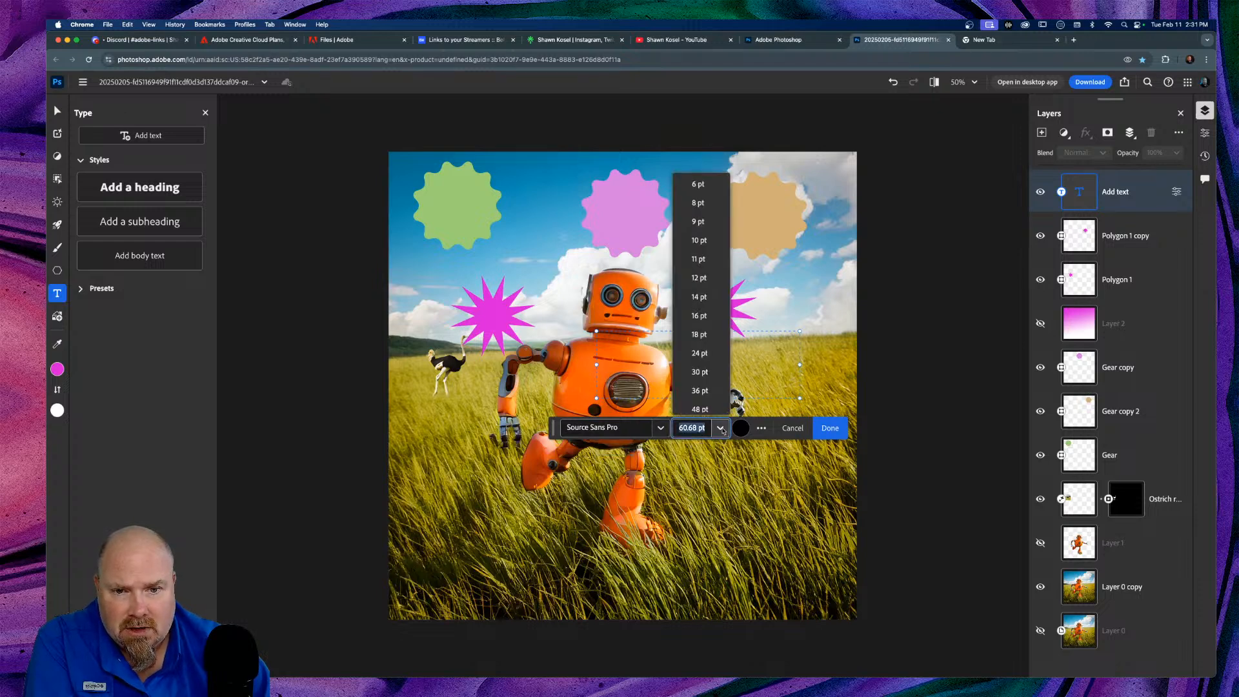
pyautogui.scroll(-3, 708, 381)
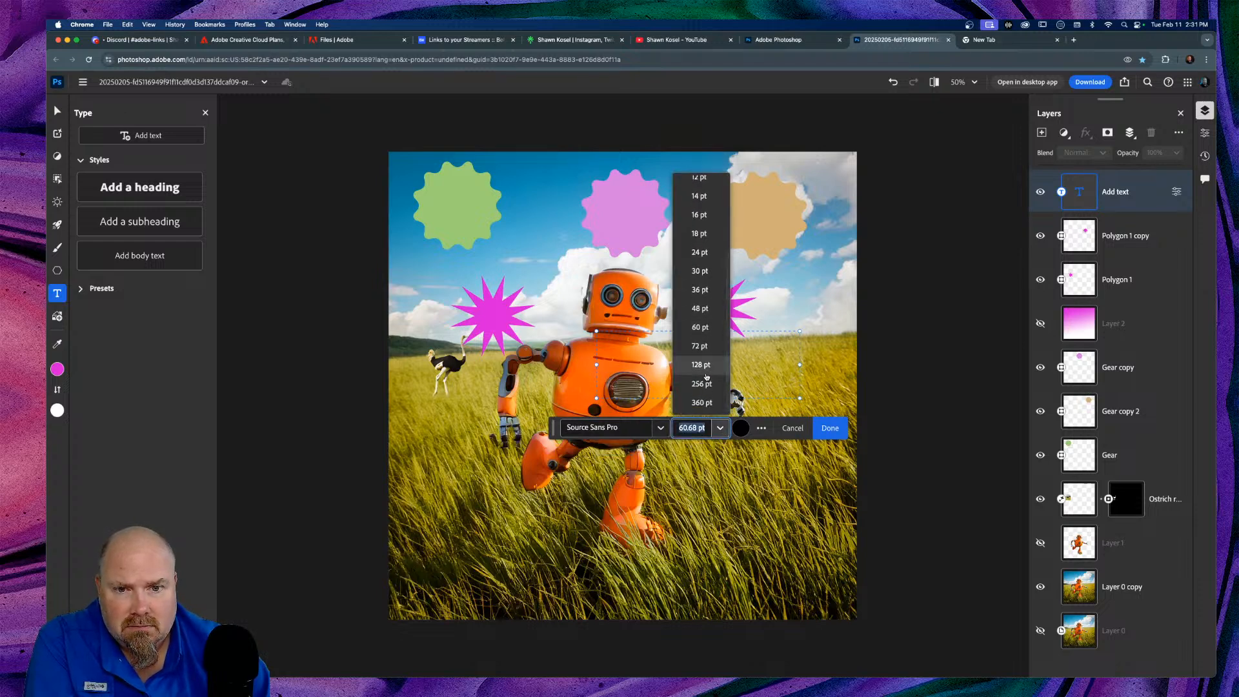
pyautogui.click(702, 402)
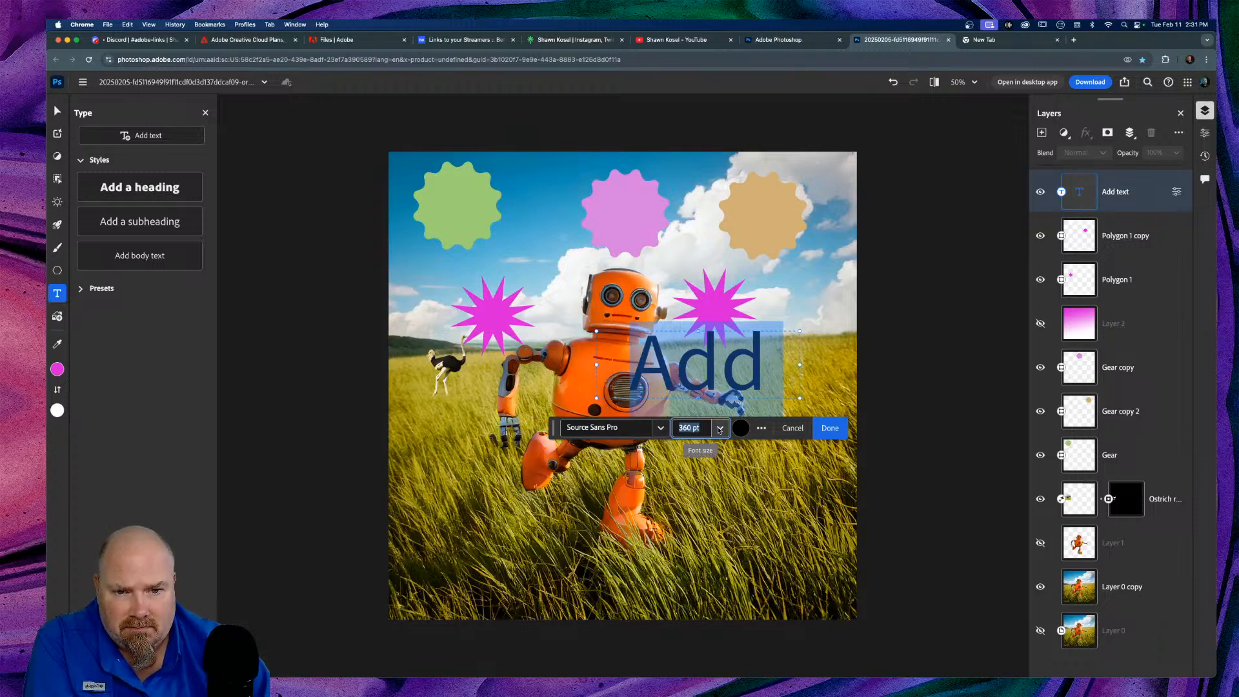
pyautogui.click(718, 428)
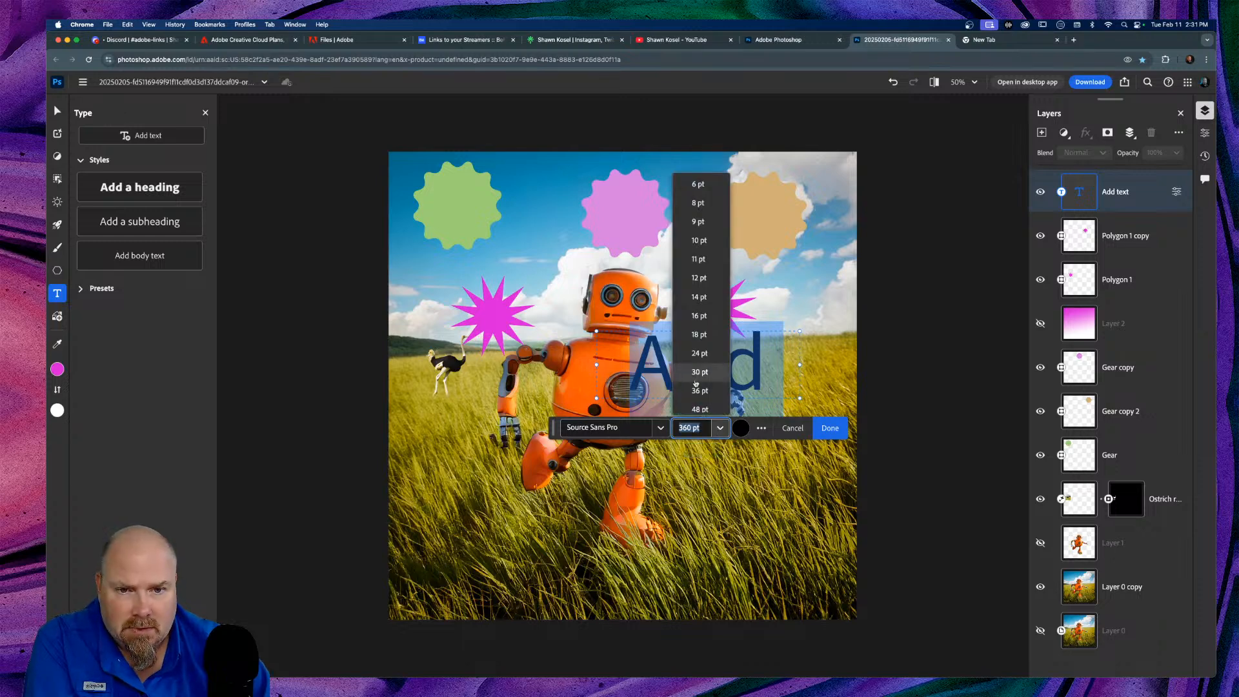
pyautogui.scroll(-3, 699, 381)
pyautogui.click(698, 364)
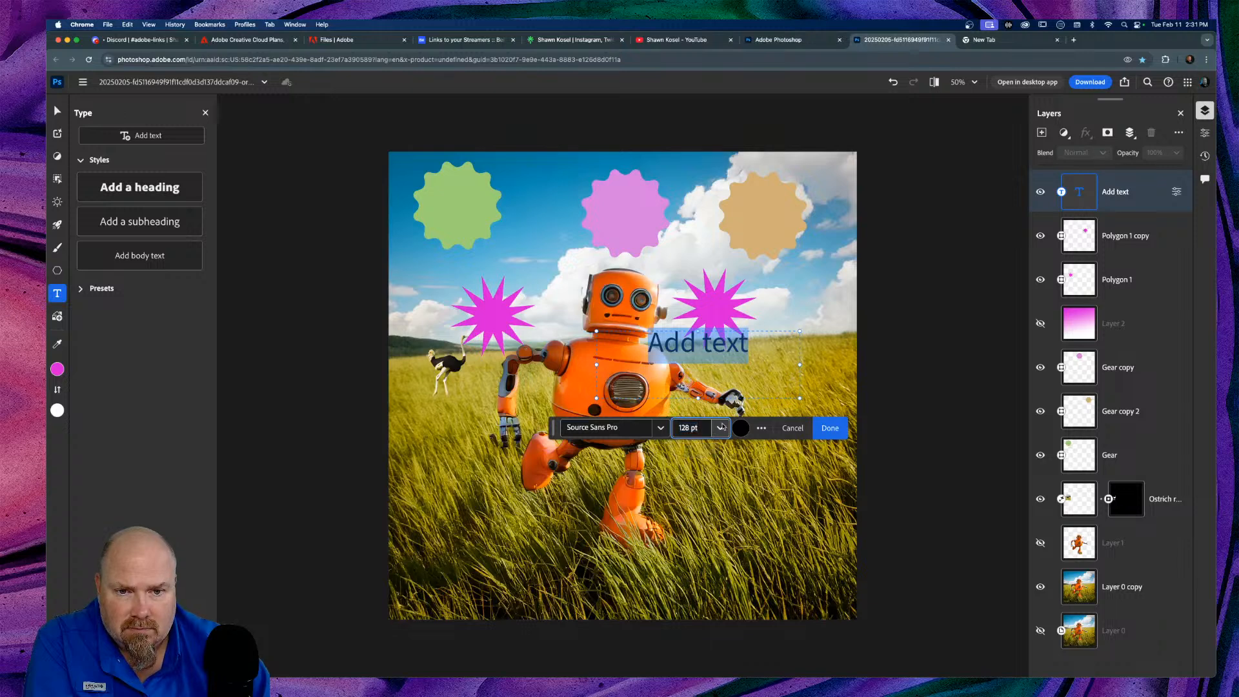
pyautogui.click(720, 428)
pyautogui.scroll(-3, 707, 386)
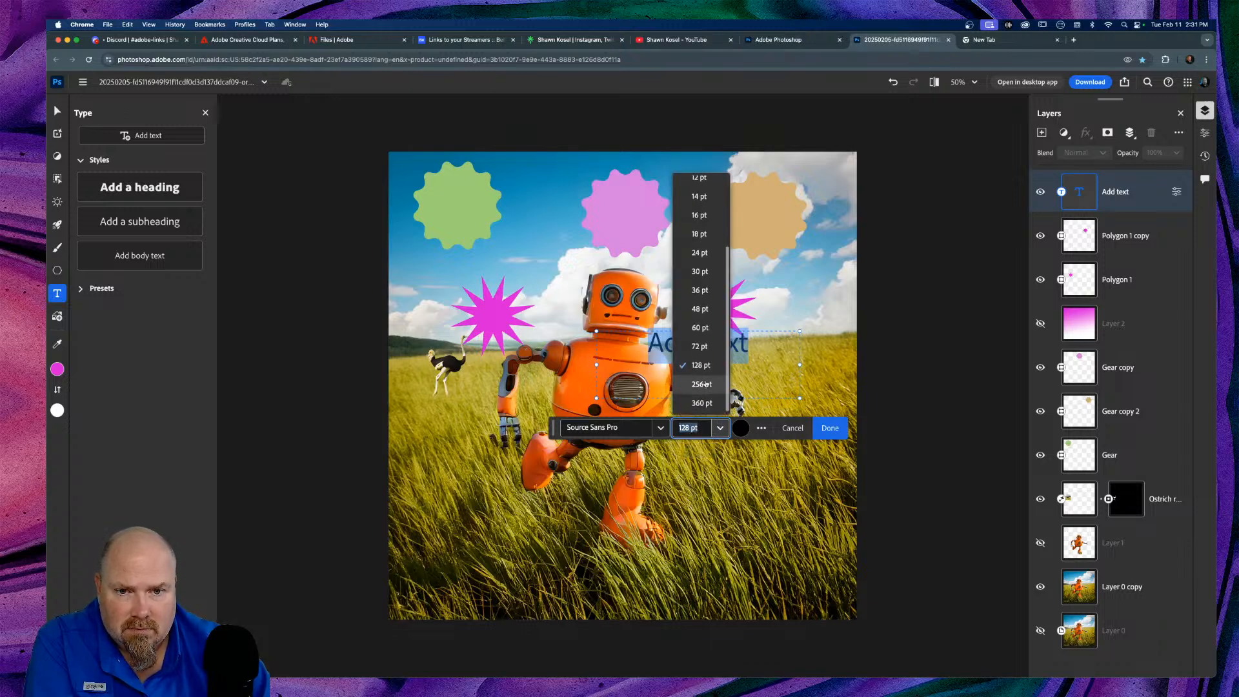
pyautogui.click(700, 389)
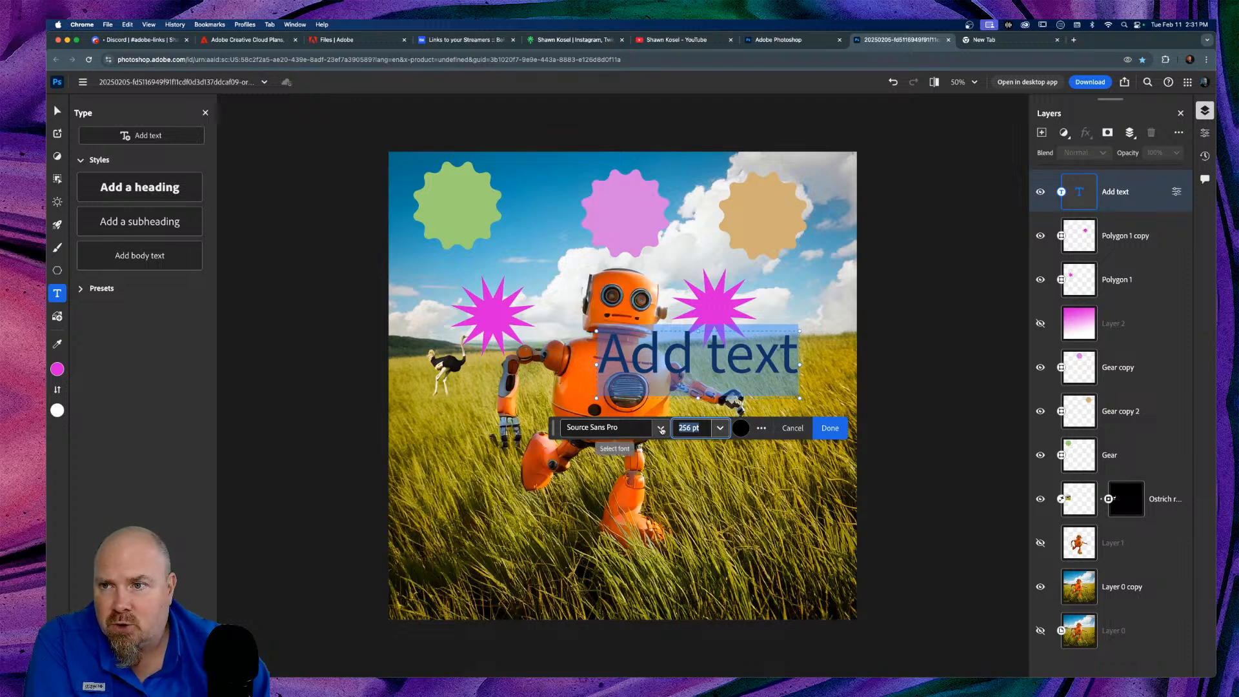
# Step: Change the title's font to HWT Mardell from the More fonts list
pyautogui.click(661, 429)
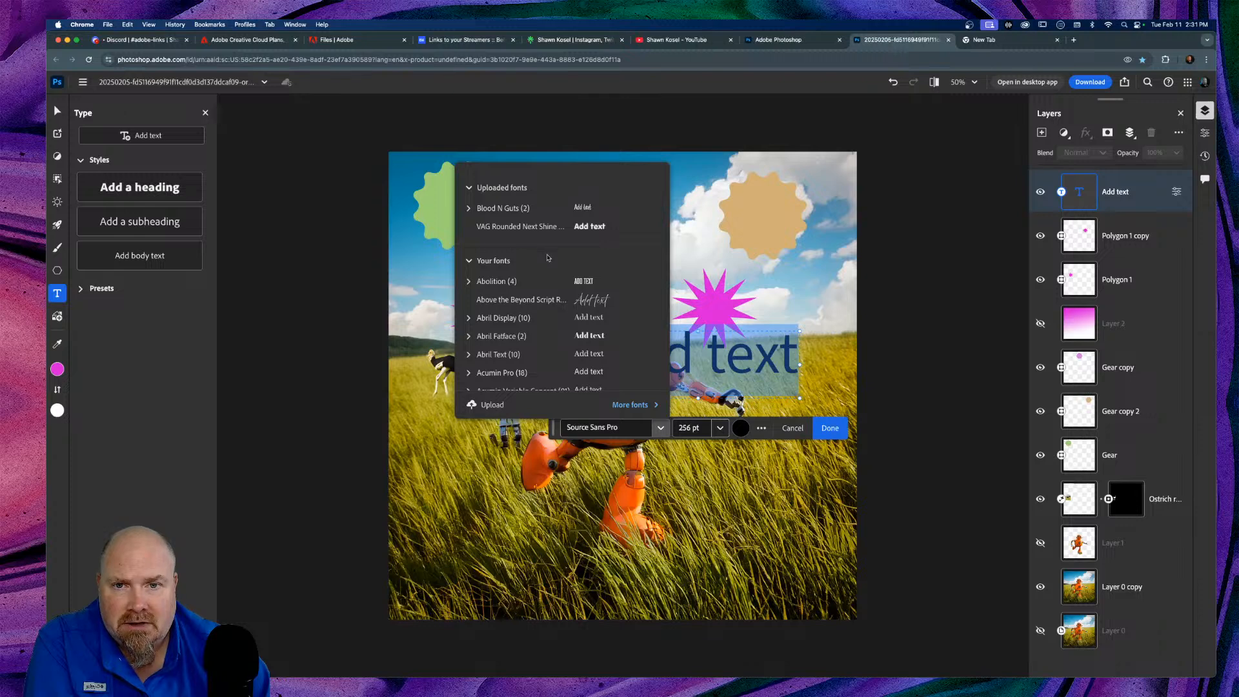
pyautogui.scroll(-5, 548, 258)
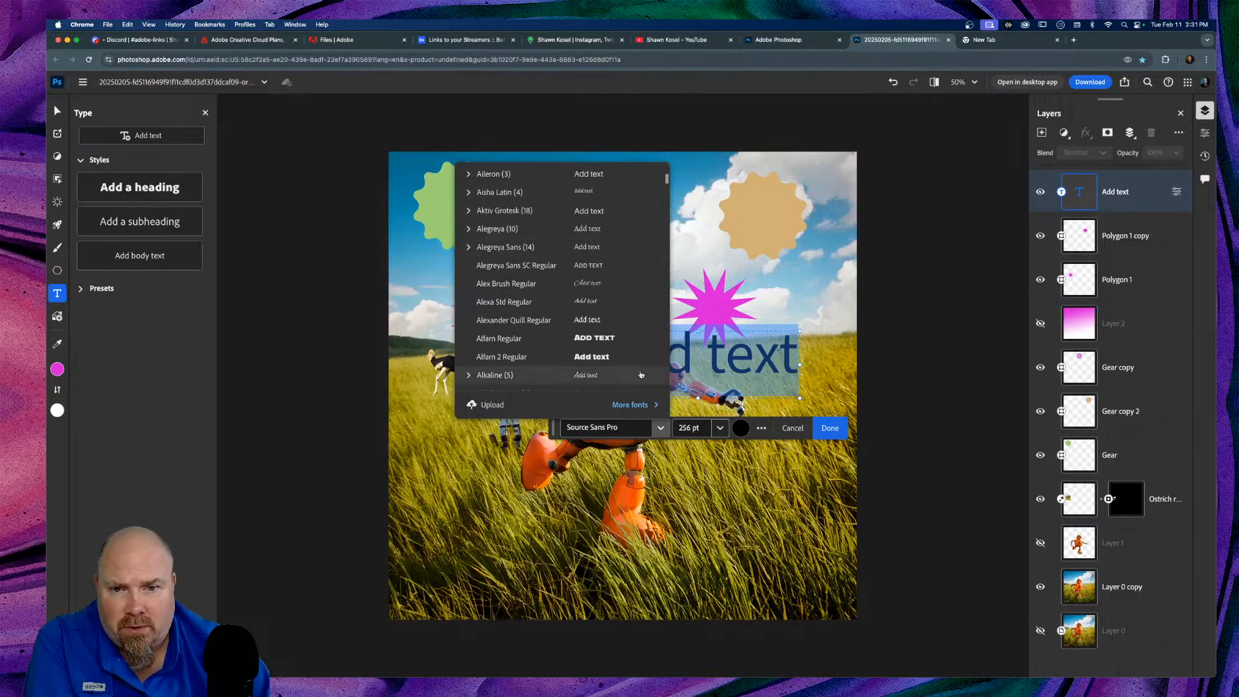
pyautogui.click(630, 404)
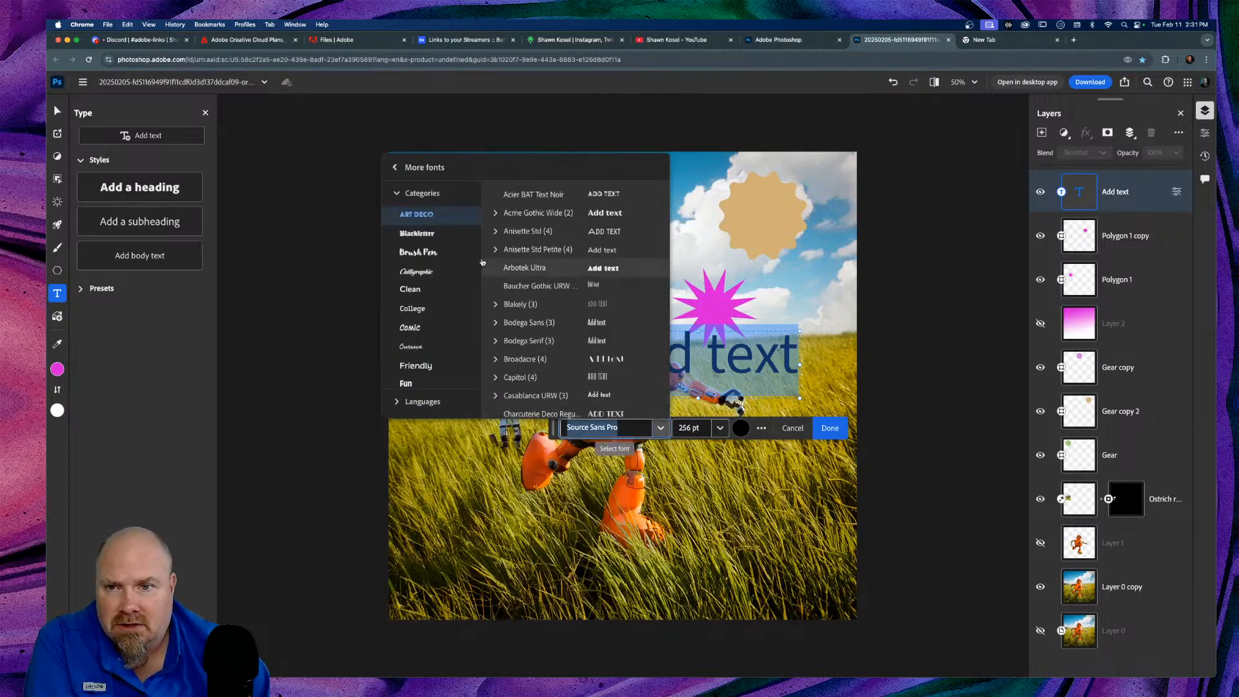
pyautogui.scroll(-5, 422, 238)
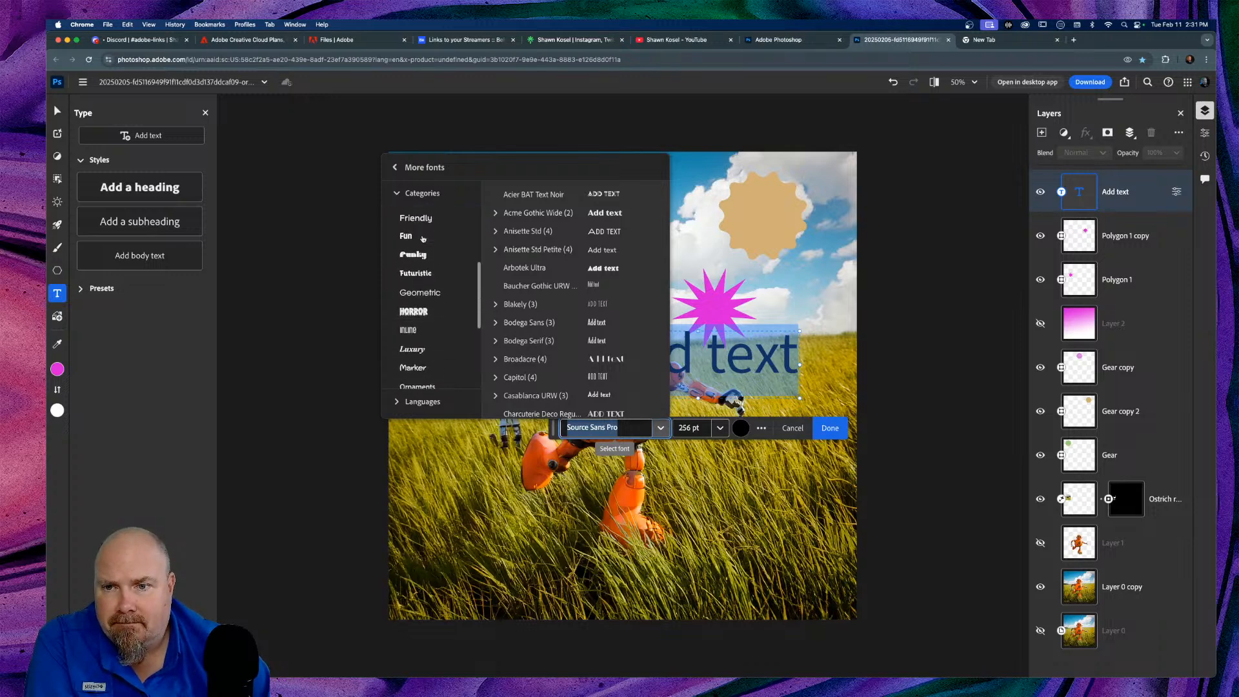
pyautogui.scroll(-3, 423, 240)
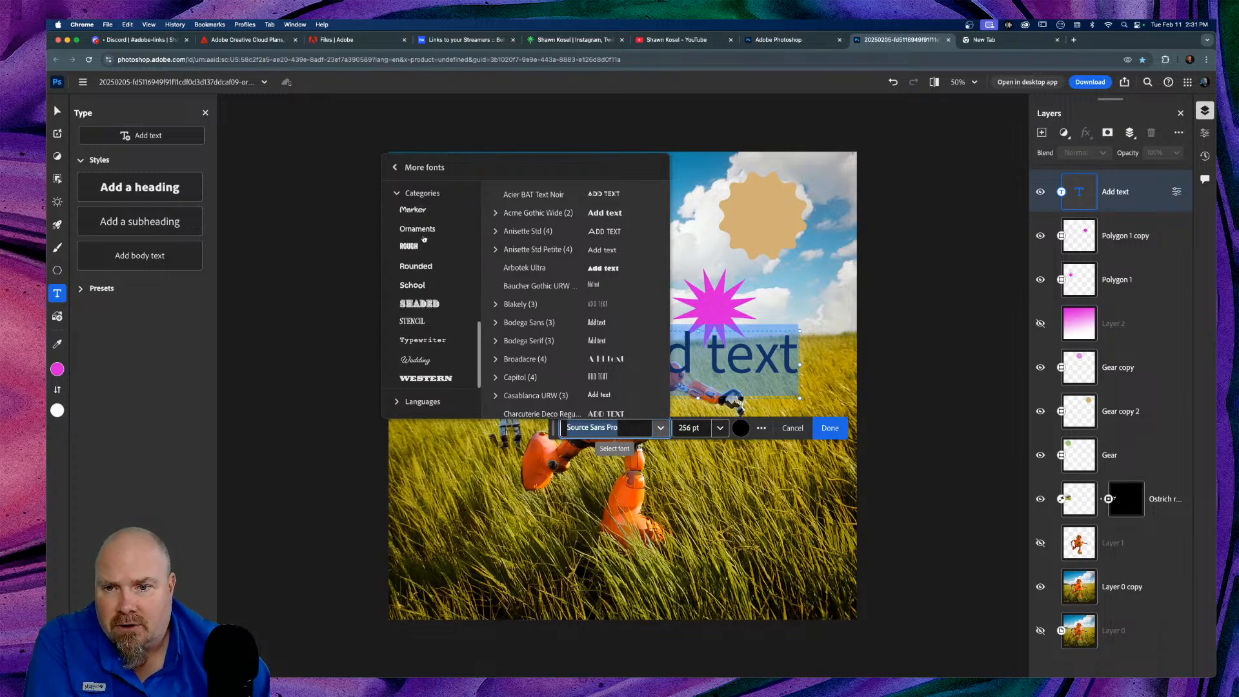
pyautogui.scroll(-5, 587, 315)
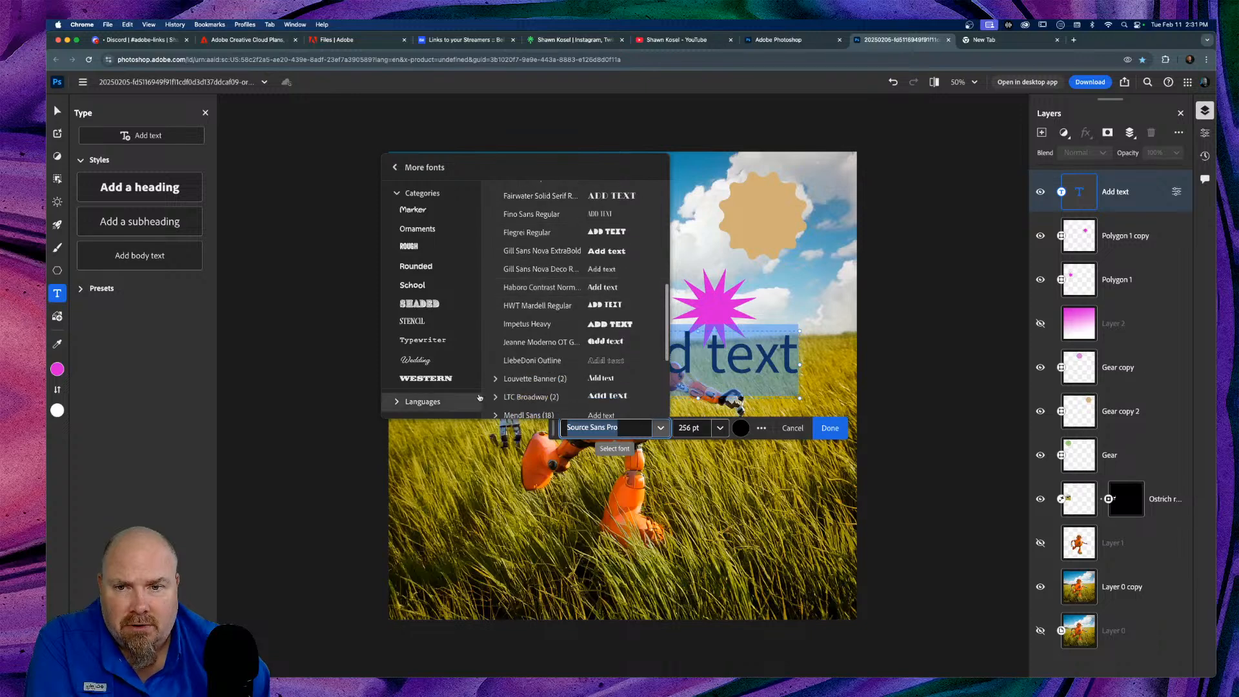
pyautogui.click(396, 403)
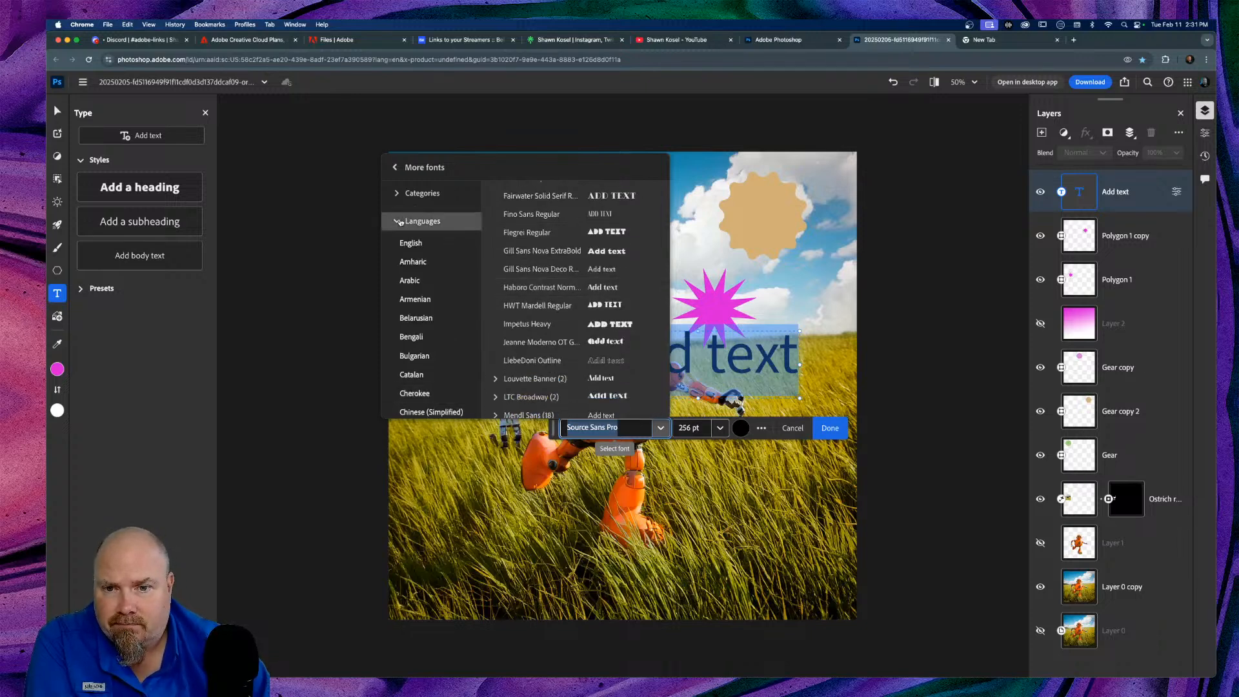
pyautogui.click(417, 220)
pyautogui.click(552, 305)
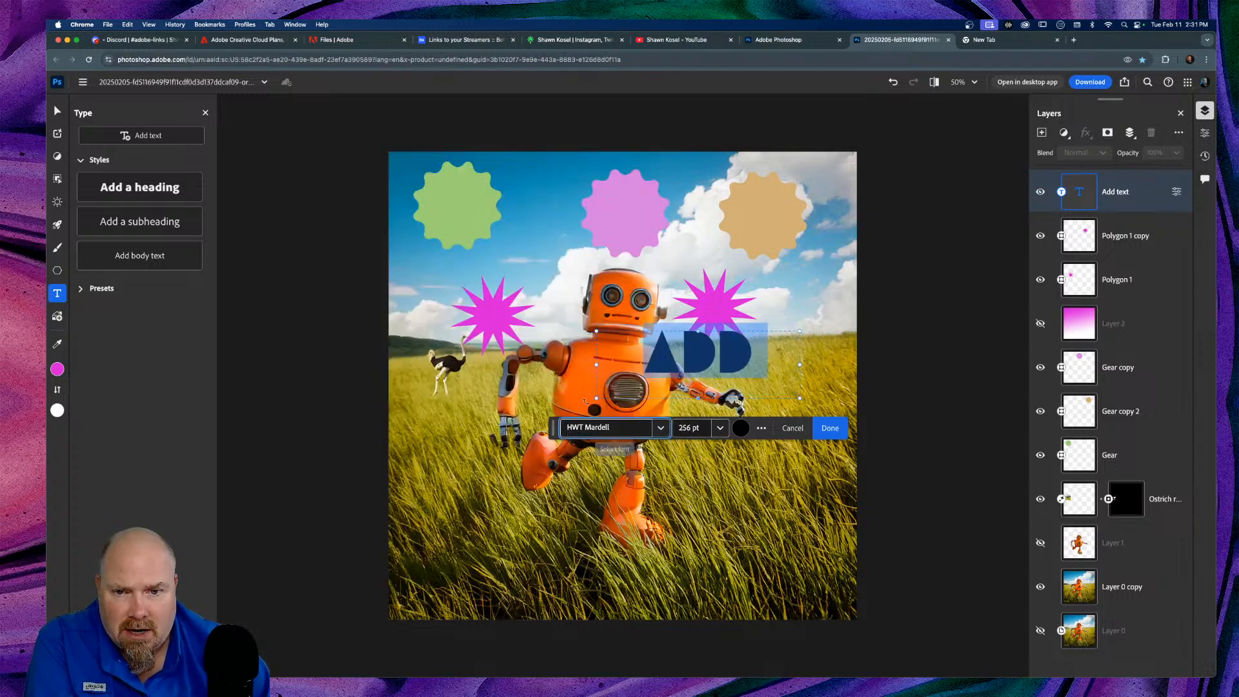
# Step: Widen the text box so ADD TEXT fits on one line and colour it red #DE2121
pyautogui.moveTo(597, 398); pyautogui.dragTo(455, 444)
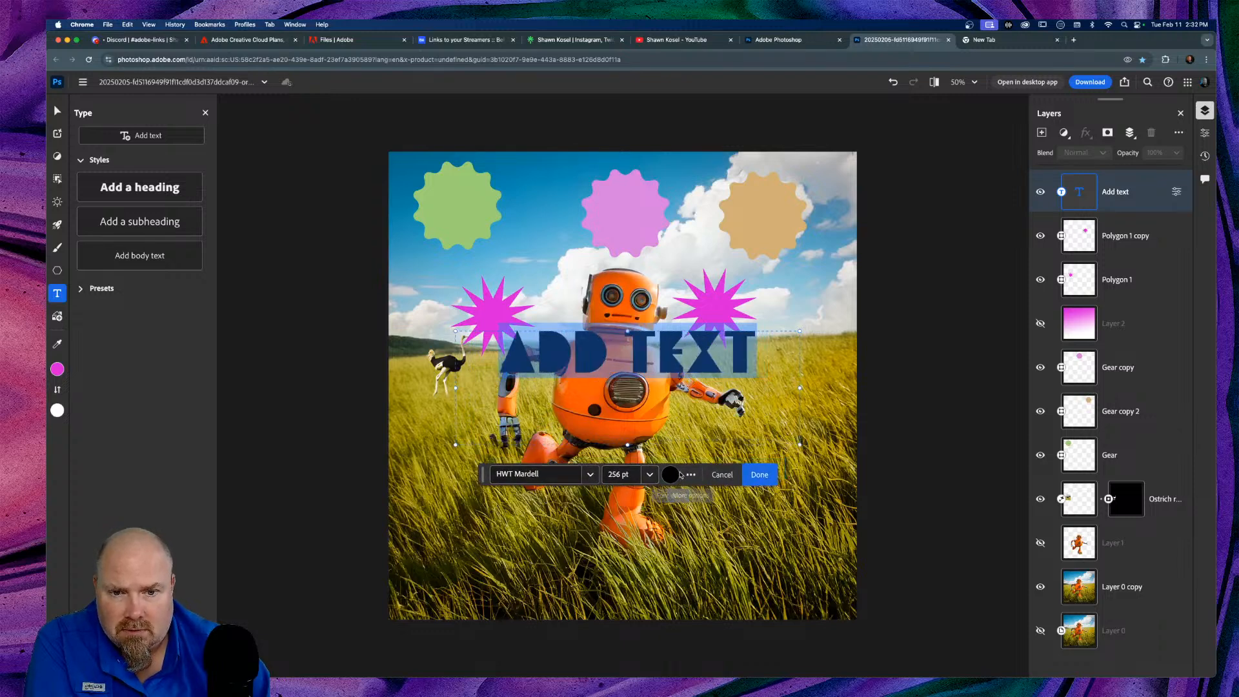
pyautogui.click(672, 475)
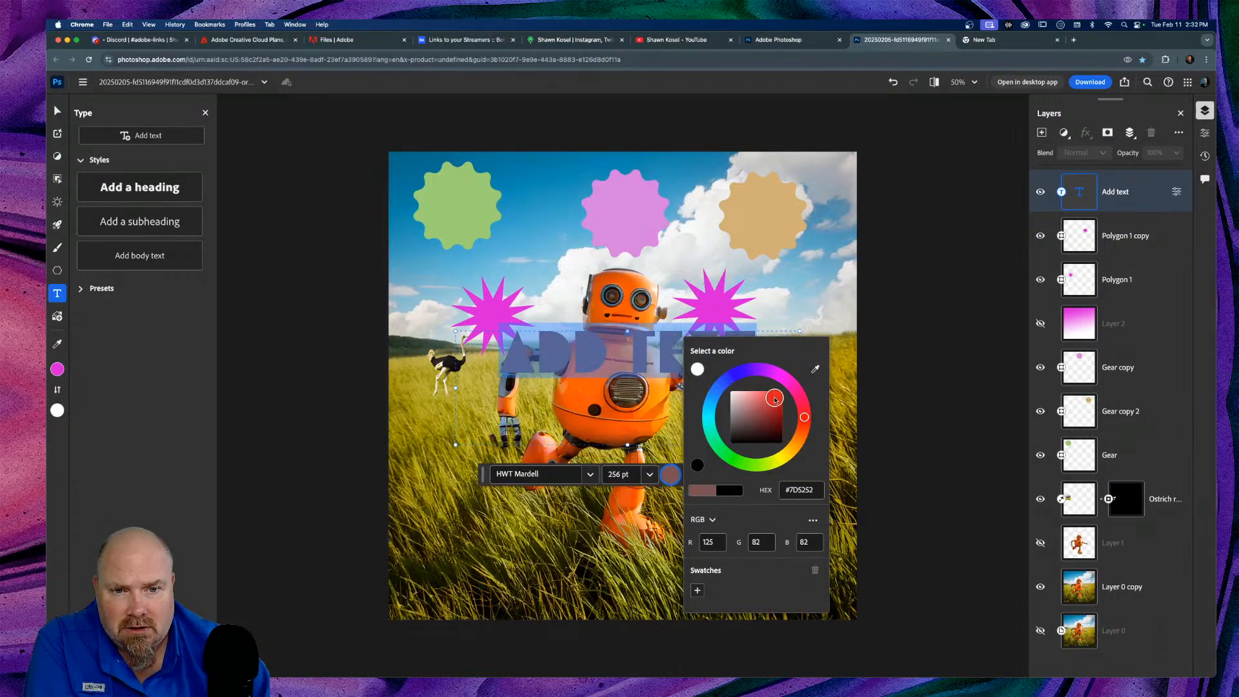
pyautogui.click(774, 397)
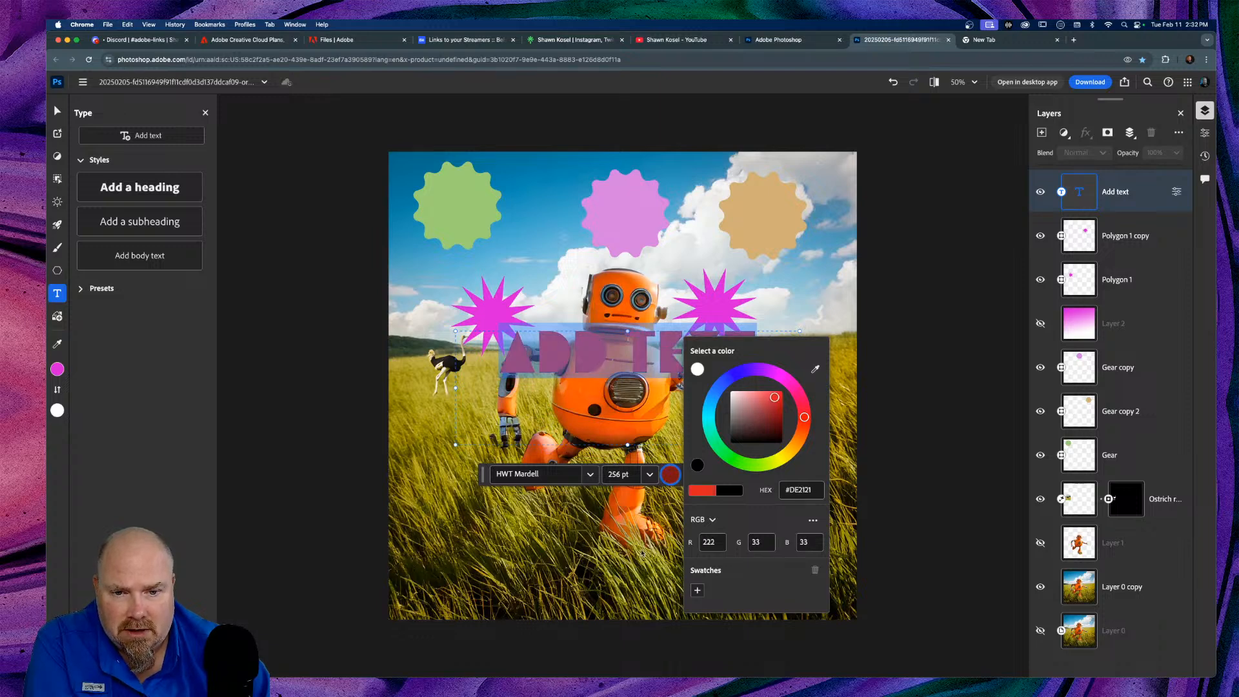
pyautogui.click(646, 543)
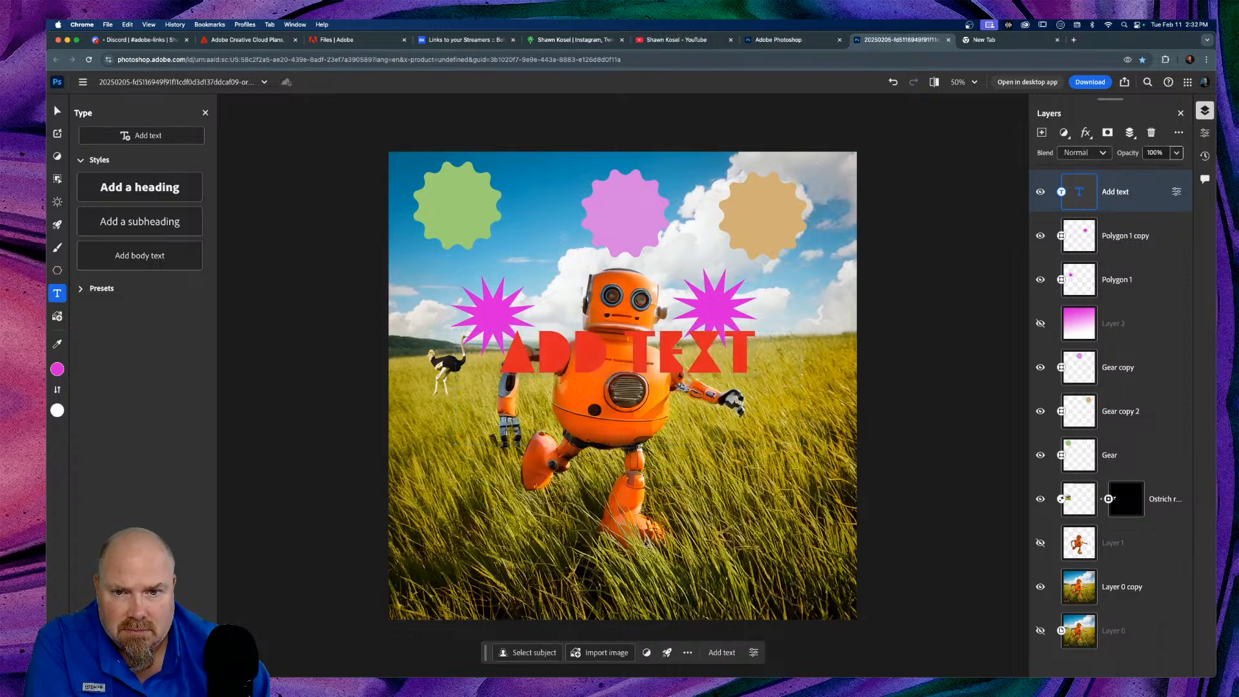
pyautogui.click(590, 363)
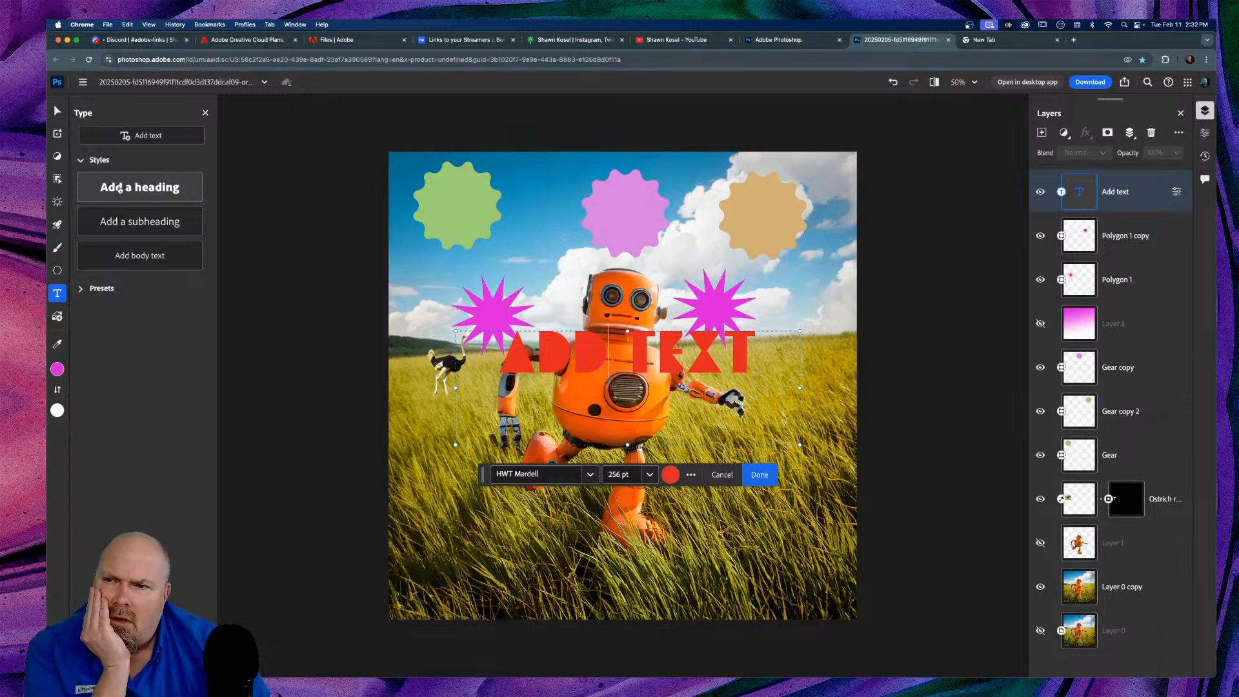
pyautogui.press('super+a')
pyautogui.click(131, 188)
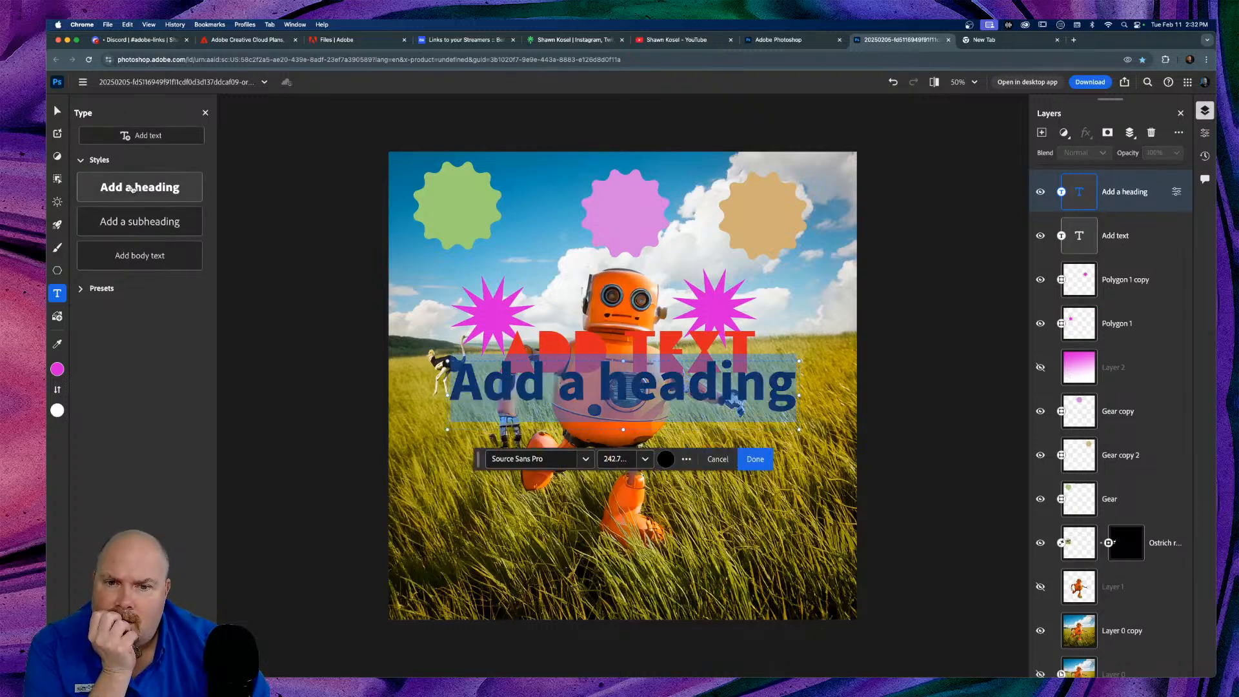
pyautogui.click(139, 226)
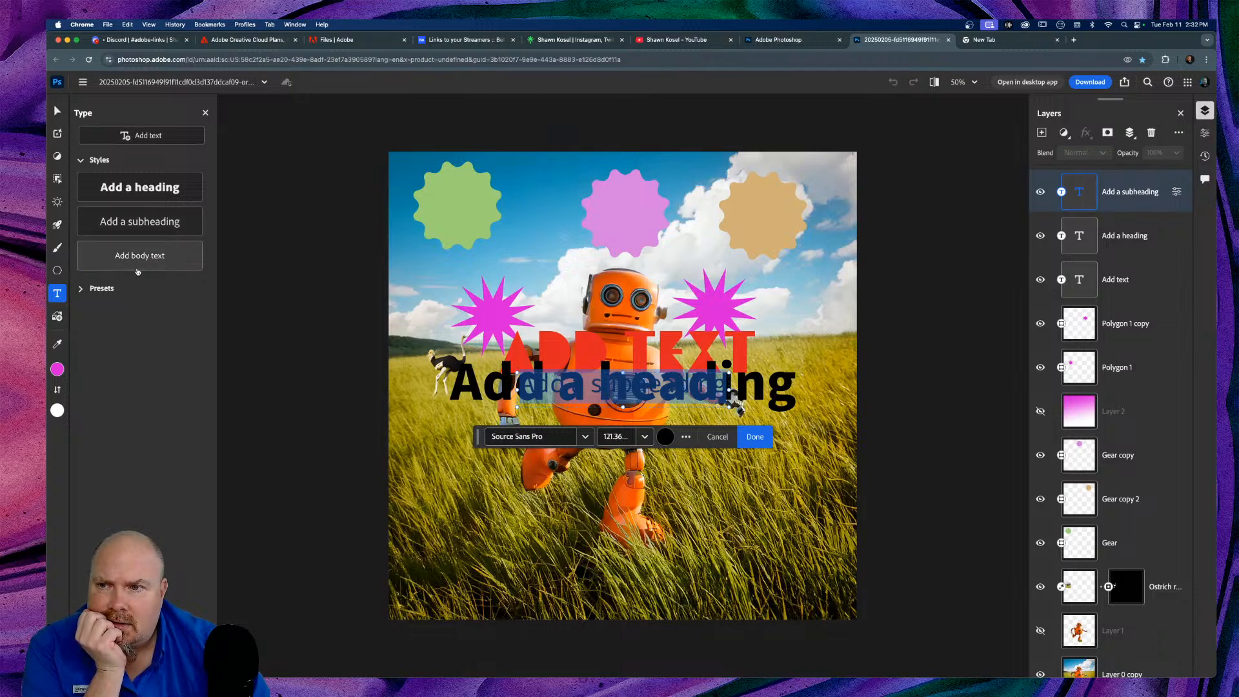
pyautogui.click(140, 260)
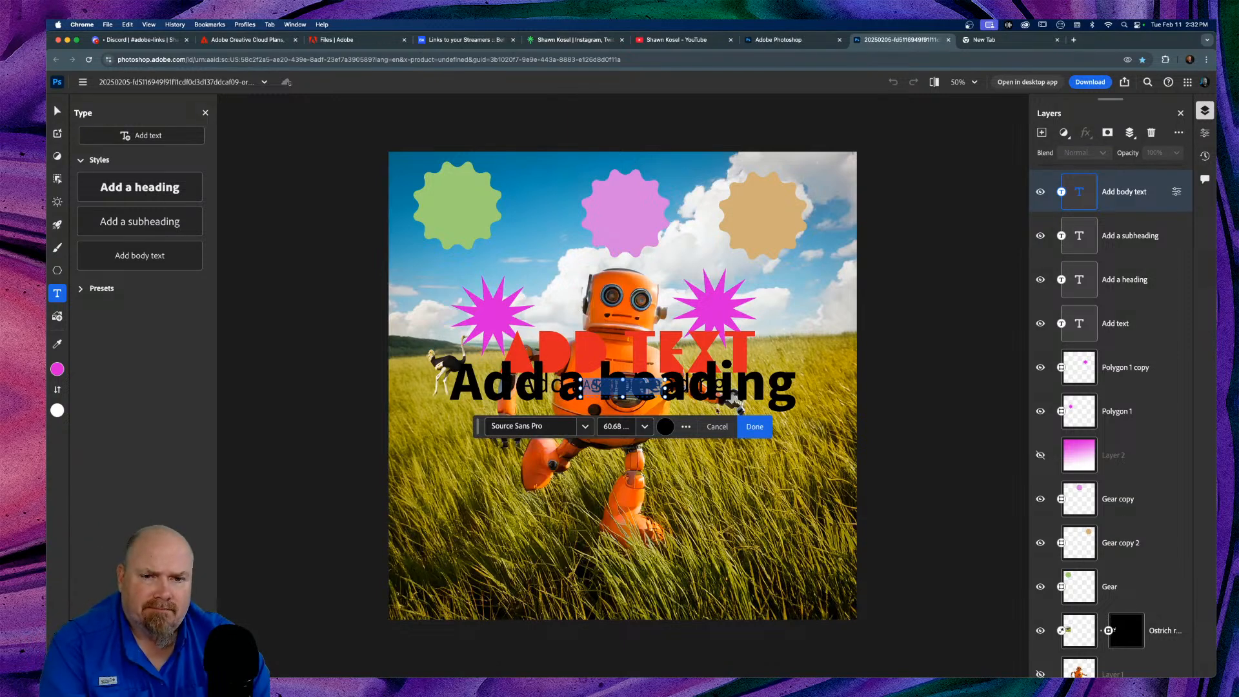
pyautogui.click(754, 426)
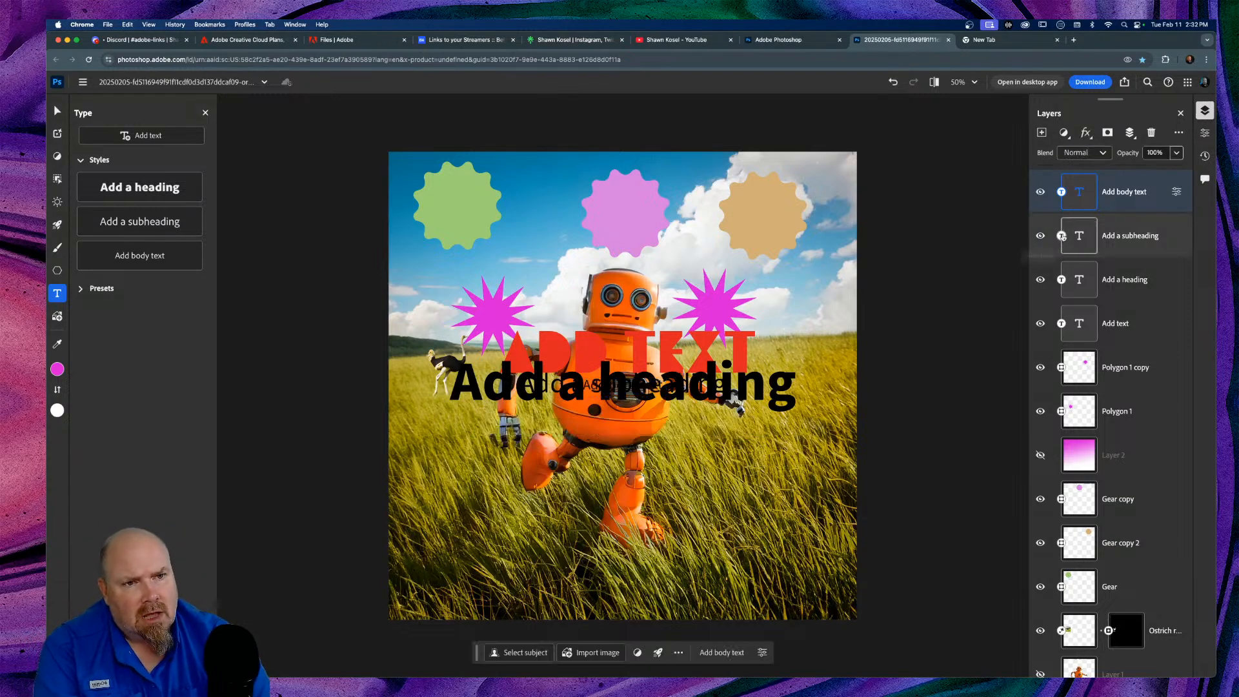
pyautogui.click(1176, 191)
pyautogui.click(1158, 185)
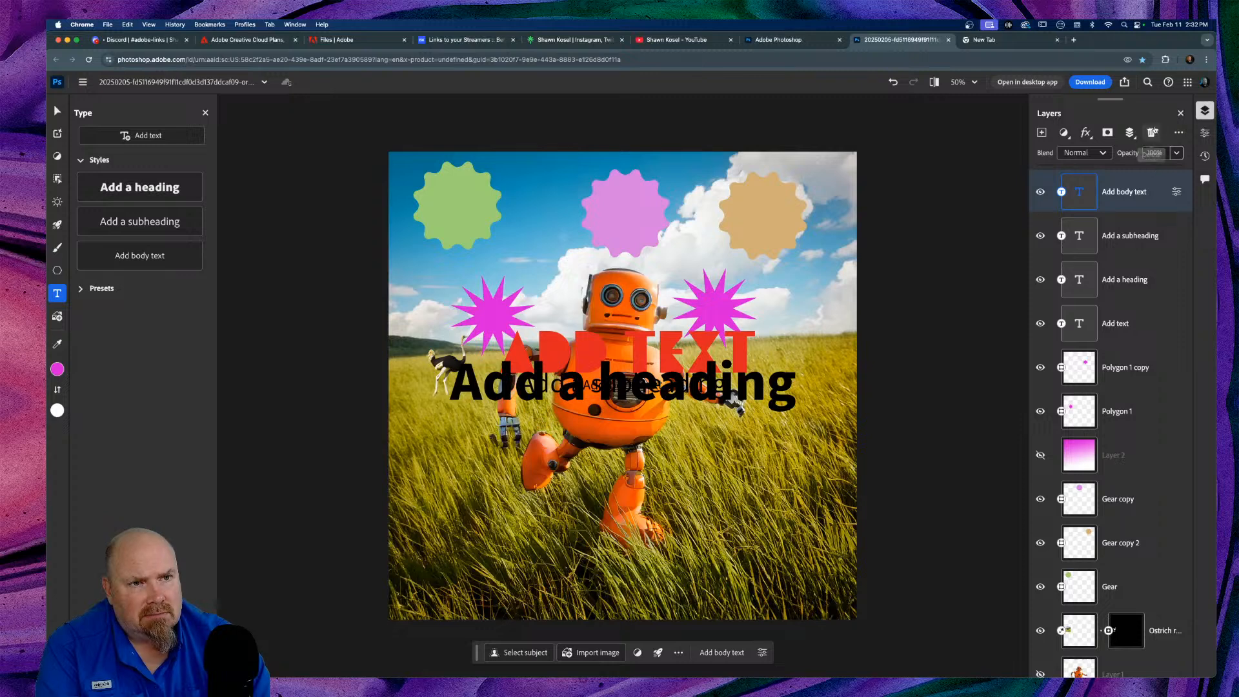
pyautogui.click(1152, 132)
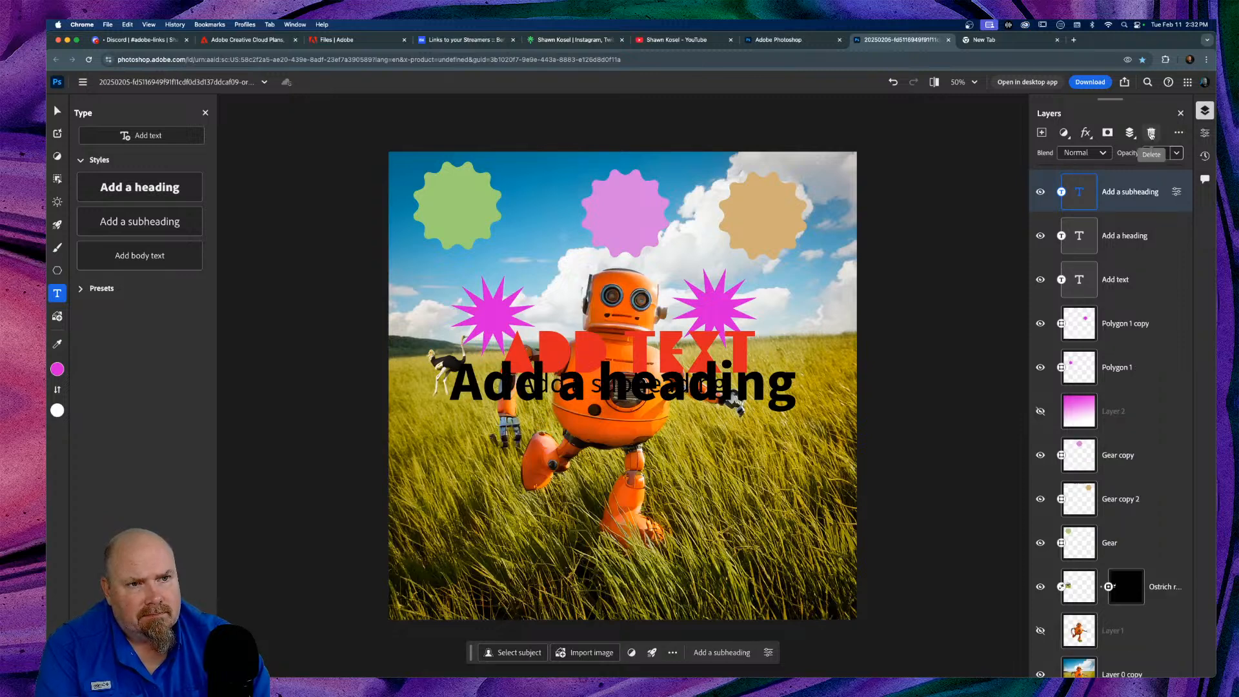
pyautogui.click(1152, 132)
pyautogui.click(1151, 132)
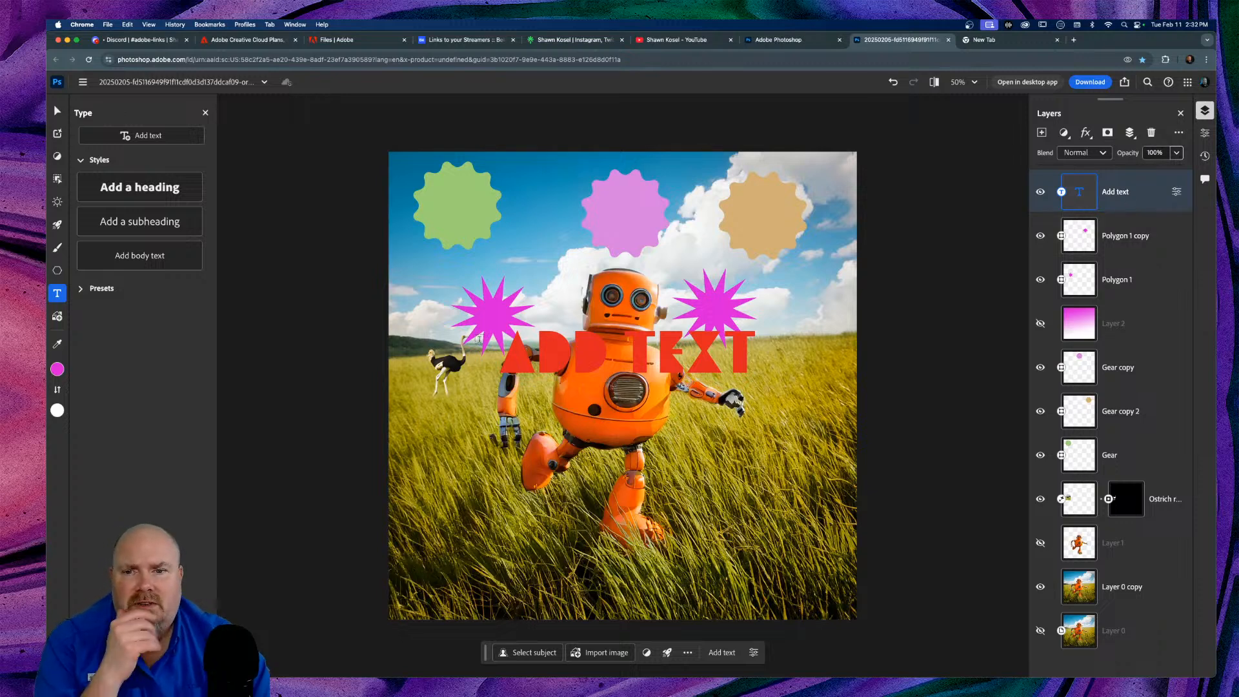
# Step: Drag the red ADD TEXT title to the canvas bottom, cancel a Crop attempt, and start Import image
pyautogui.click(57, 112)
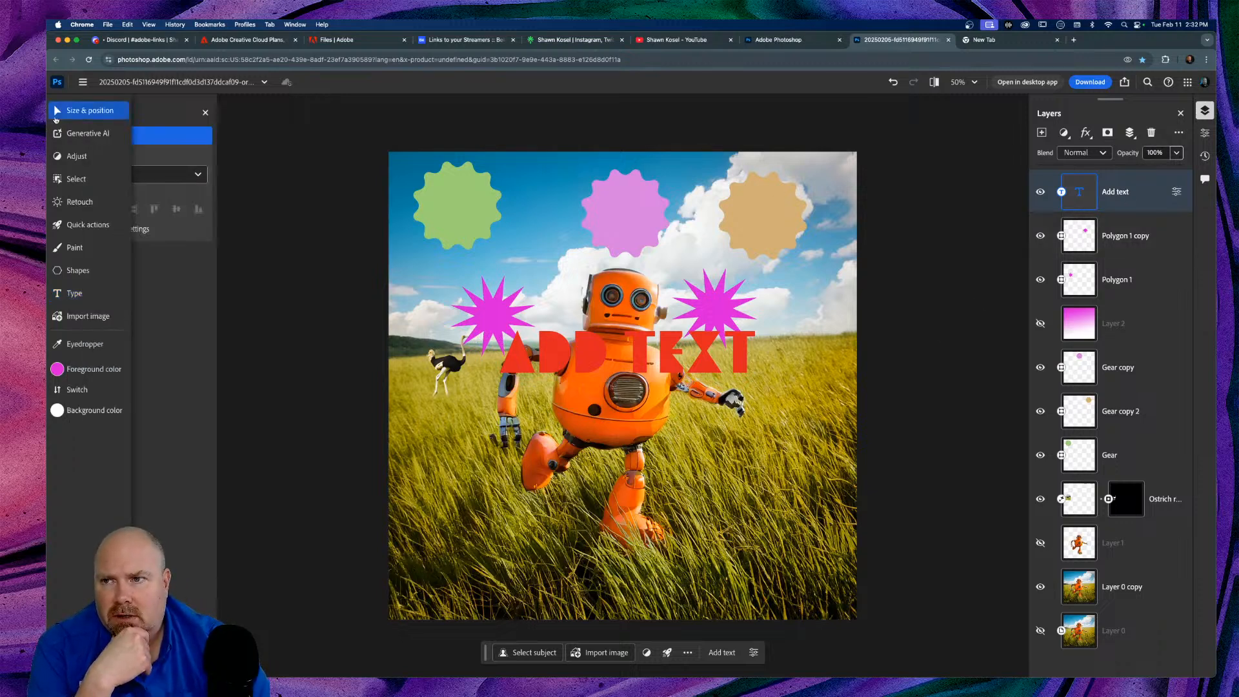
pyautogui.moveTo(623, 352); pyautogui.dragTo(620, 576)
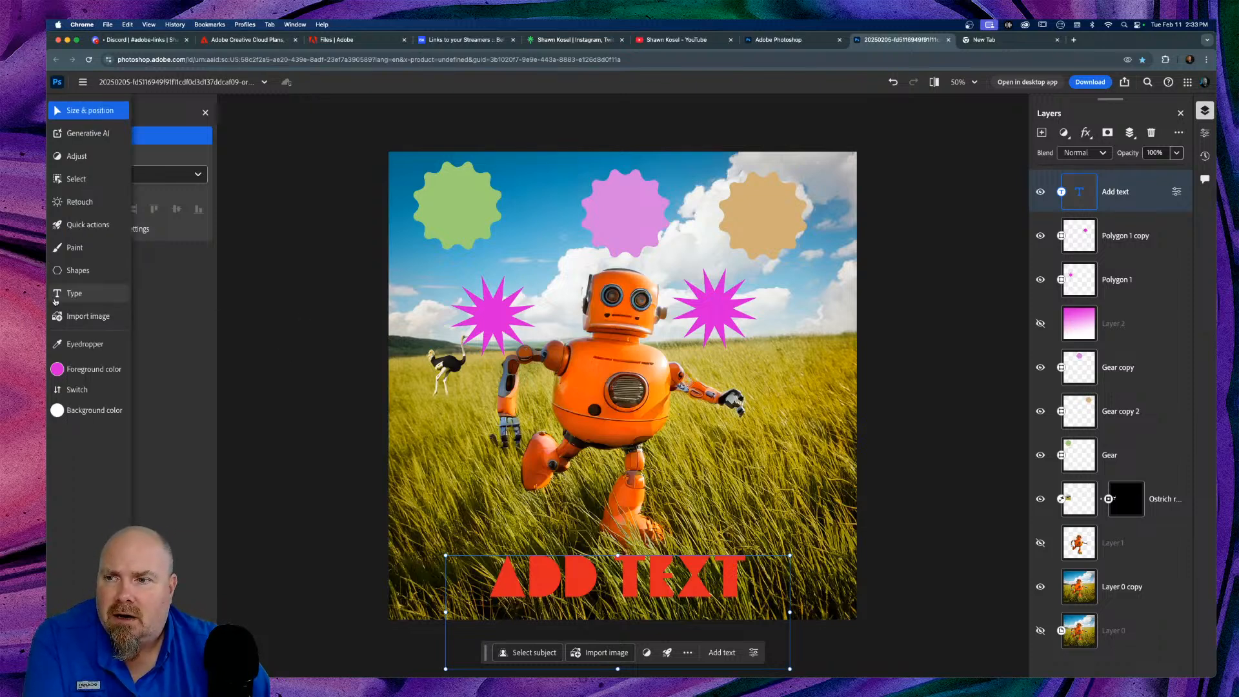
pyautogui.click(102, 182)
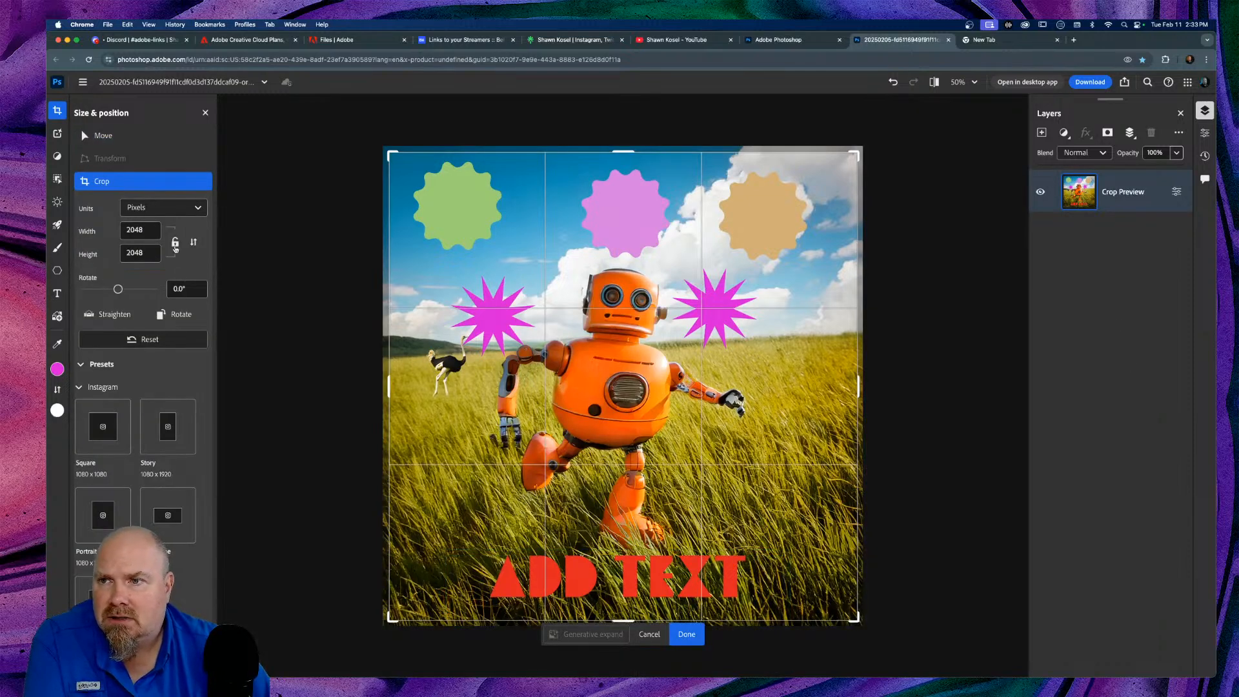
pyautogui.click(205, 113)
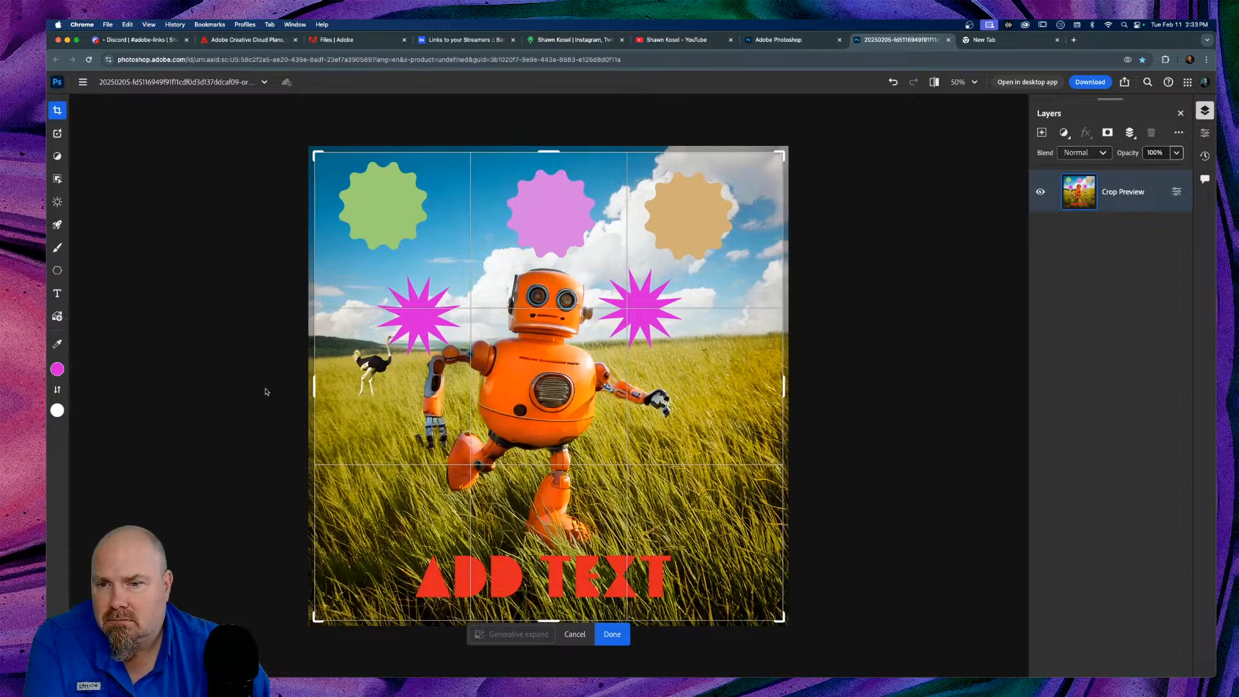
pyautogui.press('Escape')
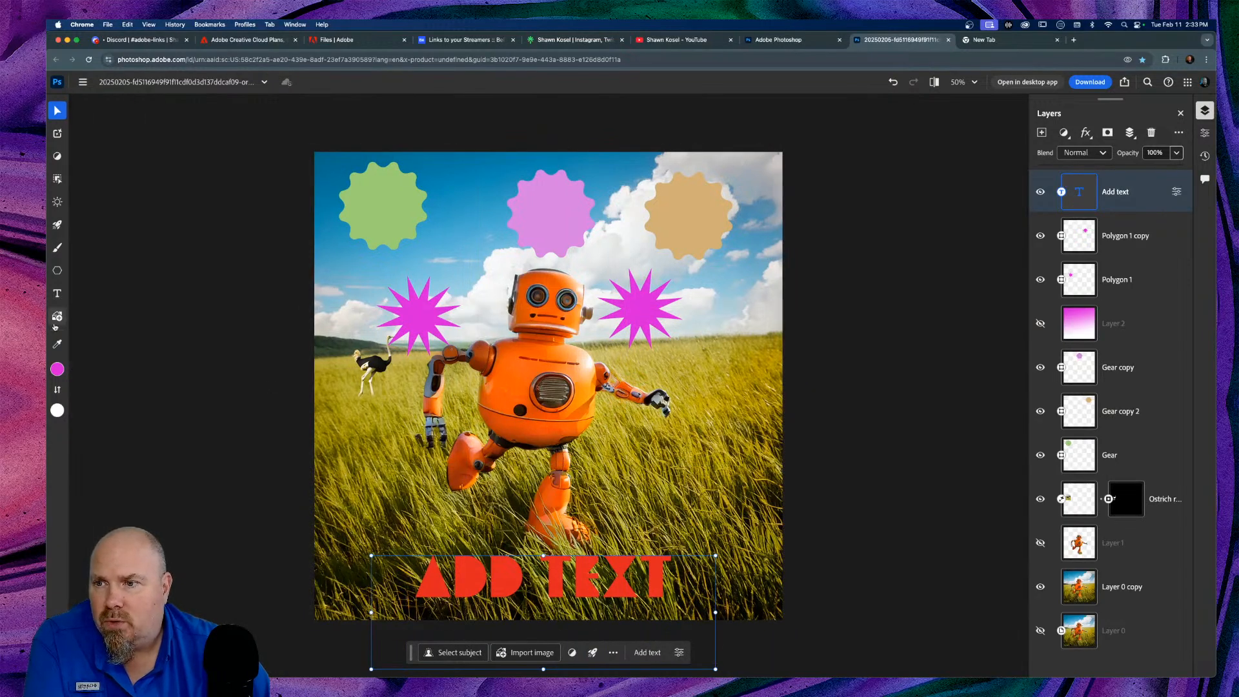
pyautogui.click(56, 323)
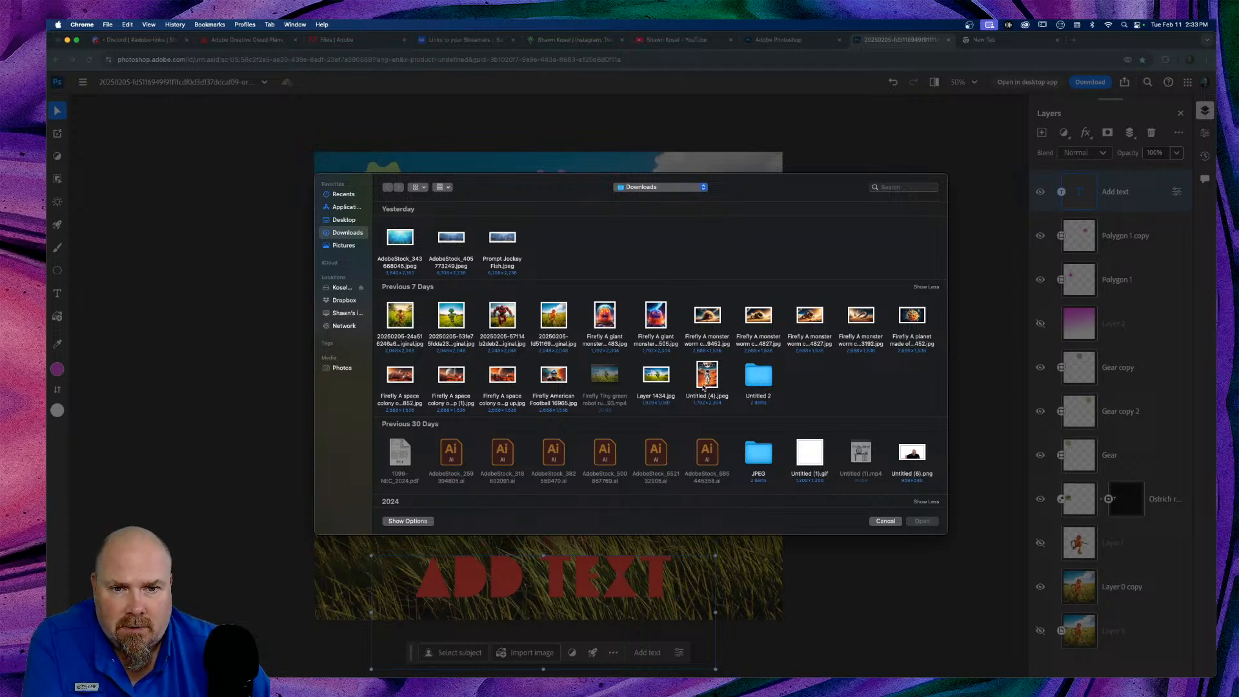
# Step: Cancel the image import and review the text layer's advanced character settings before closing Properties
pyautogui.click(883, 522)
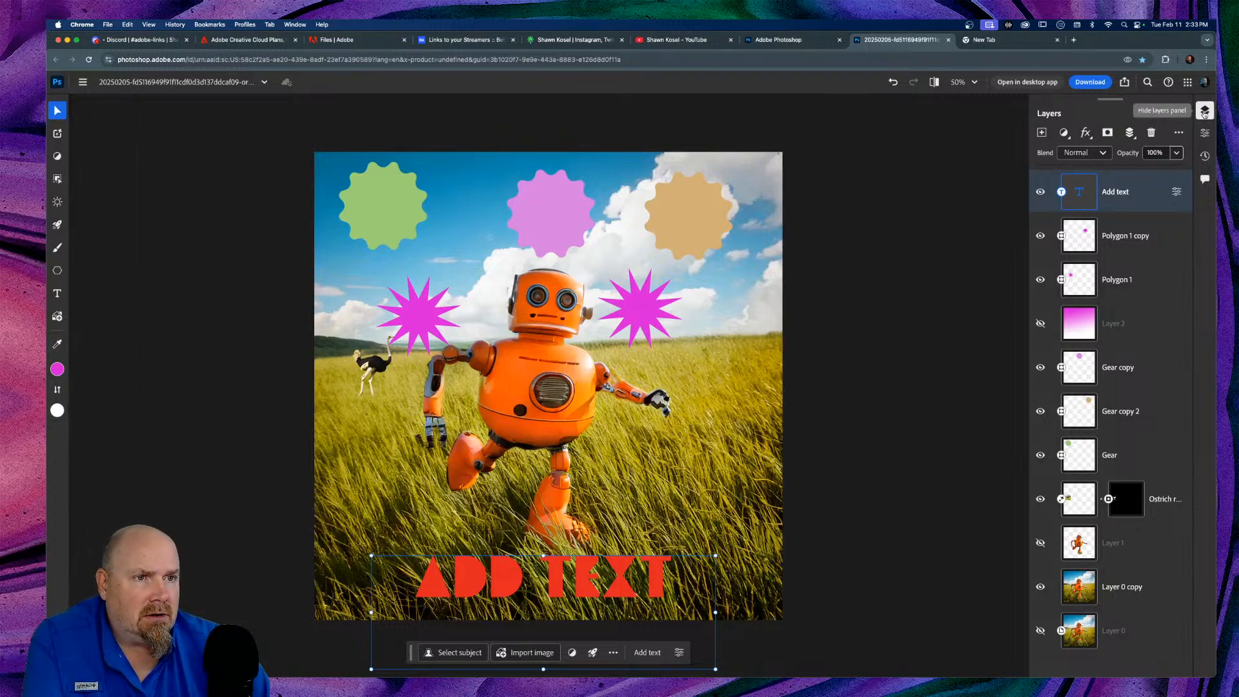
pyautogui.click(1204, 111)
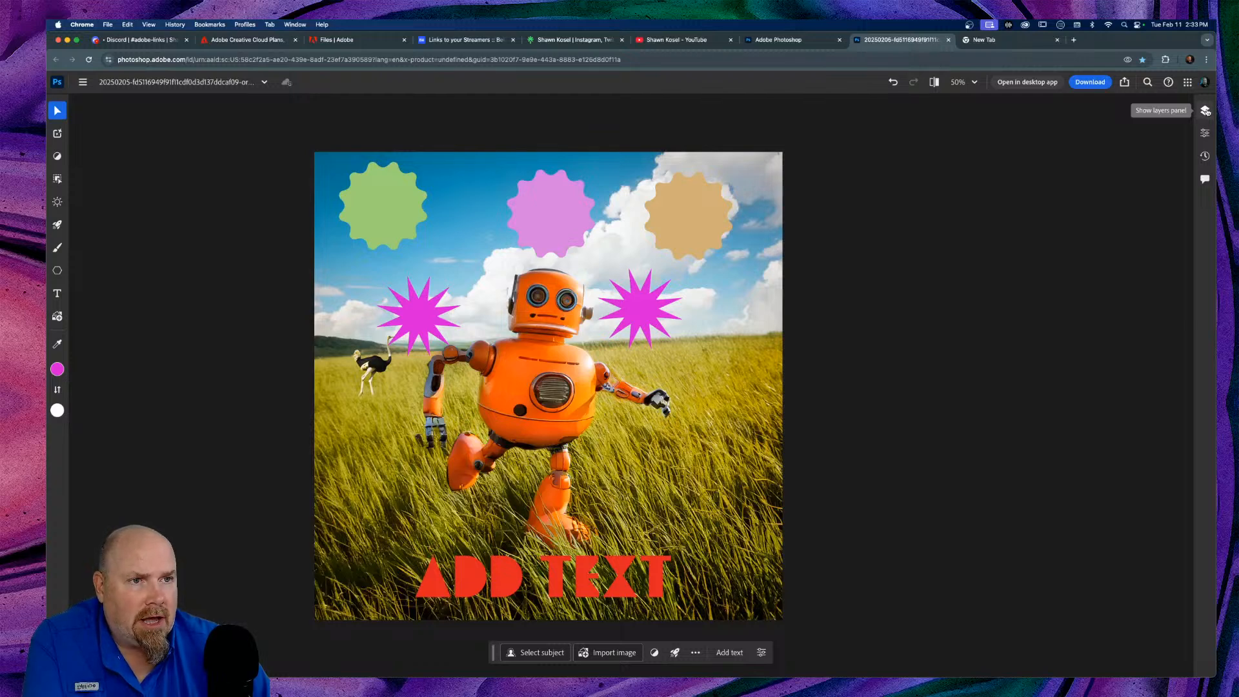
pyautogui.click(1204, 111)
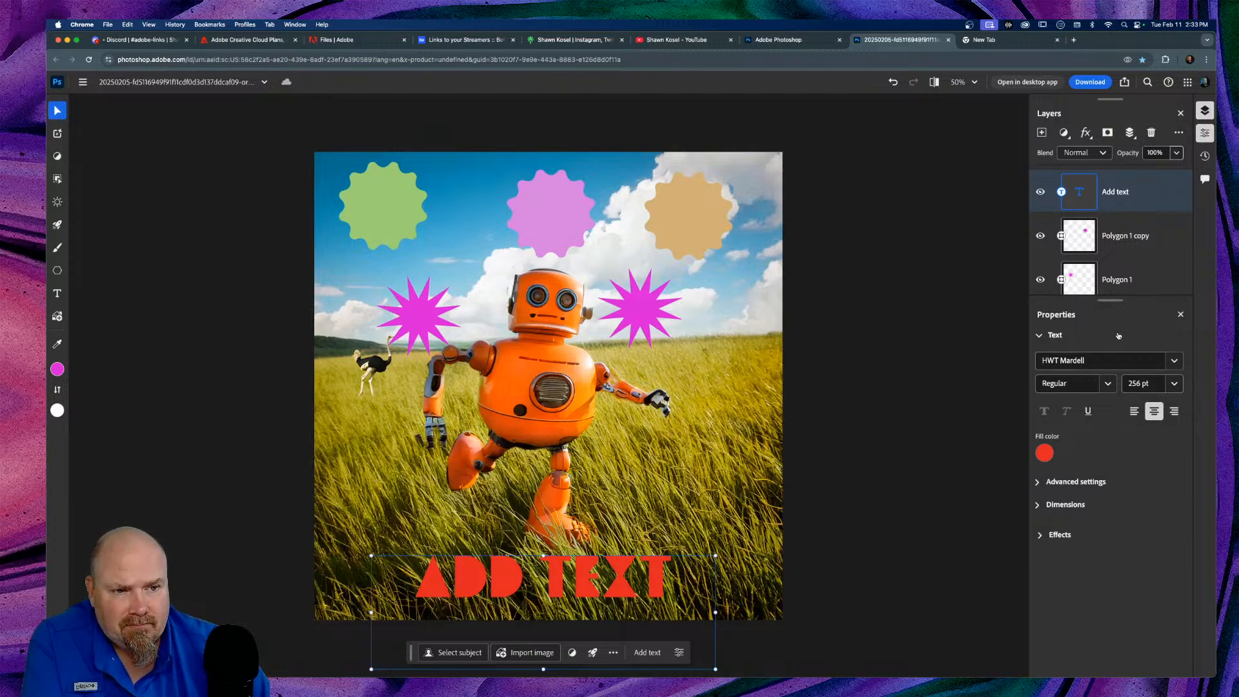
pyautogui.click(1039, 483)
pyautogui.scroll(-3, 1129, 473)
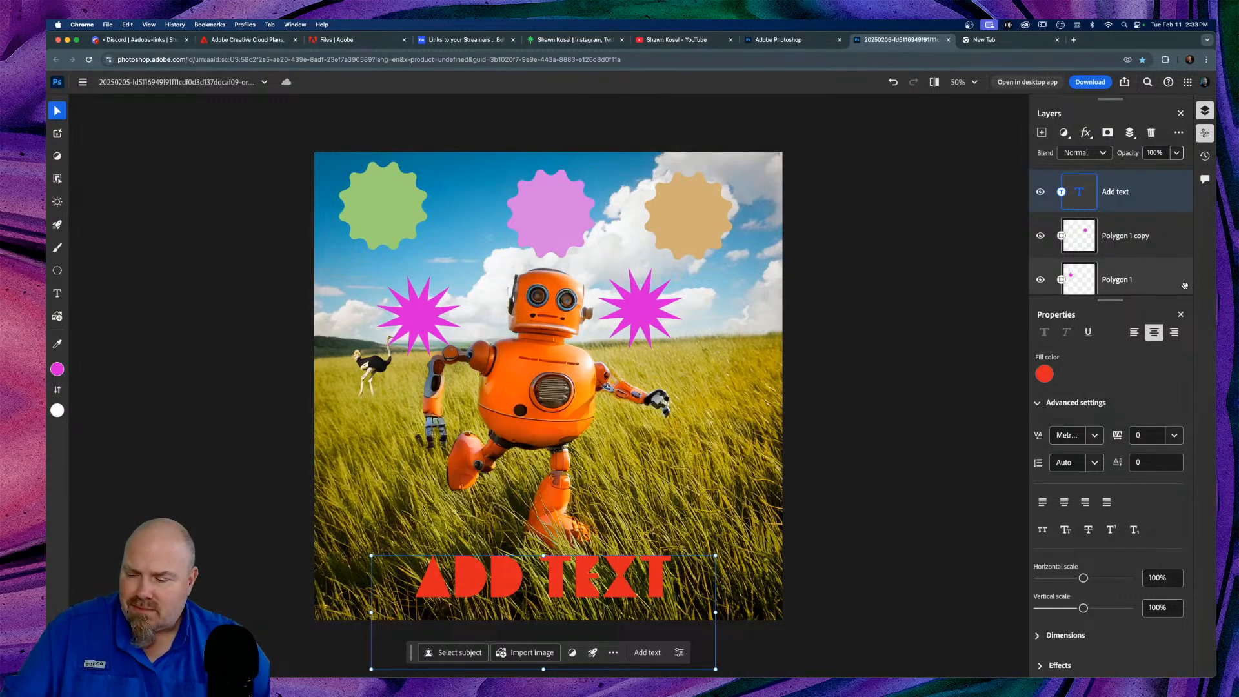
pyautogui.click(1182, 315)
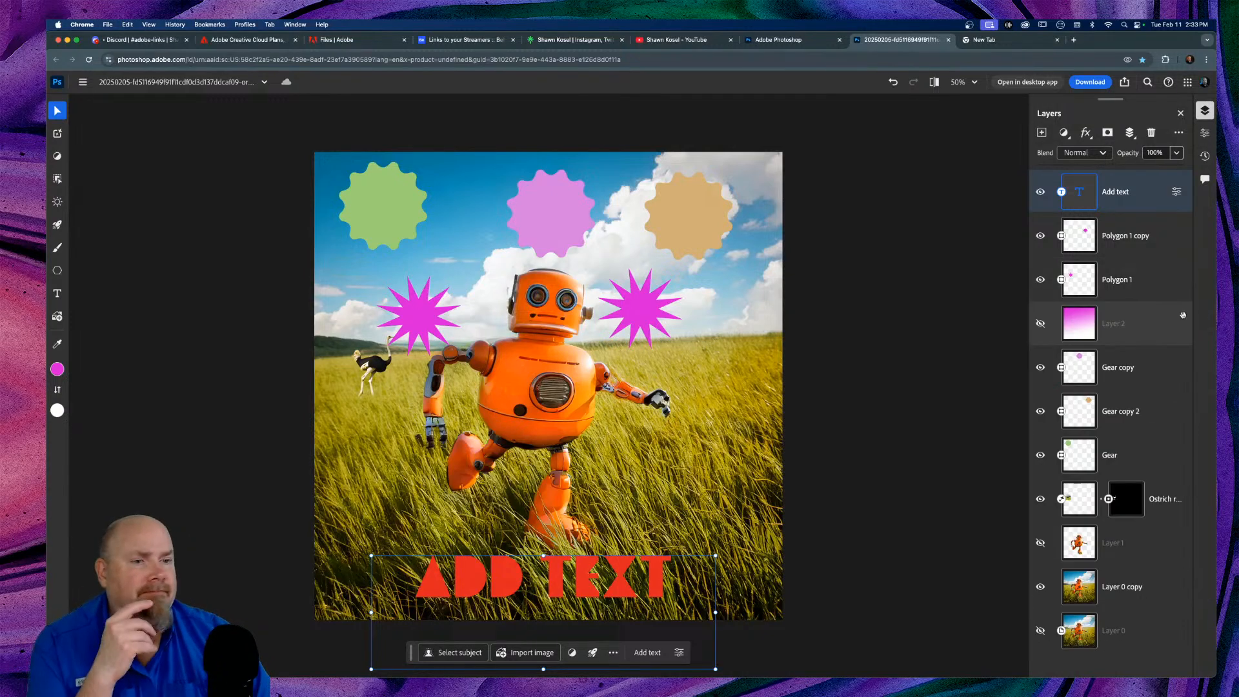
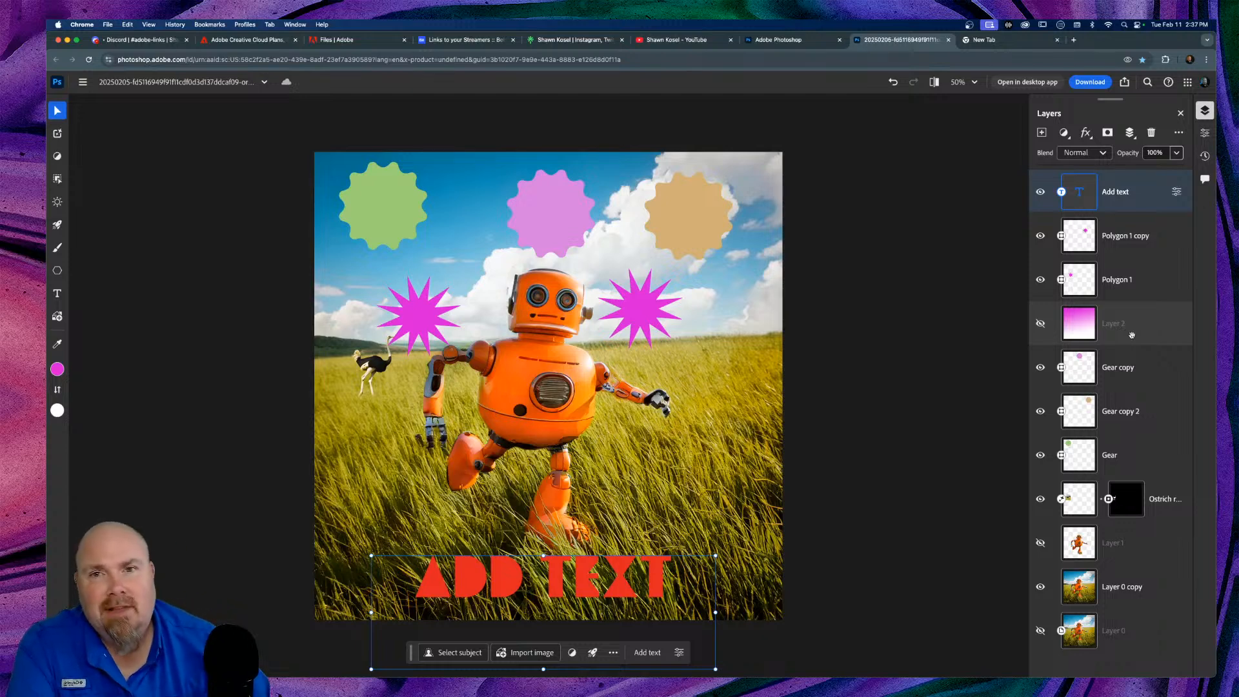
# Step: Select the Layer 0 copy layer and bring up the document's History panel
pyautogui.click(477, 247)
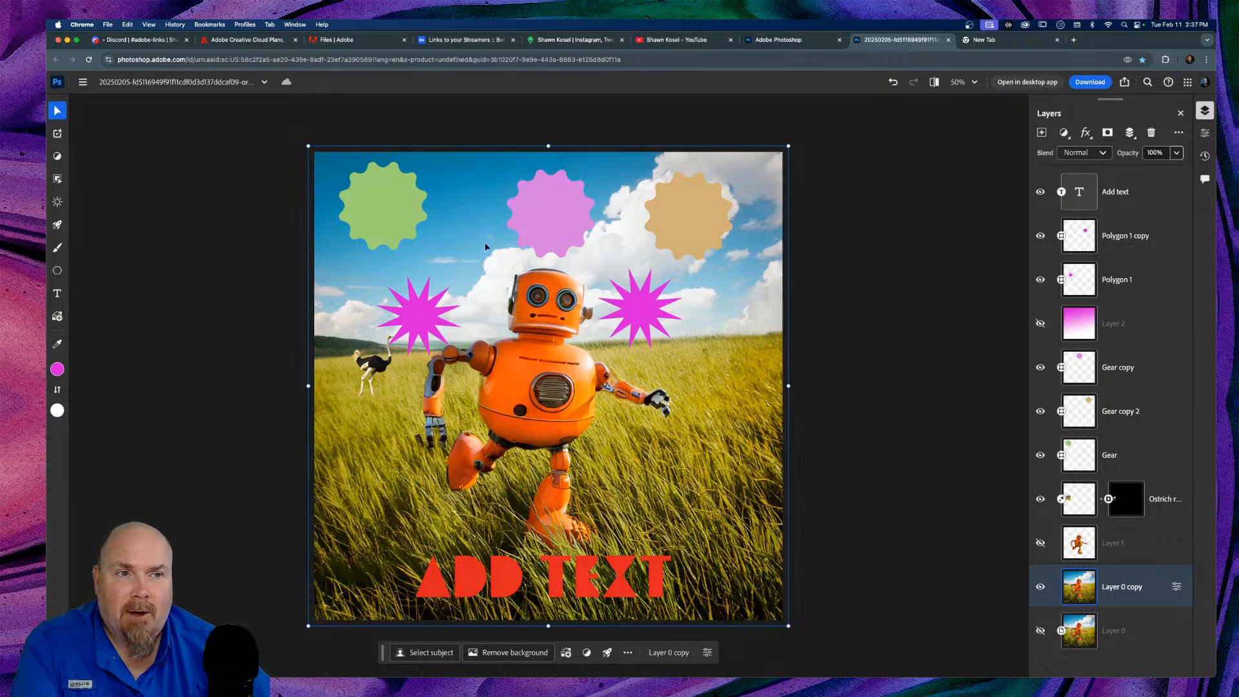
pyautogui.click(1205, 157)
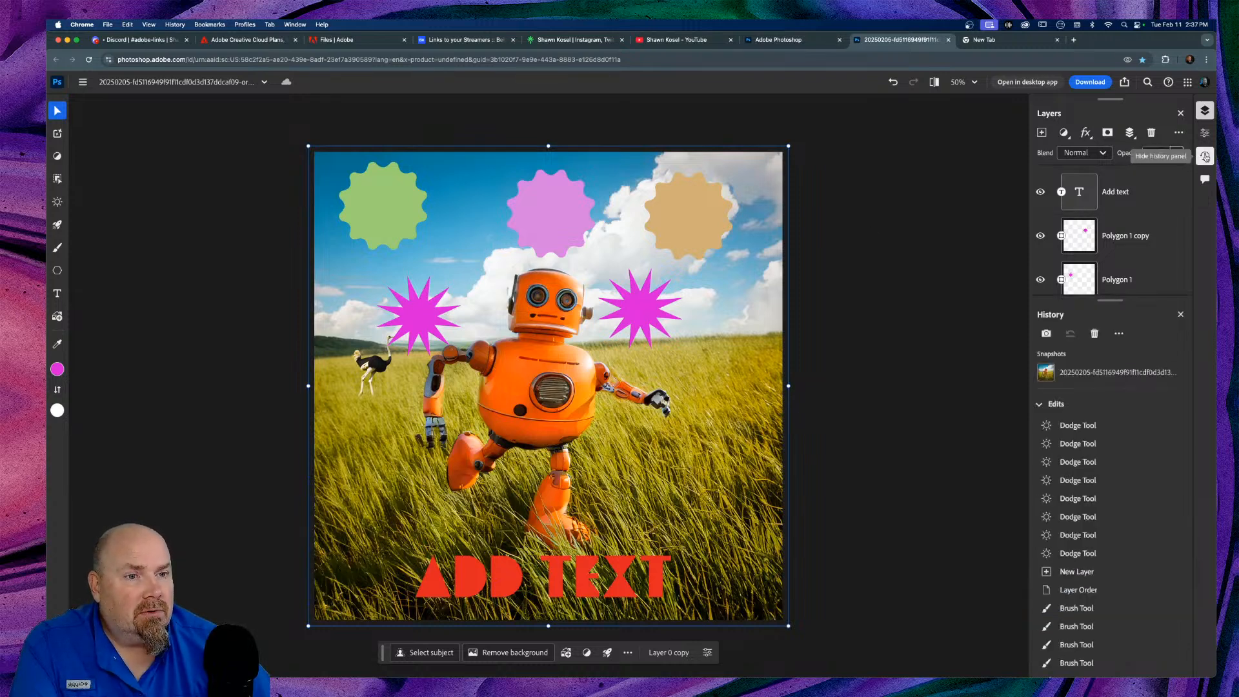
# Step: Close the Layers panel, scroll the History list and dismiss its options menu, then open the main menu
pyautogui.click(1206, 110)
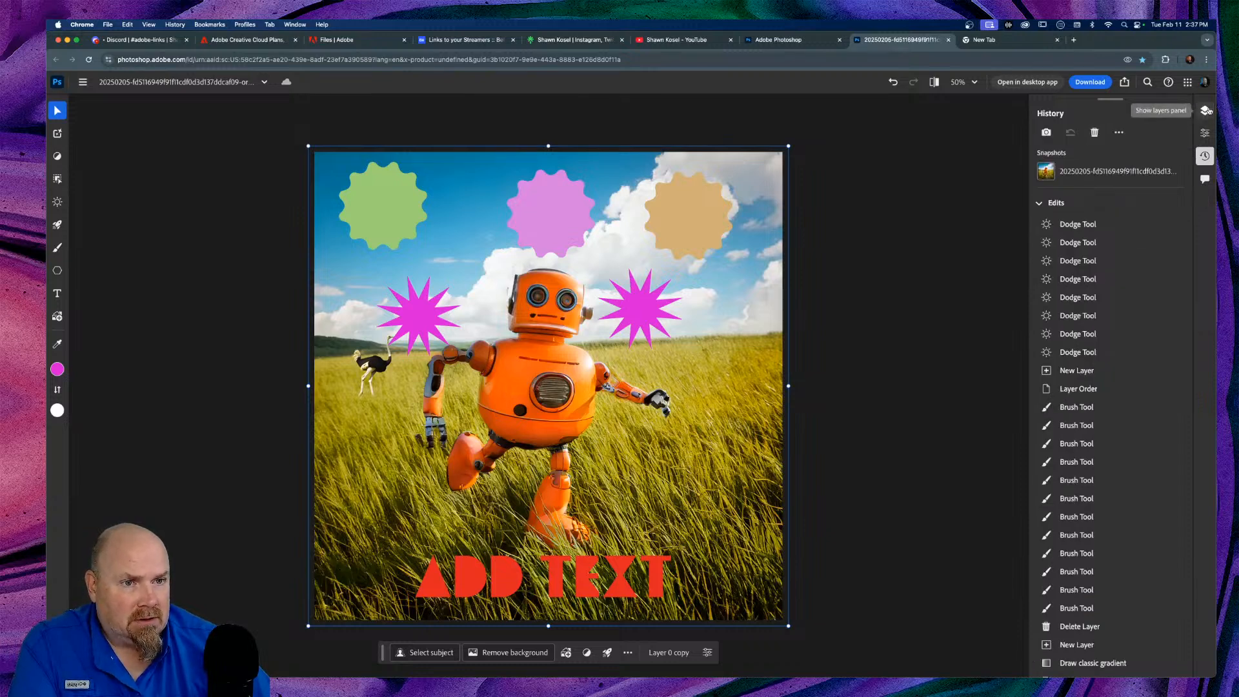
pyautogui.scroll(-10, 1114, 319)
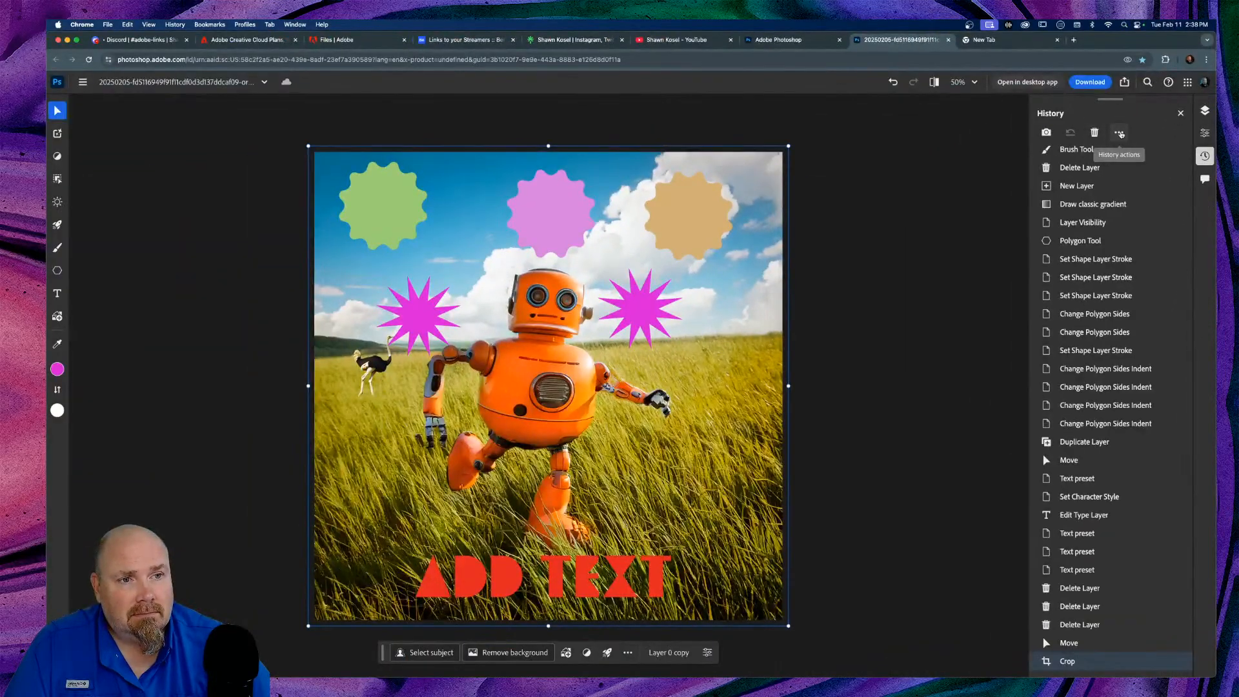
pyautogui.click(1121, 133)
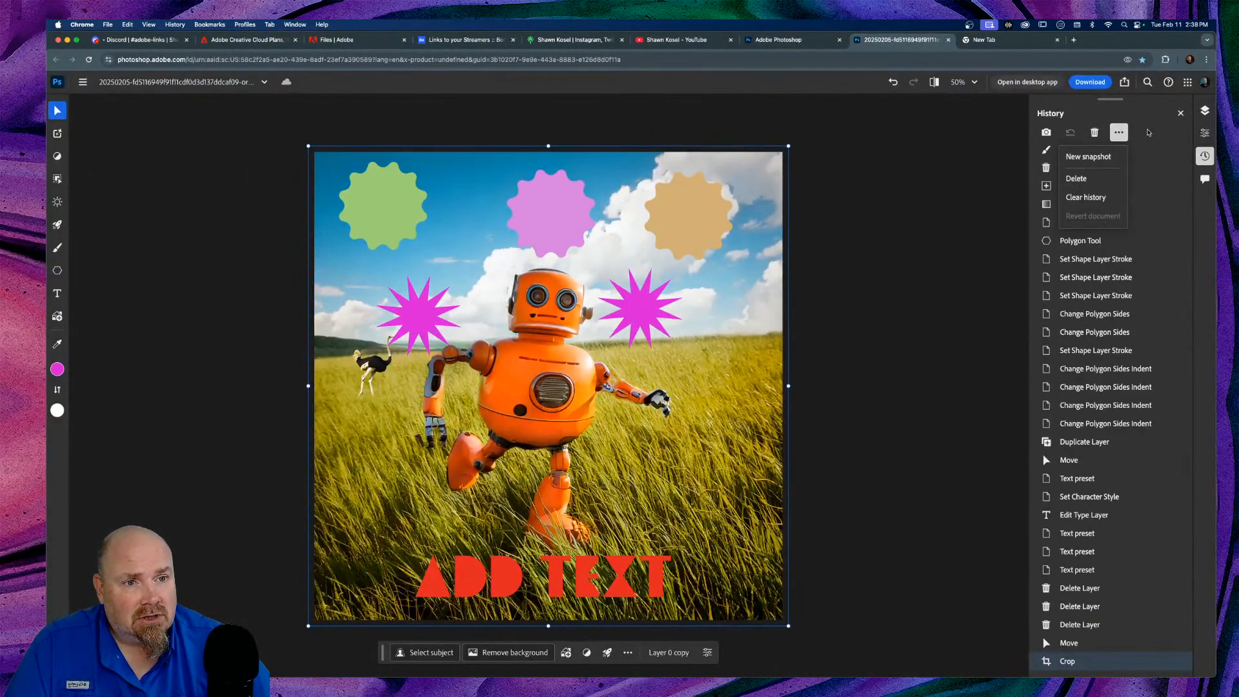
pyautogui.click(1148, 132)
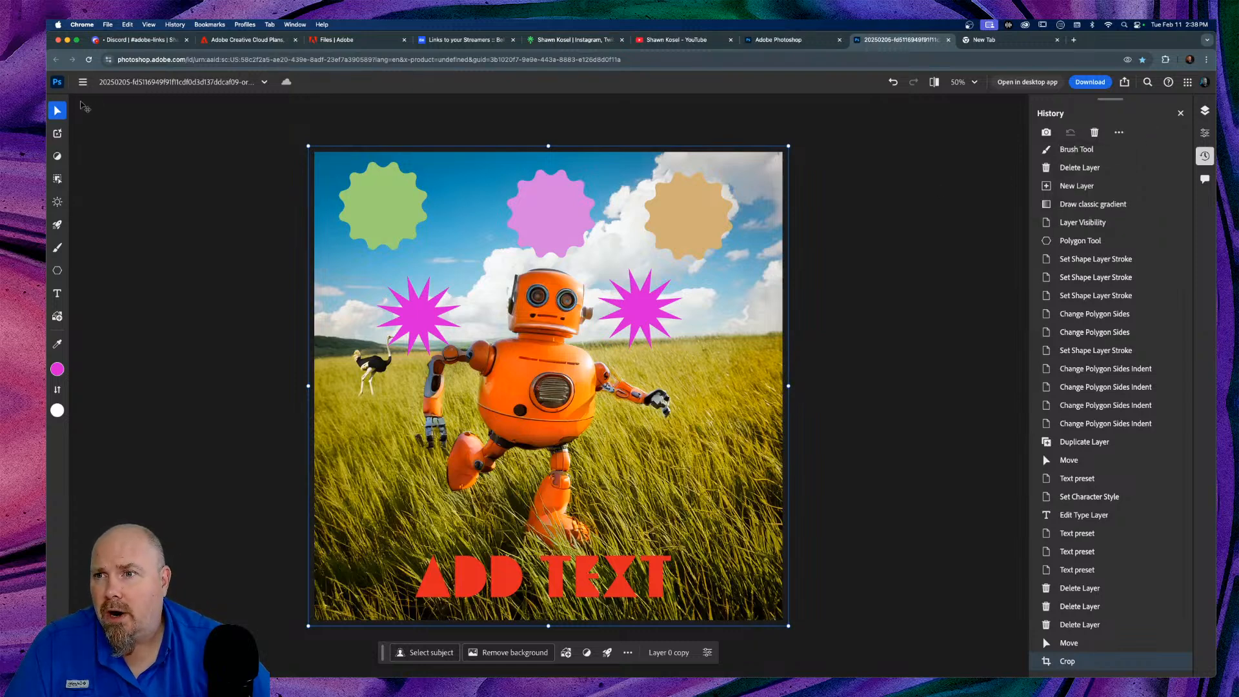
pyautogui.click(82, 83)
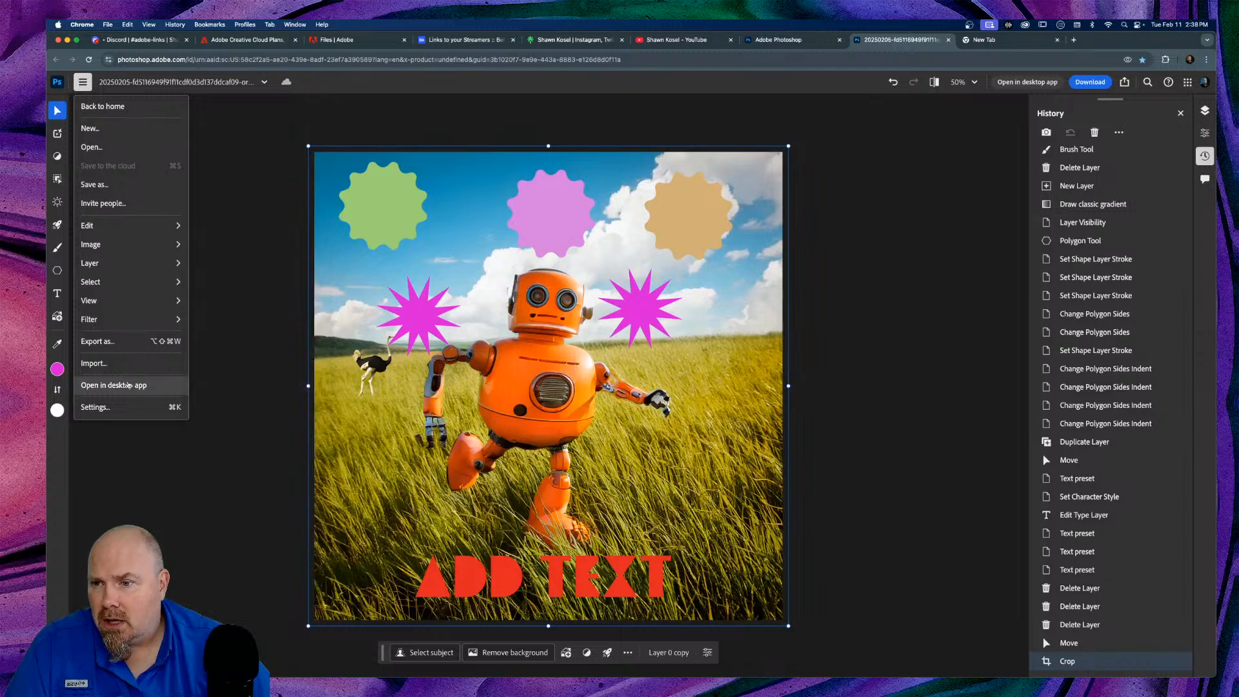
pyautogui.click(95, 406)
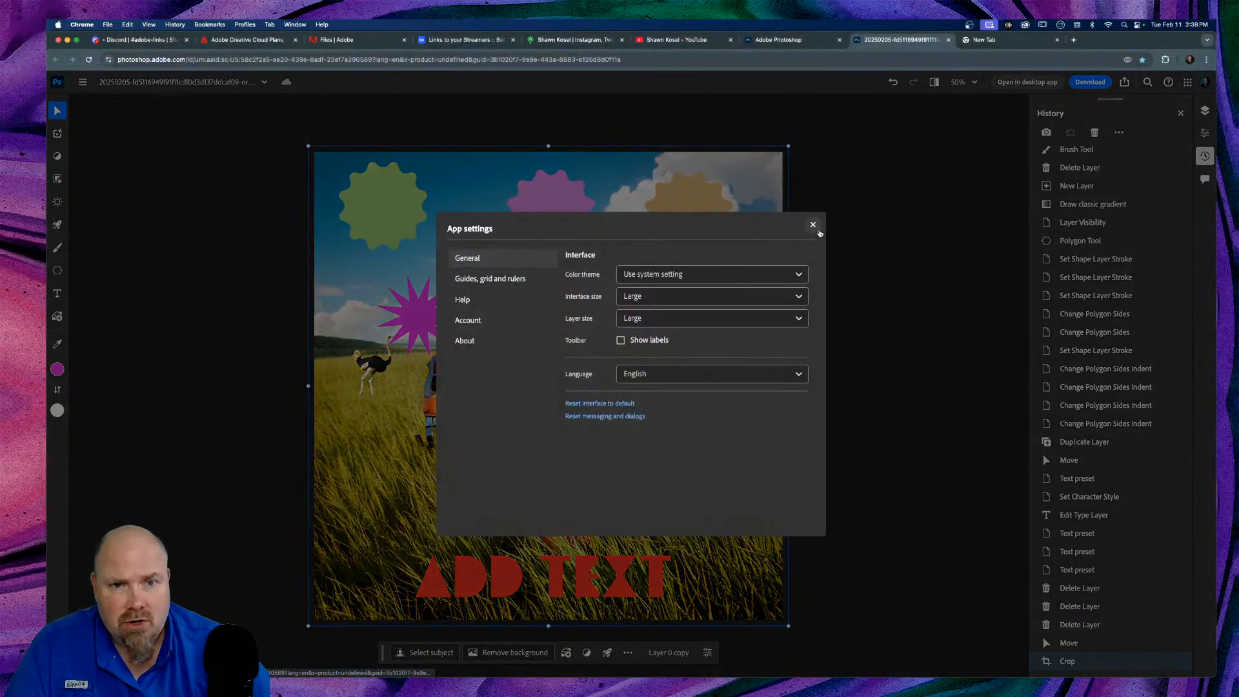
pyautogui.click(814, 224)
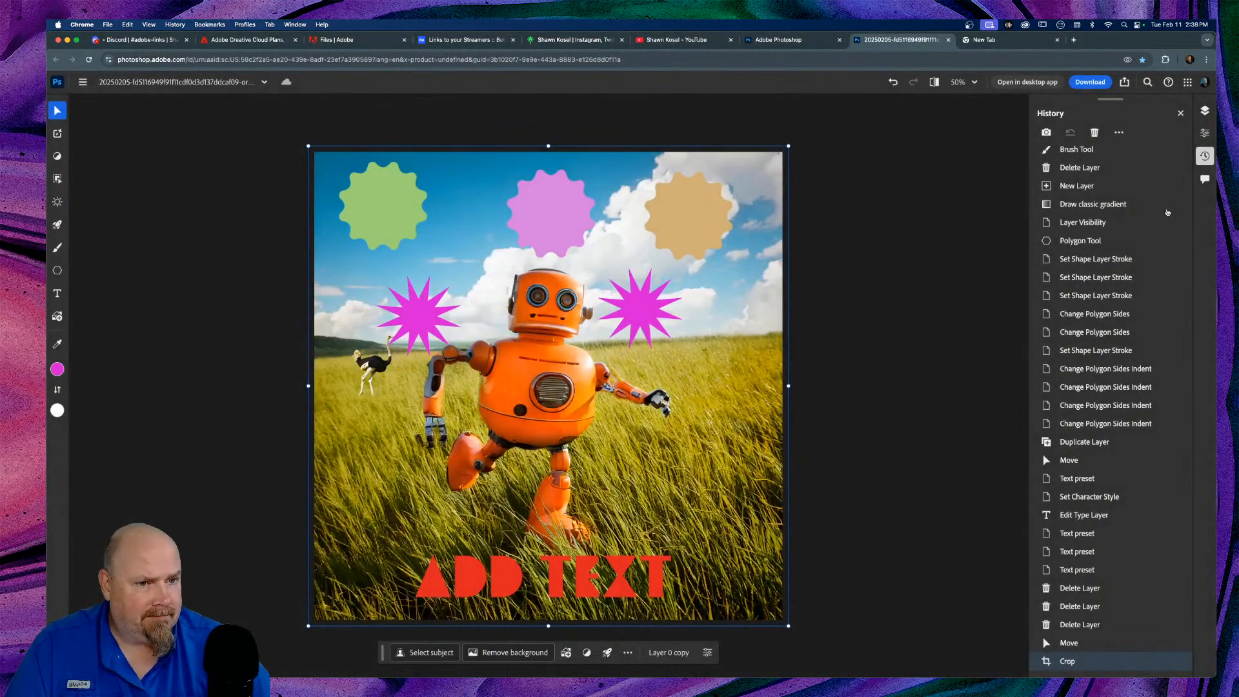
pyautogui.scroll(10, 1156, 223)
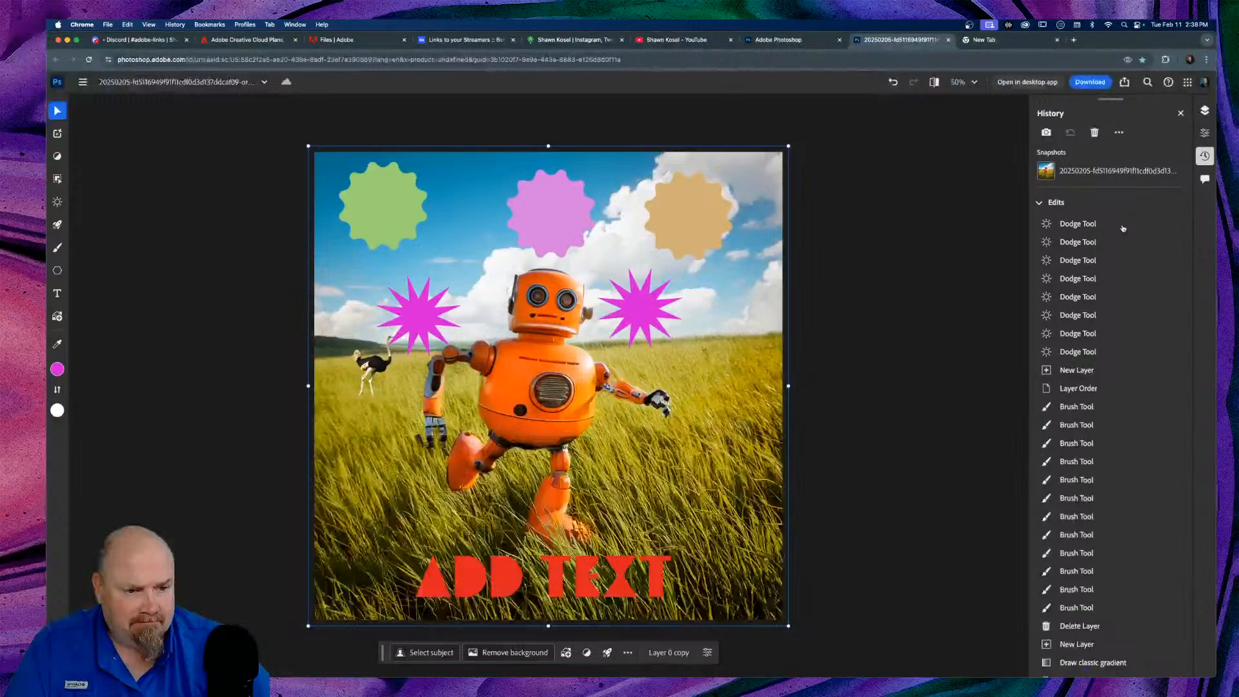
pyautogui.scroll(-5, 1123, 228)
pyautogui.scroll(-3, 1123, 228)
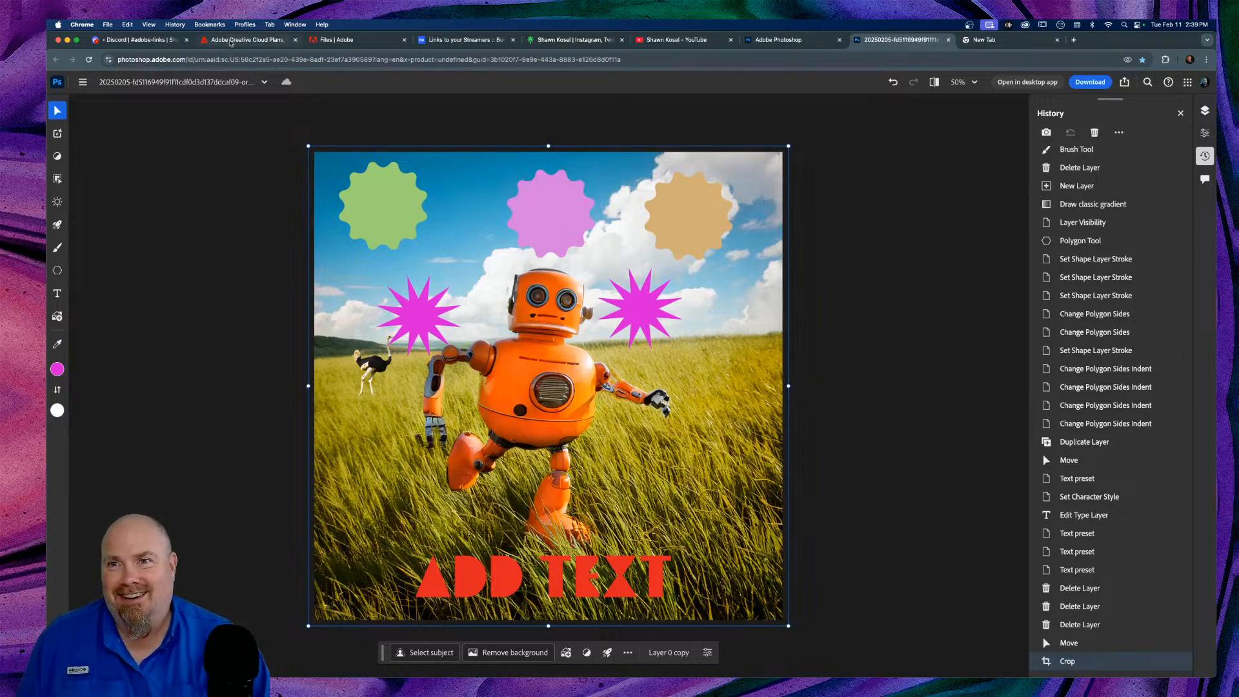
pyautogui.click(231, 41)
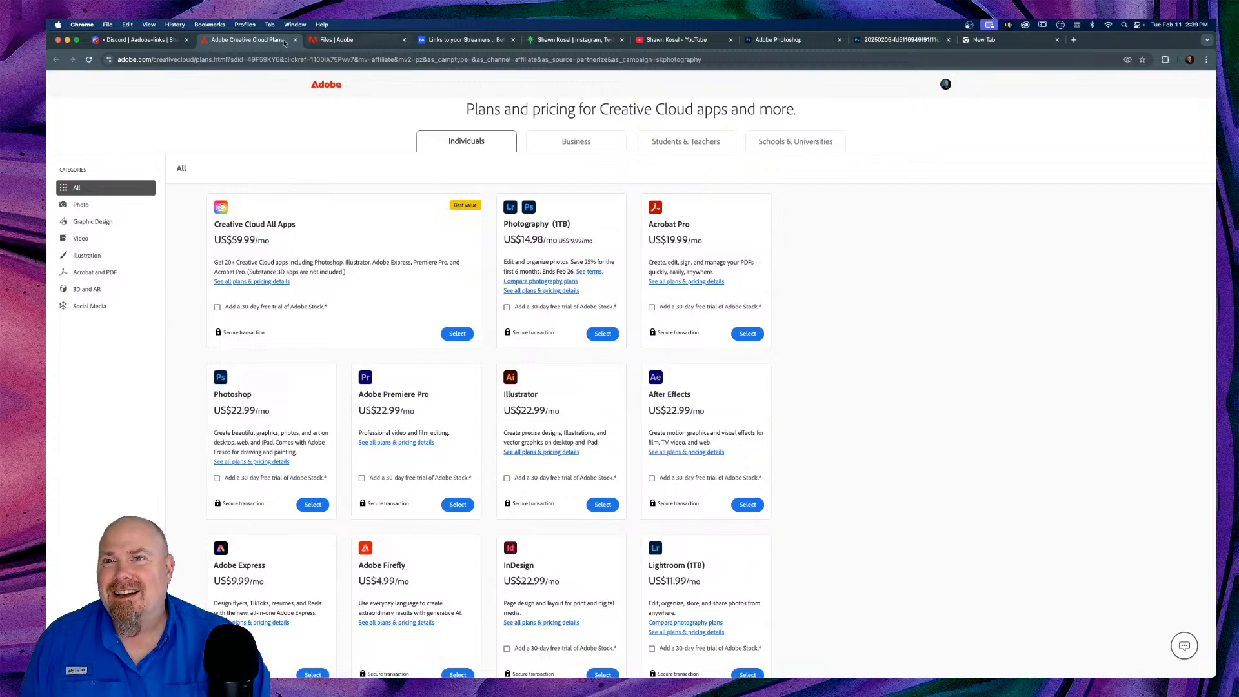
# Step: Switch to the Behance profile tab and scroll through its project grid
pyautogui.click(460, 40)
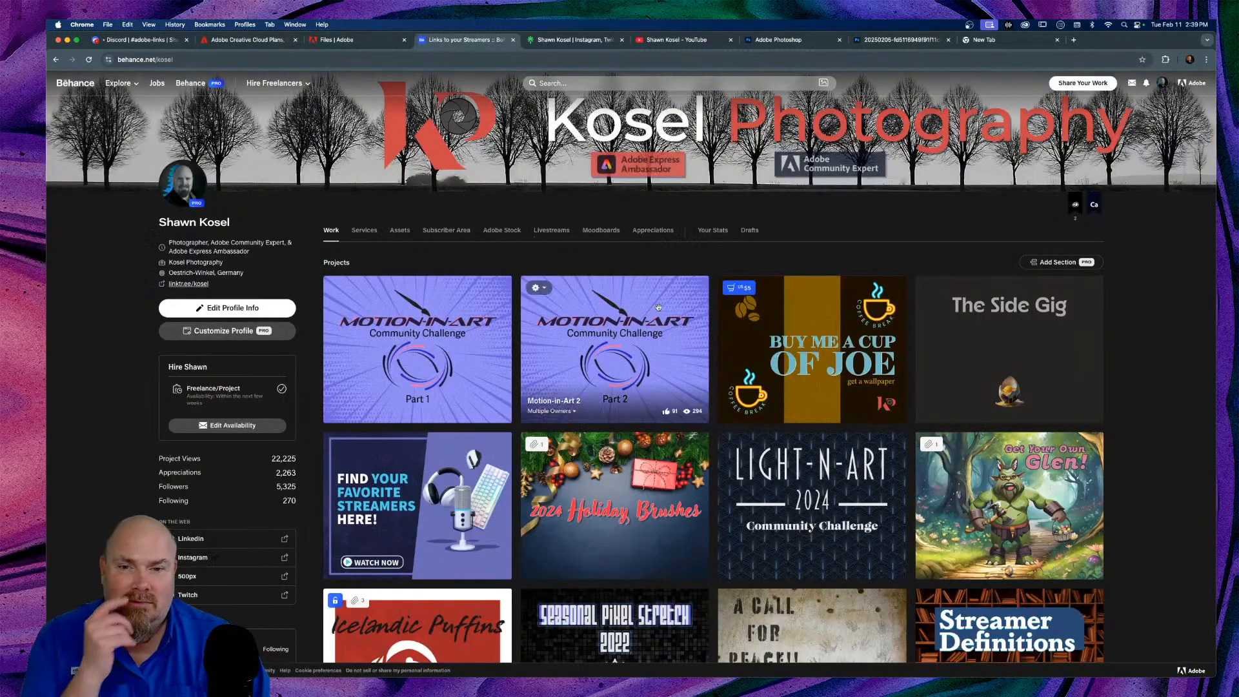
pyautogui.scroll(-5, 654, 307)
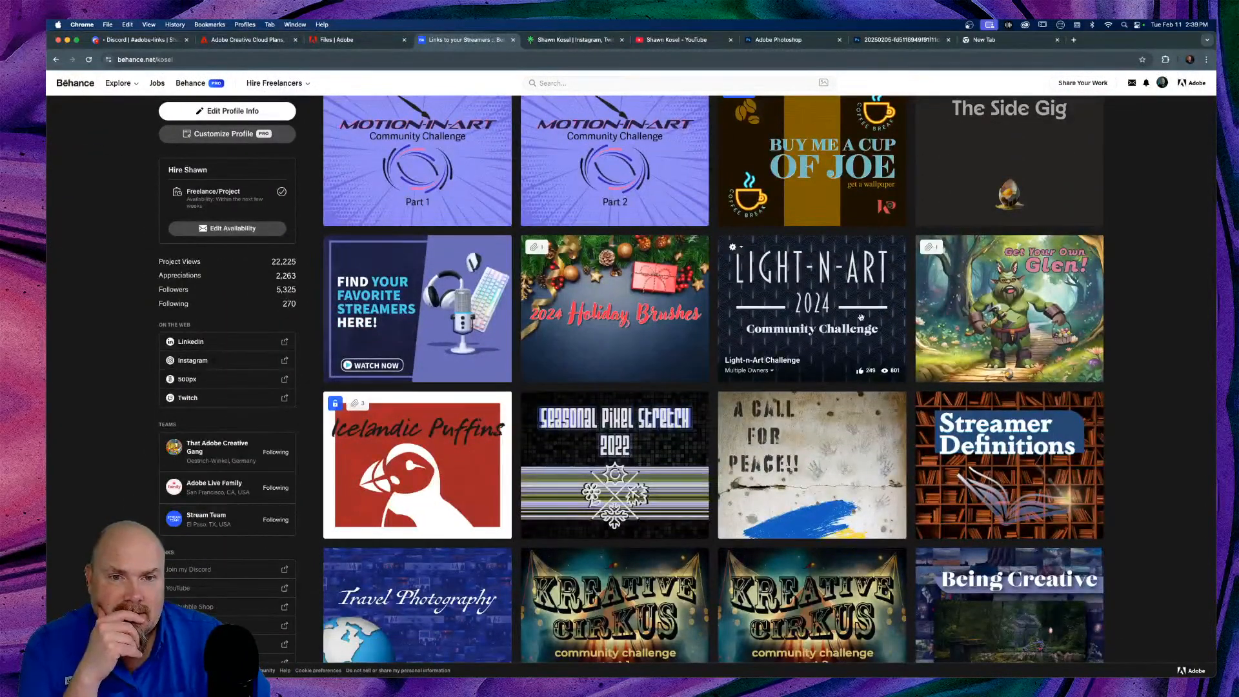
pyautogui.scroll(3, 861, 317)
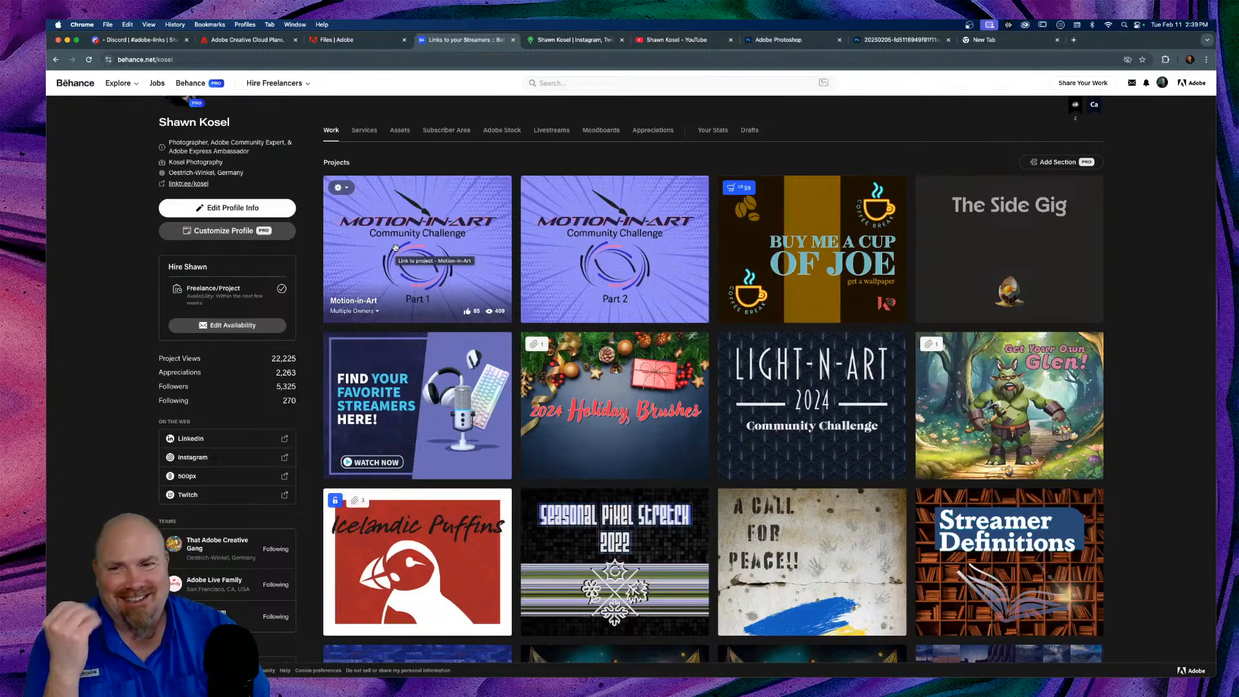
# Step: Preview the Motion-in-Art 2 project, close it, and return to the Photoshop composite
pyautogui.click(582, 222)
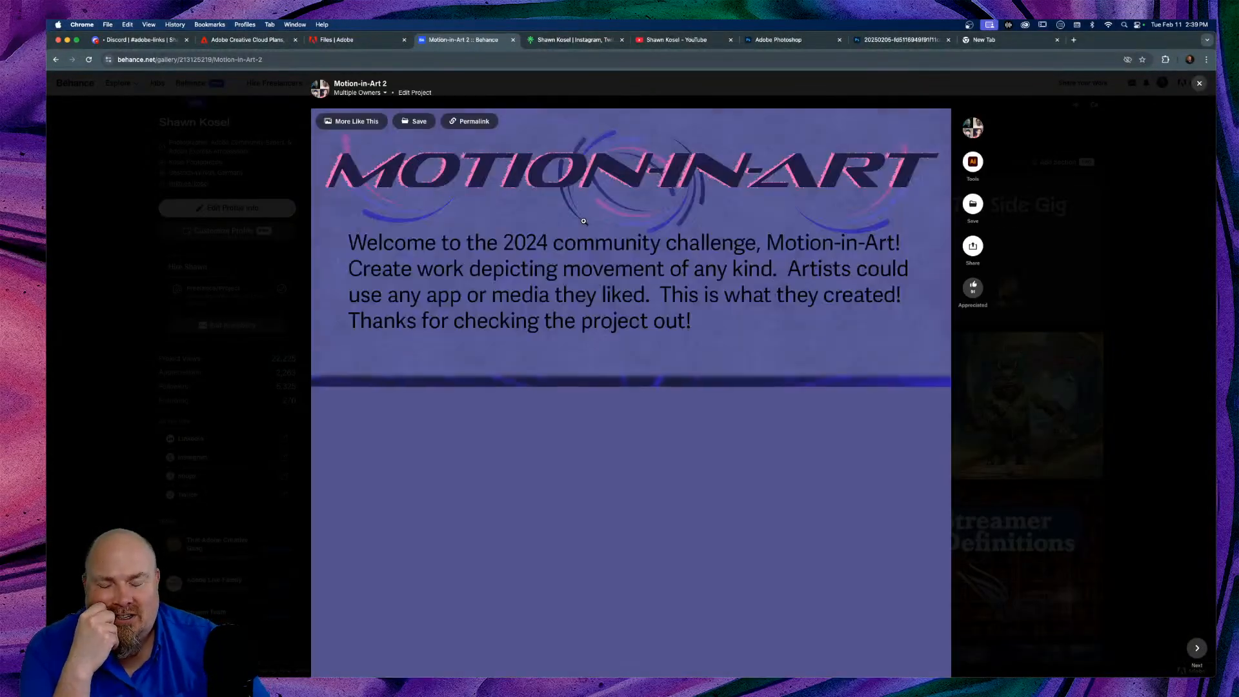
pyautogui.scroll(-10, 583, 221)
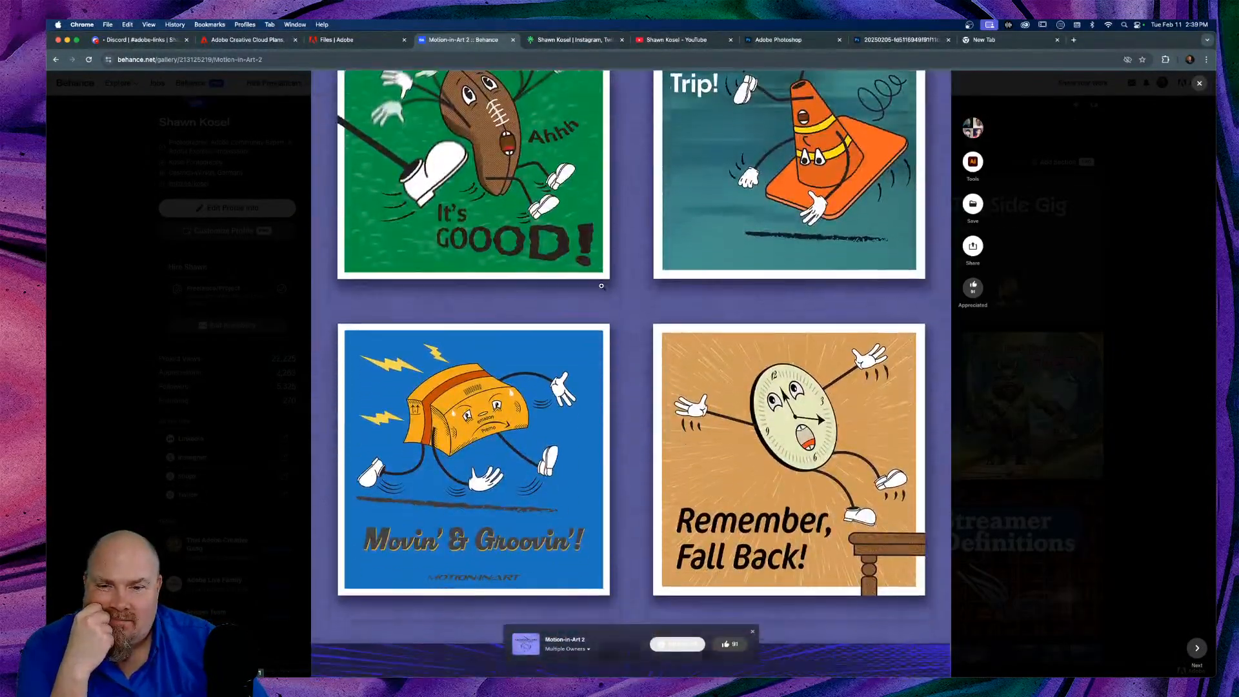
pyautogui.scroll(2, 602, 286)
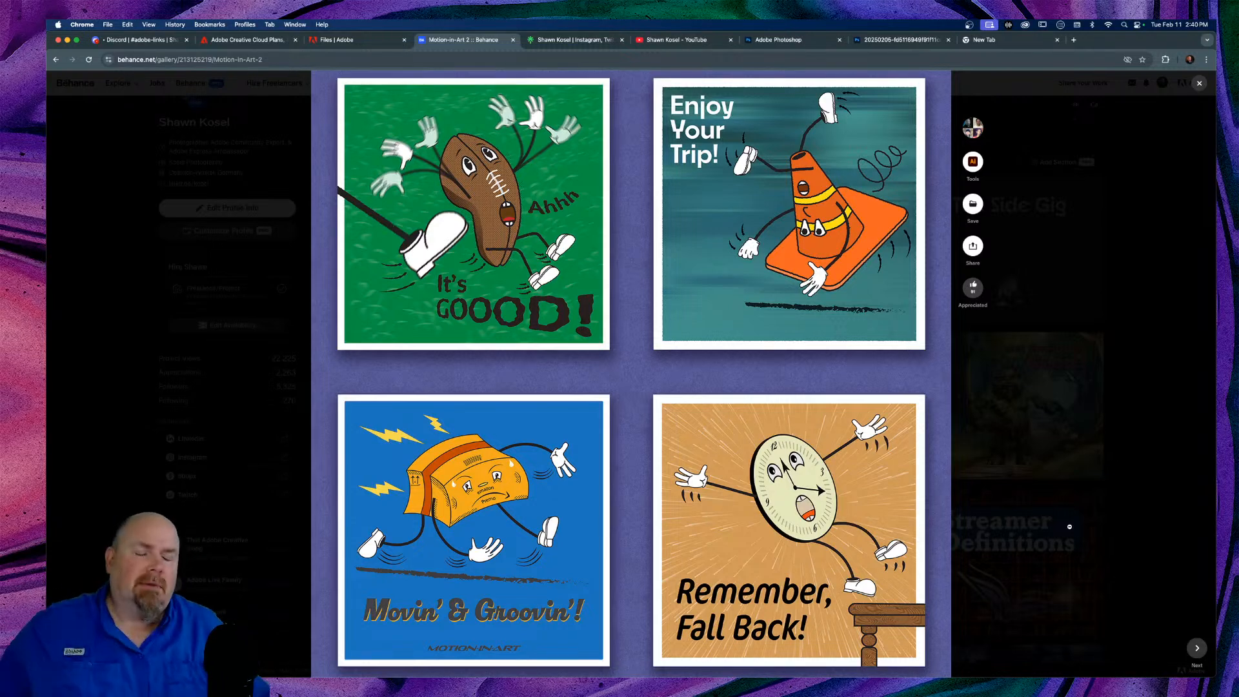
pyautogui.click(1119, 292)
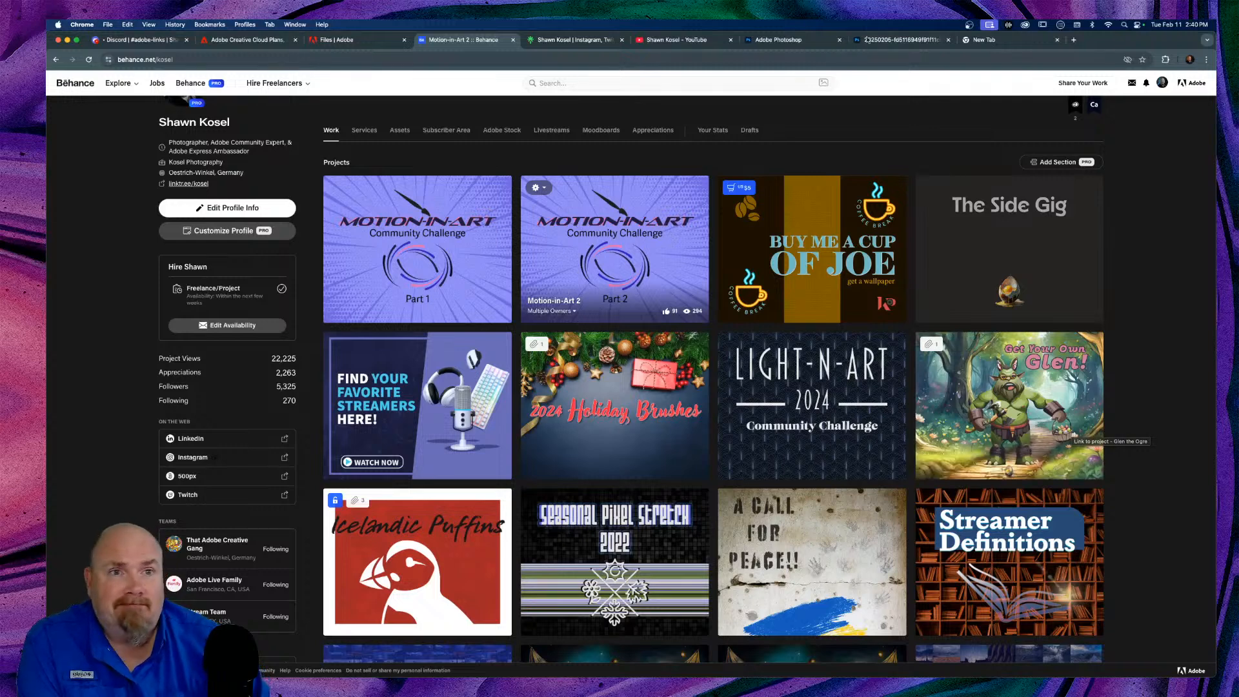
pyautogui.click(877, 44)
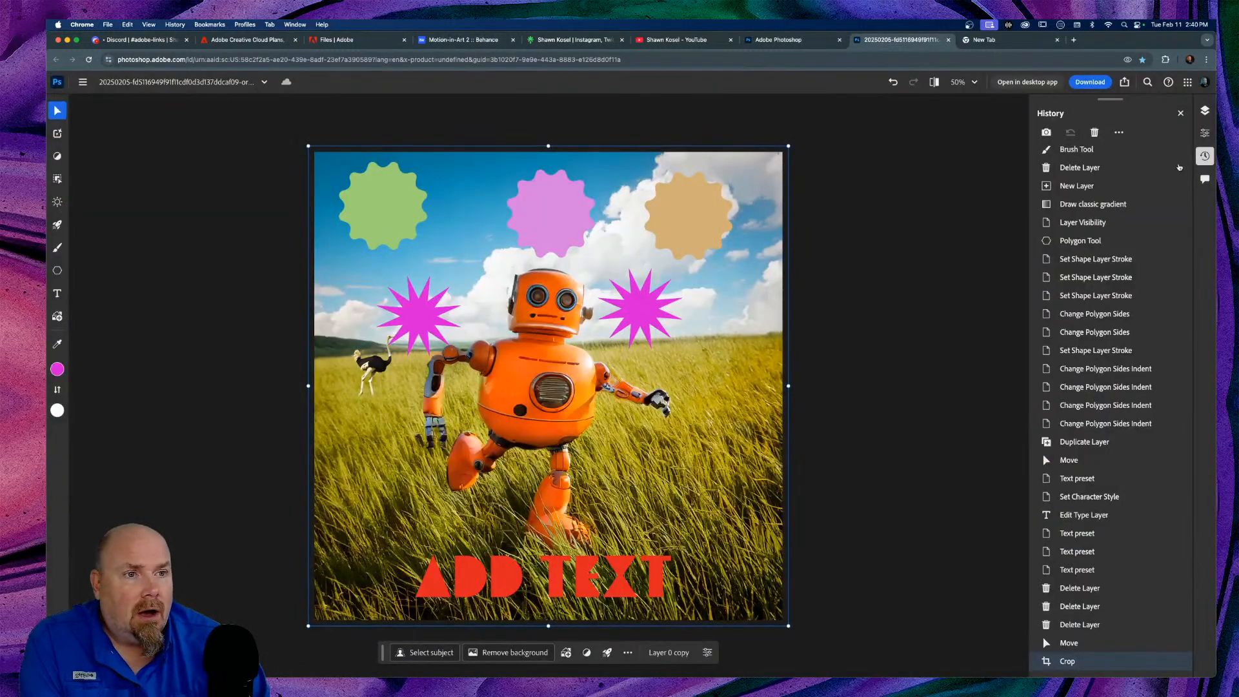
# Step: Open the Comments panel, check the Share invite settings, and copy the document's shareable link
pyautogui.click(1204, 180)
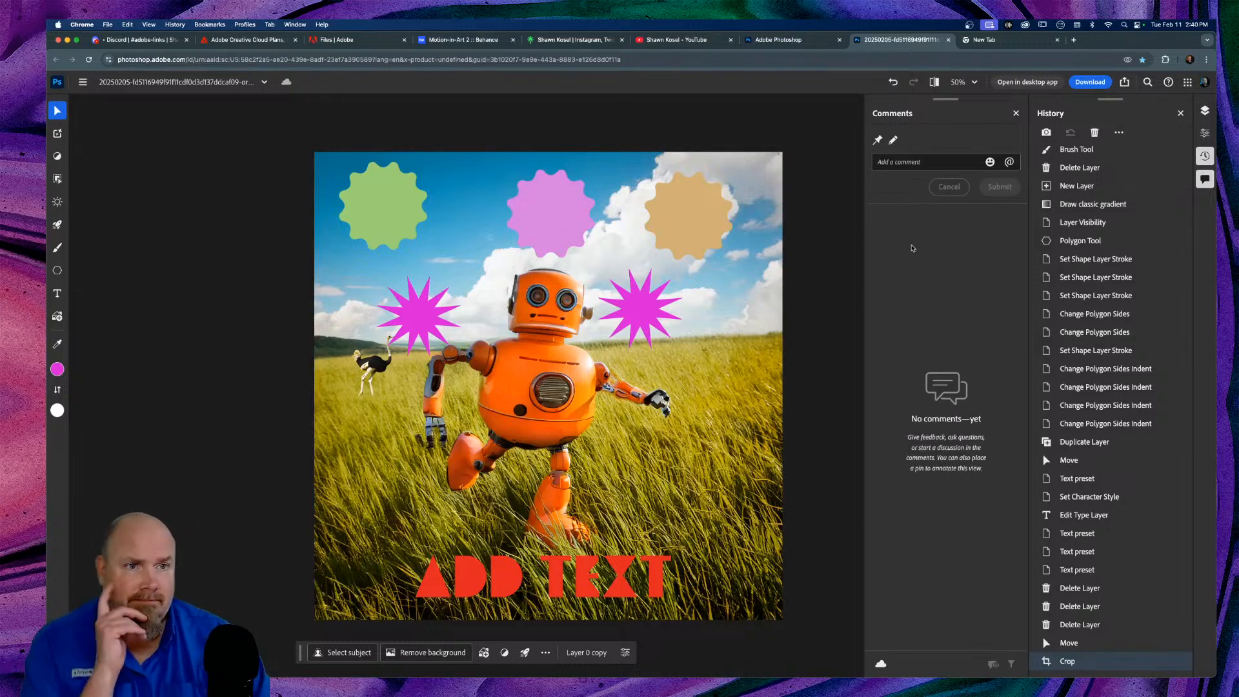
pyautogui.click(1125, 82)
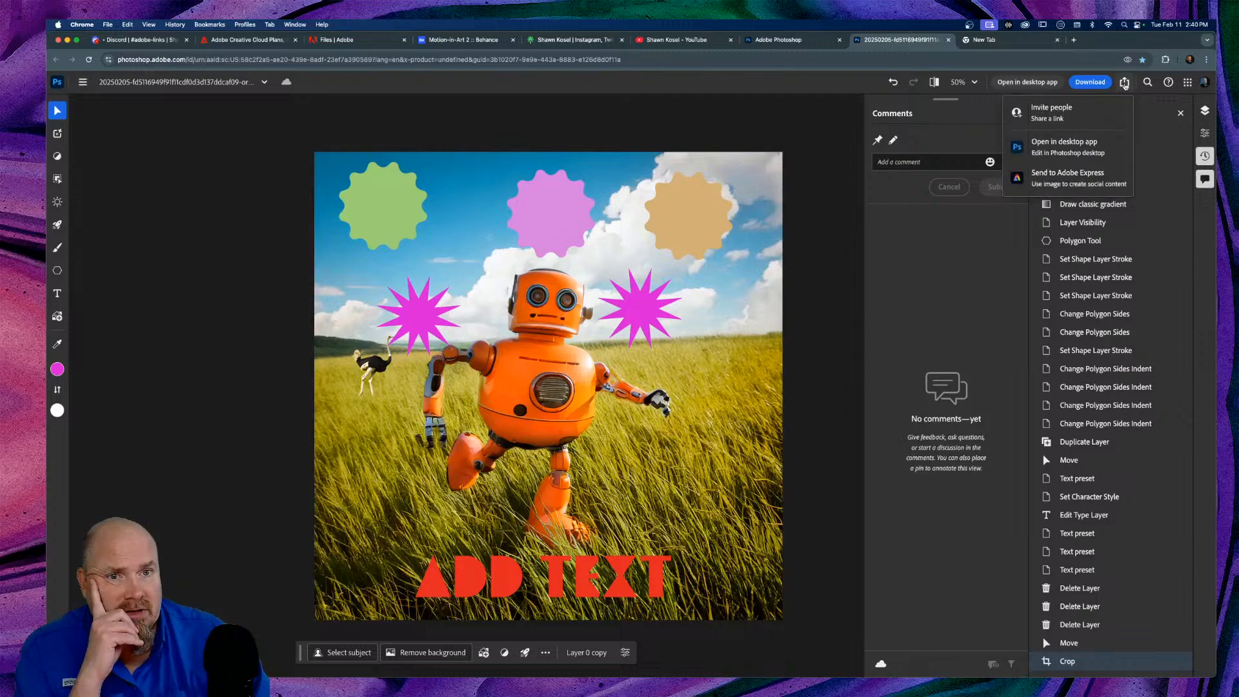
pyautogui.click(1046, 116)
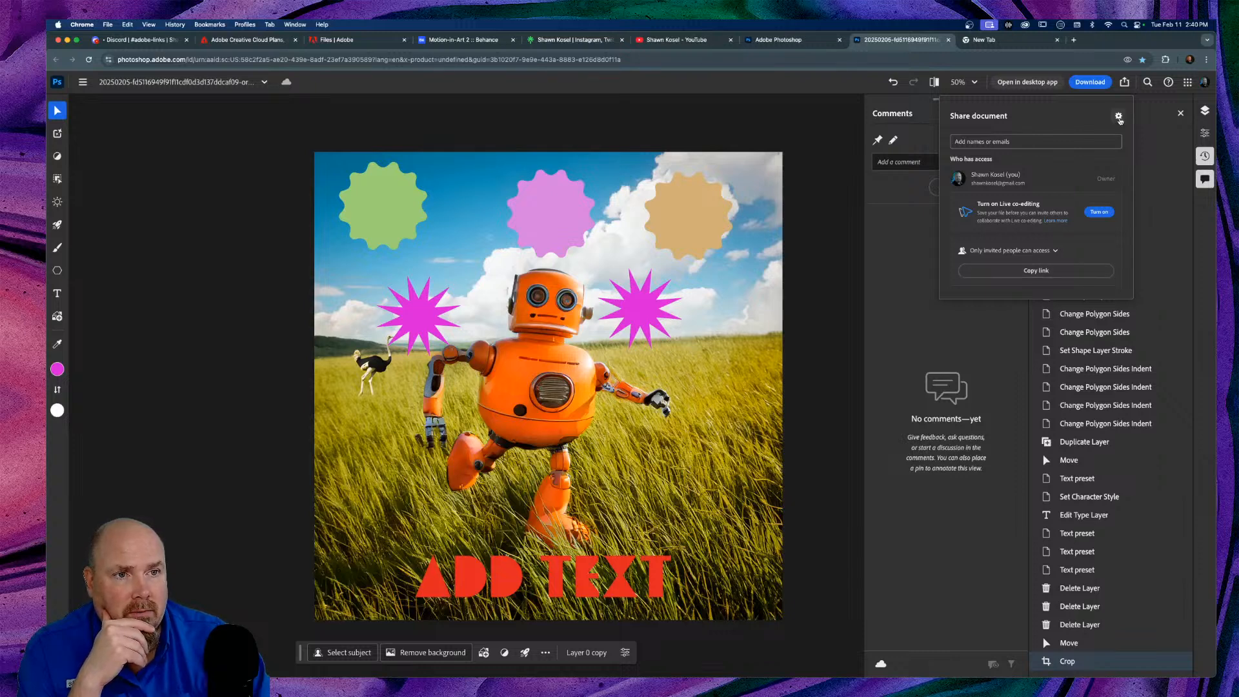
pyautogui.click(1119, 117)
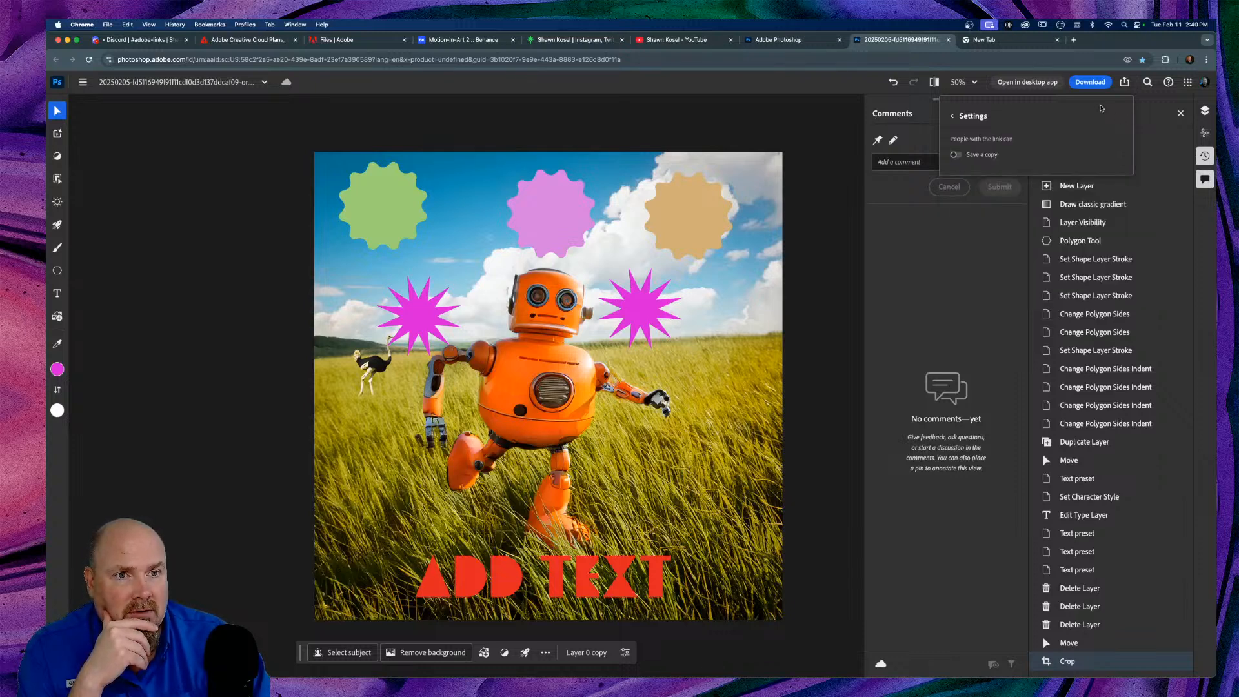
pyautogui.click(953, 116)
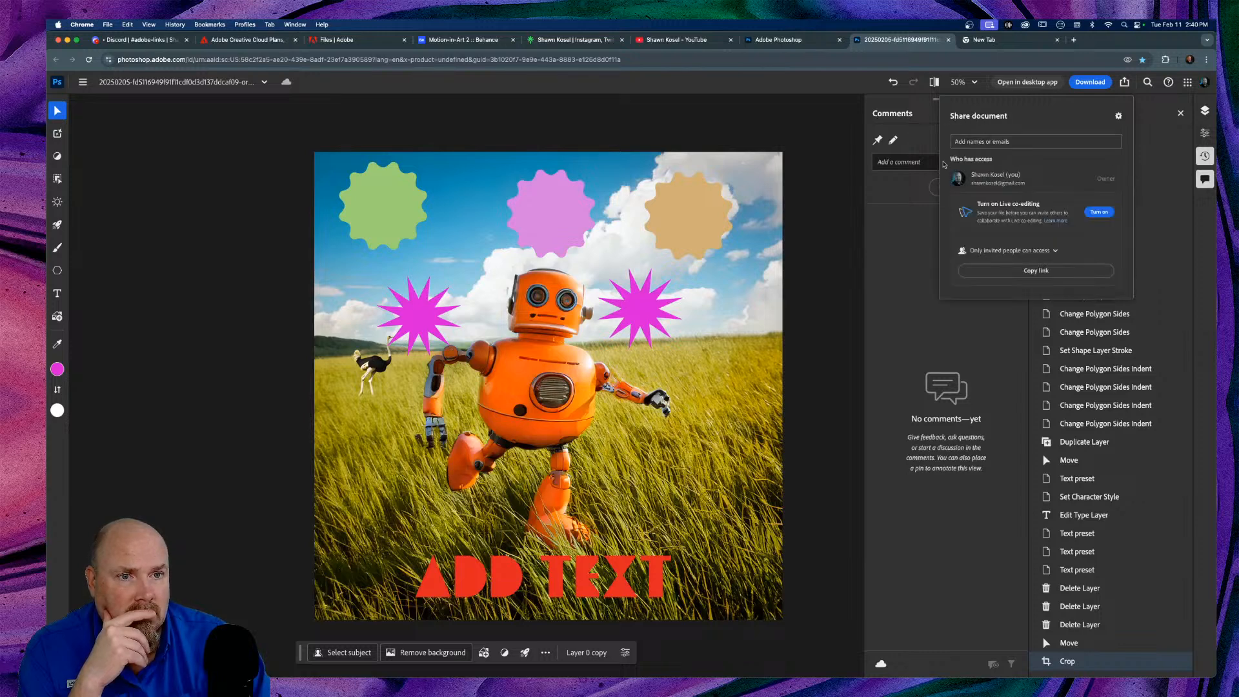
pyautogui.click(1035, 272)
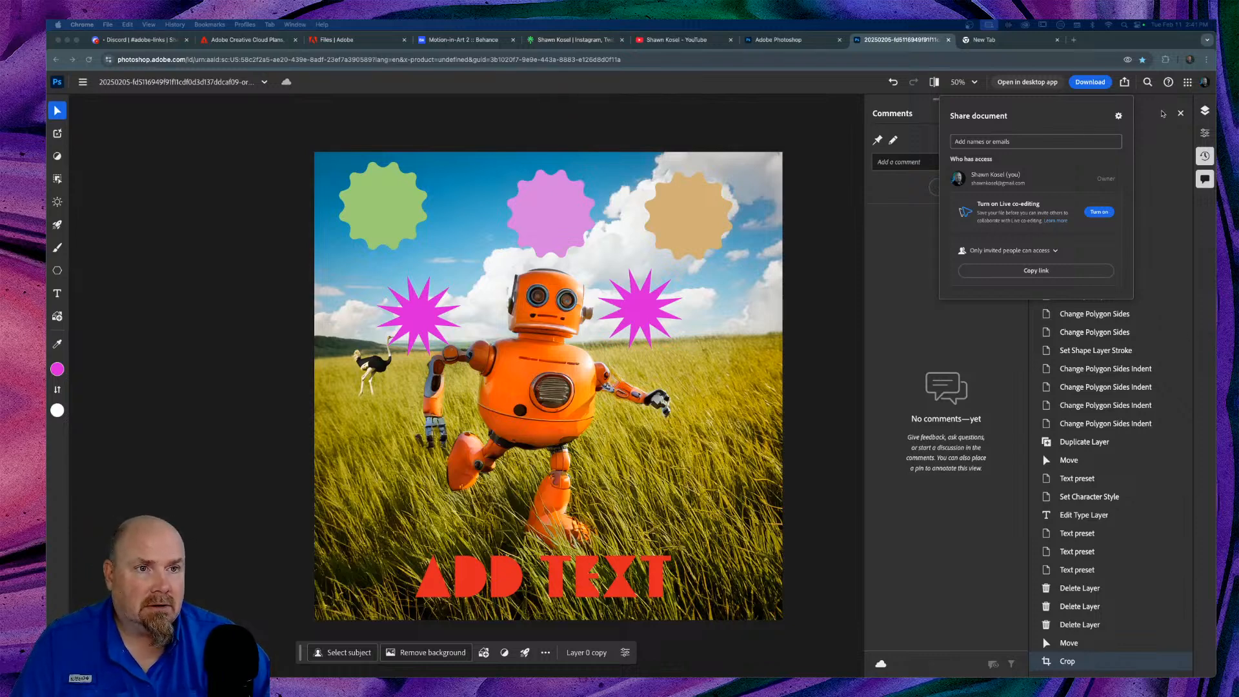
pyautogui.click(1124, 82)
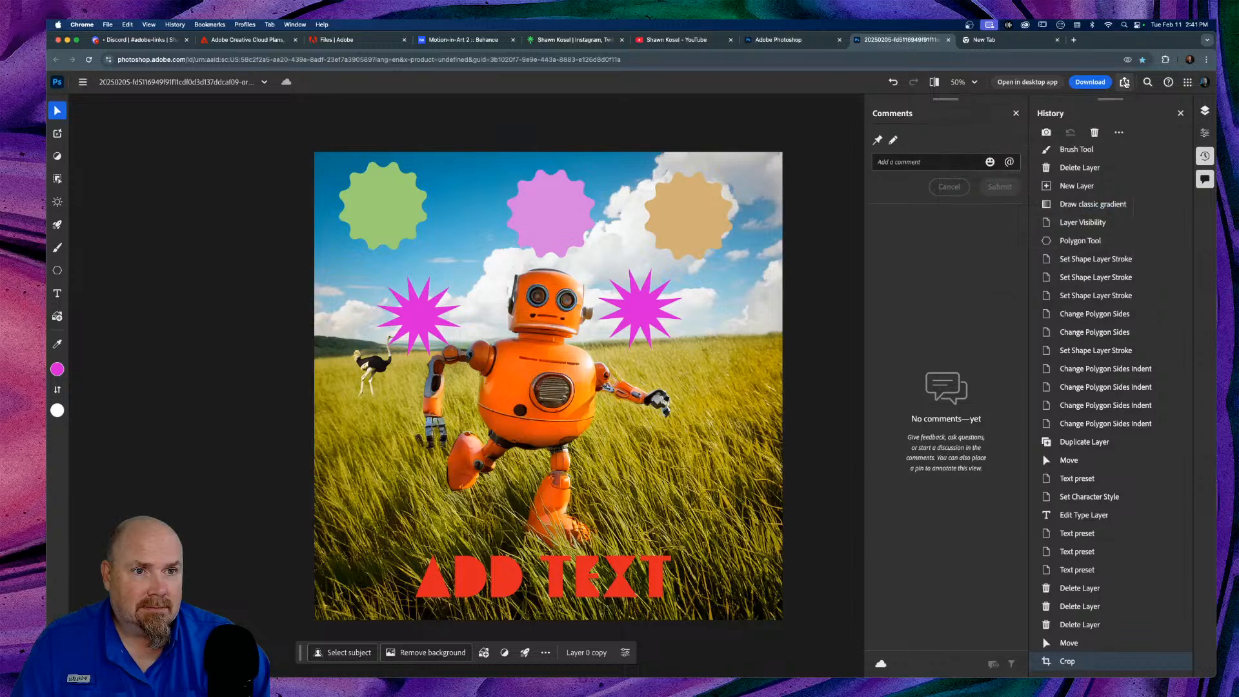
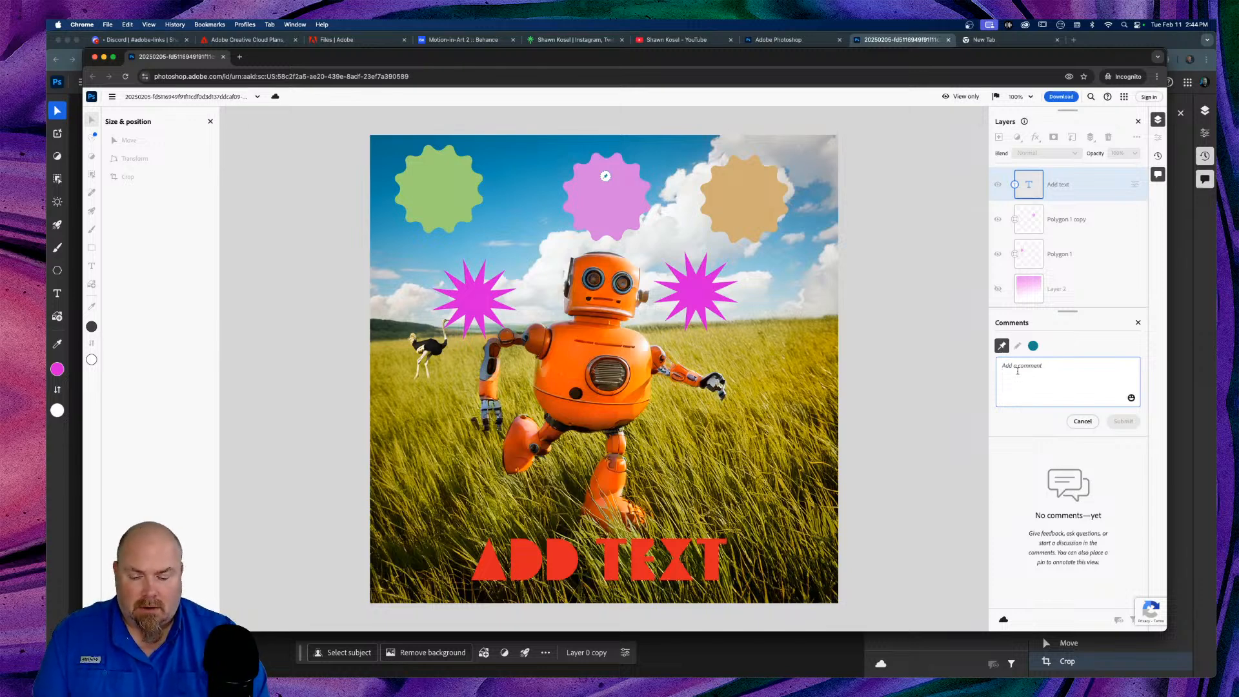
# Step: Write the comment 'Make Blue! Please.' on the design and submit it
pyautogui.write('Make Blue!')
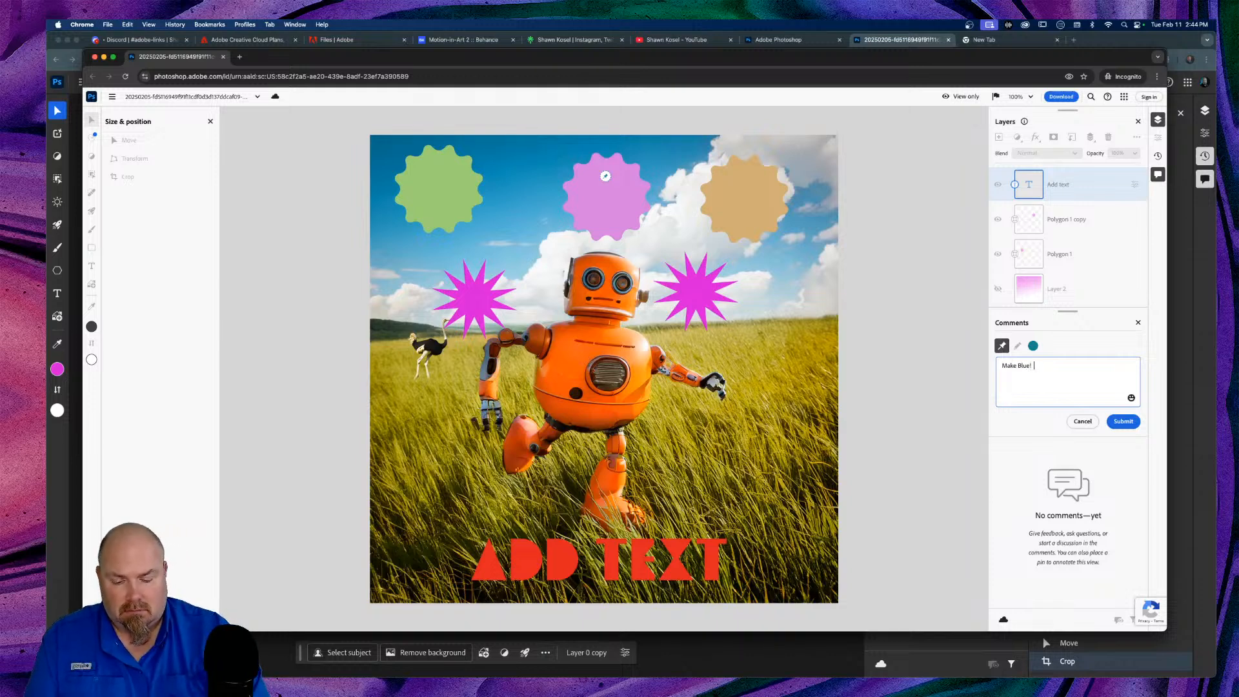
pyautogui.write('Please')
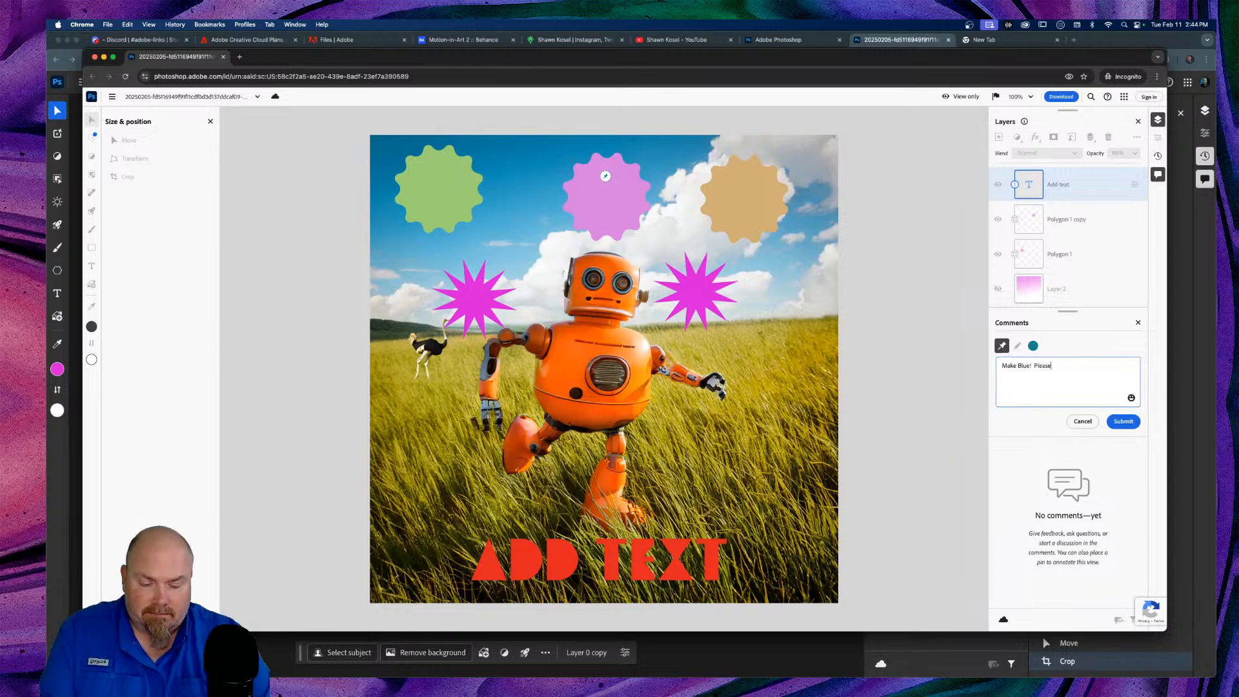
pyautogui.write('.')
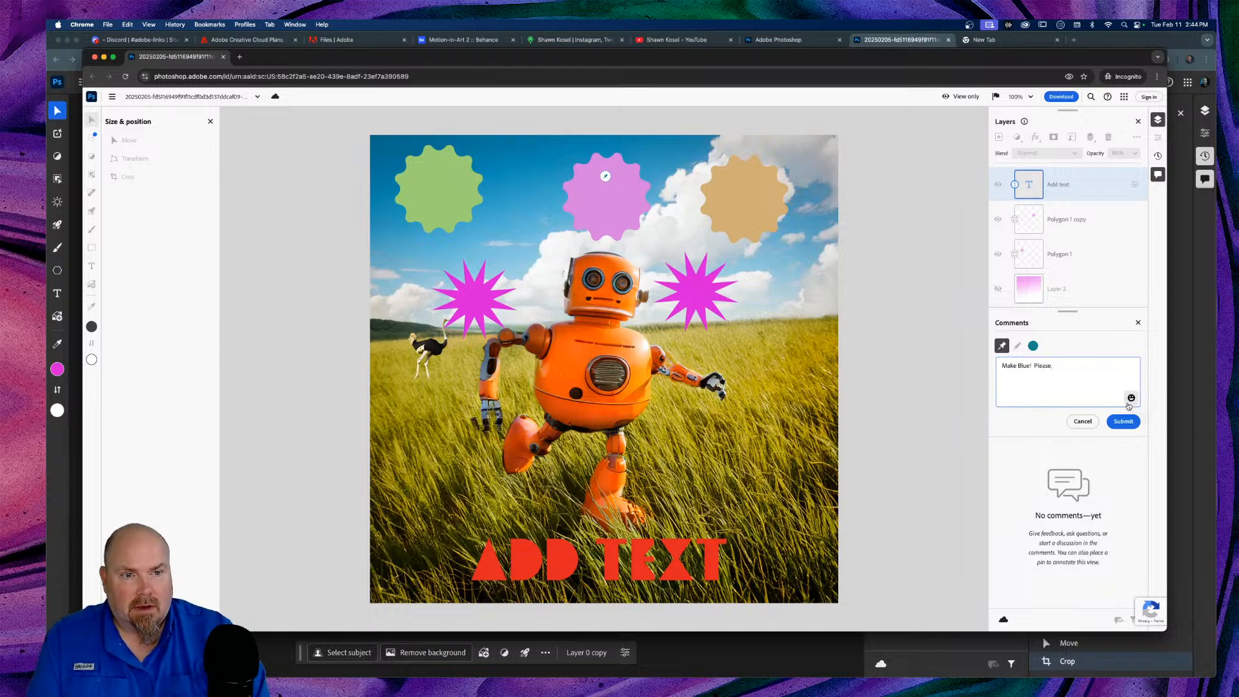
pyautogui.click(1123, 421)
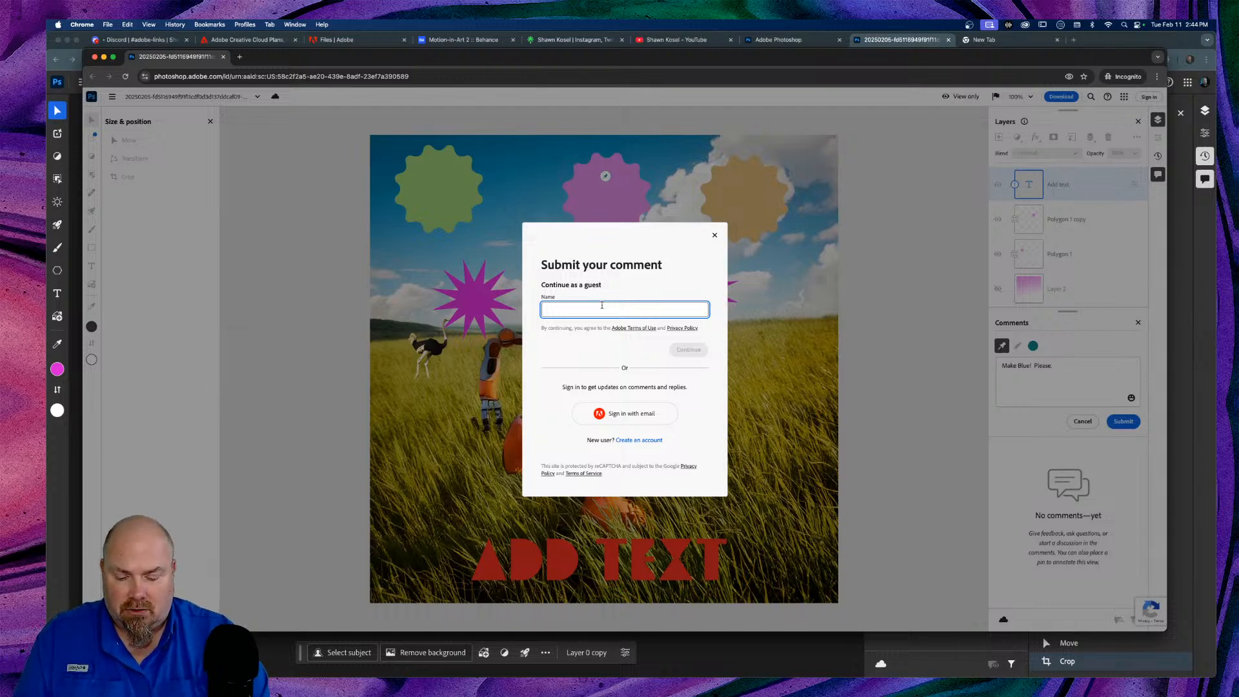
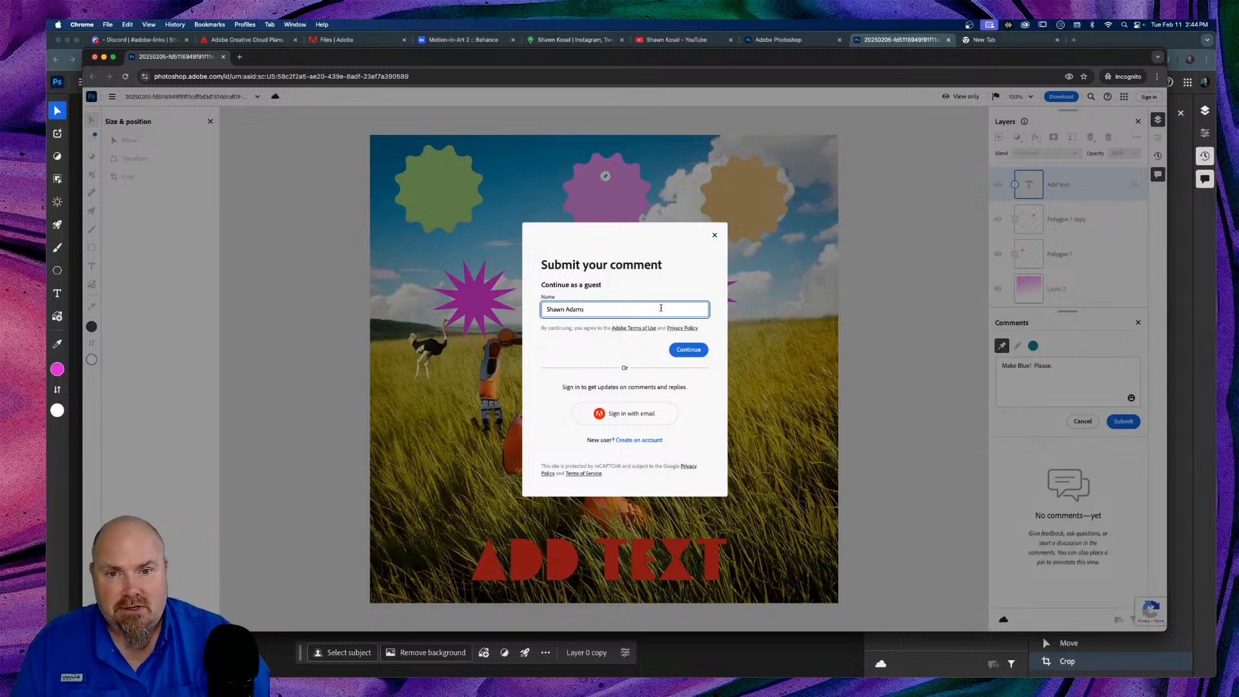
# Step: Continue as a guest under a guest name, resubmit the comment, then dismiss the sign-in prompt
pyautogui.click(689, 350)
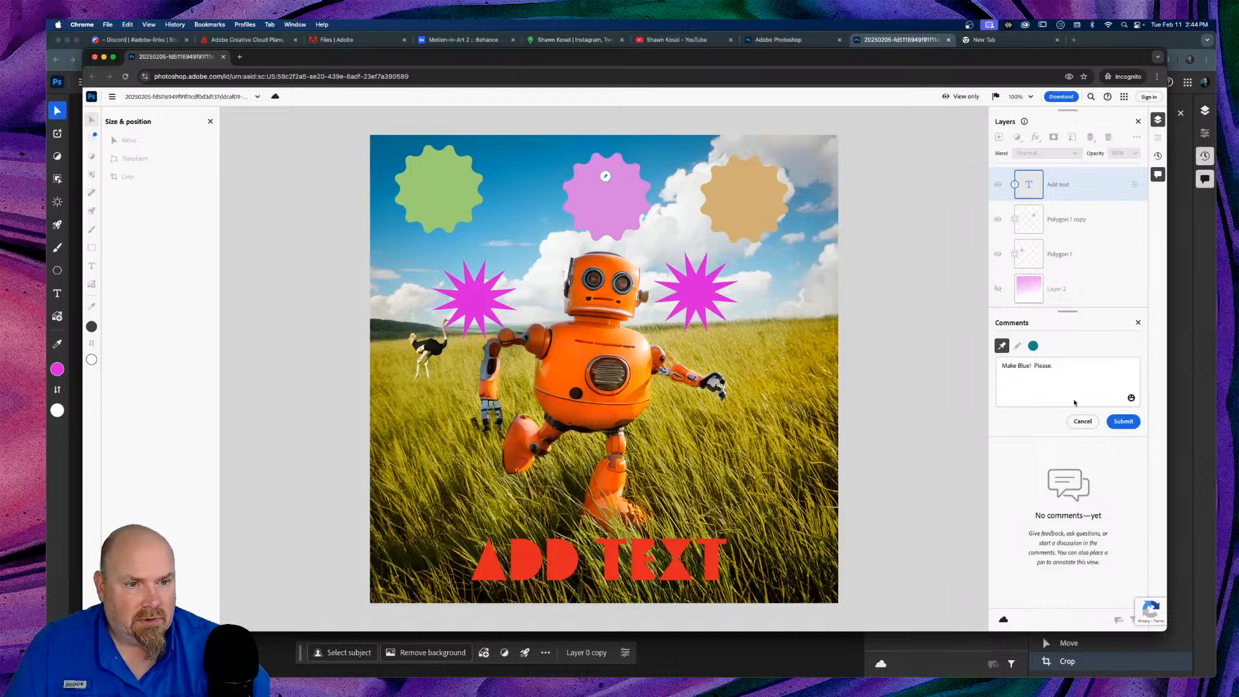
pyautogui.click(1123, 421)
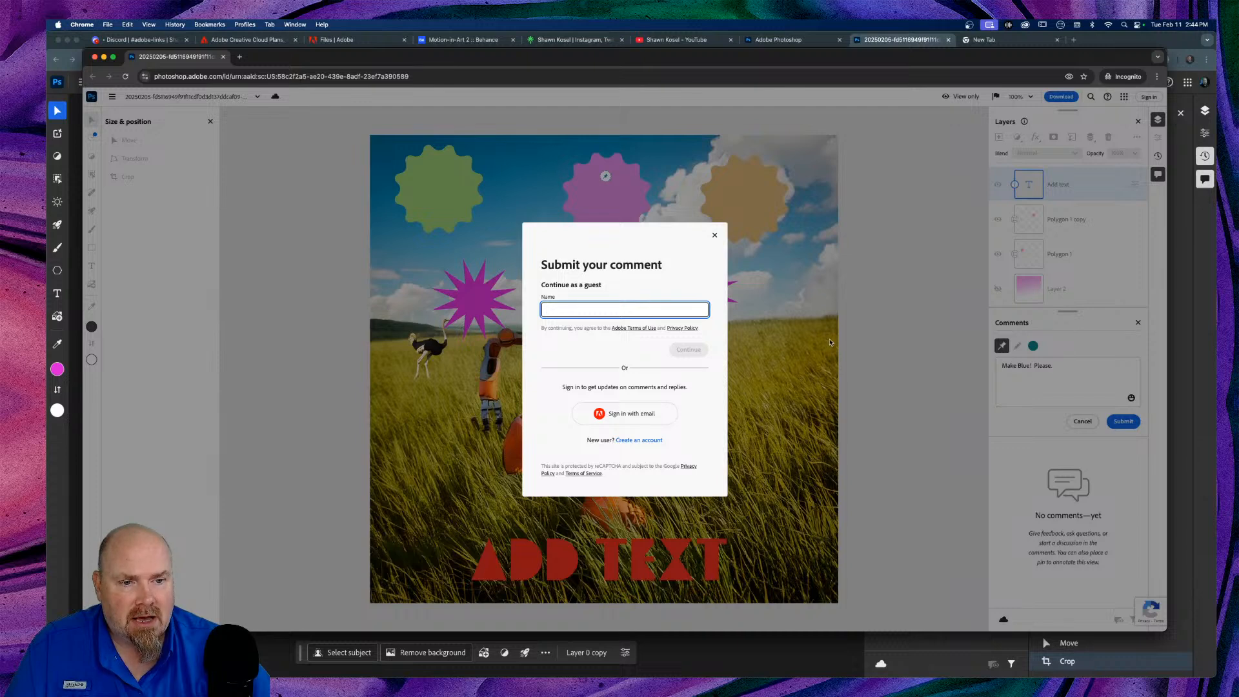
pyautogui.click(901, 347)
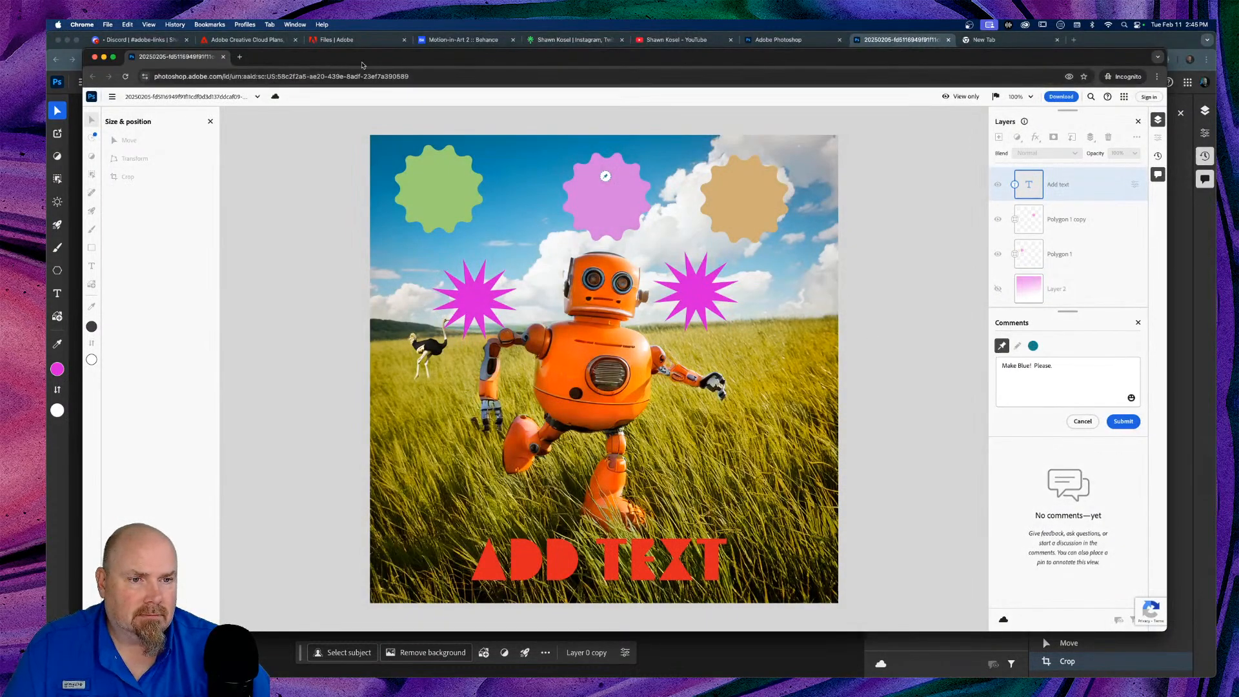
pyautogui.moveTo(278, 58); pyautogui.dragTo(285, 63)
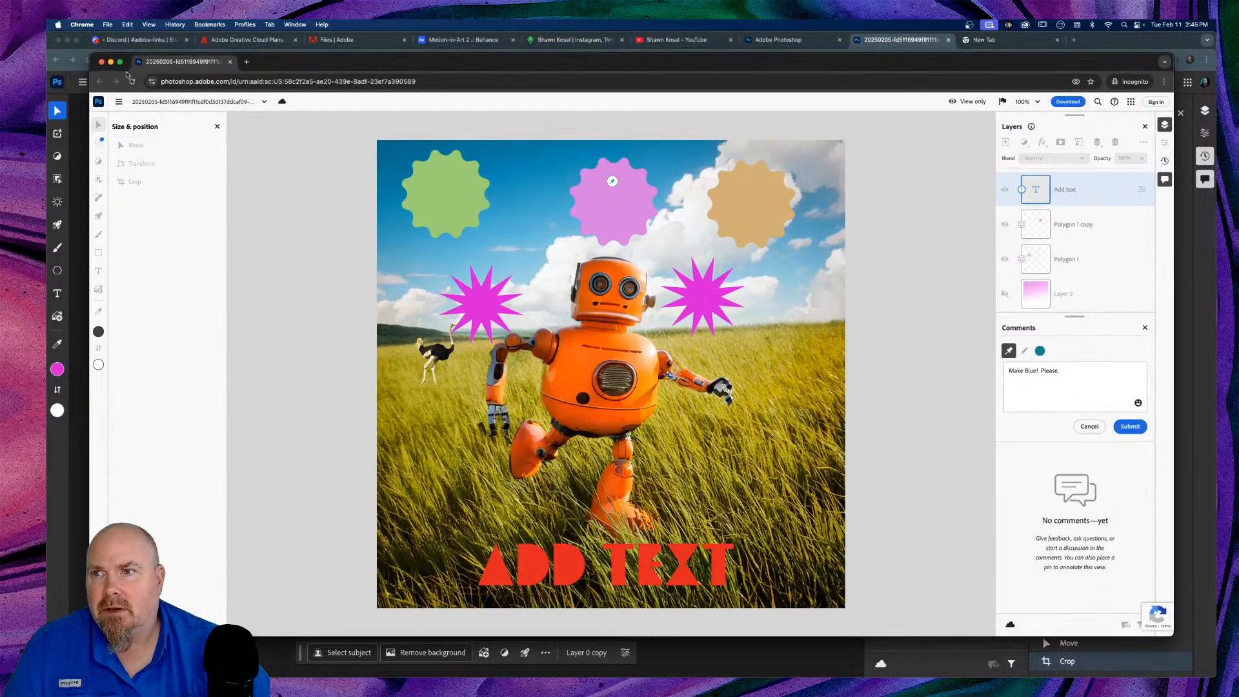
# Step: Close the incognito window and Share options, then reply 'No, just...no...' to the badgers comment
pyautogui.click(101, 62)
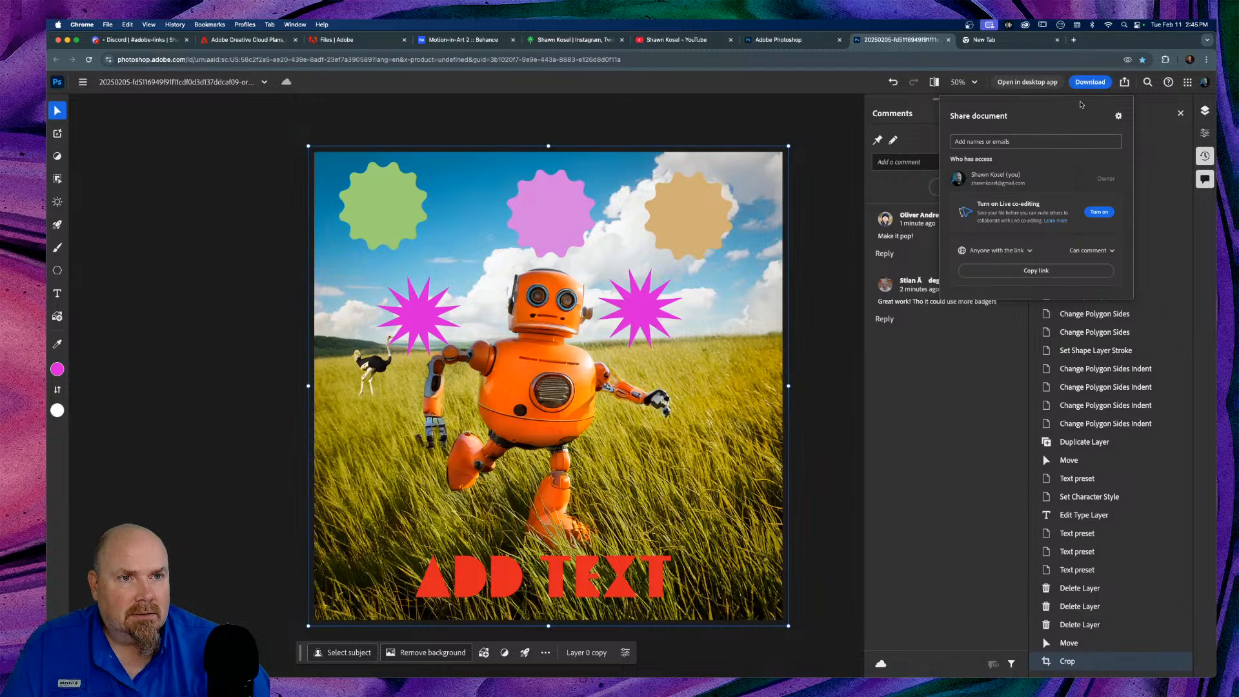
pyautogui.click(1124, 82)
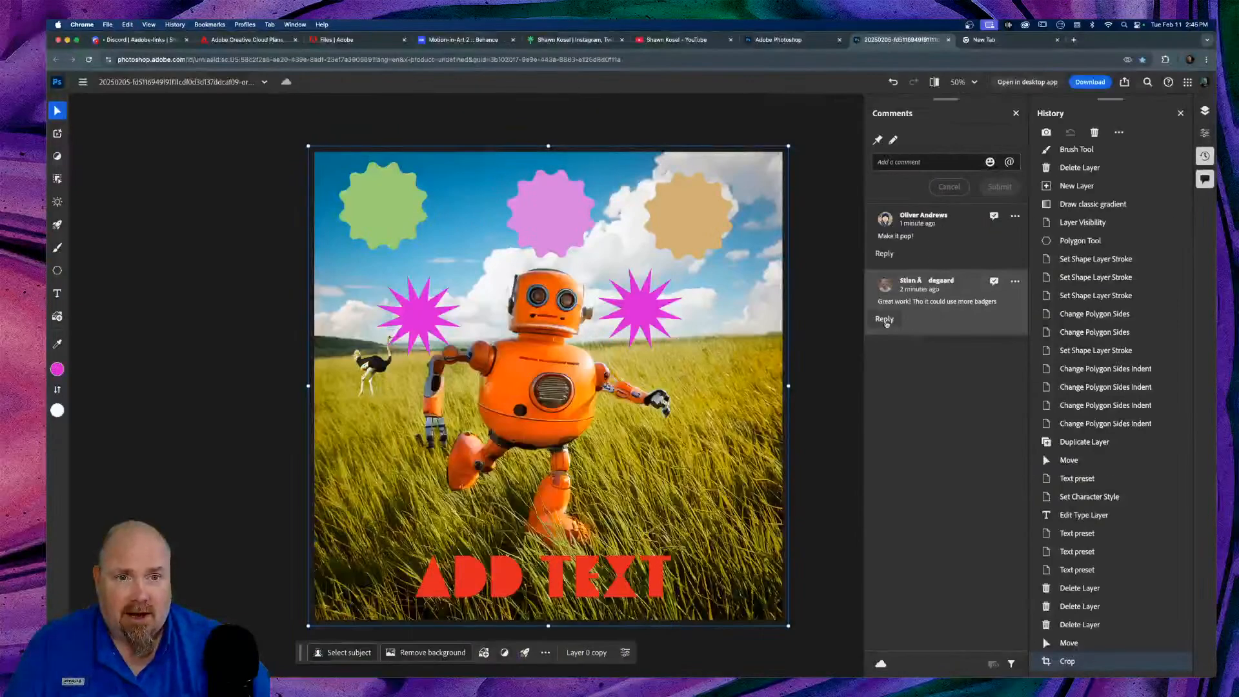
pyautogui.click(636, 252)
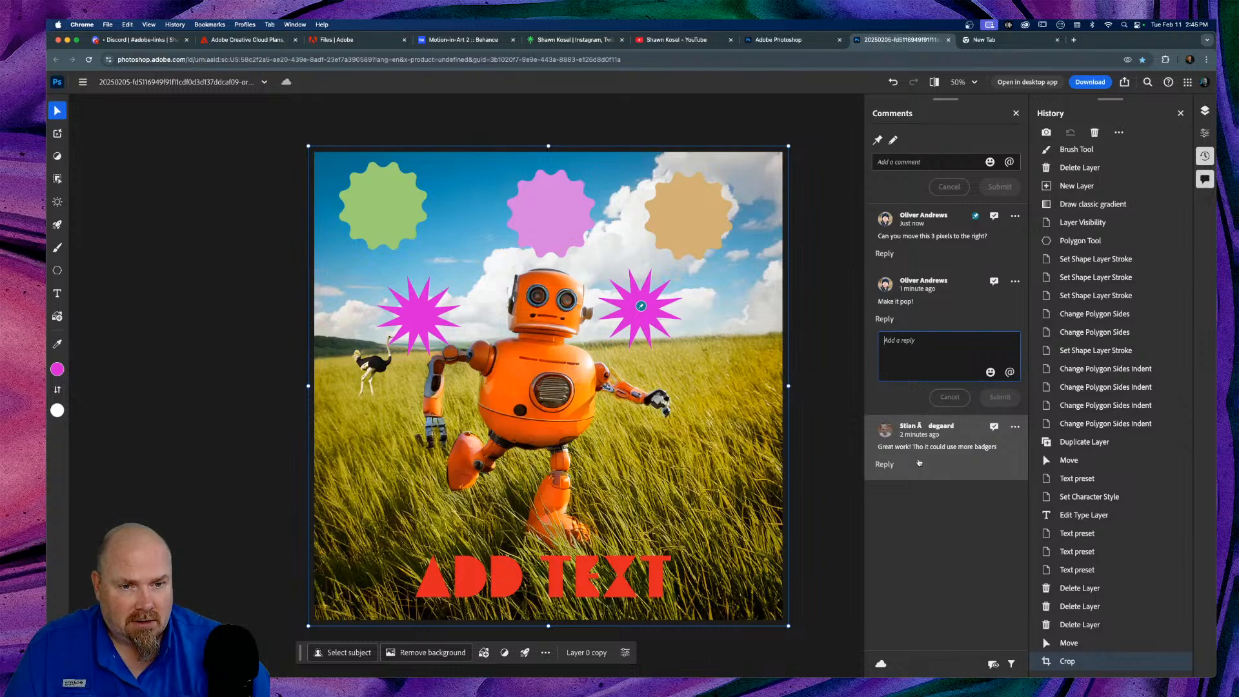
pyautogui.click(920, 461)
pyautogui.click(885, 432)
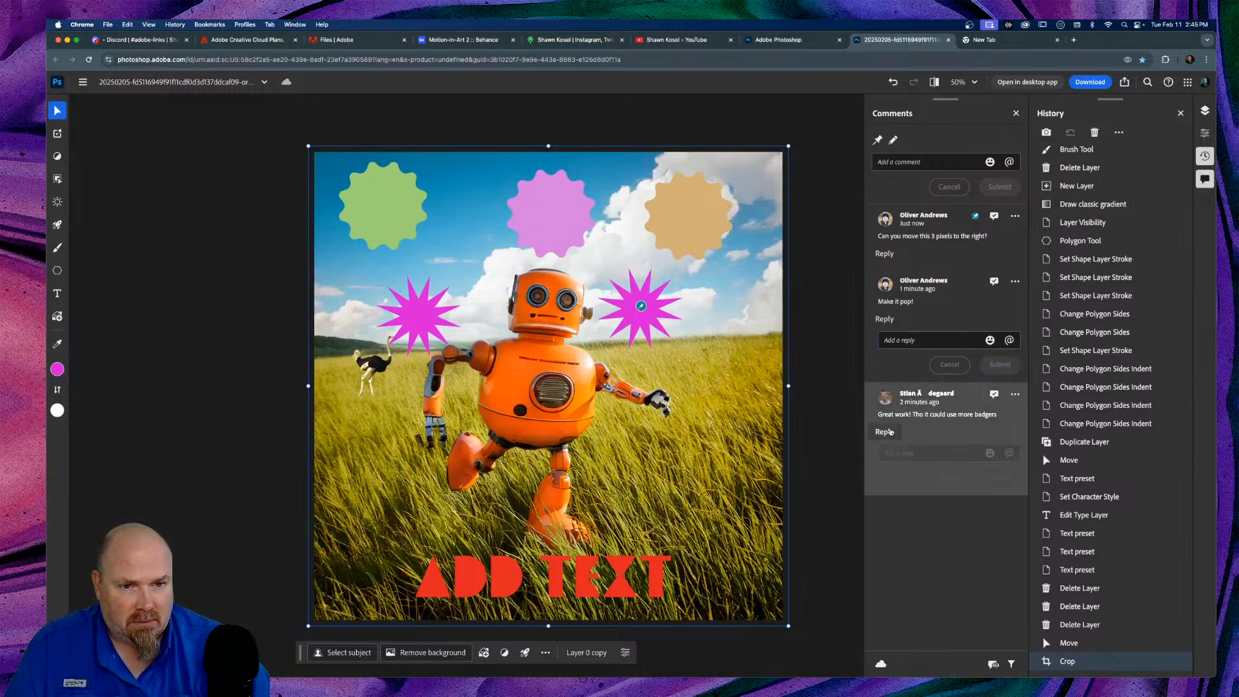
pyautogui.write('N')
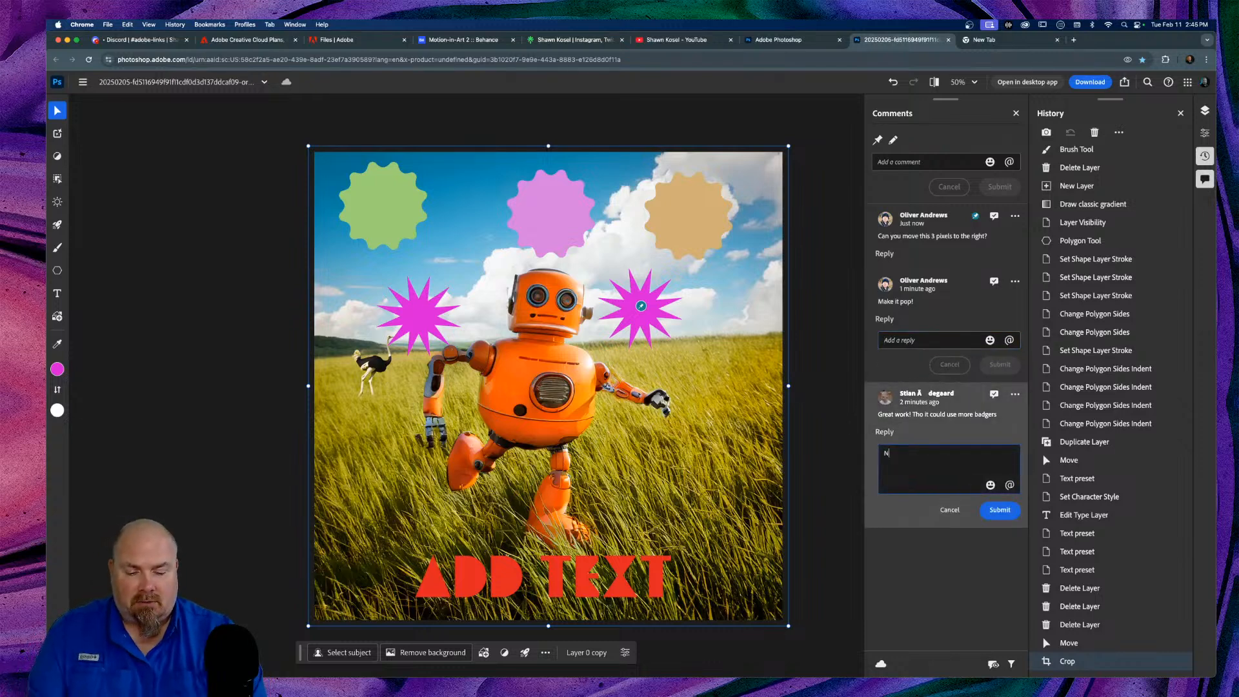
pyautogui.write('o, just')
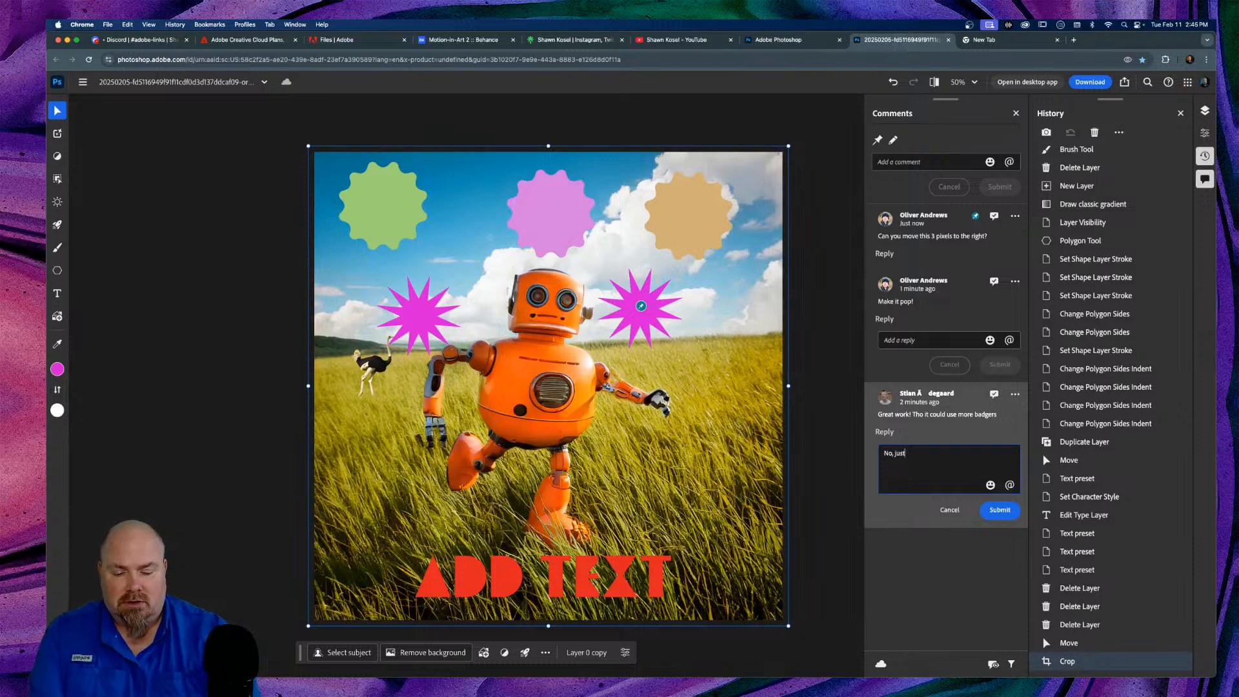
pyautogui.write('...no...')
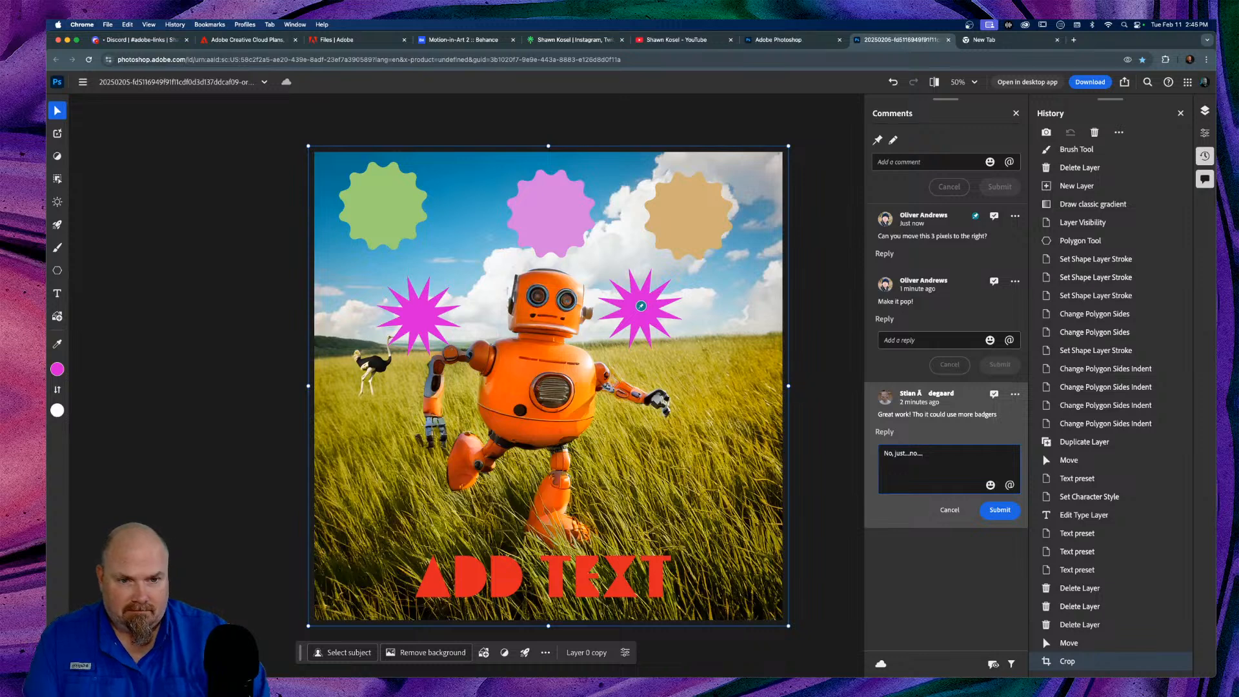
pyautogui.click(1000, 510)
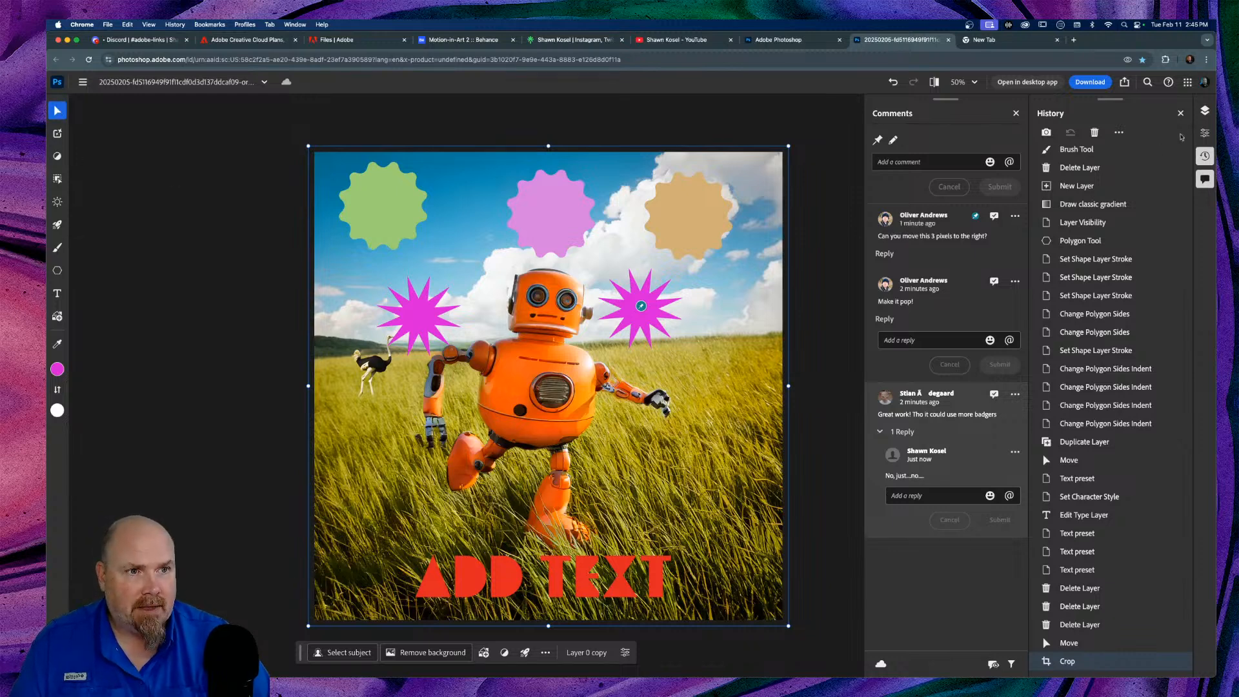
# Step: Nudge the right magenta star to the right with the Move tool
pyautogui.click(1205, 157)
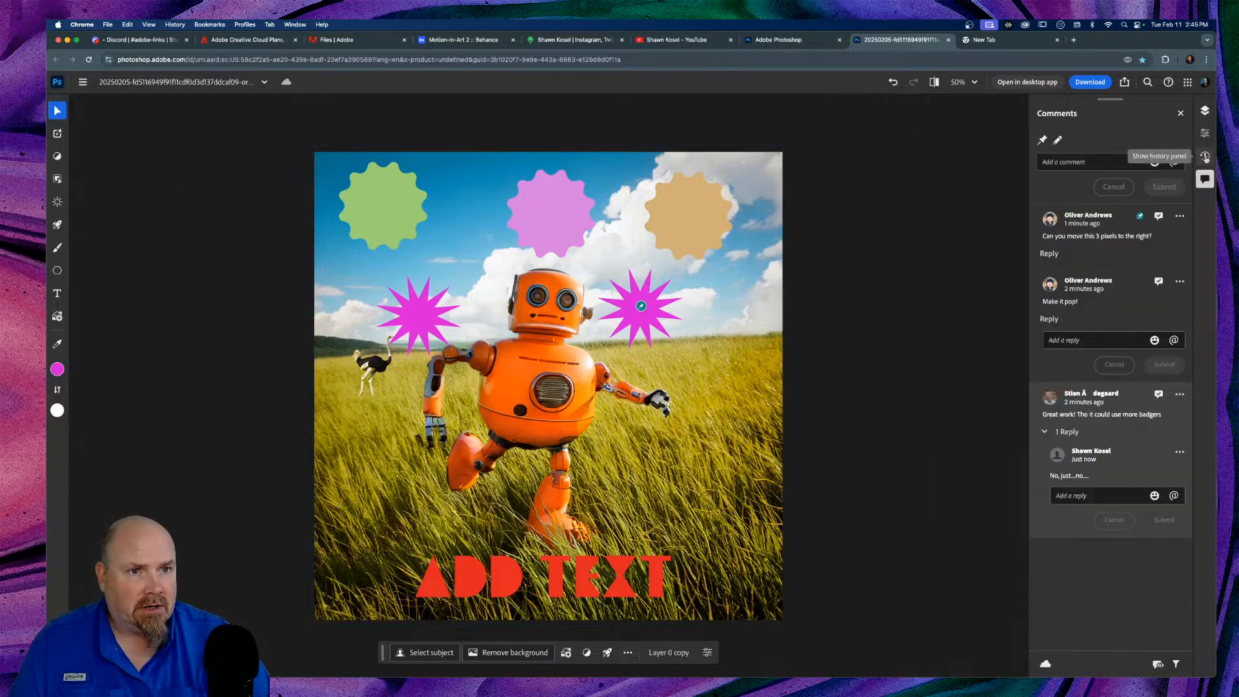
pyautogui.click(1205, 111)
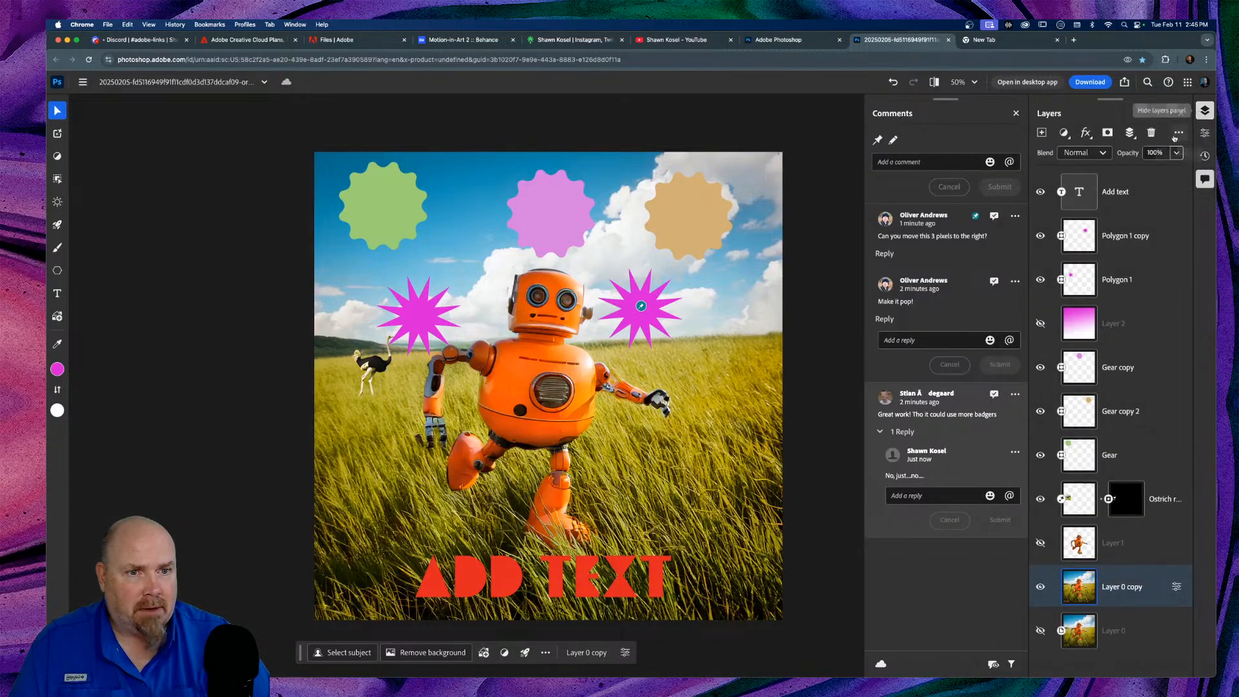
pyautogui.click(57, 111)
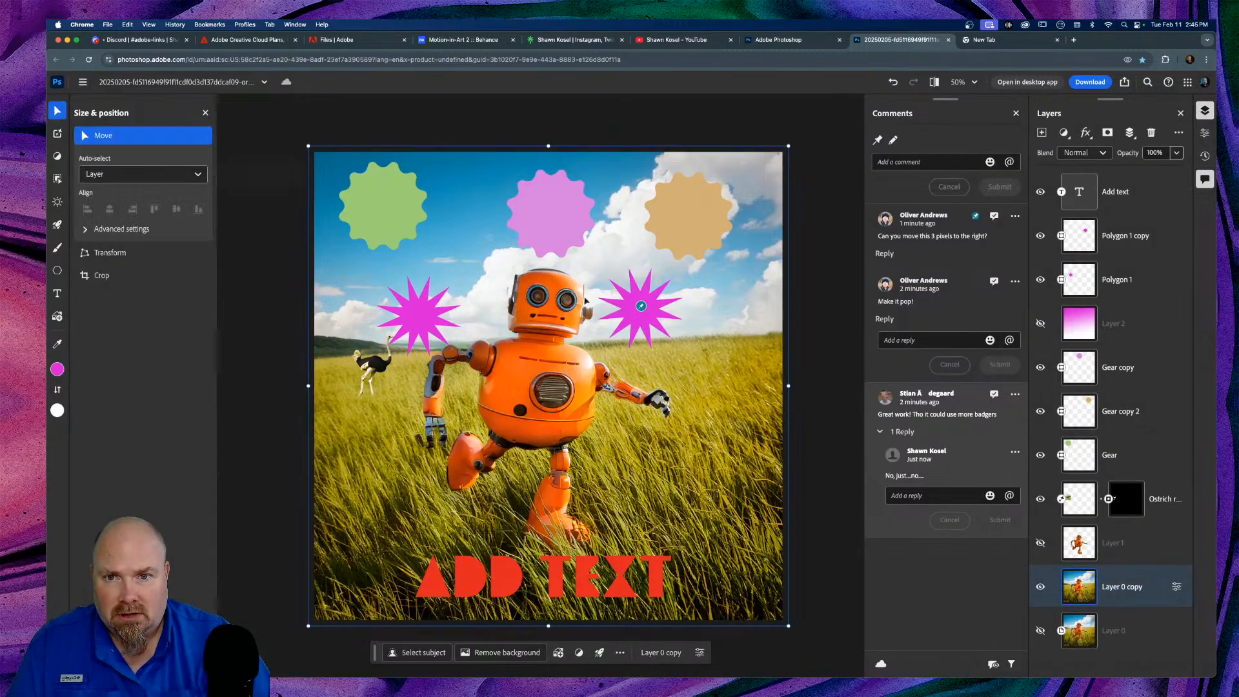
pyautogui.click(655, 325)
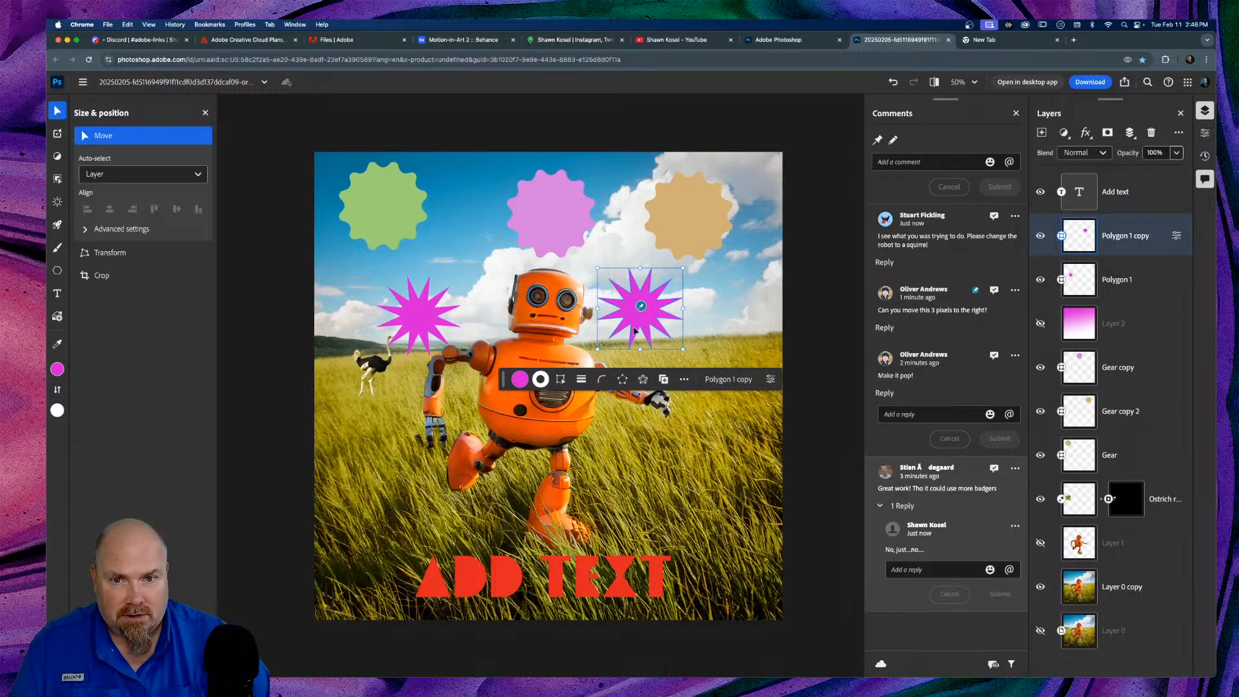
pyautogui.press('Right')
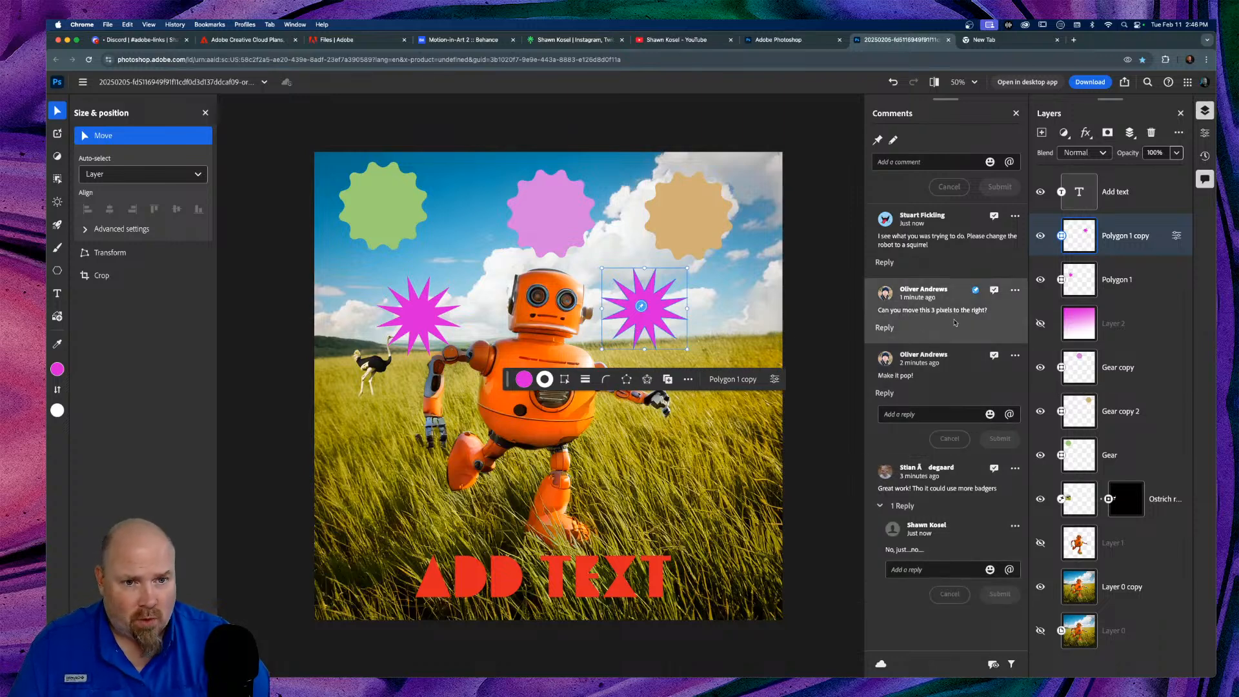
# Step: Resolve the comment requesting the three-pixel move
pyautogui.click(1016, 290)
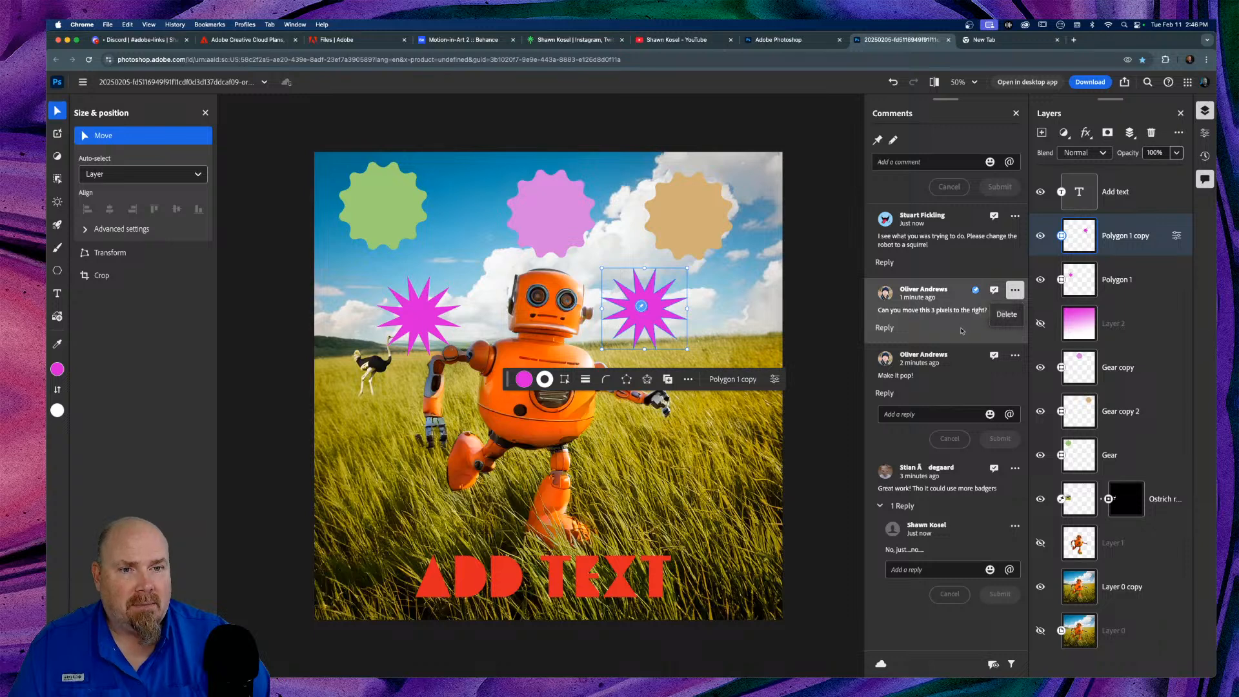
pyautogui.click(1002, 294)
pyautogui.click(995, 291)
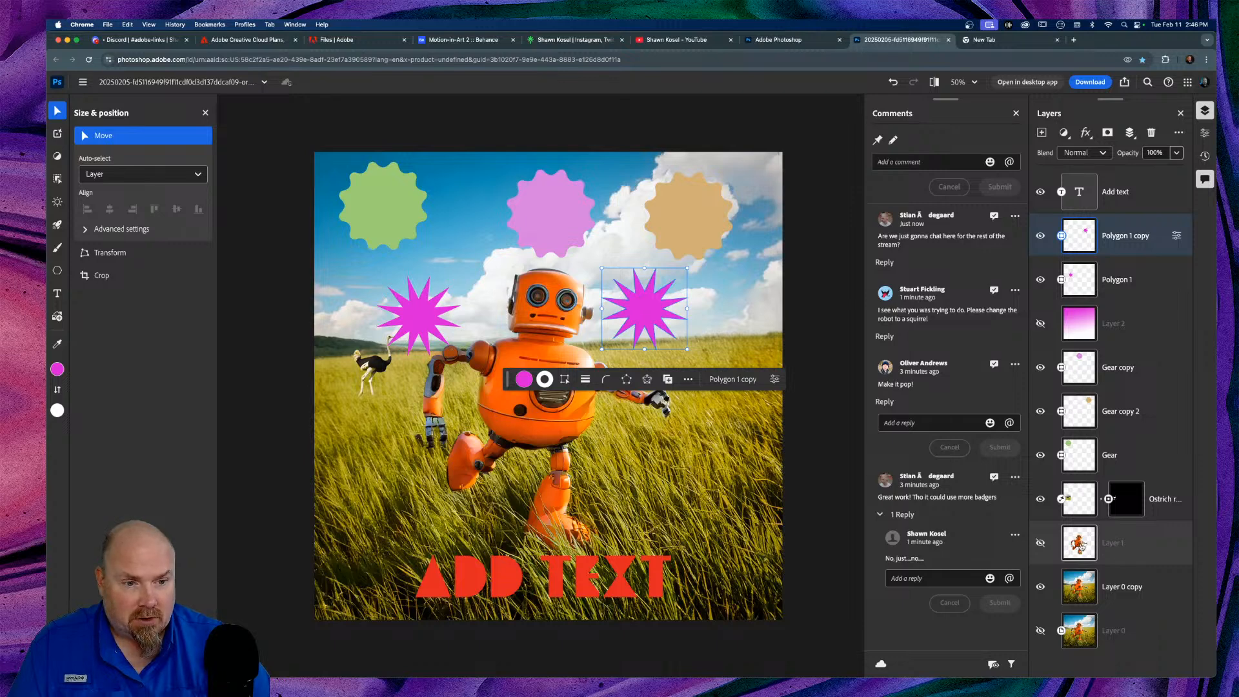
# Step: Show and select Layer 1, select the robot as subject, and choose Generative fill
pyautogui.click(1041, 543)
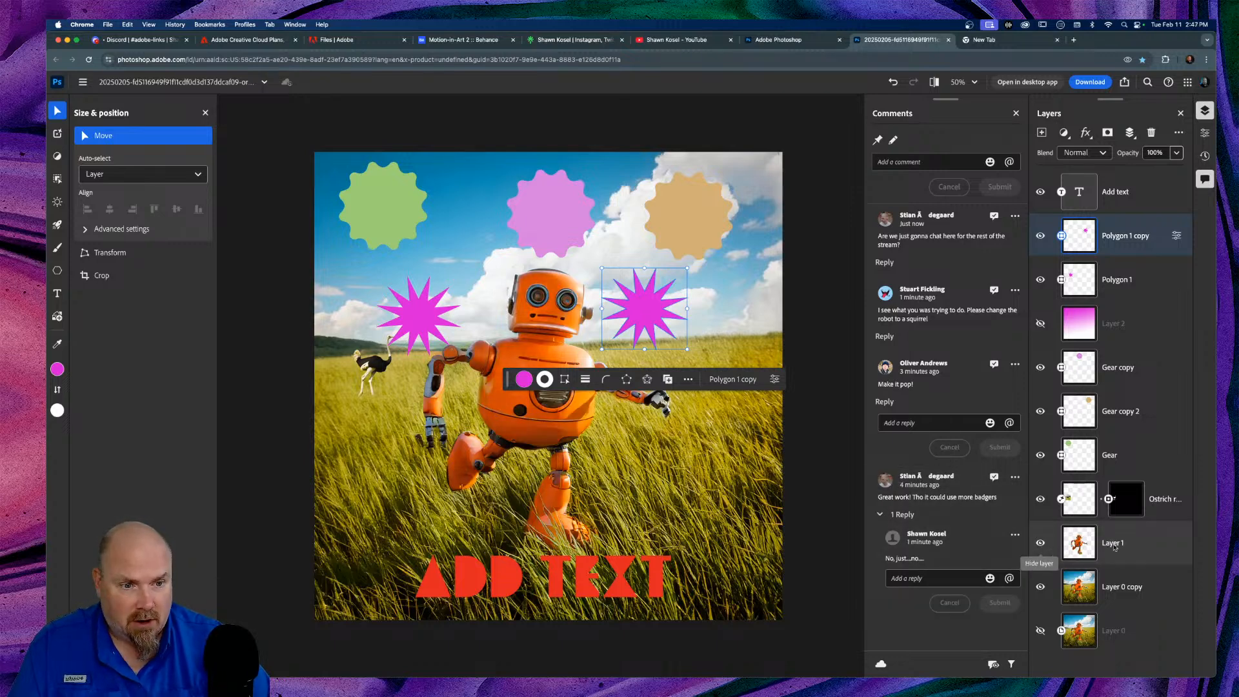
pyautogui.click(1080, 545)
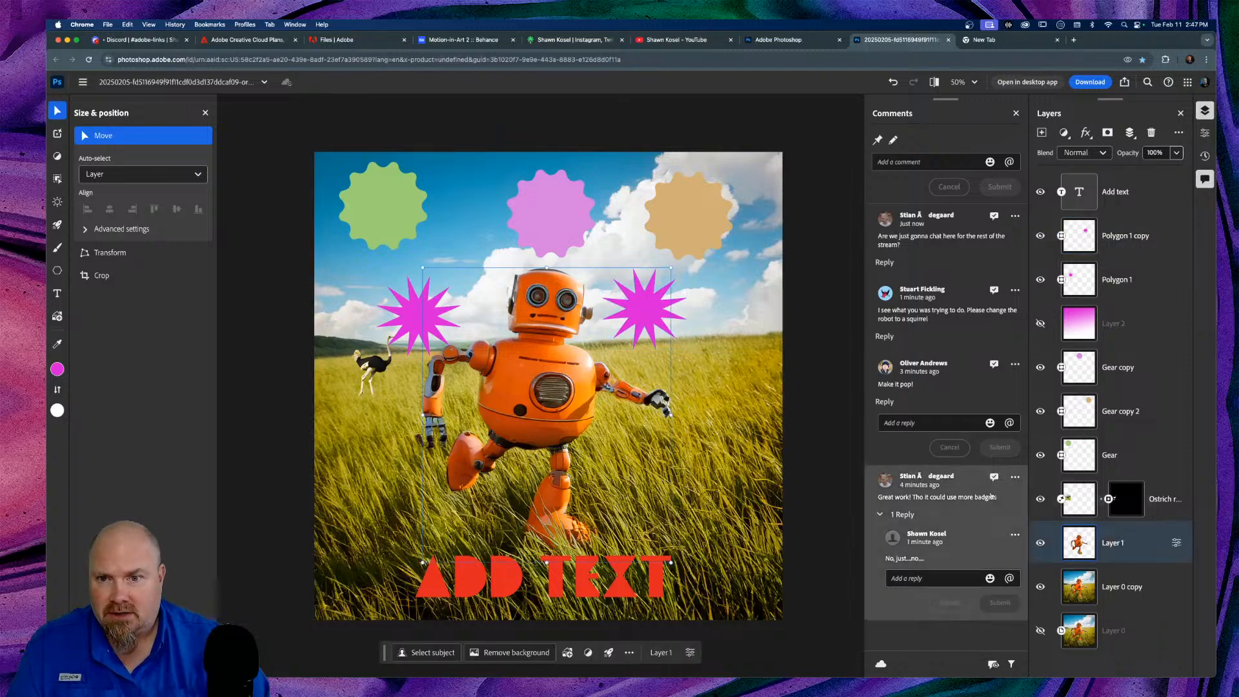
pyautogui.click(58, 177)
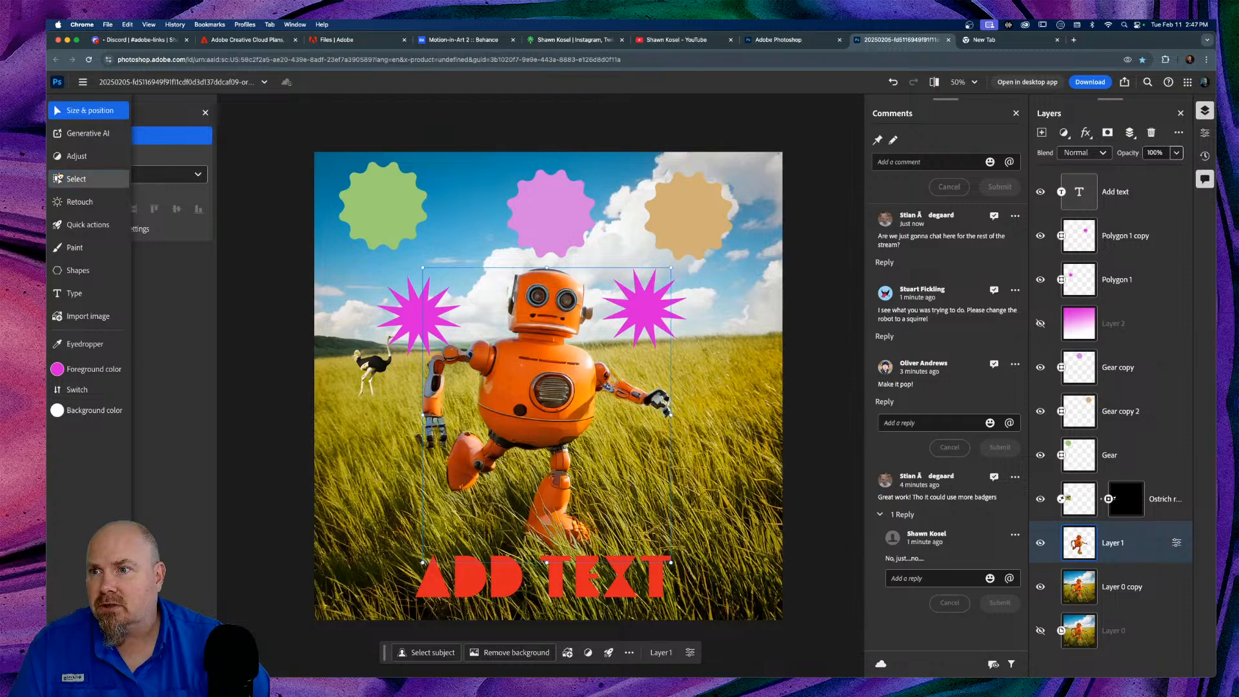
pyautogui.click(109, 136)
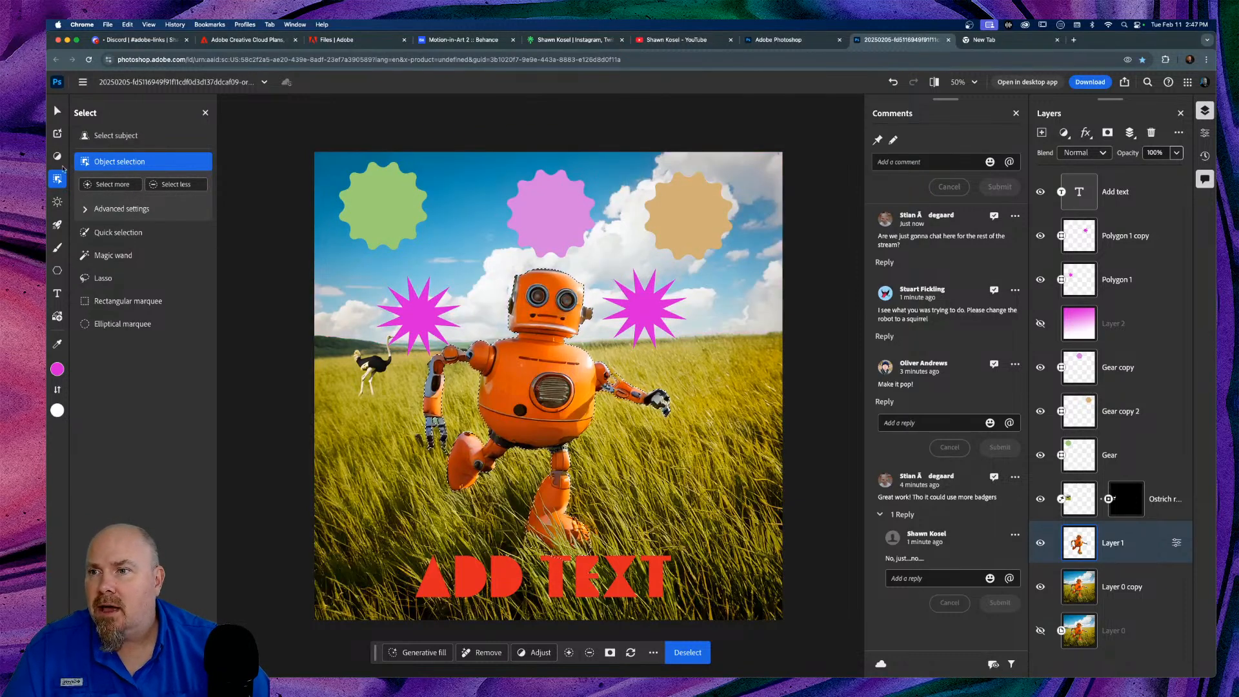
pyautogui.click(82, 134)
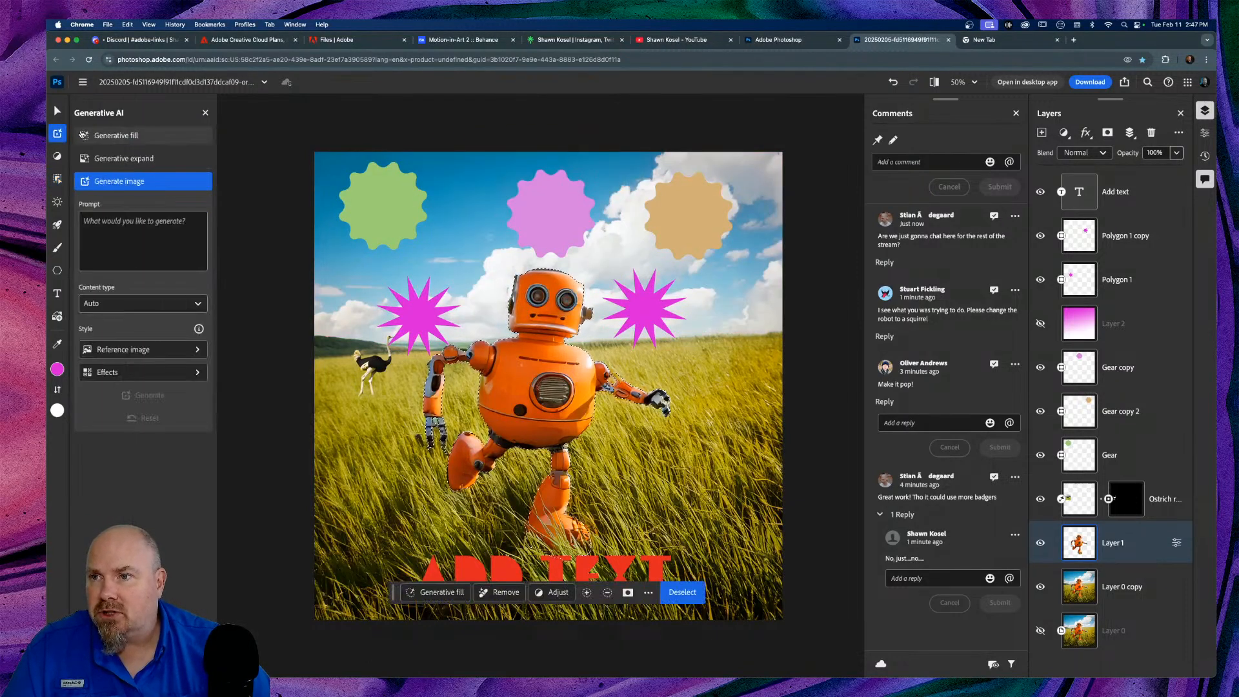
pyautogui.click(148, 136)
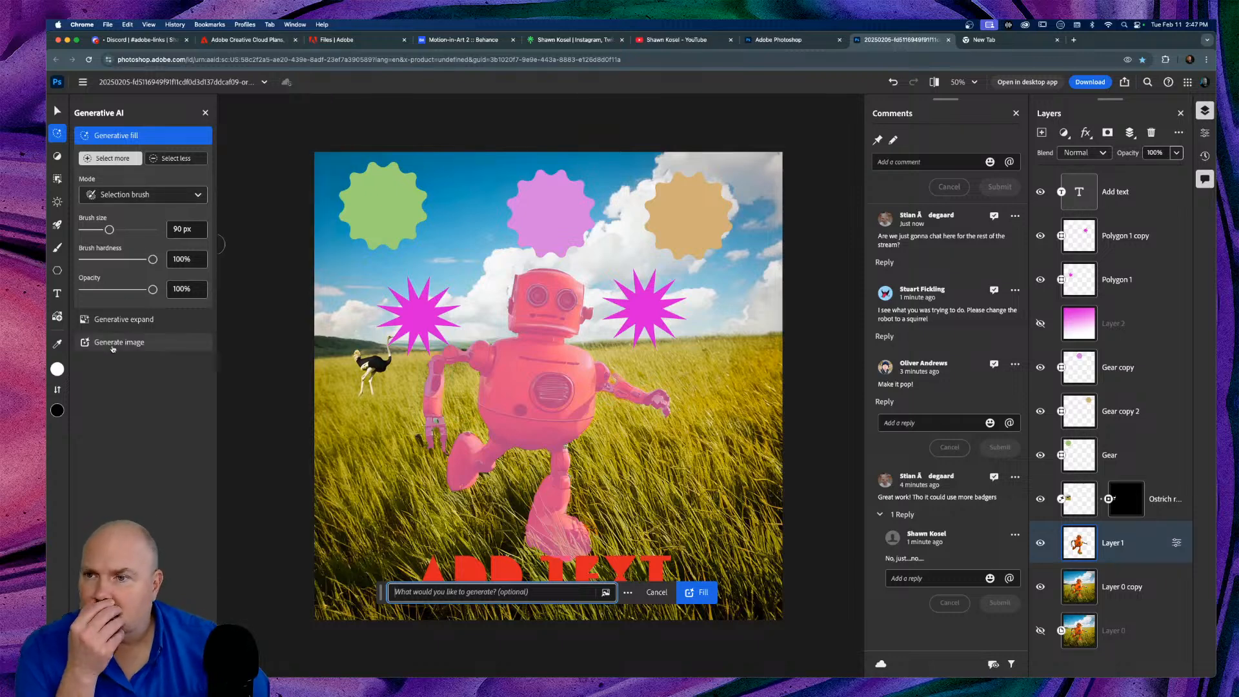
# Step: Generate a 'Squirrel' fill in place of the selected robot
pyautogui.click(192, 193)
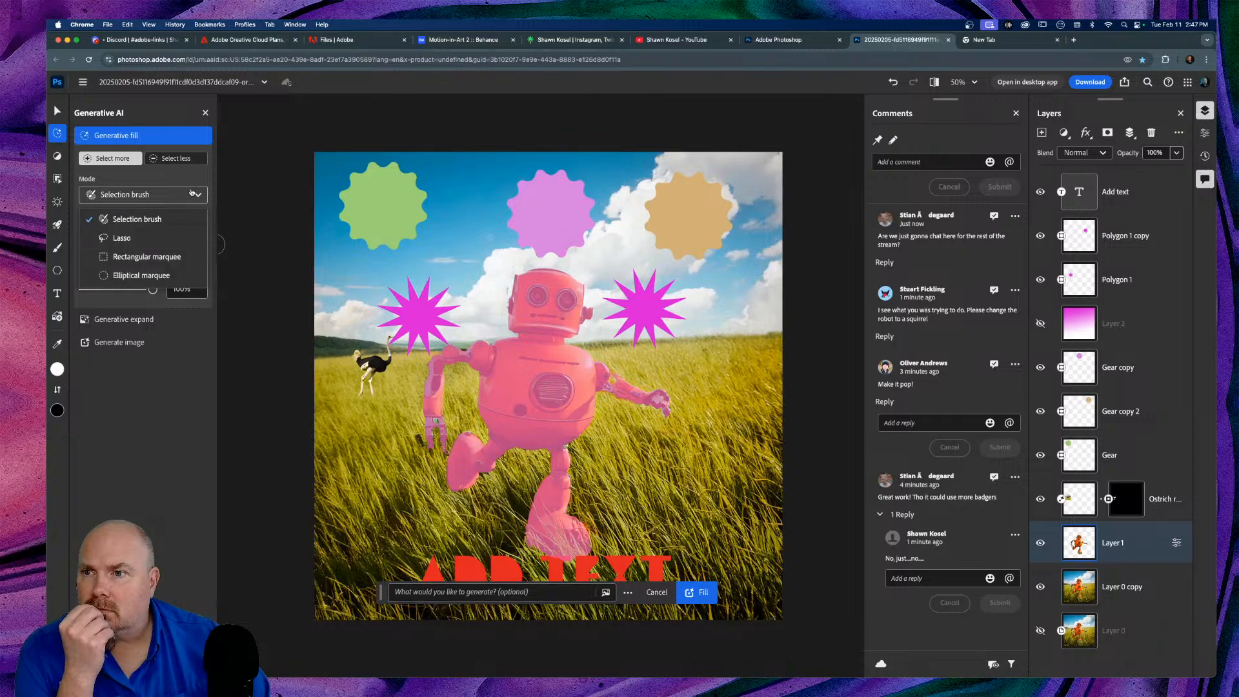
pyautogui.click(192, 194)
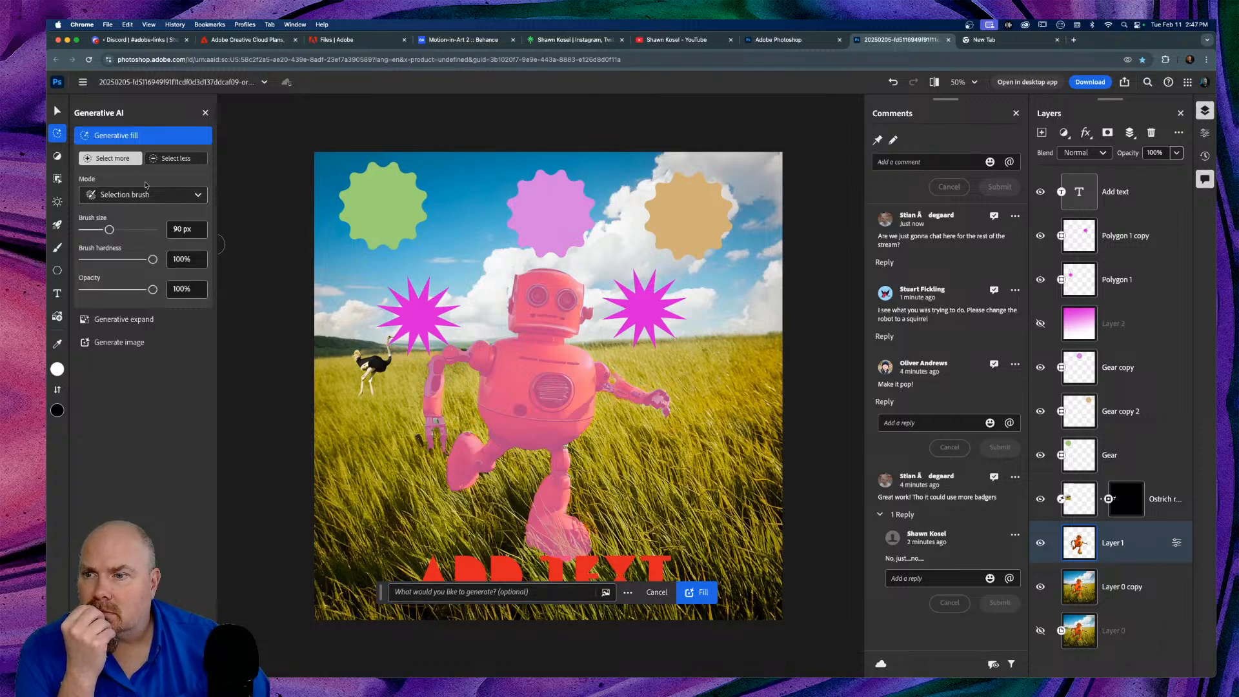
pyautogui.click(439, 589)
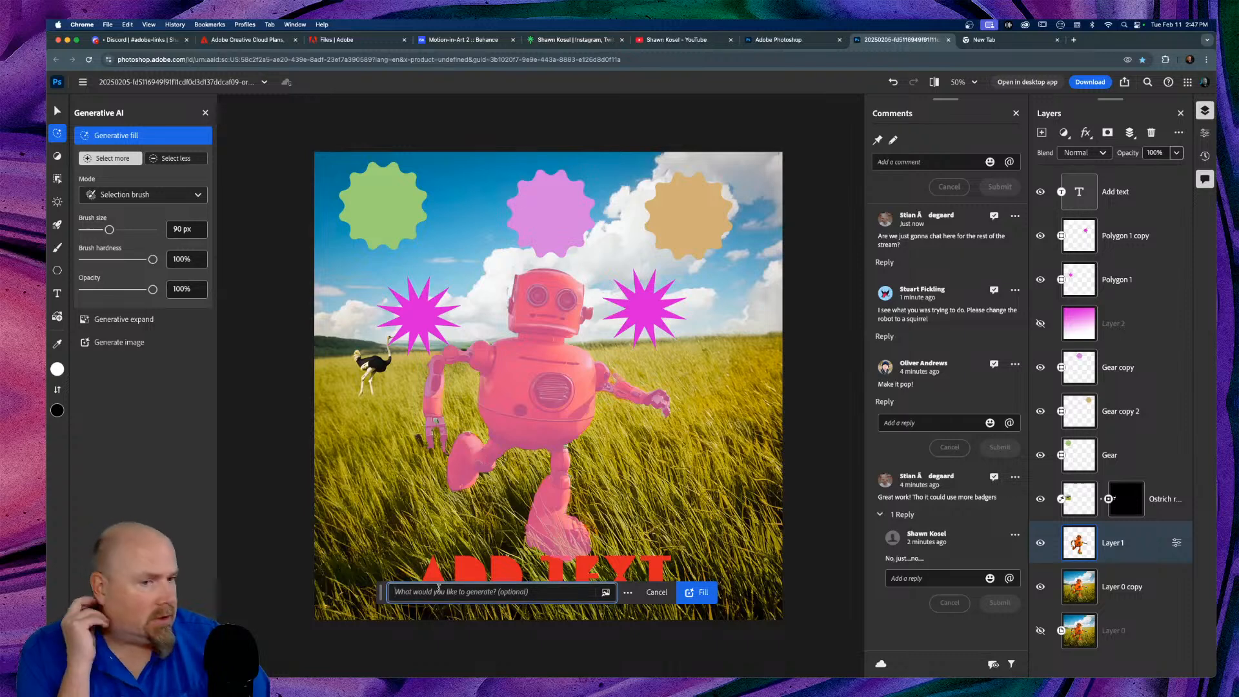
pyautogui.write('Squirrel')
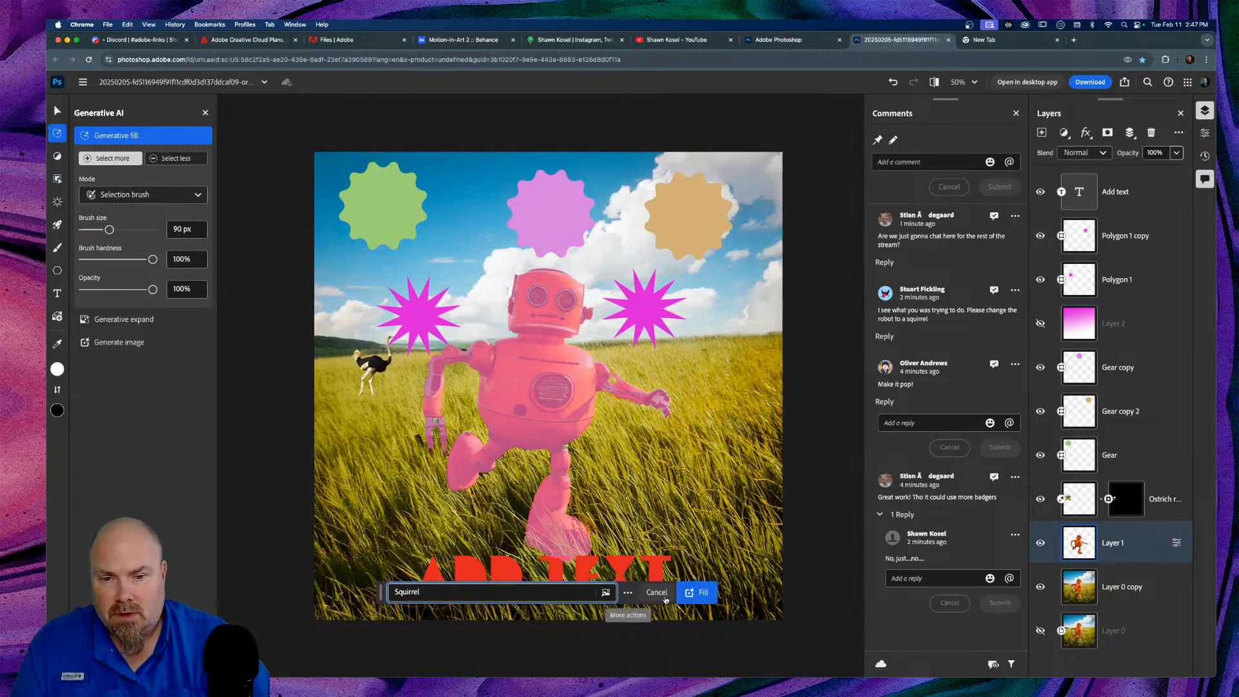
pyautogui.click(698, 592)
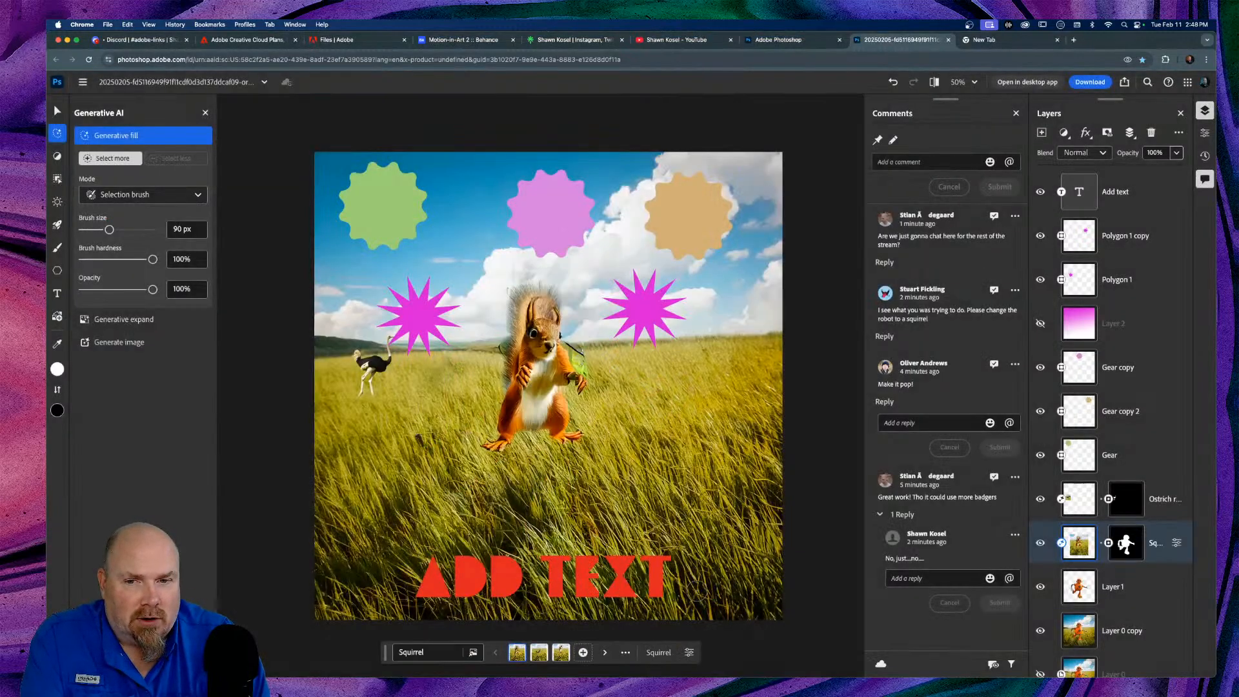
# Step: Keep the third, standing squirrel variation and start a reply to the squirrel request
pyautogui.moveTo(519, 655)
pyautogui.click(540, 653)
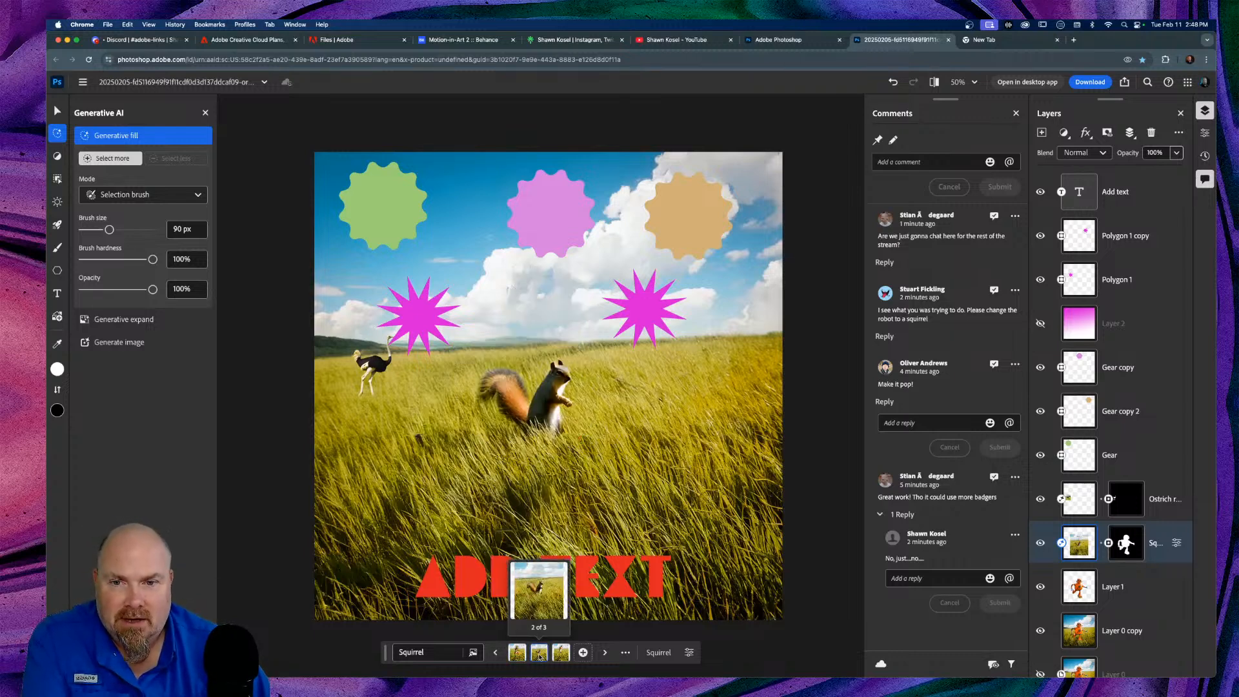
pyautogui.click(561, 653)
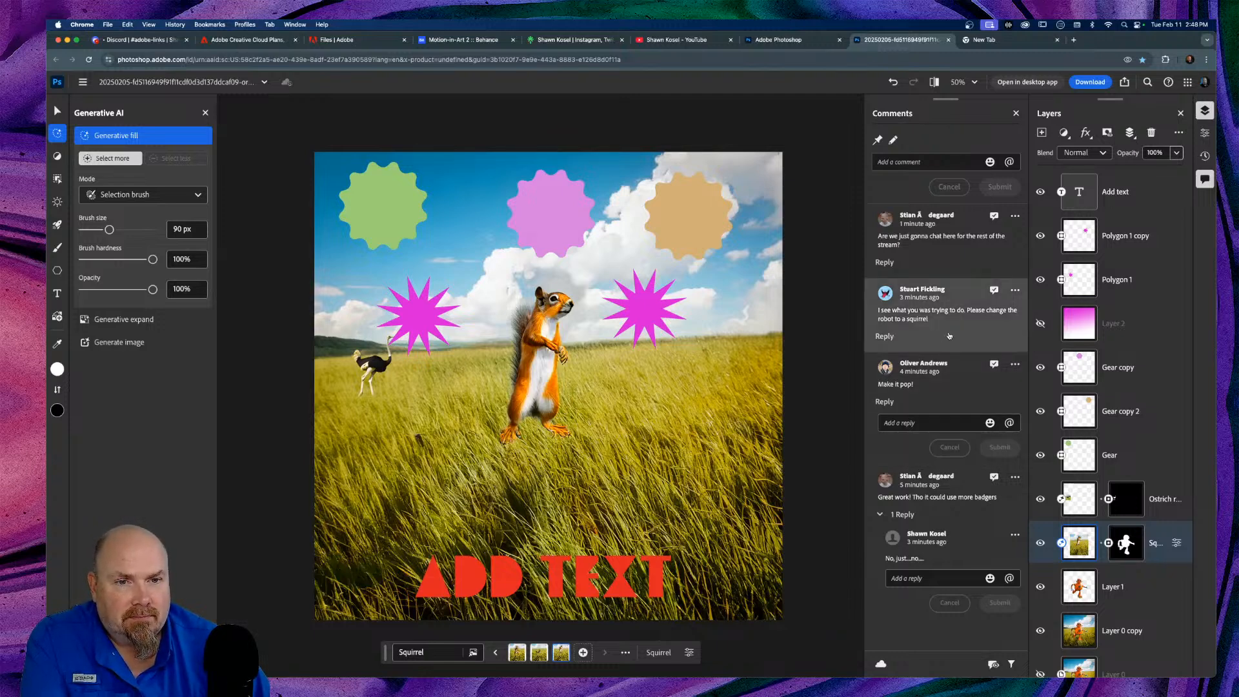
pyautogui.click(885, 337)
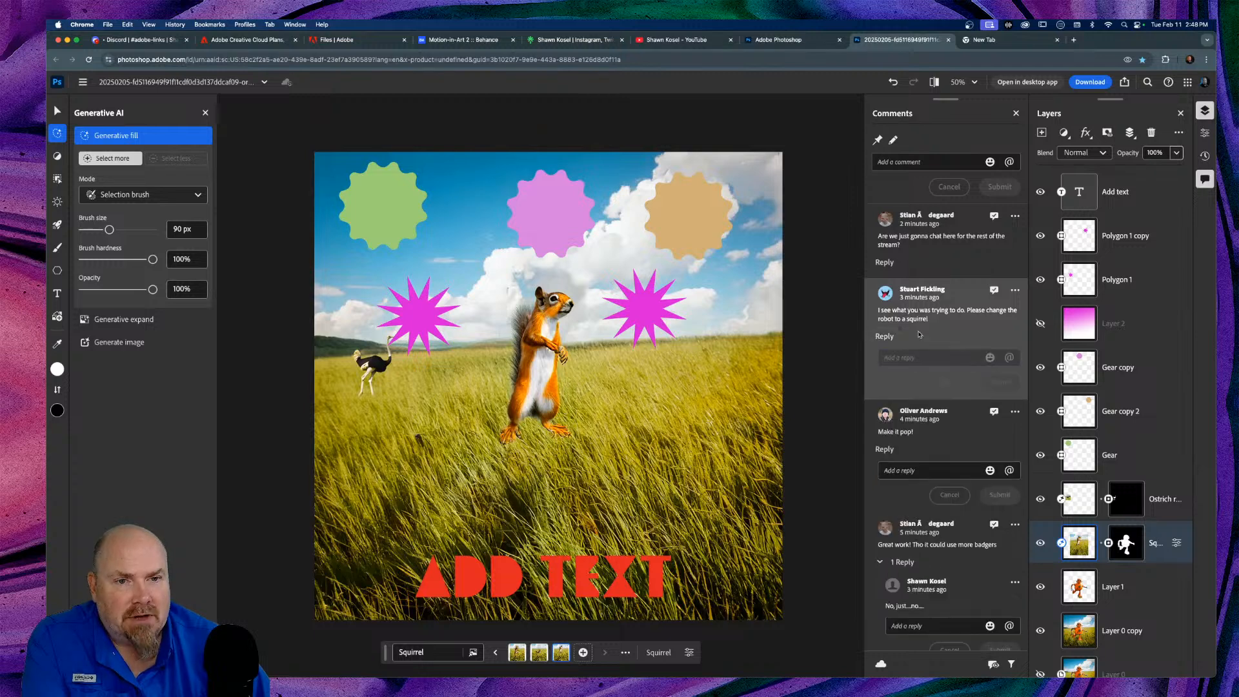
# Step: Reply 'Really?' to the squirrel request and 'Again, no....just, no...' to the chat comment
pyautogui.write('R')
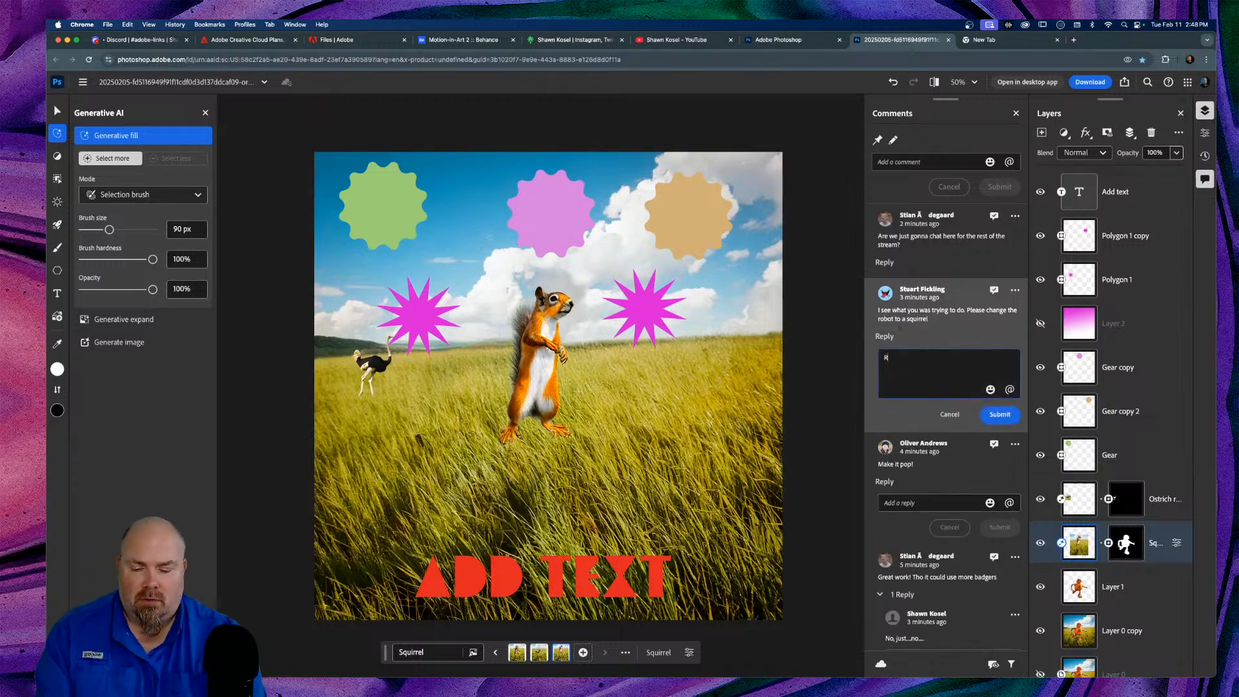
pyautogui.write('eally?')
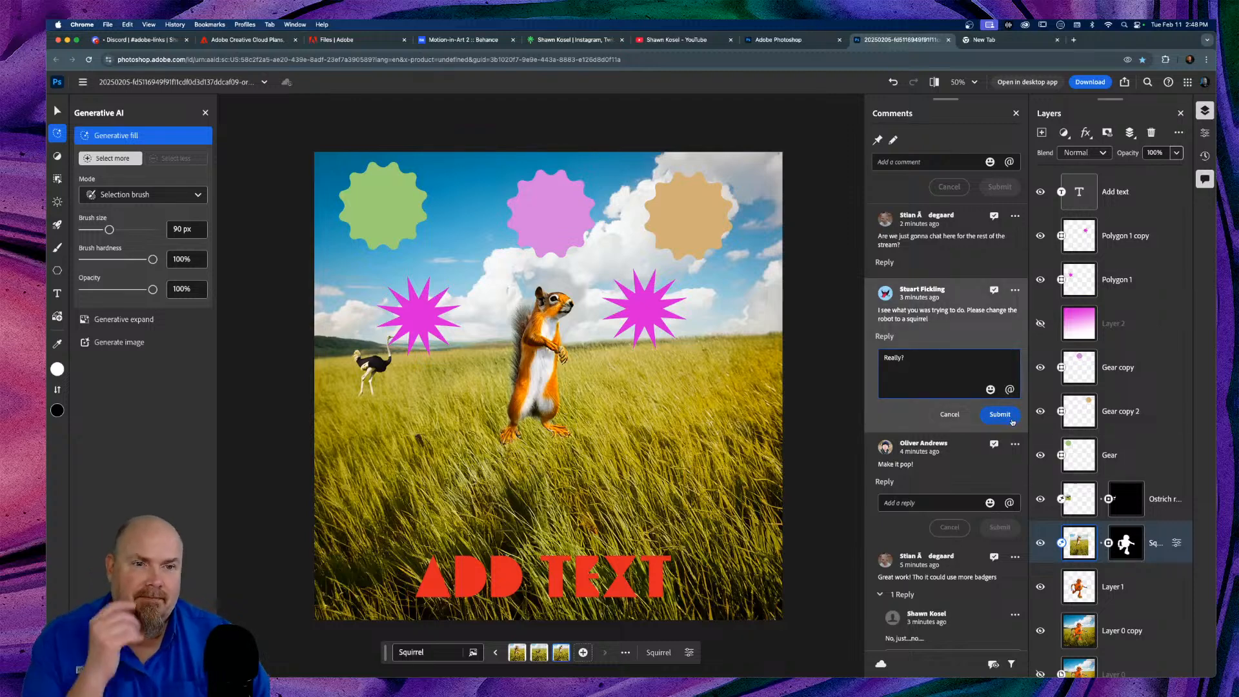
pyautogui.click(1001, 416)
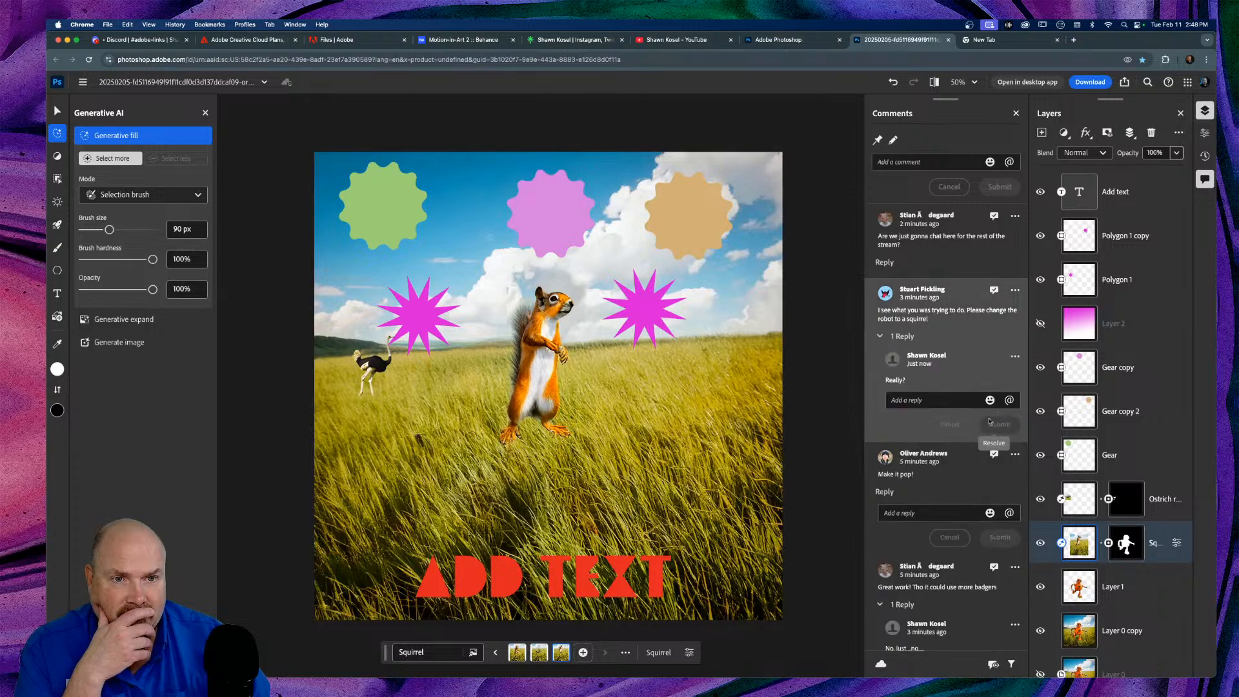
pyautogui.click(885, 263)
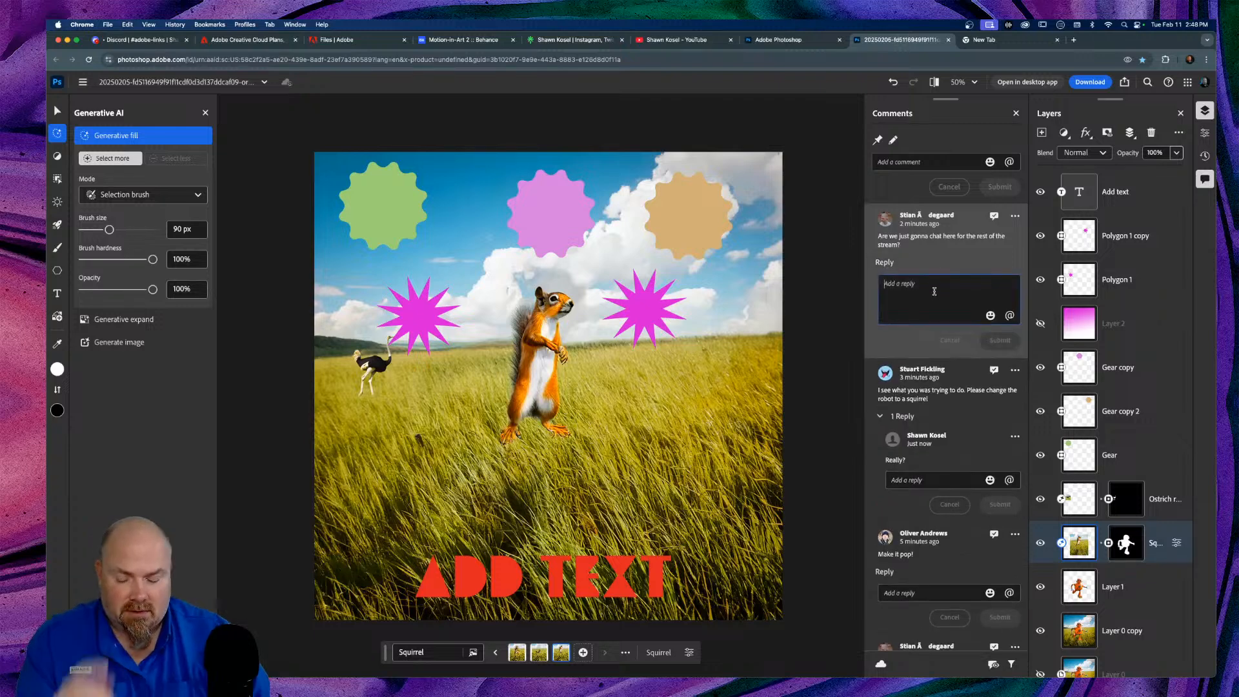
pyautogui.write('A')
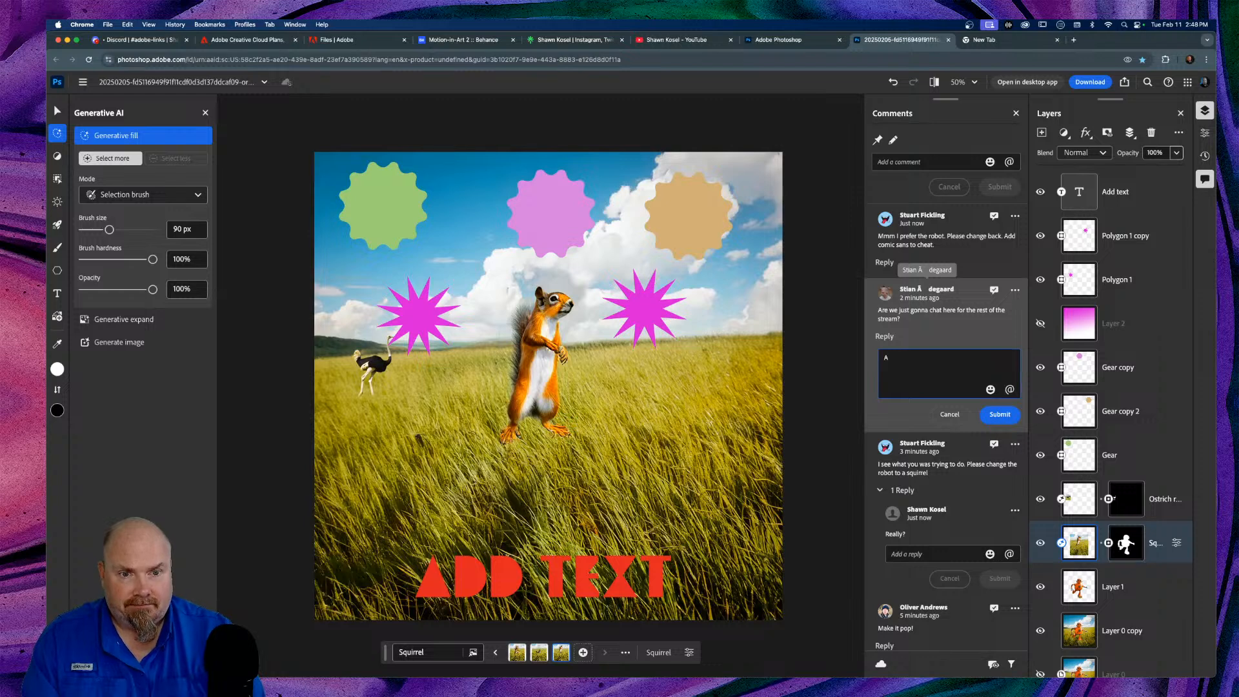
pyautogui.write('hagain')
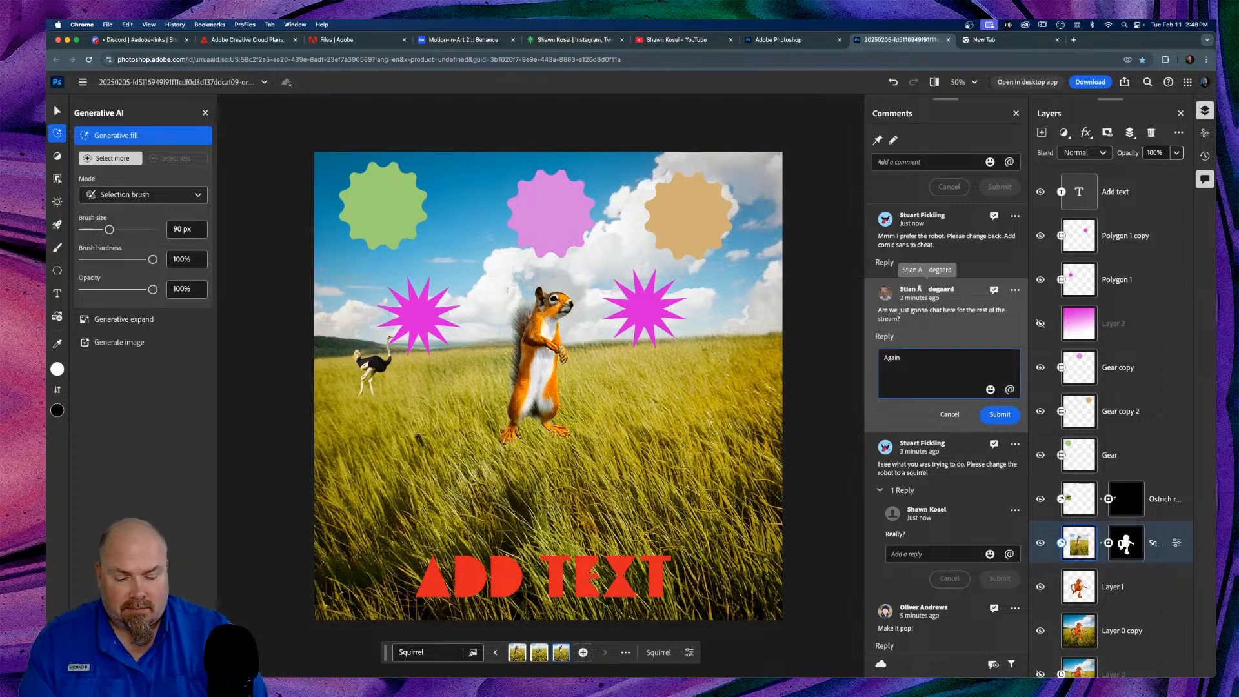
pyautogui.write(', no....just')
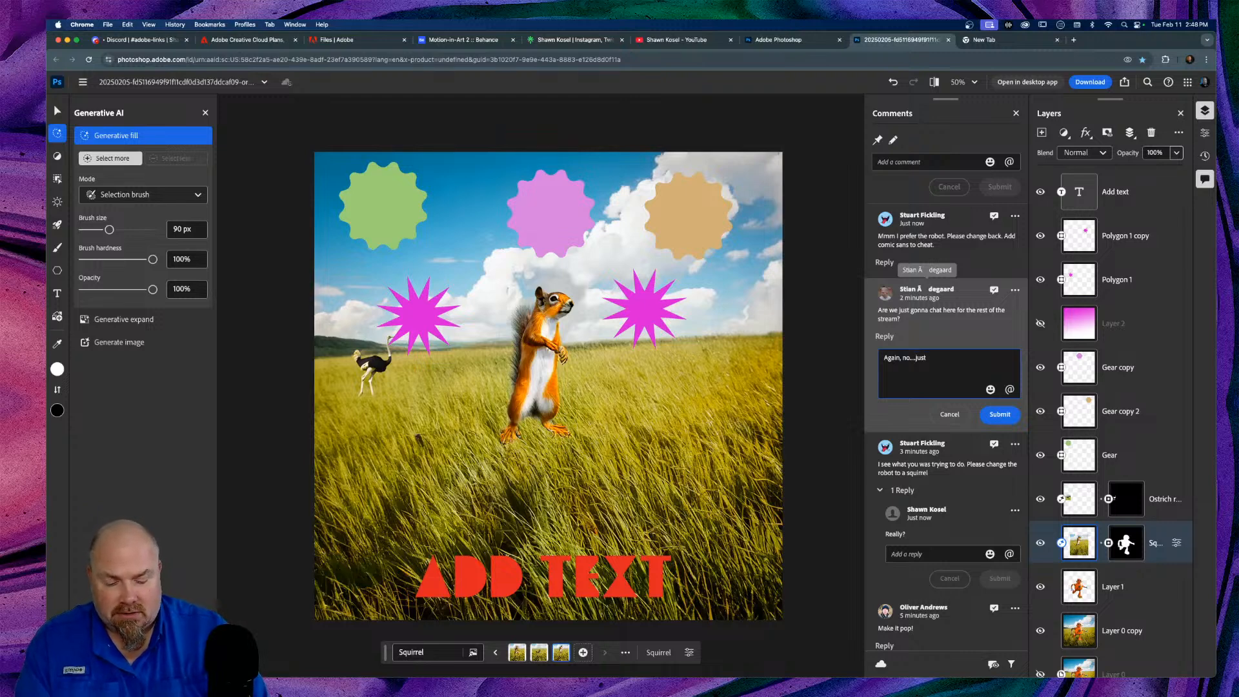
pyautogui.write(', no...')
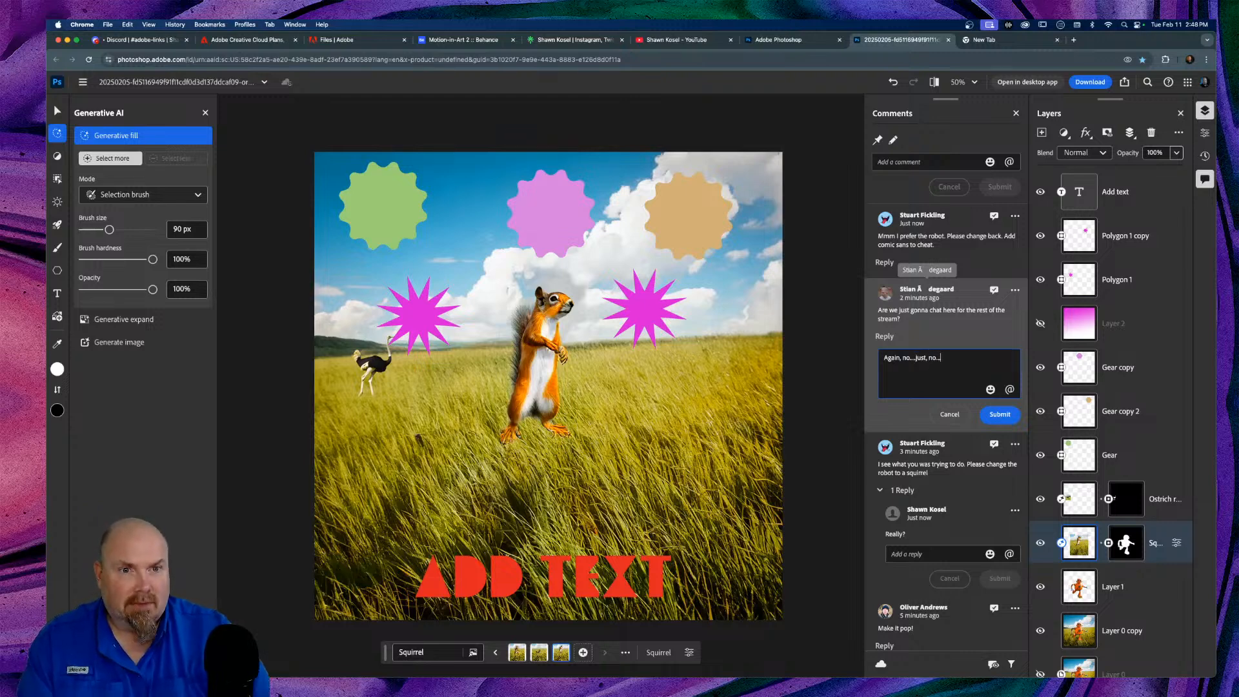
pyautogui.click(1000, 415)
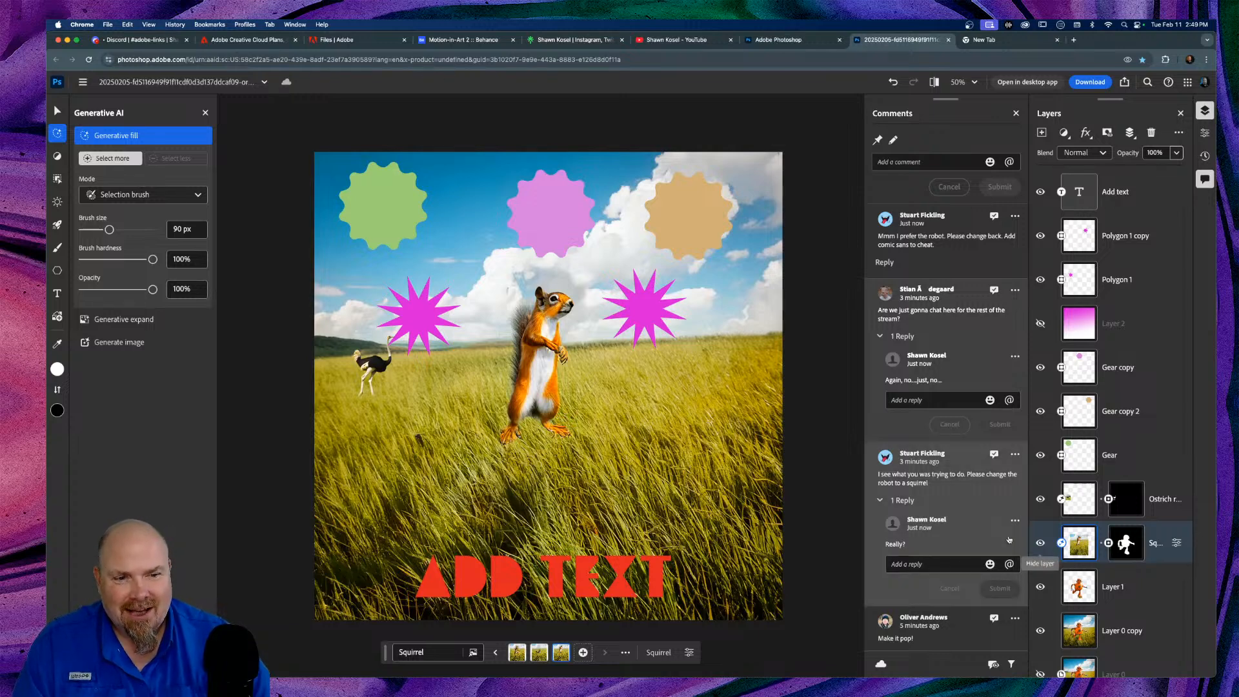
# Step: Hide the Squirrel layer to reveal the orange robot, then scroll down the comments
pyautogui.click(1040, 544)
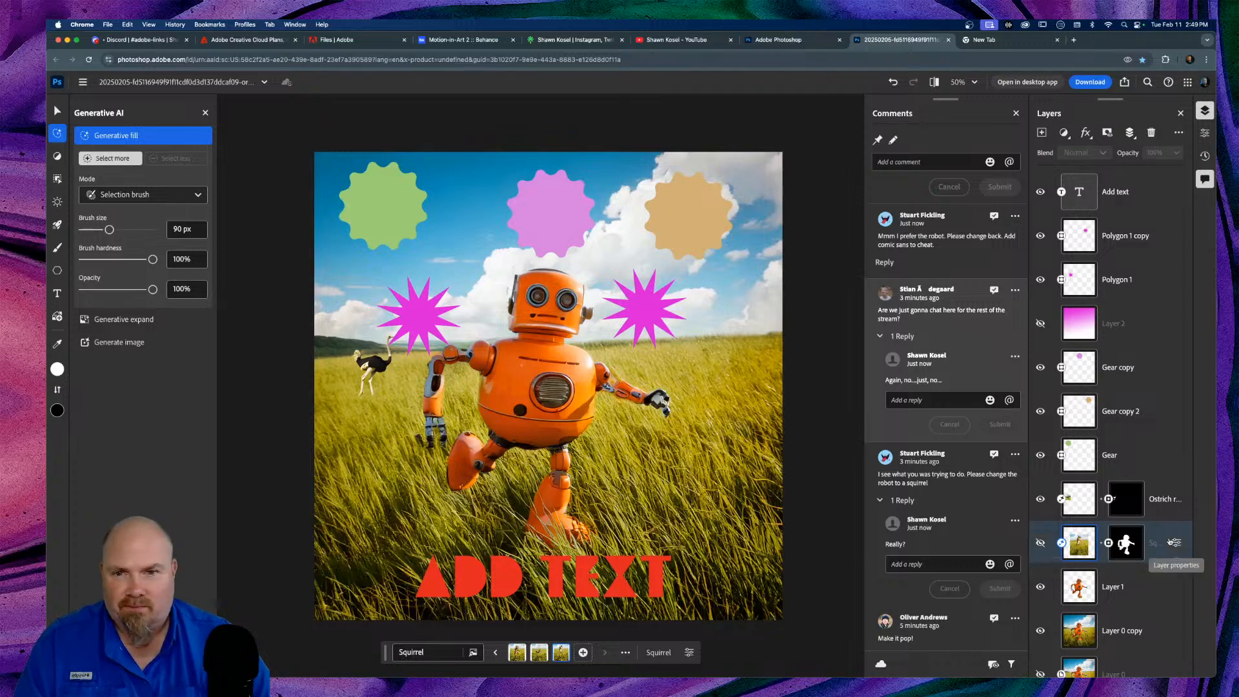
pyautogui.scroll(-1, 1133, 542)
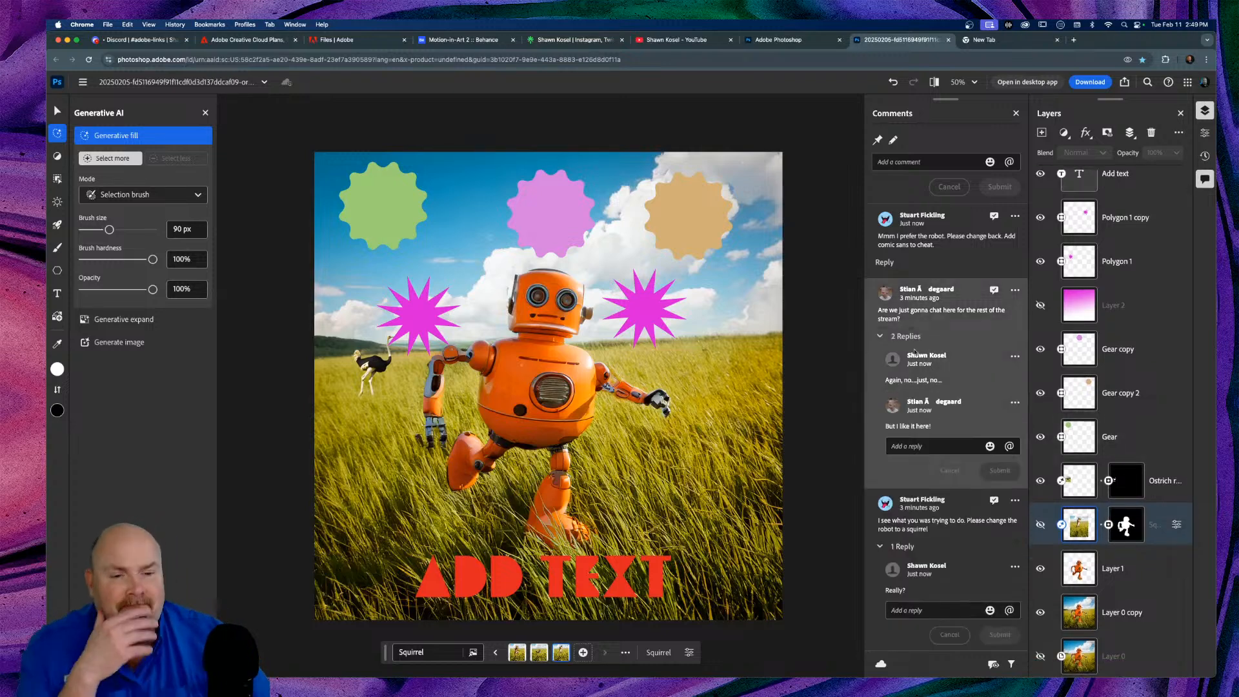
pyautogui.scroll(-3, 917, 452)
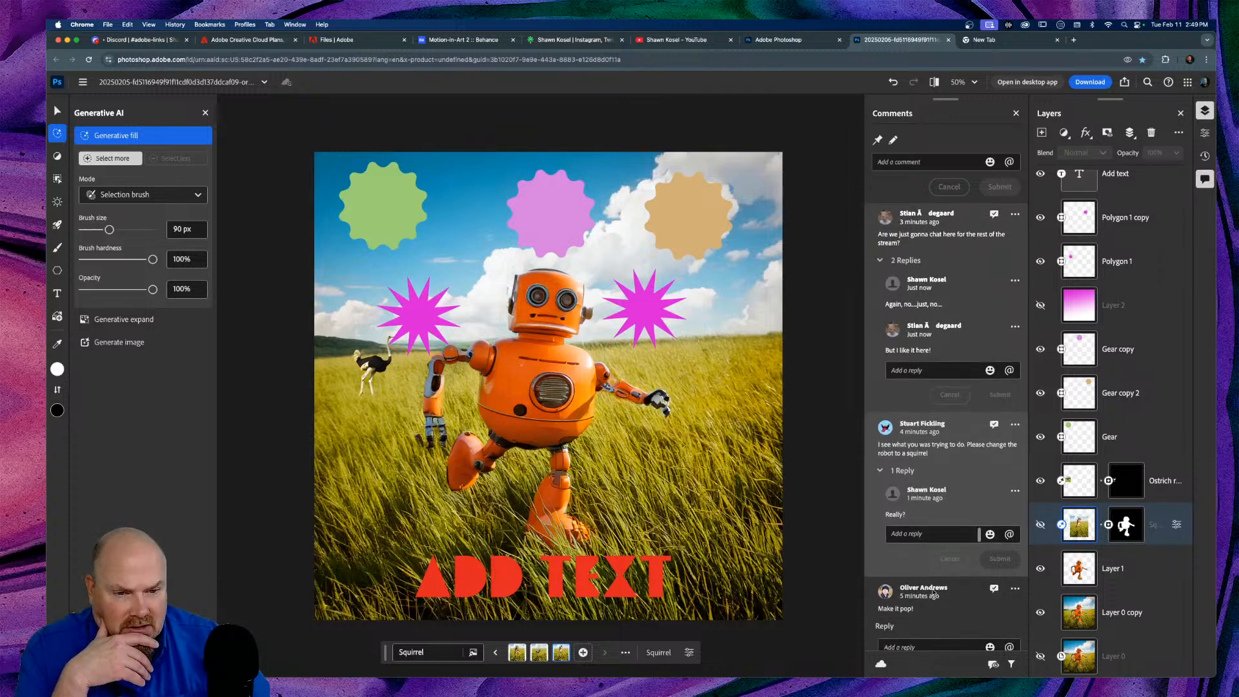
pyautogui.scroll(-1, 944, 610)
pyautogui.scroll(-5, 943, 610)
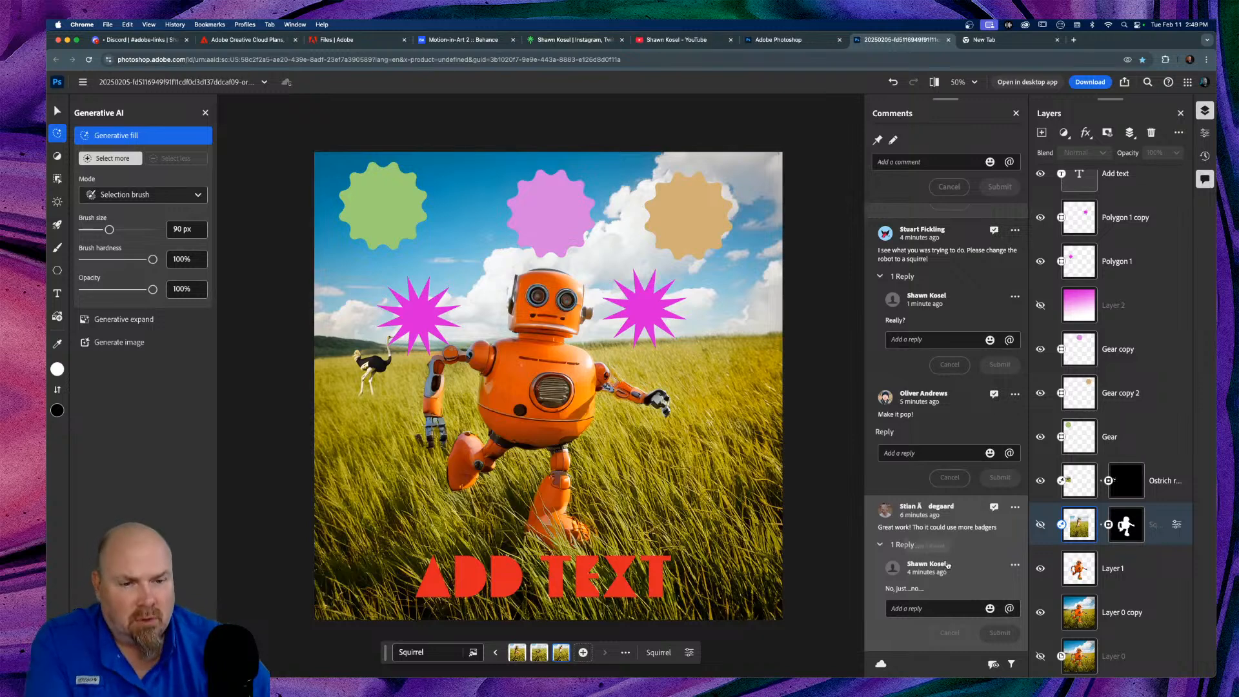
# Step: Resolve the badgers, Make it pop!, squirrel, chat and last comments, then close the pane
pyautogui.click(995, 510)
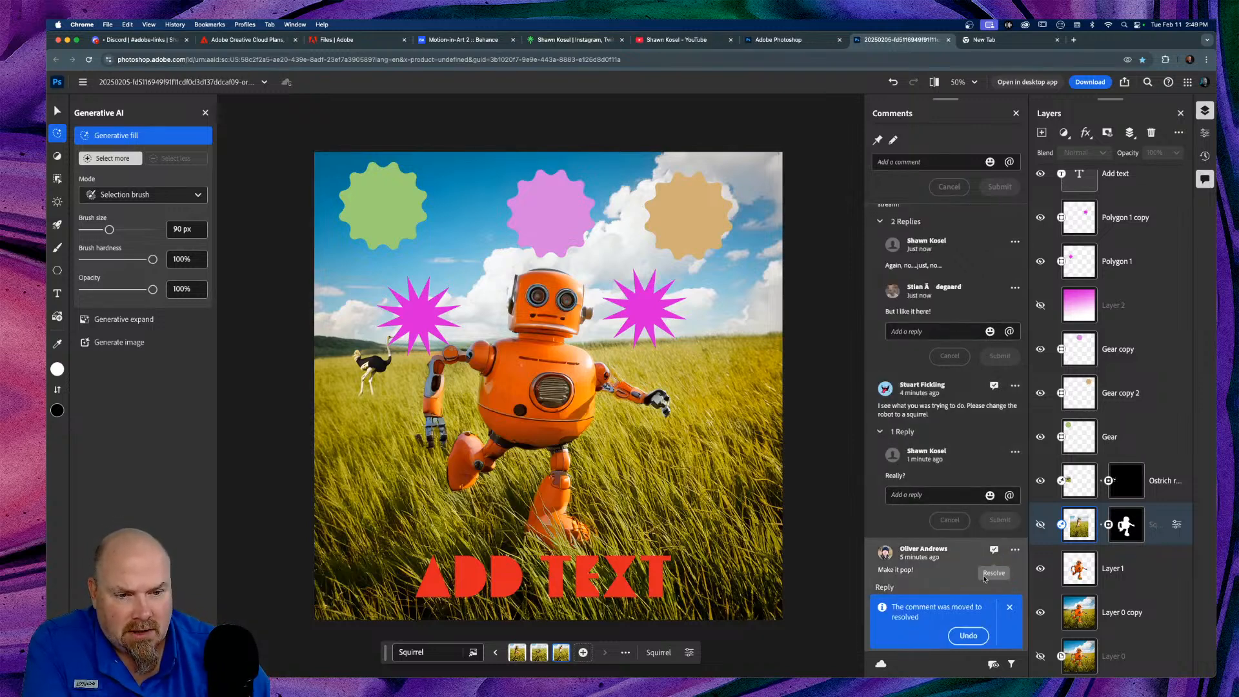
pyautogui.click(994, 550)
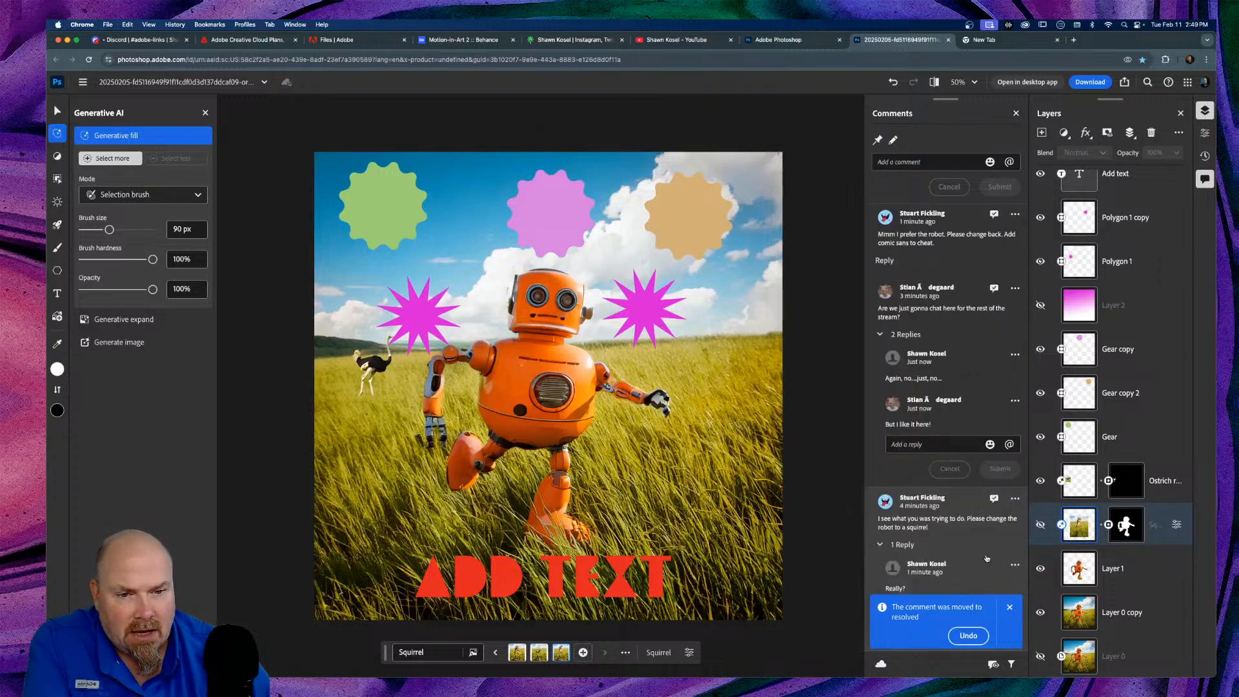
pyautogui.click(994, 500)
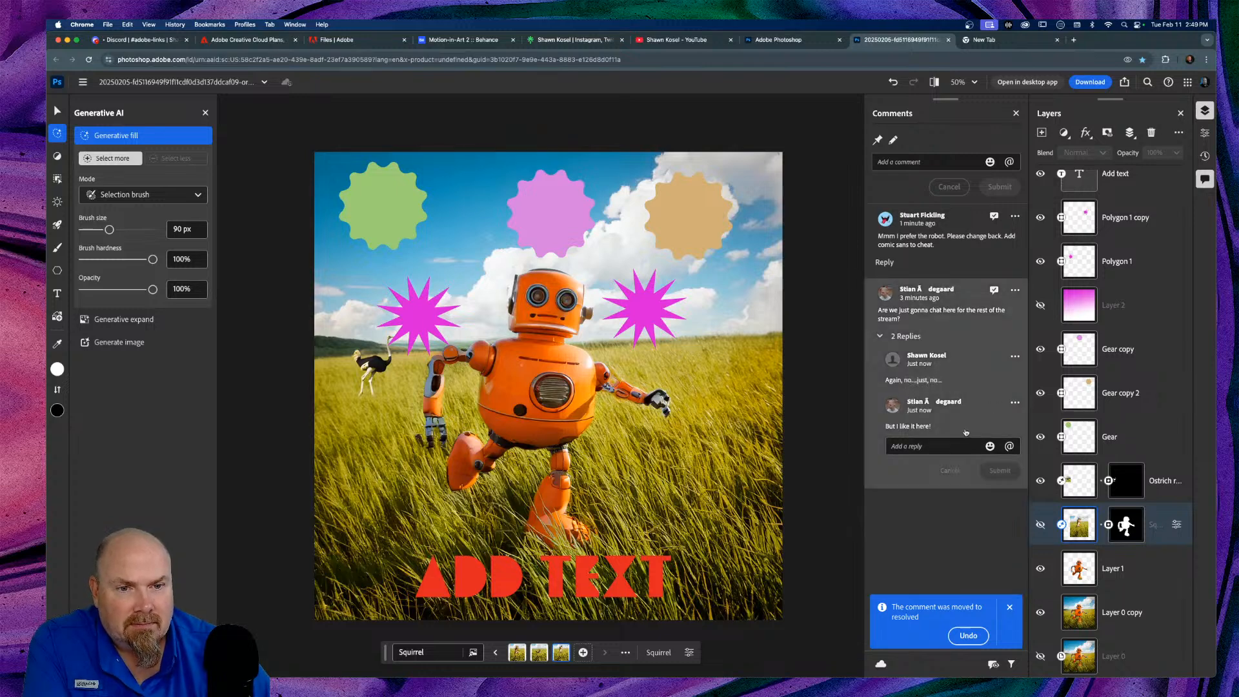
pyautogui.click(993, 291)
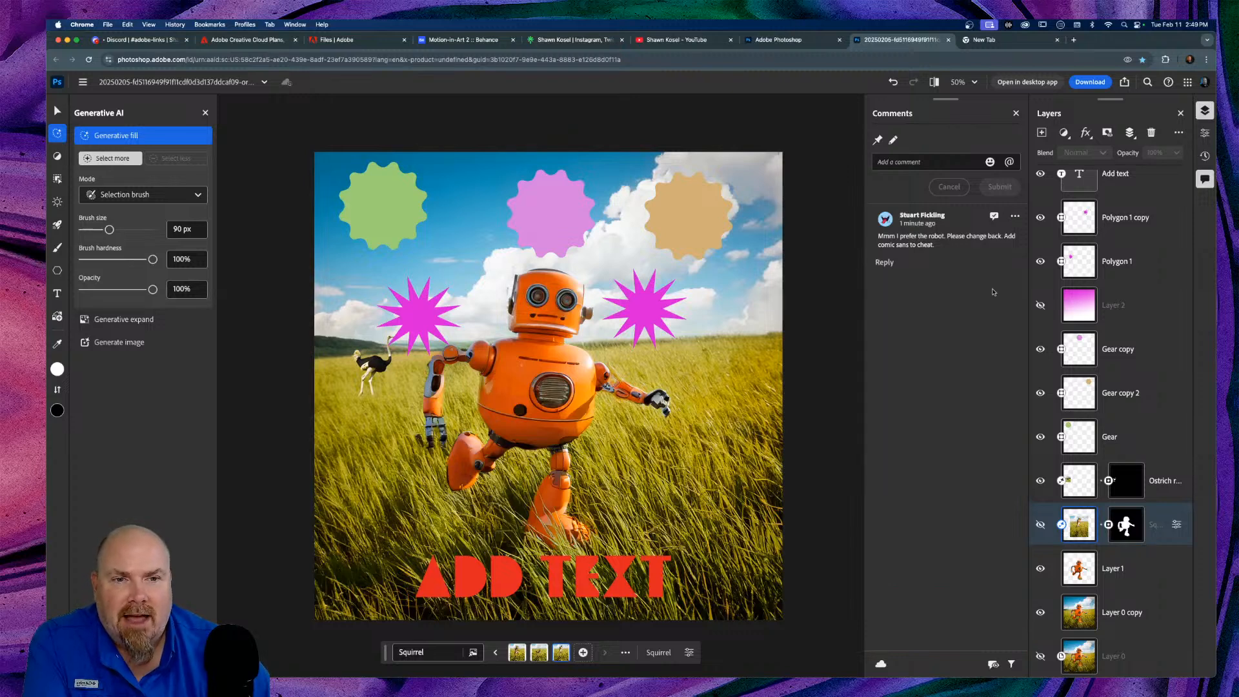
pyautogui.click(994, 216)
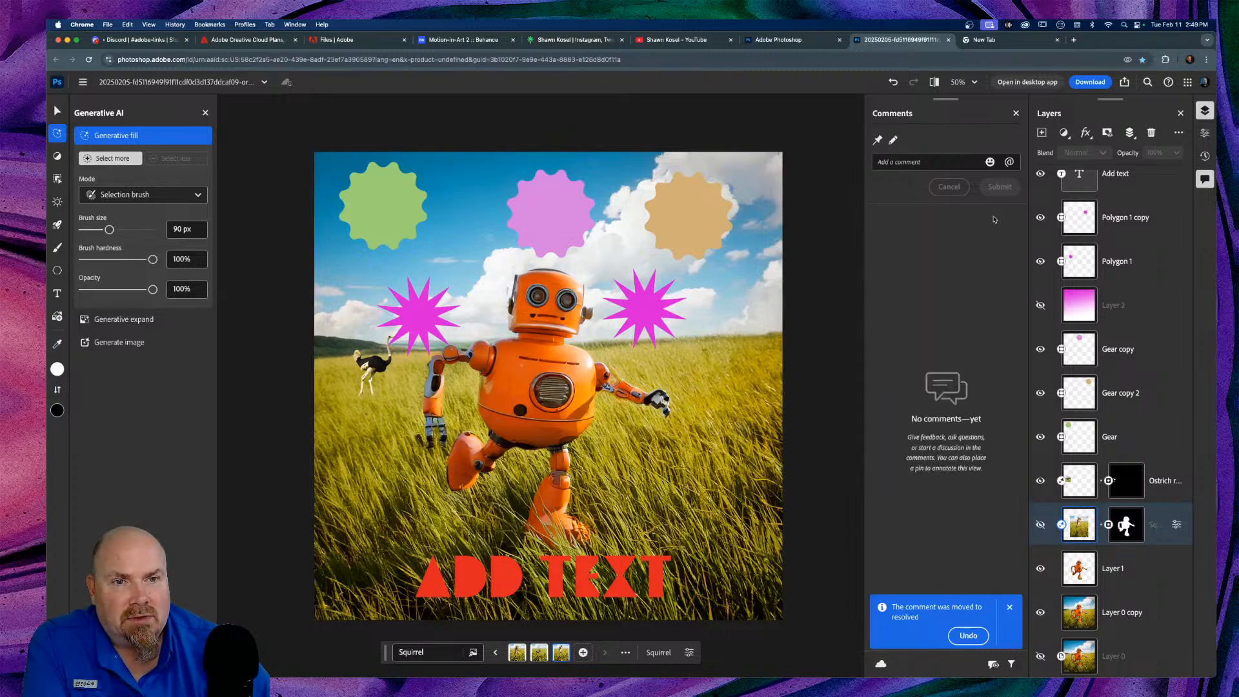
pyautogui.click(1016, 114)
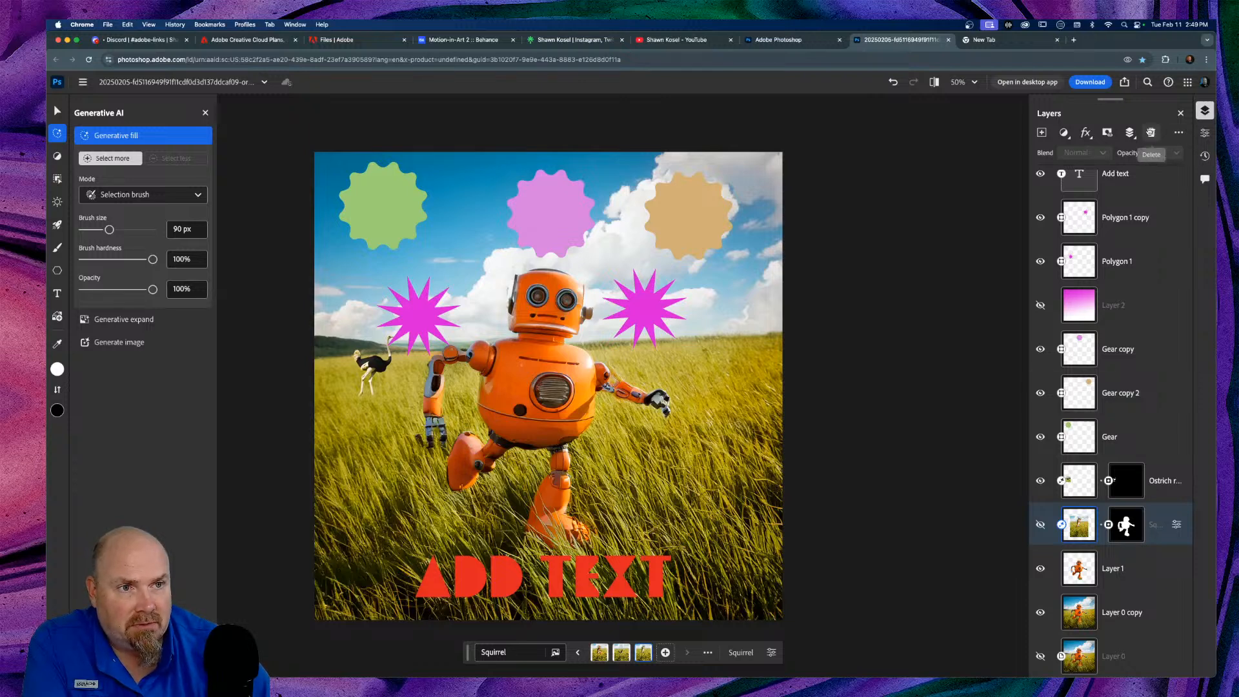
# Step: Delete the Squirrel layer and reopen the Comments panel
pyautogui.click(1151, 132)
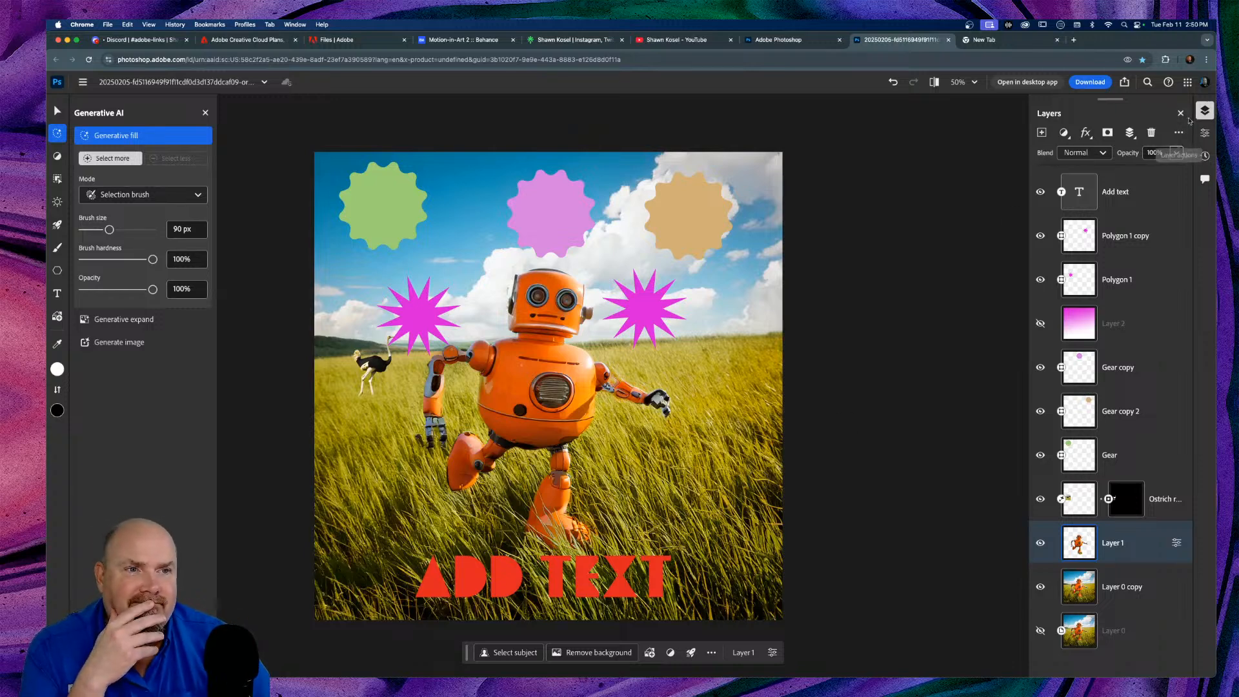
pyautogui.click(1205, 180)
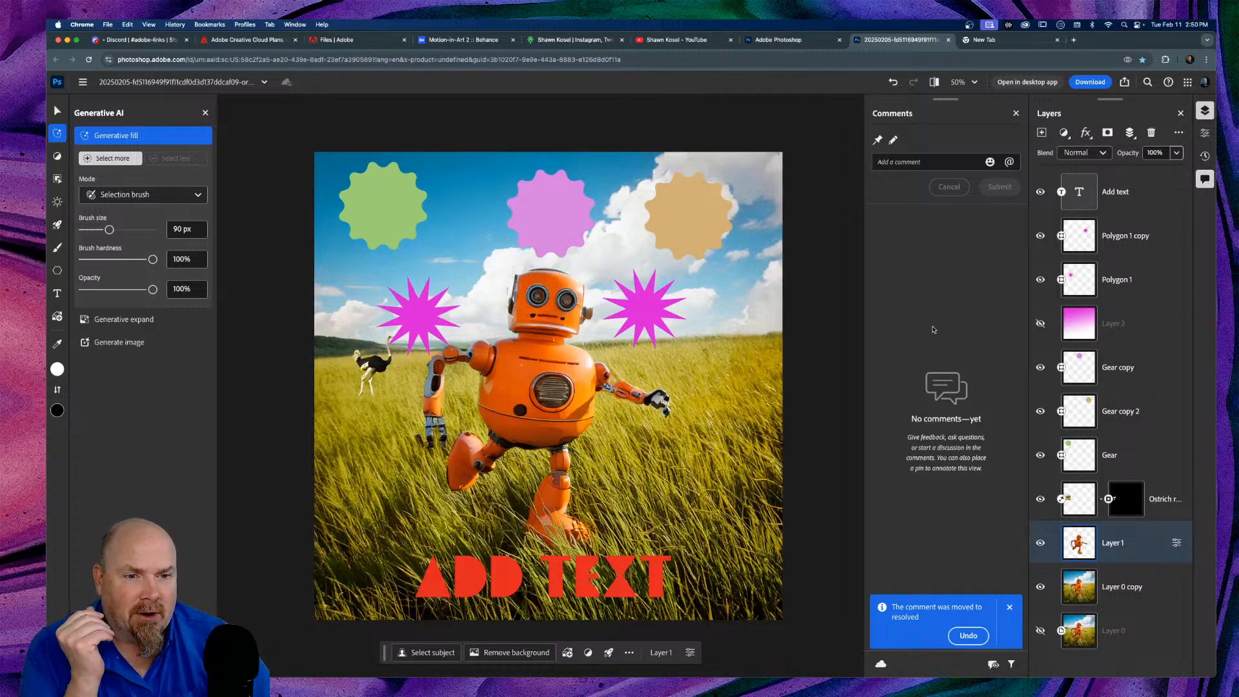
# Step: Close the Comments panel and switch to Chrome's empty New Tab page with Google
pyautogui.click(1205, 180)
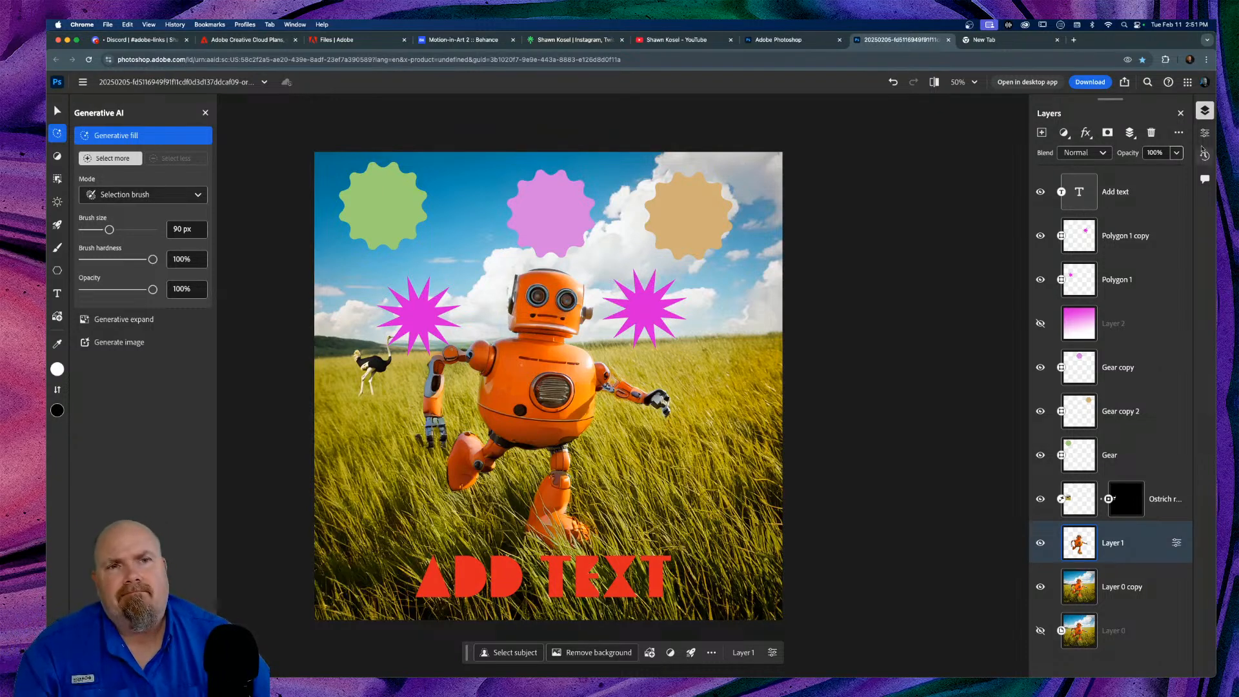
pyautogui.click(1007, 40)
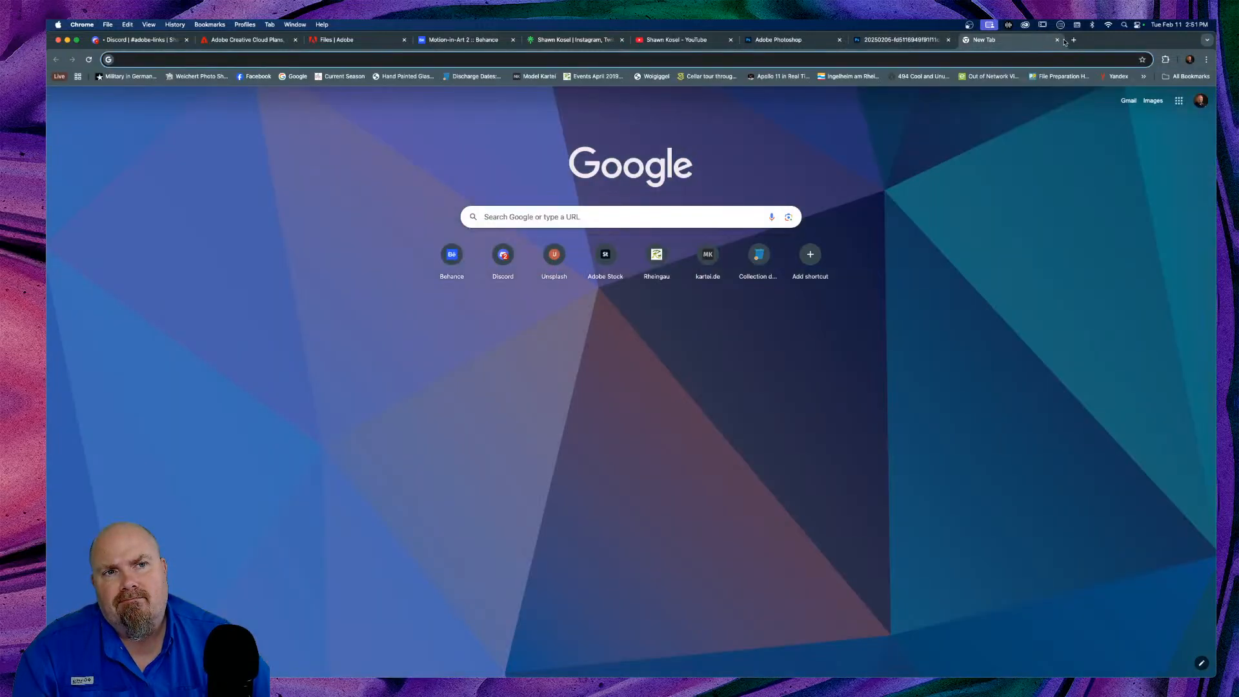
# Step: Close the New Tab so Chrome returns to the Photoshop robot design document
pyautogui.click(1057, 40)
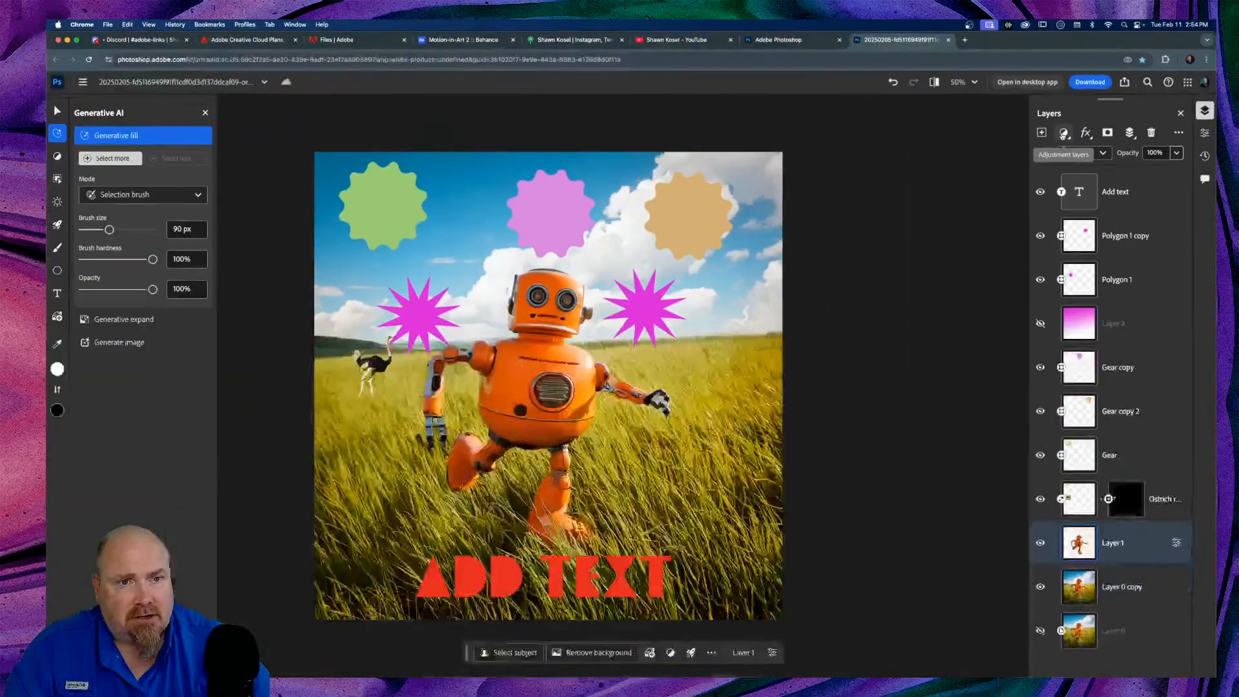
# Step: Browse the adjustment layer options, then open the Layer effects menu from Stroke to Satin
pyautogui.click(849, 295)
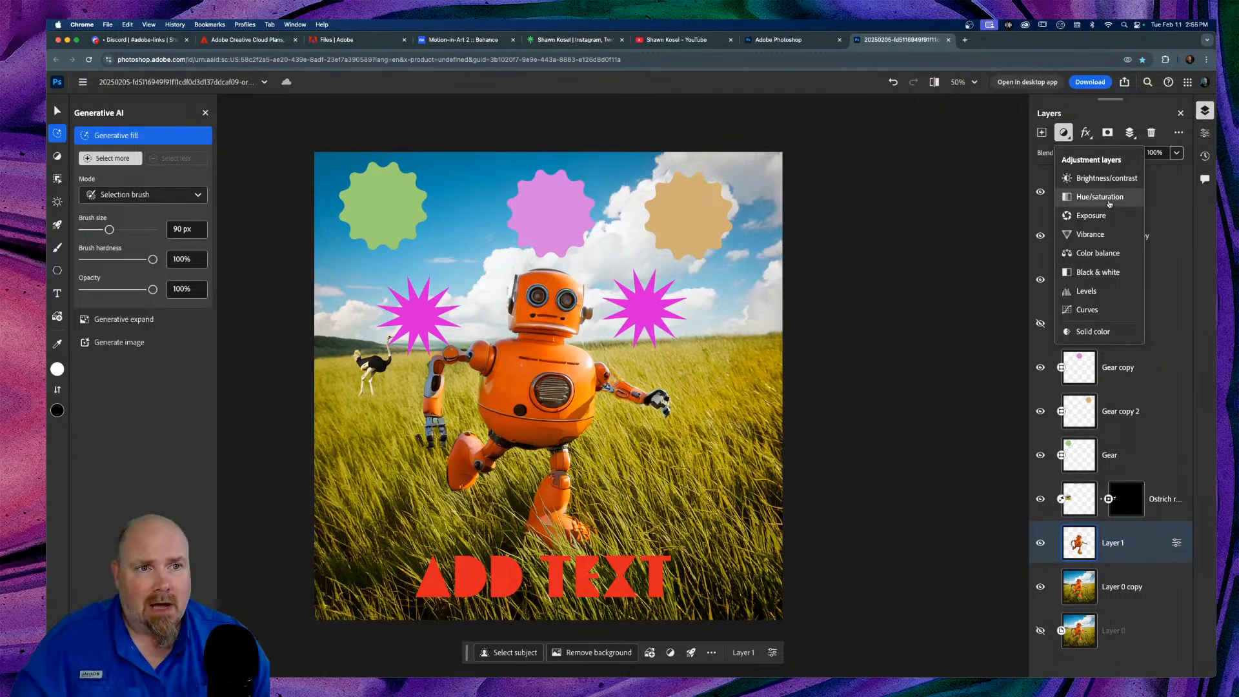
pyautogui.click(1086, 133)
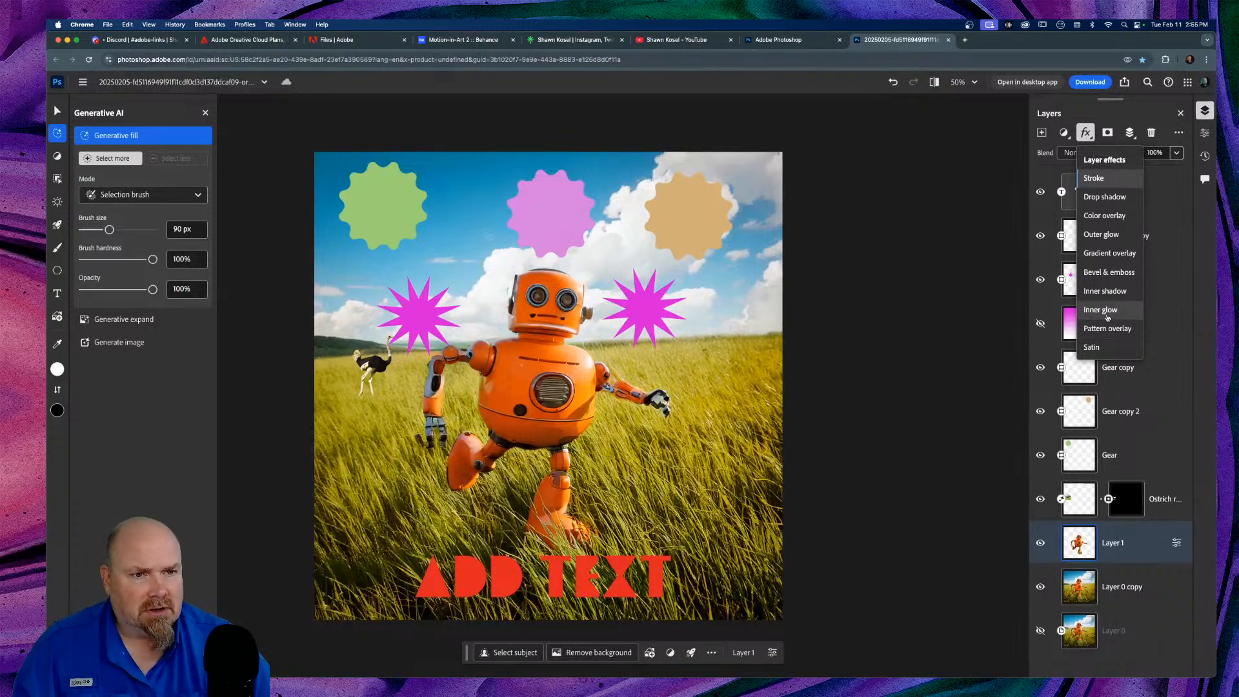
# Step: Add a Bevel & emboss effect to the Add text layer, viewing the canvas at 100%
pyautogui.click(1167, 247)
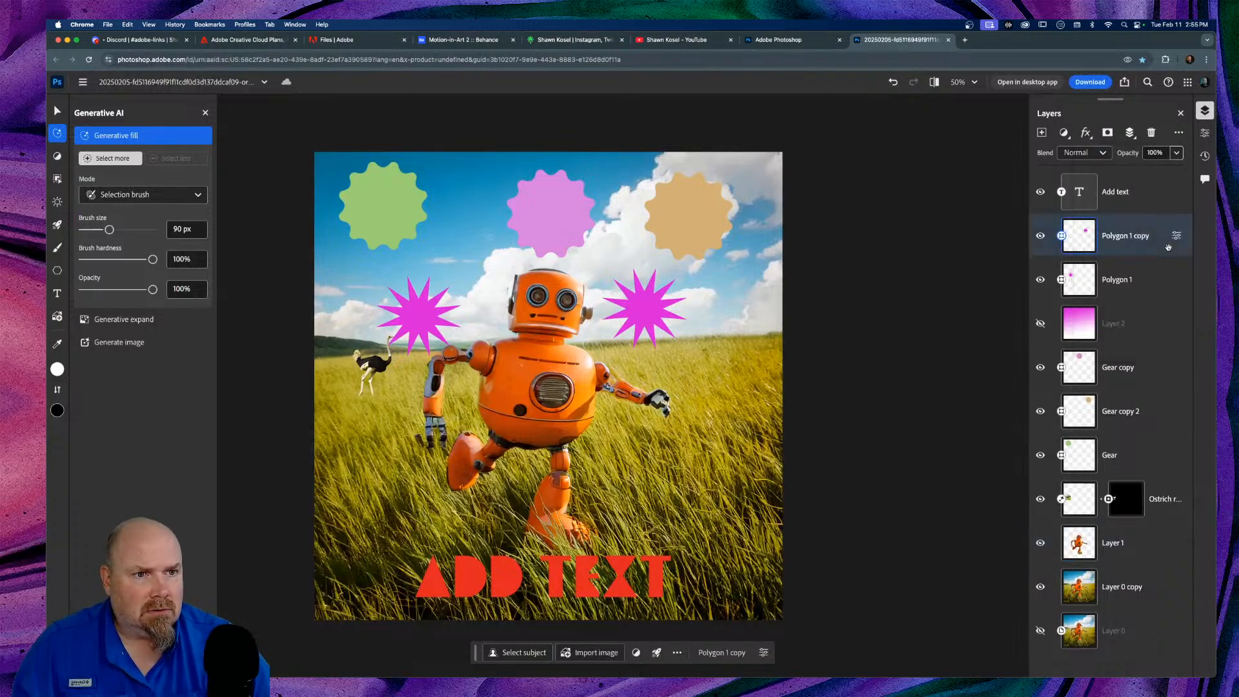
pyautogui.click(1133, 194)
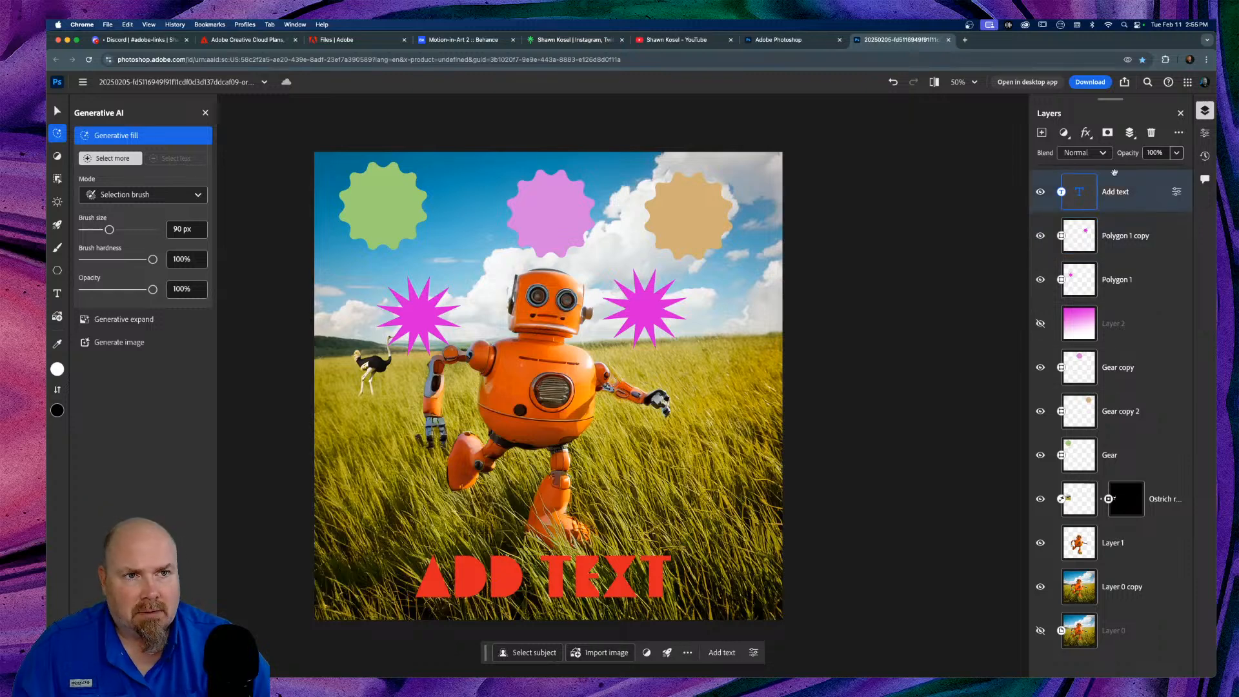
pyautogui.click(1088, 133)
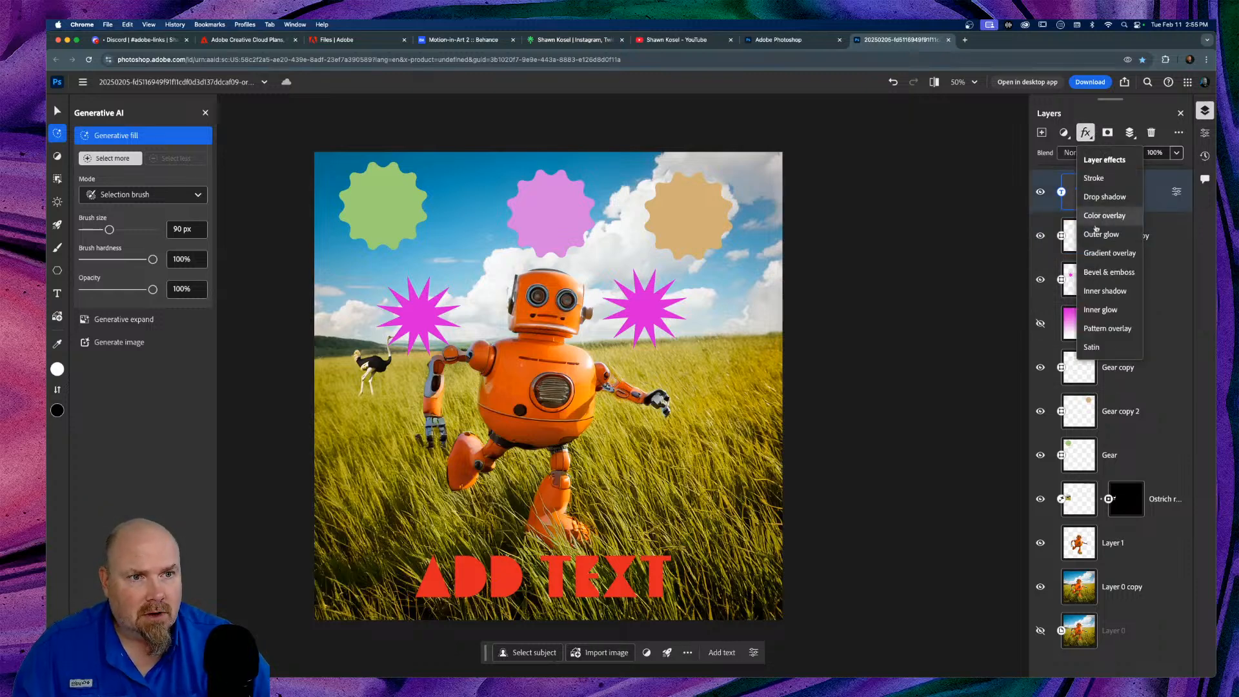
pyautogui.click(1108, 272)
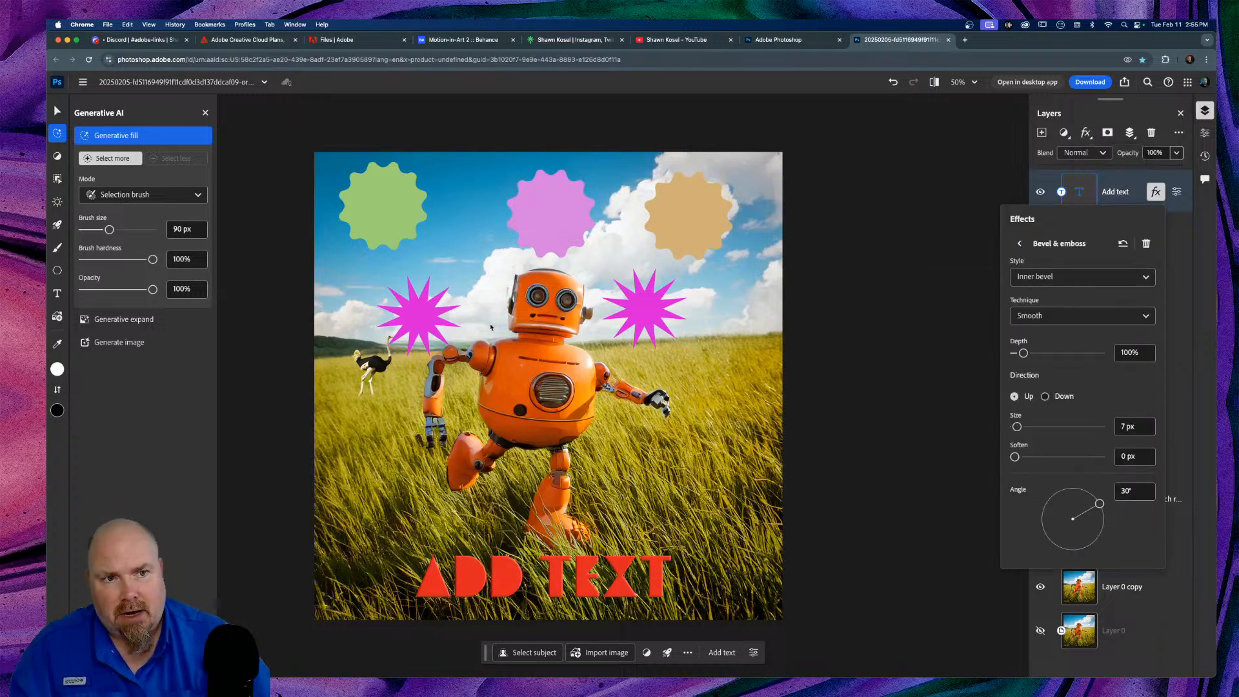
pyautogui.press('super+equal')
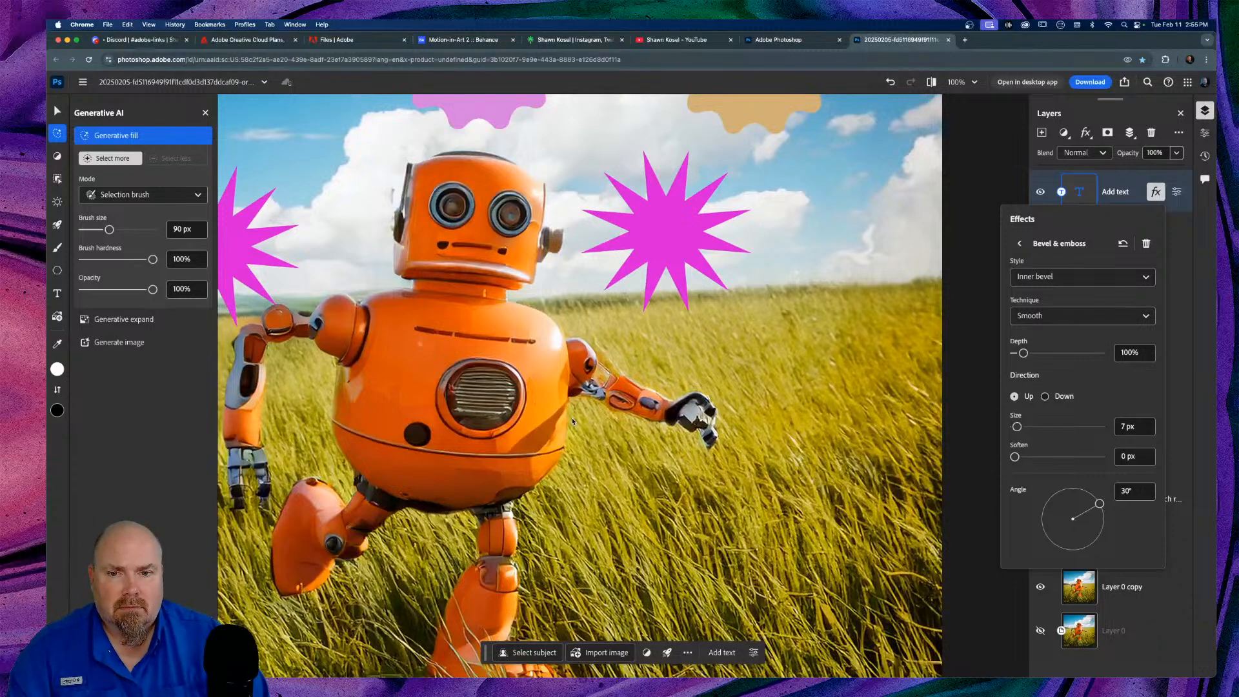
pyautogui.press('Escape')
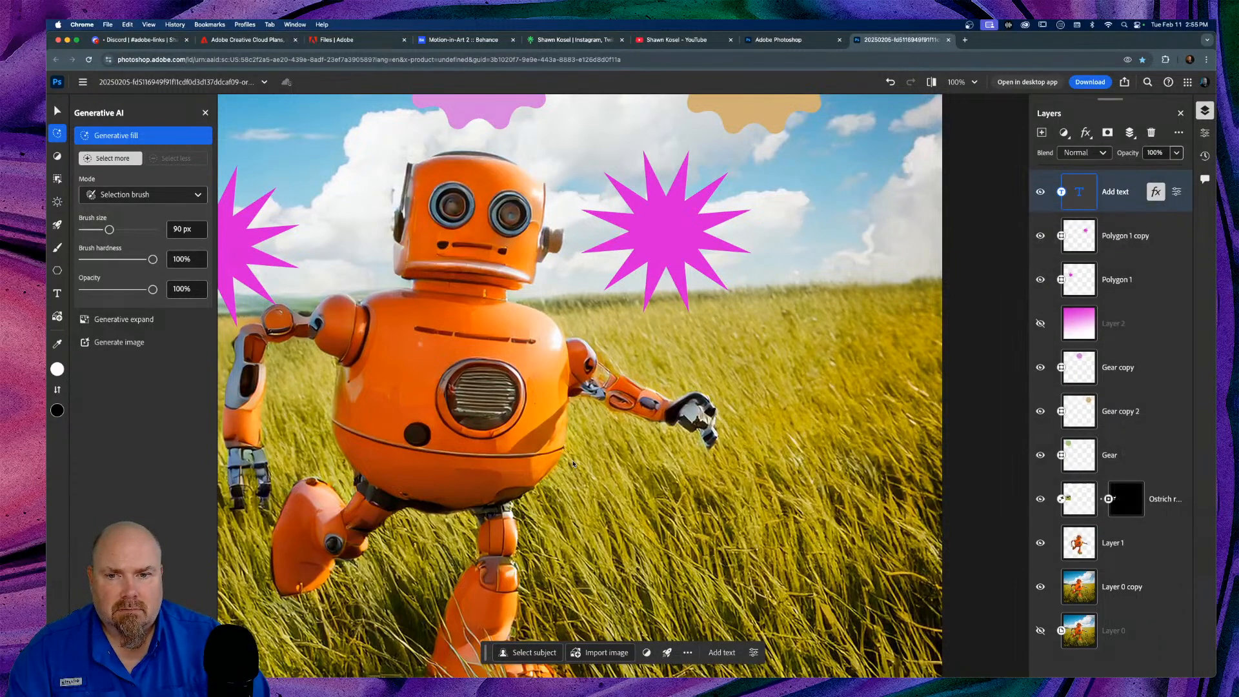
pyautogui.scroll(-5, 573, 464)
pyautogui.hscroll(-5, 581, 322)
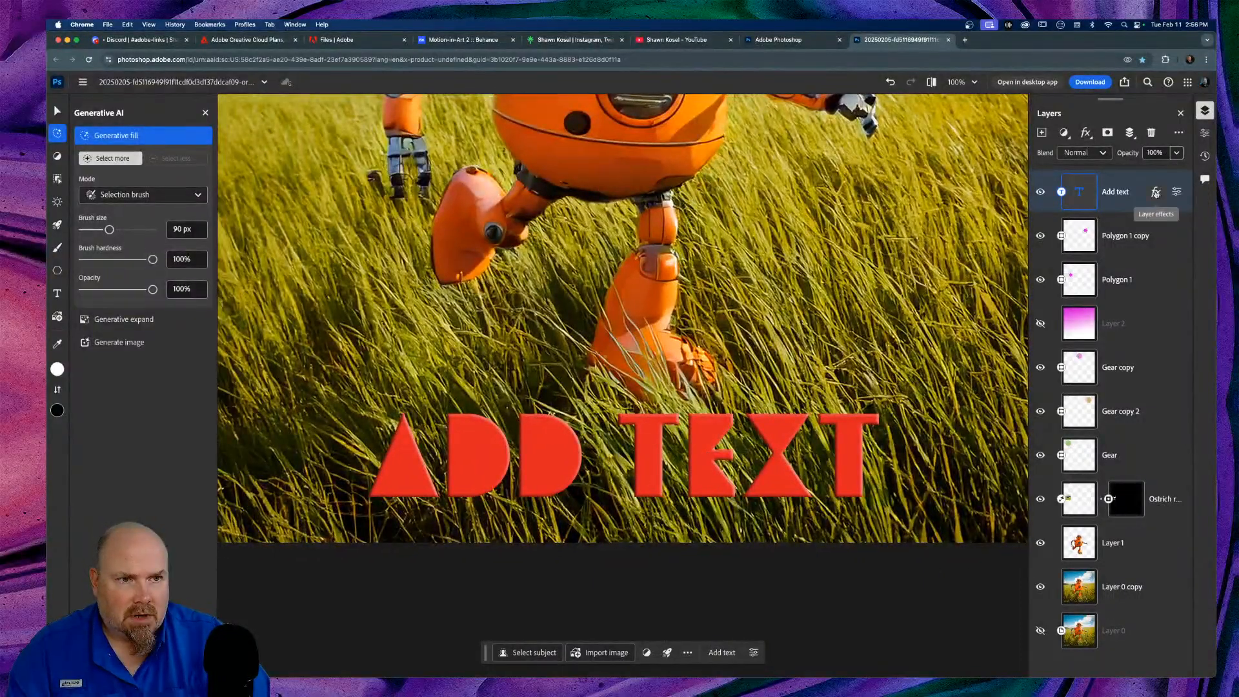
pyautogui.click(1156, 192)
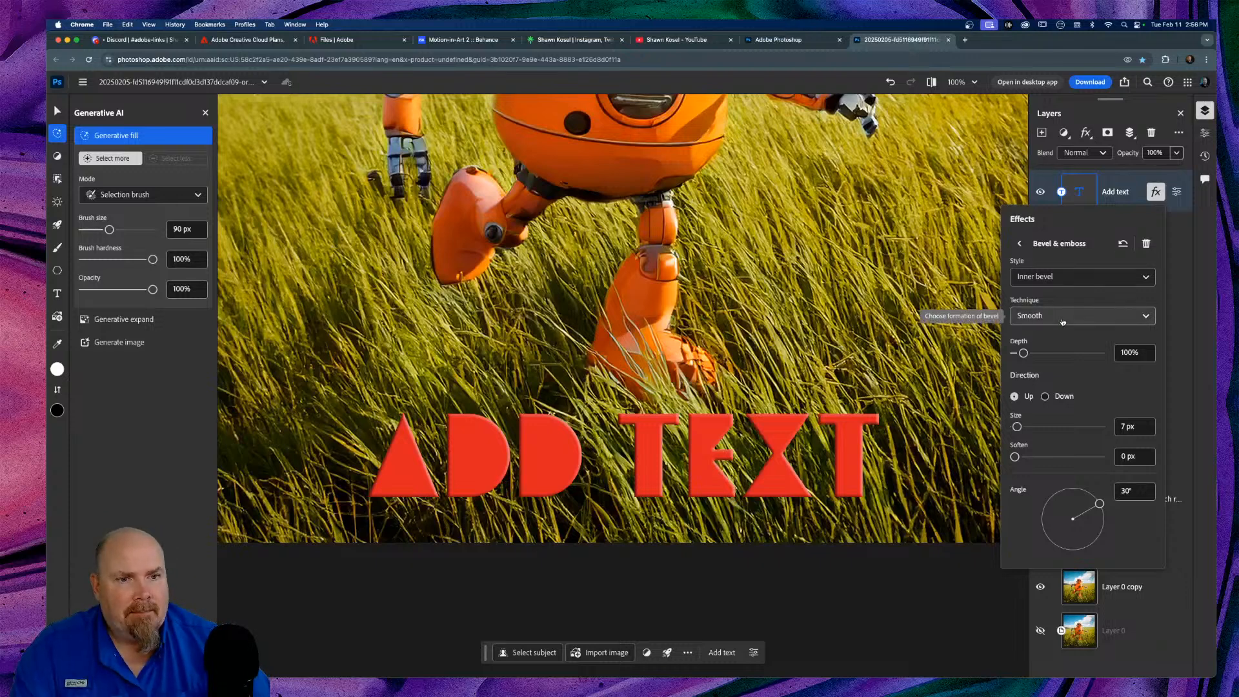
# Step: Make the title's bevel an Inner bevel, Chisel hard, Depth 189%, Size 20 px, Angle 118°
pyautogui.click(1096, 276)
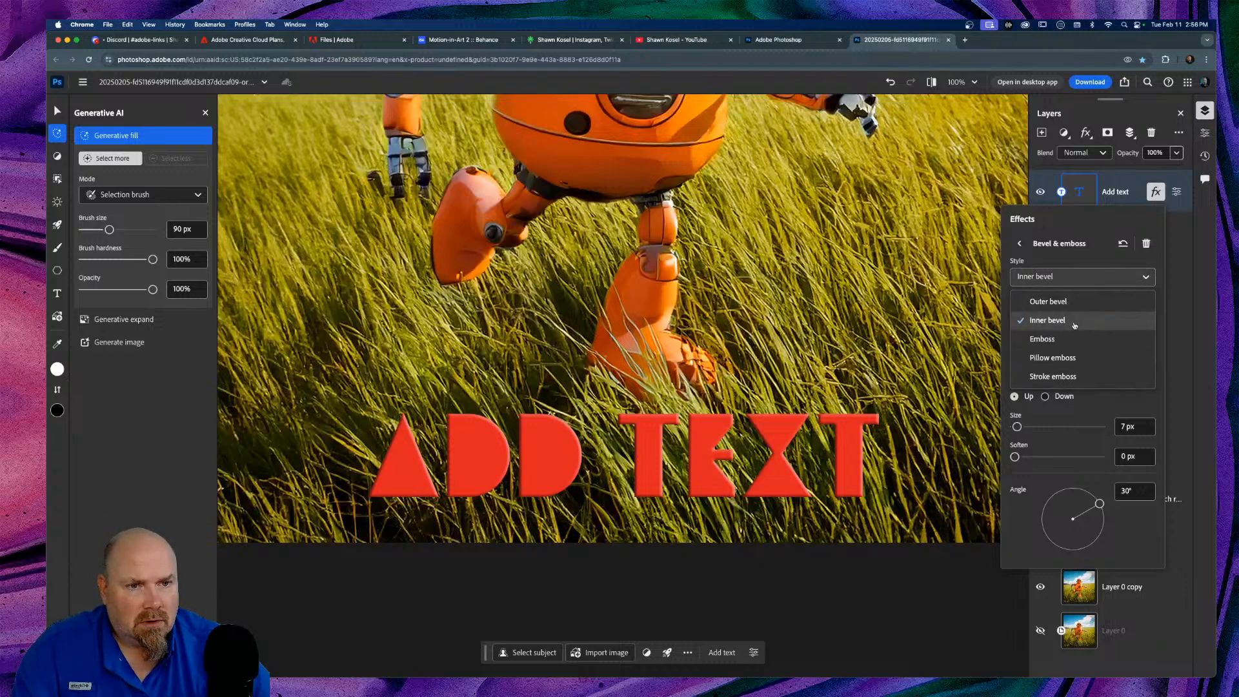
pyautogui.click(1058, 302)
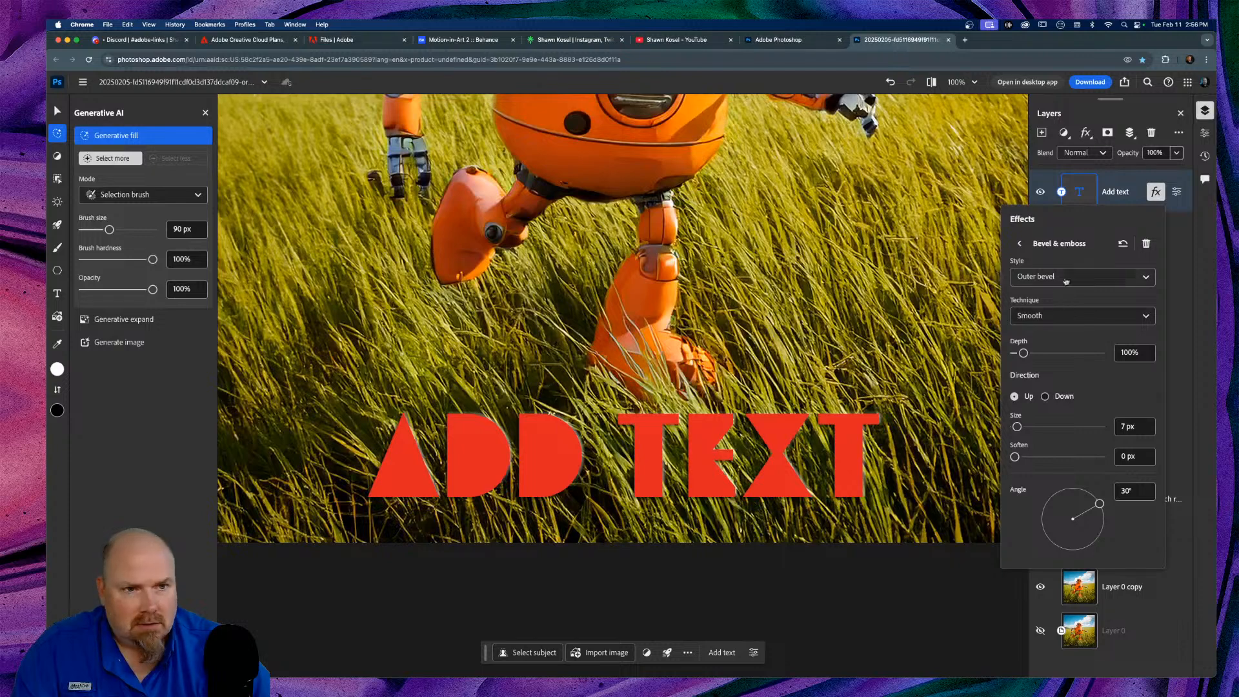
pyautogui.click(1065, 283)
pyautogui.click(1062, 321)
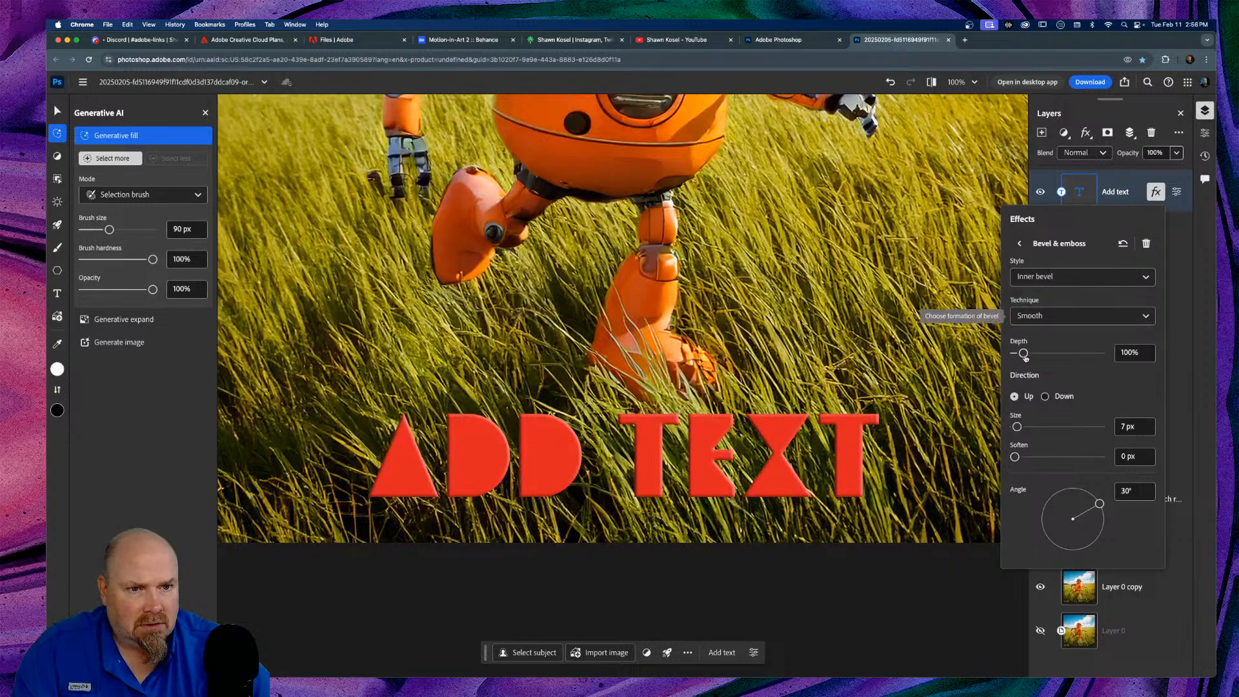
pyautogui.click(1065, 318)
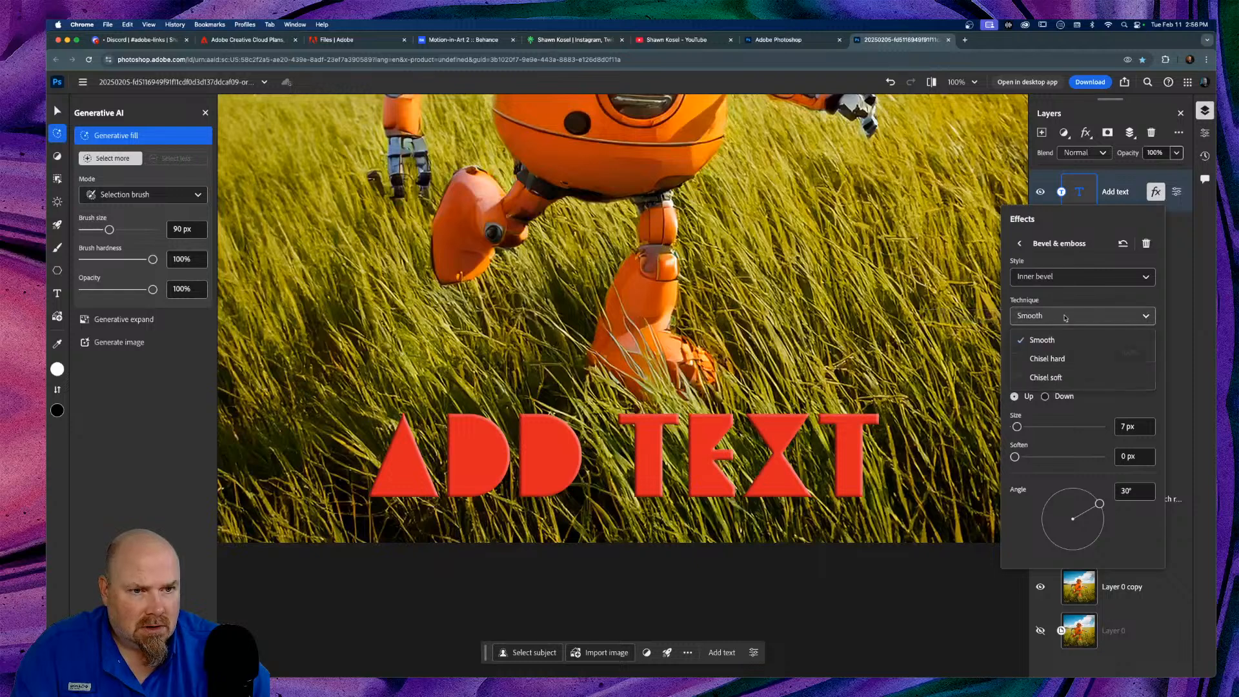
pyautogui.click(1054, 361)
pyautogui.moveTo(1024, 356); pyautogui.dragTo(1032, 357)
pyautogui.moveTo(1018, 426); pyautogui.dragTo(1024, 459)
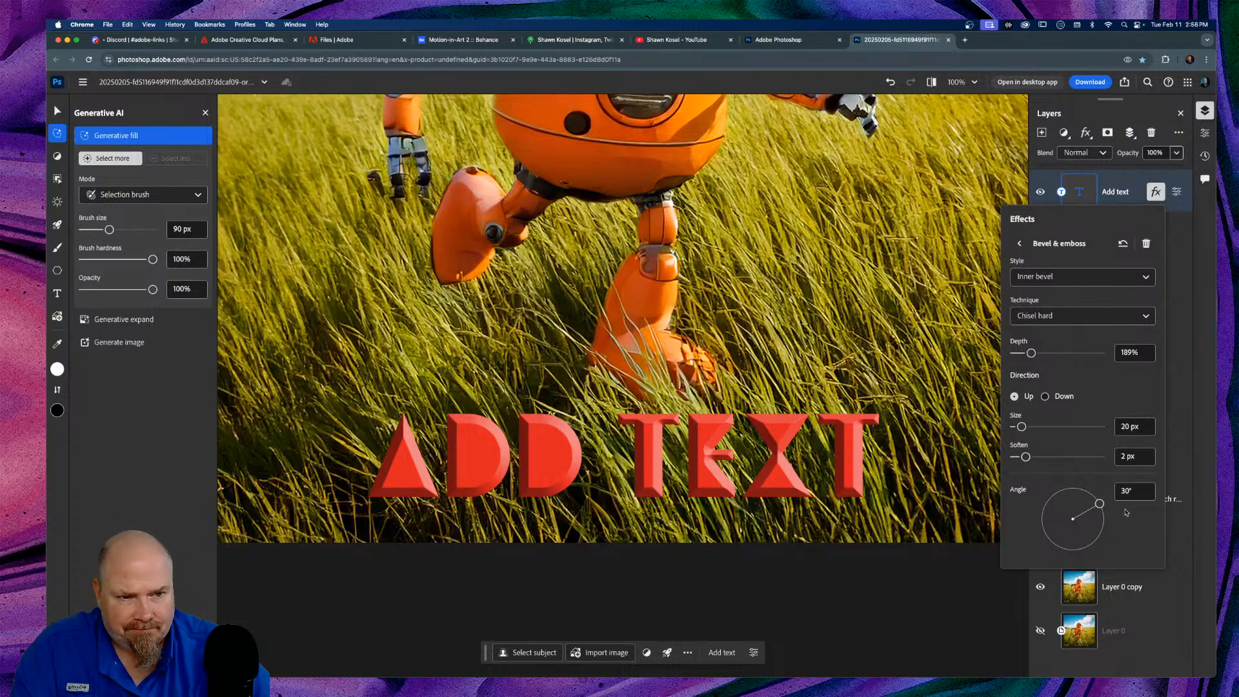
pyautogui.moveTo(1100, 505)
pyautogui.mouseDown()
pyautogui.moveTo(1074, 489)
pyautogui.moveTo(1054, 496)
pyautogui.moveTo(1071, 489)
pyautogui.moveTo(1046, 514)
pyautogui.moveTo(1065, 506)
pyautogui.mouseUp()
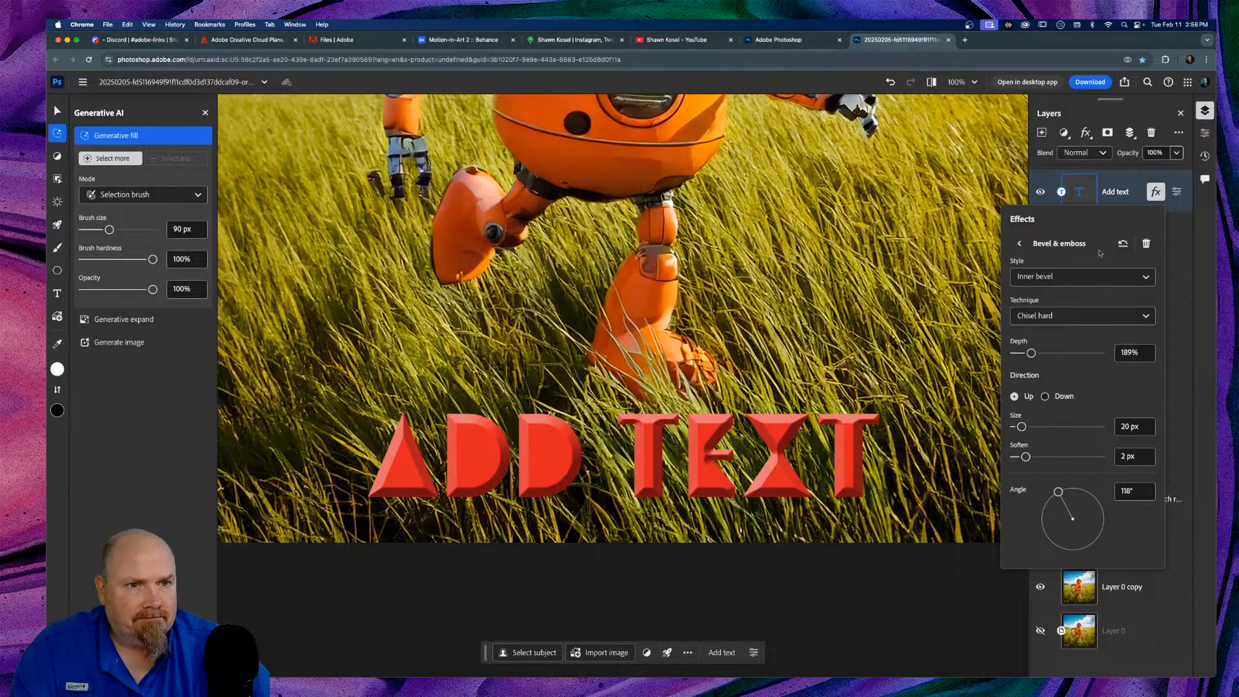
pyautogui.click(1019, 243)
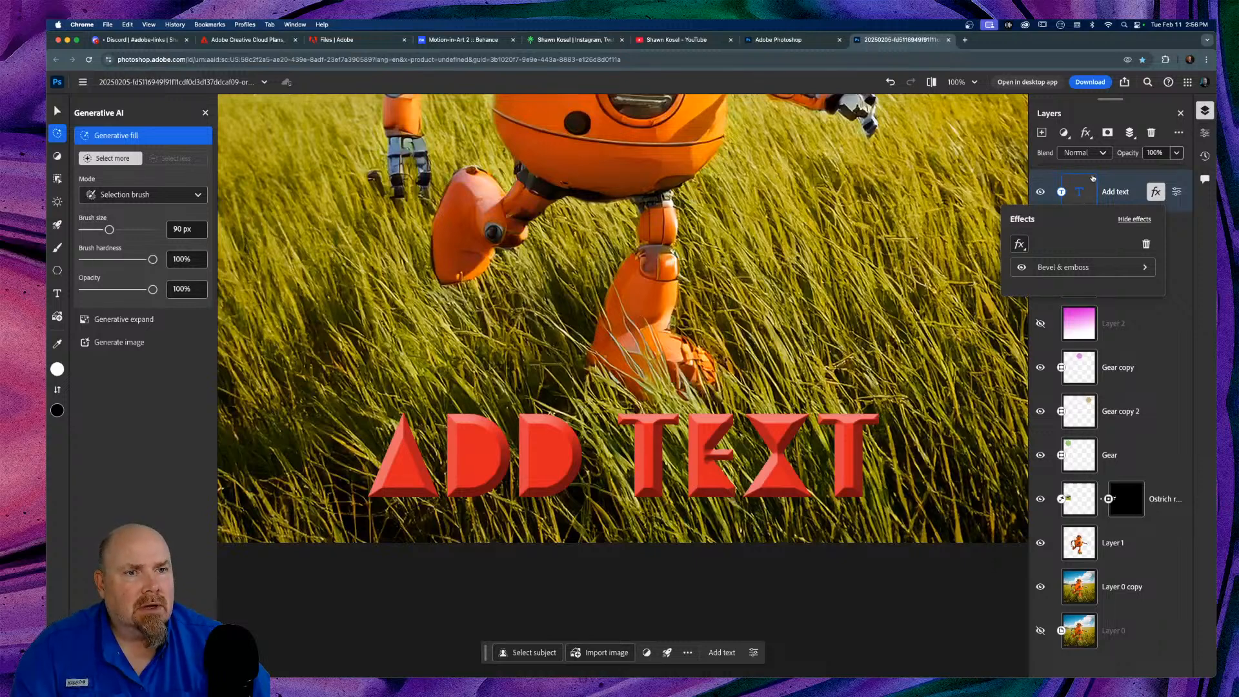
# Step: Add a Pattern overlay to the ADD TEXT title with Multiply blend mode
pyautogui.click(1118, 170)
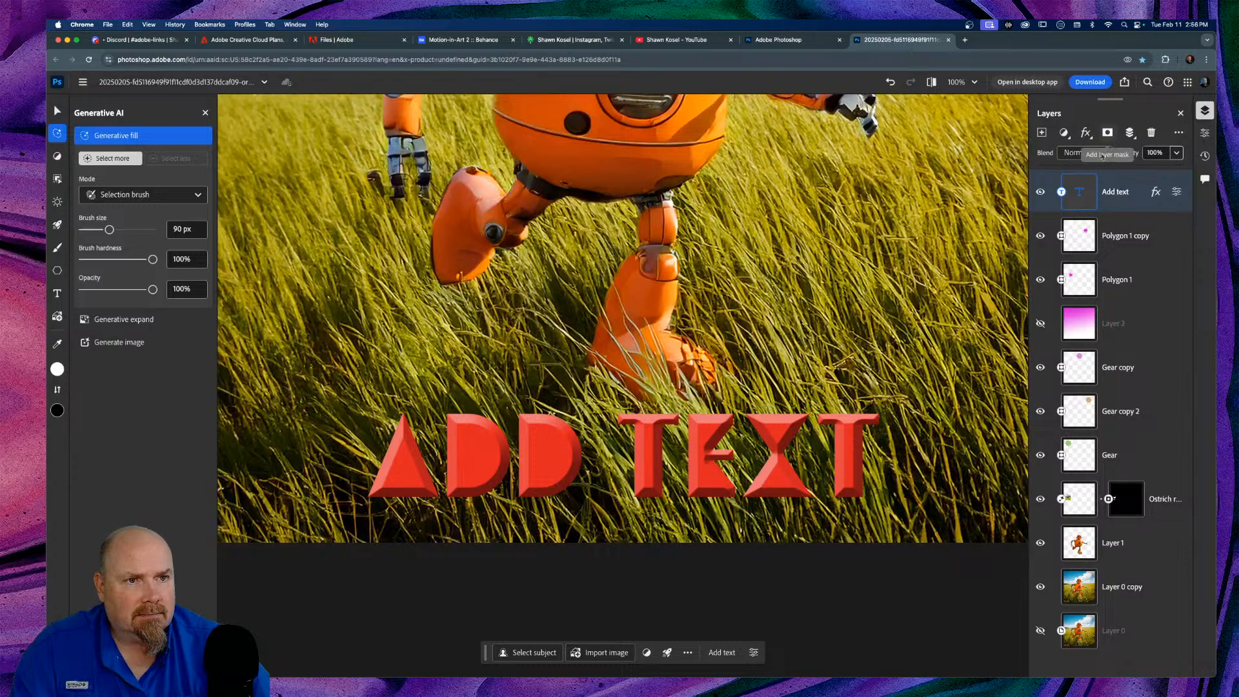
pyautogui.click(1087, 133)
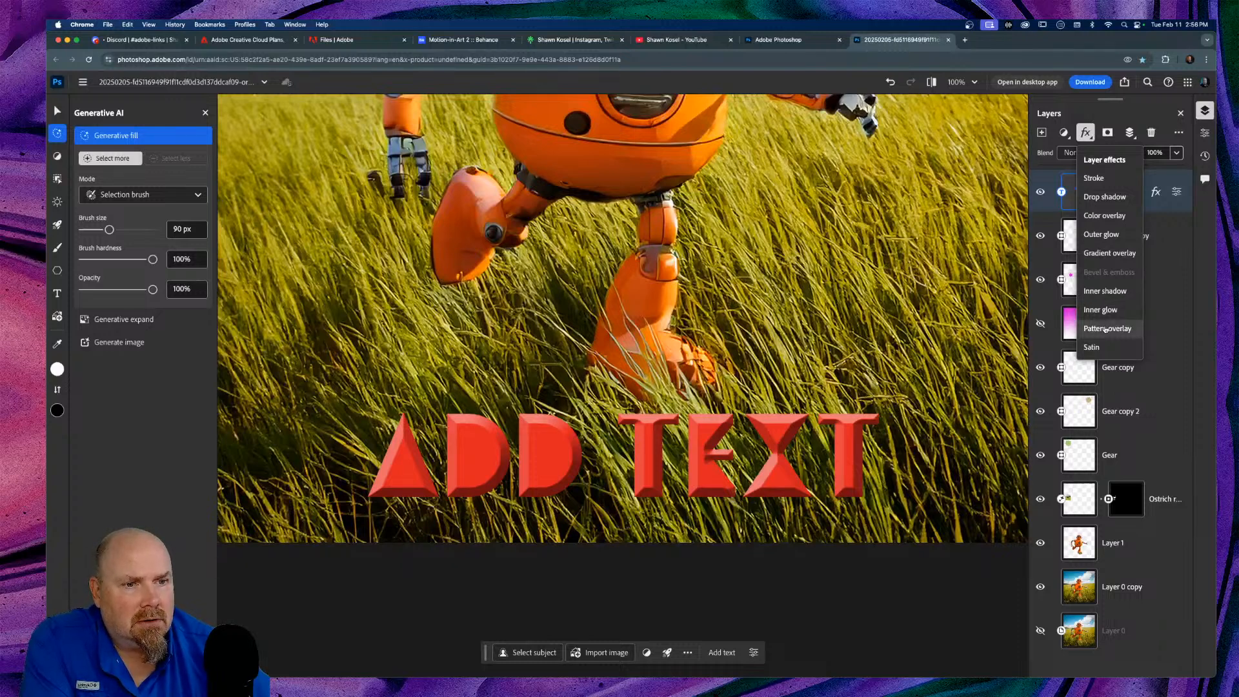
pyautogui.click(1106, 330)
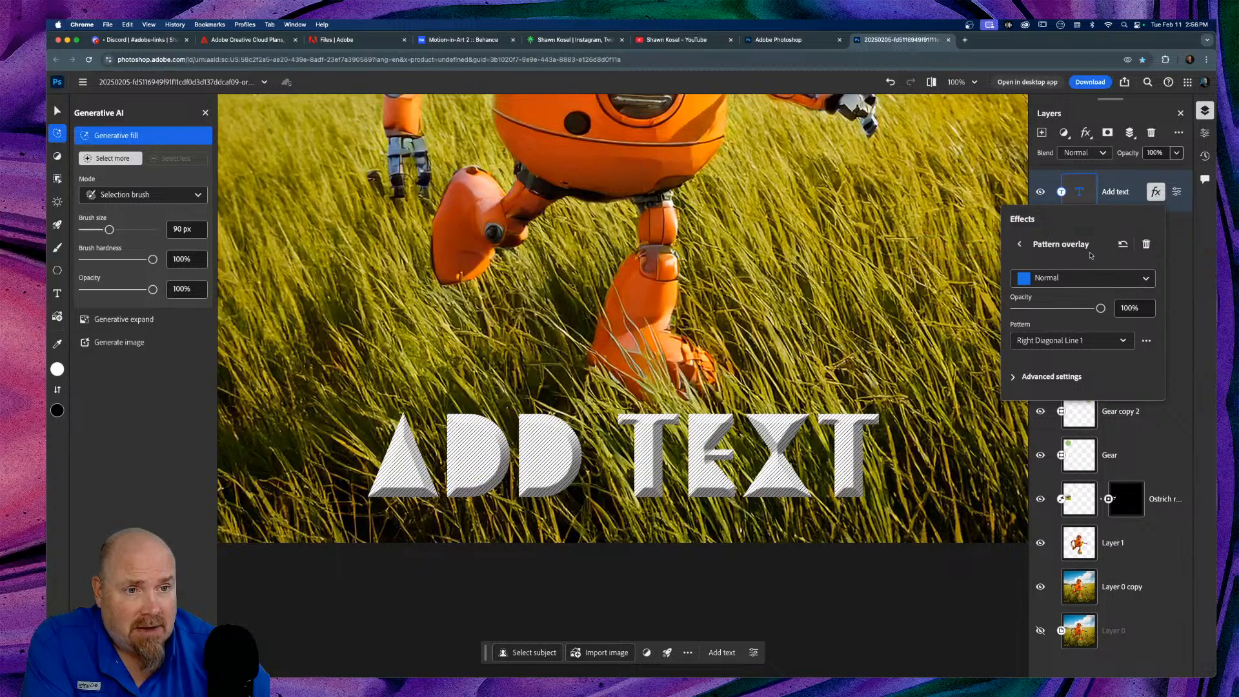
pyautogui.click(1146, 277)
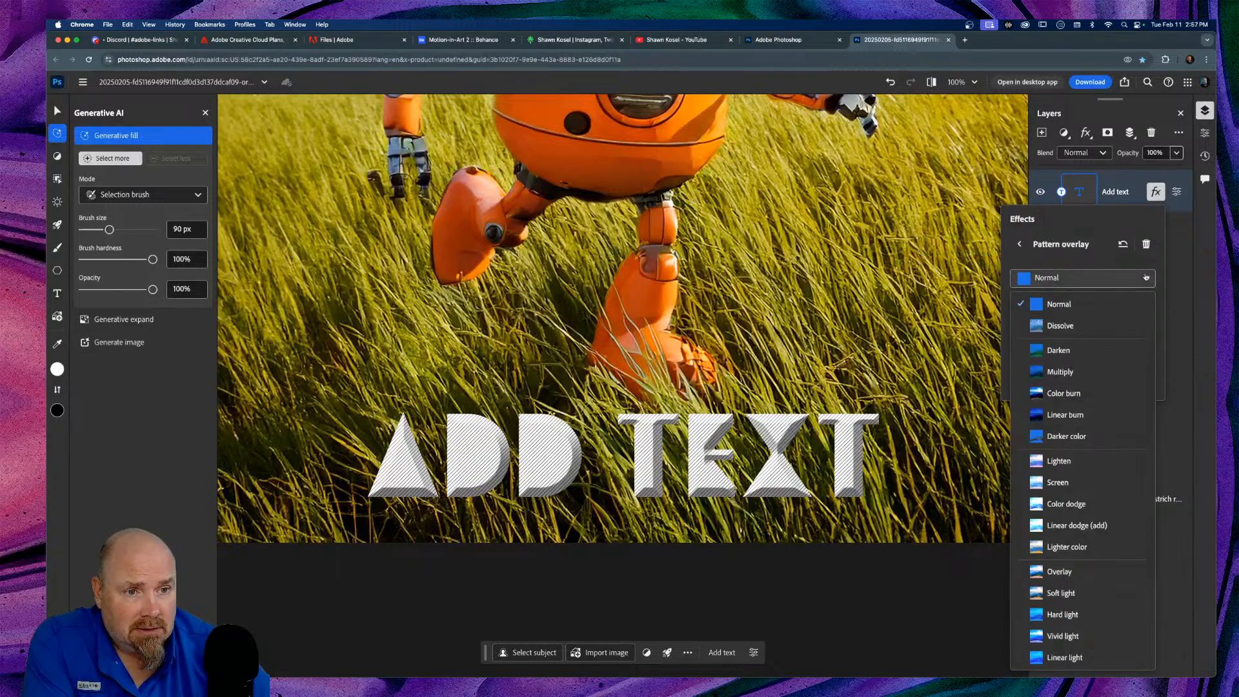
pyautogui.click(1080, 357)
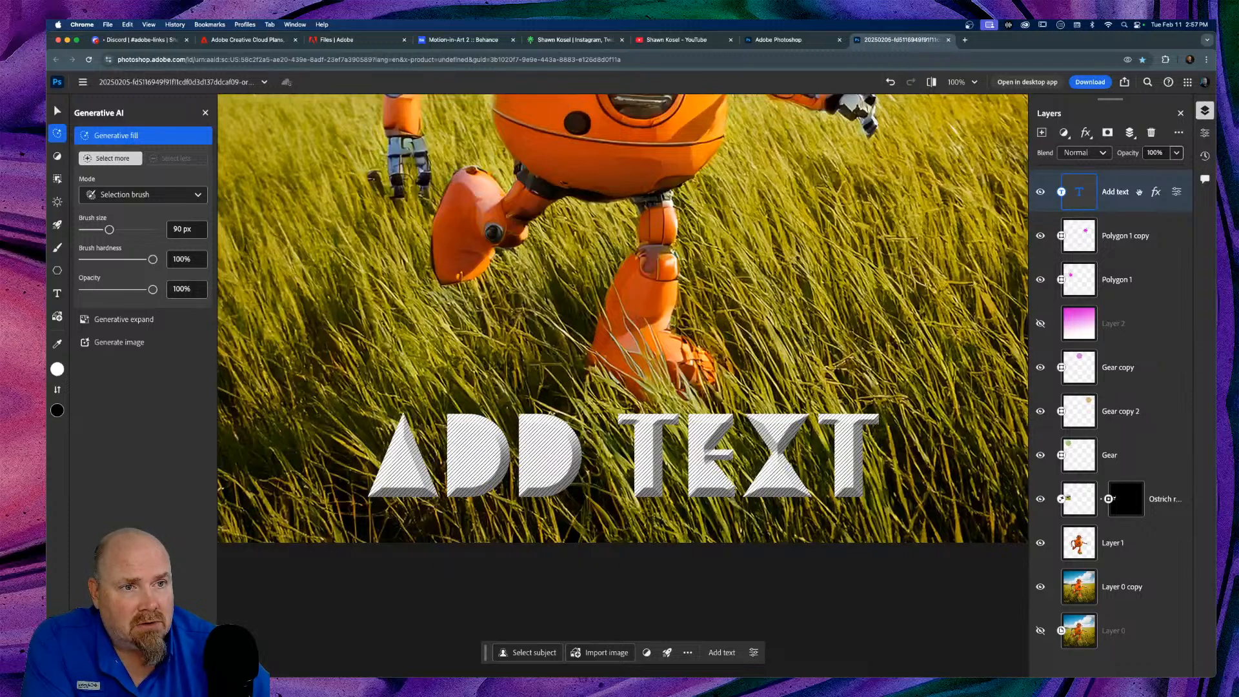
pyautogui.click(1156, 193)
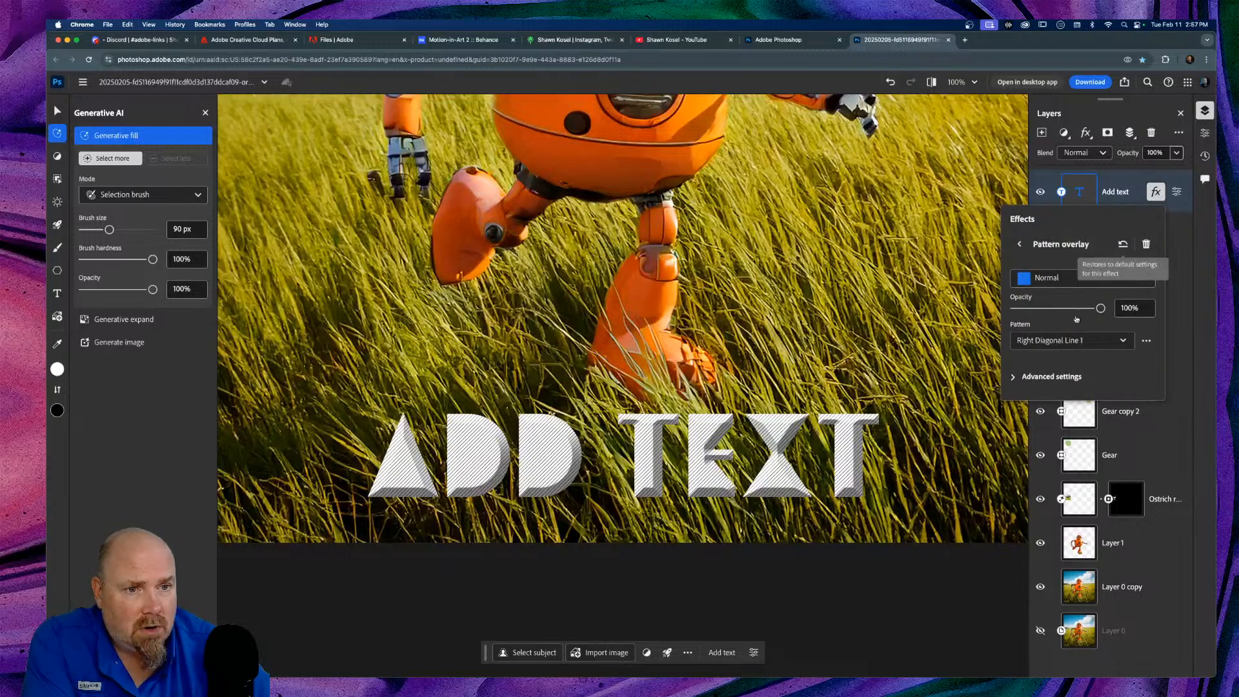
pyautogui.click(1086, 277)
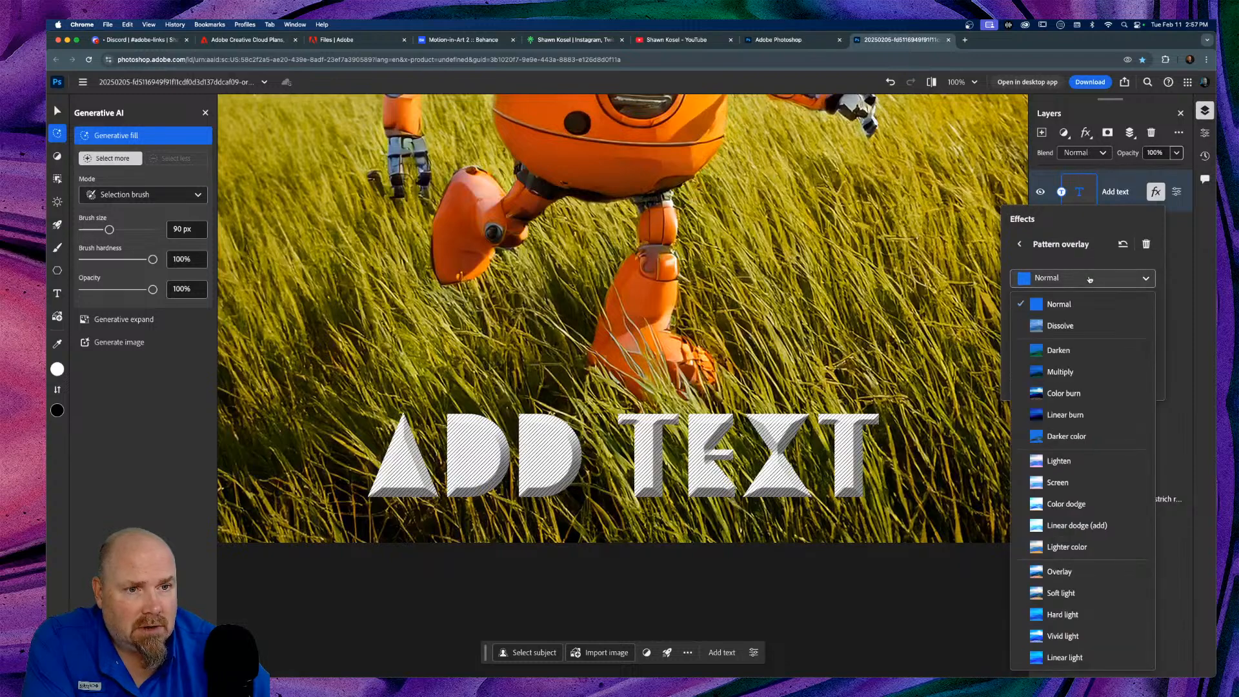
pyautogui.click(1075, 378)
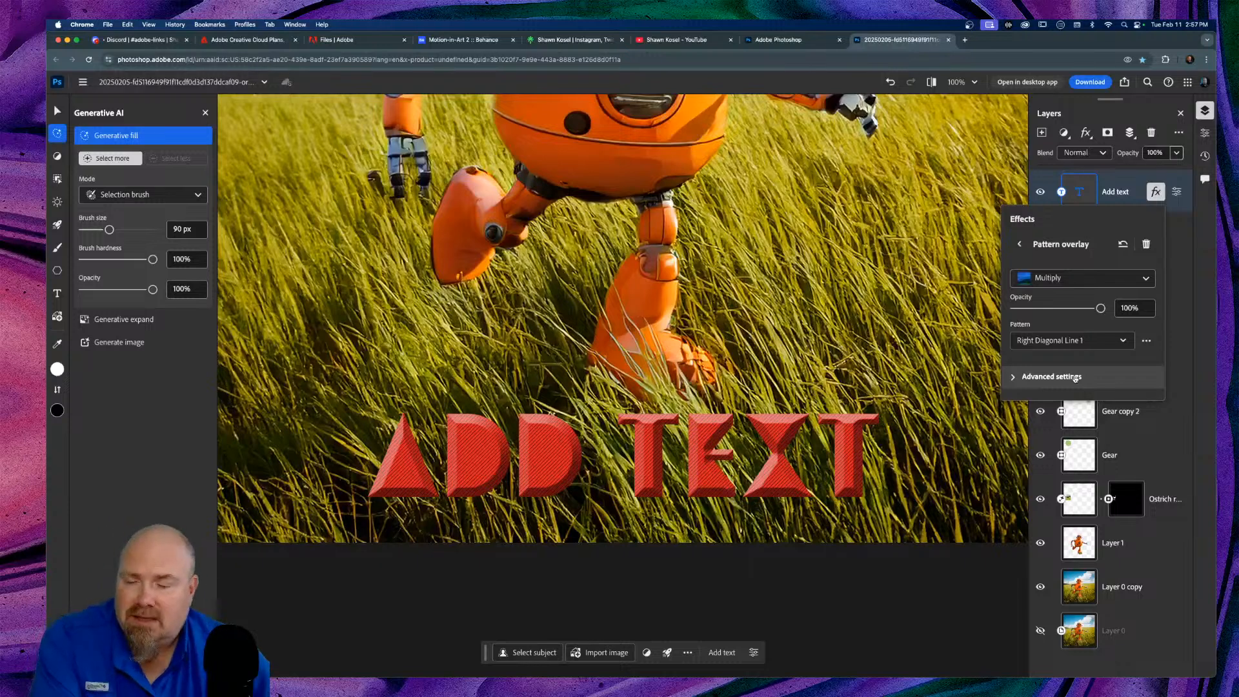
# Step: Change the overlay pattern from diagonal lines to Dots 1
pyautogui.click(1071, 340)
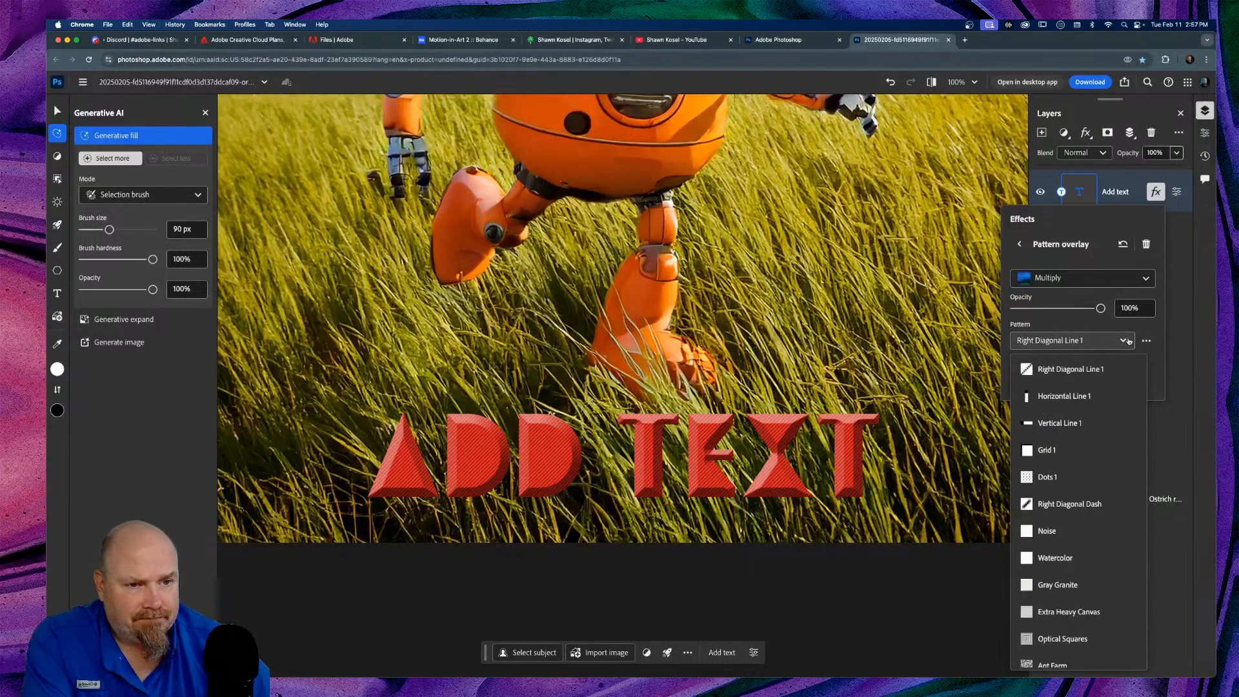
pyautogui.scroll(-2, 1062, 457)
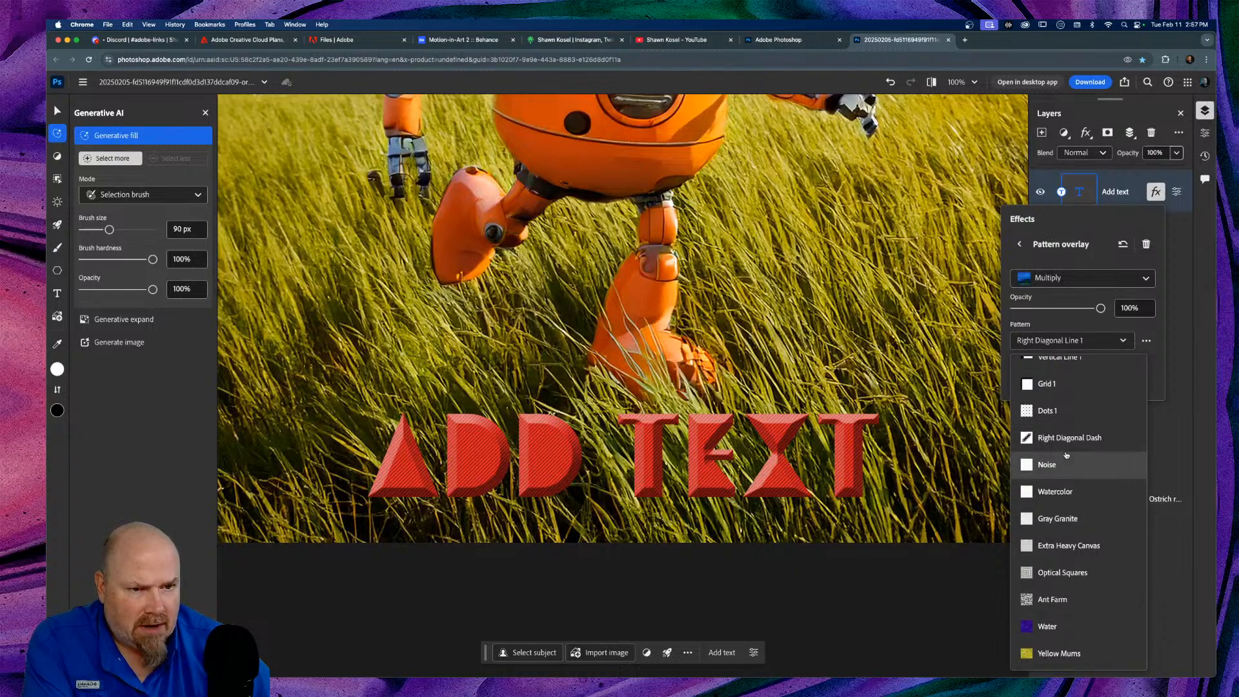
pyautogui.scroll(2, 1067, 455)
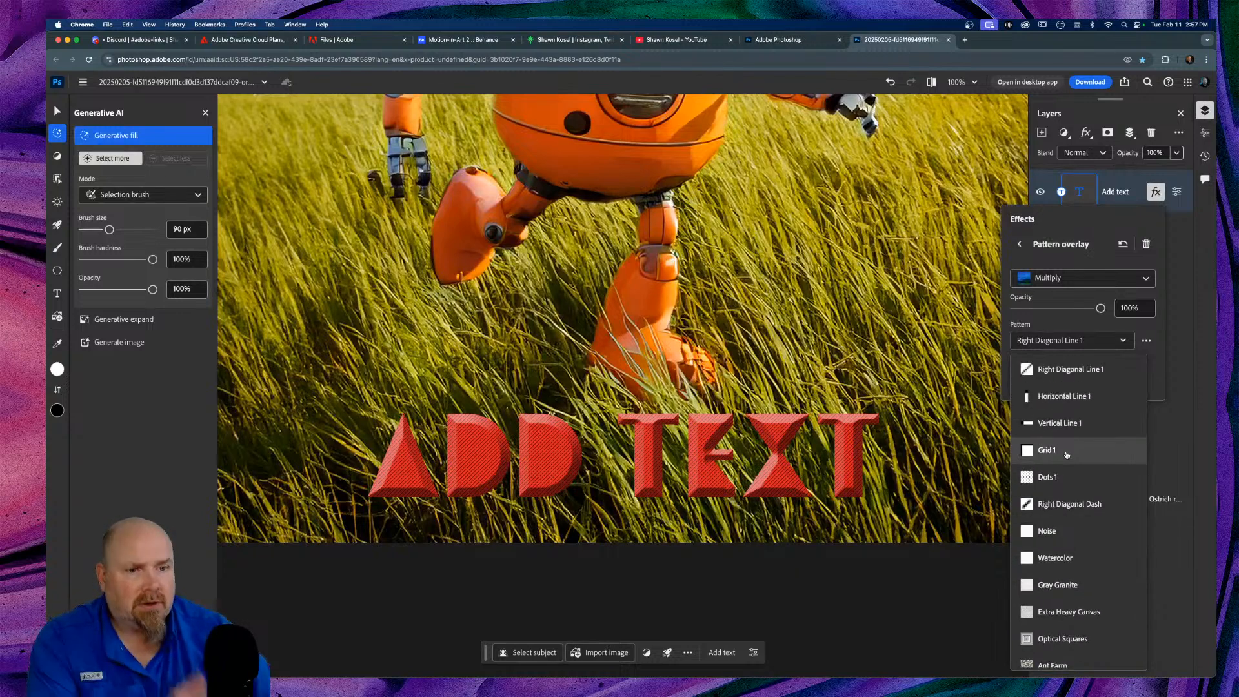
pyautogui.click(1050, 478)
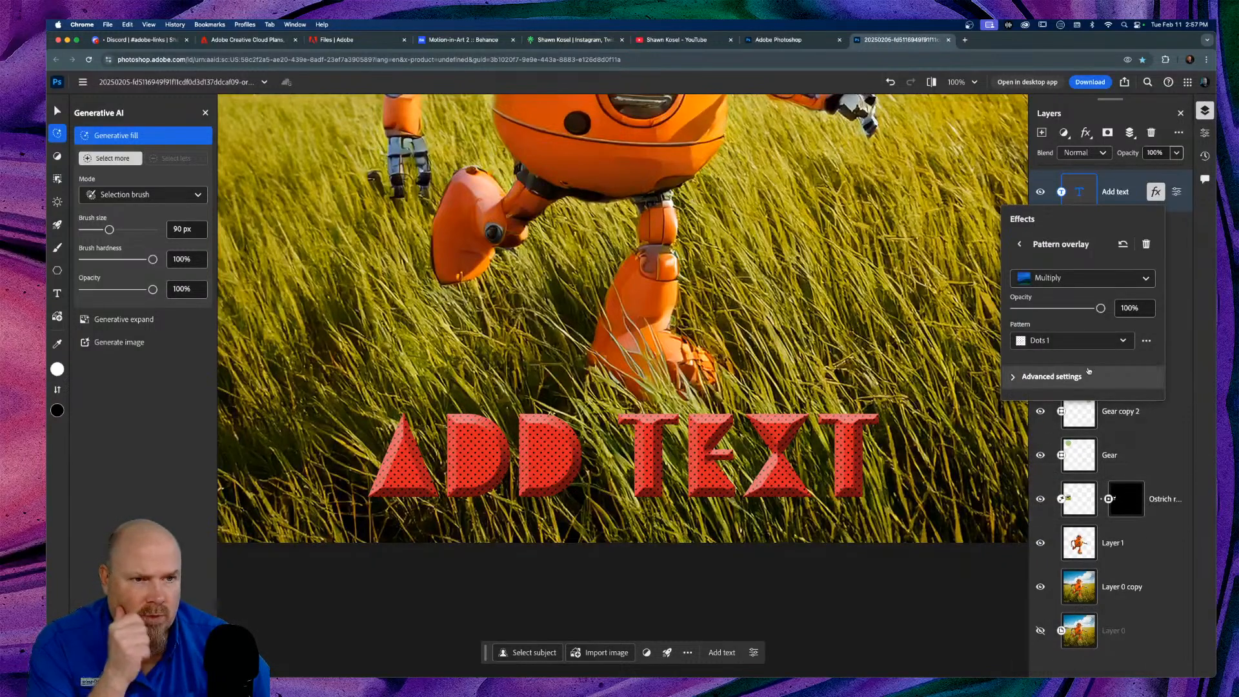
pyautogui.click(1122, 115)
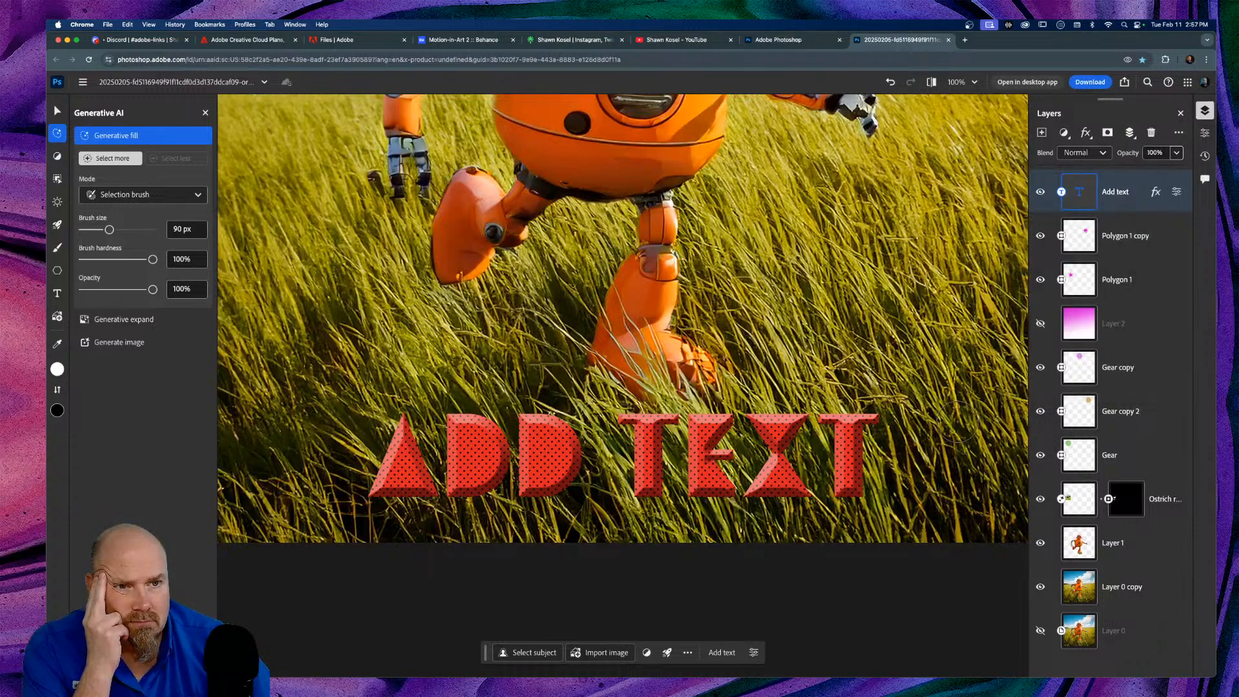
pyautogui.click(1156, 192)
pyautogui.click(1019, 241)
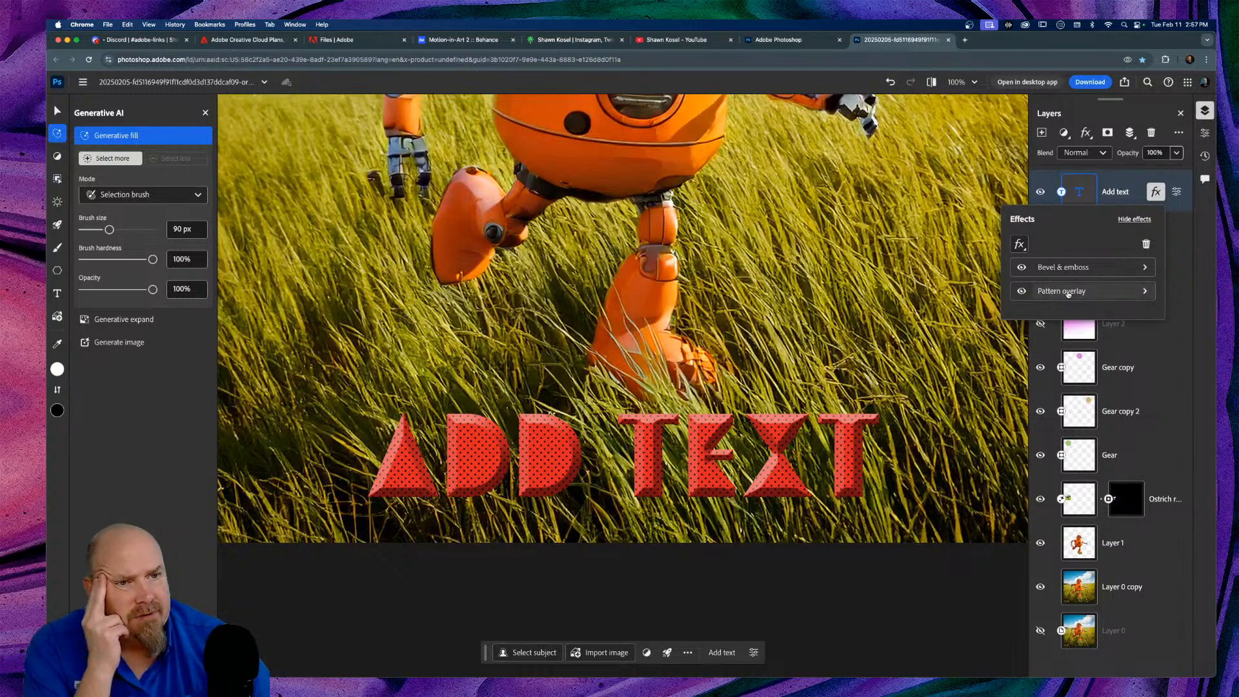
pyautogui.click(1132, 220)
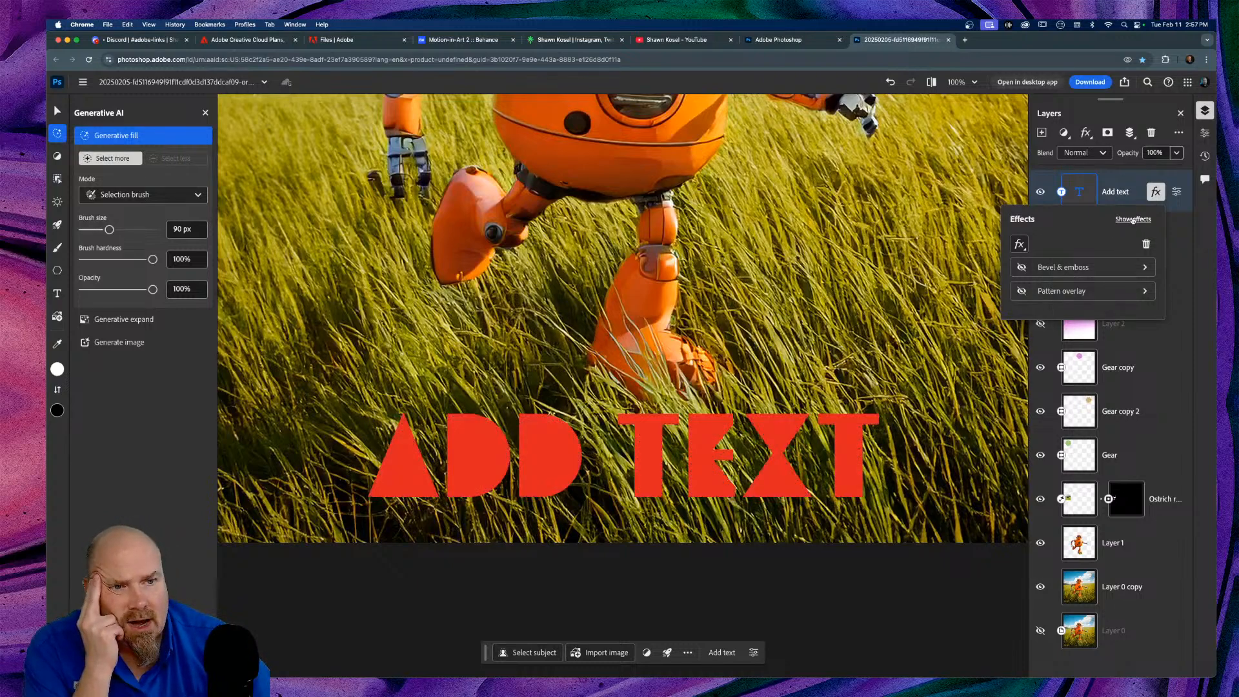
pyautogui.click(1133, 219)
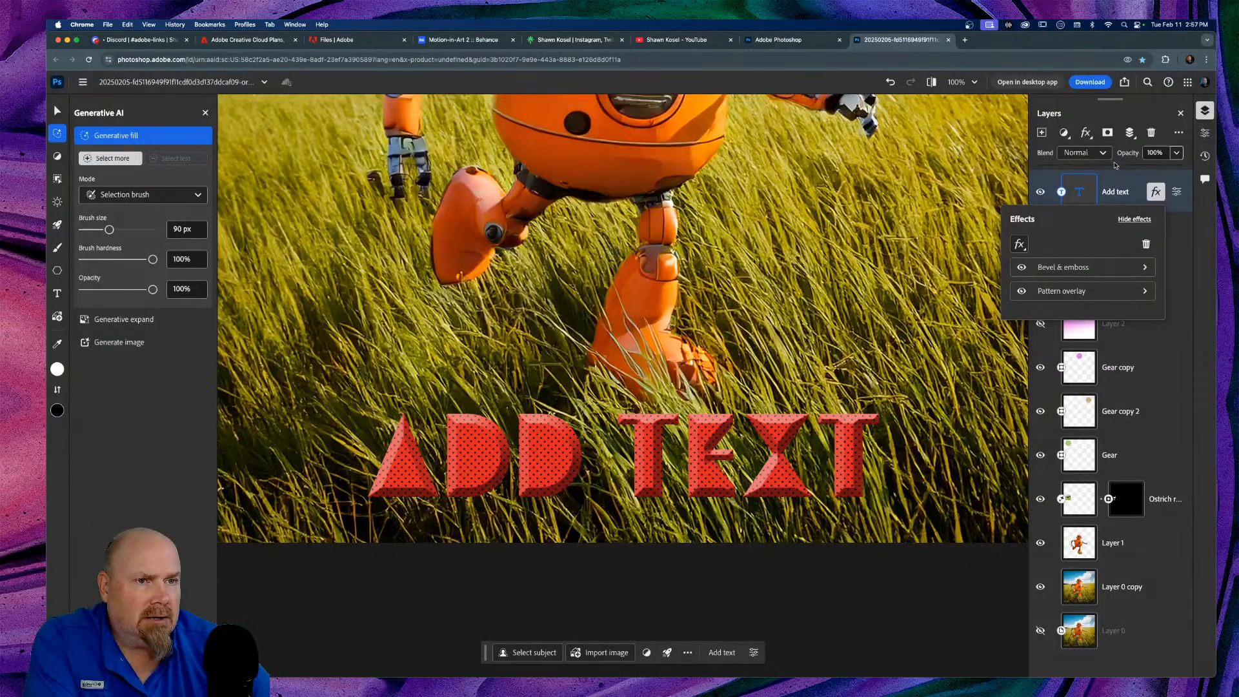
pyautogui.click(1117, 114)
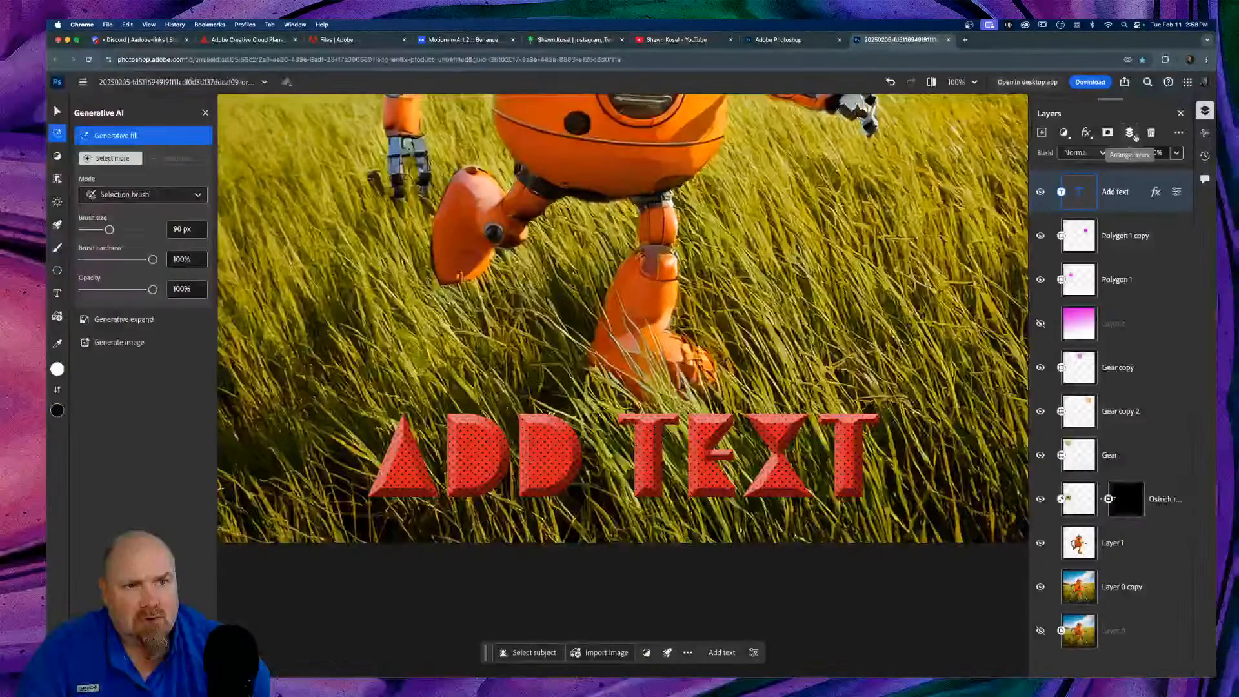
# Step: Drag Polygon 1 copy below Polygon 1 and Layer 2 in the Layers panel
pyautogui.click(1135, 137)
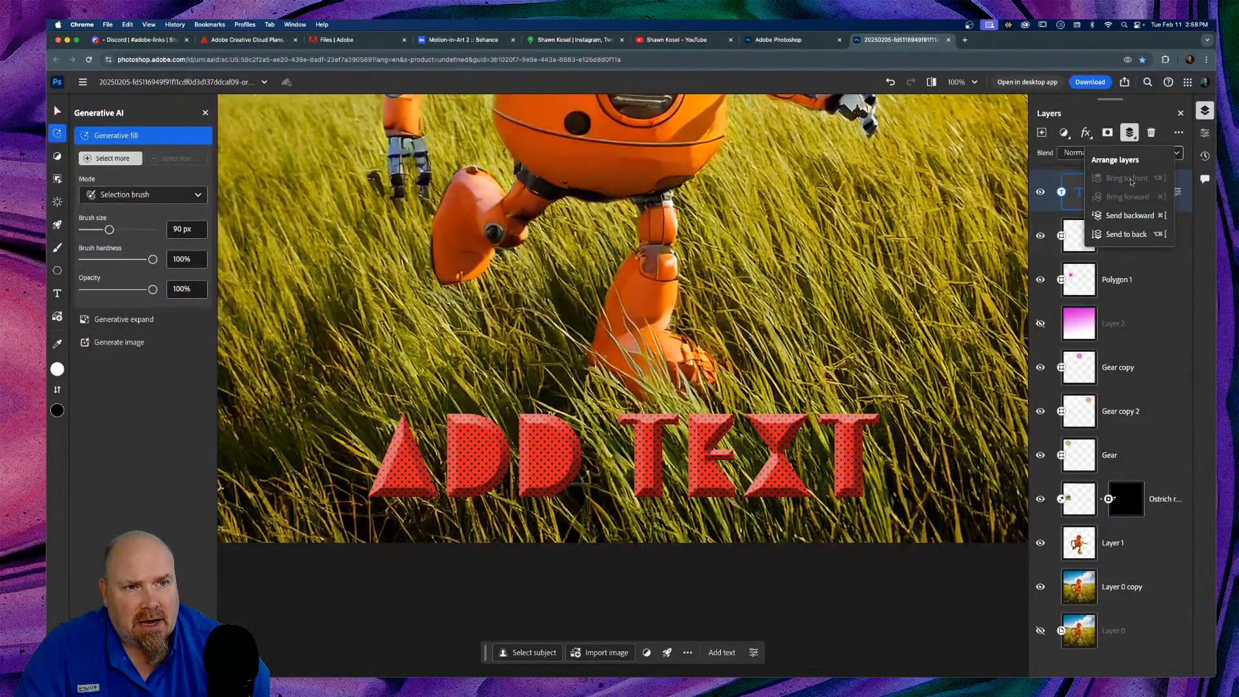
pyautogui.click(1142, 115)
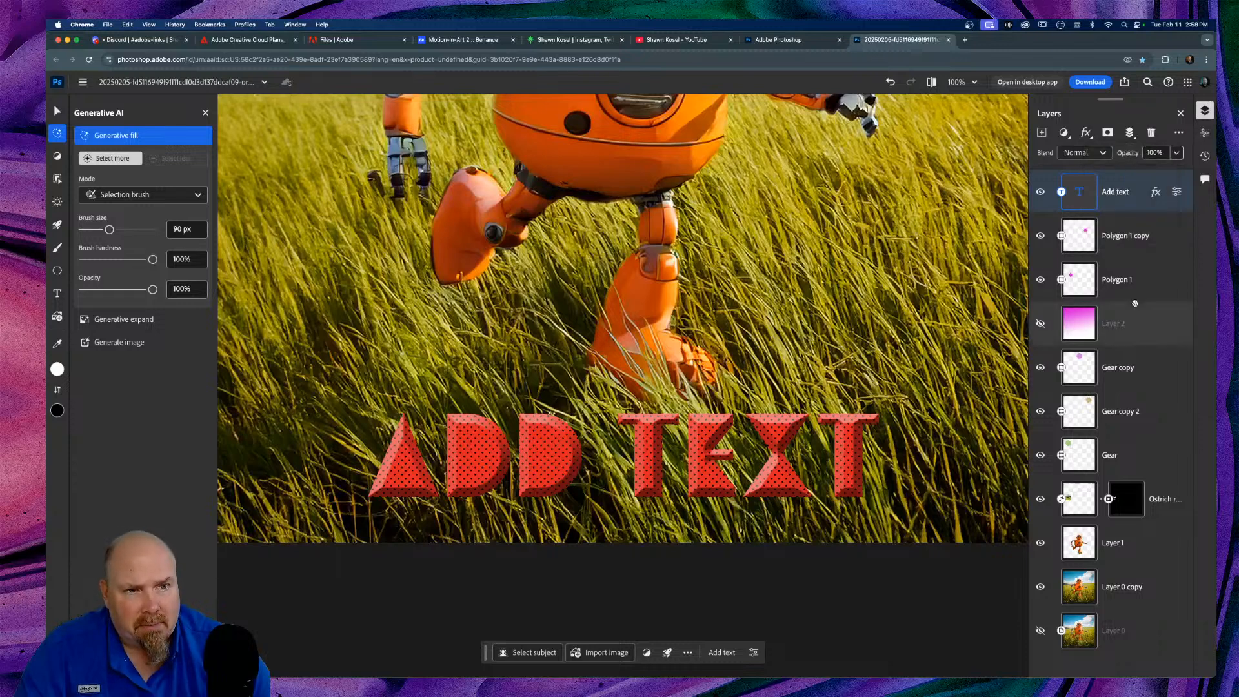
pyautogui.moveTo(1160, 236); pyautogui.dragTo(1157, 277)
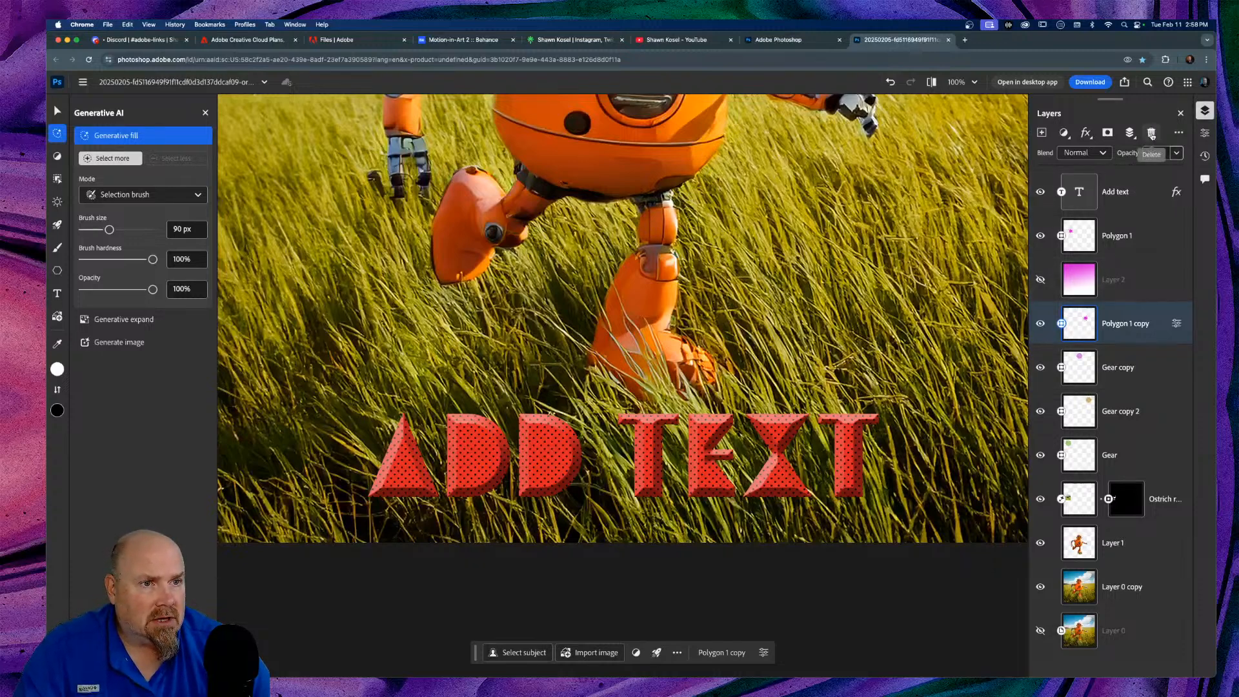
pyautogui.click(1180, 132)
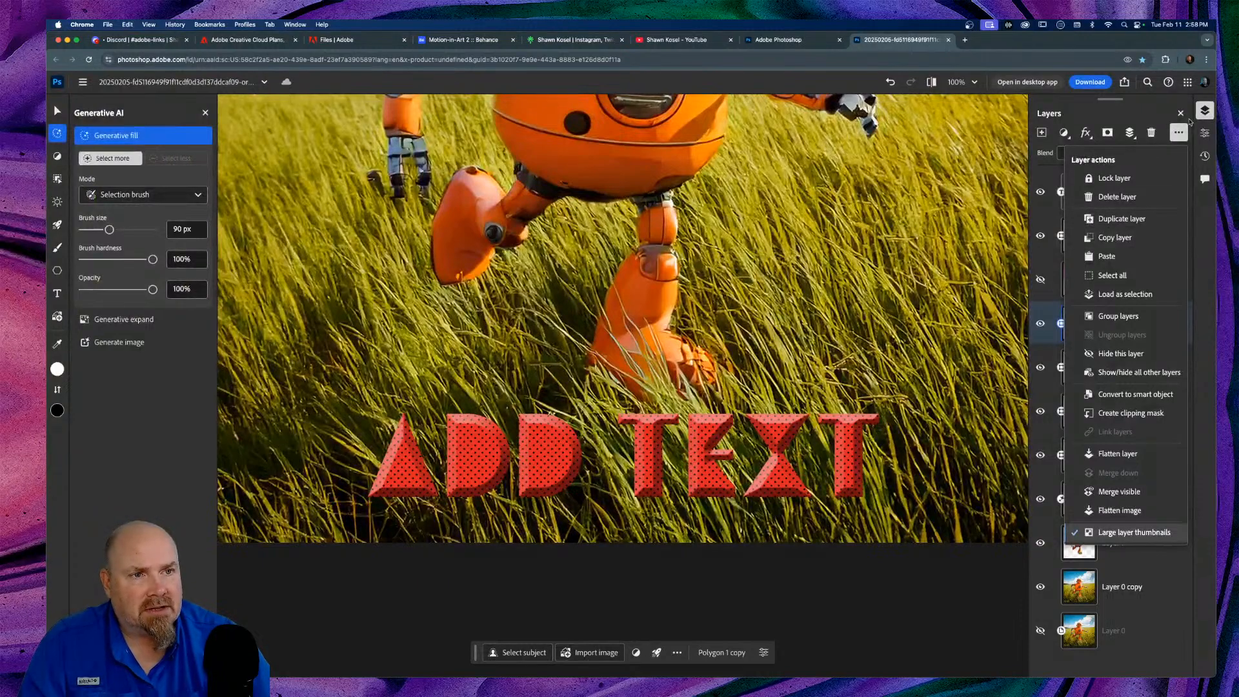
pyautogui.click(1180, 131)
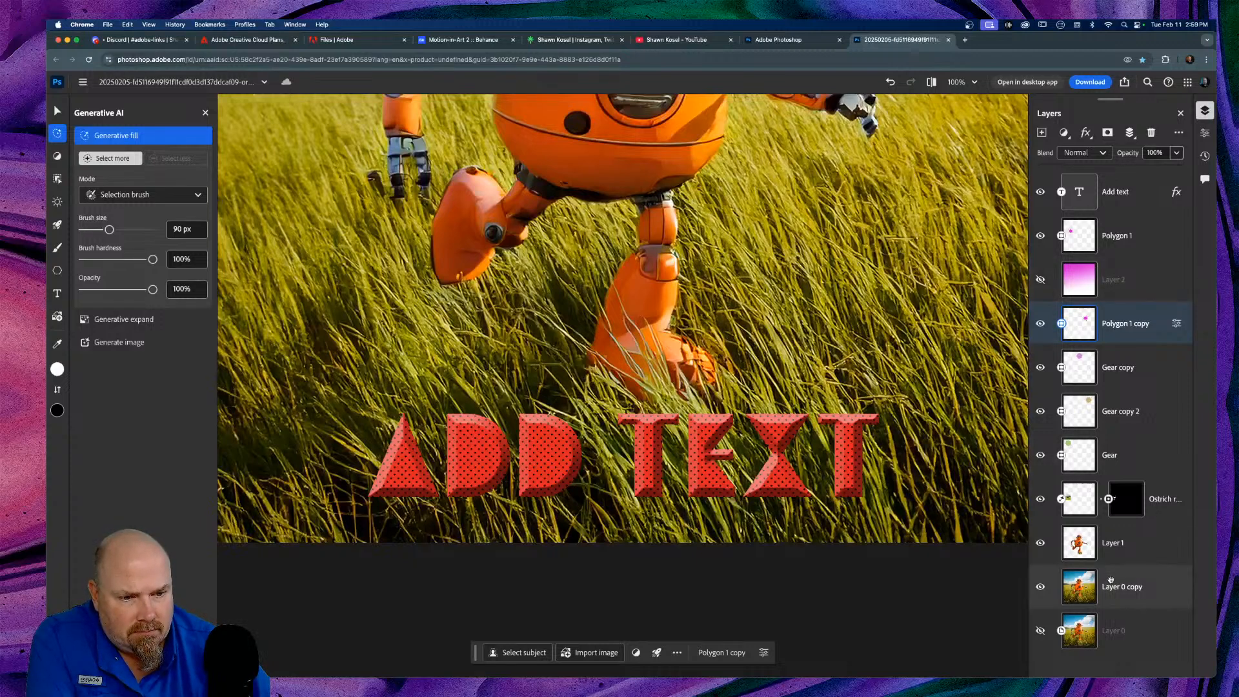
# Step: Select Layer 0 copy and browse Quick actions presets like Remove background and Blur background
pyautogui.click(1130, 587)
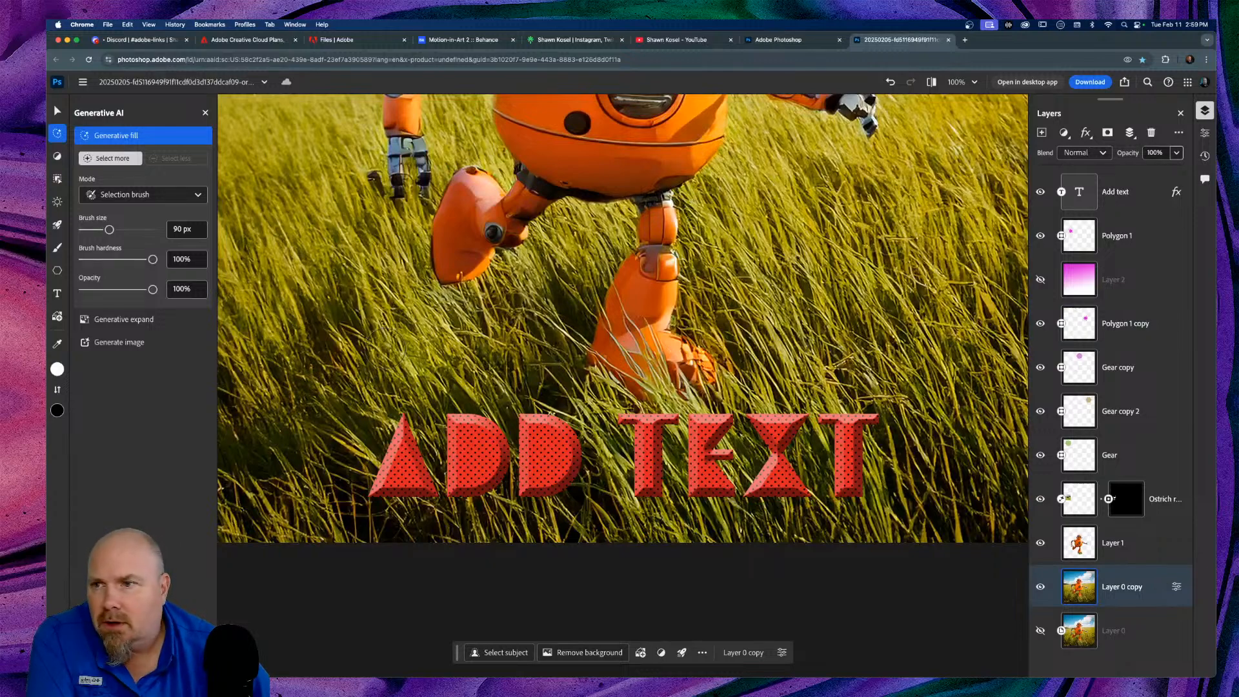
pyautogui.moveTo(52, 253)
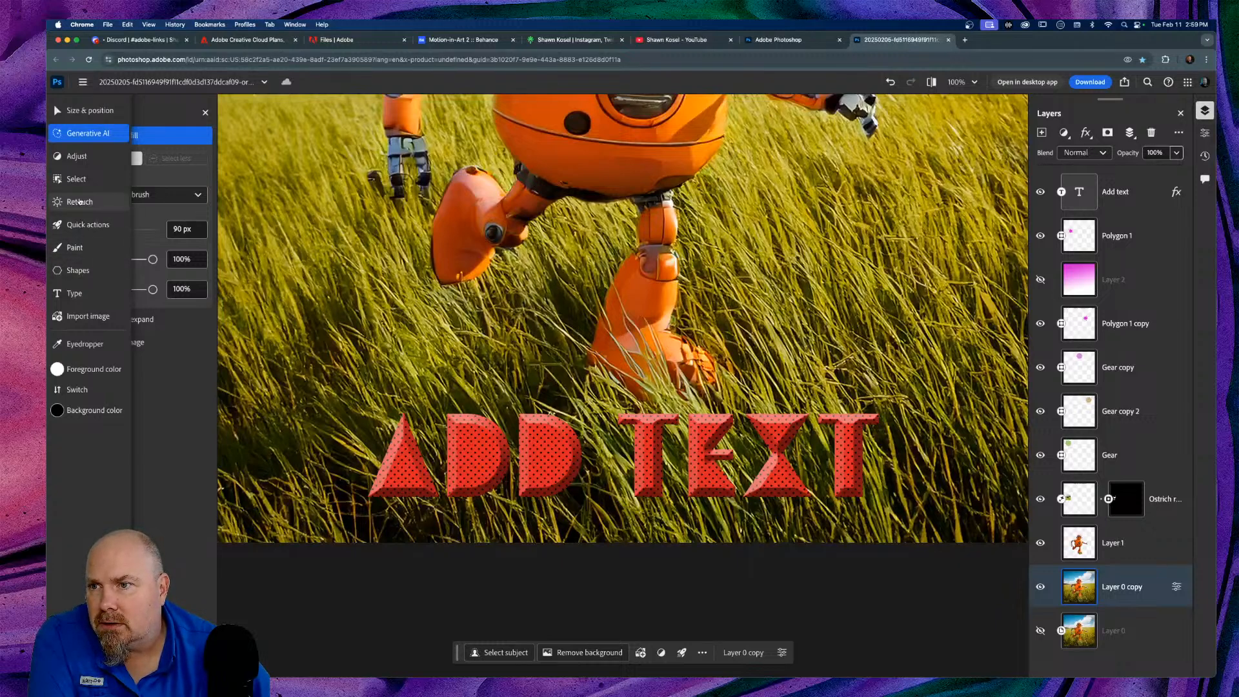
pyautogui.click(79, 202)
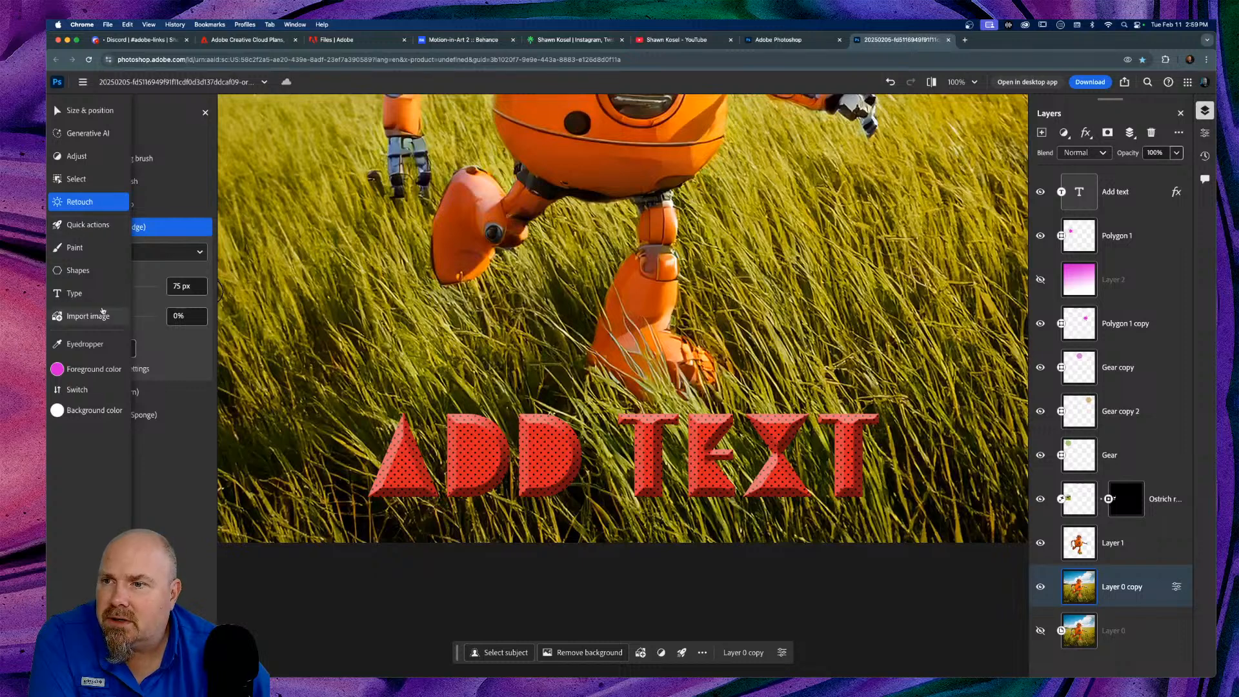
pyautogui.click(90, 225)
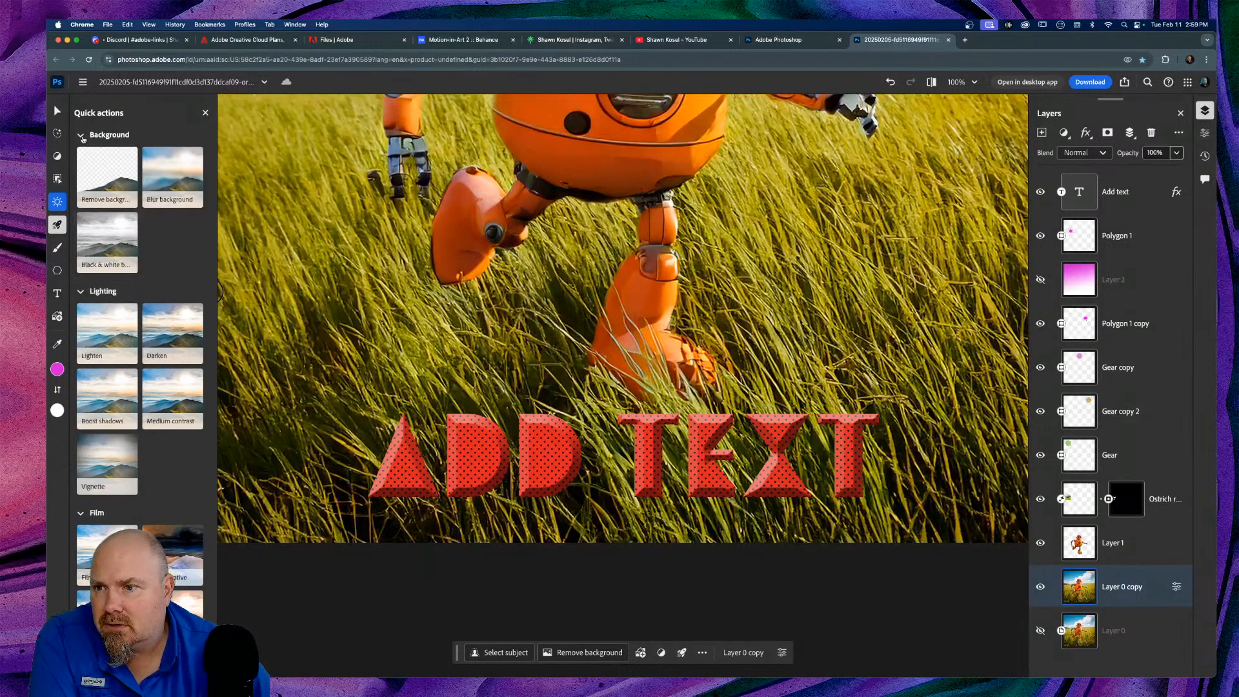
pyautogui.scroll(-3, 152, 321)
pyautogui.scroll(-10, 152, 321)
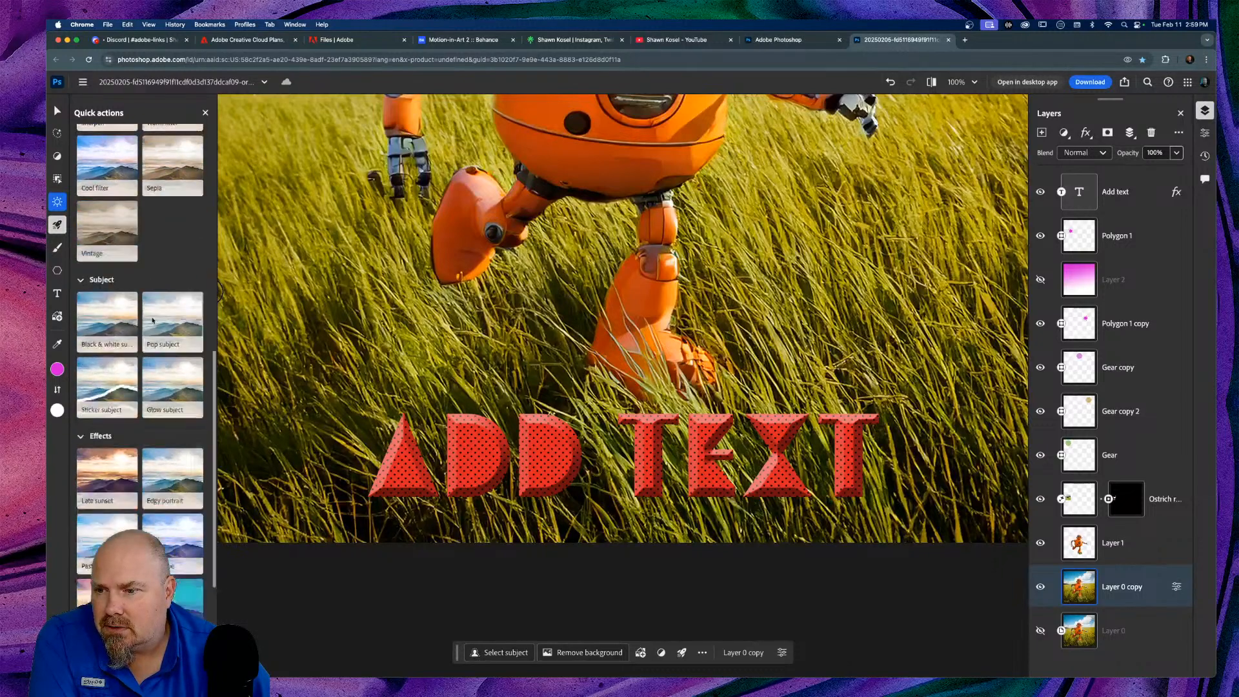
pyautogui.scroll(-3, 152, 321)
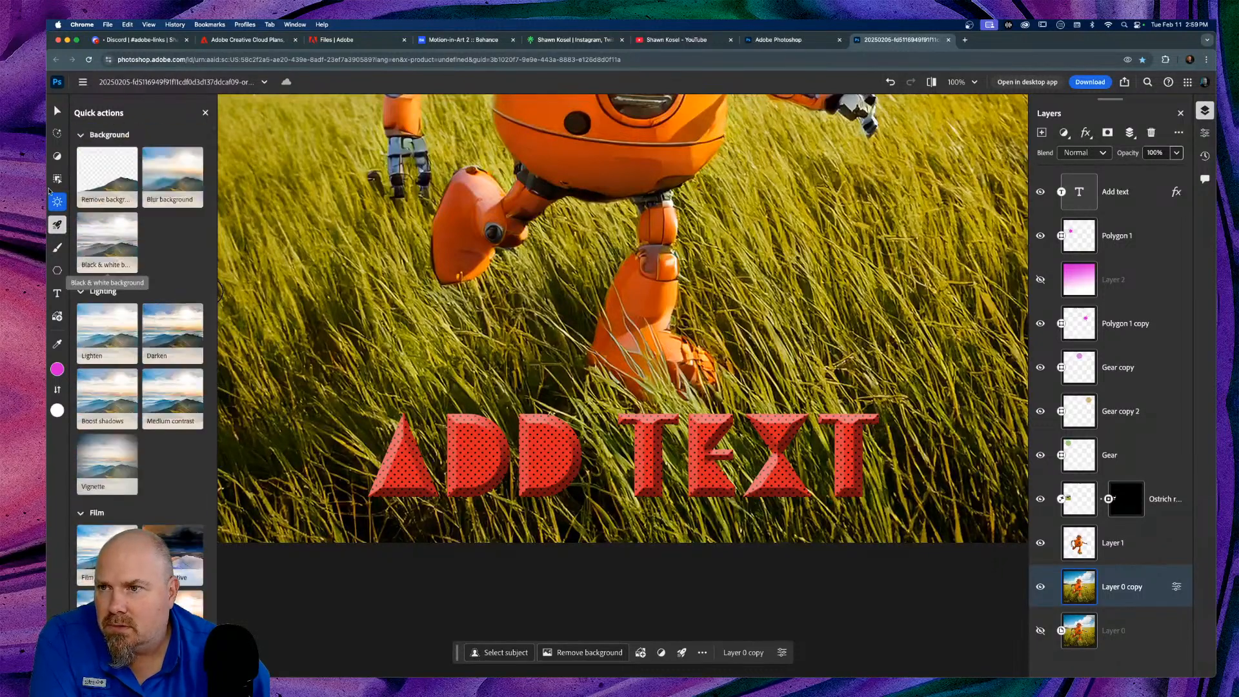
# Step: Open the Camera Raw filter on the Layer 0 copy background
pyautogui.moveTo(60, 180)
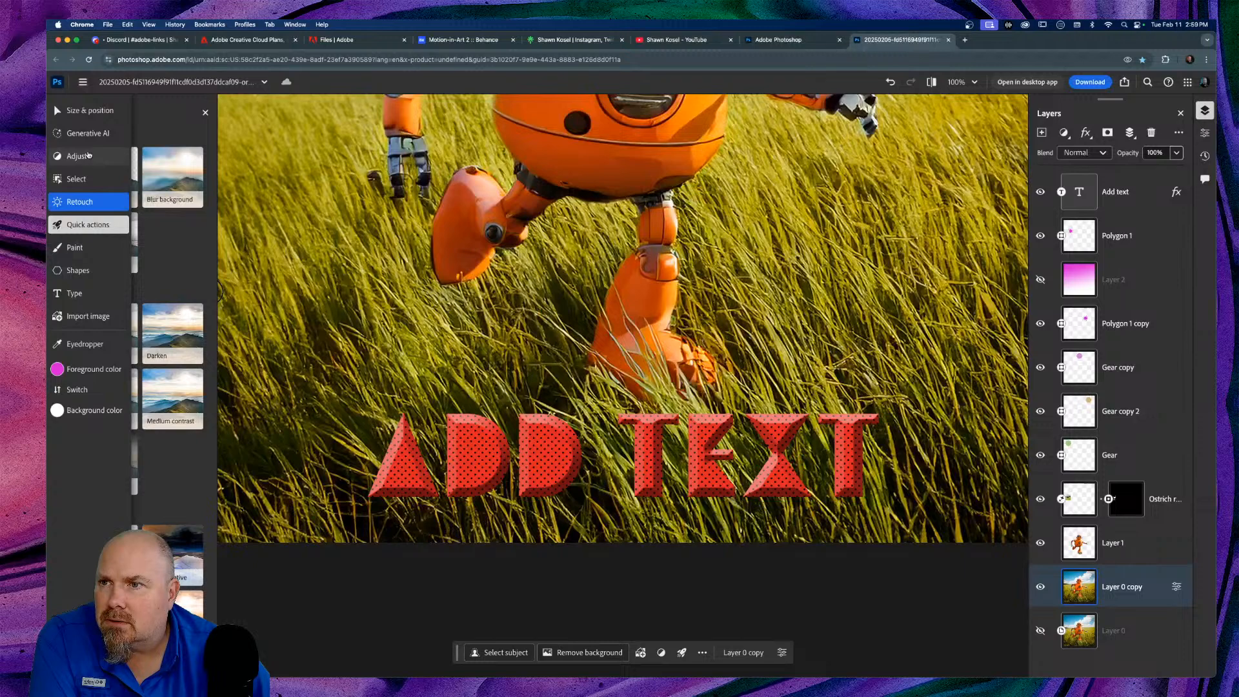
pyautogui.click(79, 156)
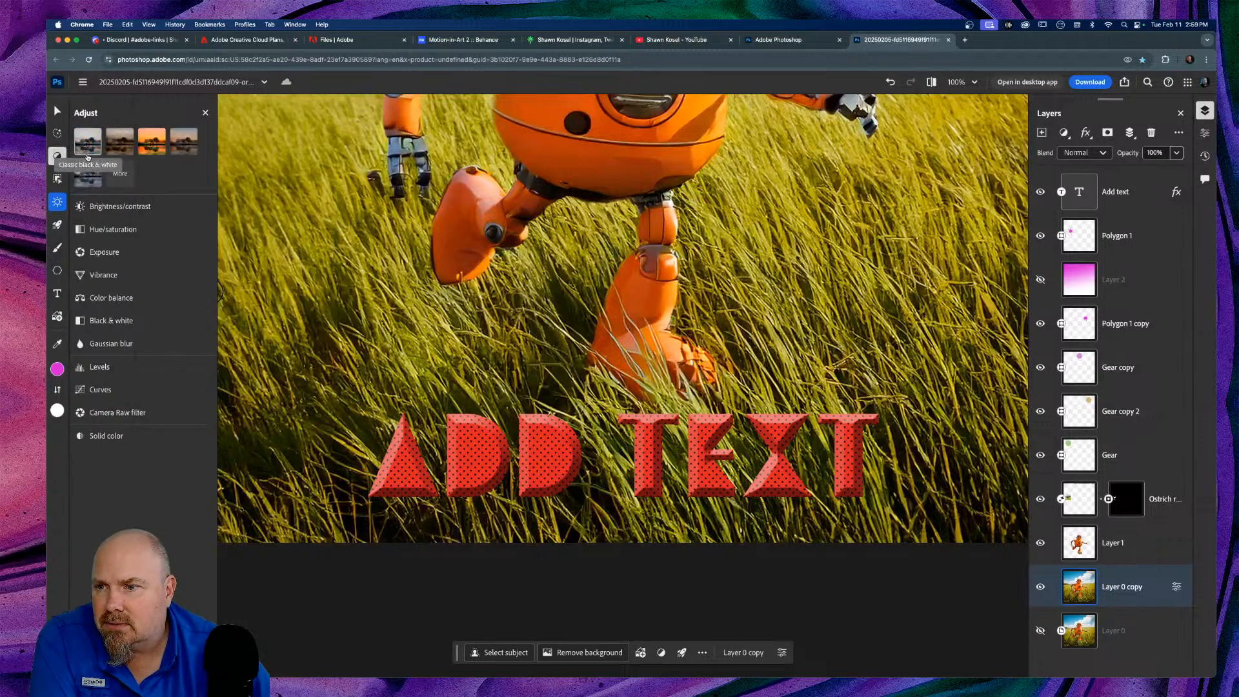
pyautogui.click(119, 413)
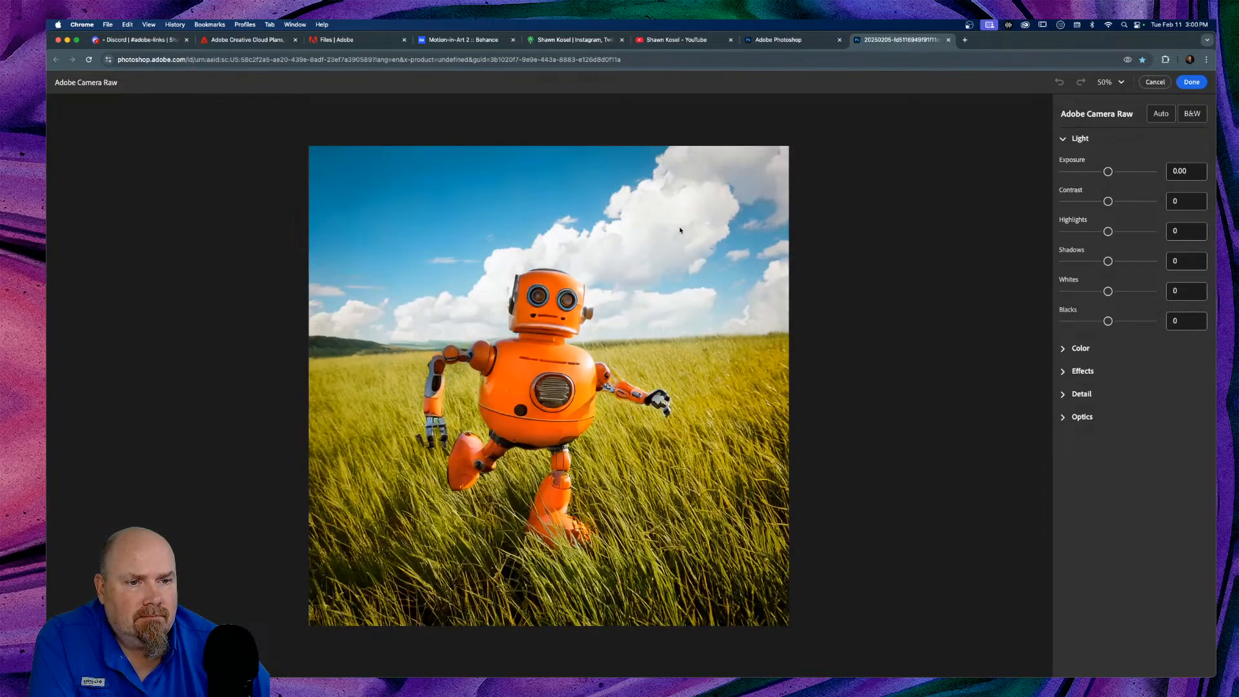
# Step: In the Light section, set Exposure -0.24, Highlights -32 and Shadows +19
pyautogui.click(1064, 139)
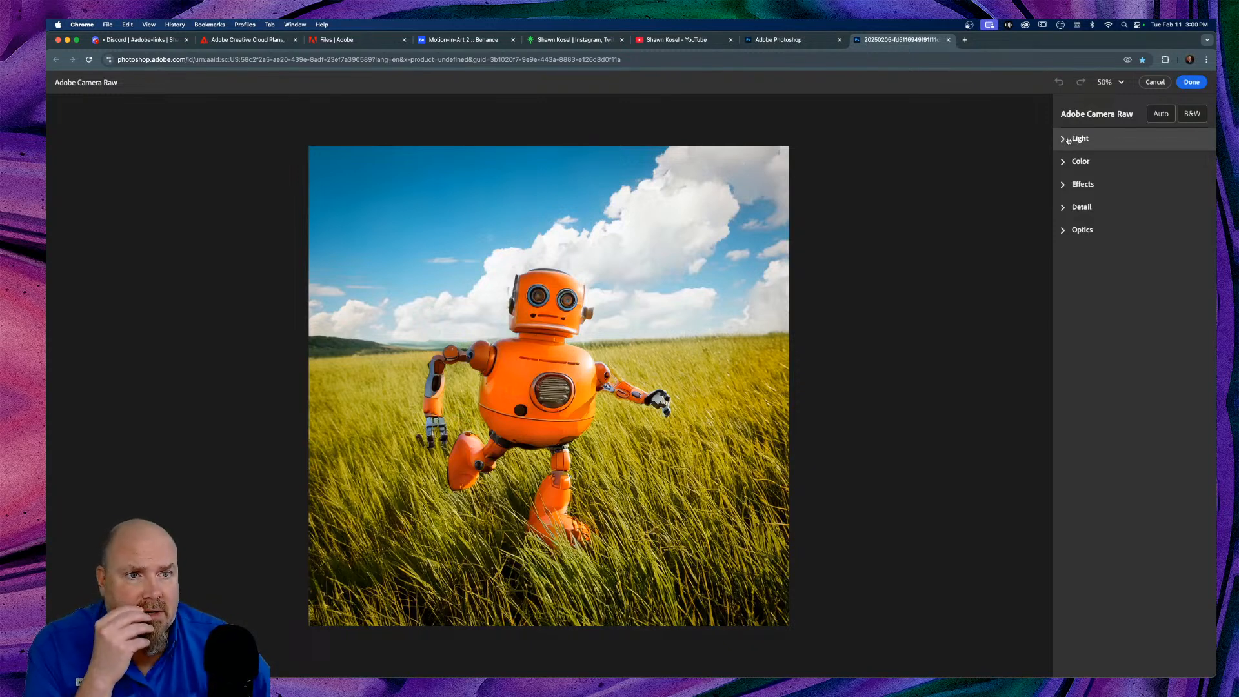
pyautogui.click(1070, 140)
pyautogui.click(1108, 171)
pyautogui.moveTo(1109, 171)
pyautogui.mouseDown()
pyautogui.moveTo(1076, 169)
pyautogui.moveTo(1107, 171)
pyautogui.mouseUp()
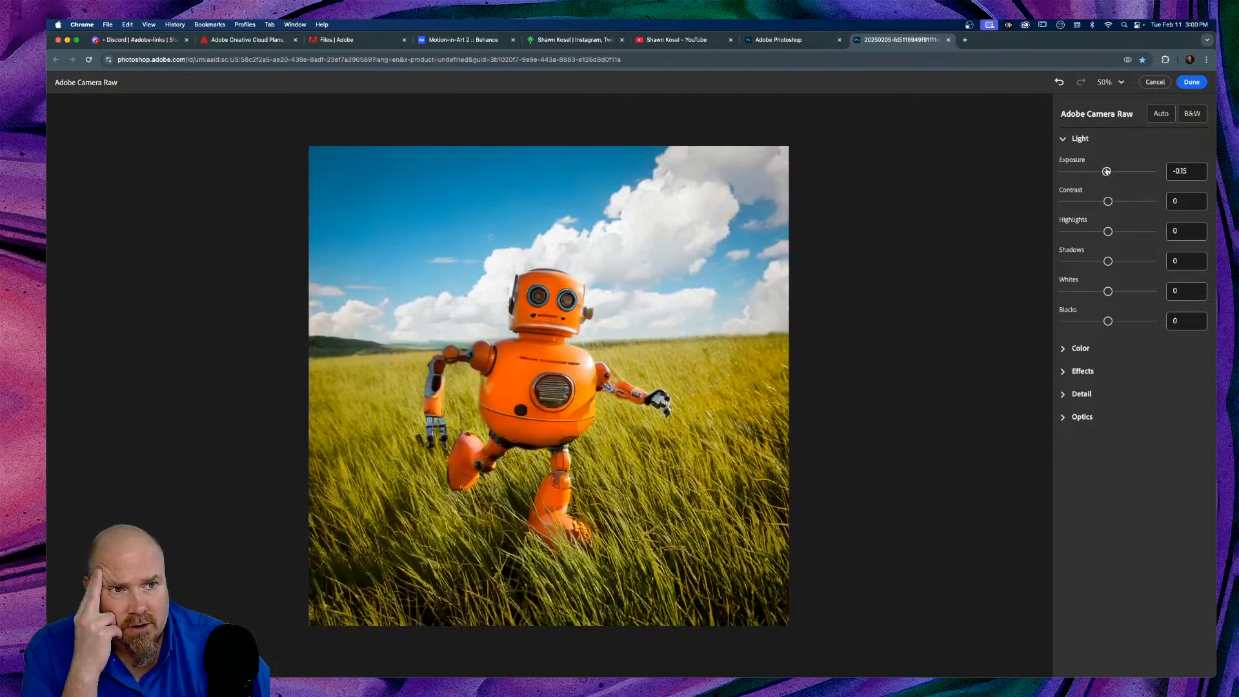
pyautogui.click(1068, 162)
pyautogui.click(1069, 162)
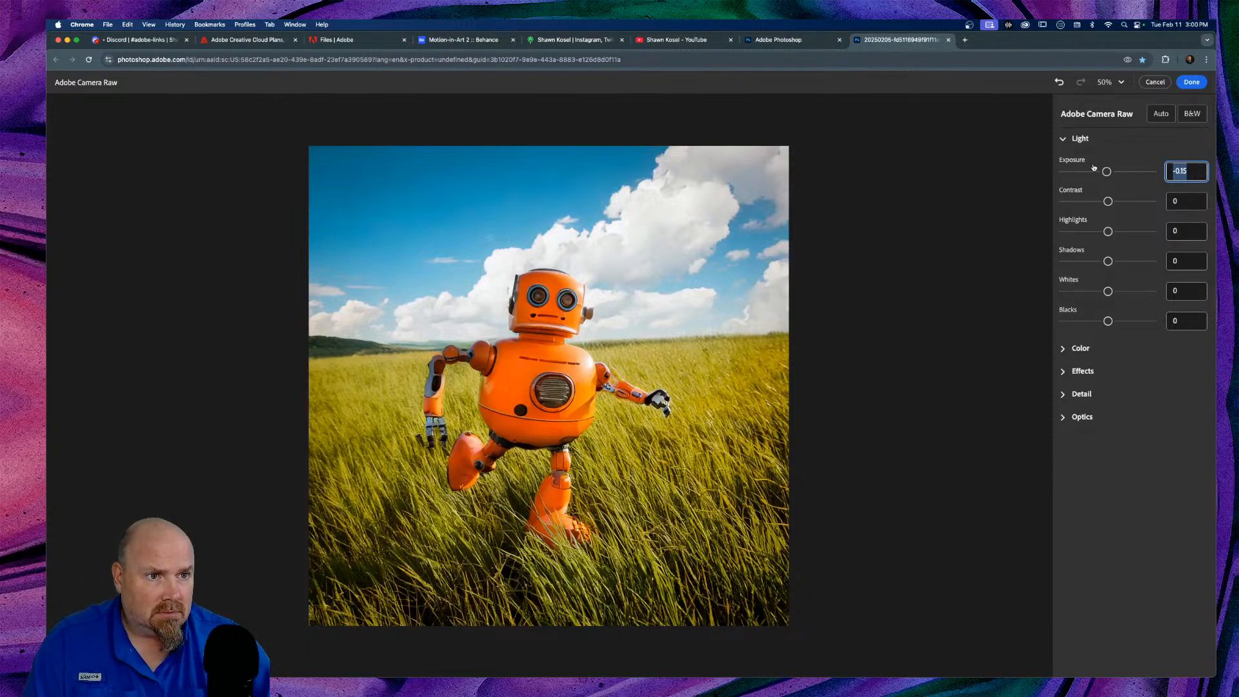
pyautogui.click(1108, 173)
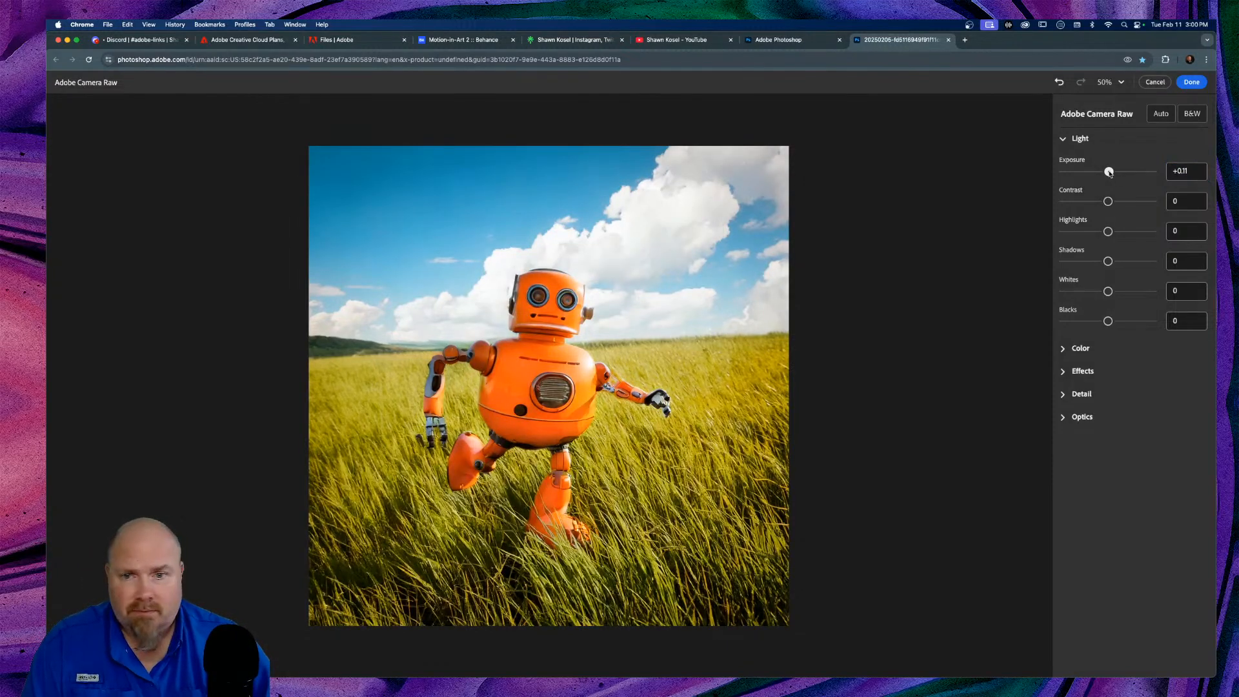
pyautogui.moveTo(1107, 173); pyautogui.dragTo(1105, 172)
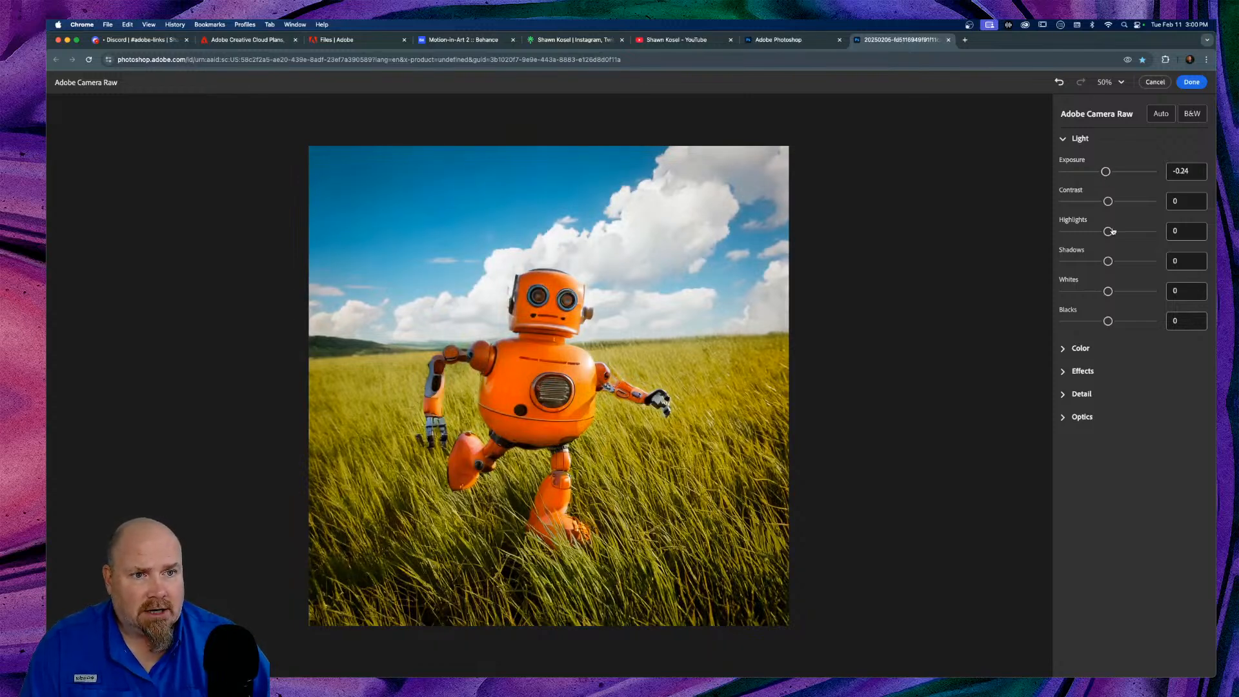
pyautogui.moveTo(1104, 232); pyautogui.dragTo(1117, 261)
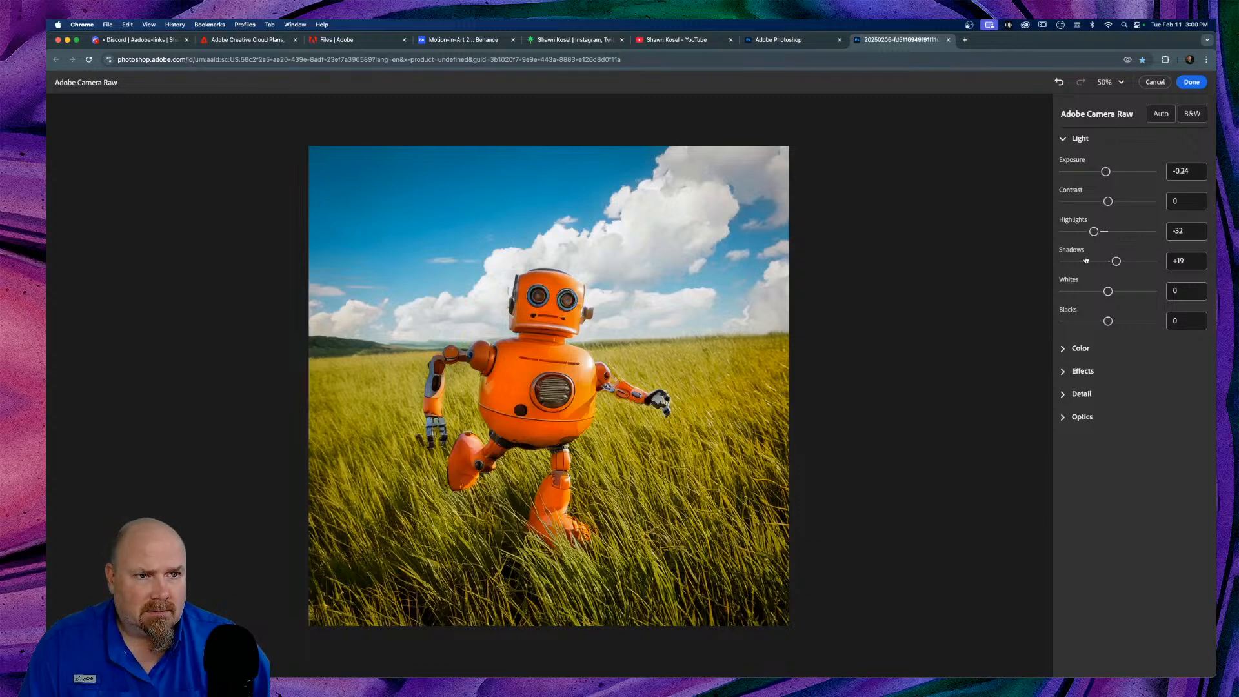
pyautogui.click(1064, 138)
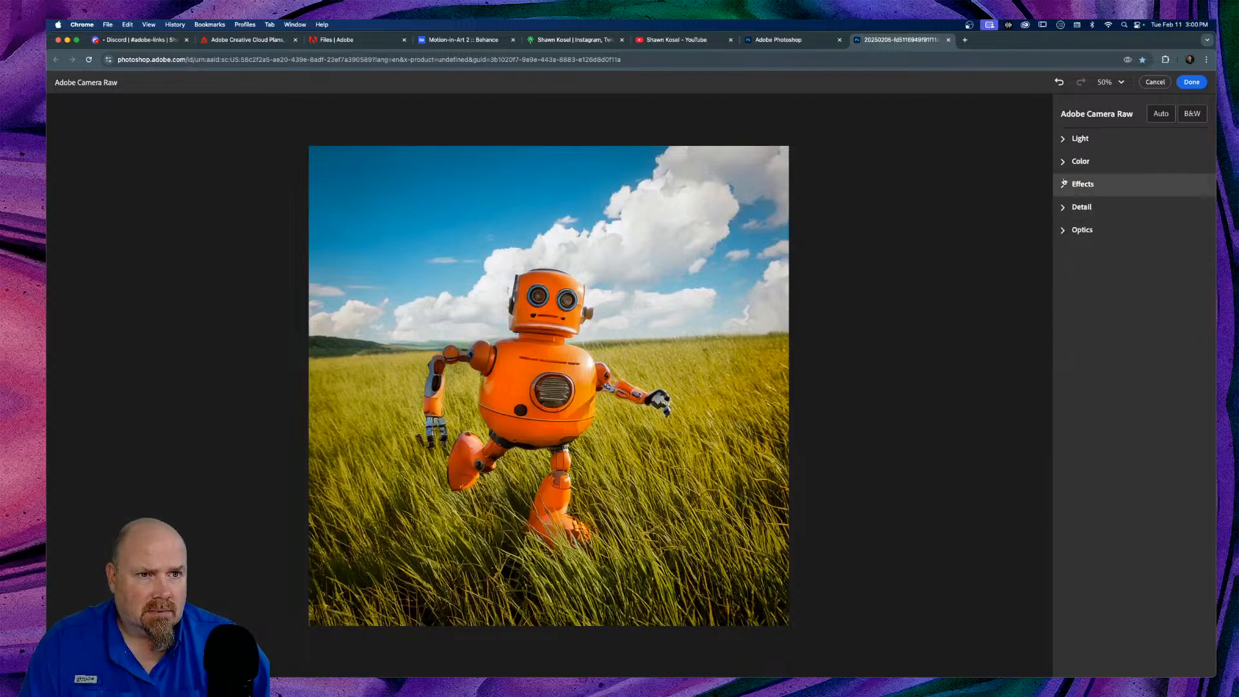
pyautogui.click(1064, 161)
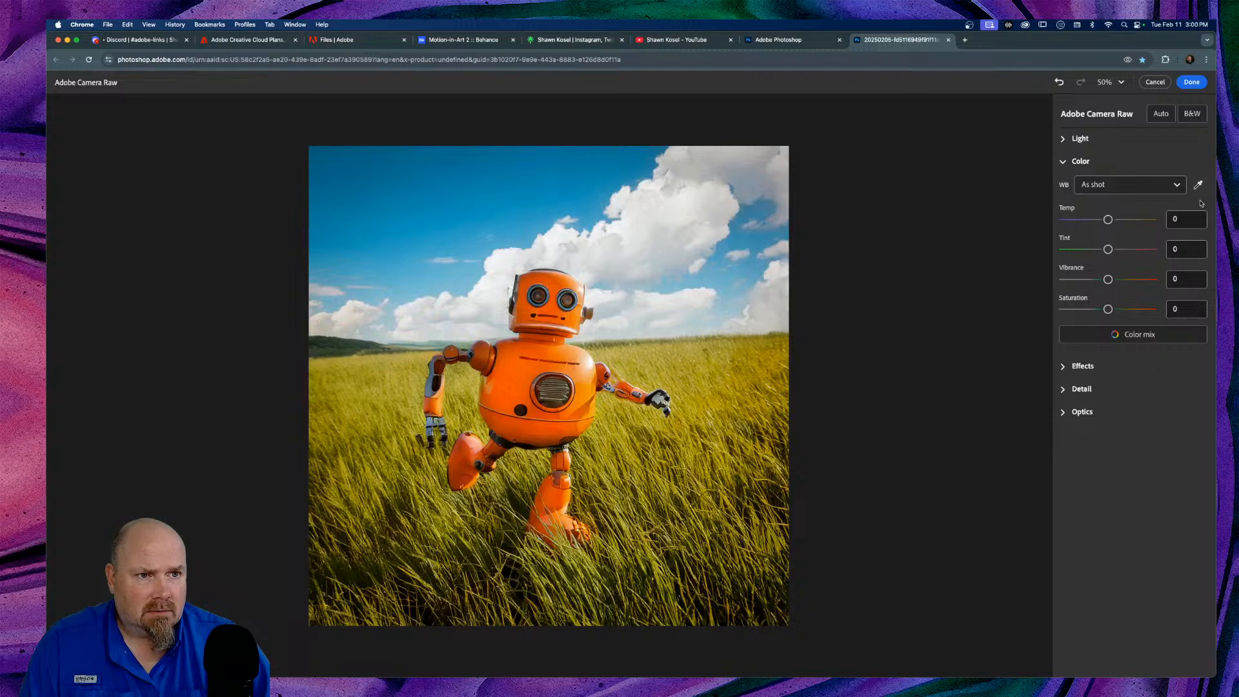
# Step: Choose Daylight white balance, then warm Temp to a custom +22 with Tint +1
pyautogui.click(1178, 185)
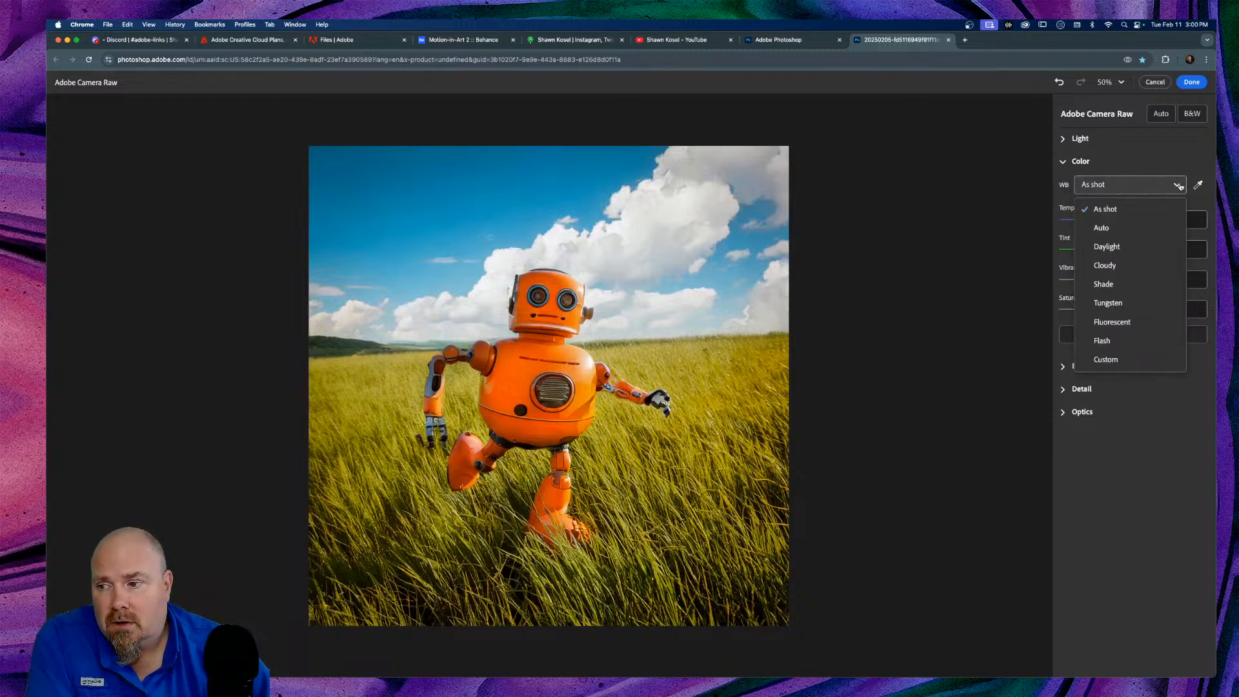
pyautogui.click(1128, 251)
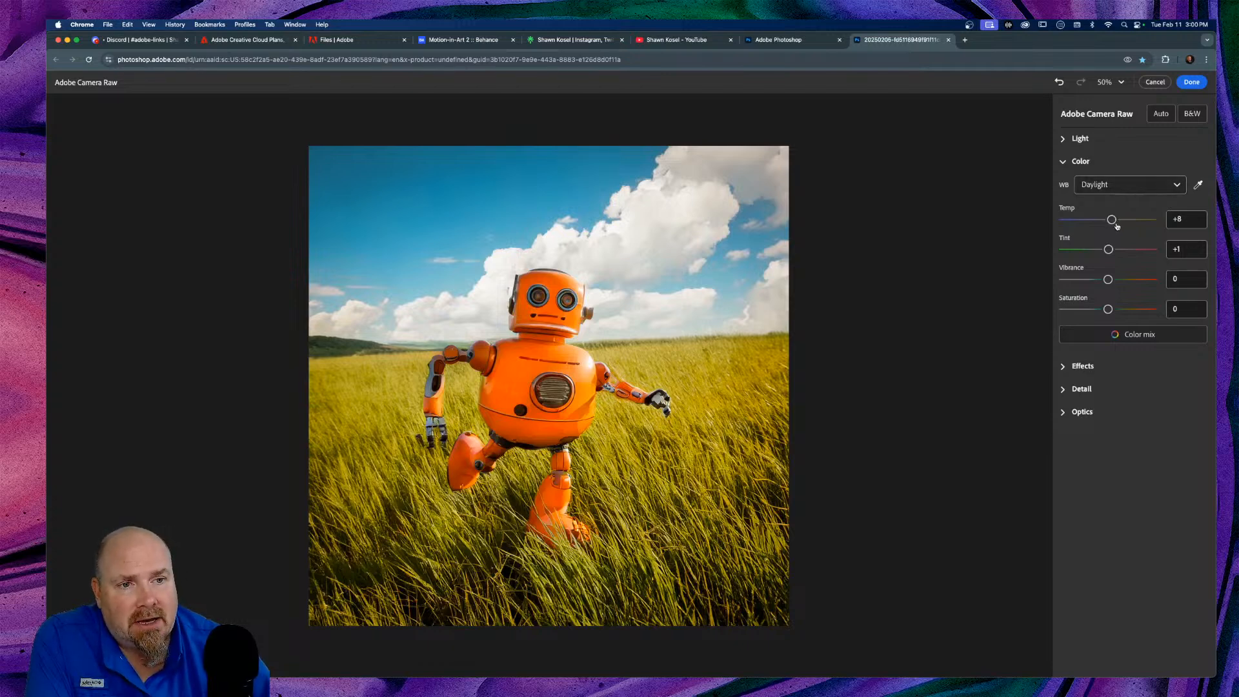
pyautogui.moveTo(1111, 220)
pyautogui.mouseDown()
pyautogui.moveTo(1100, 219)
pyautogui.moveTo(1118, 220)
pyautogui.mouseUp()
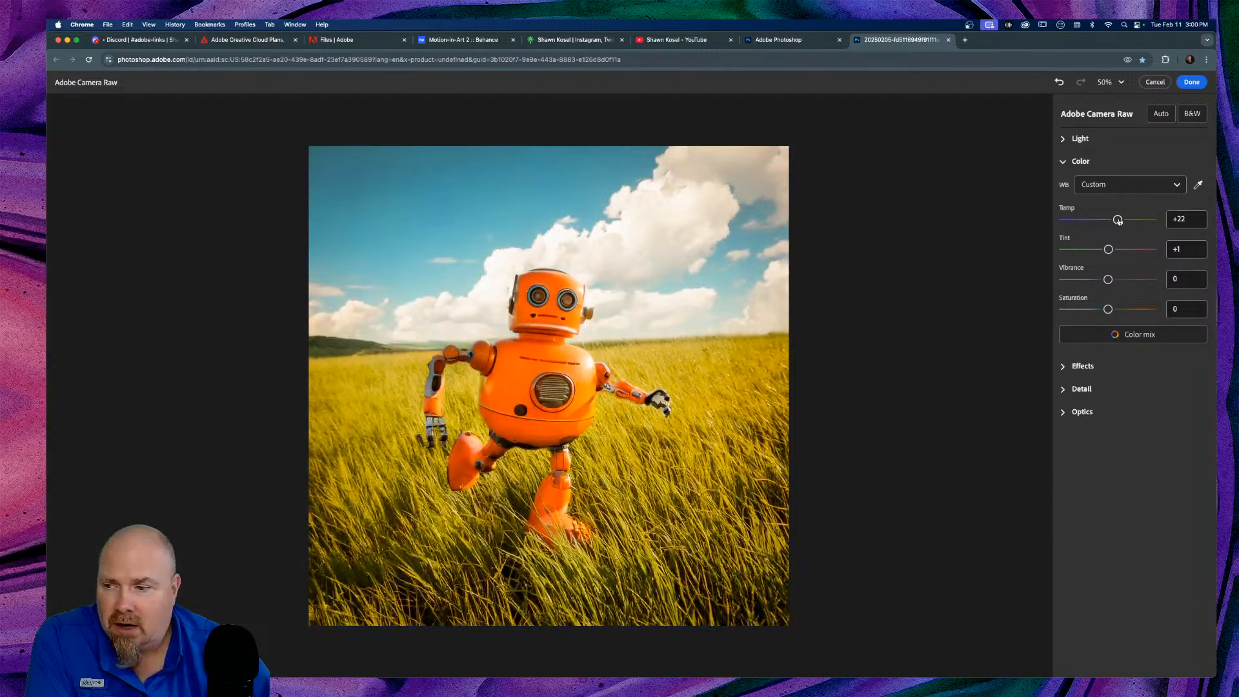
pyautogui.click(1121, 337)
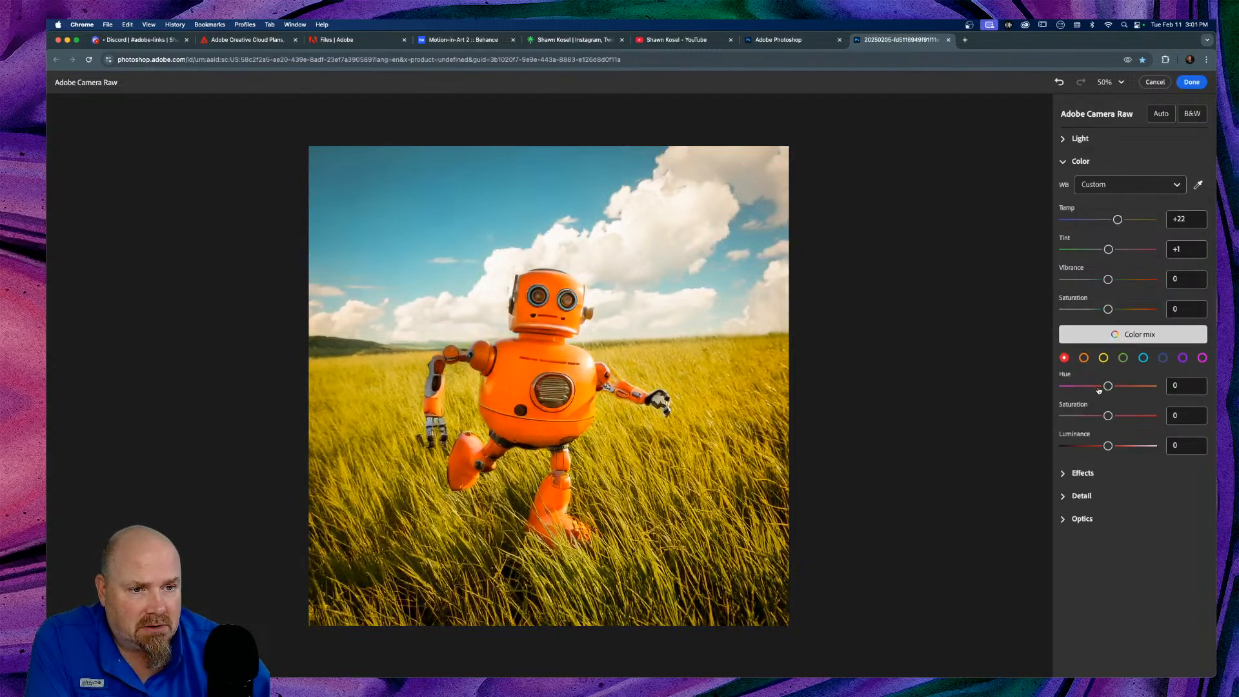
pyautogui.click(1114, 336)
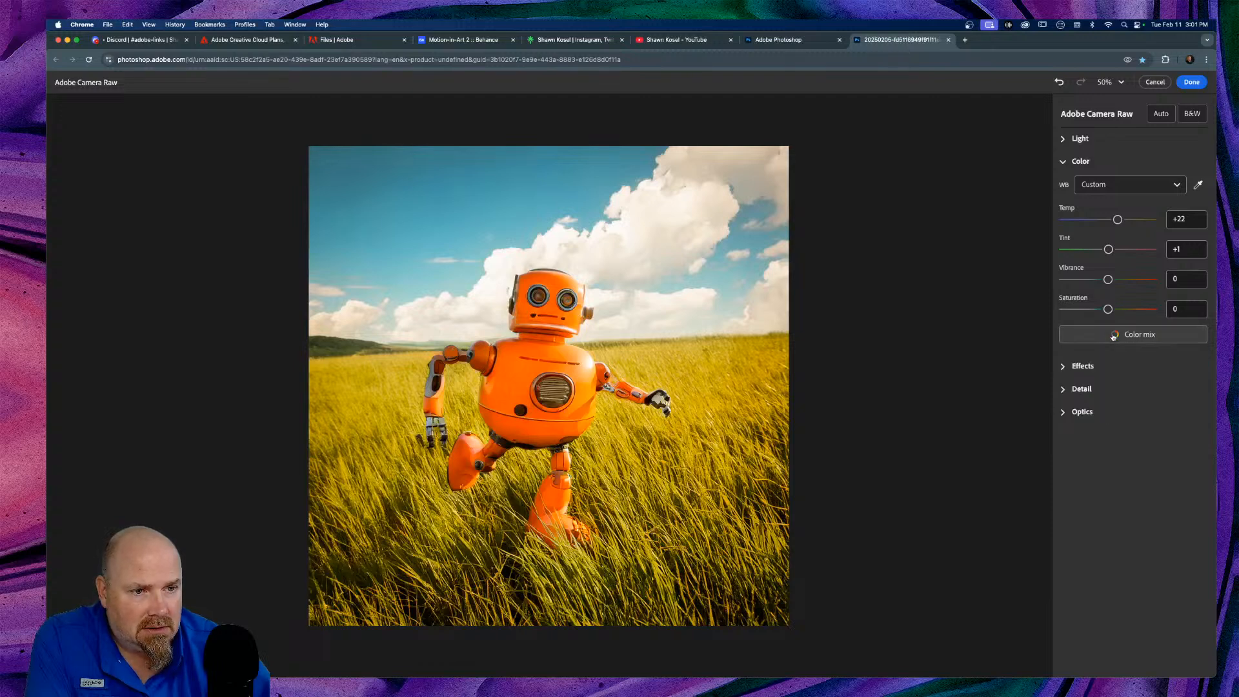
pyautogui.click(1084, 366)
# Step: Set Effects to Texture +46, Vignette -15 and Grain +11
pyautogui.scroll(-2, 1096, 367)
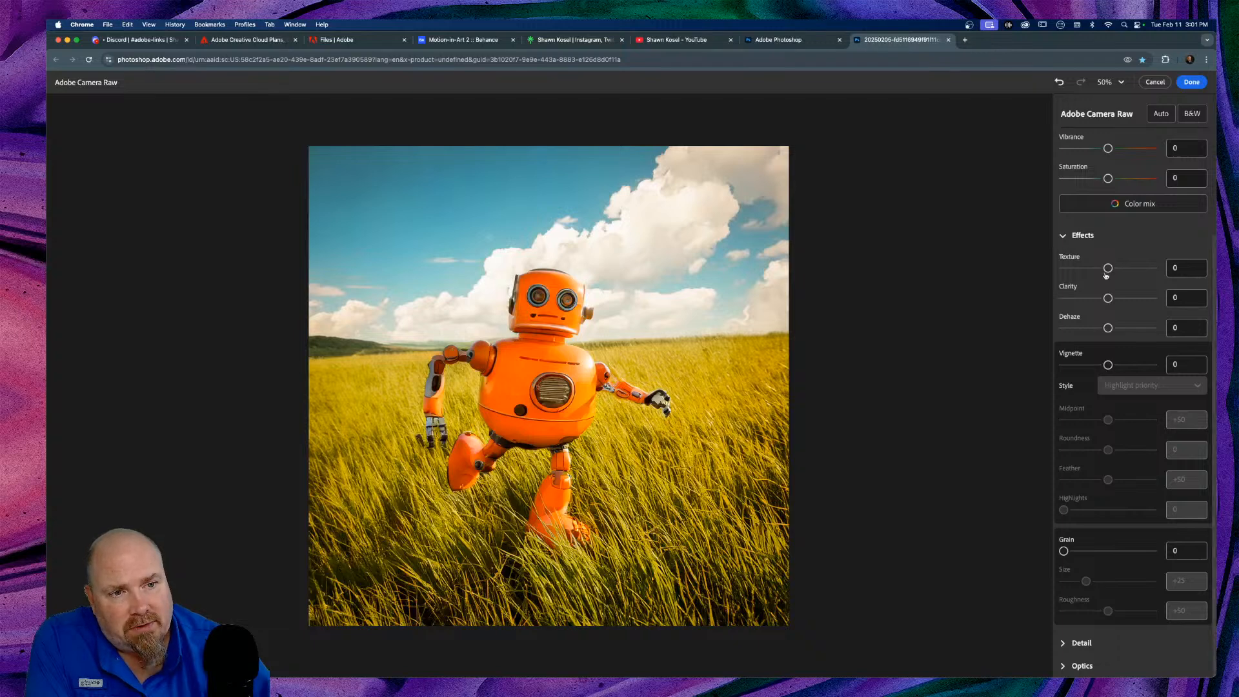
pyautogui.moveTo(1109, 268); pyautogui.dragTo(1110, 328)
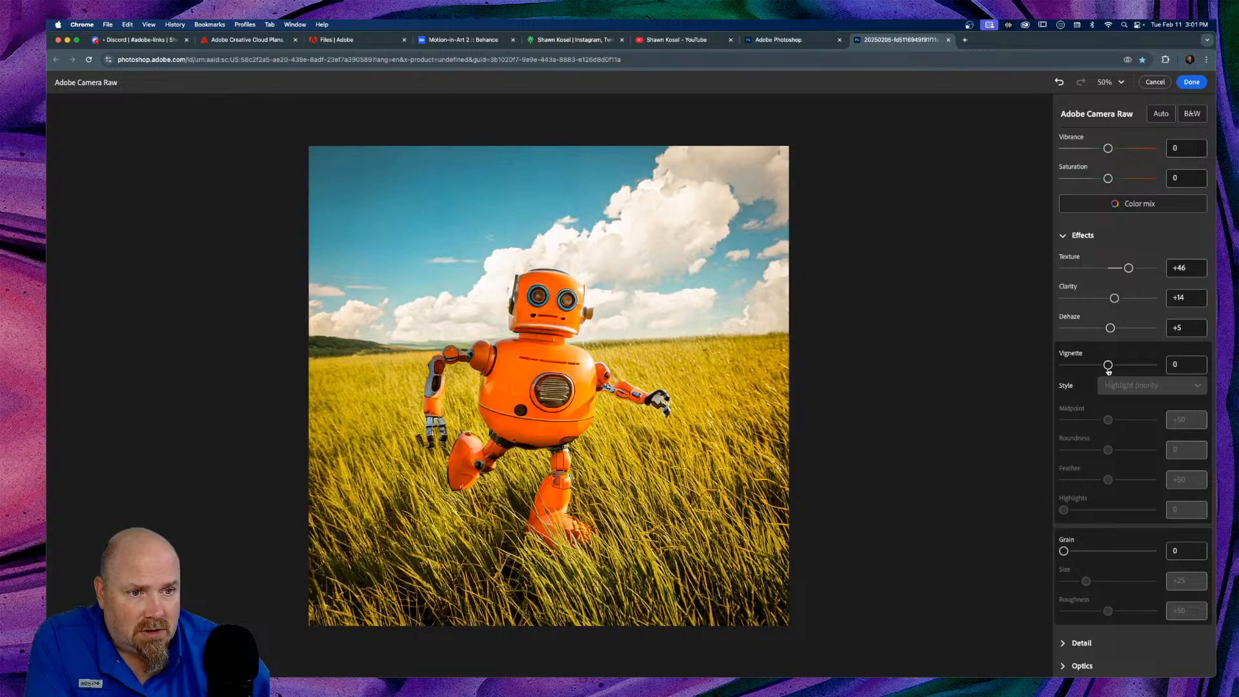
pyautogui.moveTo(1108, 367); pyautogui.dragTo(1101, 365)
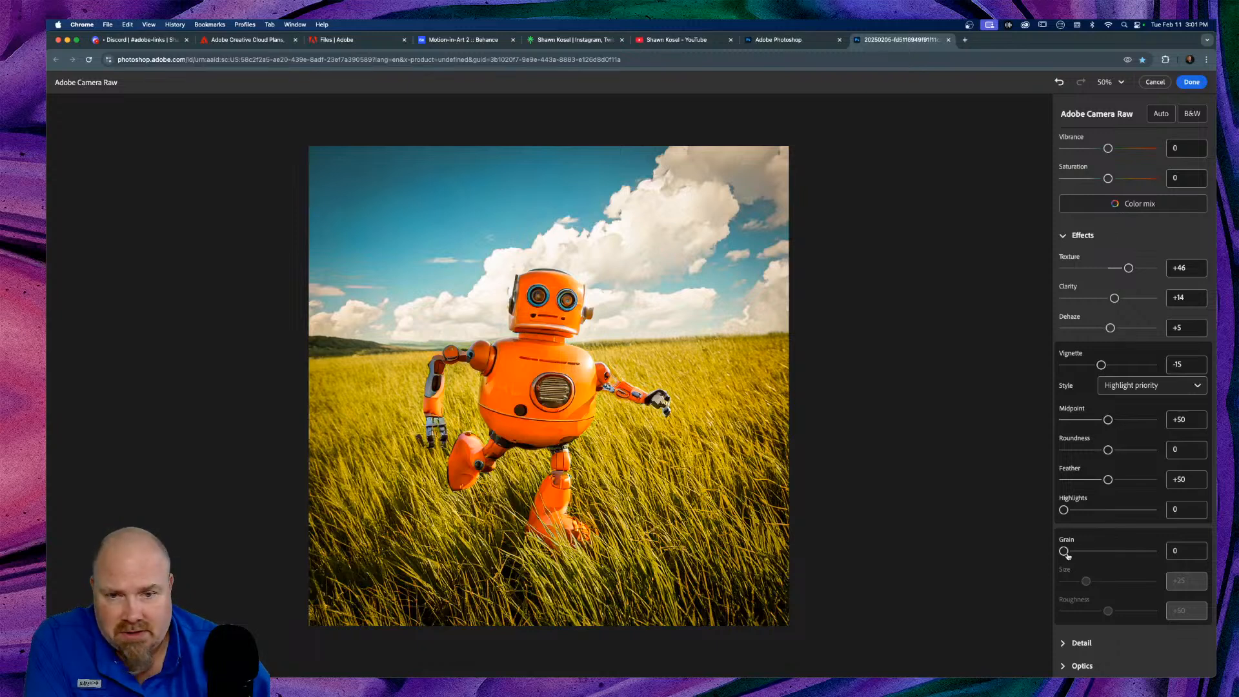
pyautogui.moveTo(1065, 553); pyautogui.dragTo(1071, 553)
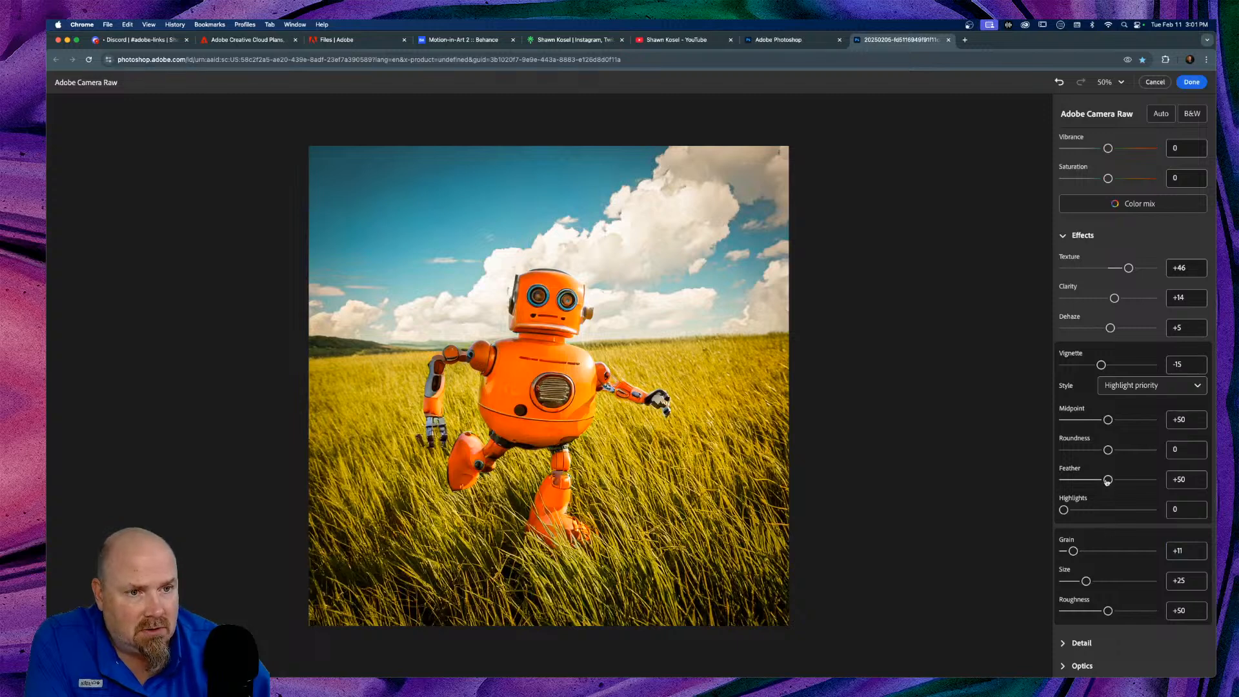
pyautogui.click(1063, 236)
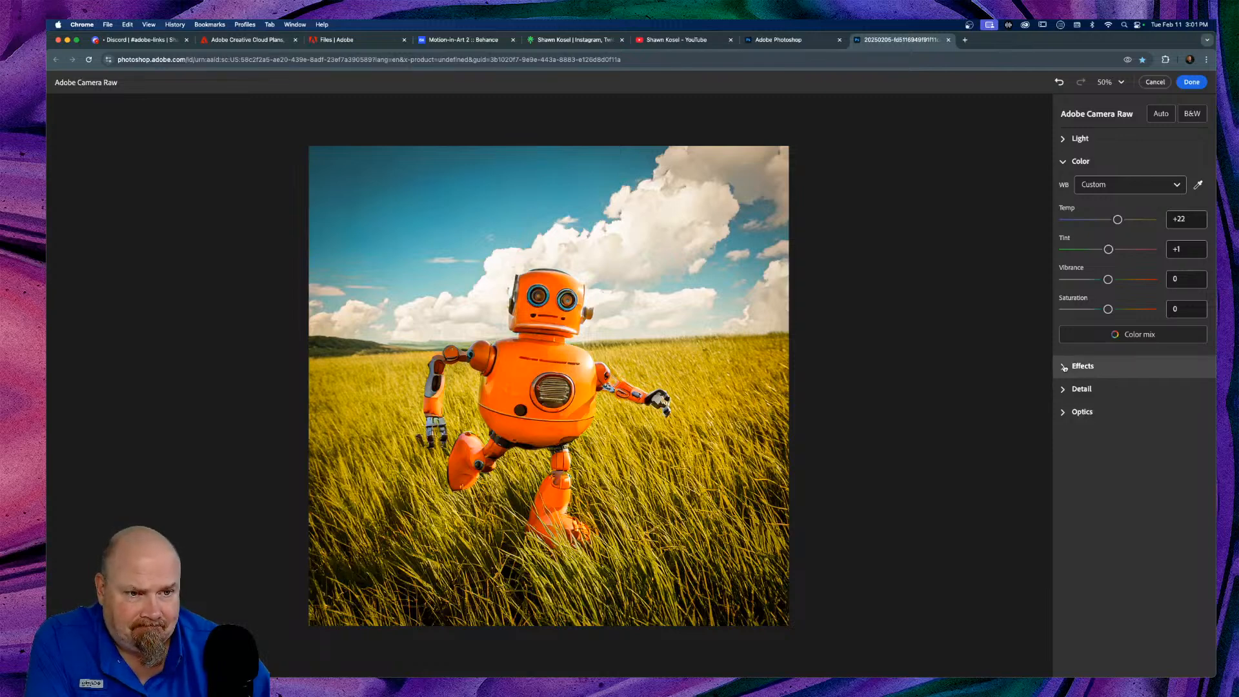
# Step: Enable Remove chromatic aberration in Optics and apply the Camera Raw edits with Done
pyautogui.click(1064, 162)
pyautogui.click(1064, 208)
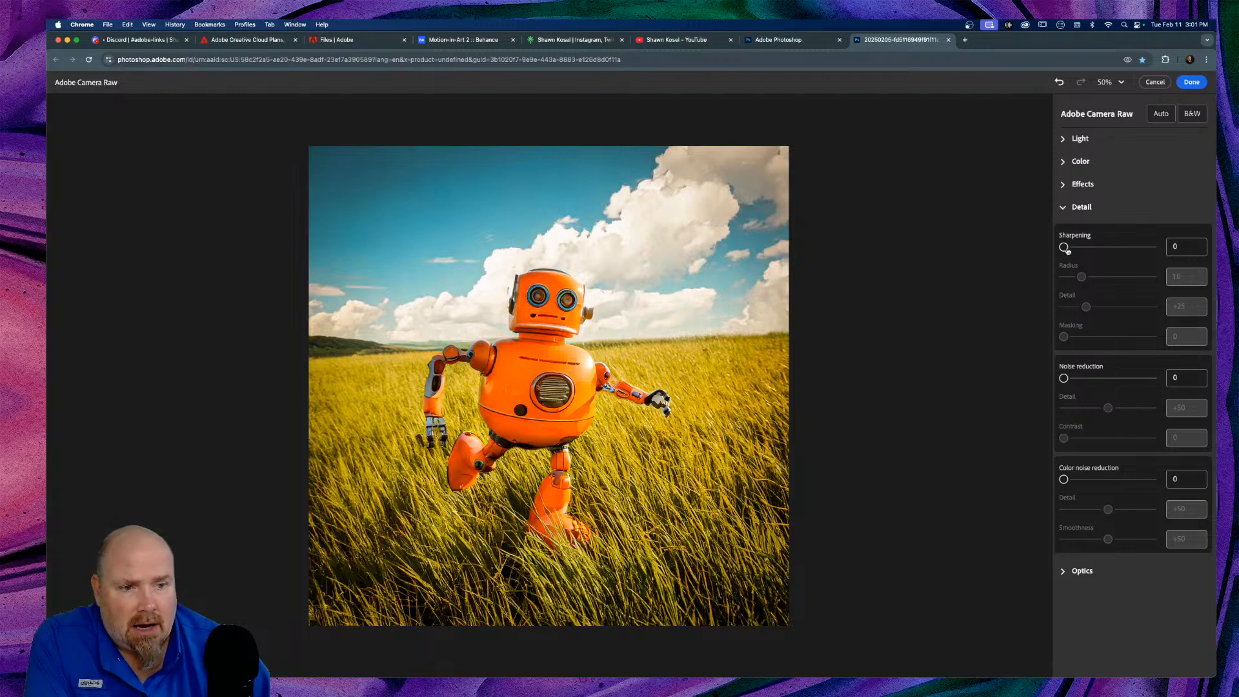
pyautogui.click(1063, 208)
pyautogui.click(1063, 232)
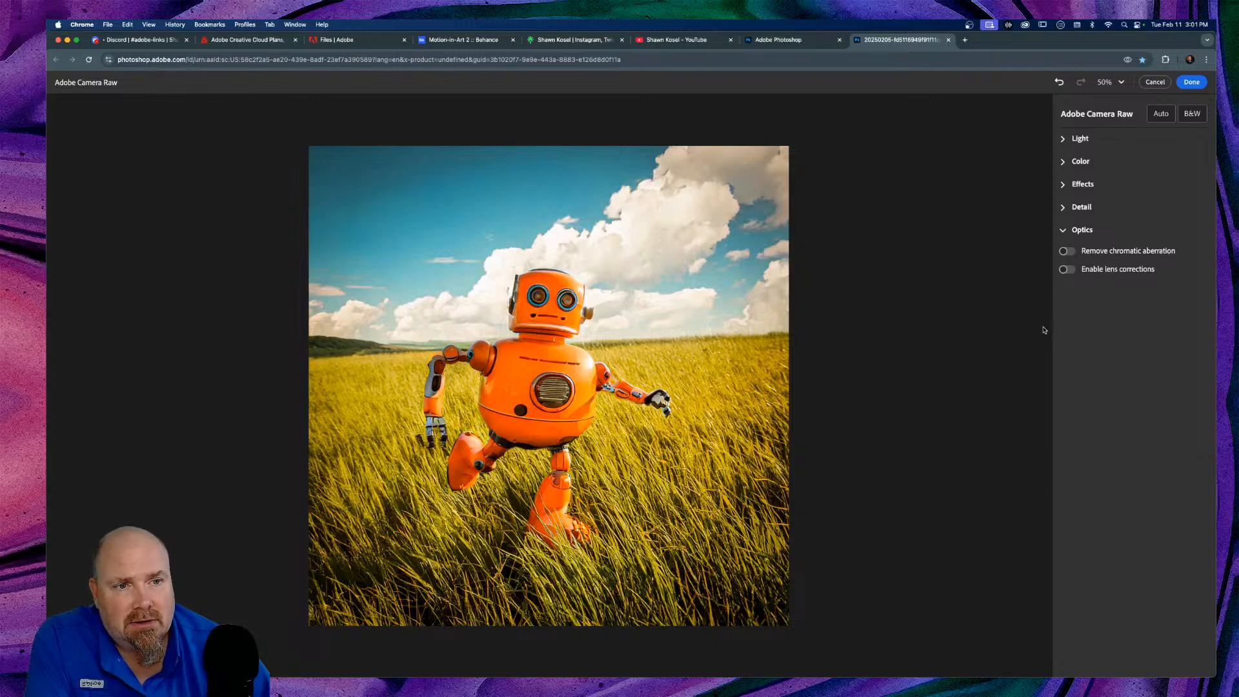
pyautogui.click(1068, 251)
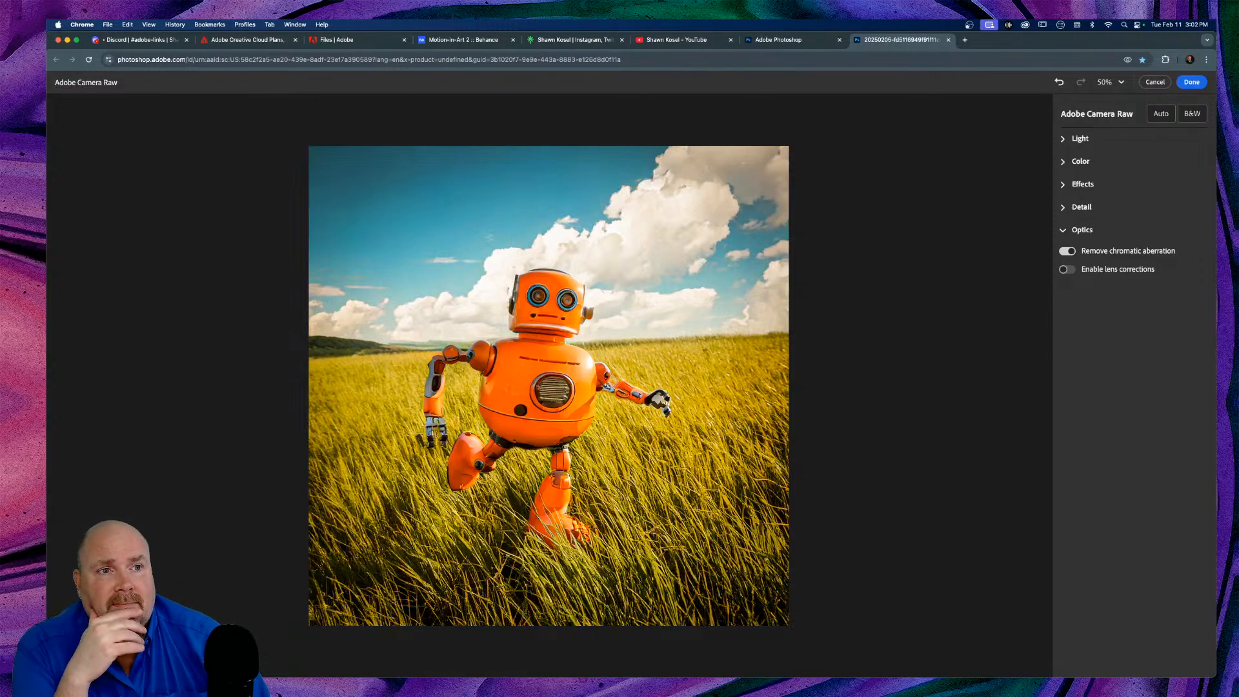
pyautogui.click(1188, 83)
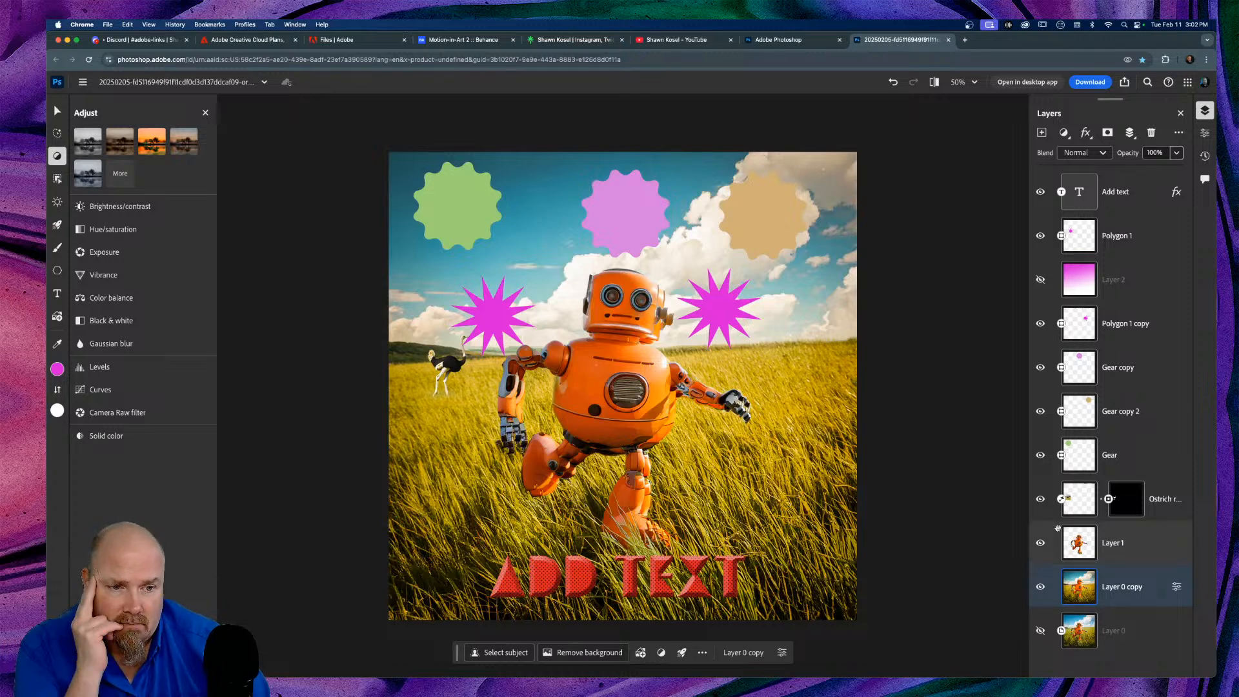
# Step: Nudge the Layer 1 robot slightly right and down, hide Layer 1, and select the Add text layer
pyautogui.click(1082, 548)
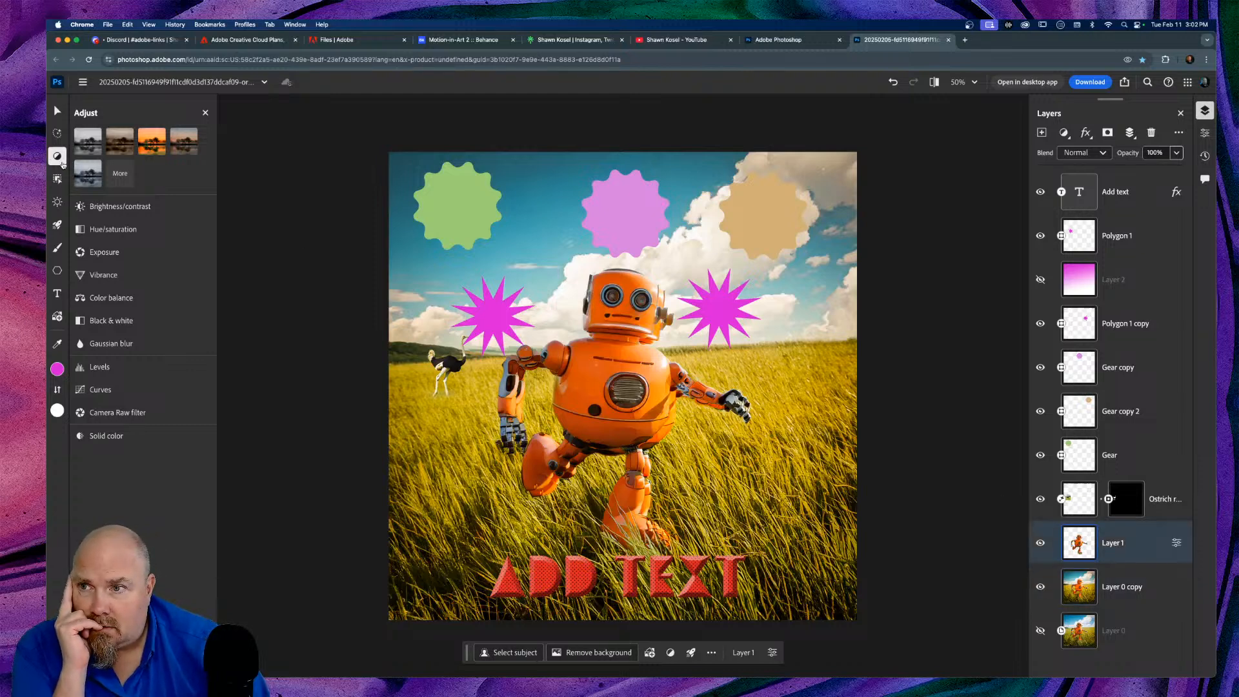
pyautogui.click(57, 111)
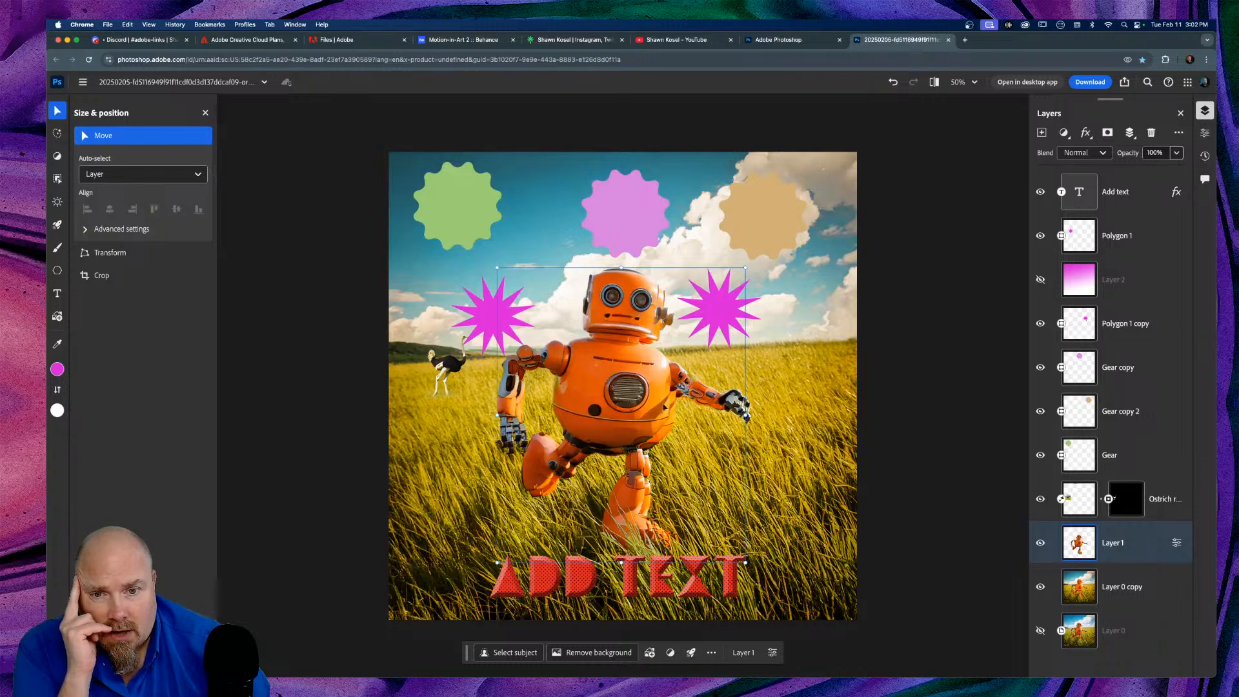
pyautogui.moveTo(648, 405); pyautogui.dragTo(656, 416)
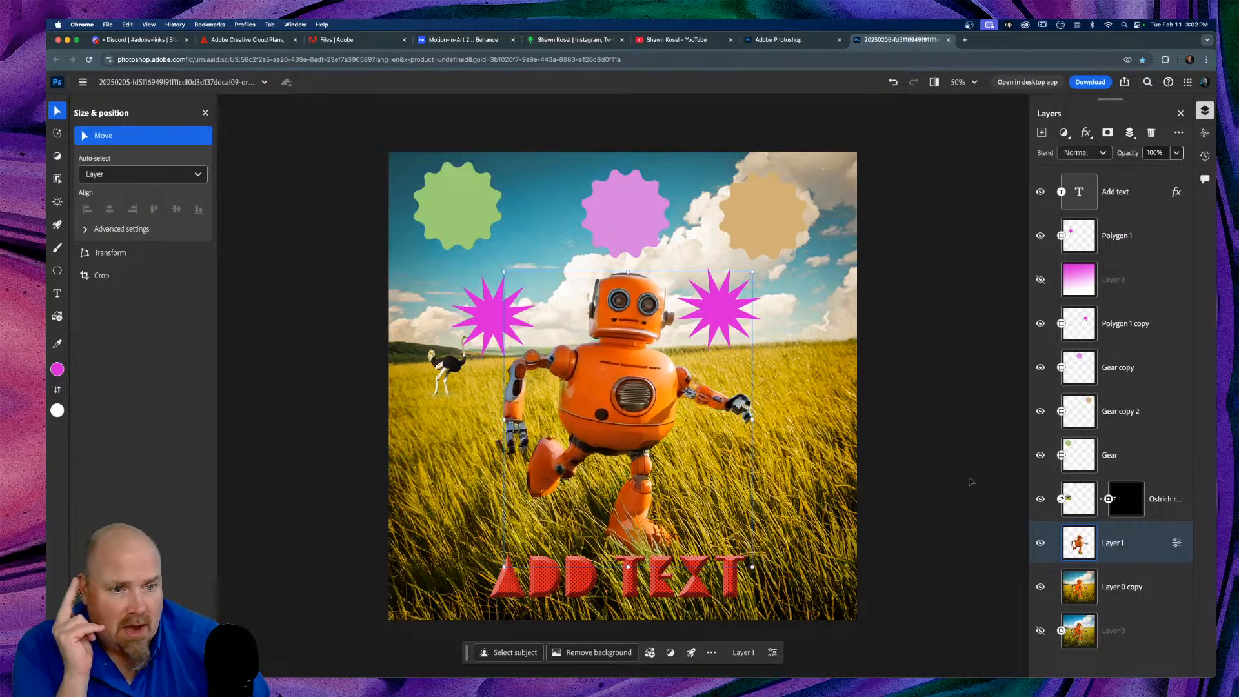
pyautogui.click(1040, 543)
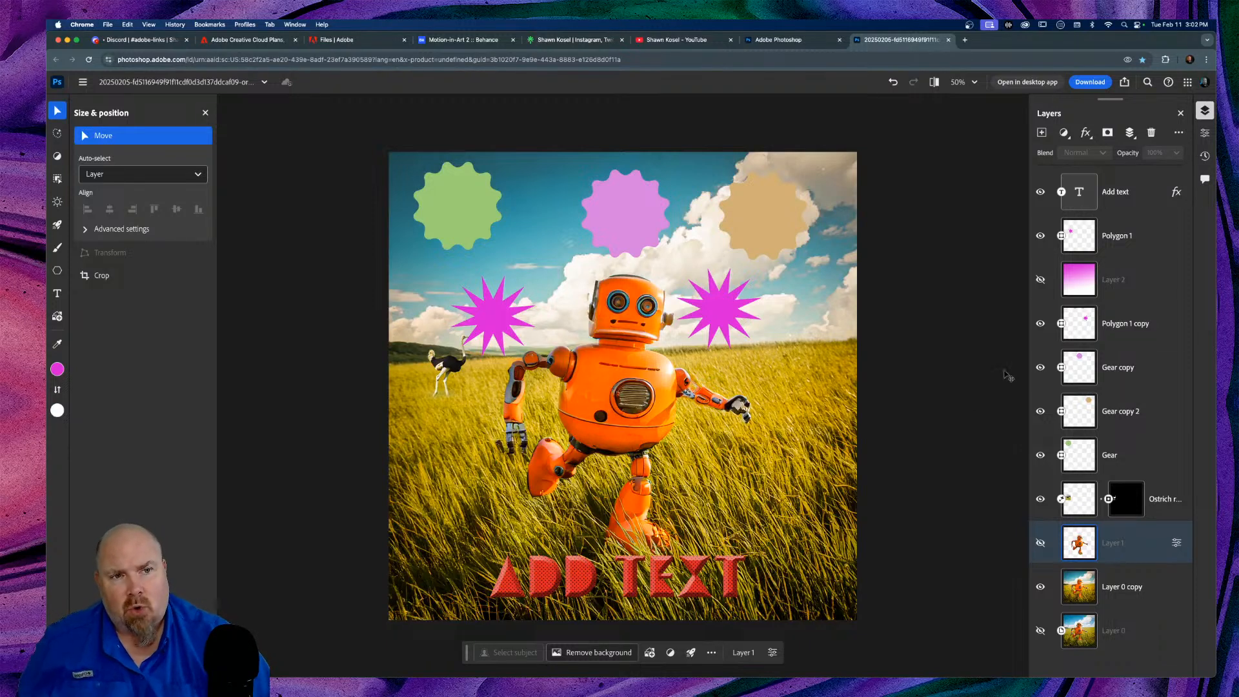
pyautogui.click(1142, 195)
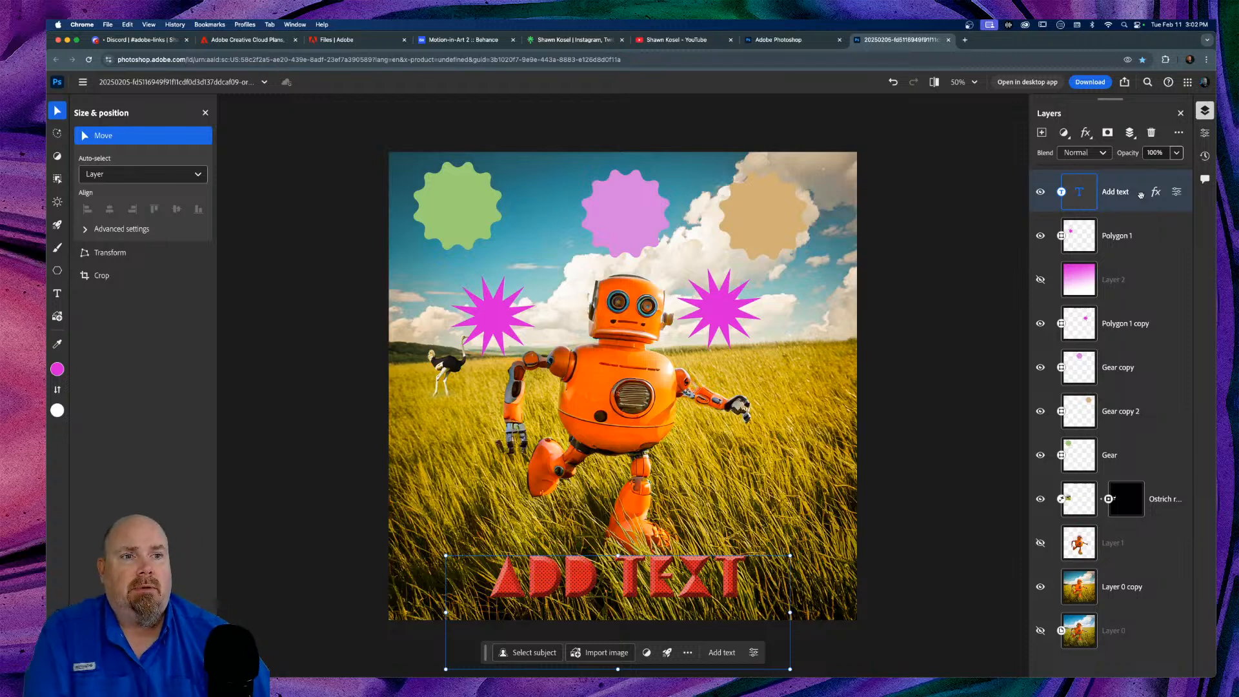
pyautogui.rightClick(1140, 193)
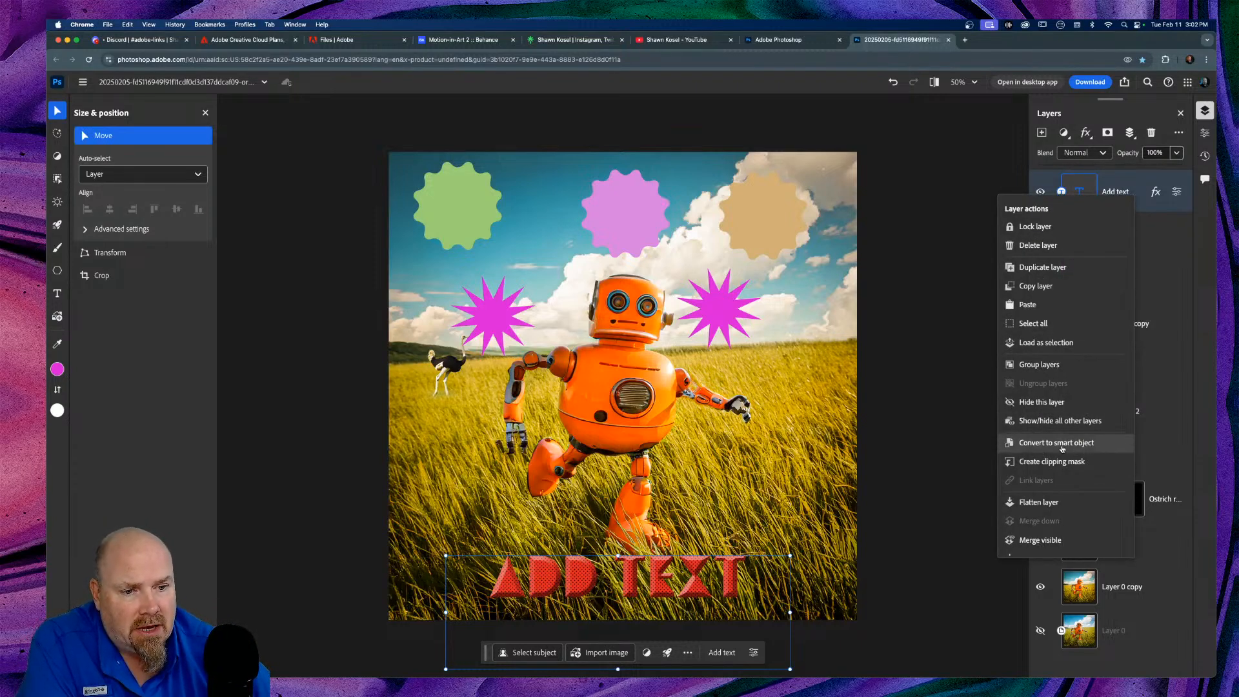
pyautogui.click(1042, 541)
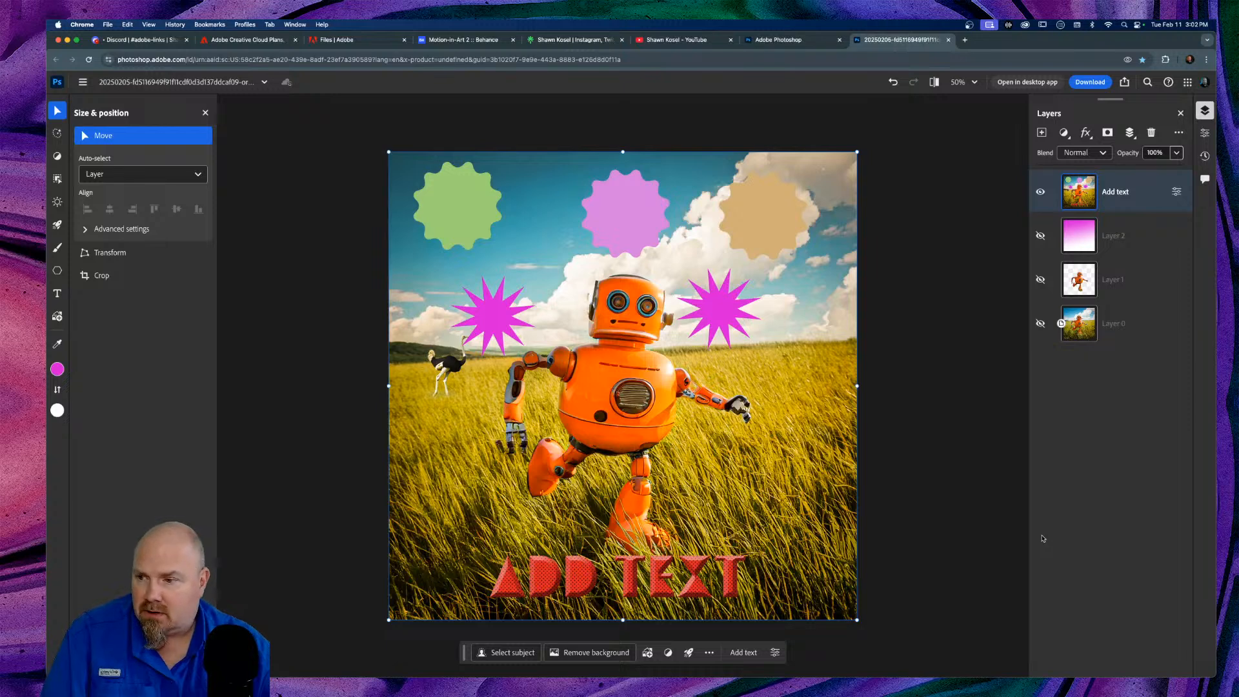
pyautogui.press('super+z')
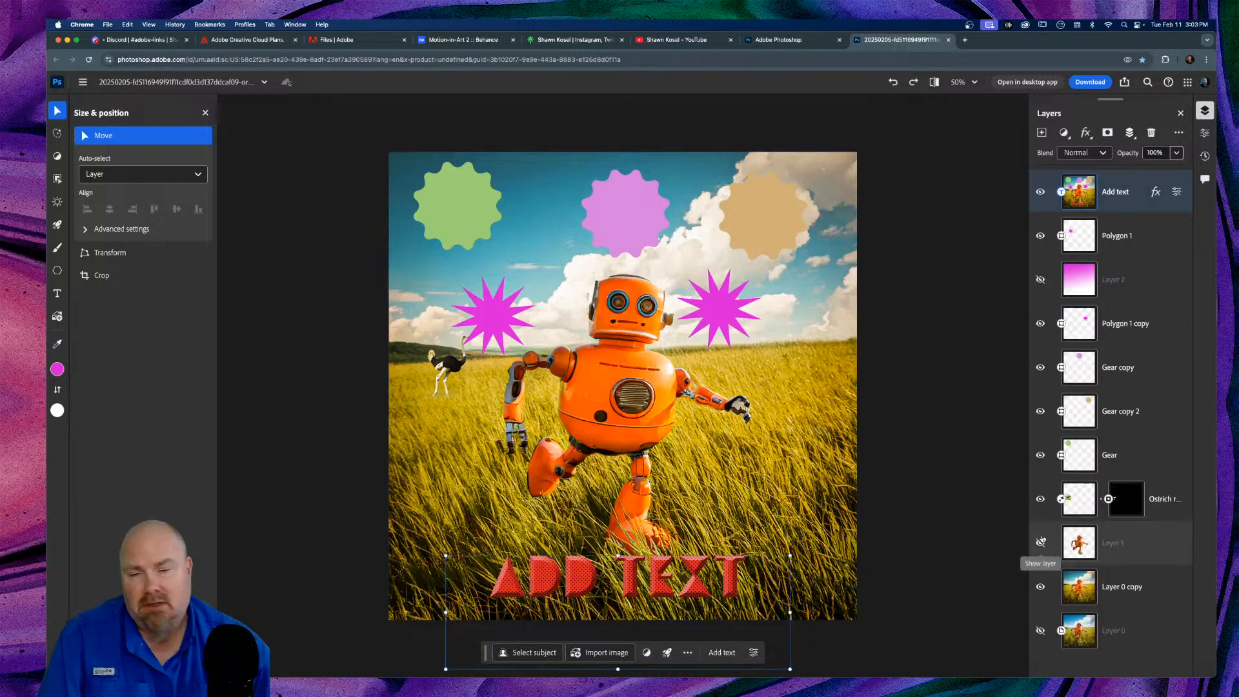
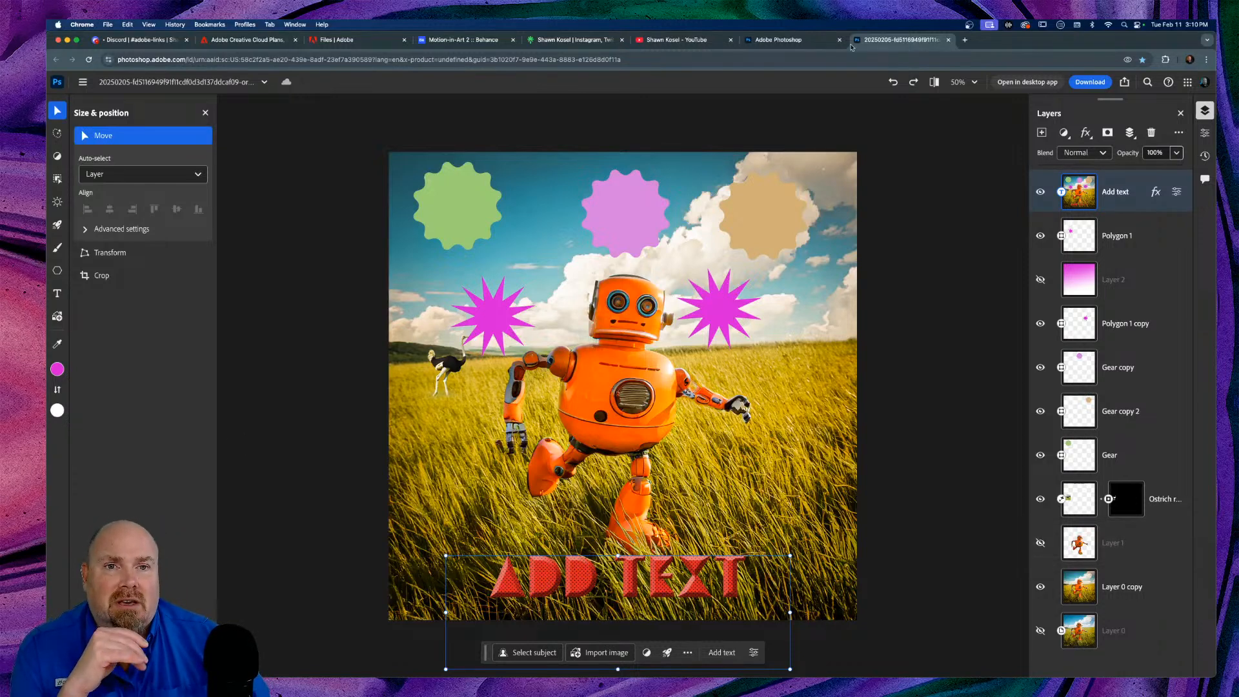
# Step: From the Photoshop web home page, import the eagle photo from Lightroom's Animals album
pyautogui.click(799, 40)
pyautogui.scroll(1, 257, 331)
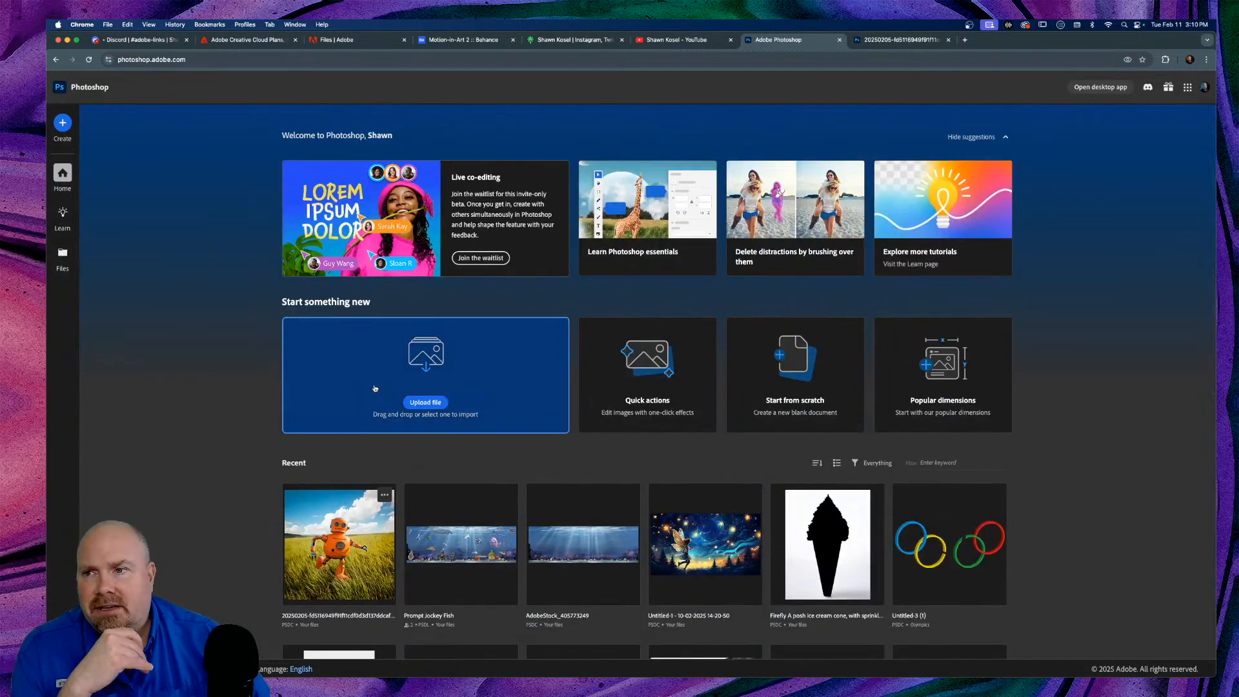
pyautogui.click(435, 403)
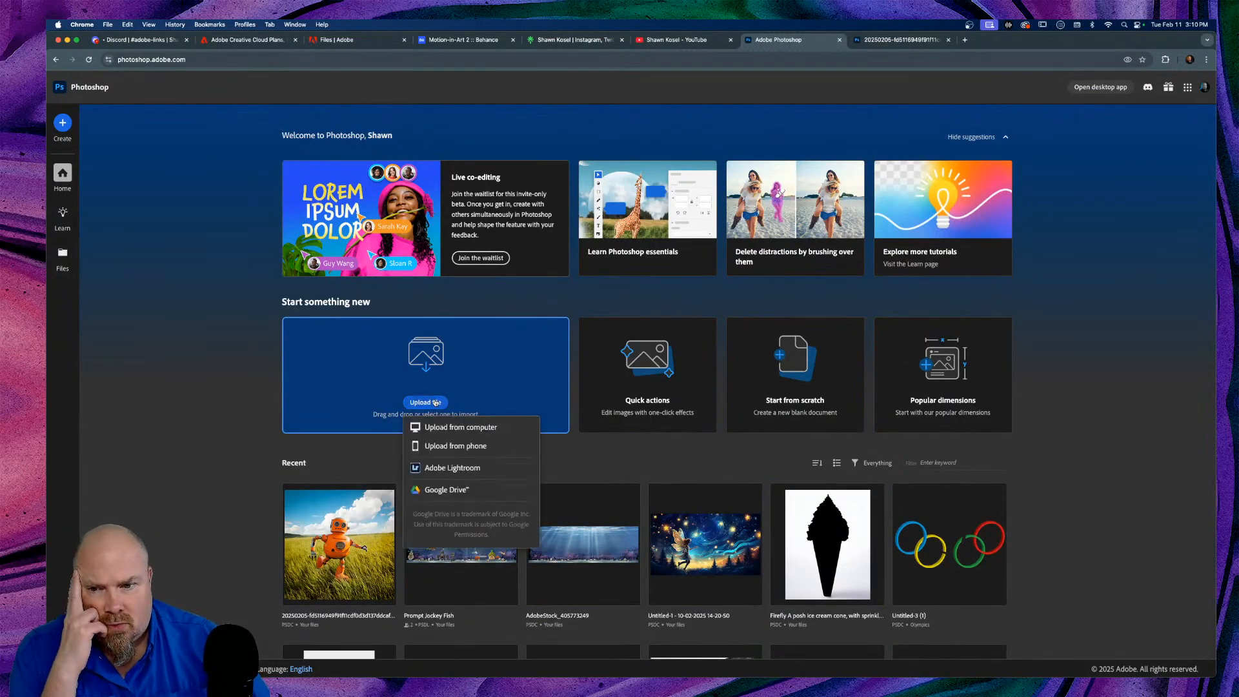
pyautogui.click(448, 471)
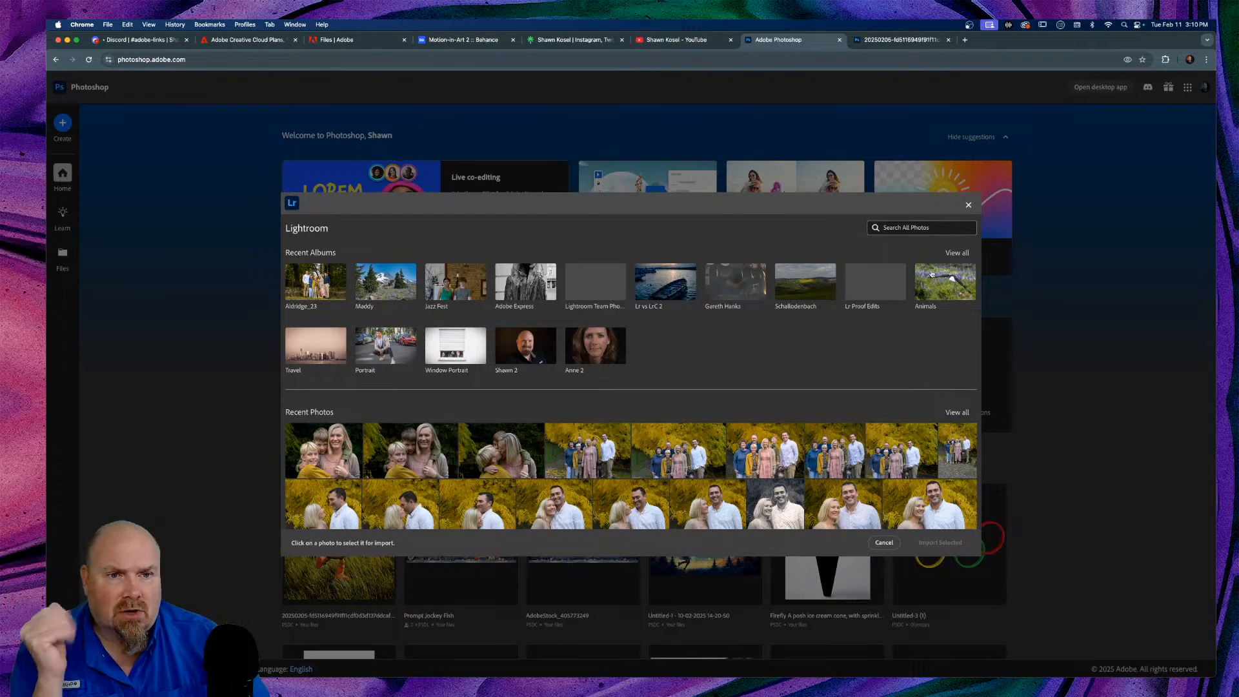
pyautogui.click(930, 275)
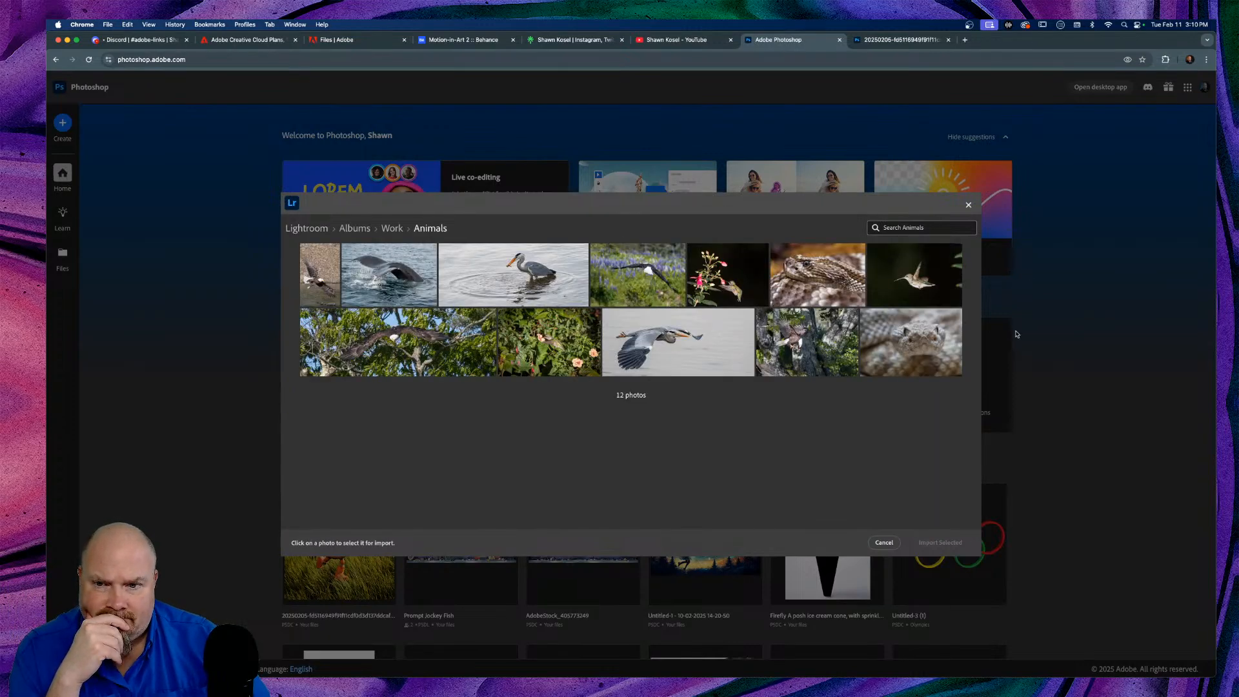
pyautogui.click(644, 276)
pyautogui.click(965, 544)
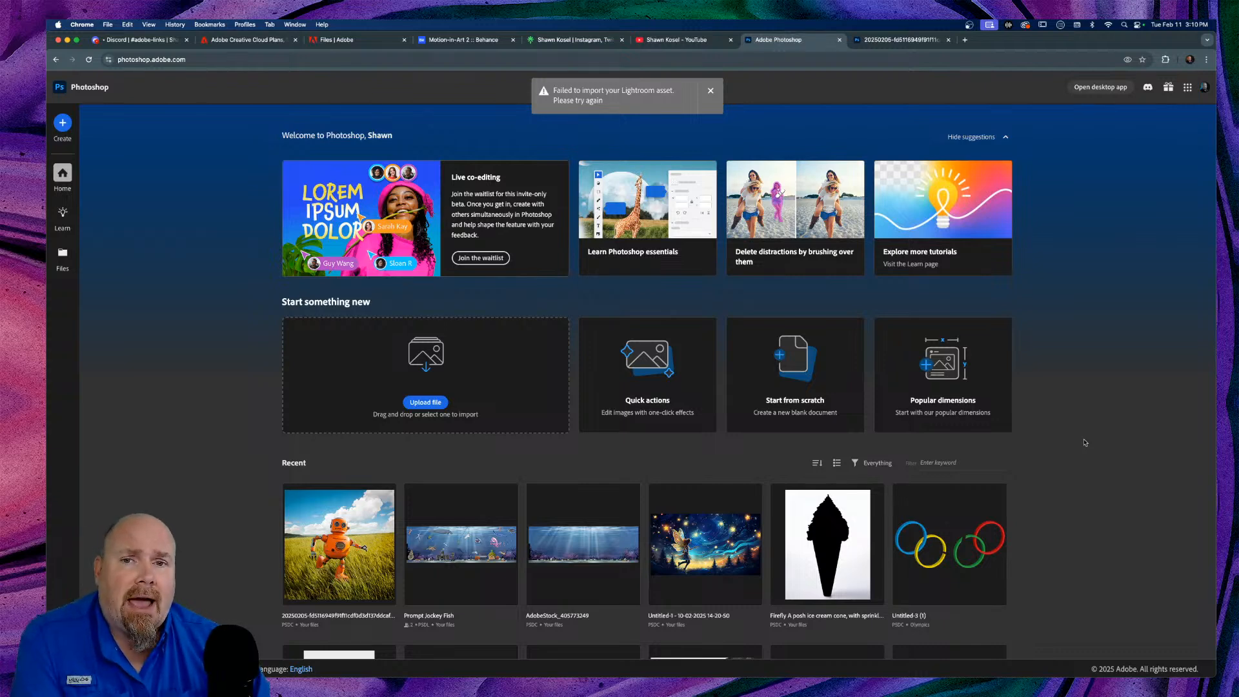
# Step: Reopen the Lightroom photo import, then bring up the Creative Cloud desktop app
pyautogui.click(421, 411)
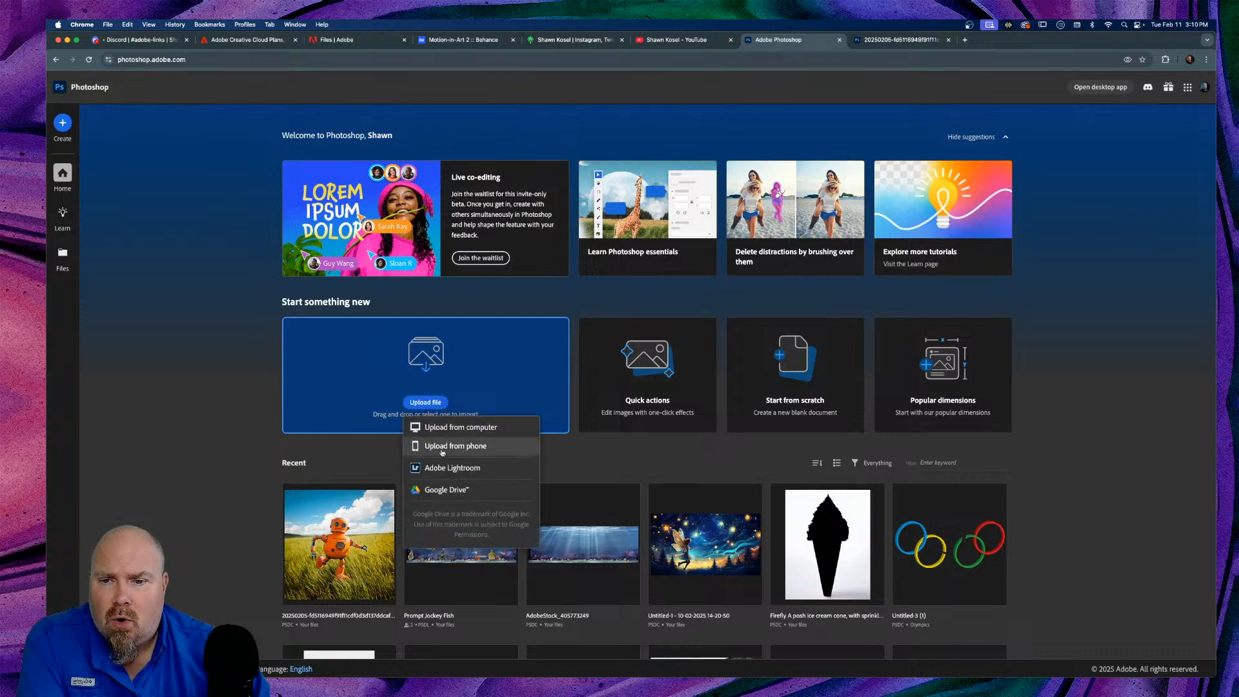
pyautogui.click(452, 468)
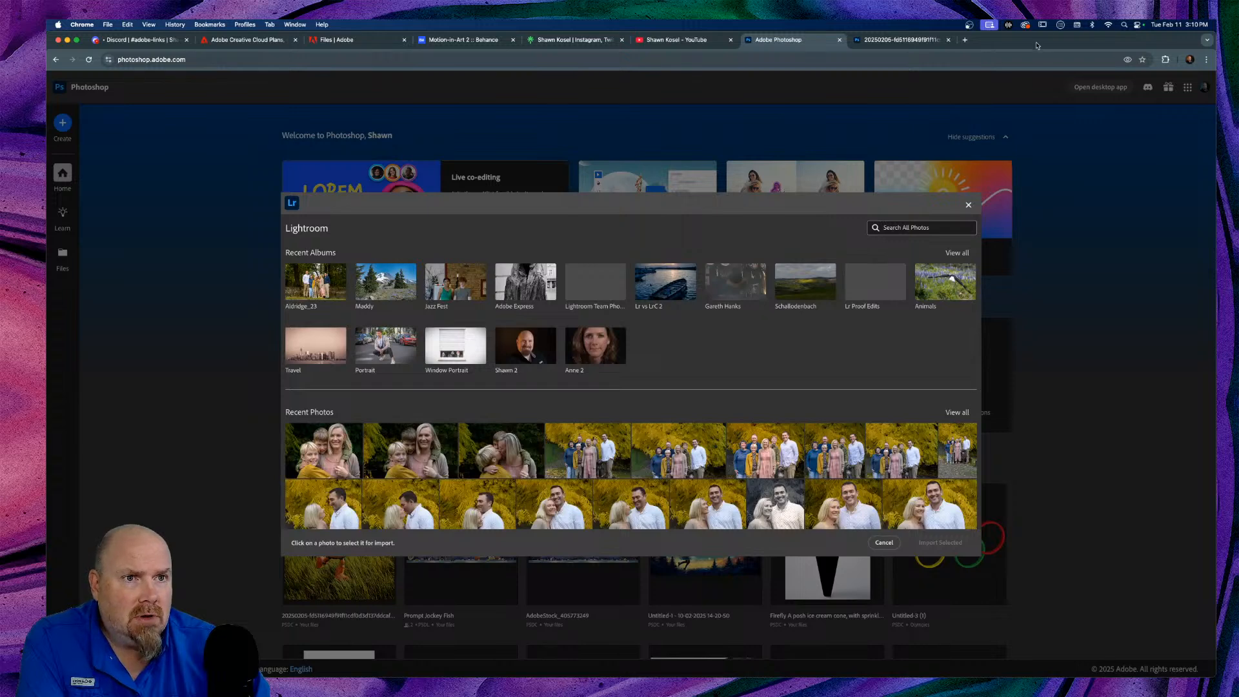
pyautogui.click(1025, 25)
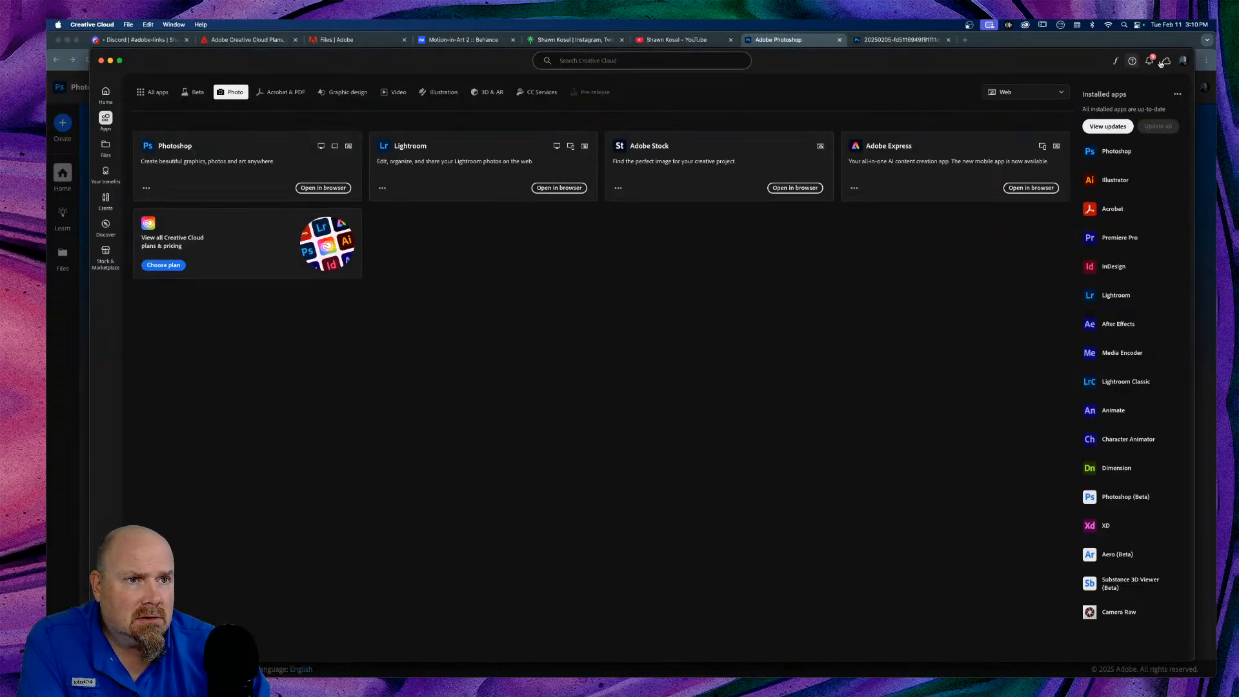
# Step: View Creative Cloud storage and library sync, close the app, and cancel the Lightroom import
pyautogui.click(1167, 61)
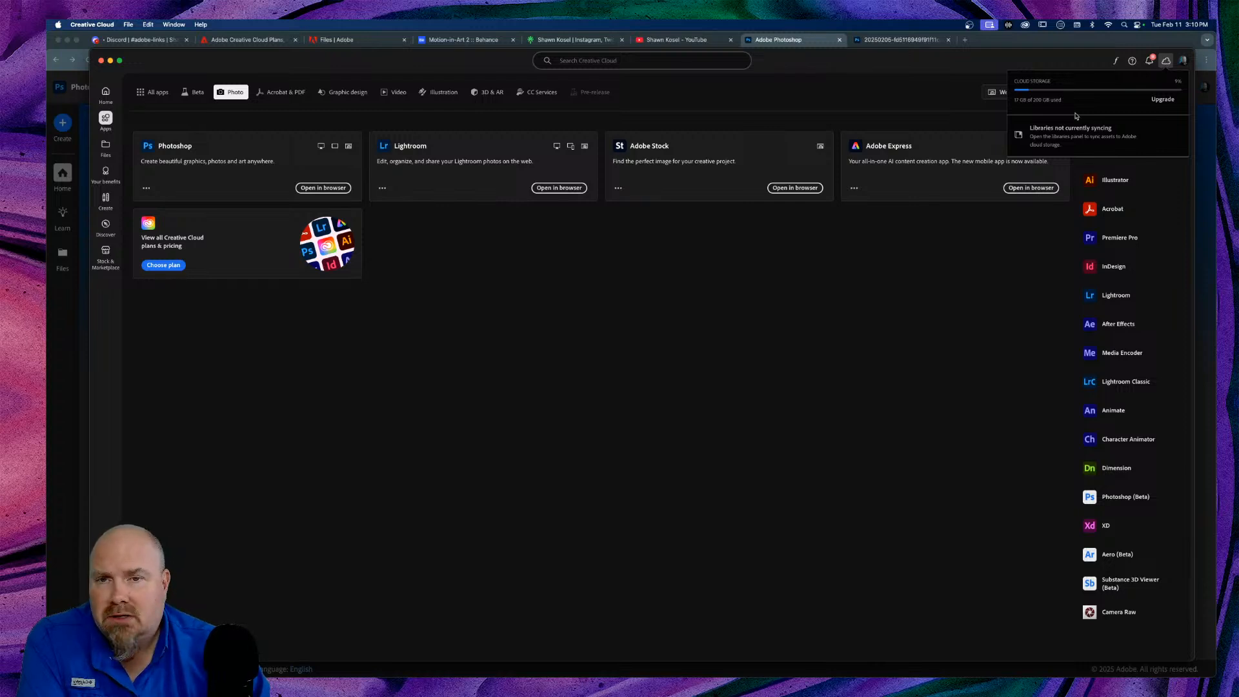
pyautogui.click(101, 60)
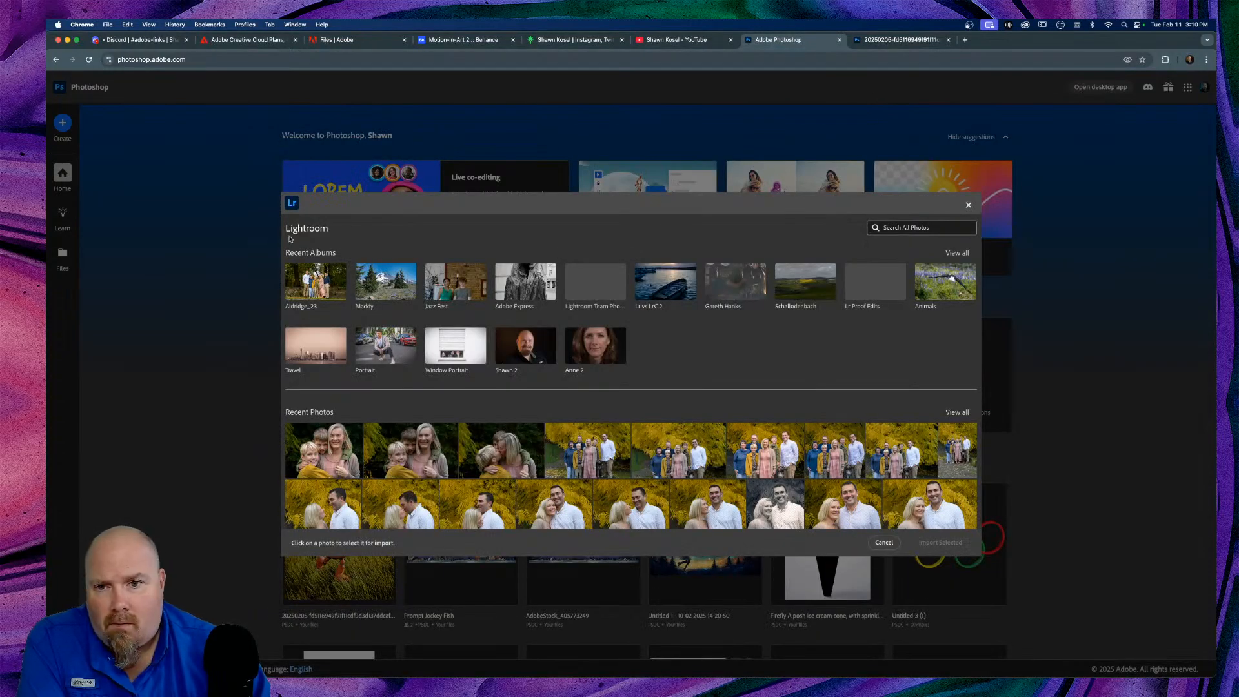
pyautogui.click(885, 543)
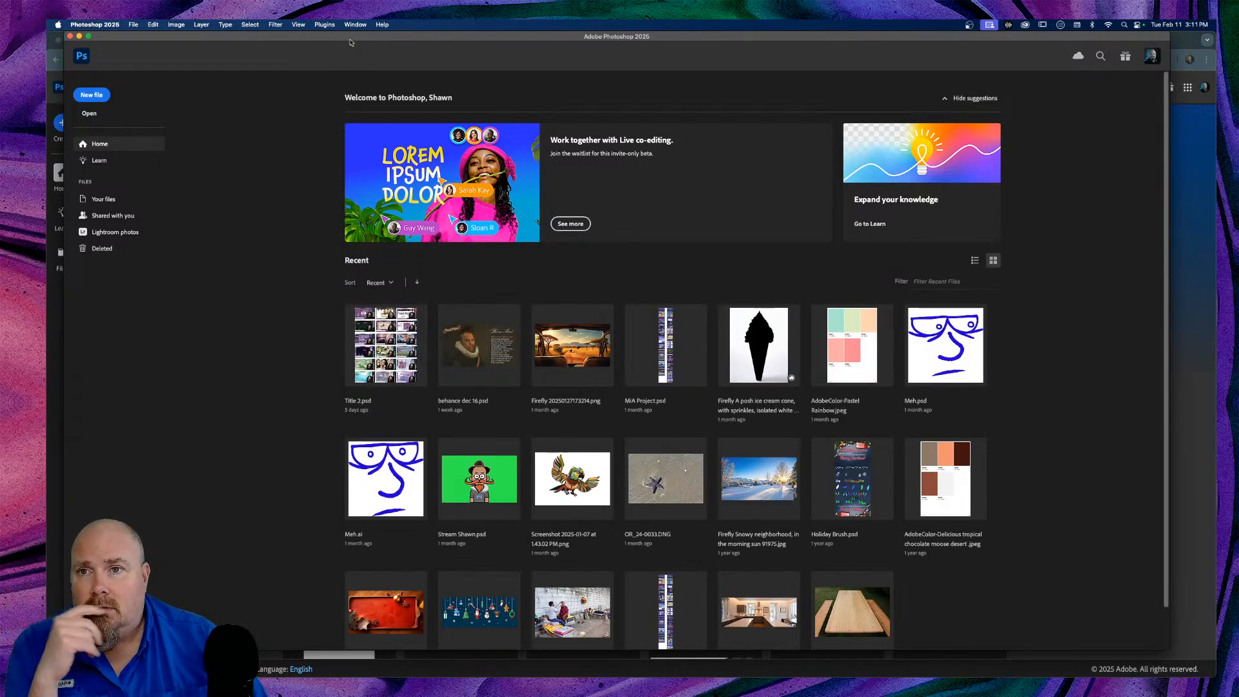
# Step: Maximise Photoshop 2025, enter the empty workspace, and browse the Creative Cloud Libraries photos
pyautogui.doubleClick(350, 38)
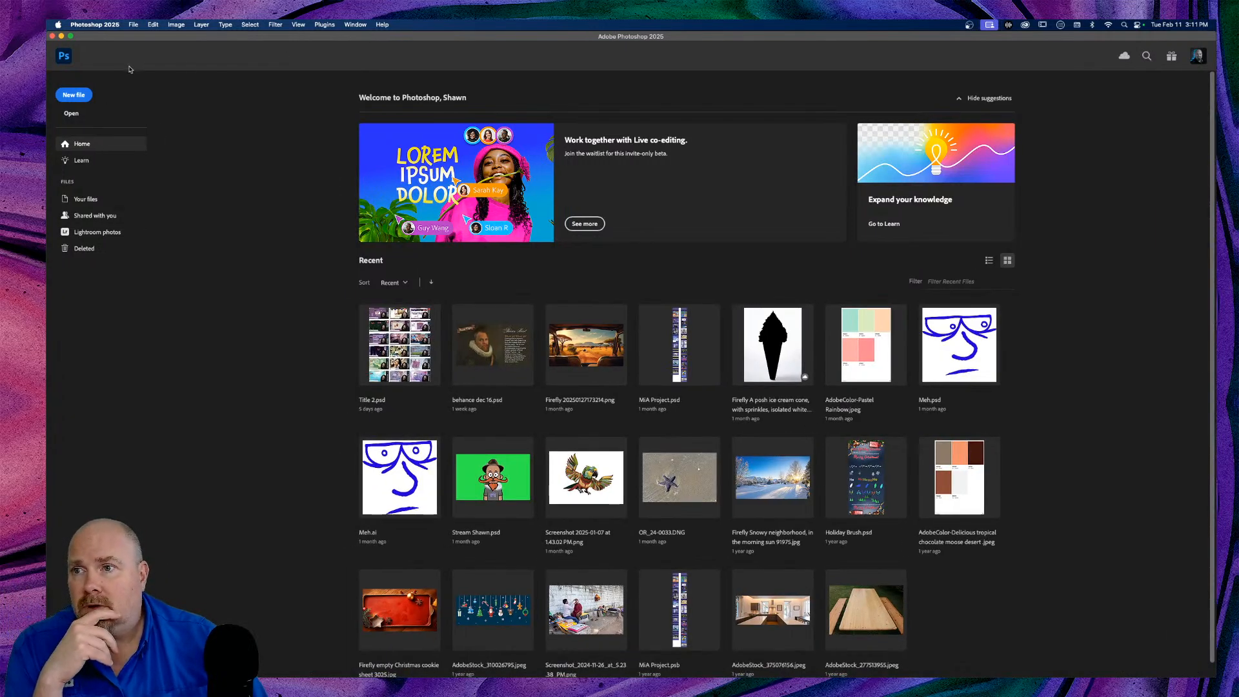
pyautogui.click(61, 58)
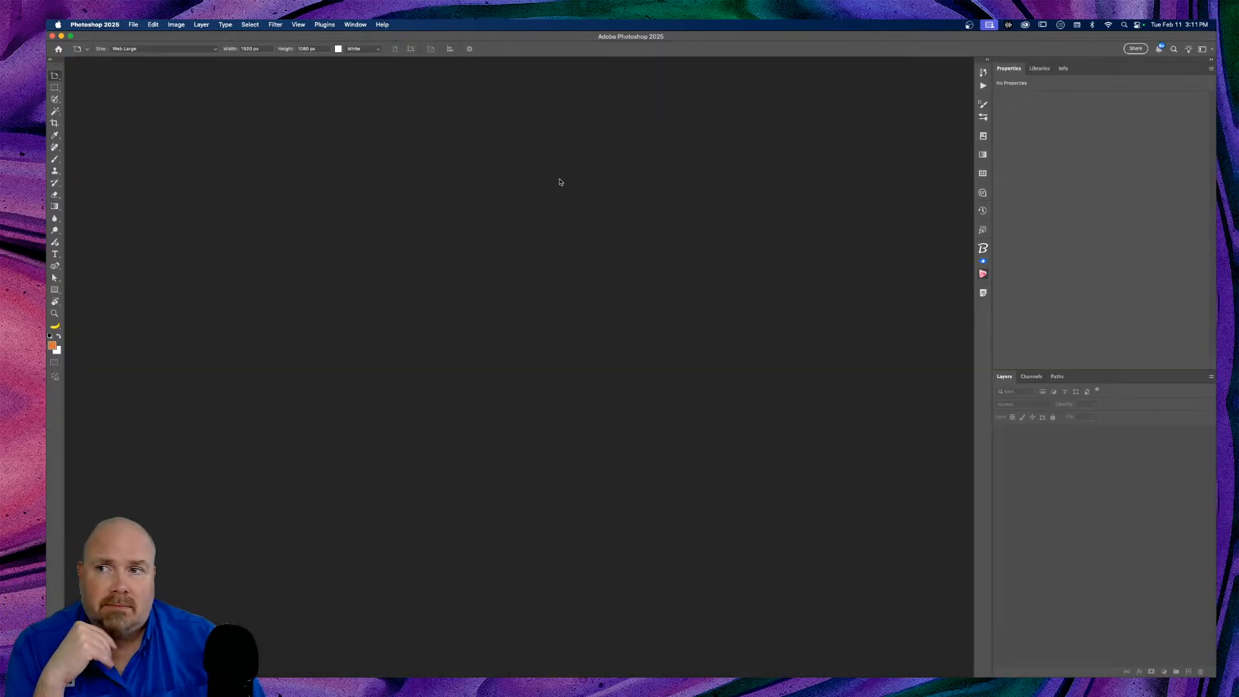
pyautogui.click(1040, 69)
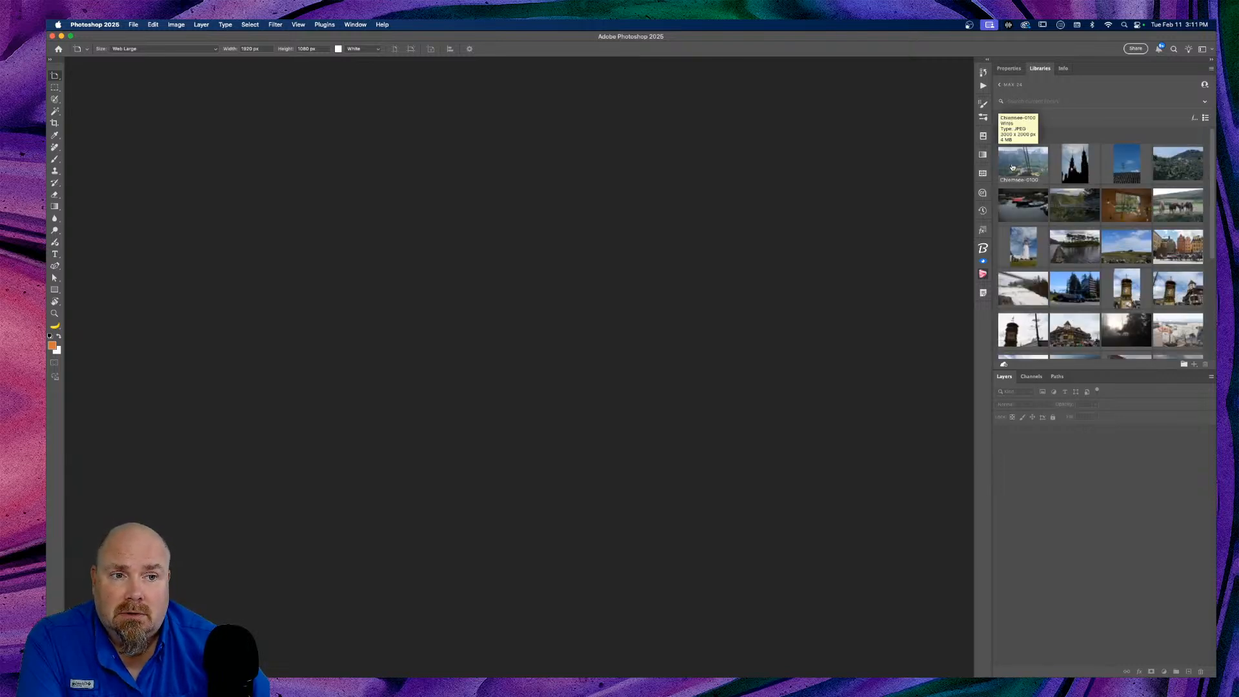
pyautogui.scroll(-2, 1033, 207)
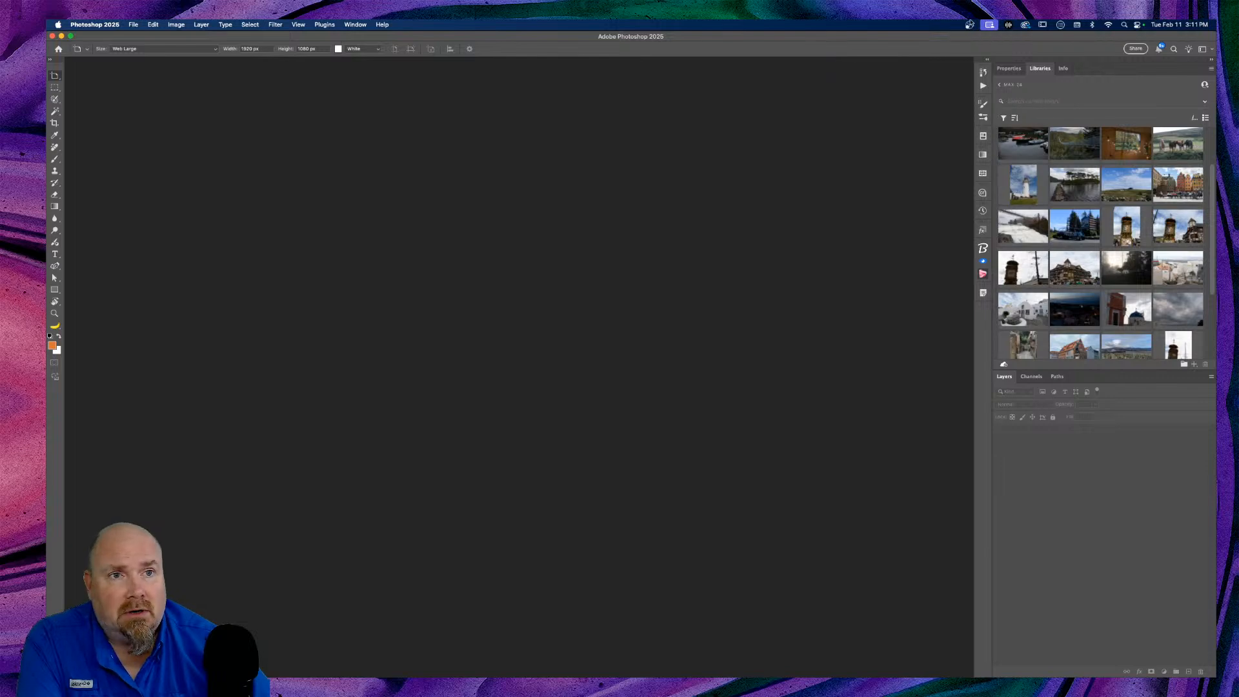
# Step: Open and close Creative Cloud, quit Photoshop 2025, and return to Chrome
pyautogui.click(1026, 26)
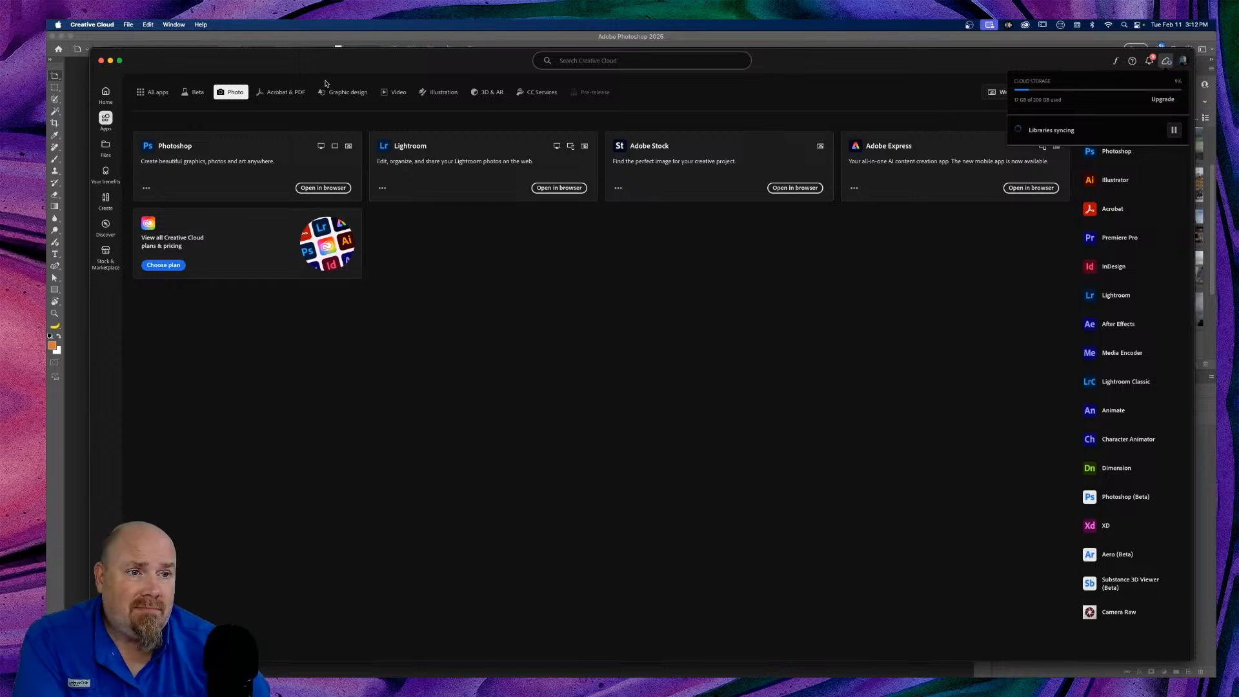
pyautogui.click(102, 61)
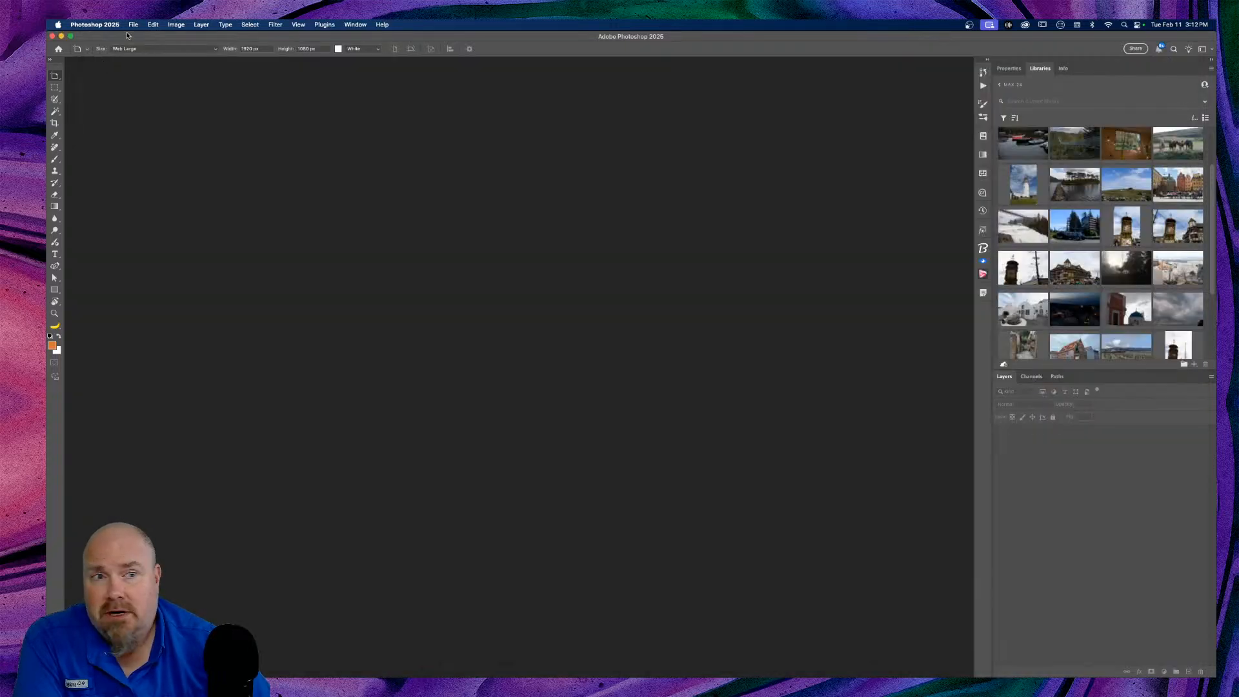
pyautogui.click(97, 25)
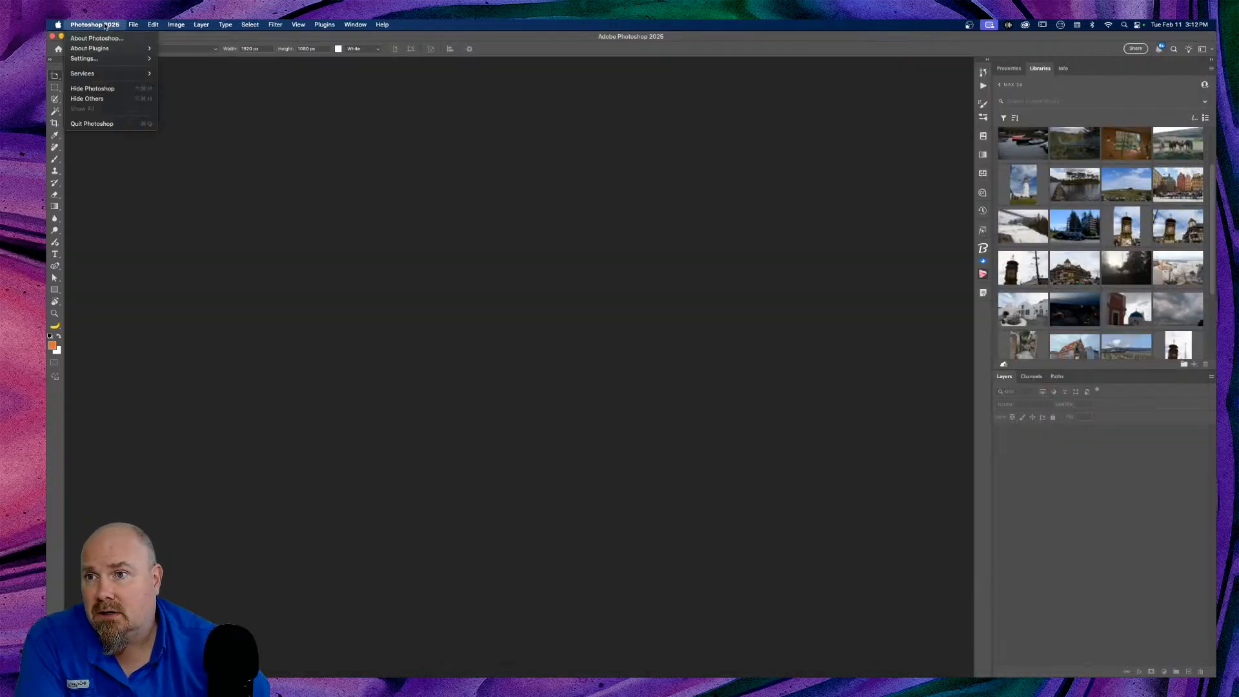
pyautogui.click(111, 124)
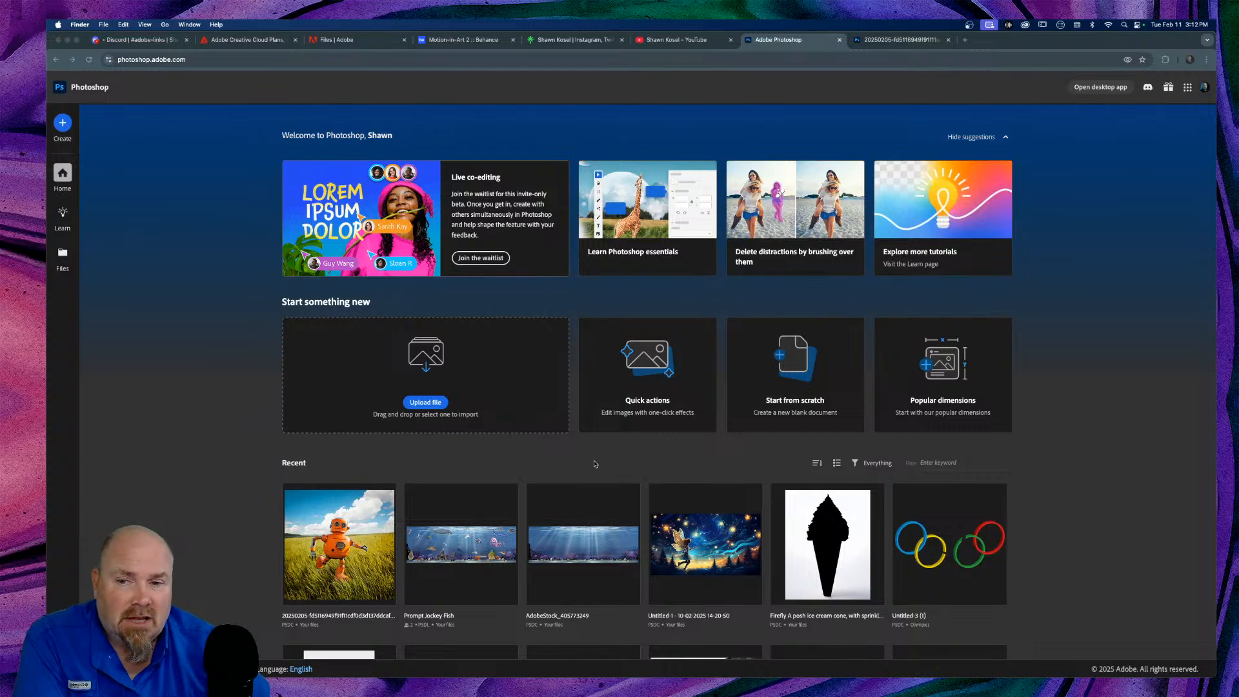
pyautogui.click(423, 404)
pyautogui.click(421, 404)
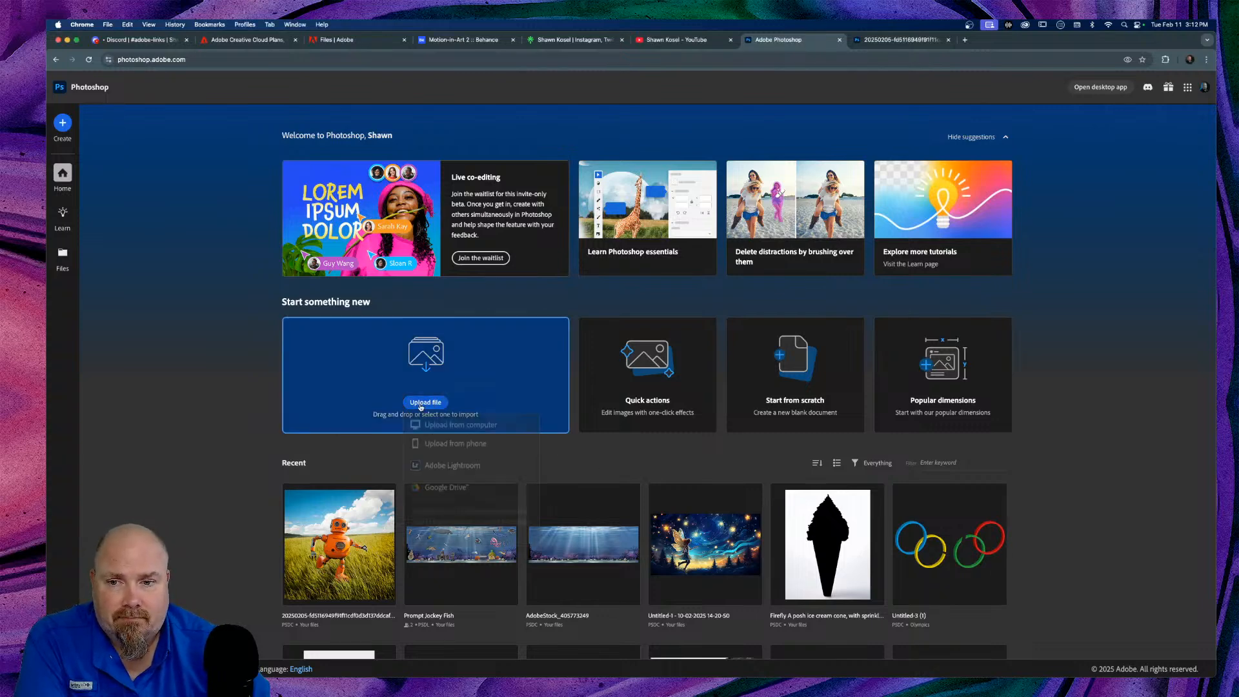
pyautogui.click(444, 470)
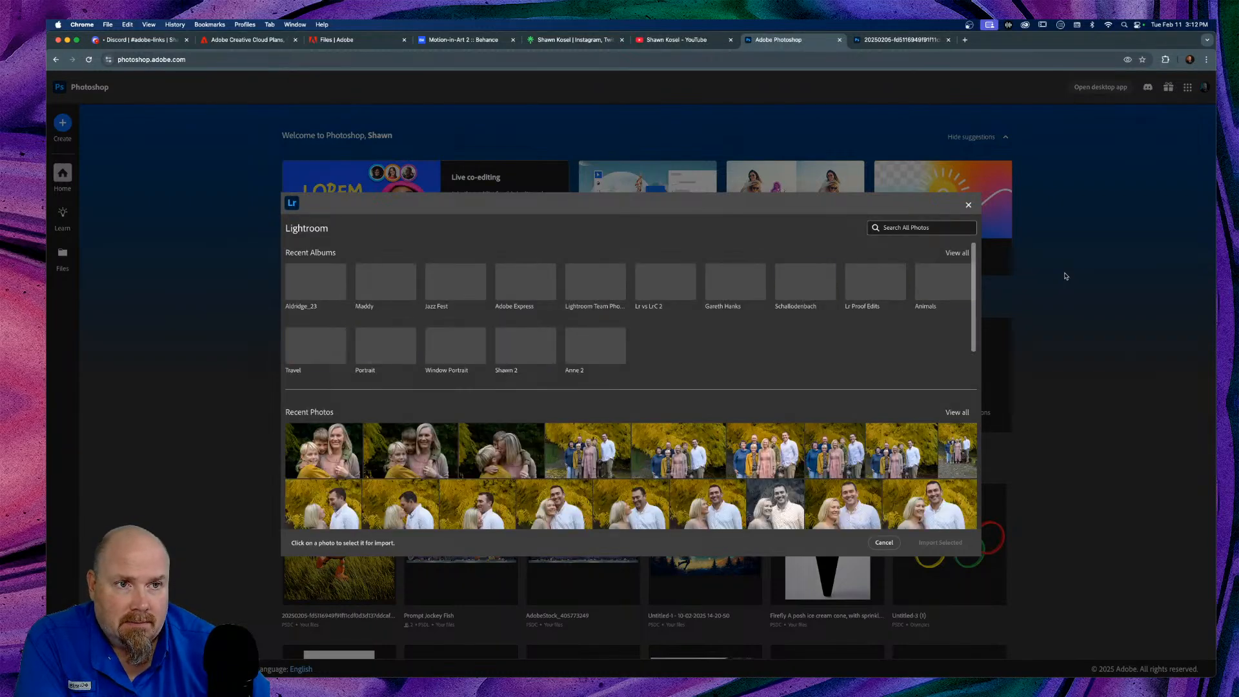
pyautogui.click(939, 292)
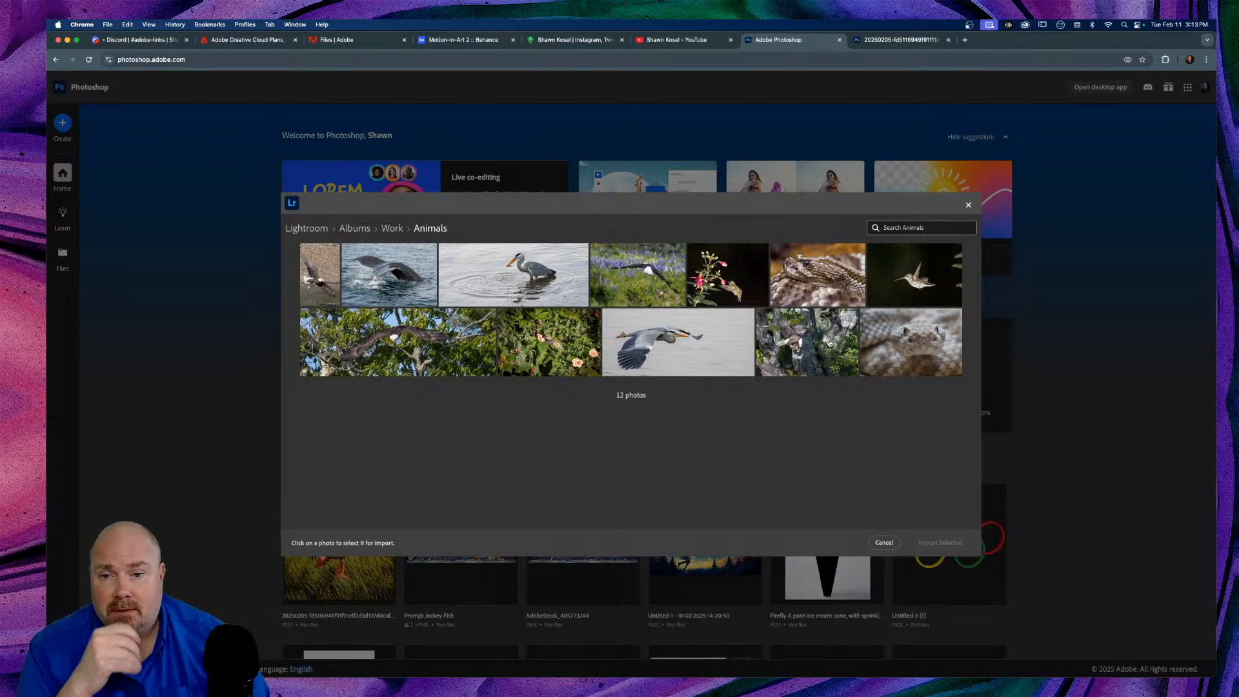
pyautogui.click(639, 281)
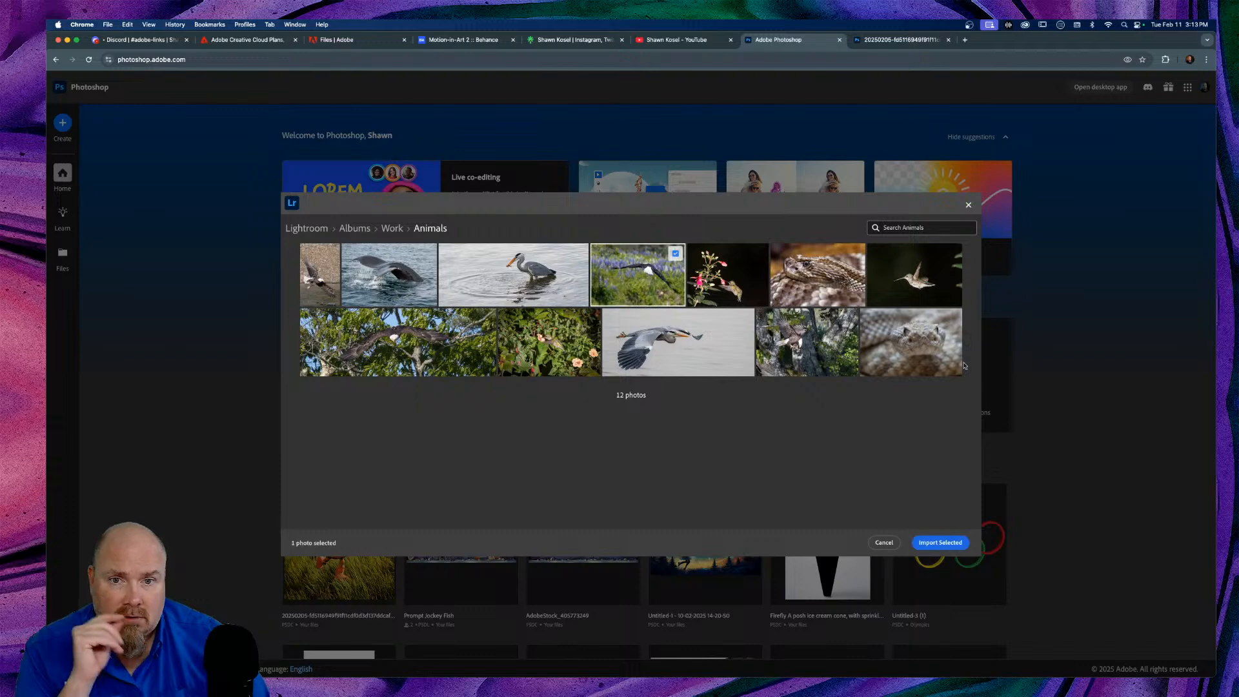
pyautogui.click(948, 542)
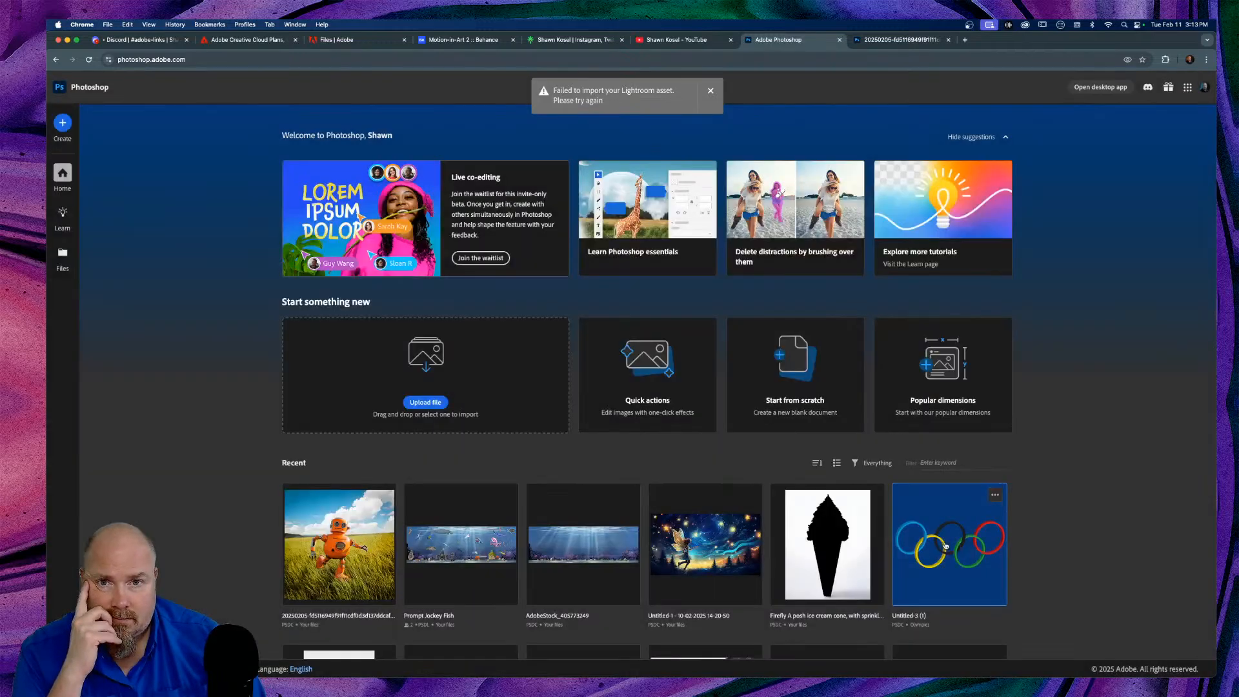
pyautogui.click(710, 91)
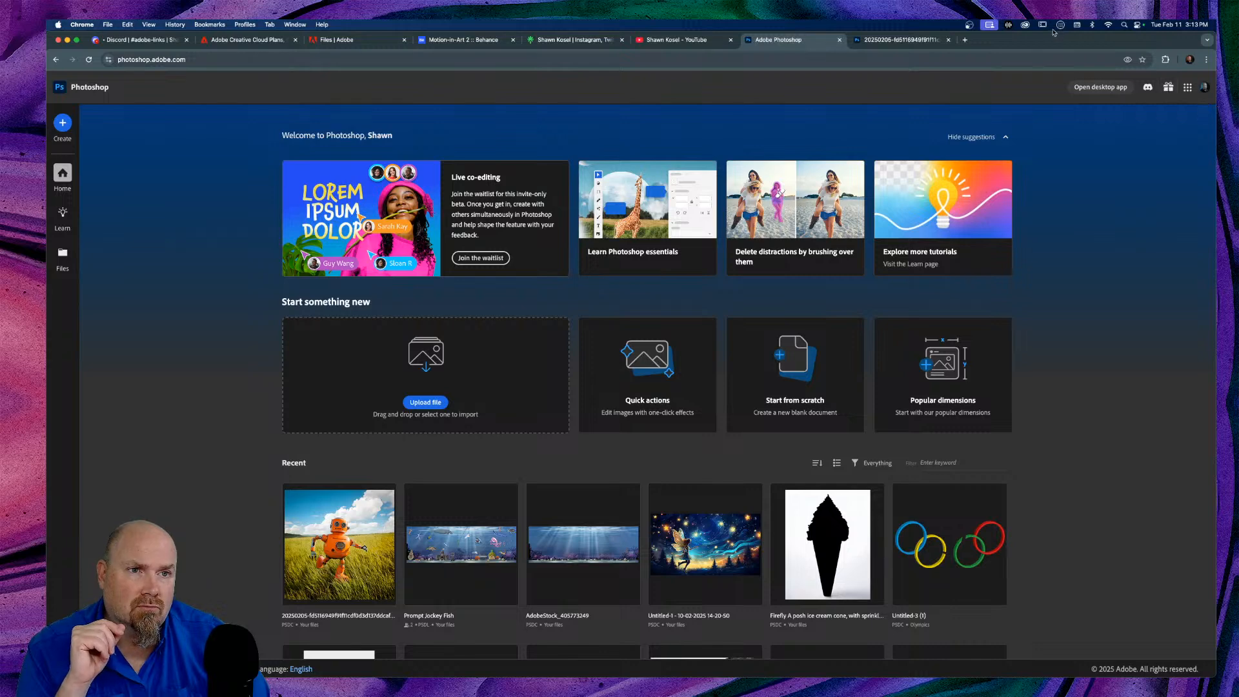
# Step: Open the Creative Cloud app from the menu bar to see storage and sync status
pyautogui.click(1025, 26)
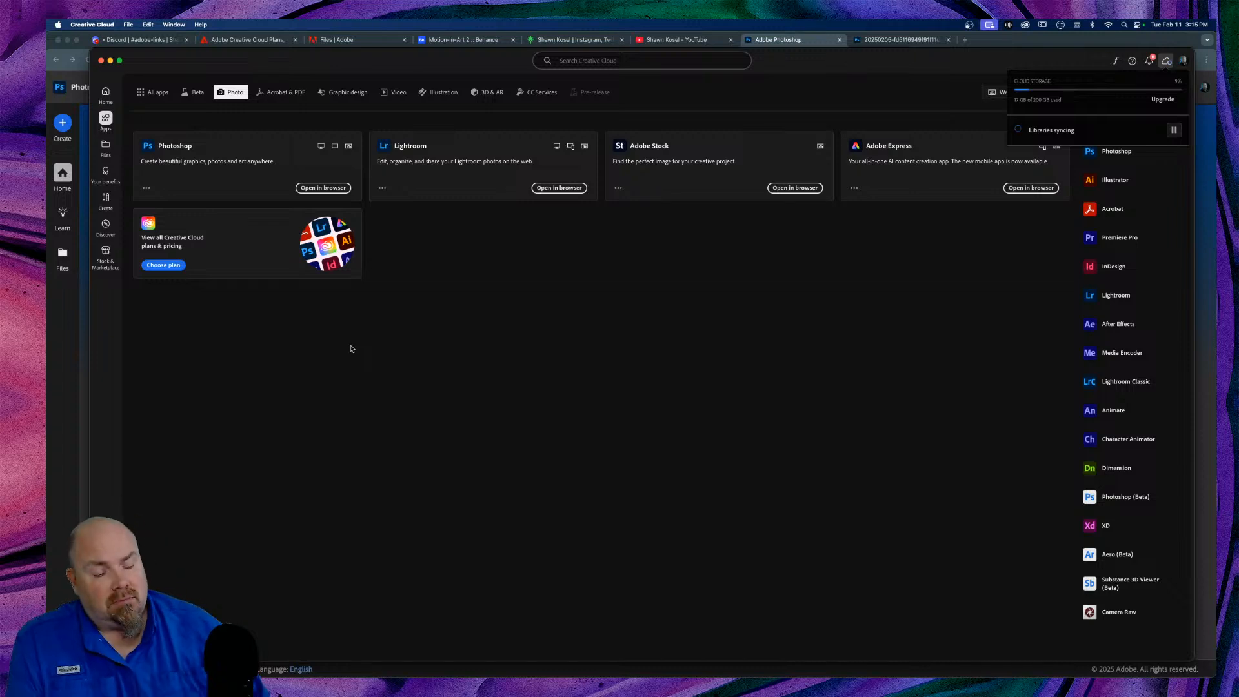
# Step: Dismiss the storage popup, filter Beta then All apps on All platforms, and return Home
pyautogui.moveTo(543, 671)
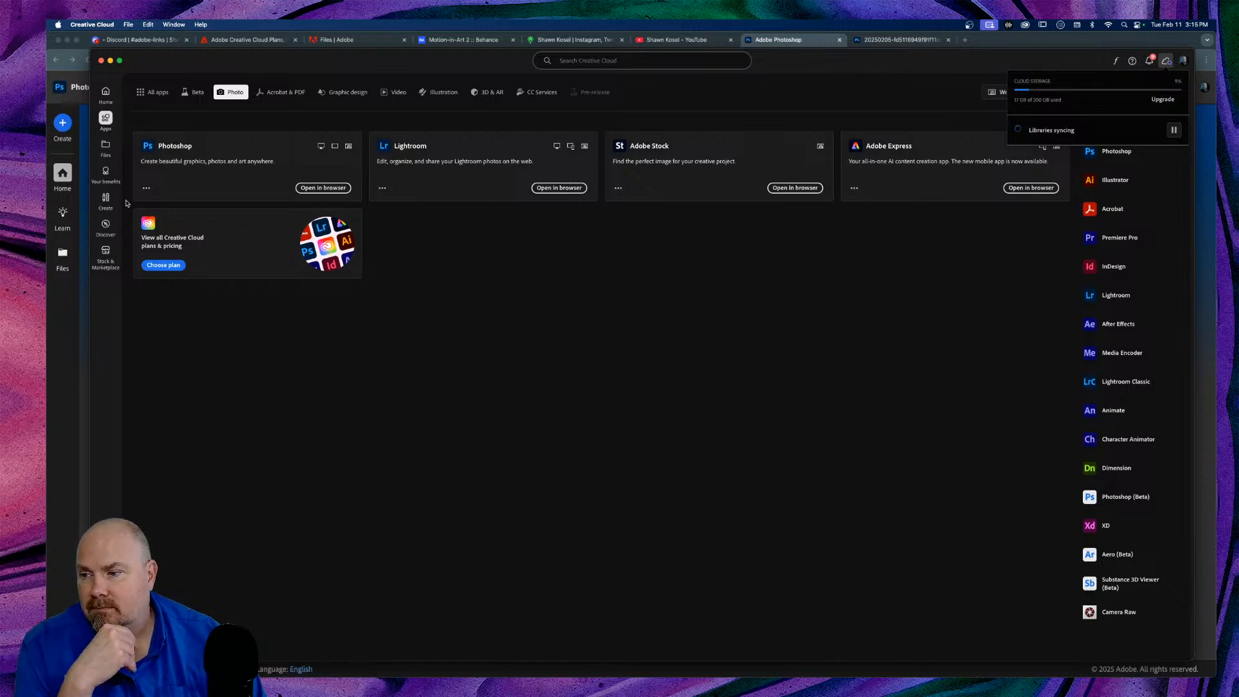
pyautogui.click(108, 120)
pyautogui.click(186, 93)
pyautogui.click(154, 92)
pyautogui.click(1015, 92)
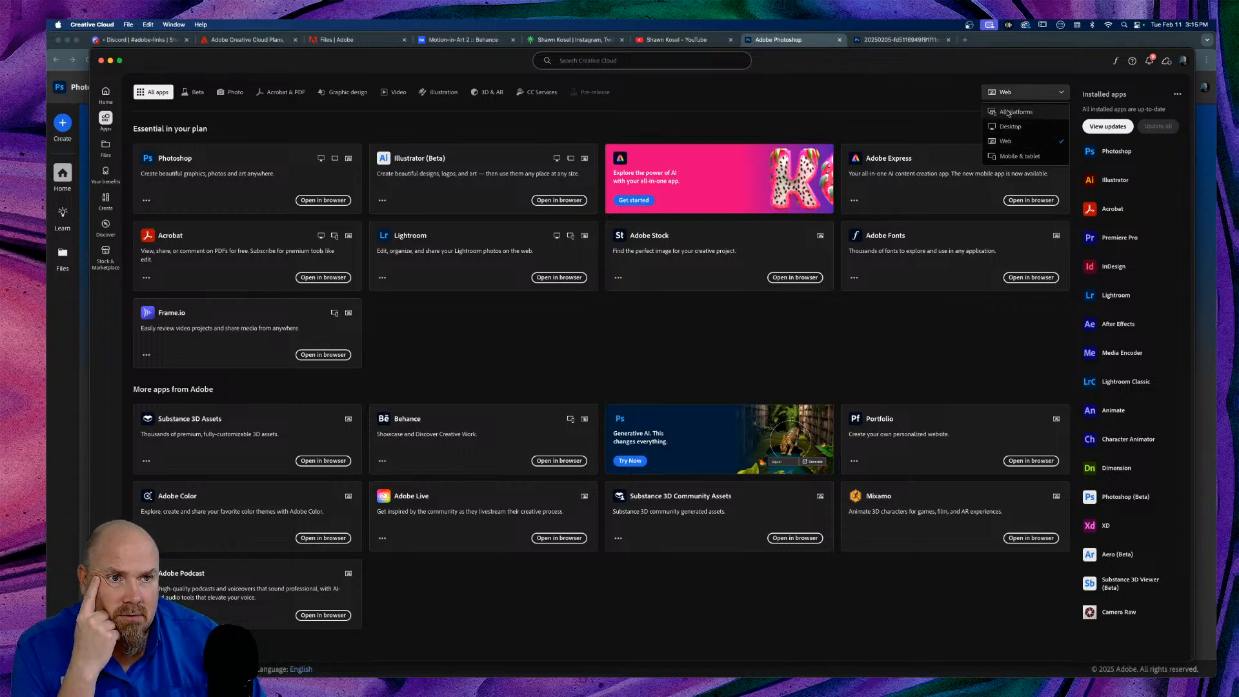
pyautogui.click(1009, 112)
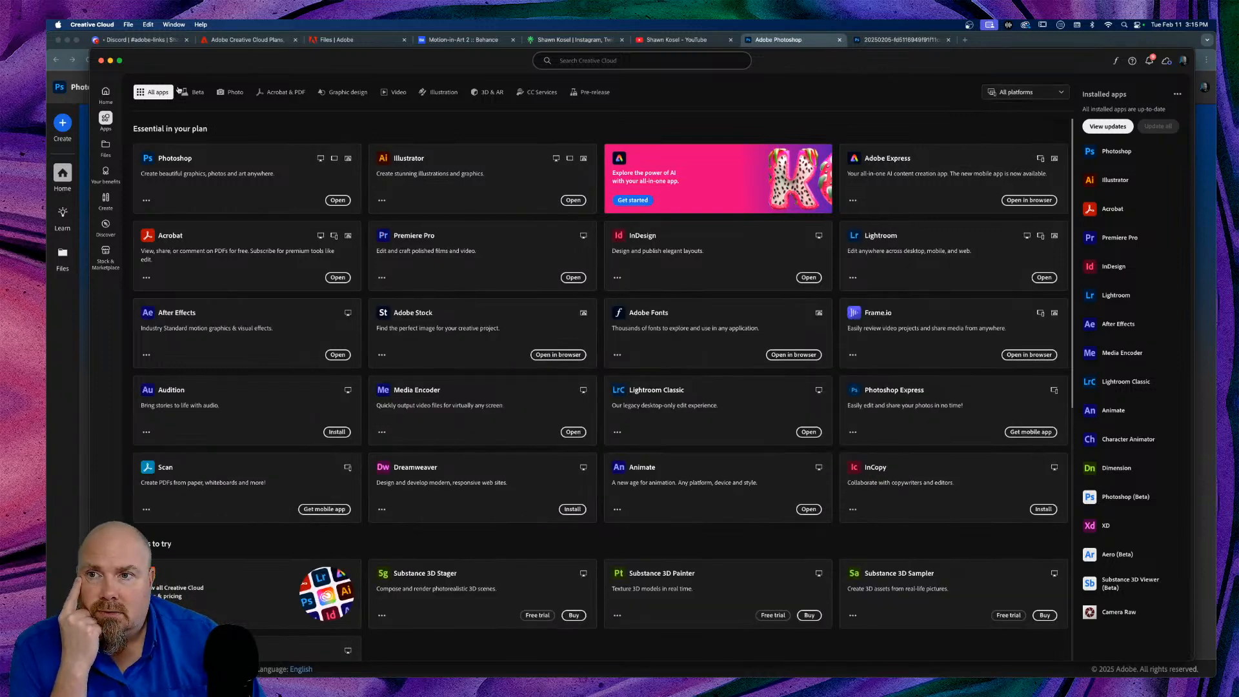
pyautogui.click(107, 94)
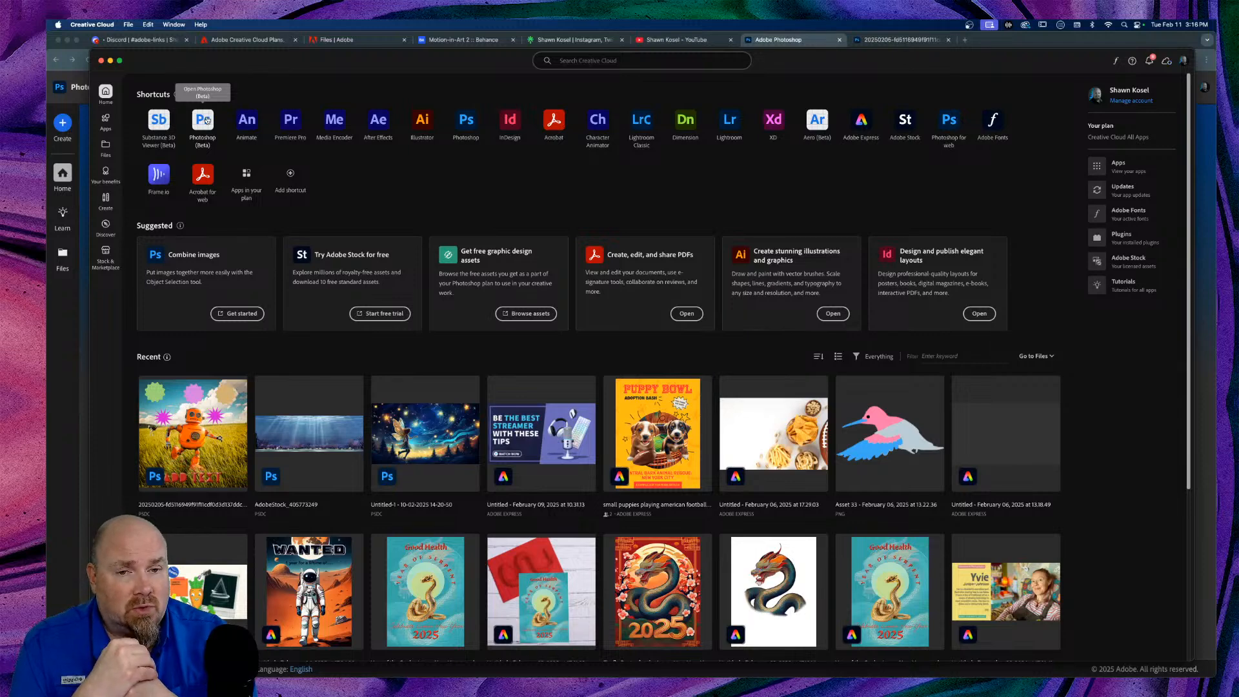
# Step: Launch Photoshop (Beta) from its shortcut on the Creative Cloud Home page
pyautogui.click(203, 120)
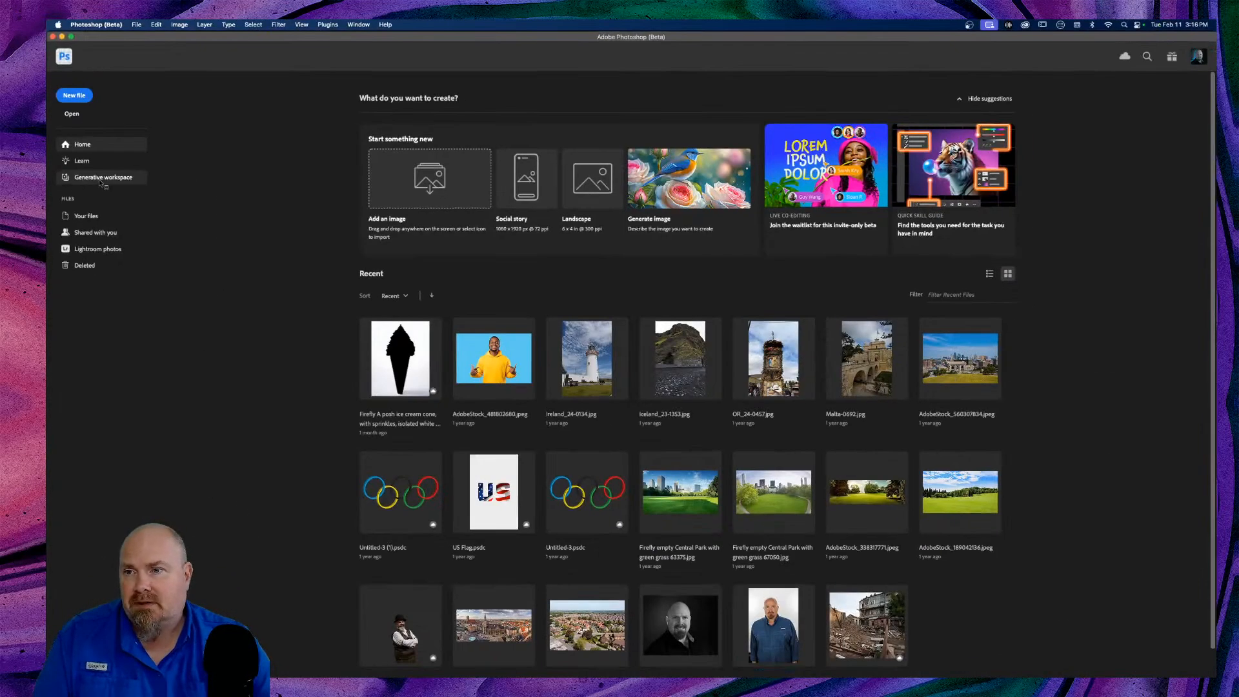
# Step: Open Generative workspace from the Photoshop (Beta) home screen sidebar
pyautogui.click(196, 343)
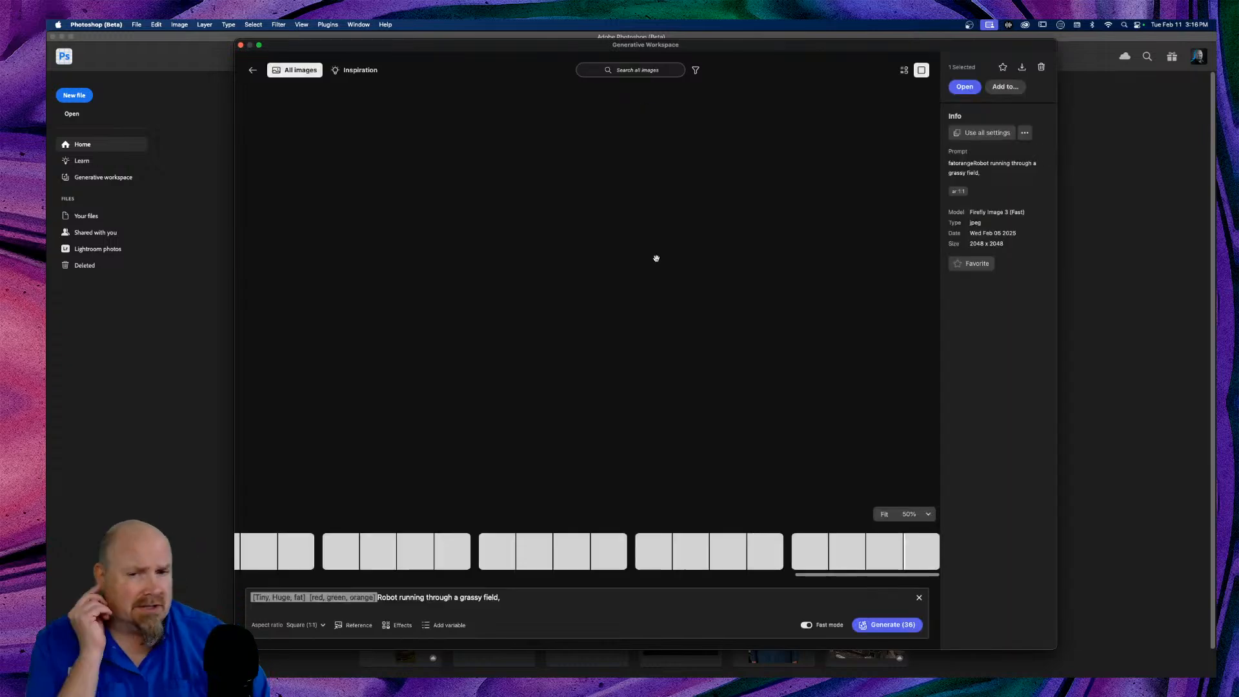
# Step: Show past generations as a grid and scroll from the robot images back to the teddy bears
pyautogui.click(905, 70)
pyautogui.scroll(10, 590, 251)
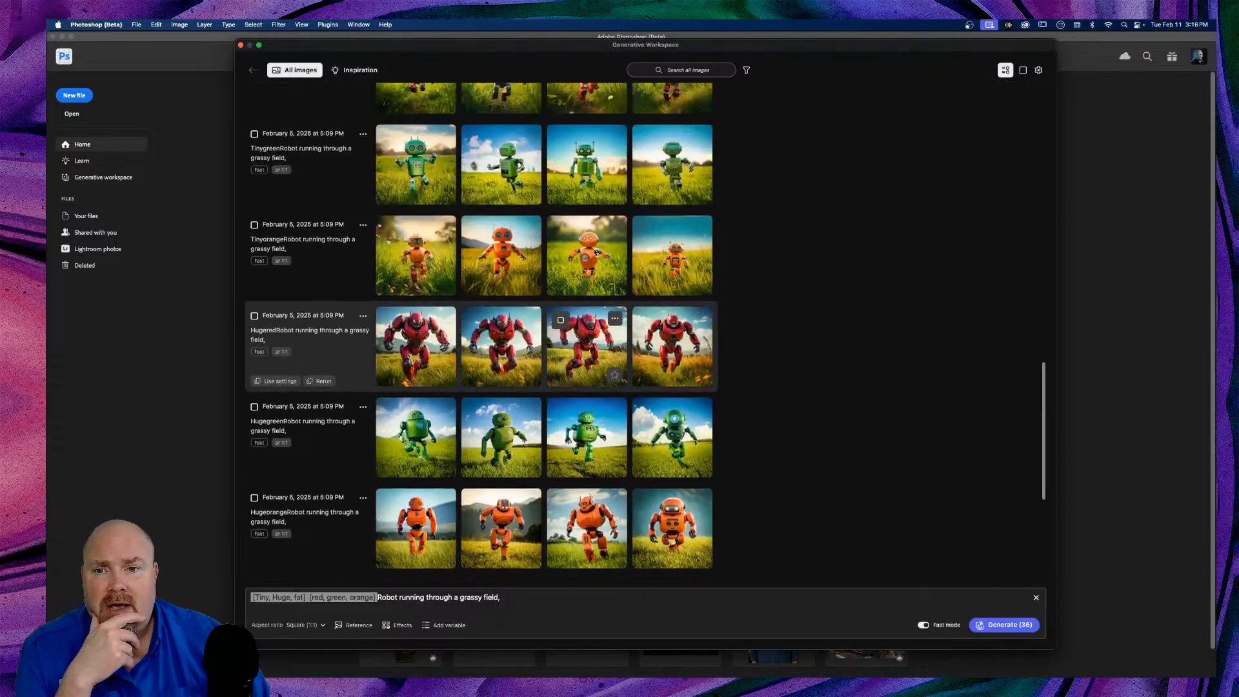
pyautogui.scroll(15, 595, 252)
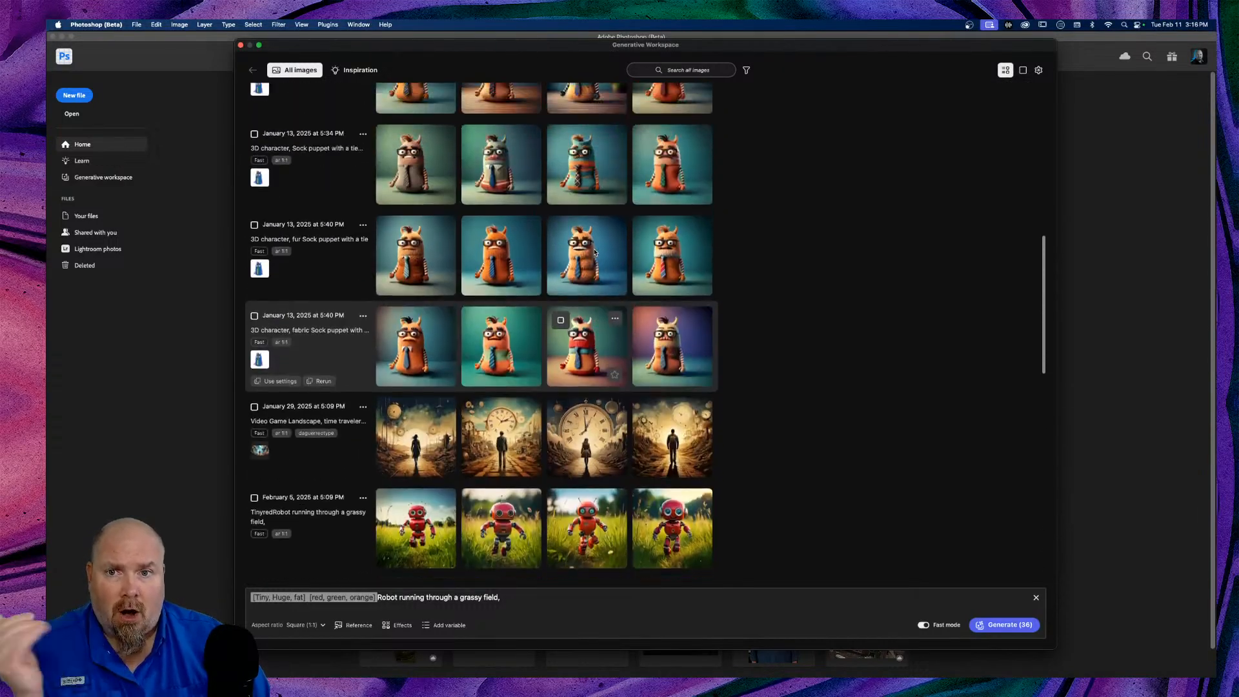
pyautogui.scroll(10, 595, 252)
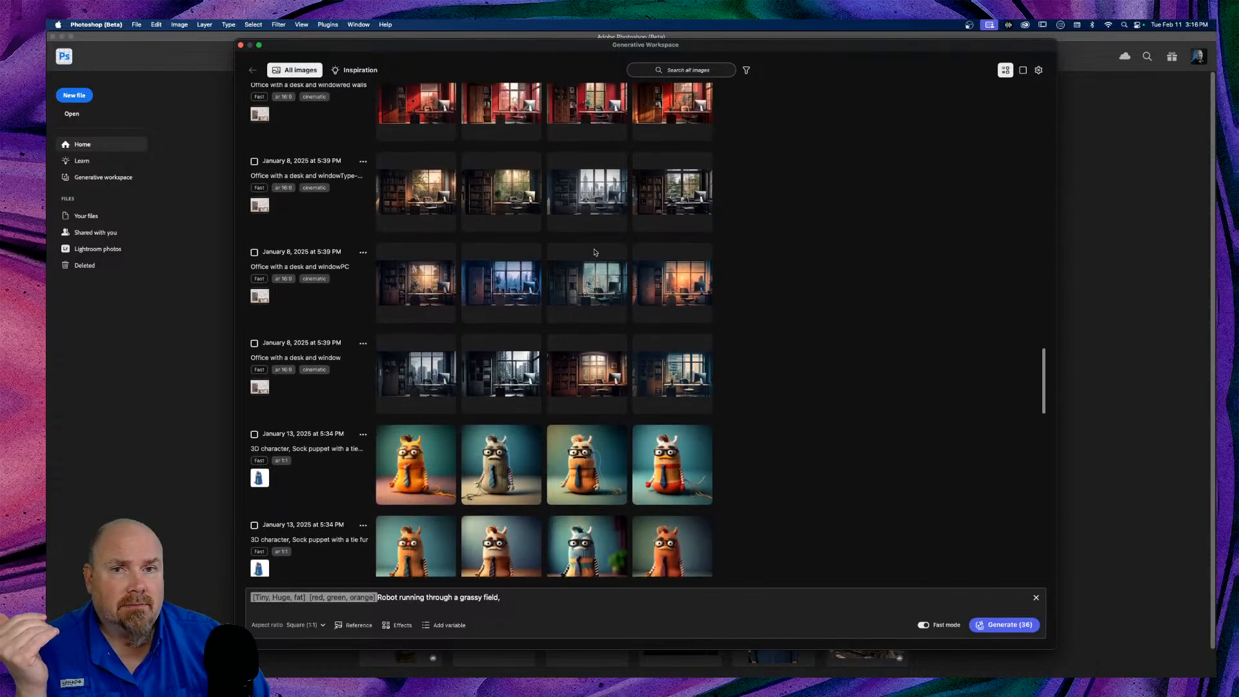
pyautogui.scroll(10, 805, 267)
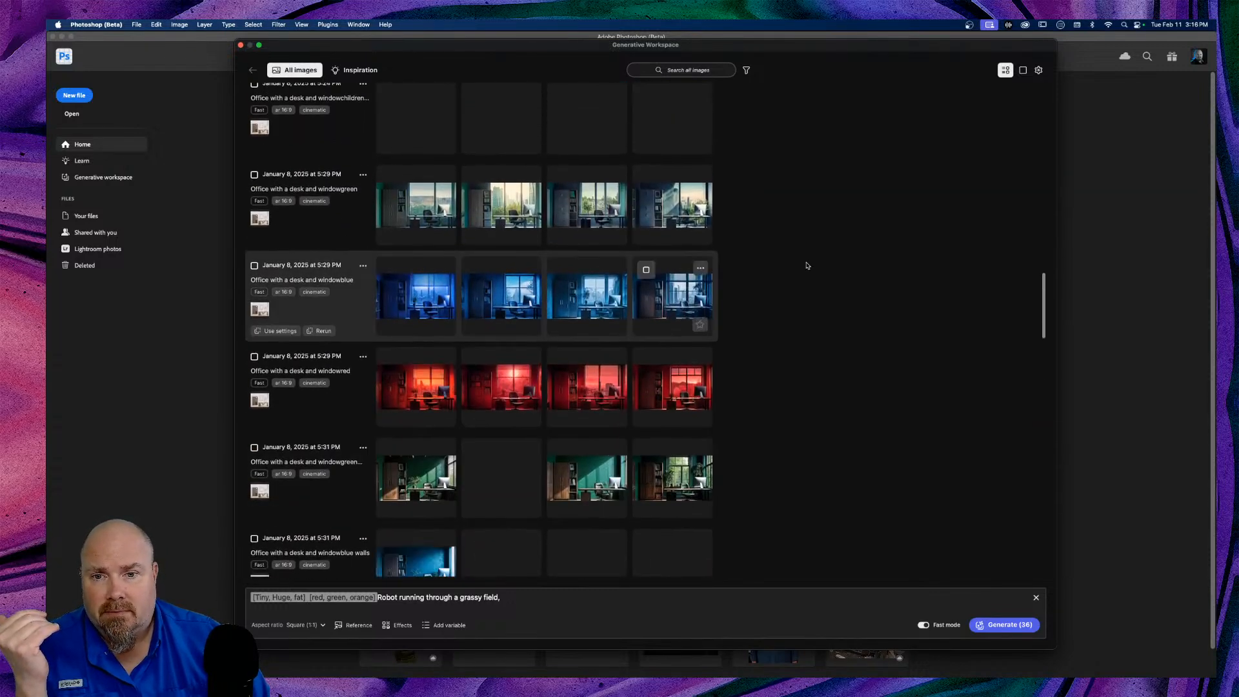
pyautogui.scroll(10, 806, 266)
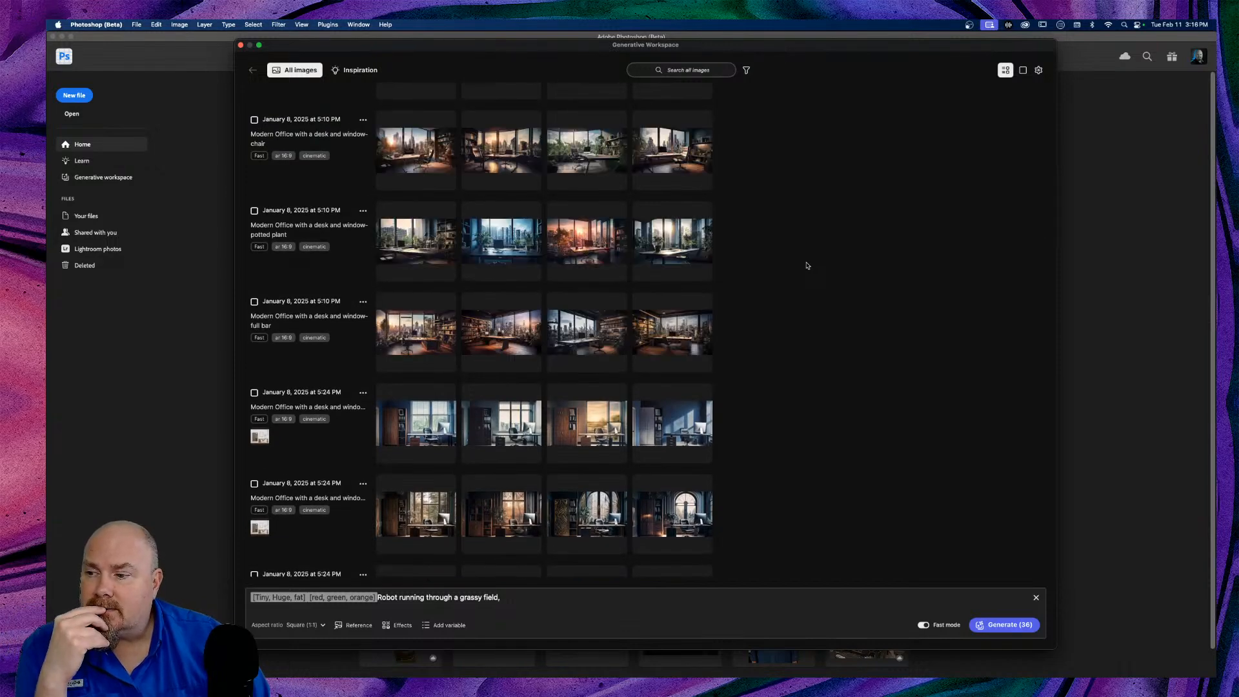
pyautogui.scroll(10, 807, 265)
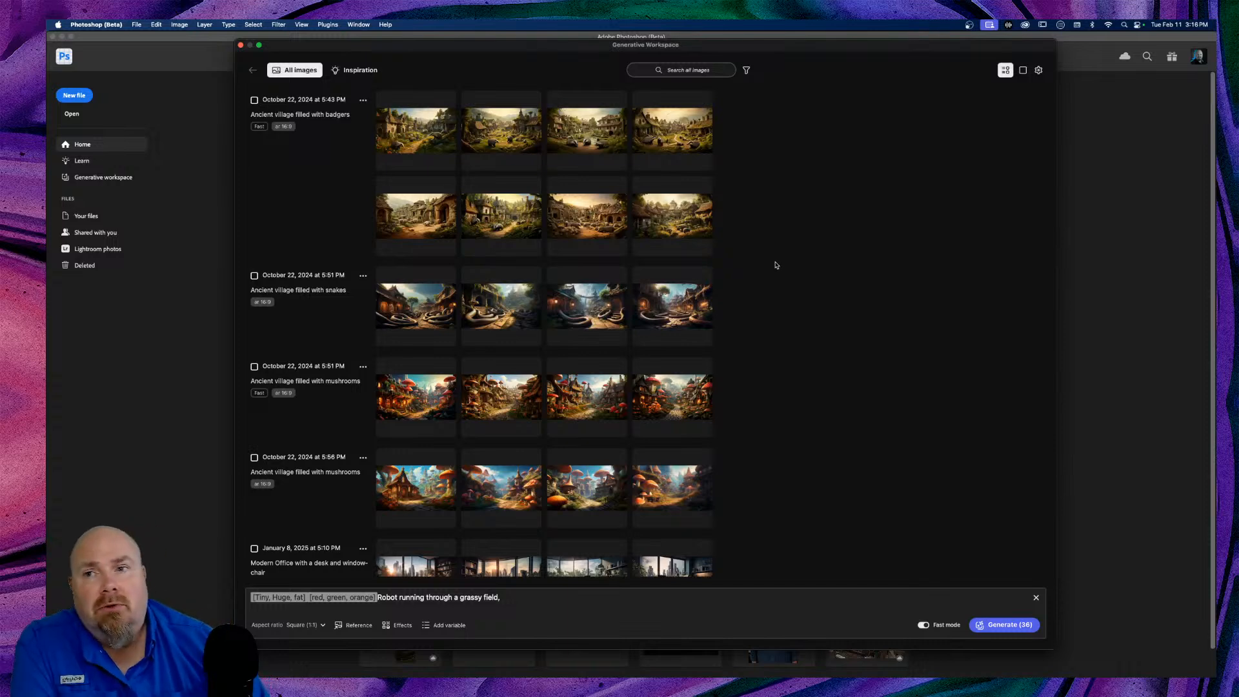
pyautogui.scroll(15, 776, 264)
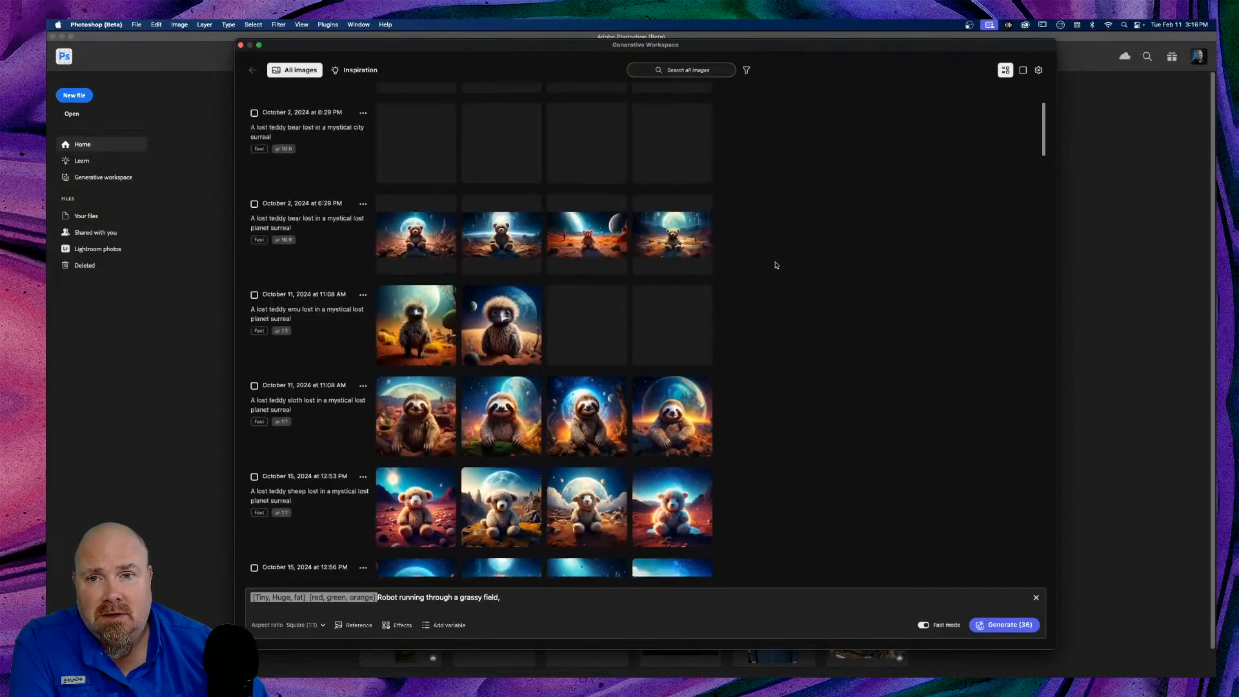
pyautogui.scroll(5, 776, 264)
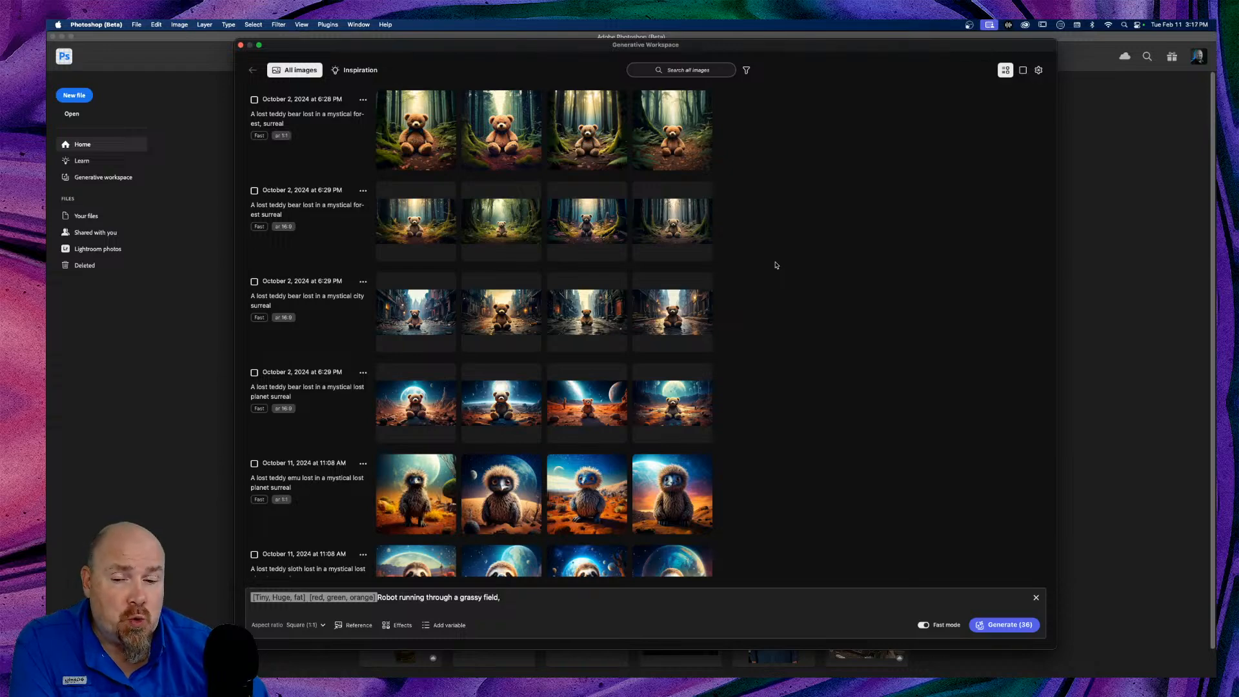
pyautogui.scroll(-20, 776, 264)
pyautogui.scroll(-3, 776, 265)
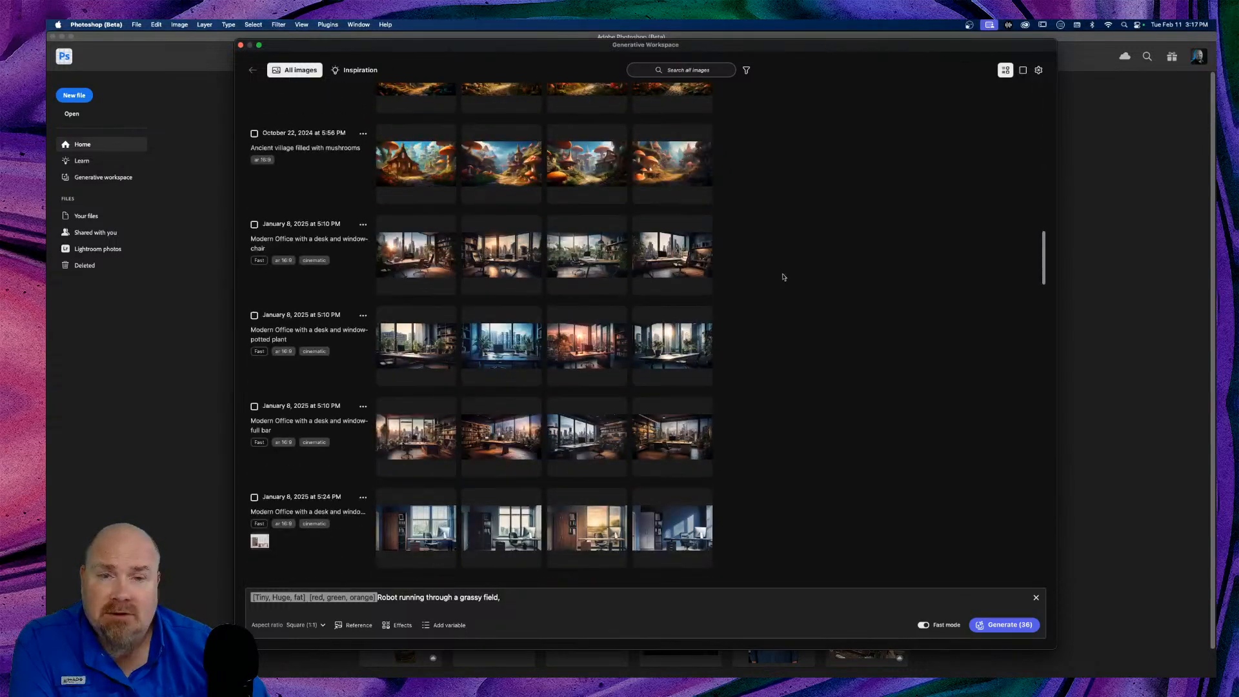
# Step: Close the Generative Workspace window and switch from the home screen to the editing workspace
pyautogui.click(241, 46)
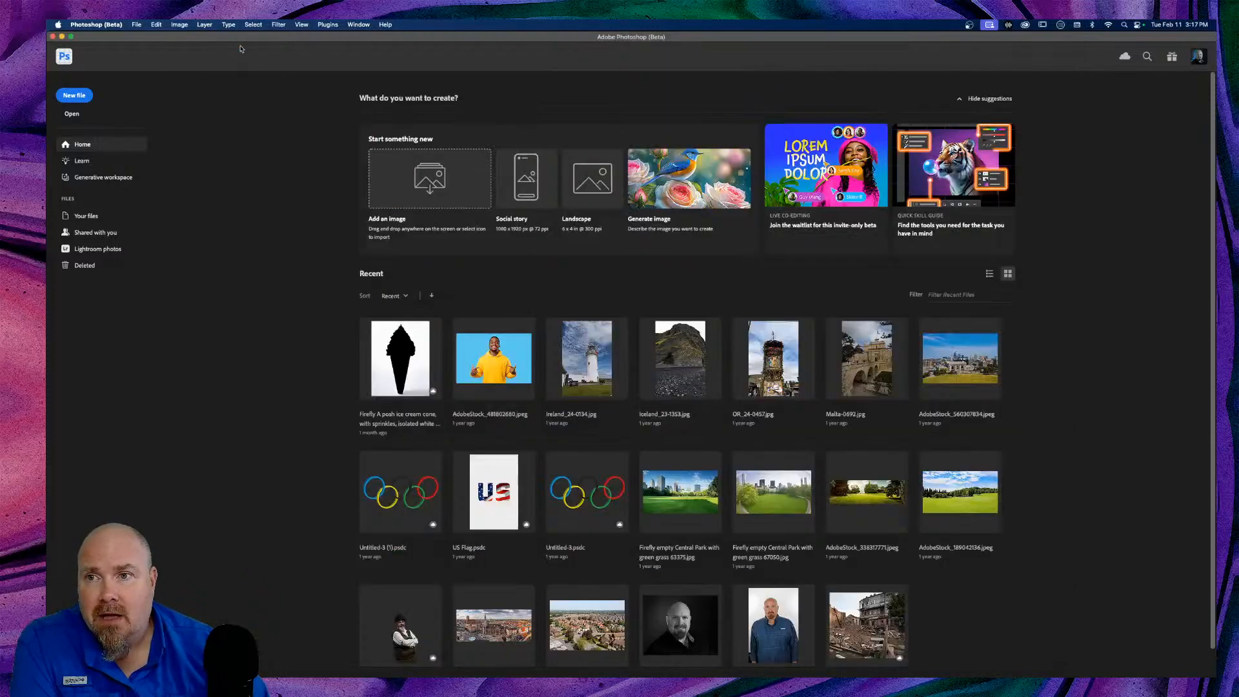
pyautogui.click(98, 26)
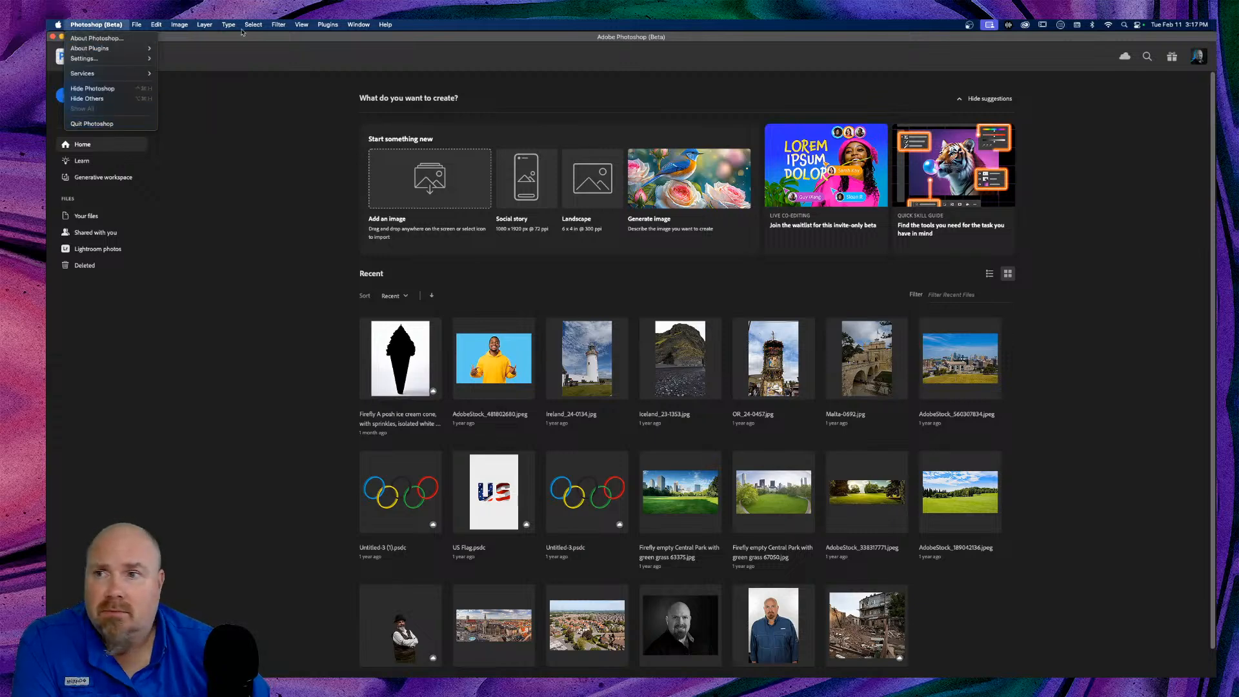
pyautogui.click(197, 40)
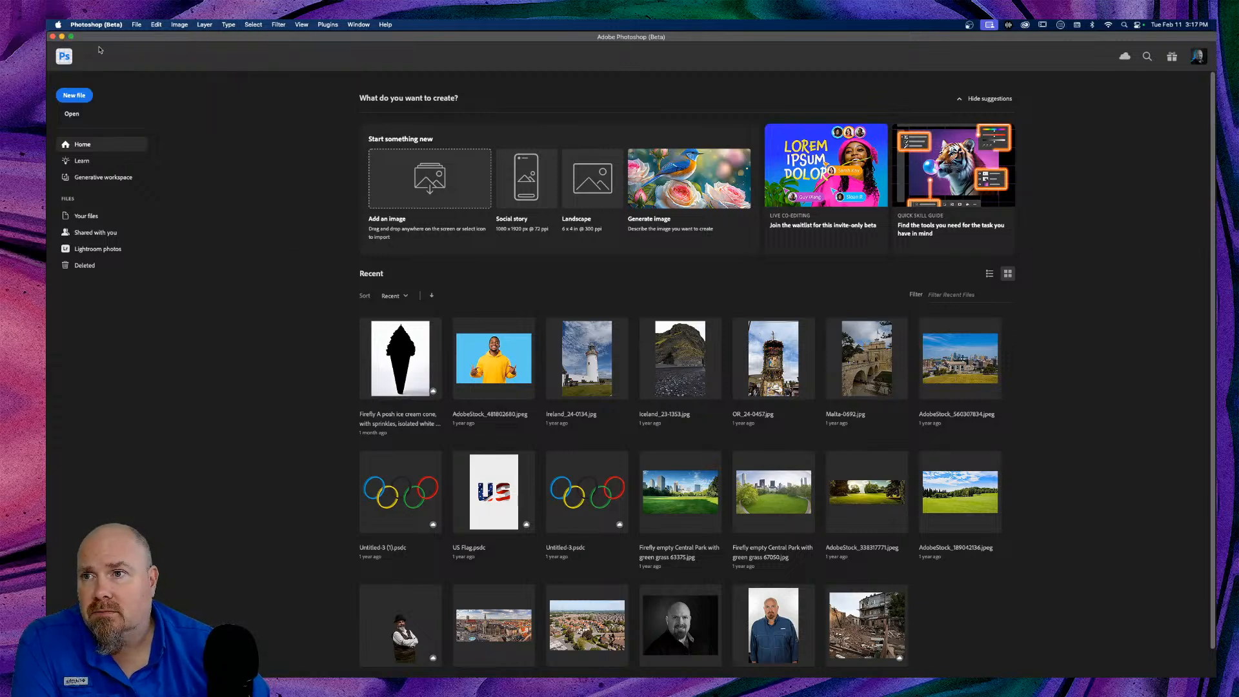
pyautogui.click(63, 57)
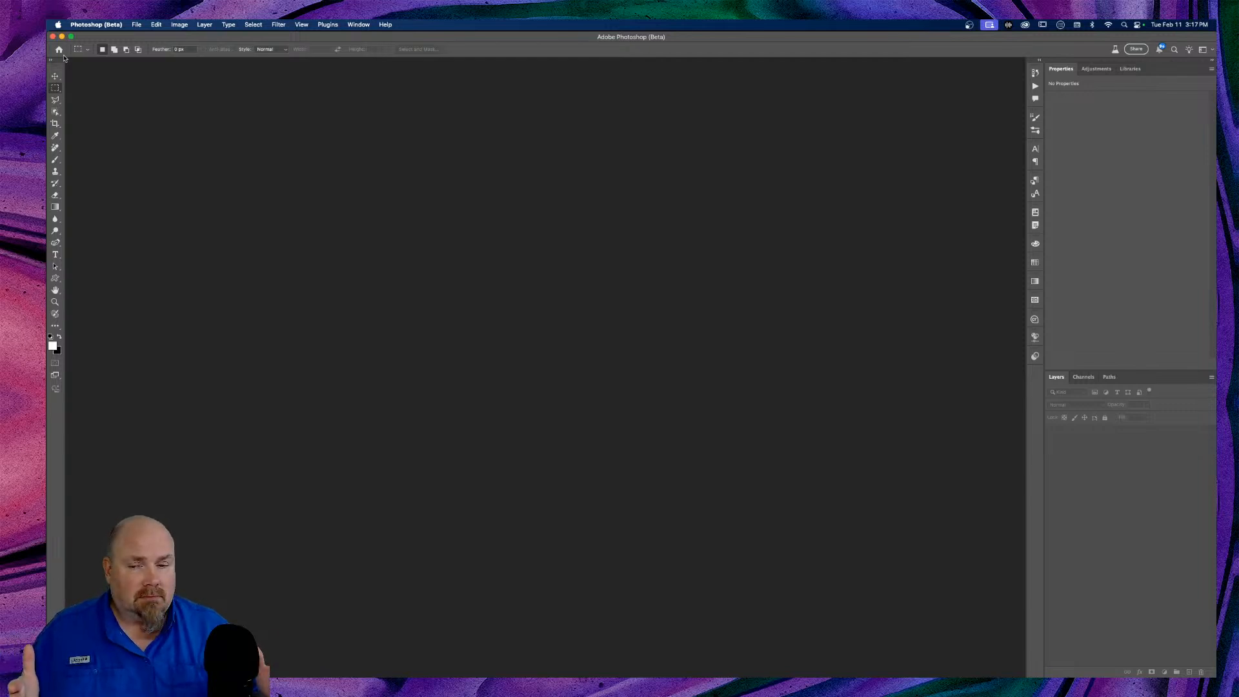
# Step: Browse My Library's Creative Cloud photos in the Libraries panel, then bring up the Photoshop menu
pyautogui.click(1131, 68)
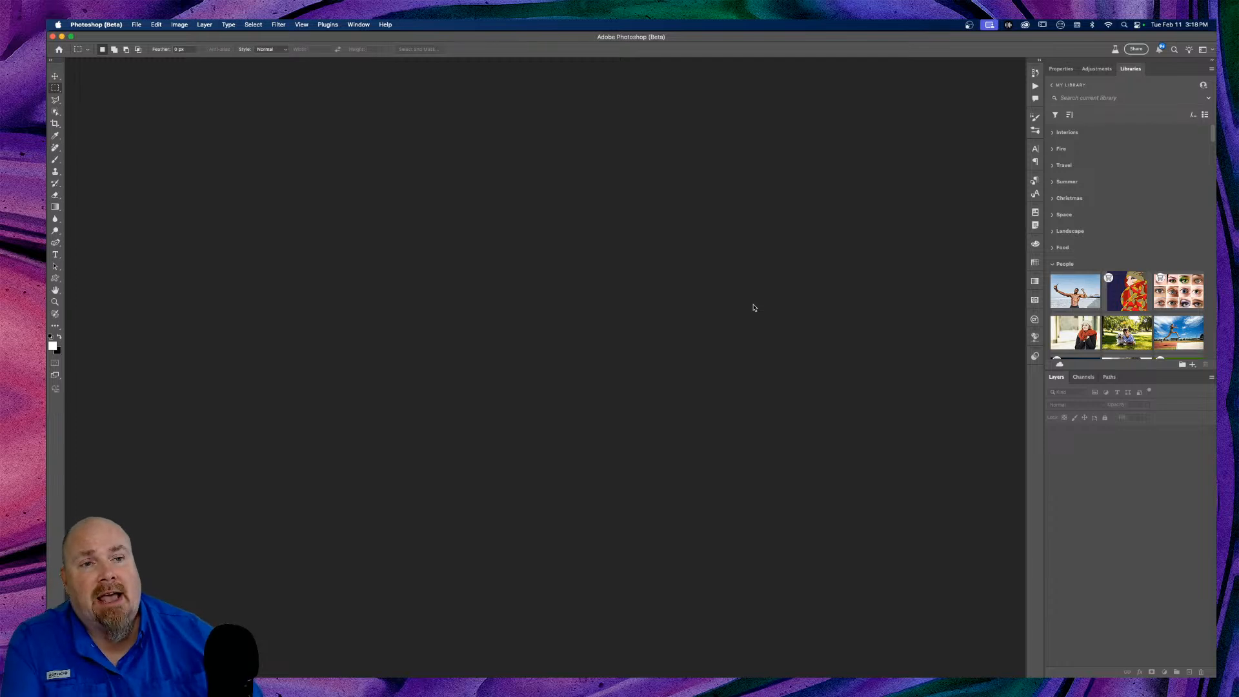
pyautogui.scroll(-5, 1101, 165)
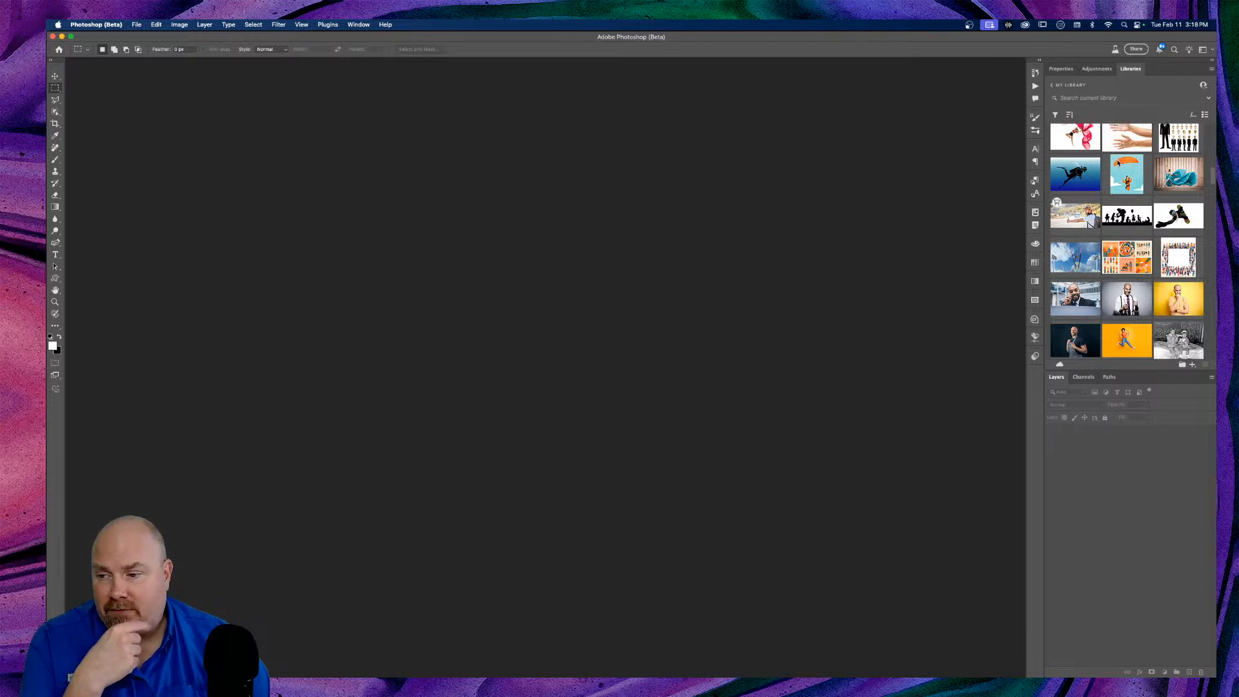
pyautogui.moveTo(1103, 172)
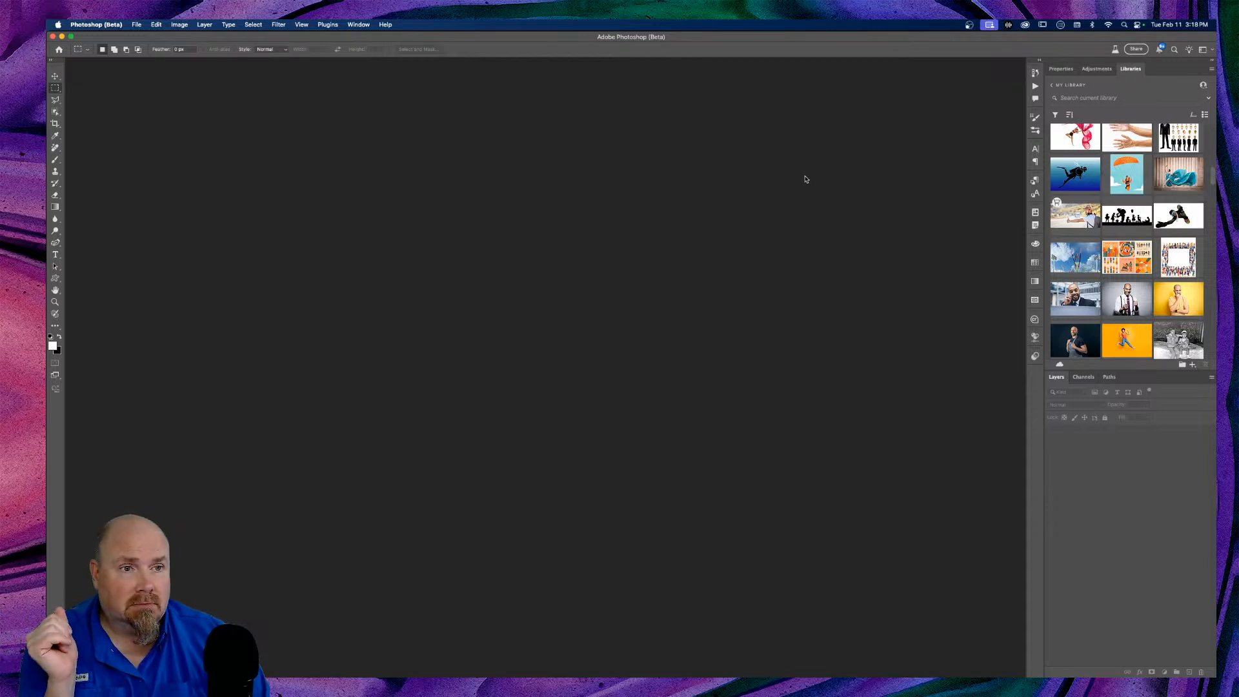
pyautogui.click(84, 26)
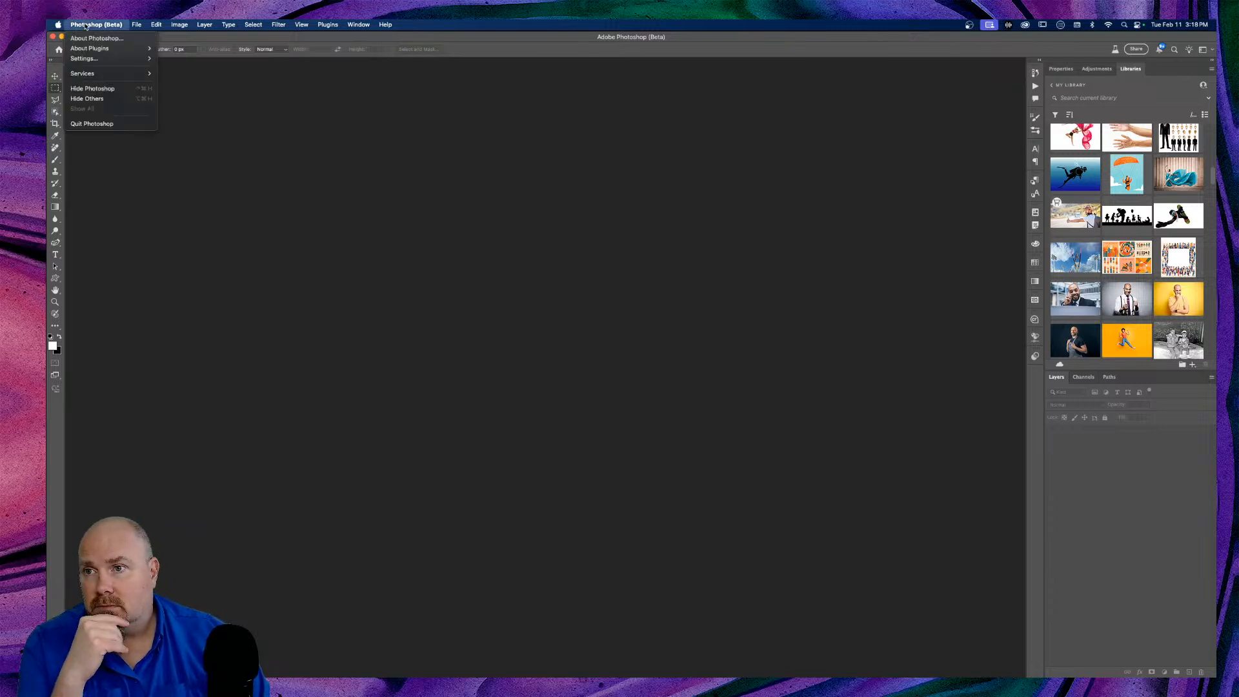
# Step: Quit Photoshop (Beta), check Creative Cloud storage usage, then close the Creative Cloud window
pyautogui.click(105, 128)
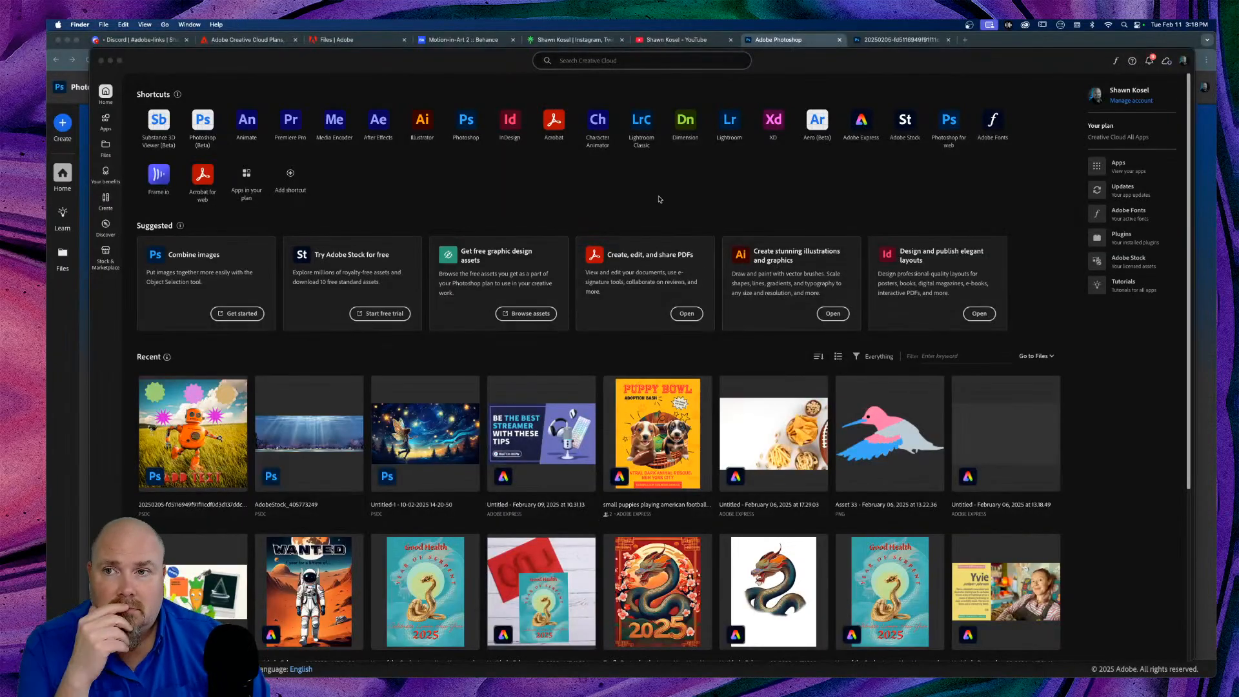
pyautogui.click(297, 61)
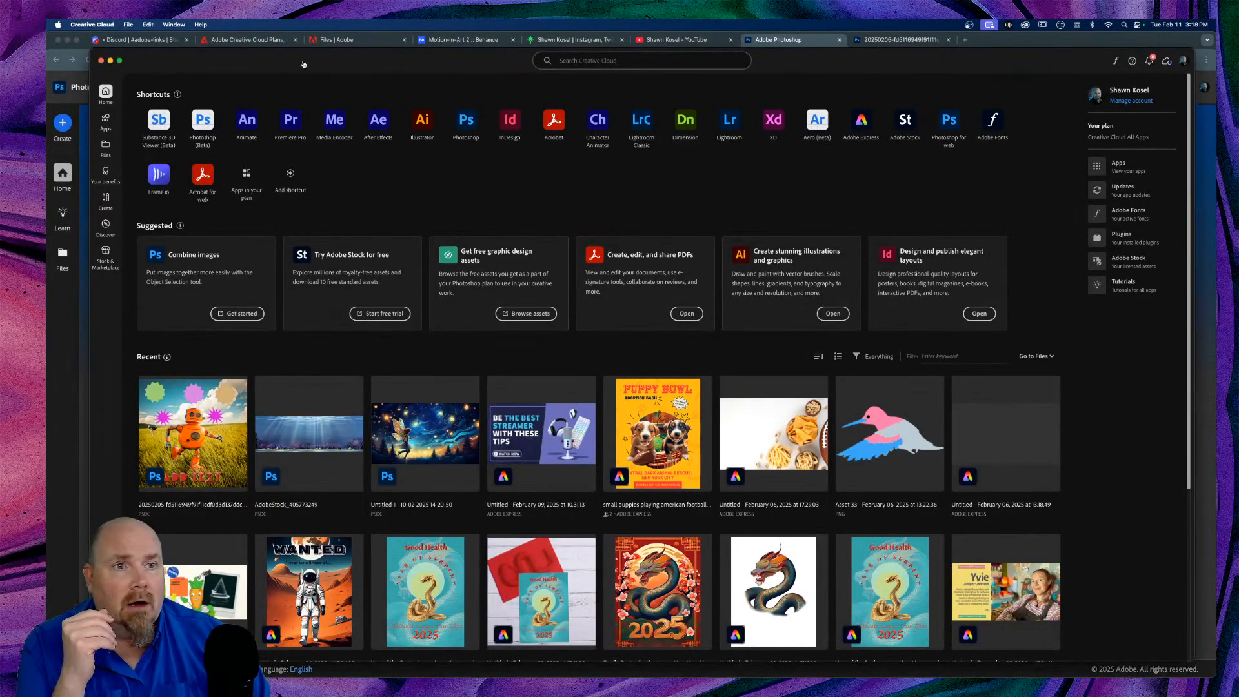
pyautogui.click(1166, 62)
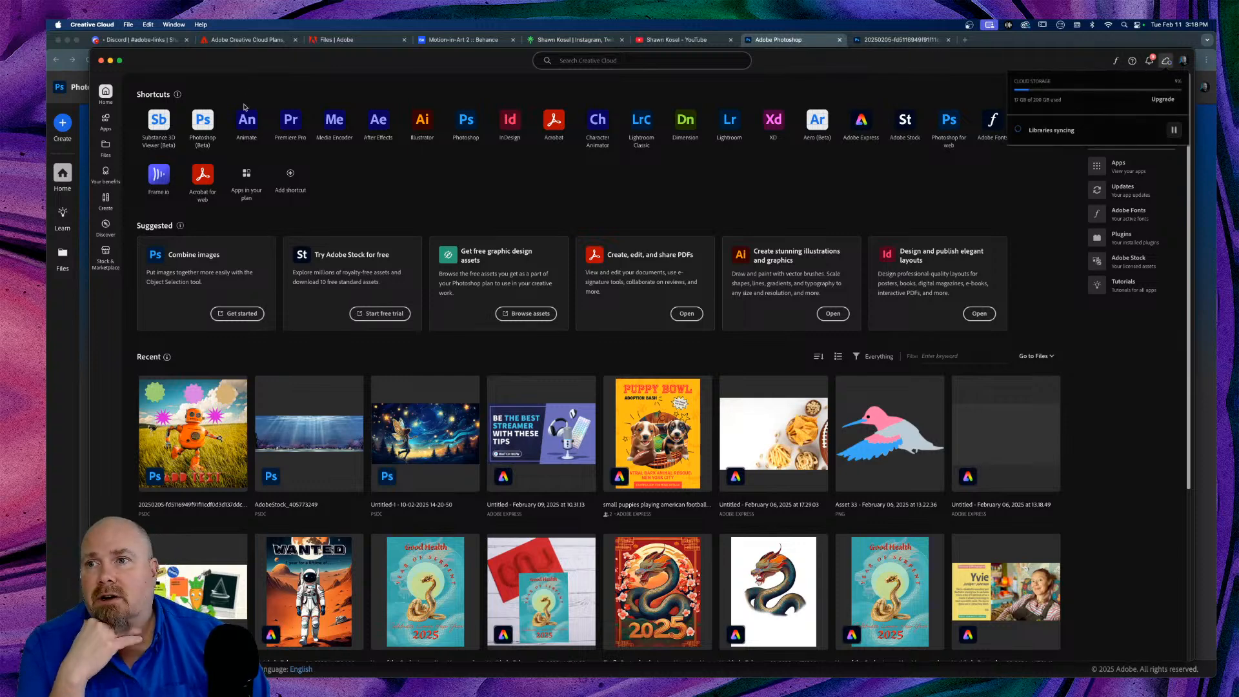
pyautogui.click(248, 64)
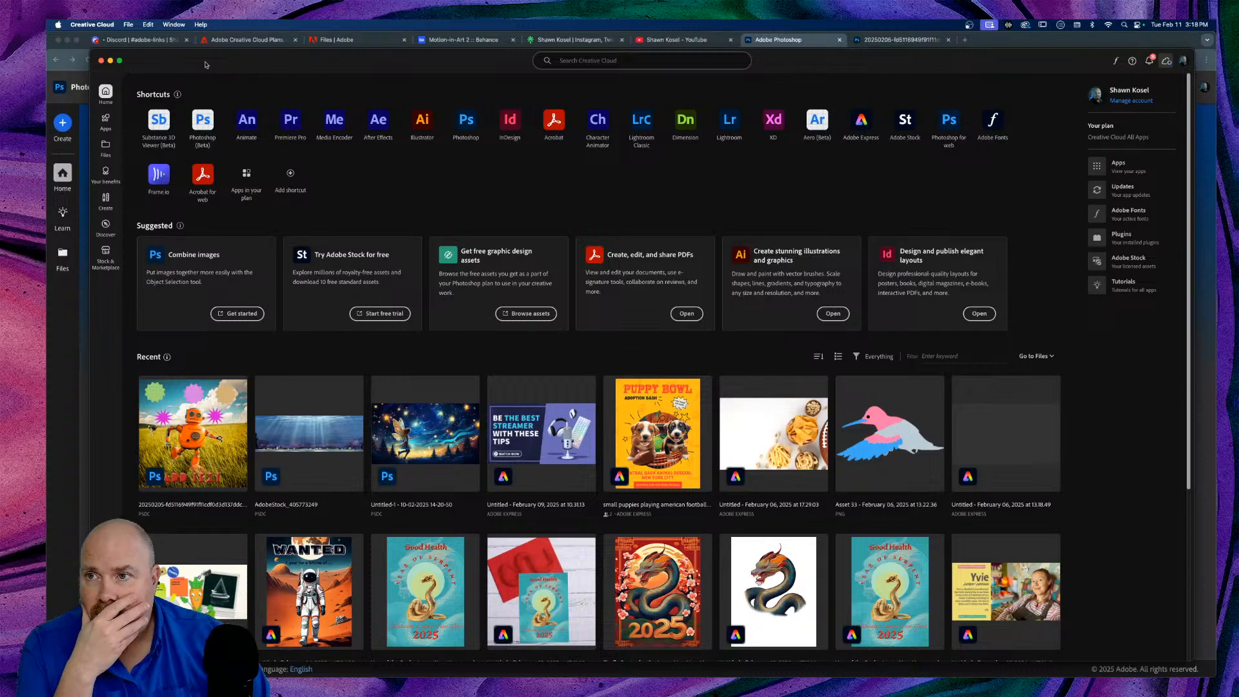
pyautogui.click(101, 60)
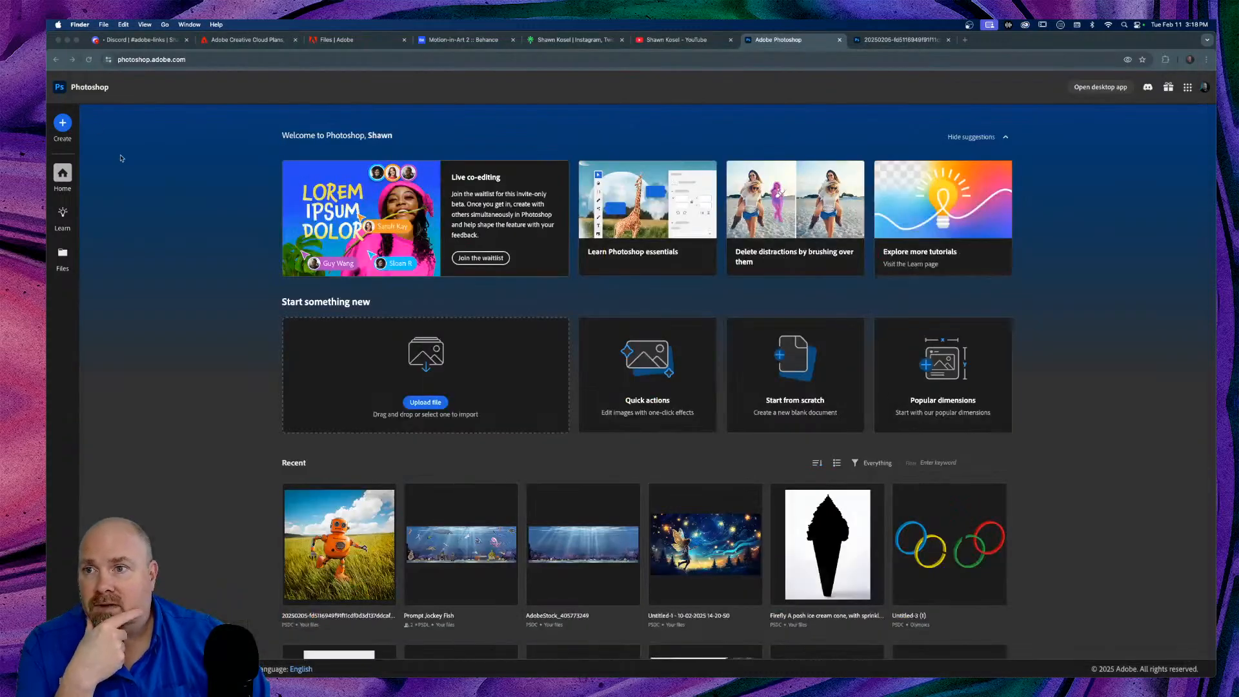
pyautogui.click(392, 96)
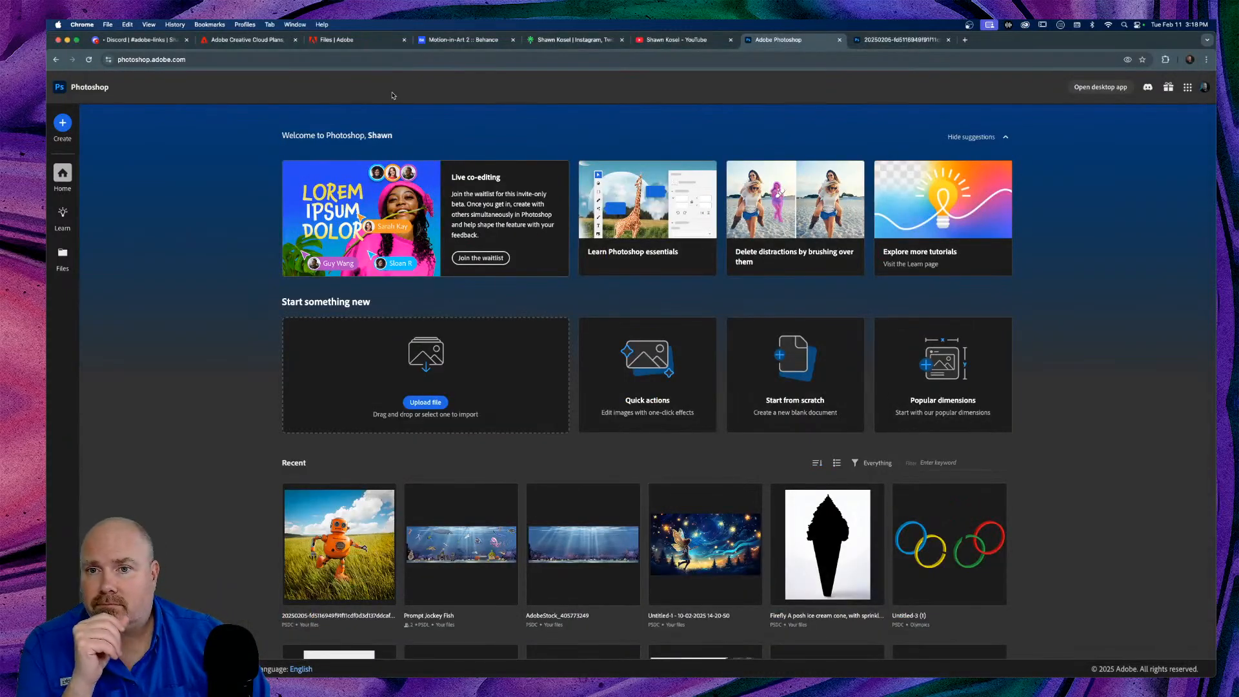
pyautogui.click(426, 402)
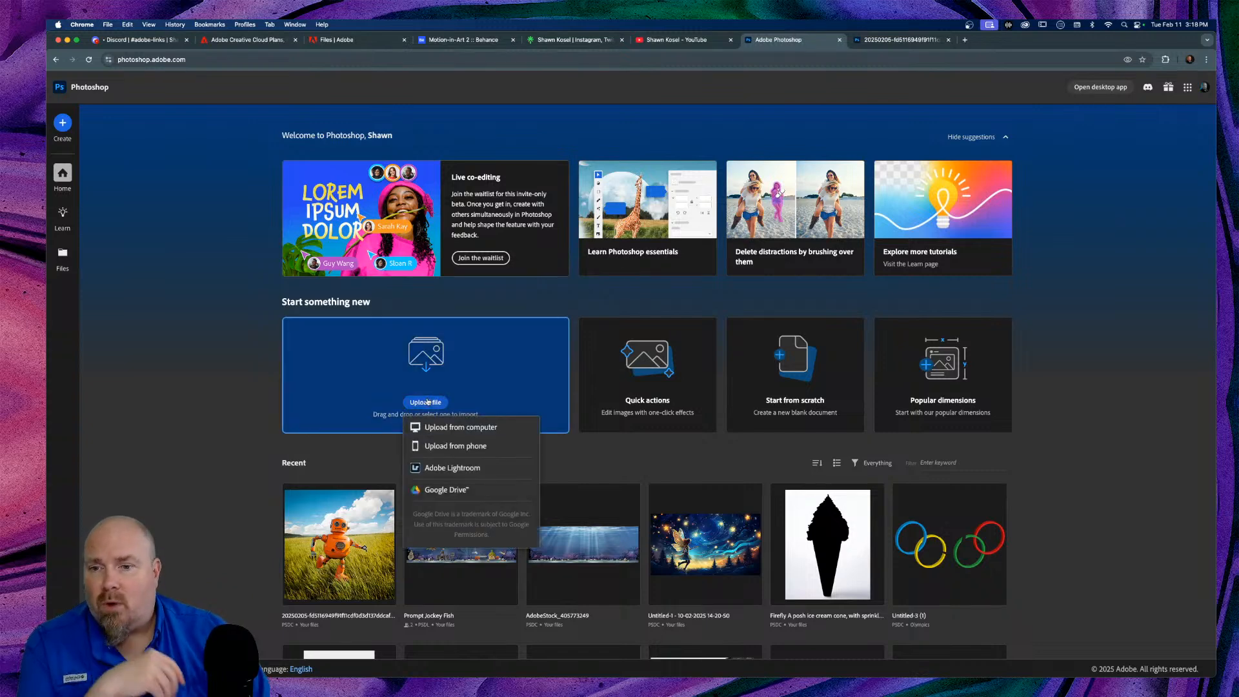
pyautogui.click(469, 472)
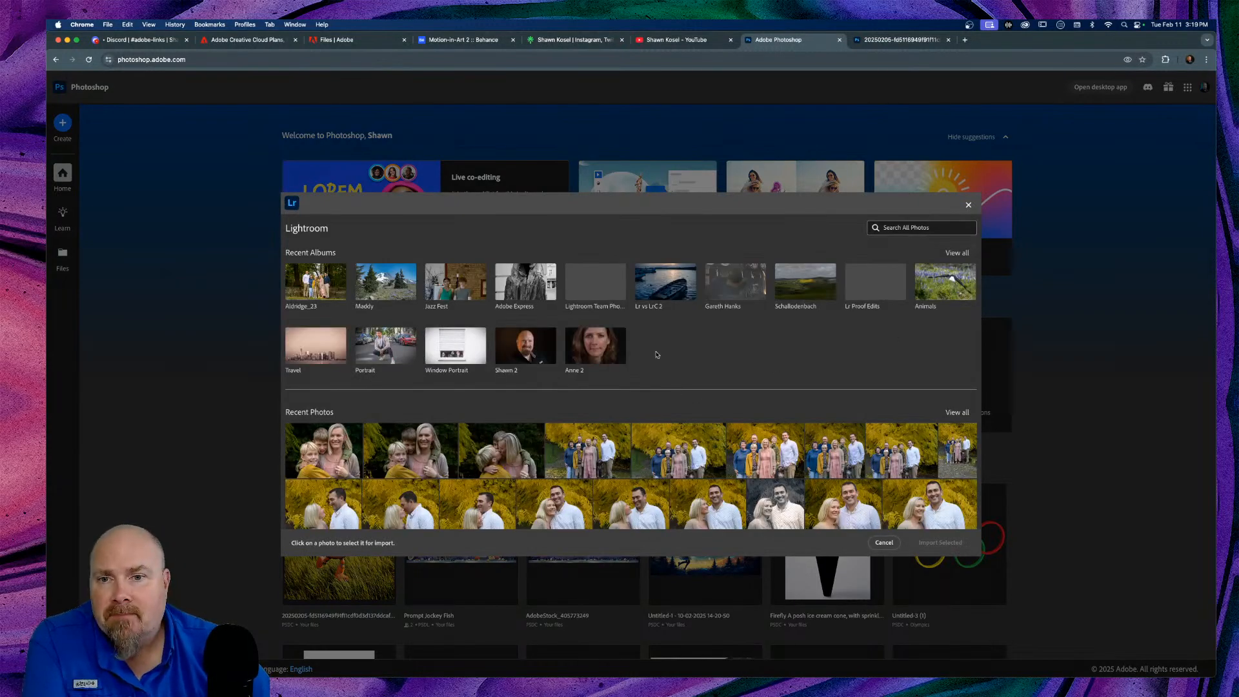
pyautogui.click(379, 276)
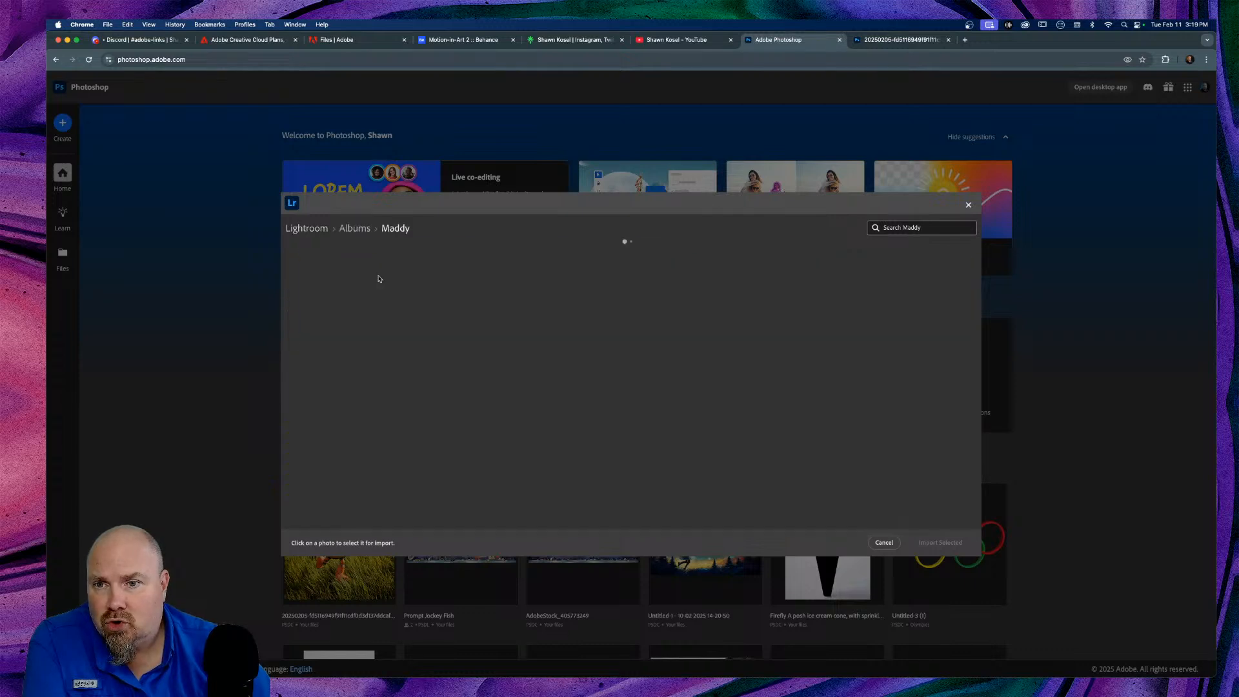
pyautogui.click(549, 323)
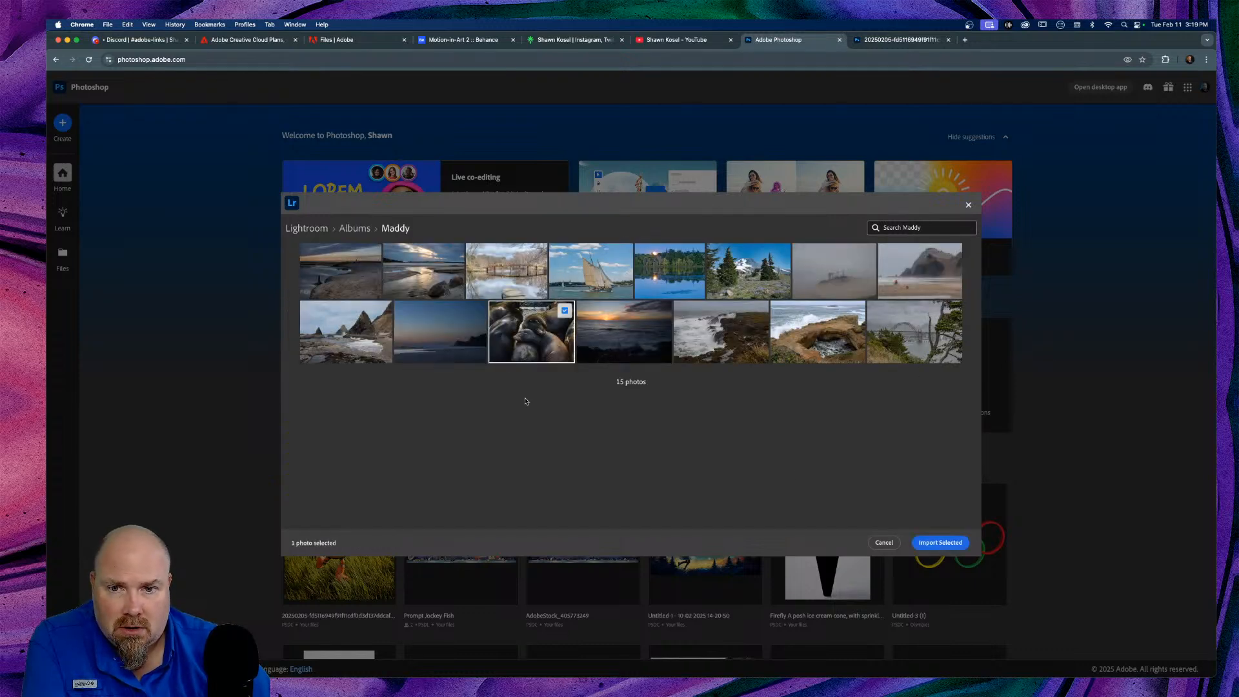
pyautogui.click(941, 543)
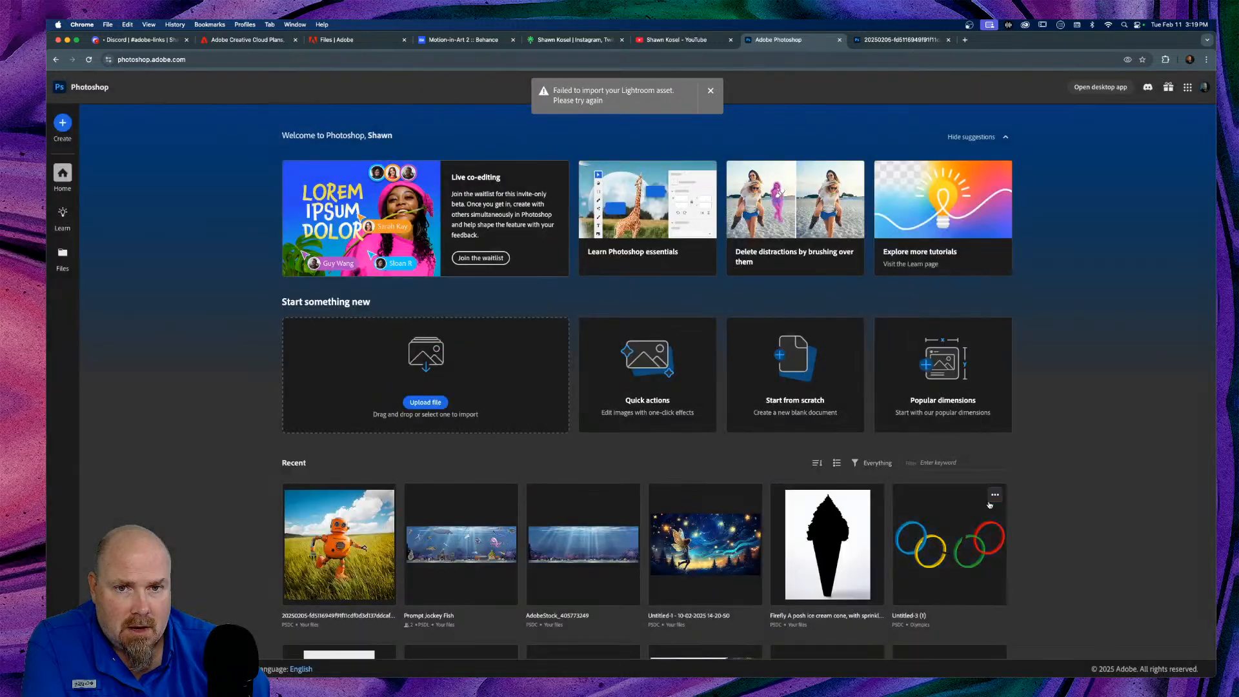
pyautogui.click(710, 92)
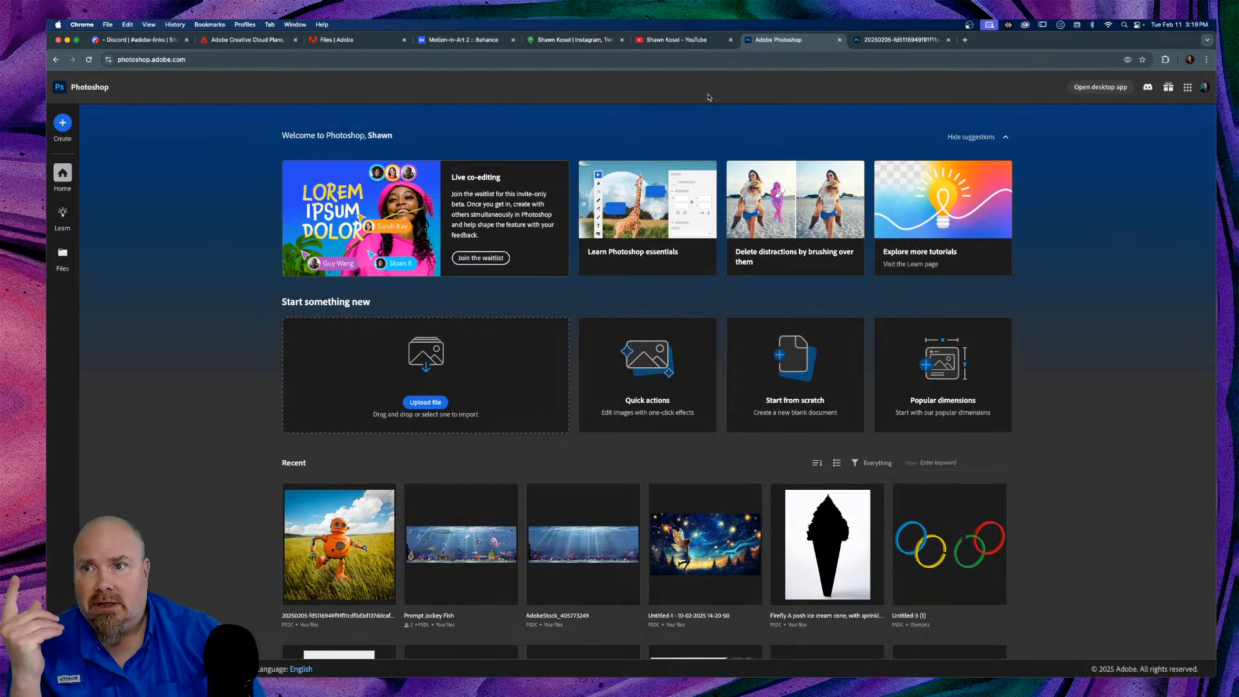
# Step: From the Behance tab, open behance.net/live in a new tab and scroll through its streams
pyautogui.click(463, 40)
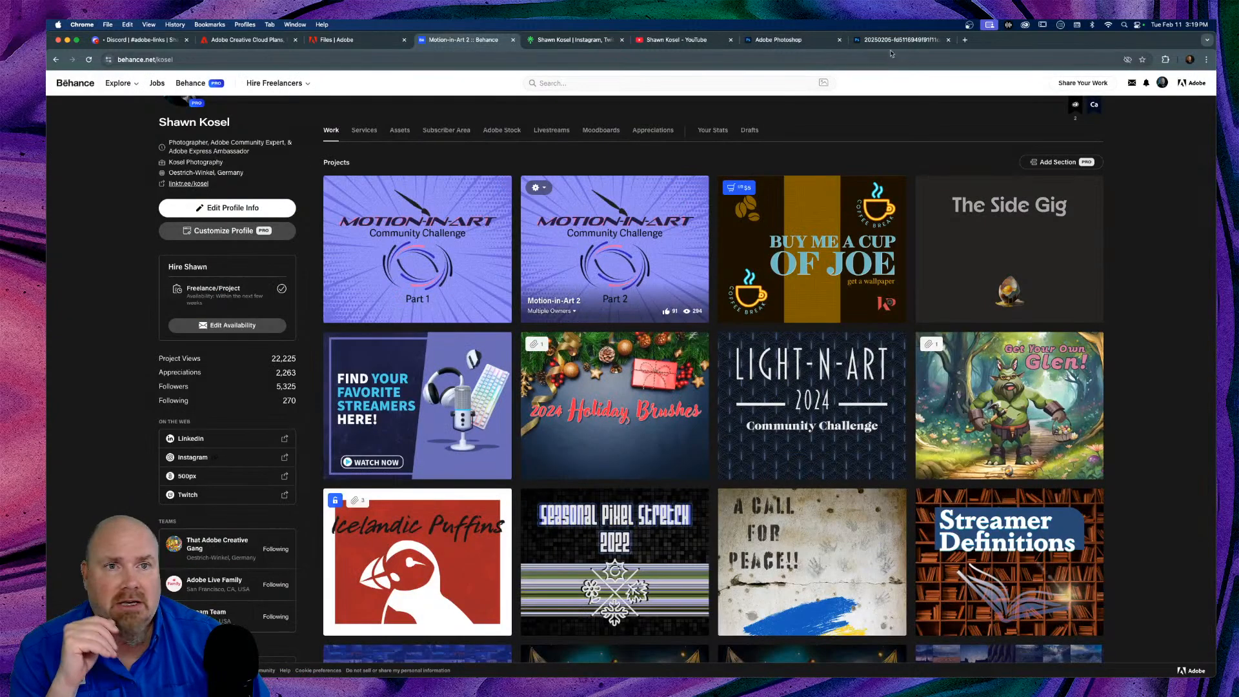
pyautogui.click(965, 40)
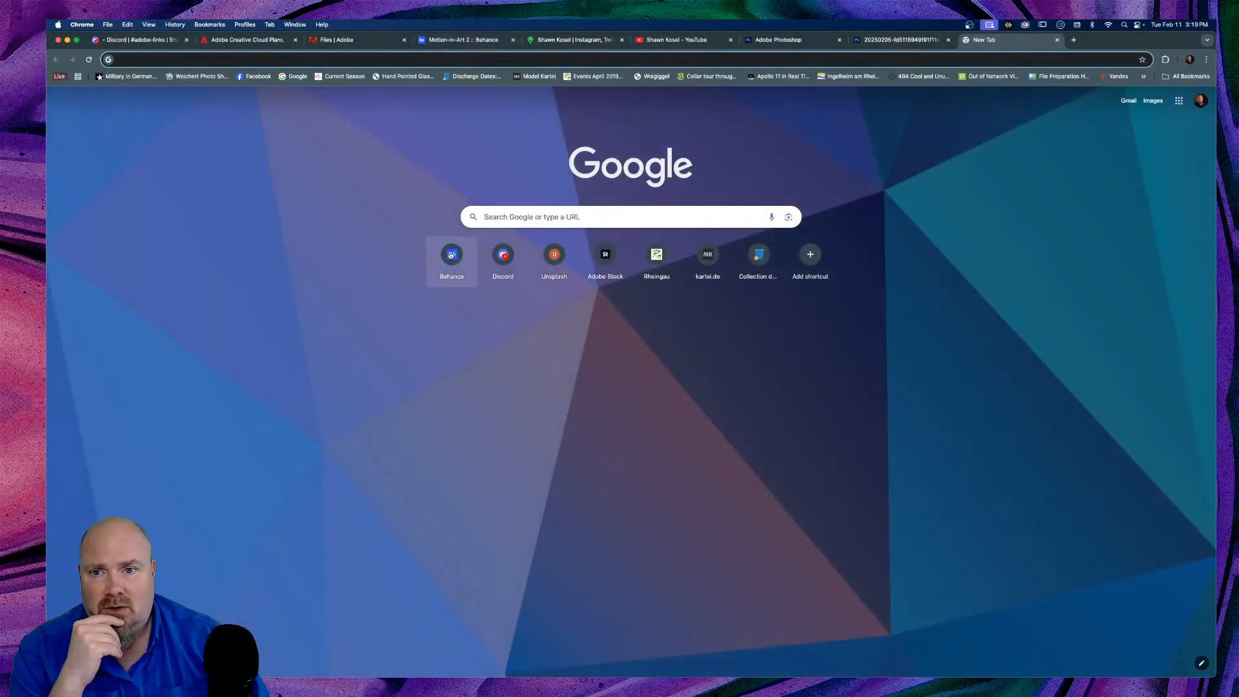
pyautogui.click(451, 255)
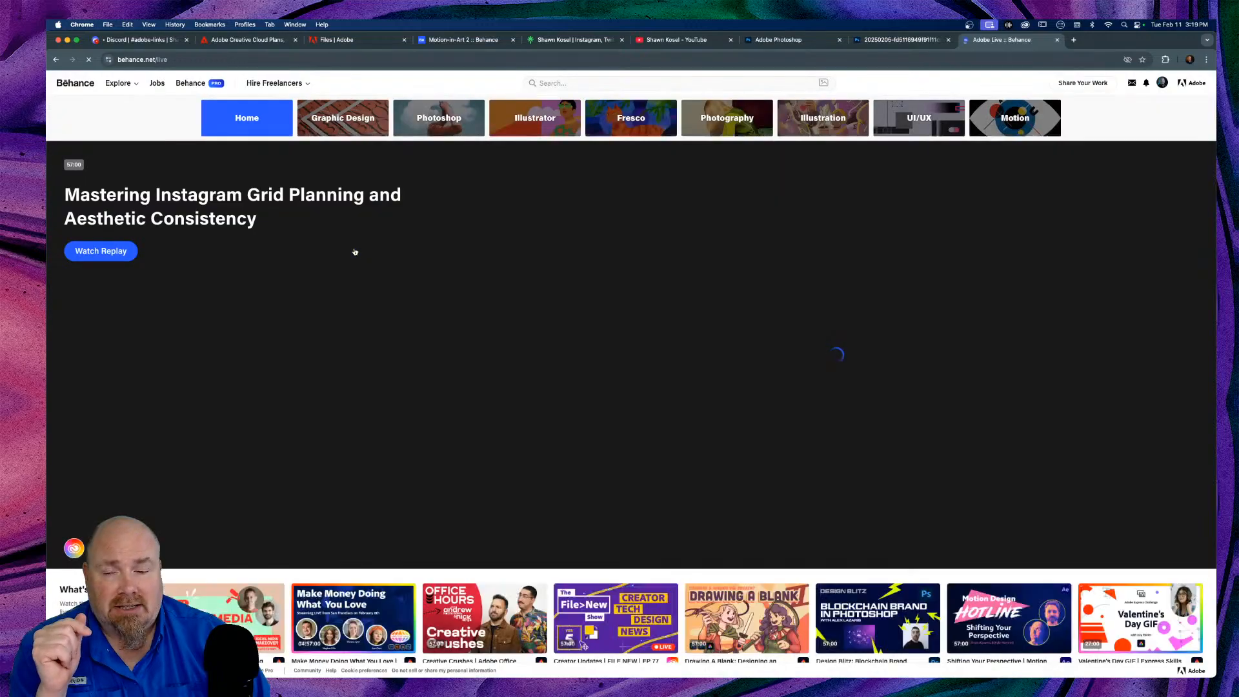
pyautogui.scroll(-5, 428, 257)
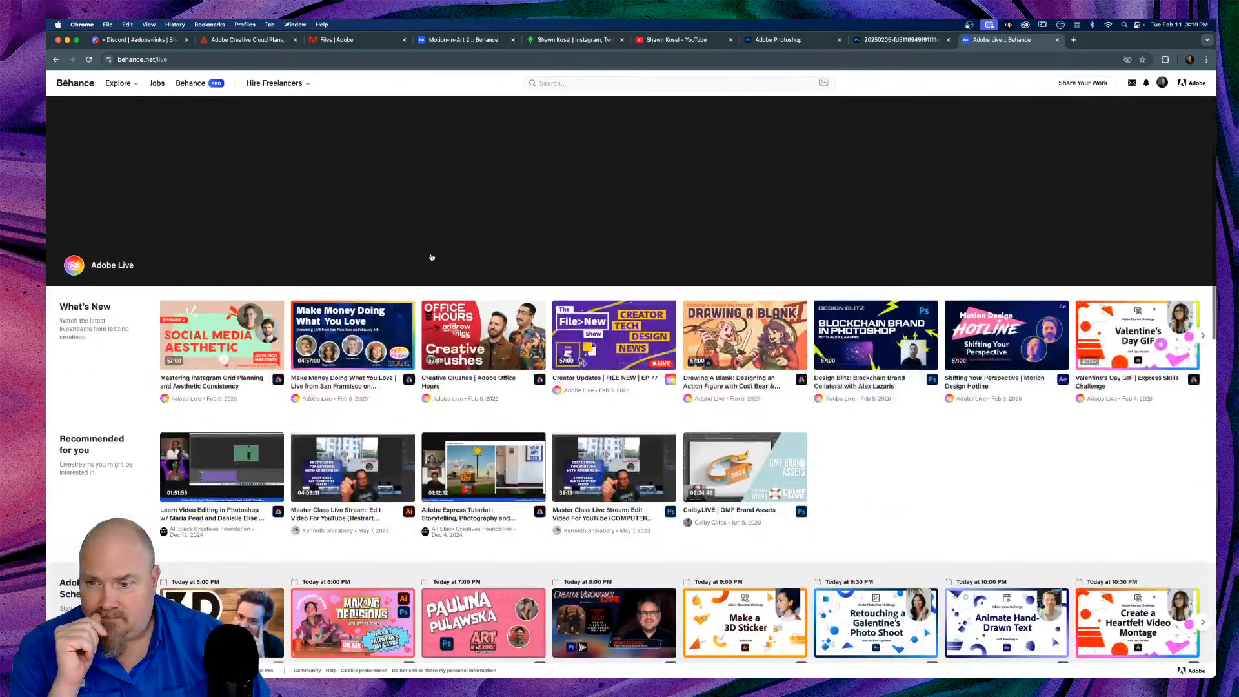
pyautogui.scroll(-3, 432, 257)
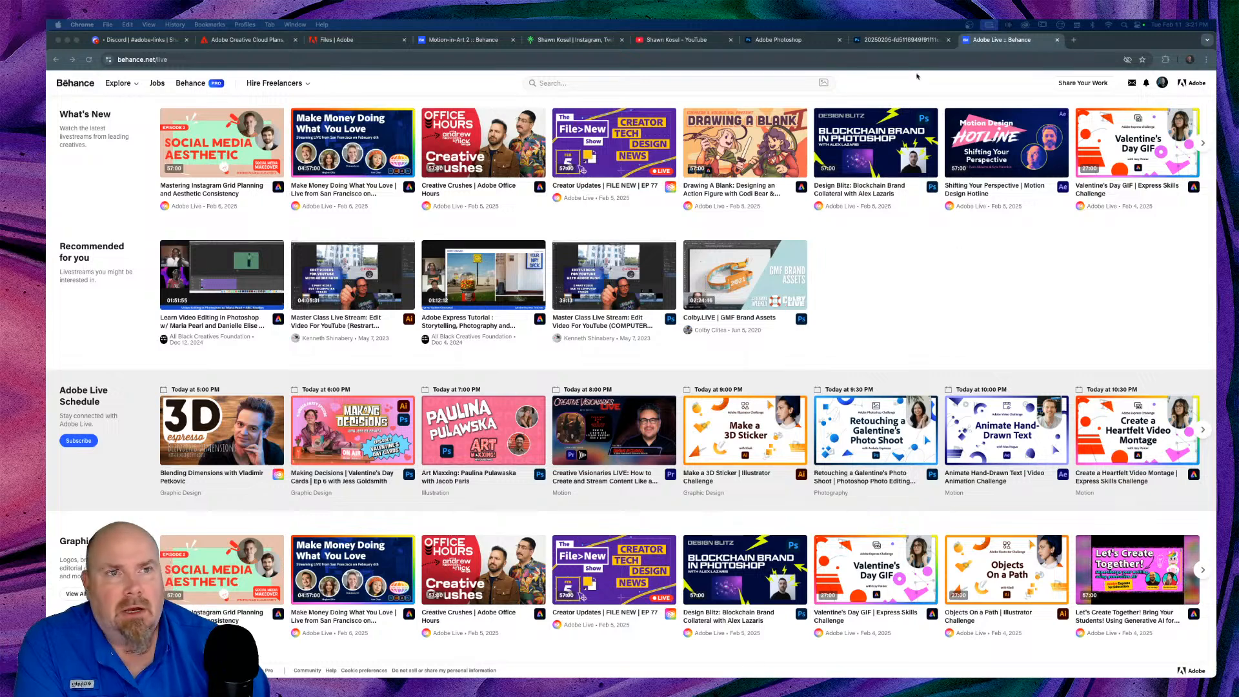
# Step: Review cloud storage in Creative Cloud, close it, and return to the Adobe Photoshop web tab
pyautogui.click(1025, 25)
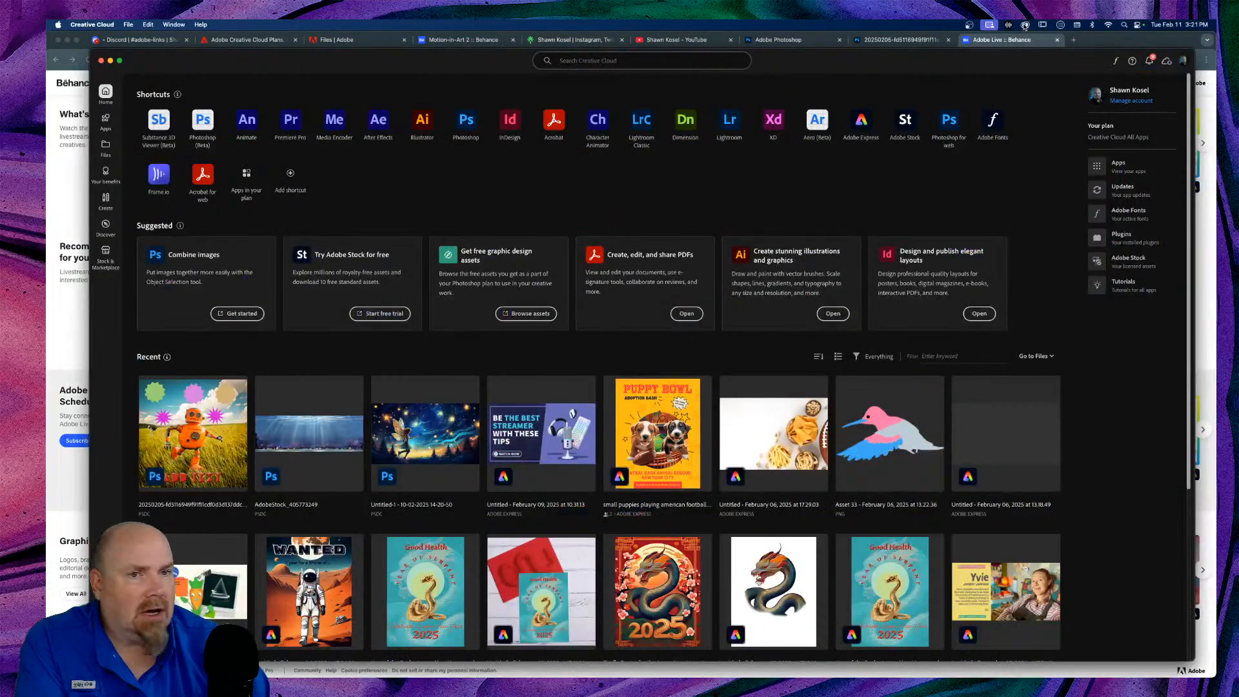
pyautogui.click(1167, 61)
pyautogui.click(1167, 62)
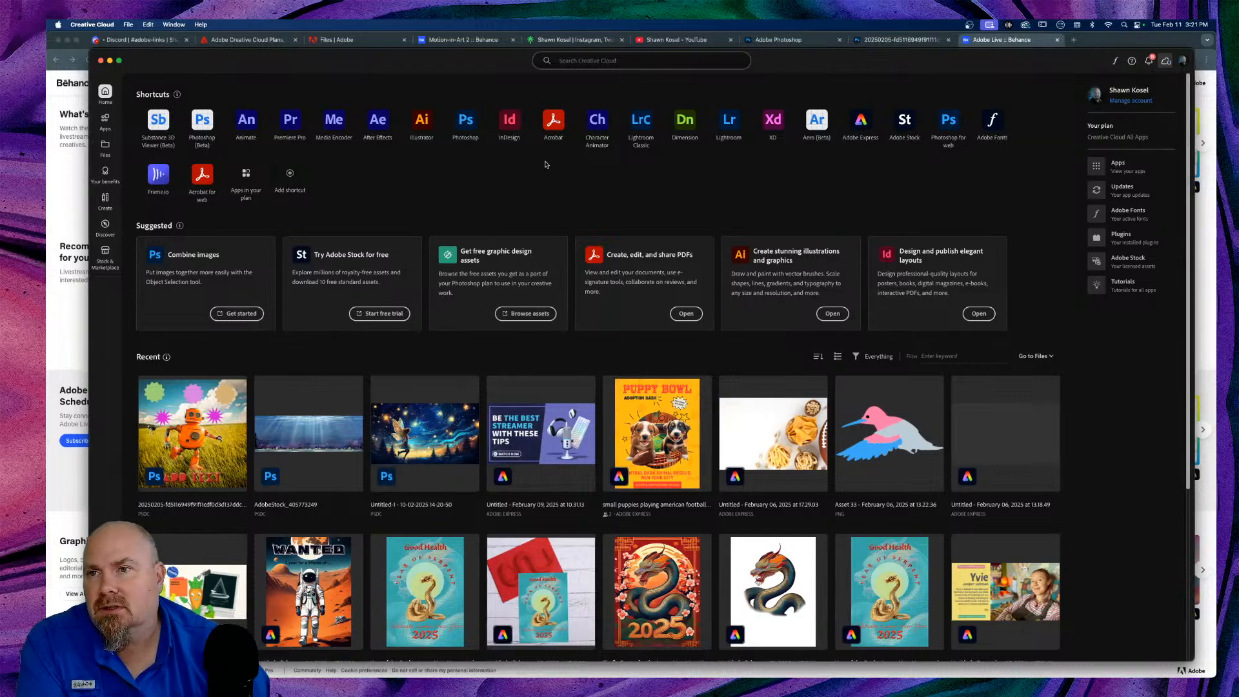
pyautogui.click(100, 61)
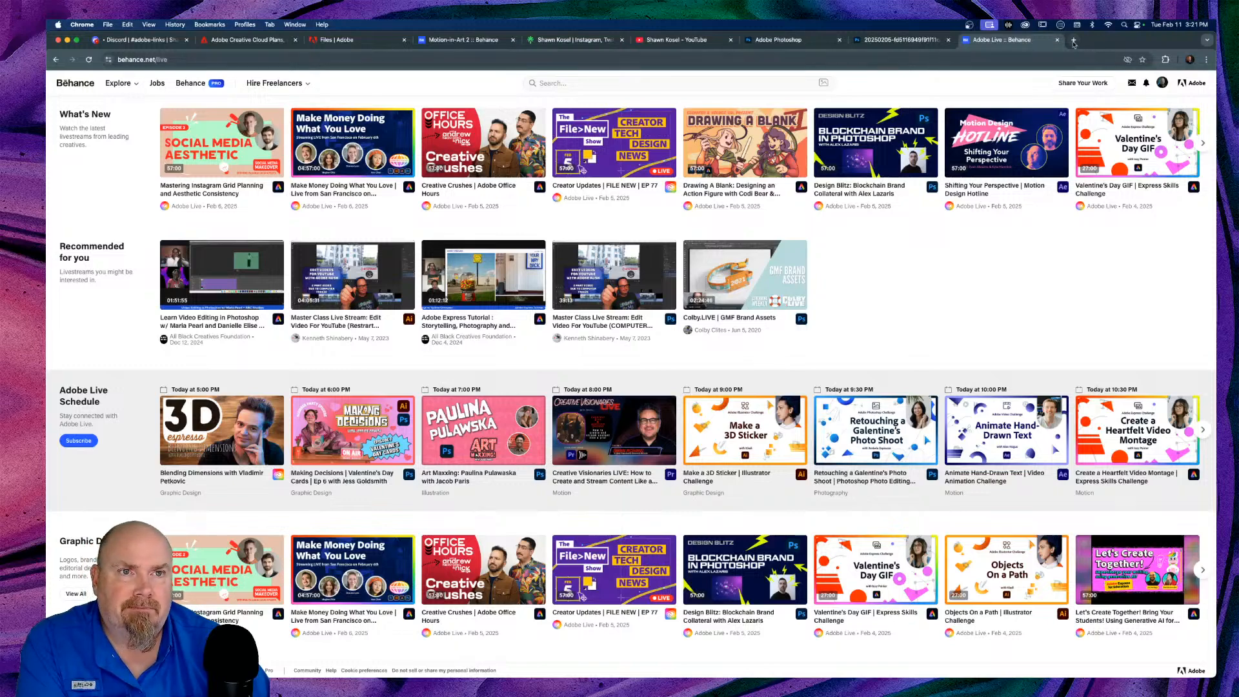
pyautogui.click(799, 42)
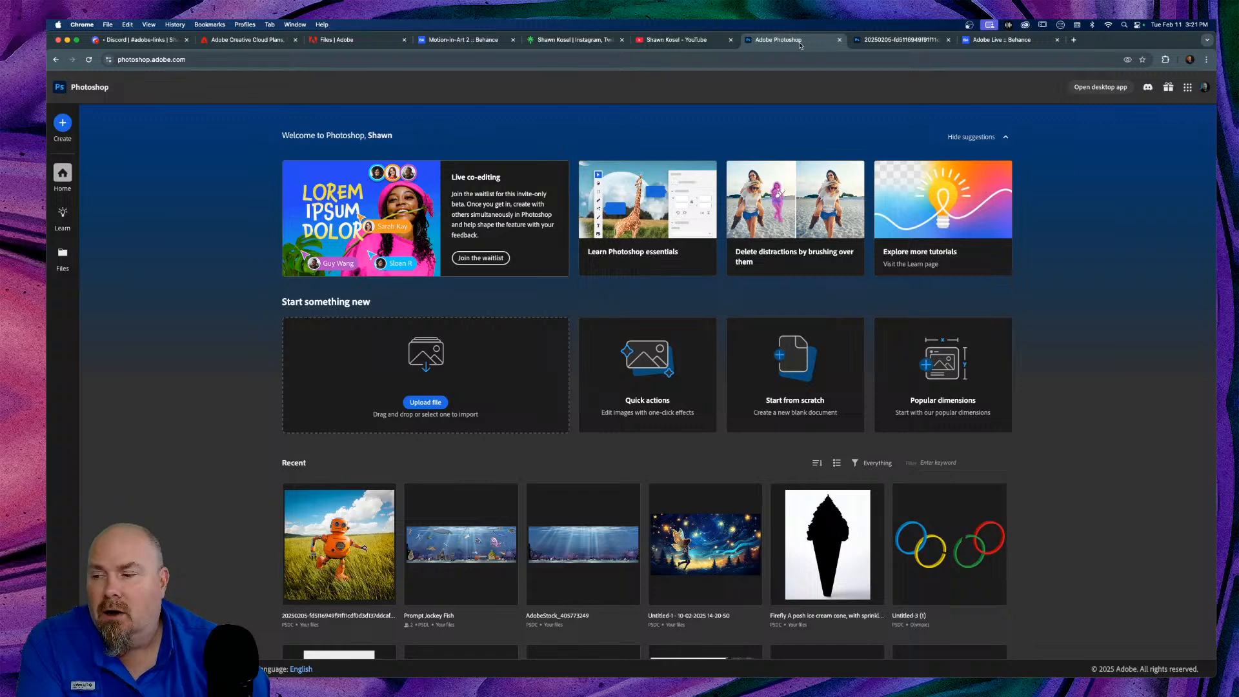
# Step: Show the robot composition, hide Size & position, and shrink and reposition the Chrome window
pyautogui.click(900, 40)
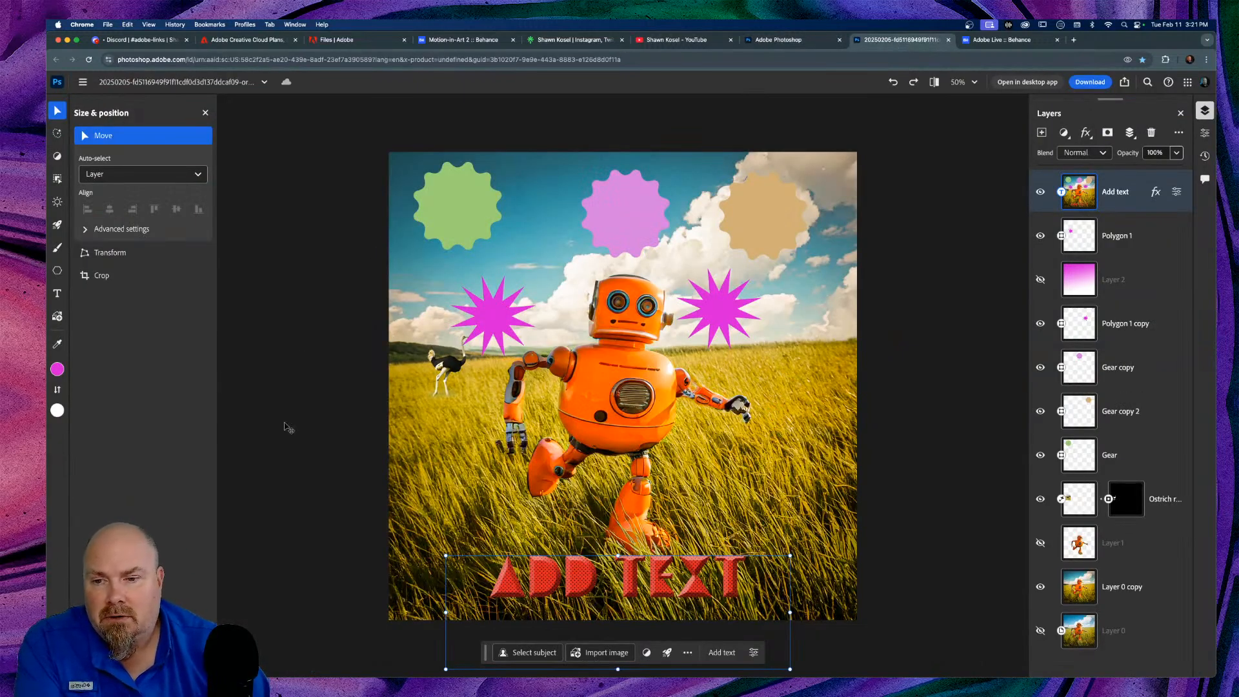
pyautogui.click(57, 111)
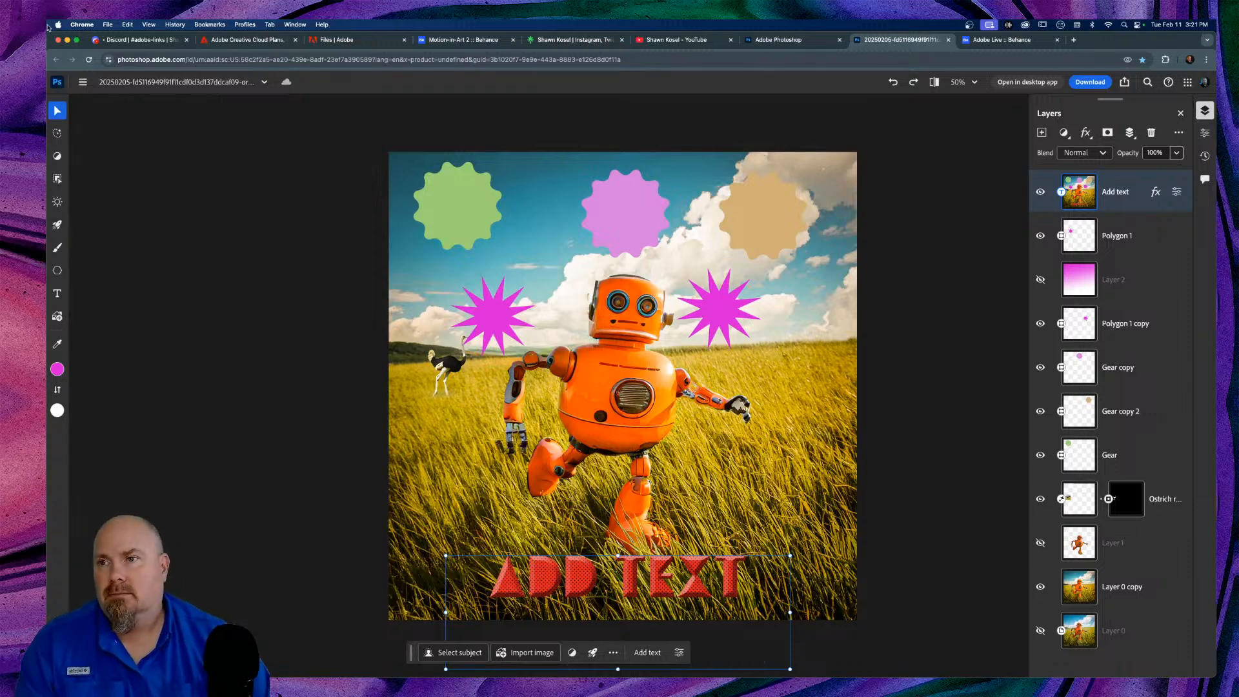
pyautogui.moveTo(47, 31); pyautogui.dragTo(134, 65)
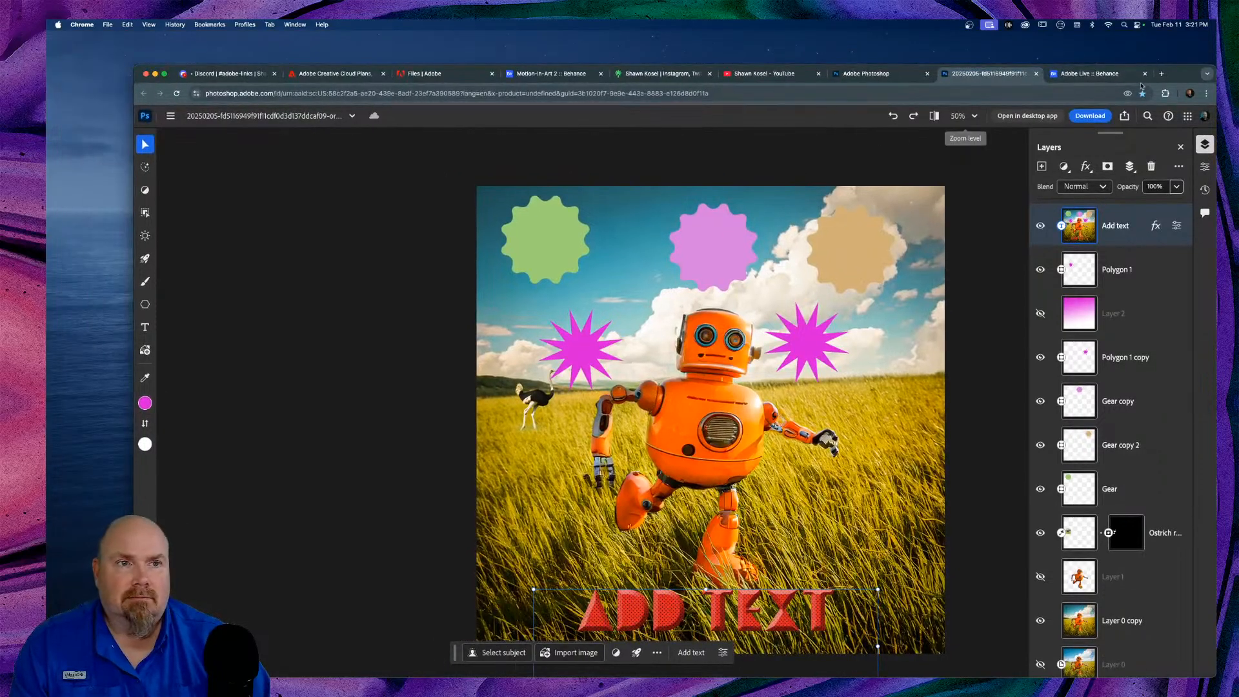
pyautogui.moveTo(1174, 76); pyautogui.dragTo(1126, 42)
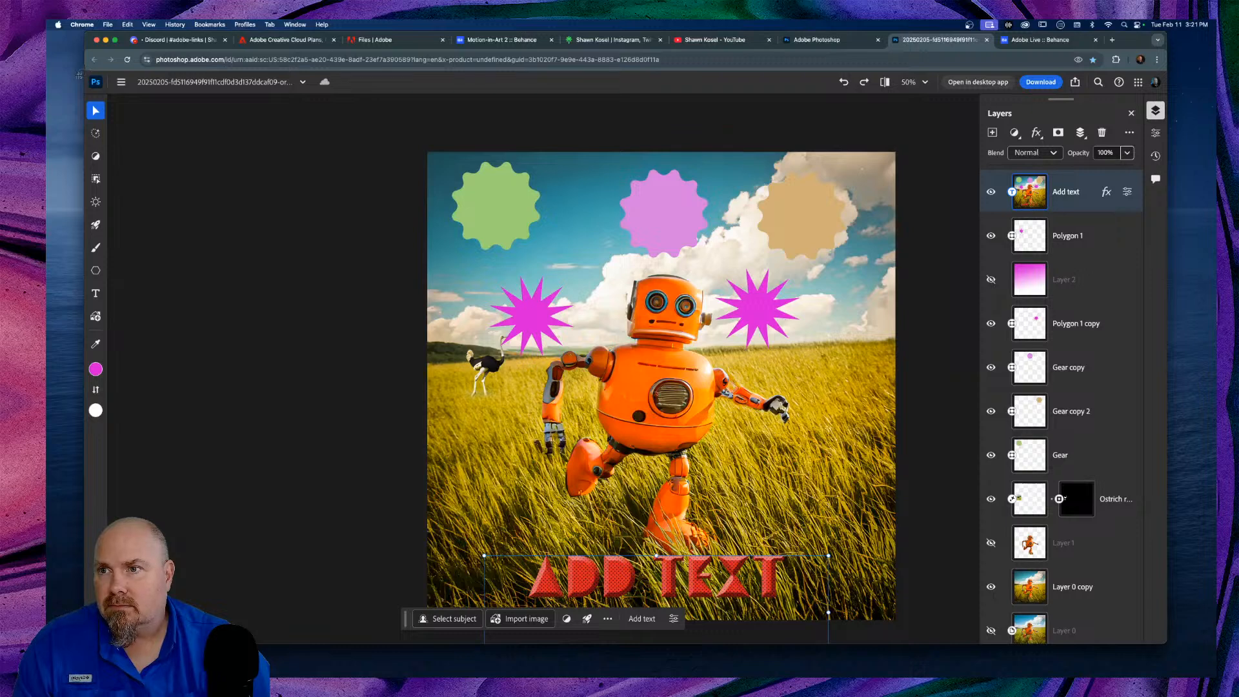
pyautogui.moveTo(84, 71)
pyautogui.mouseDown()
pyautogui.moveTo(917, 510)
pyautogui.moveTo(1094, 626)
pyautogui.moveTo(1168, 646)
pyautogui.mouseUp()
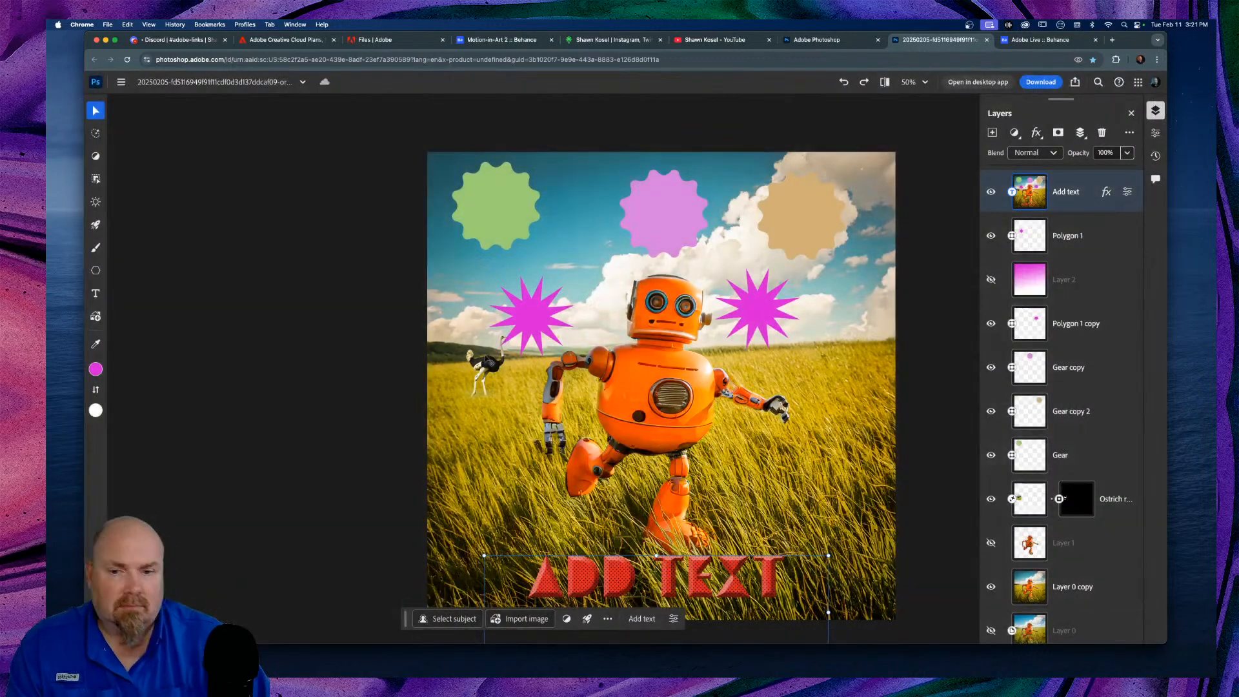